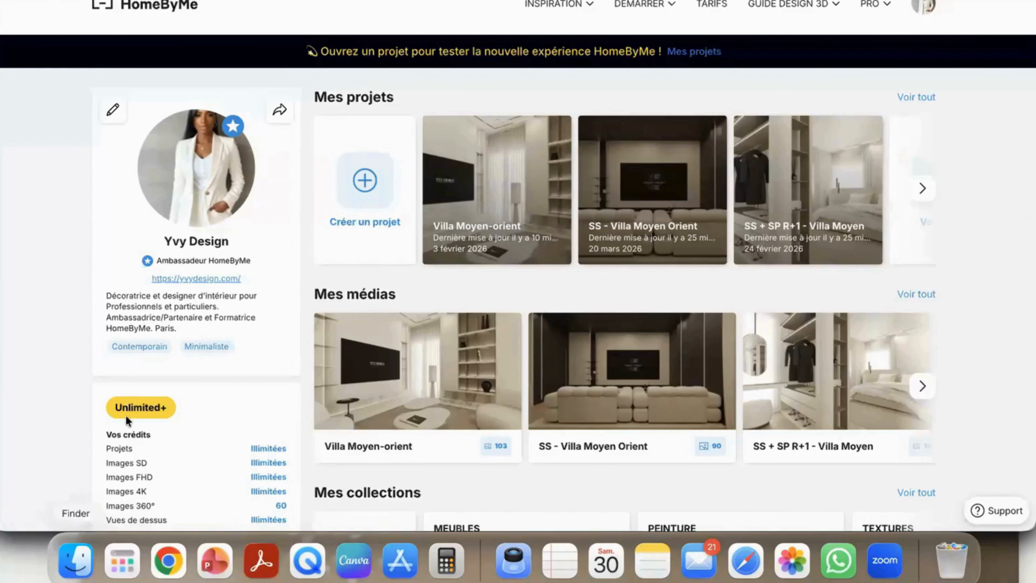
Step: Create a new project from the account's project overview
{"action": "scroll", "coordinate": [127, 419], "scroll_direction": "down", "scroll_amount": 10}
{"action": "scroll", "coordinate": [294, 277], "scroll_direction": "up", "scroll_amount": 12}
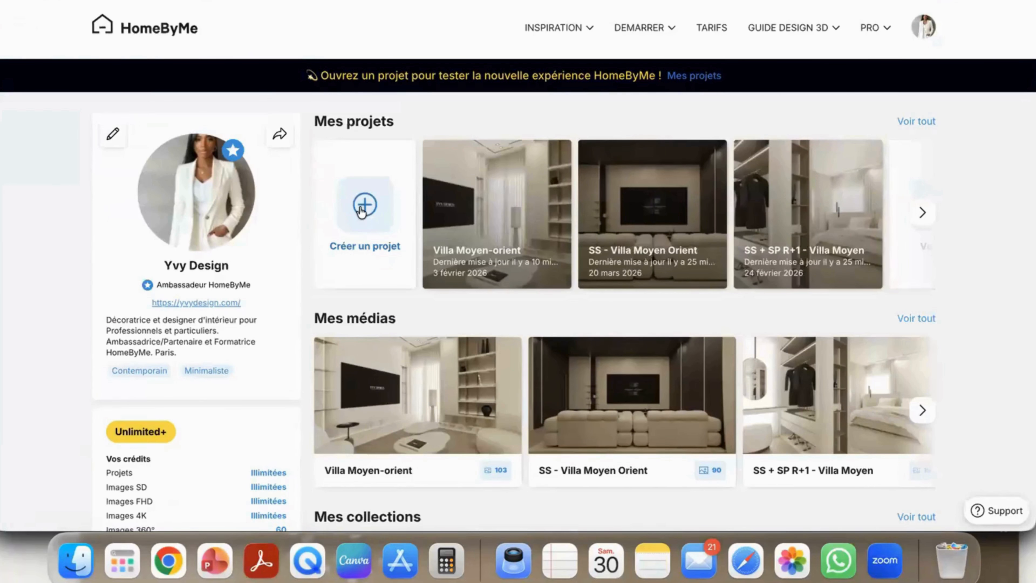
{"action": "left_click", "coordinate": [364, 206]}
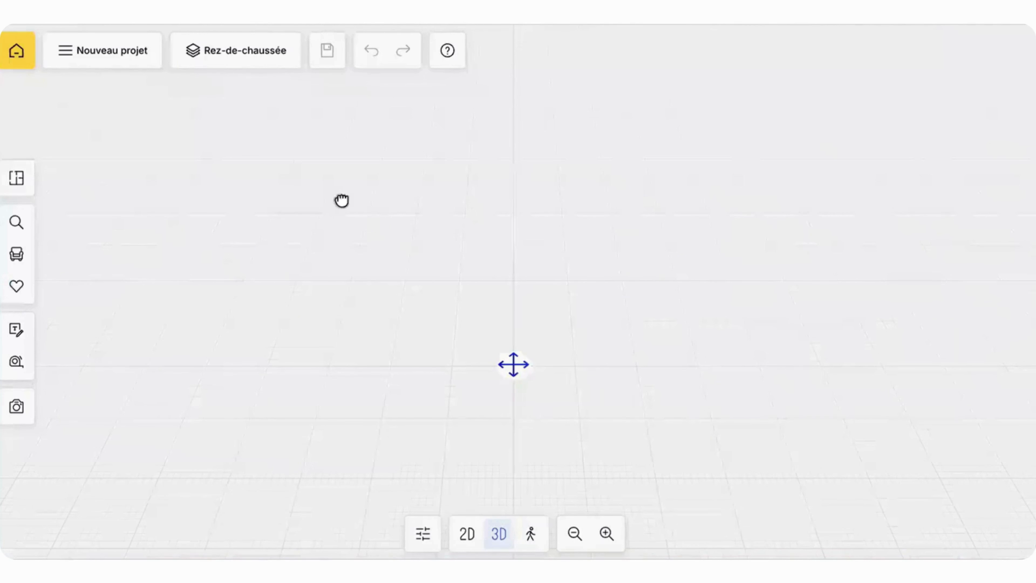
{"action": "left_click_drag", "start_coordinate": [342, 201], "coordinate": [139, 197]}
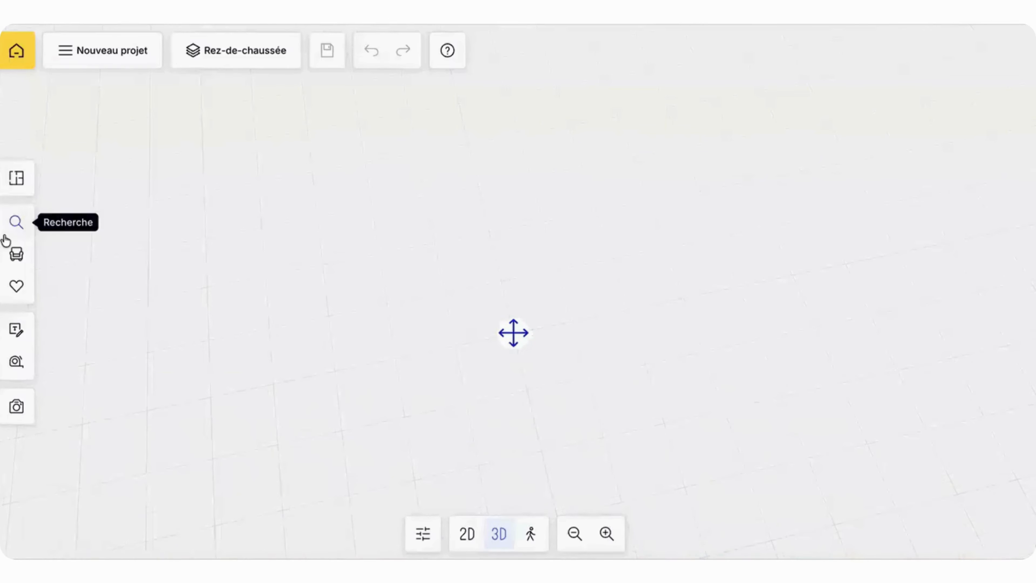
Step: Draw a closed L-shaped room with 10 cm thick walls, about 985 cm wide and 652 cm deep inside
{"action": "left_click", "coordinate": [16, 180]}
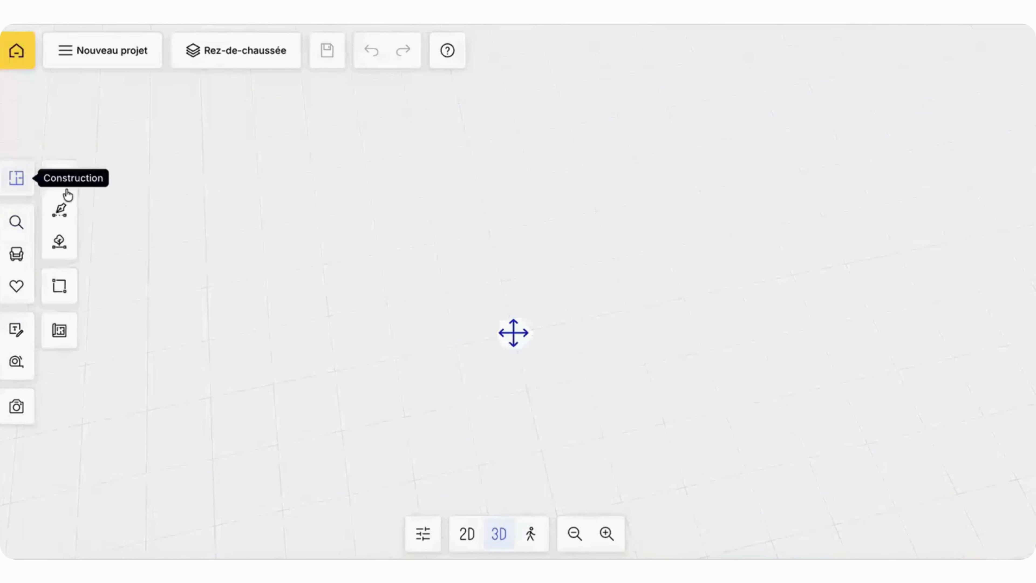
{"action": "left_click", "coordinate": [60, 178]}
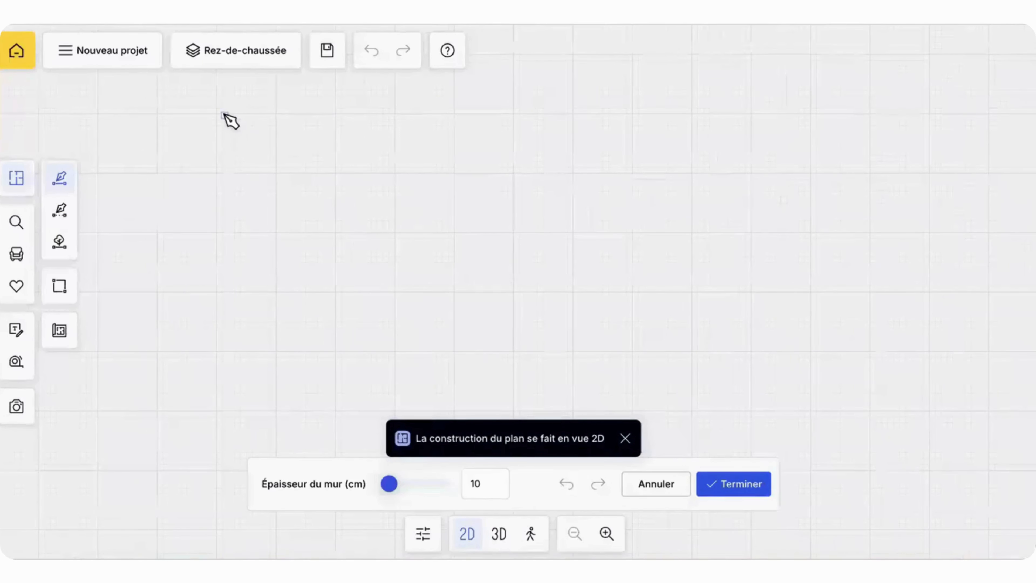
{"action": "left_click", "coordinate": [224, 116]}
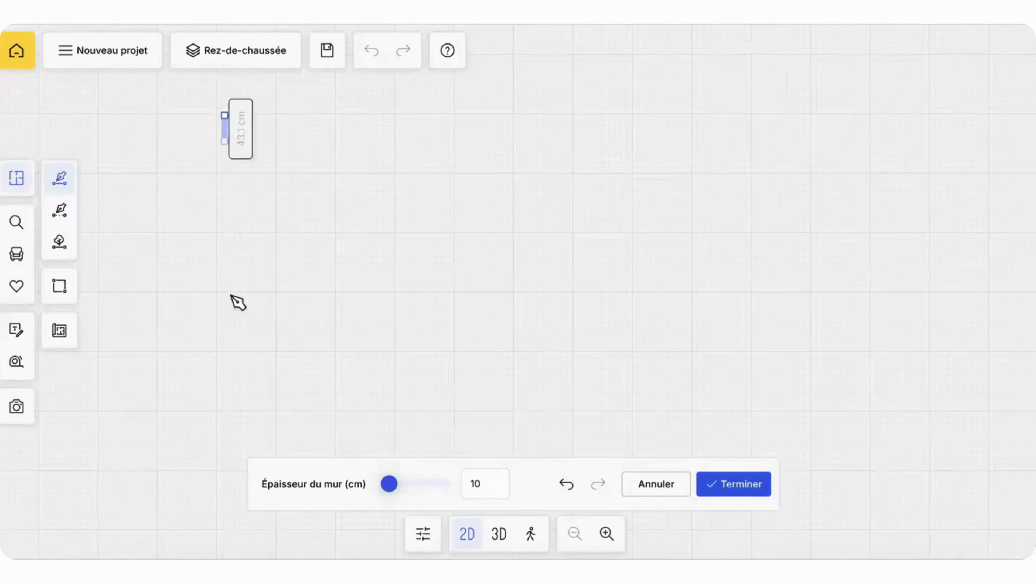
{"action": "left_click", "coordinate": [225, 423]}
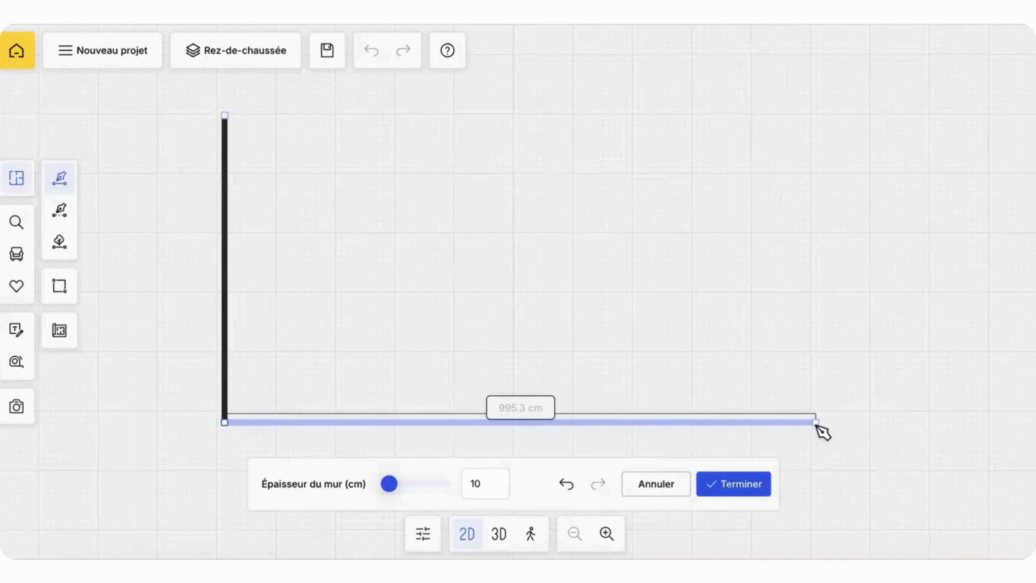
{"action": "left_click", "coordinate": [817, 423]}
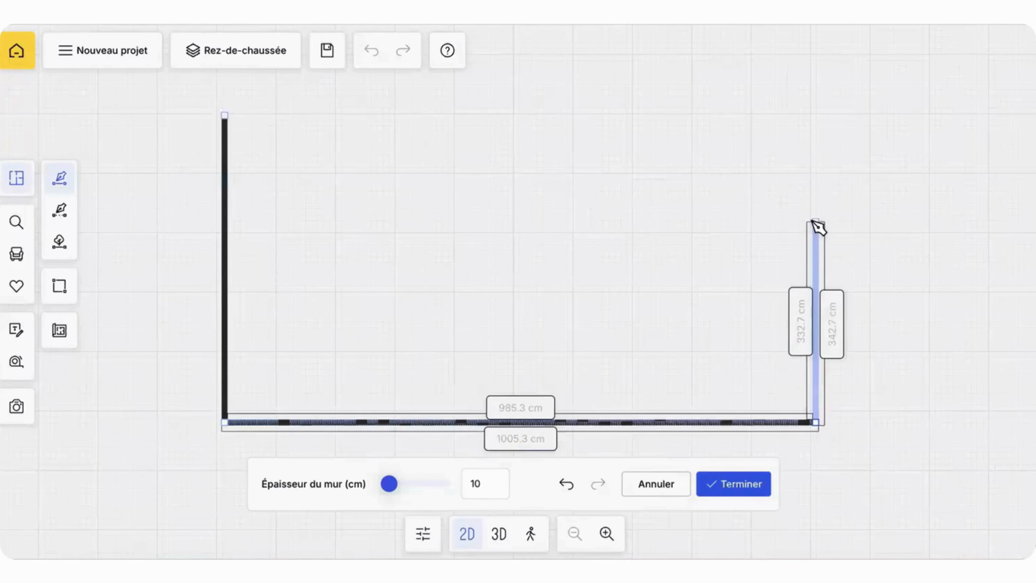
{"action": "left_click", "coordinate": [816, 223]}
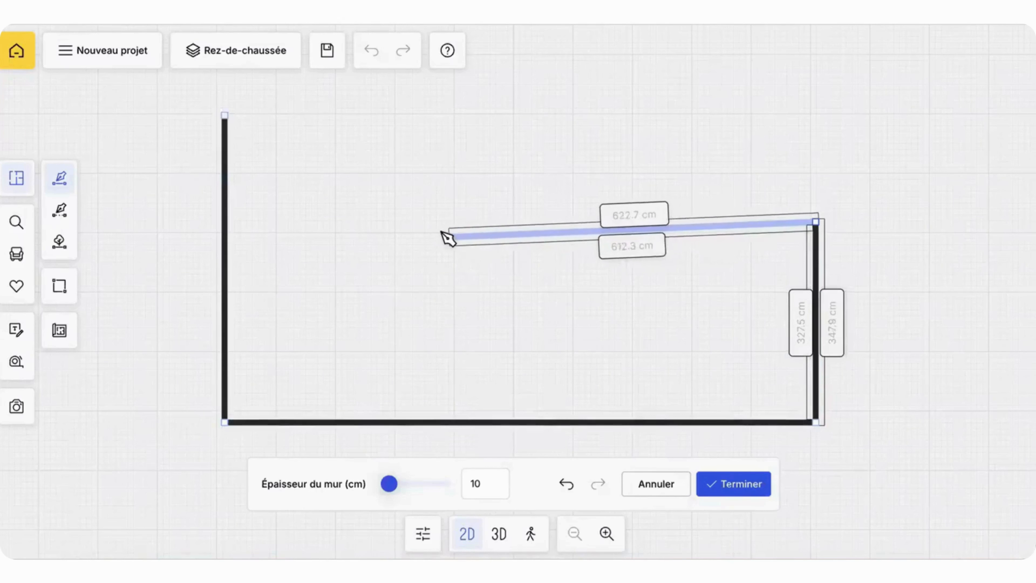
{"action": "left_click", "coordinate": [426, 222]}
{"action": "left_click_drag", "start_coordinate": [425, 76], "coordinate": [430, 239]}
{"action": "left_click", "coordinate": [426, 192]}
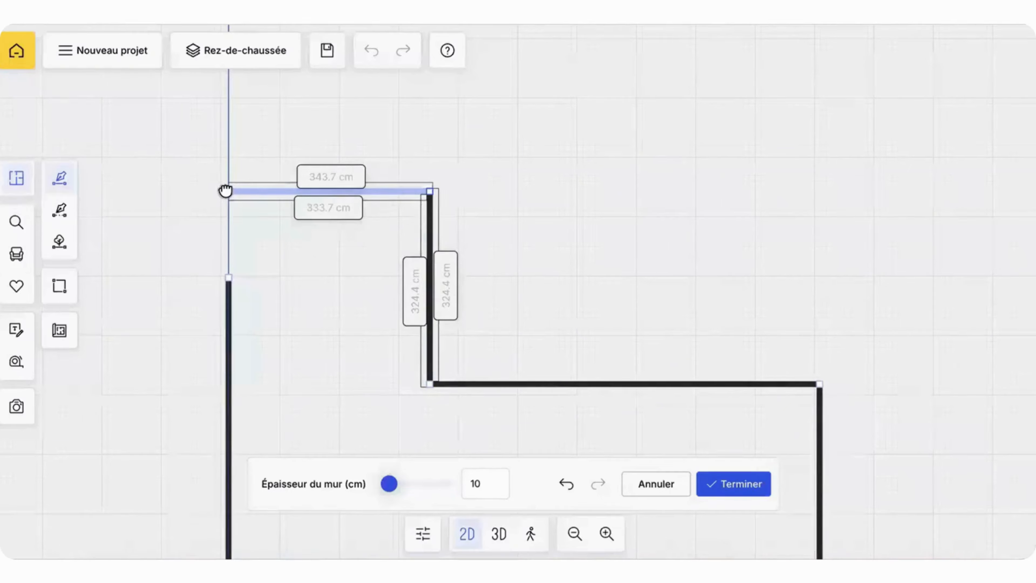
{"action": "left_click", "coordinate": [227, 191]}
{"action": "left_click", "coordinate": [226, 279]}
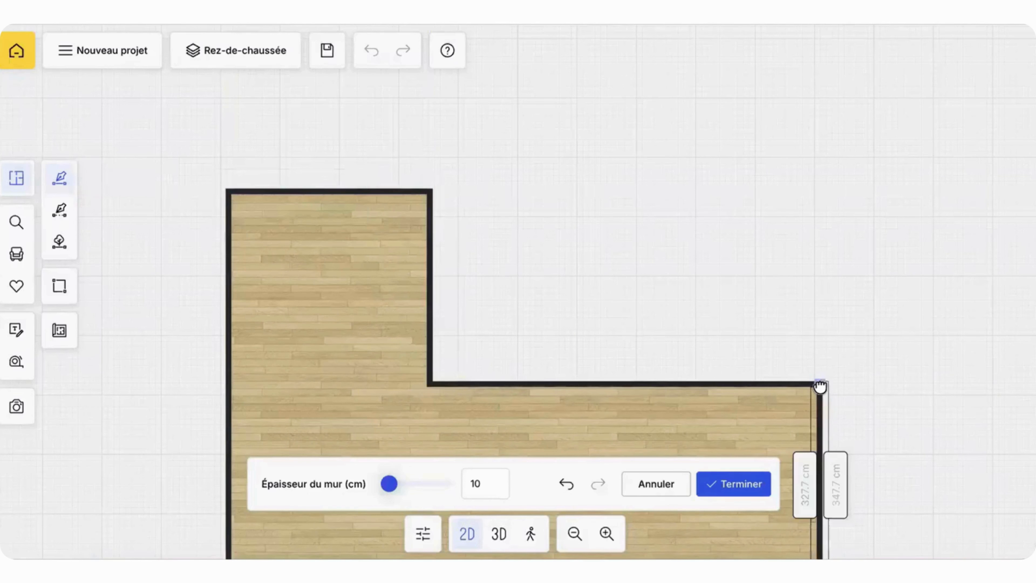
Step: Finish the wall construction without keeping the extra wall started at the middle of the room's upper wall
{"action": "left_click_drag", "start_coordinate": [798, 342], "coordinate": [784, 190]}
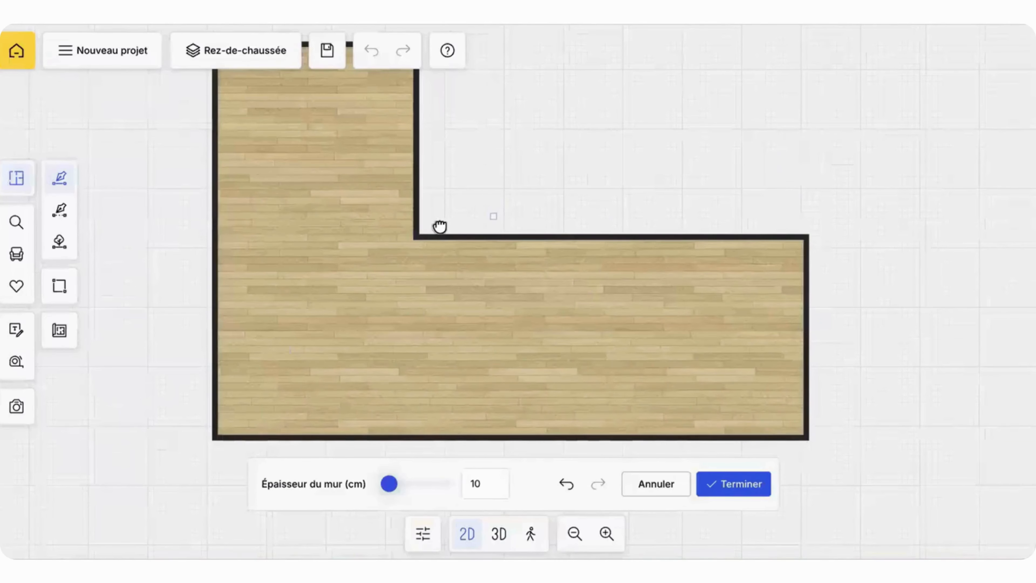
{"action": "mouse_move", "coordinate": [310, 71]}
{"action": "left_mouse_down"}
{"action": "mouse_move", "coordinate": [341, 227]}
{"action": "mouse_move", "coordinate": [319, 75]}
{"action": "left_mouse_up"}
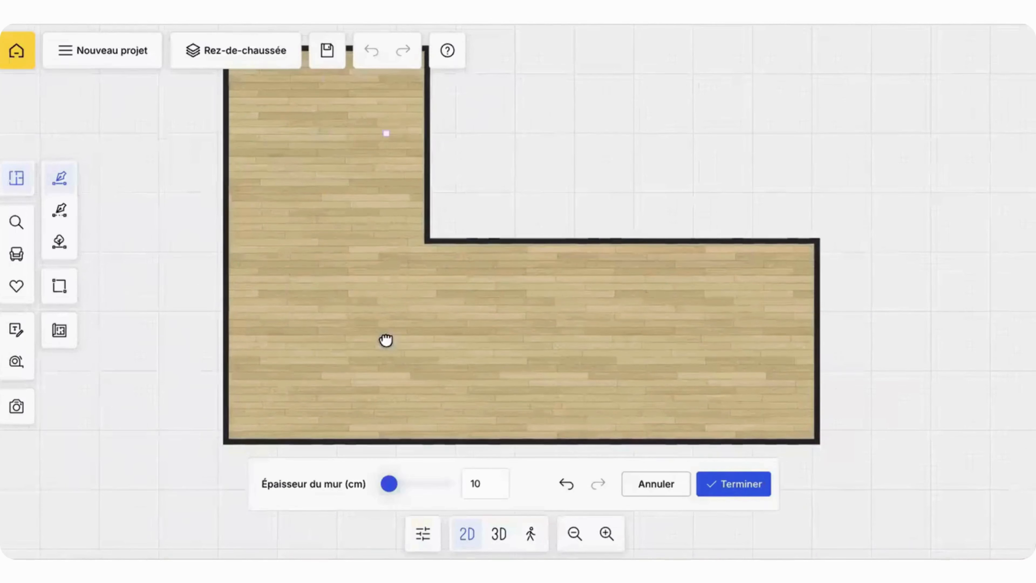
{"action": "left_click_drag", "start_coordinate": [380, 183], "coordinate": [412, 322]}
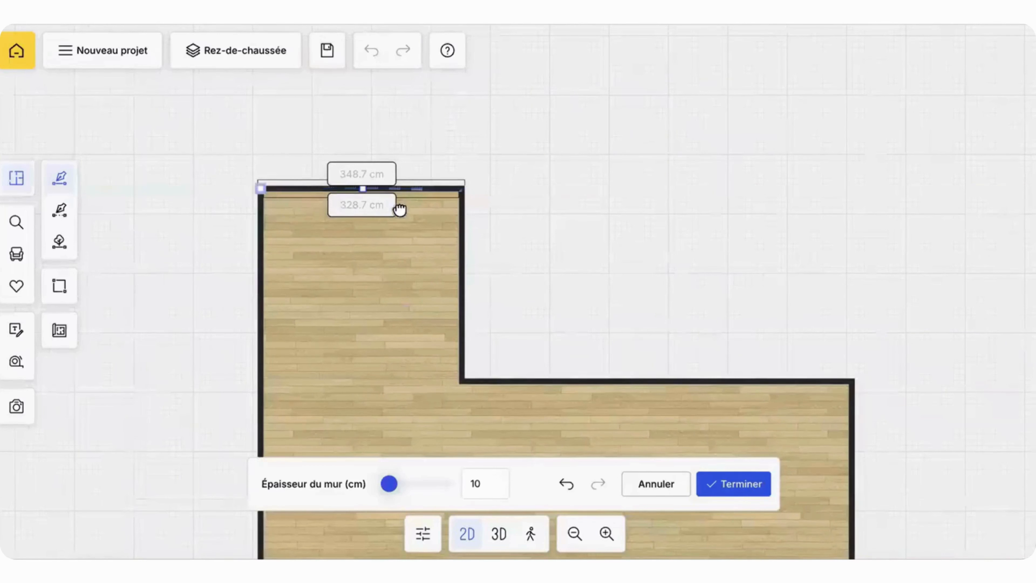
{"action": "left_click", "coordinate": [362, 191]}
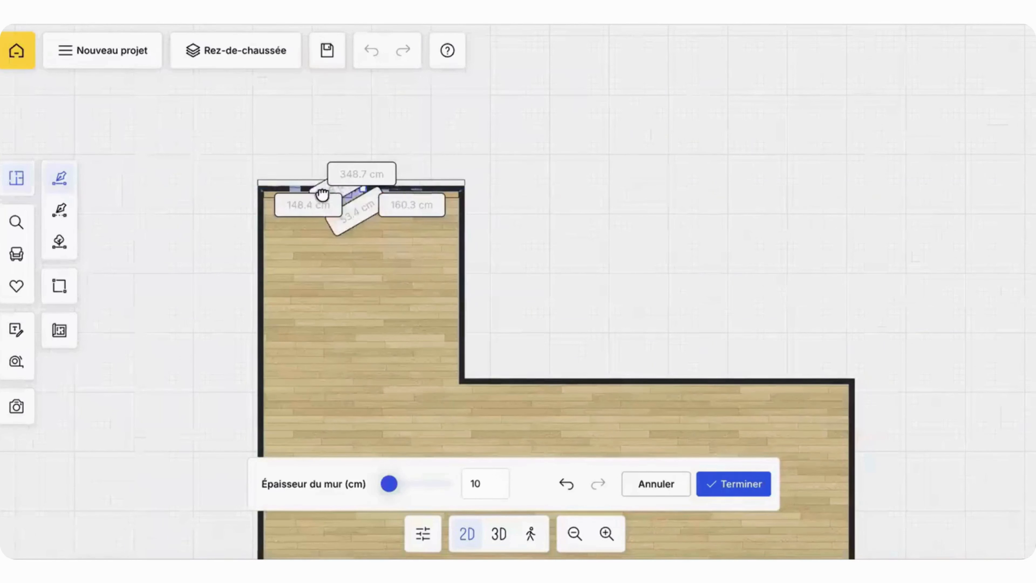
{"action": "left_click", "coordinate": [743, 488]}
{"action": "left_click", "coordinate": [561, 403]}
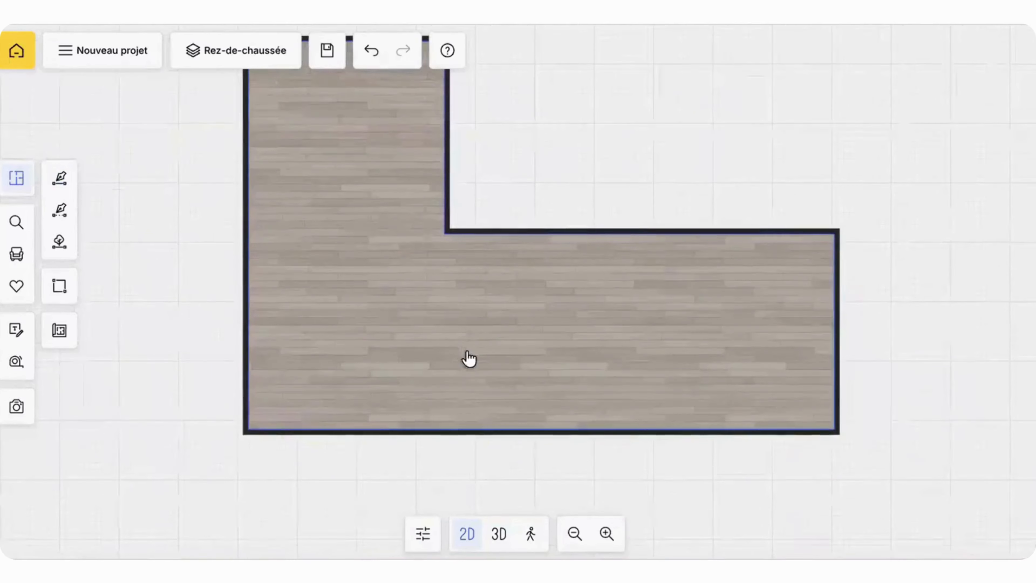
{"action": "left_click_drag", "start_coordinate": [477, 379], "coordinate": [479, 394]}
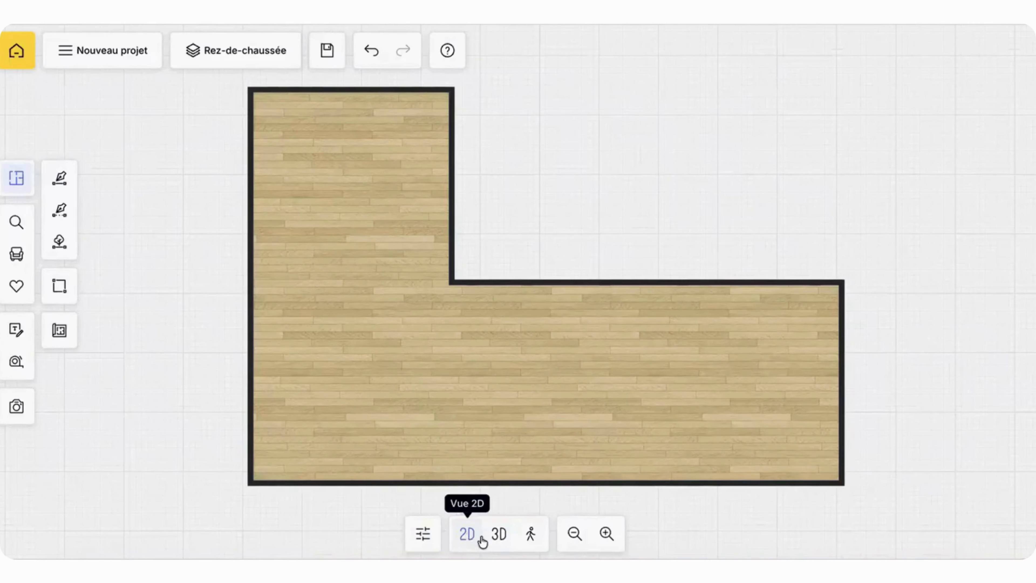
Step: Inspect the L-shaped room in 3D and return to the 2D plan
{"action": "left_click", "coordinate": [497, 538]}
{"action": "left_click_drag", "start_coordinate": [426, 424], "coordinate": [596, 248]}
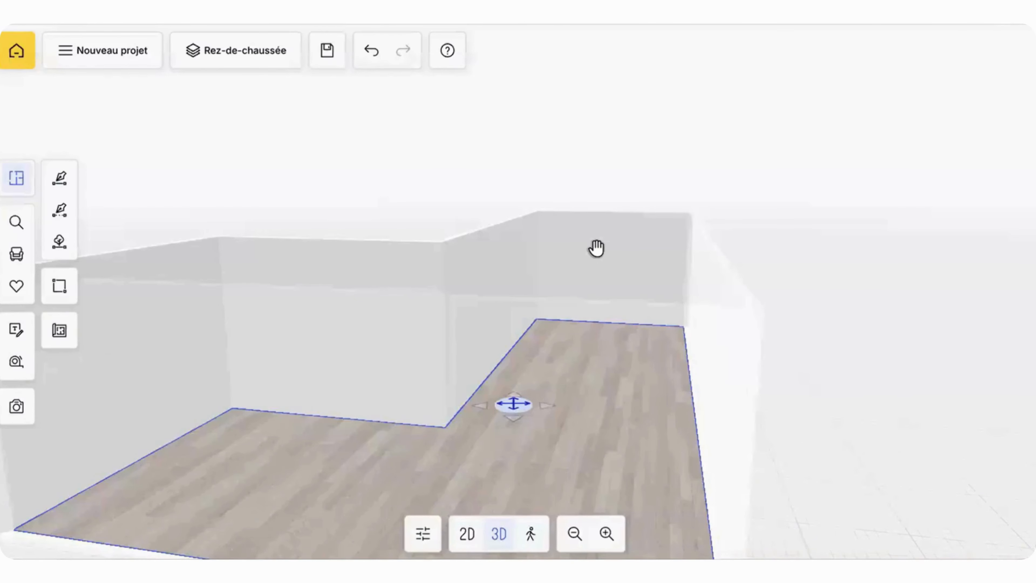
{"action": "left_click", "coordinate": [458, 533]}
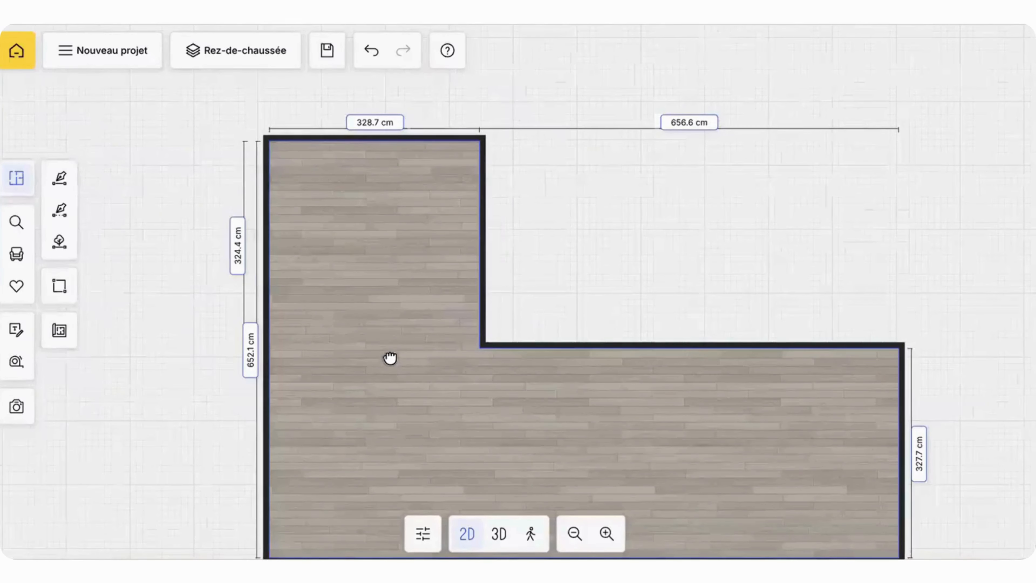
Step: Set the inner length of the room's upper wall to 300 cm, applying the change to the right
{"action": "left_click_drag", "start_coordinate": [378, 309], "coordinate": [425, 361]}
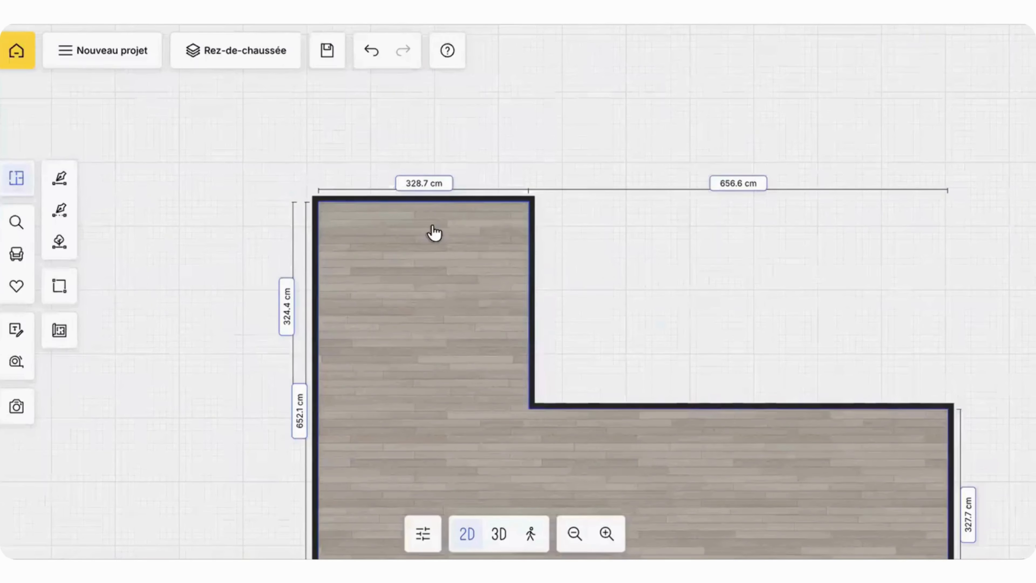
{"action": "left_click", "coordinate": [434, 199]}
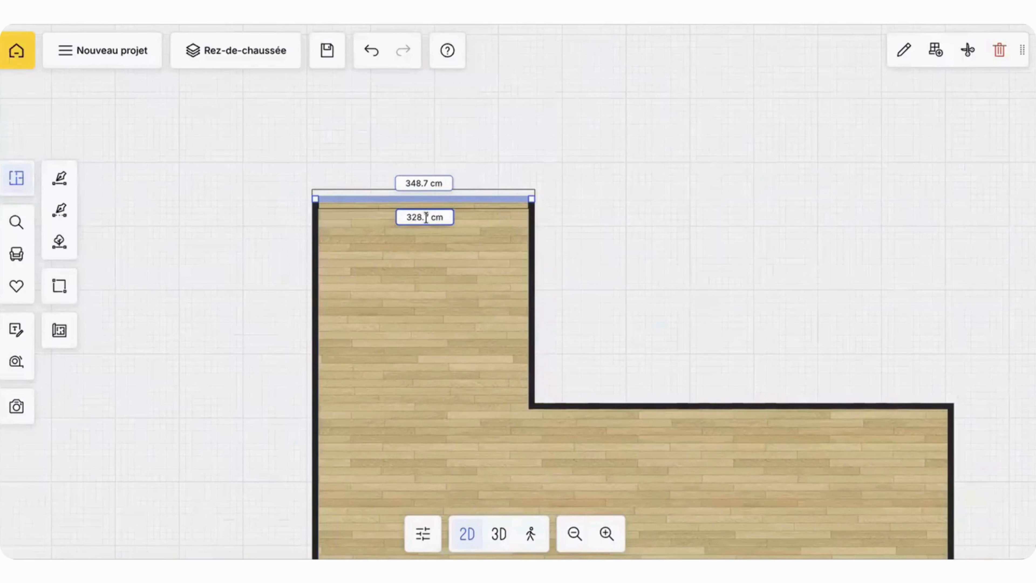
{"action": "left_click", "coordinate": [426, 217]}
{"action": "type", "text": "300"}
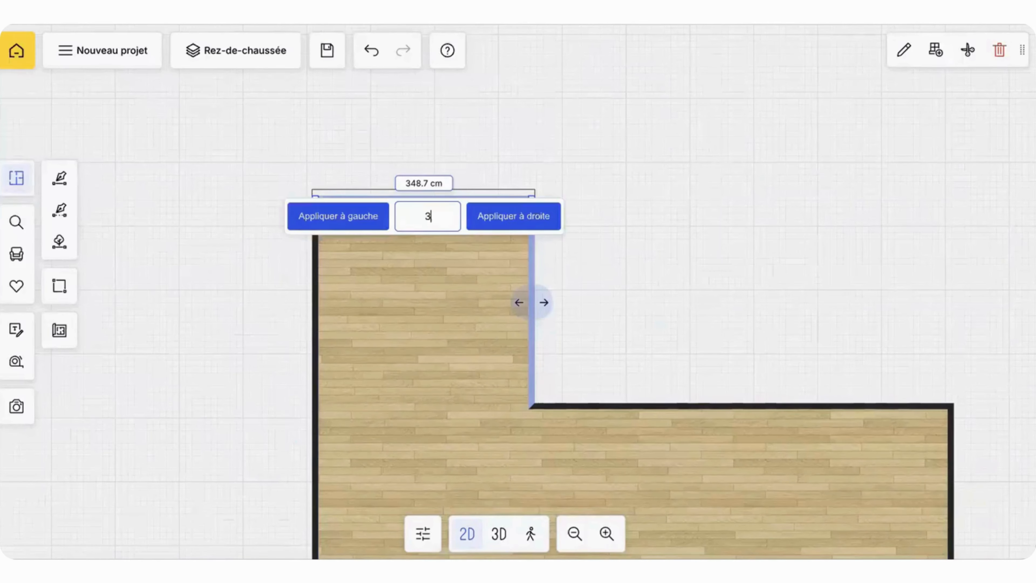
{"action": "left_click", "coordinate": [507, 220]}
Step: Set the inner length of the room's long left wall to 600 cm, applying the change below
{"action": "left_click", "coordinate": [314, 304]}
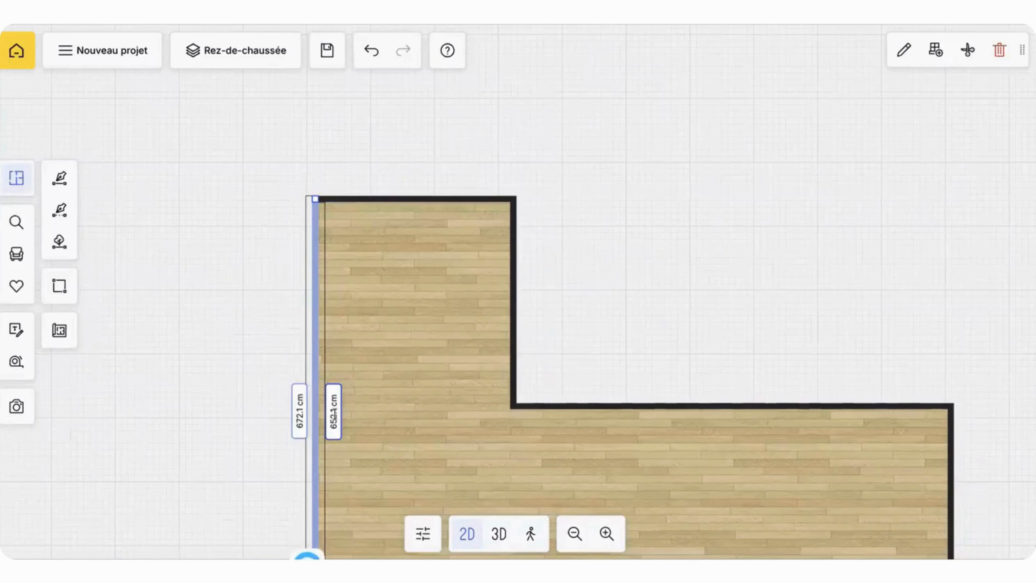
{"action": "left_click", "coordinate": [336, 413]}
{"action": "type", "text": "6"}
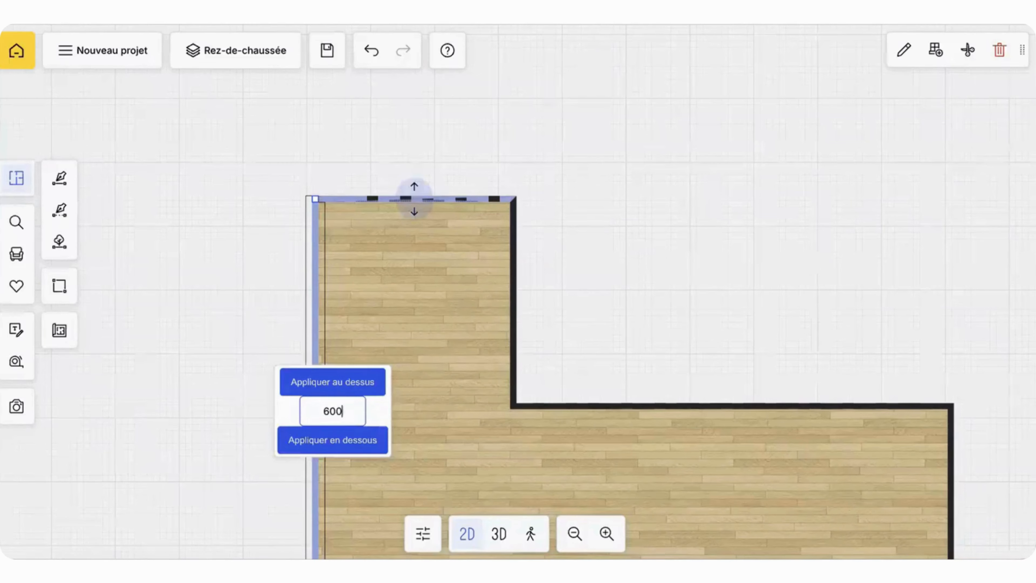
{"action": "type", "text": "00"}
{"action": "left_click", "coordinate": [350, 448]}
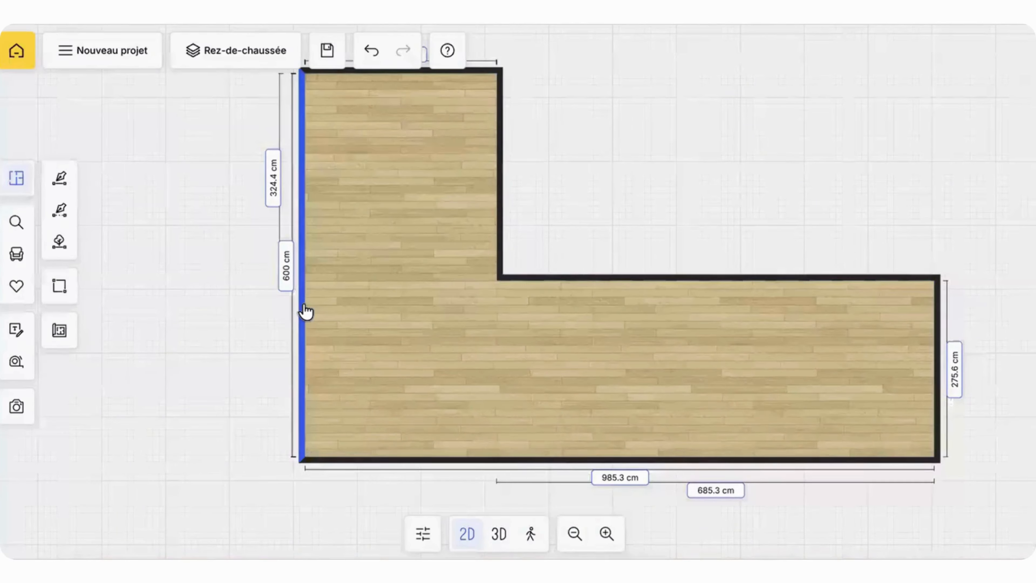
{"action": "left_click", "coordinate": [59, 331]}
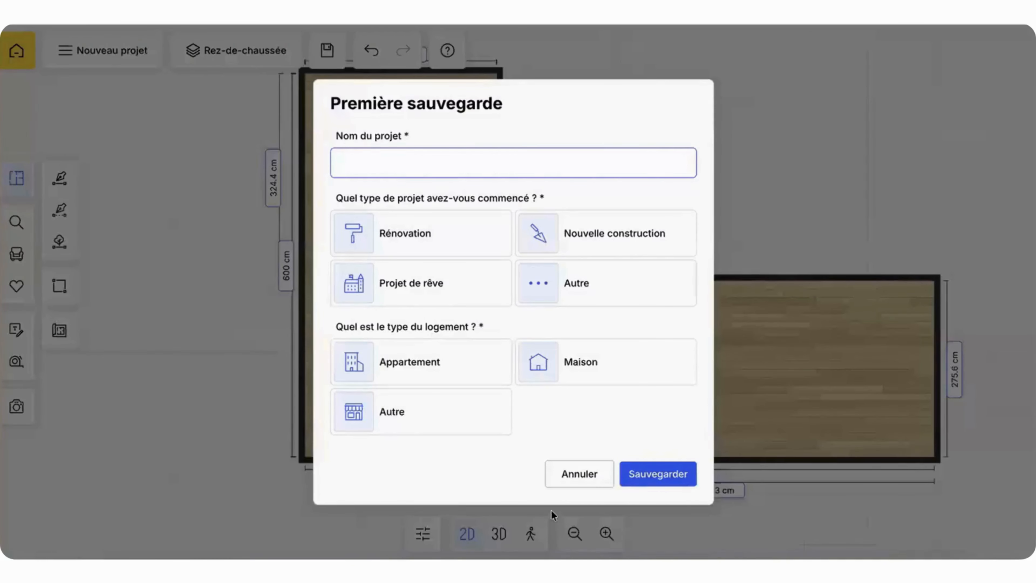
{"action": "left_click", "coordinate": [579, 482]}
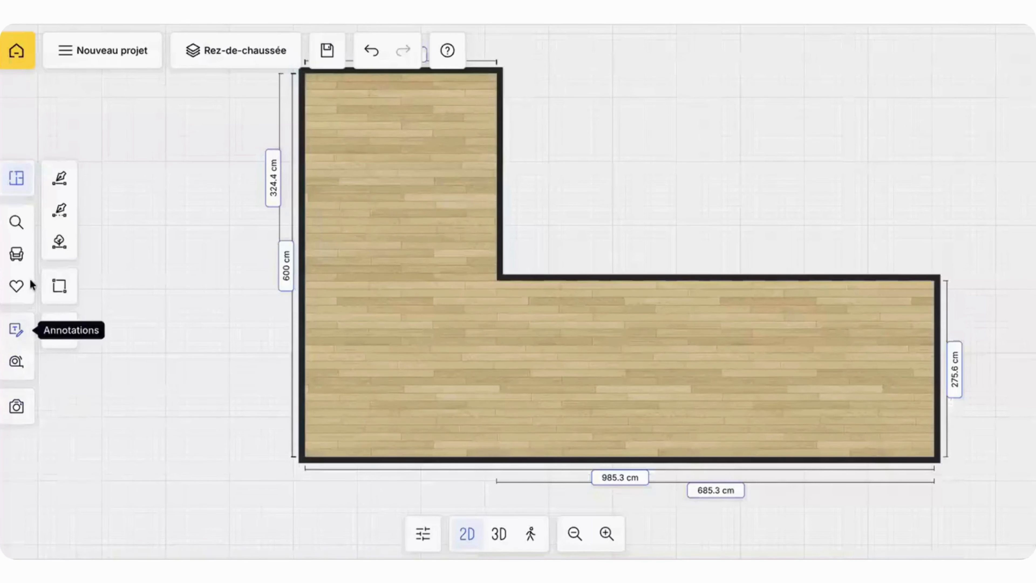
{"action": "left_click", "coordinate": [59, 330]}
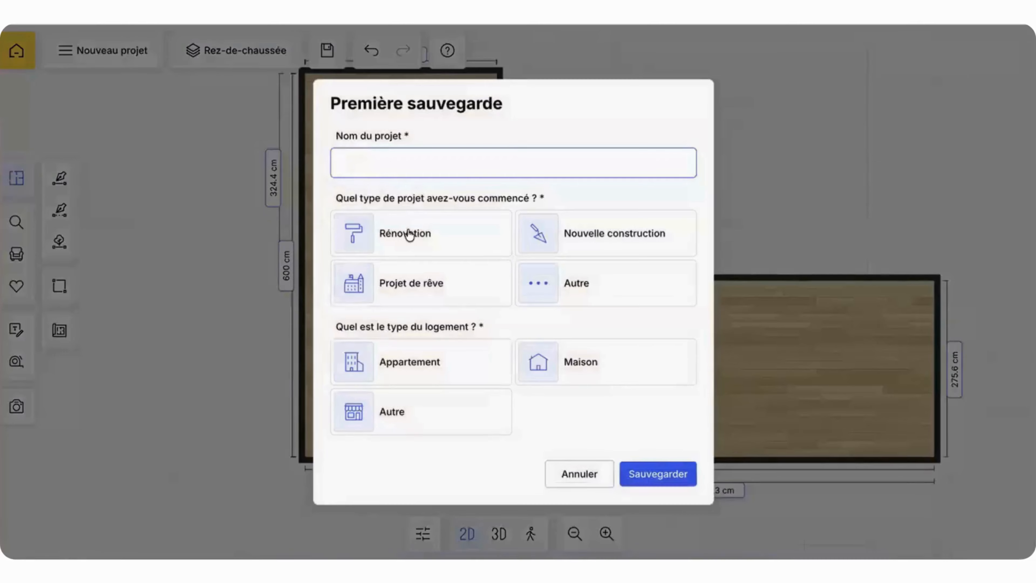
{"action": "left_click", "coordinate": [588, 470]}
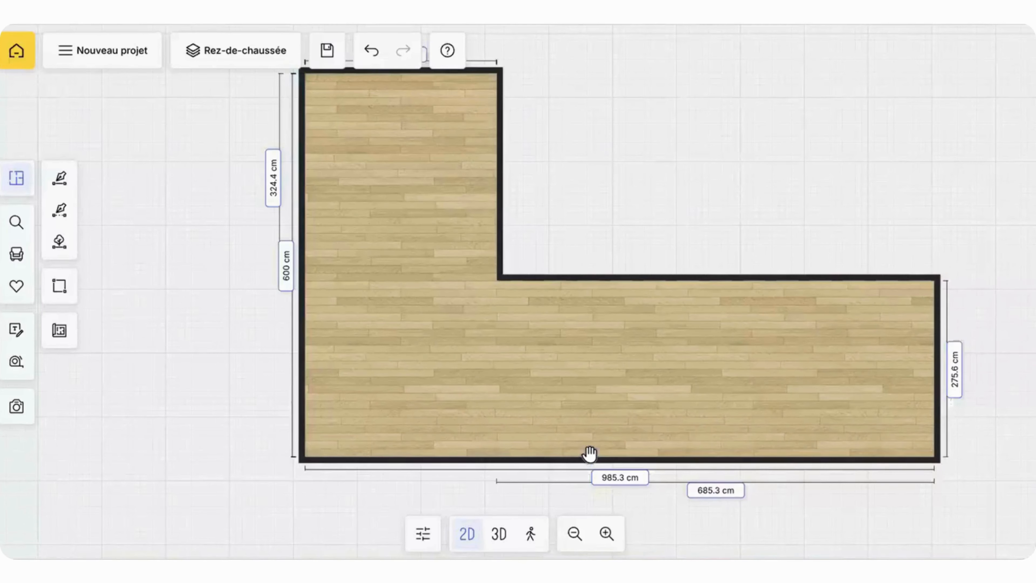
Step: Set the inner length of the room's lower wall to 600 cm, applying the change to the right
{"action": "left_click_drag", "start_coordinate": [584, 404], "coordinate": [486, 408]}
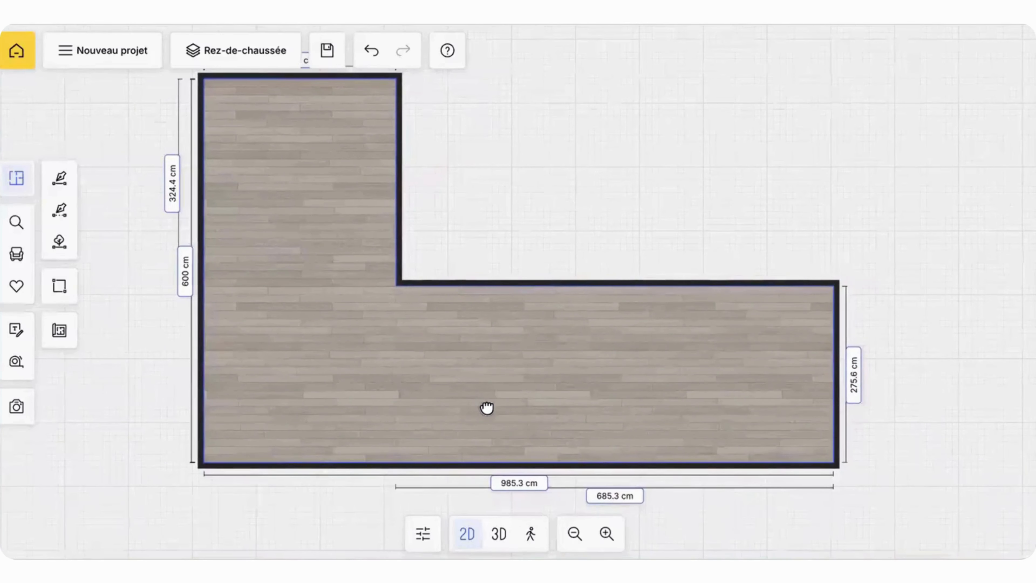
{"action": "left_click", "coordinate": [462, 467]}
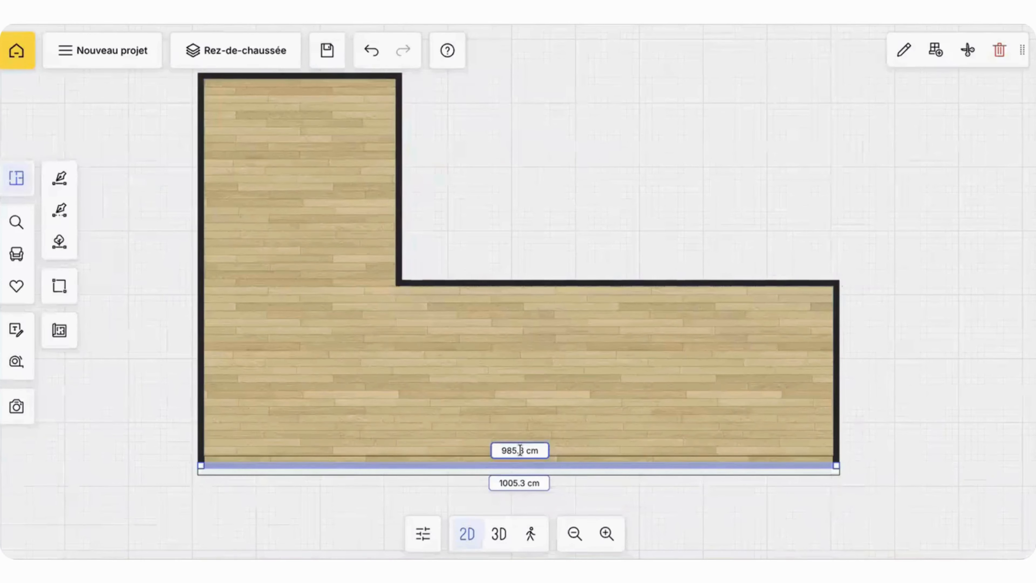
{"action": "left_click", "coordinate": [520, 451]}
{"action": "type", "text": "600"}
{"action": "left_click", "coordinate": [629, 448]}
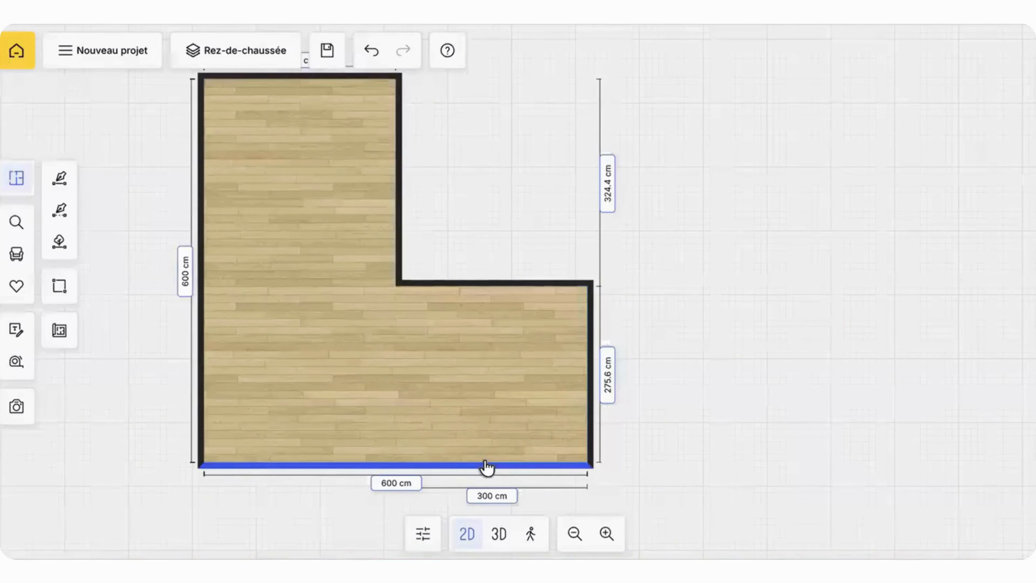
Step: Set the inner length of the short vertical wall at the room's notch to 240 cm, applying the change below
{"action": "left_click", "coordinate": [407, 466]}
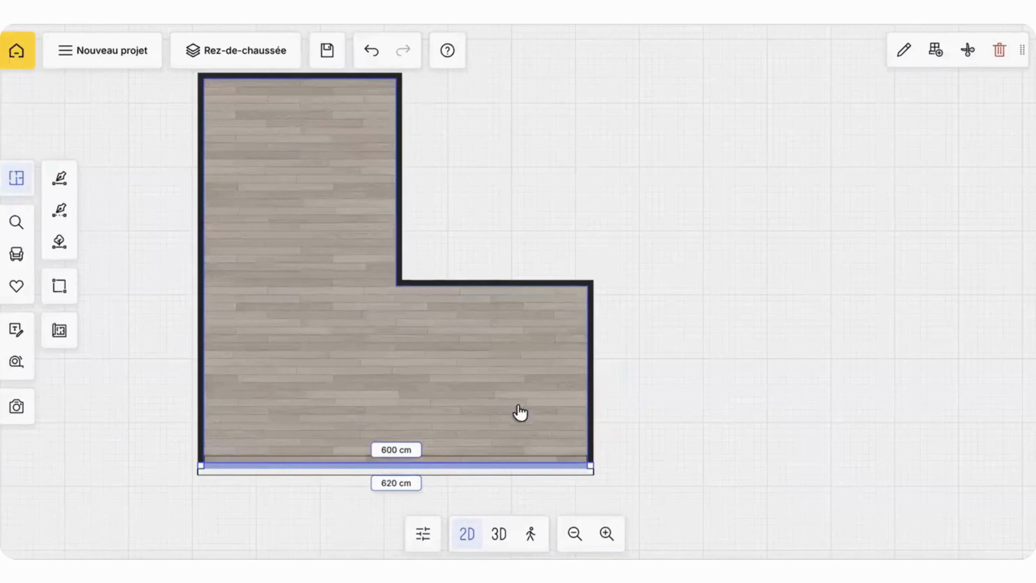
{"action": "left_click", "coordinate": [400, 195]}
{"action": "left_click", "coordinate": [384, 182]}
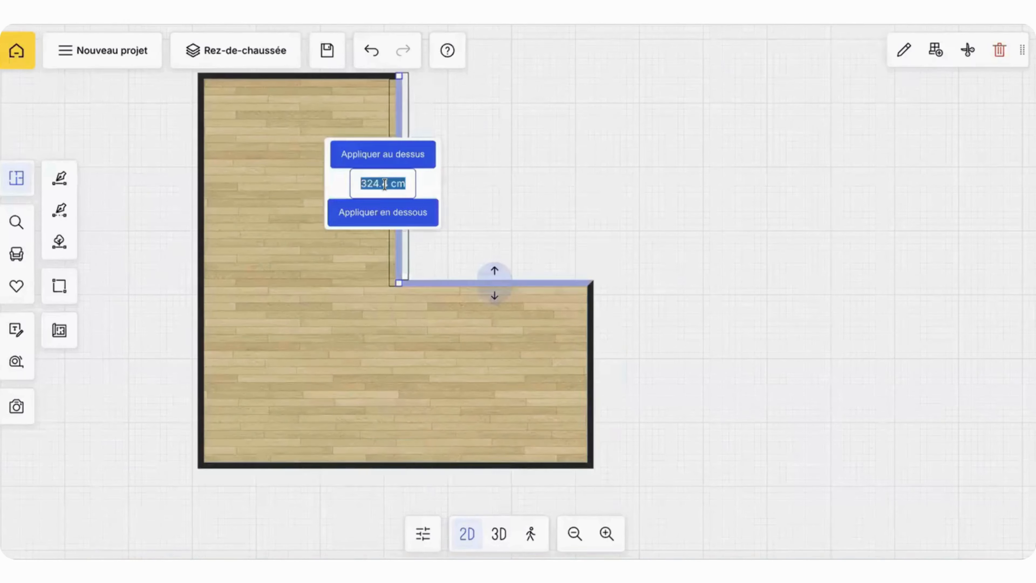
{"action": "type", "text": "24"}
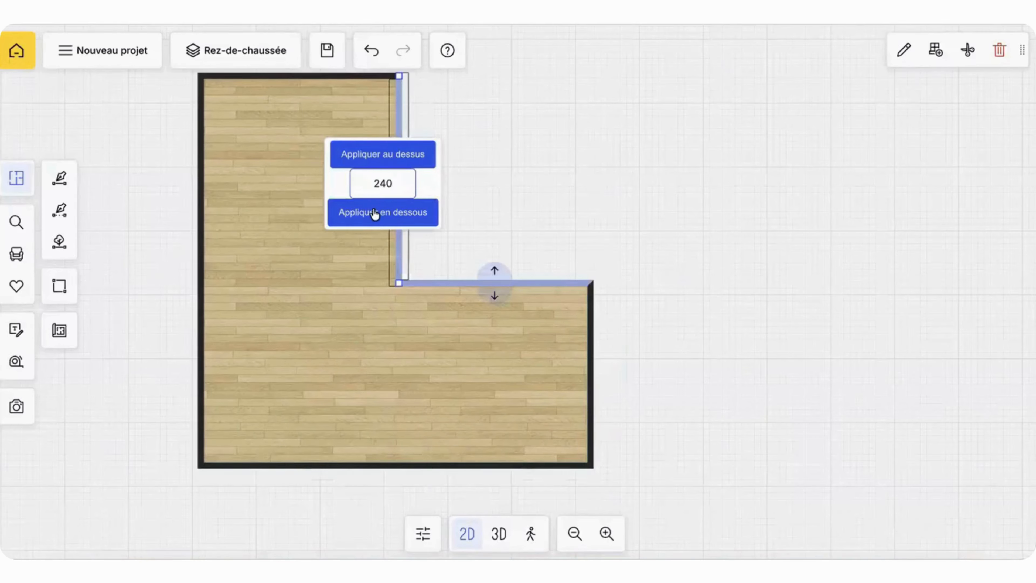
{"action": "type", "text": "0"}
{"action": "left_click", "coordinate": [375, 213]}
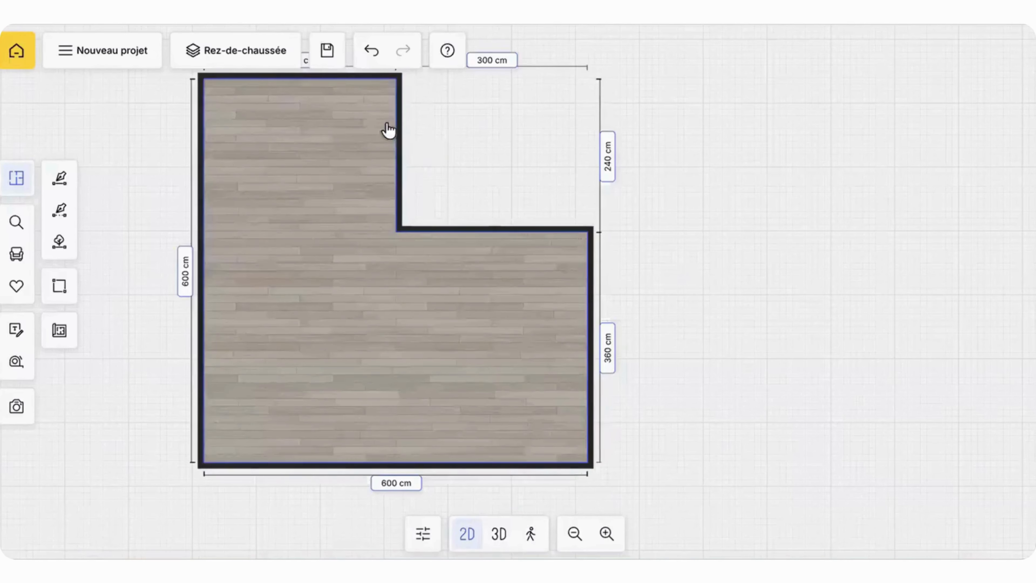
Step: Set the inner length of the horizontal wall at the room's notch to 360 cm, applying the change to the right
{"action": "left_click", "coordinate": [393, 236]}
{"action": "left_click", "coordinate": [520, 231]}
{"action": "left_click", "coordinate": [497, 247]}
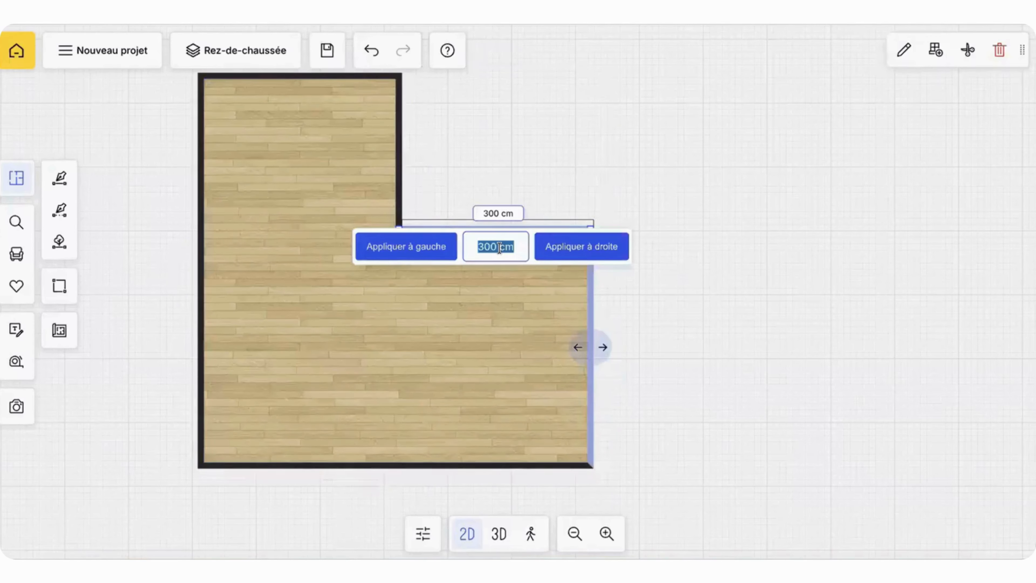
{"action": "type", "text": "360"}
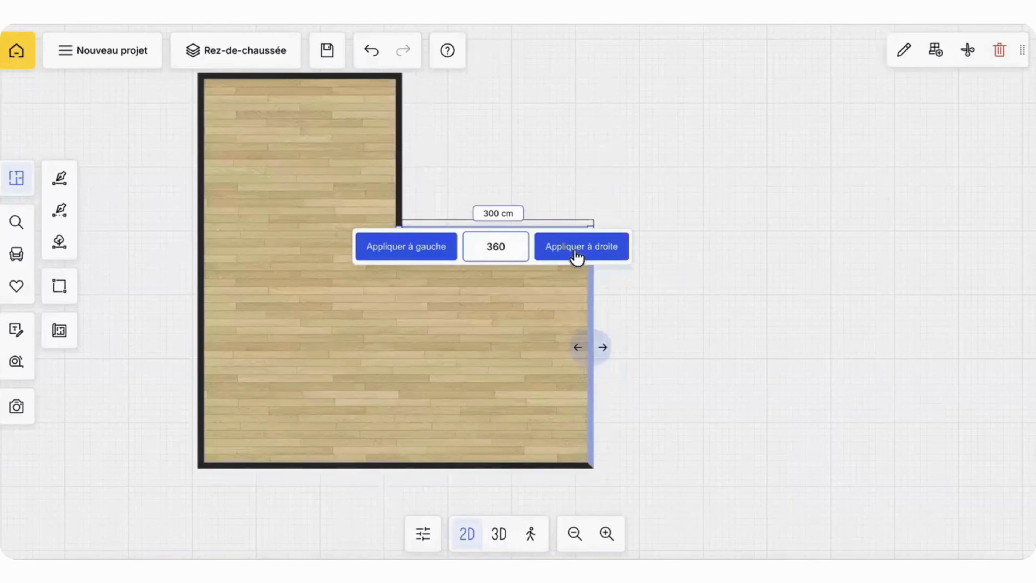
{"action": "left_click", "coordinate": [578, 247]}
Step: Move the room's lower-right corner outward so the lower wall is about 661 cm long
{"action": "left_click", "coordinate": [592, 445]}
{"action": "left_click_drag", "start_coordinate": [591, 465], "coordinate": [624, 468]}
{"action": "left_click", "coordinate": [581, 466]}
{"action": "left_click", "coordinate": [581, 468]}
{"action": "left_click", "coordinate": [550, 420]}
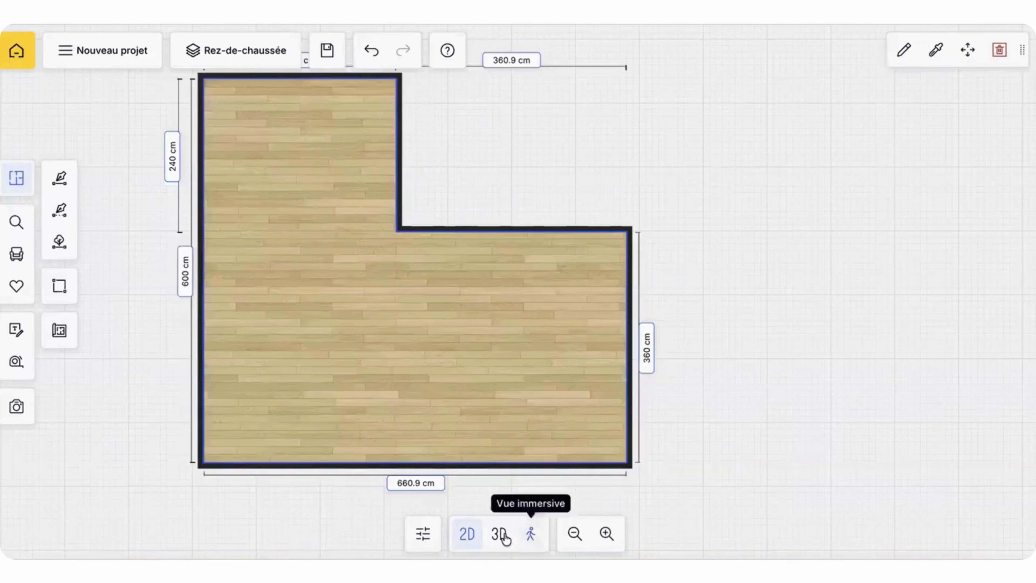
Step: Inspect the resized L-shaped room in 3D and return to the 2D plan
{"action": "left_click", "coordinate": [499, 533]}
{"action": "scroll", "coordinate": [436, 376], "scroll_direction": "up", "scroll_amount": 5}
{"action": "left_click_drag", "start_coordinate": [426, 378], "coordinate": [378, 391]}
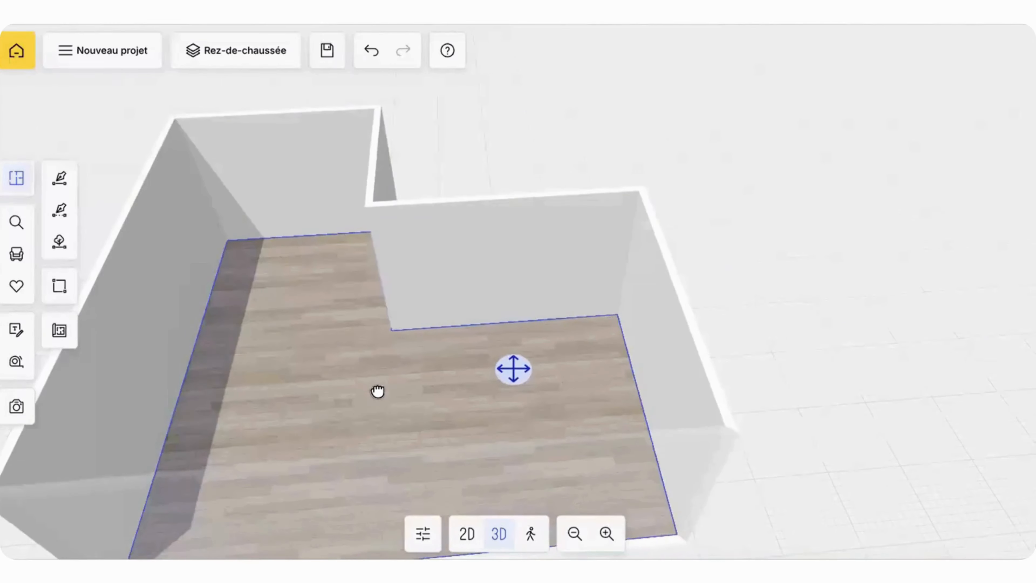
{"action": "left_click_drag", "start_coordinate": [517, 371], "coordinate": [352, 389]}
{"action": "left_click", "coordinate": [471, 534]}
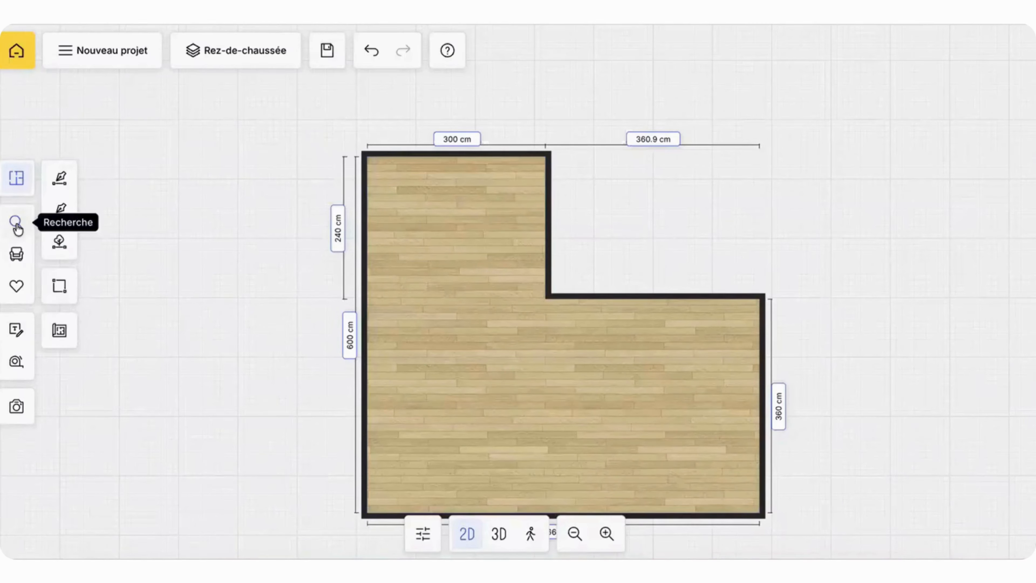
Step: Open the interior doors category (Portes d'intérieur) of the doors and windows catalogue
{"action": "left_click", "coordinate": [17, 254]}
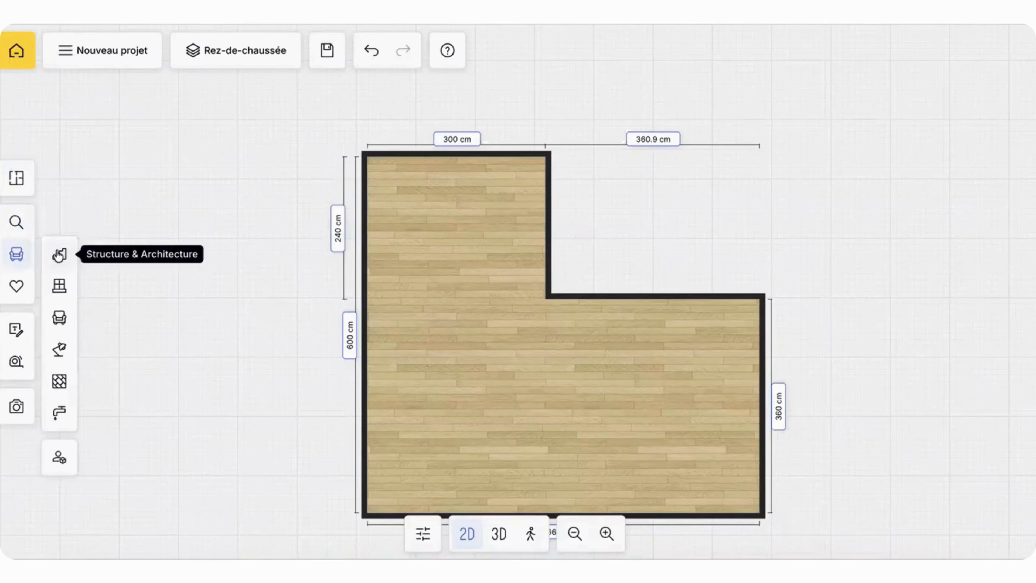
{"action": "left_click", "coordinate": [63, 286]}
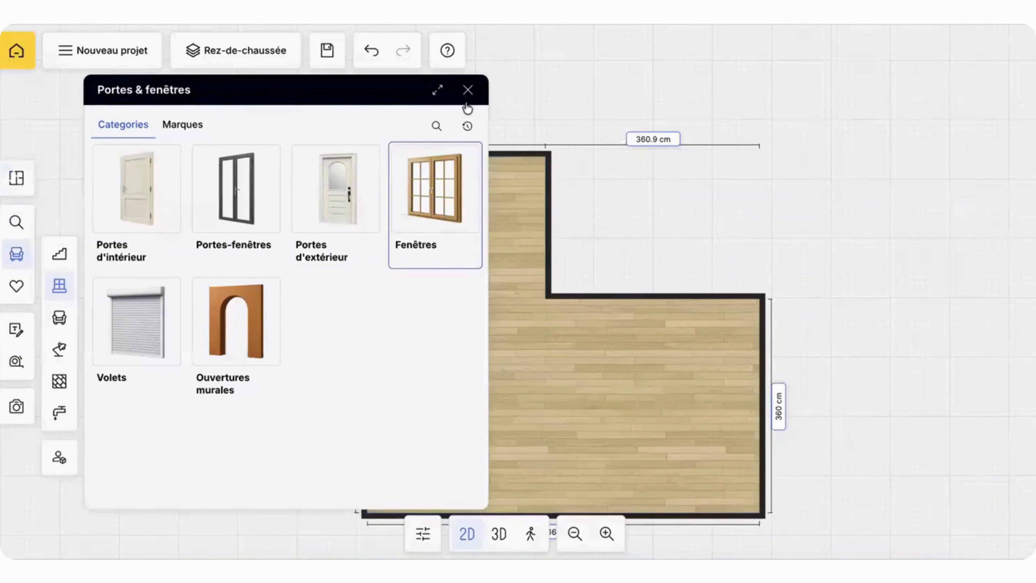
{"action": "left_click_drag", "start_coordinate": [557, 370], "coordinate": [639, 377]}
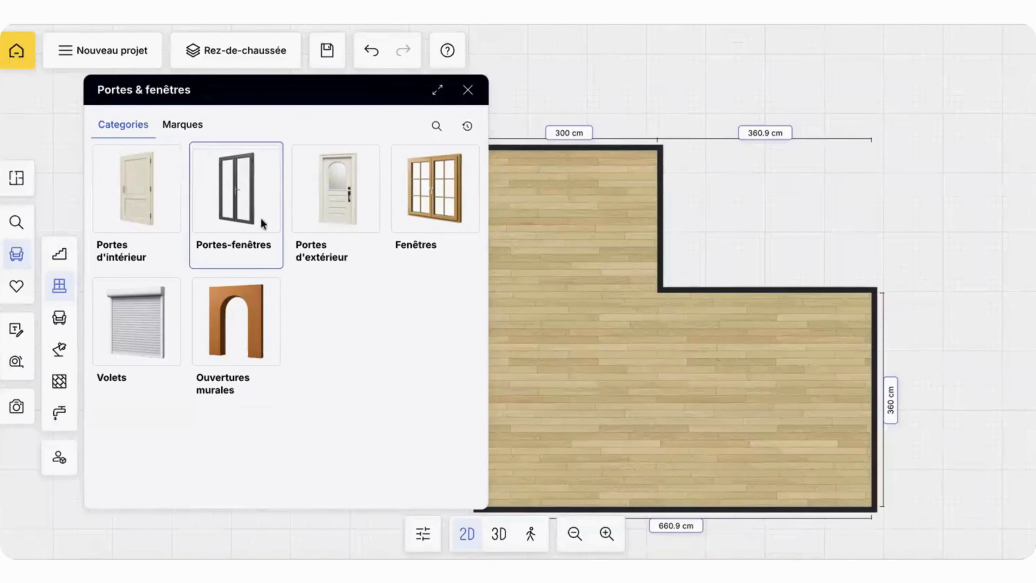
{"action": "left_click", "coordinate": [151, 192]}
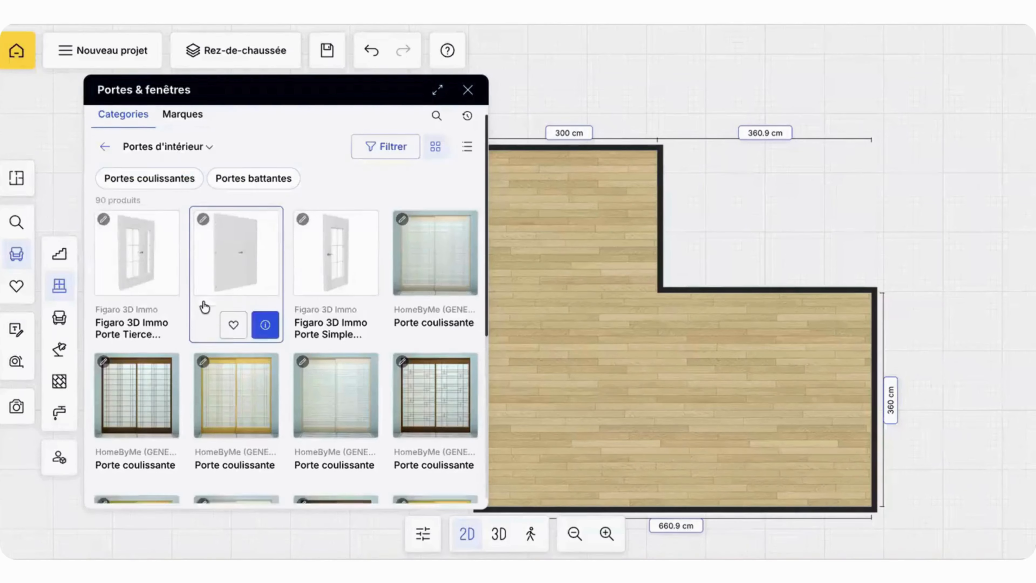
Step: Place a 90 cm wide white interior door in the room's upper wall, about 77 cm from the left wall
{"action": "scroll", "coordinate": [203, 302], "scroll_direction": "down", "scroll_amount": 8}
{"action": "scroll", "coordinate": [205, 306], "scroll_direction": "down", "scroll_amount": 10}
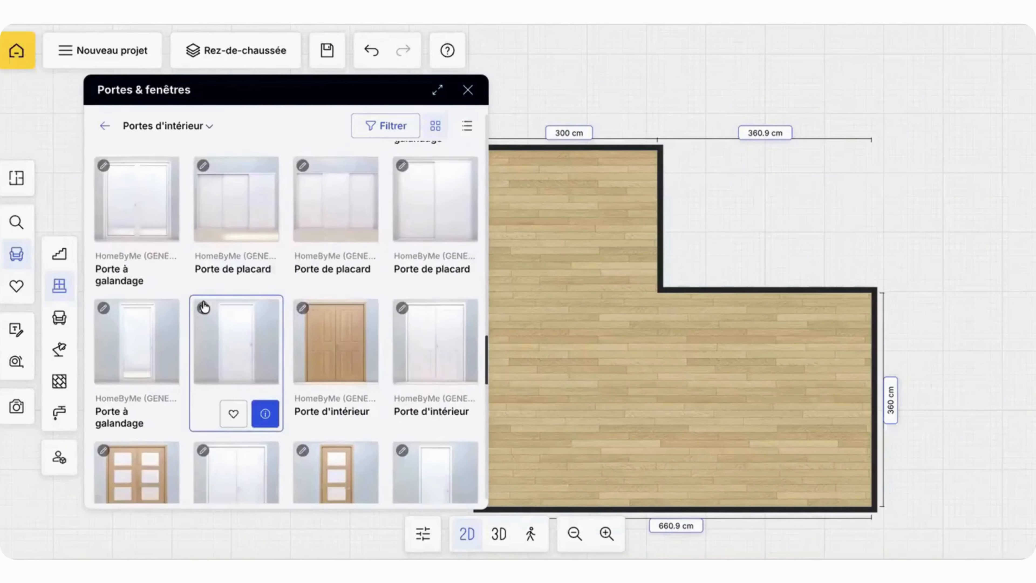
{"action": "scroll", "coordinate": [205, 306], "scroll_direction": "down", "scroll_amount": 10}
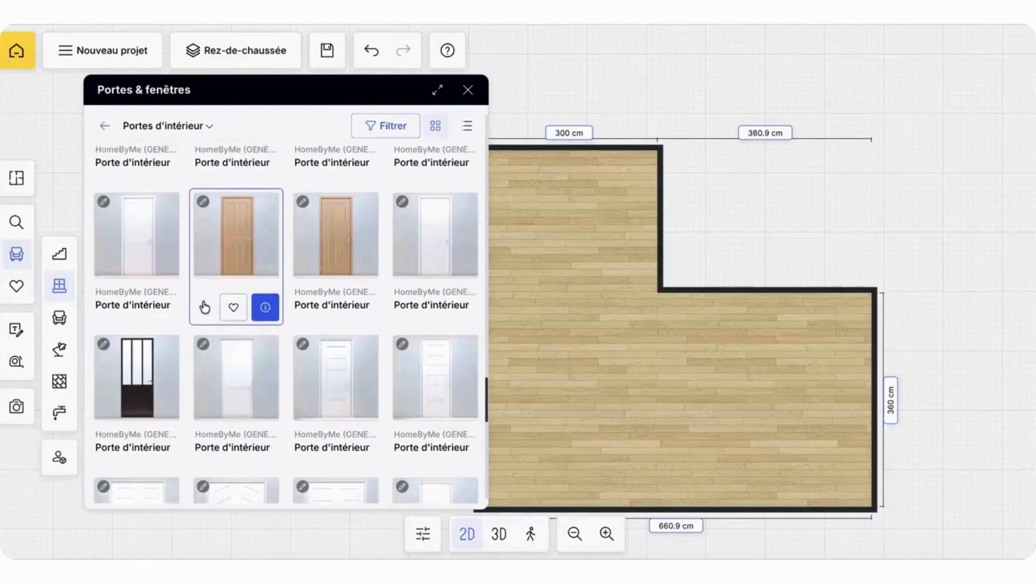
{"action": "scroll", "coordinate": [204, 307], "scroll_direction": "down", "scroll_amount": 10}
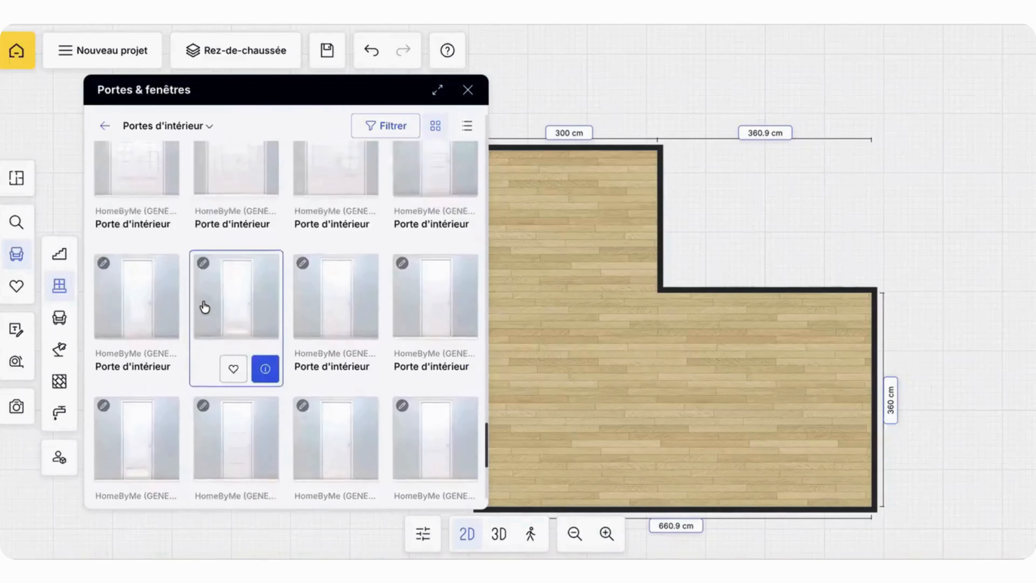
{"action": "scroll", "coordinate": [204, 307], "scroll_direction": "down", "scroll_amount": 5}
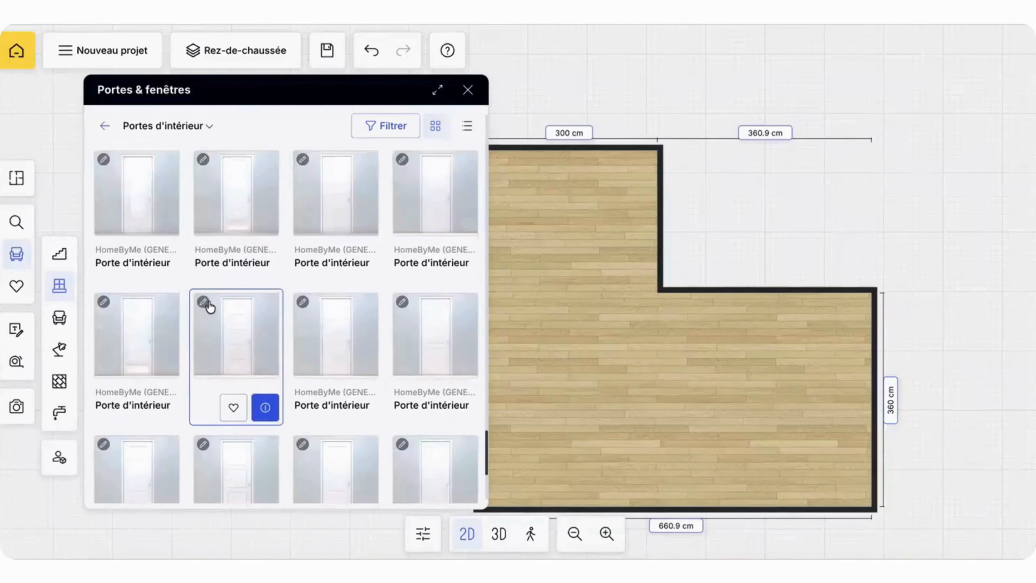
{"action": "mouse_move", "coordinate": [343, 333]}
{"action": "left_click_drag", "start_coordinate": [404, 278], "coordinate": [548, 162]}
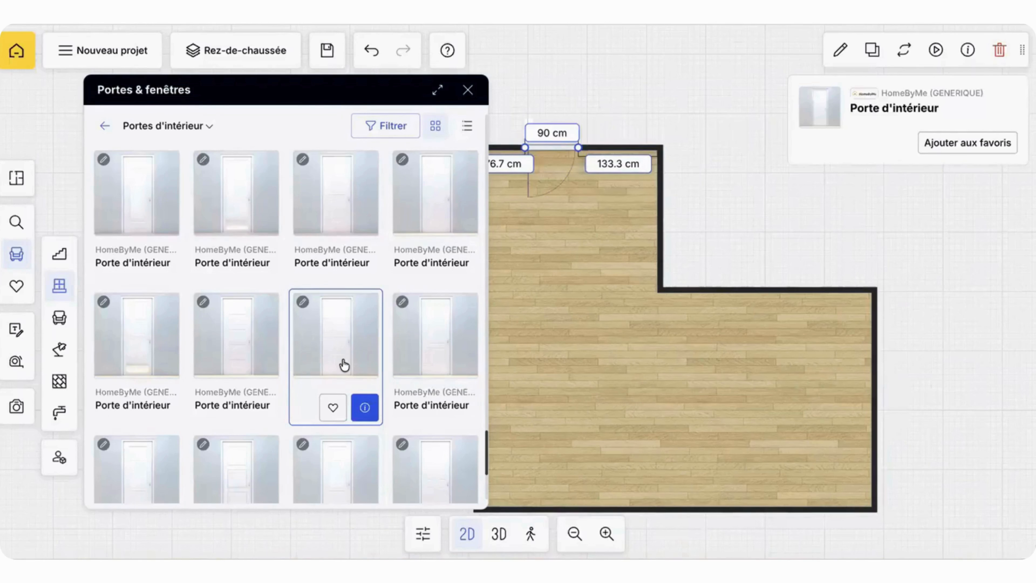
Step: Place a second 90 cm interior door in the notch's horizontal wall, about 72 cm from the inner corner, and close the catalogue
{"action": "left_click_drag", "start_coordinate": [373, 352], "coordinate": [643, 343]}
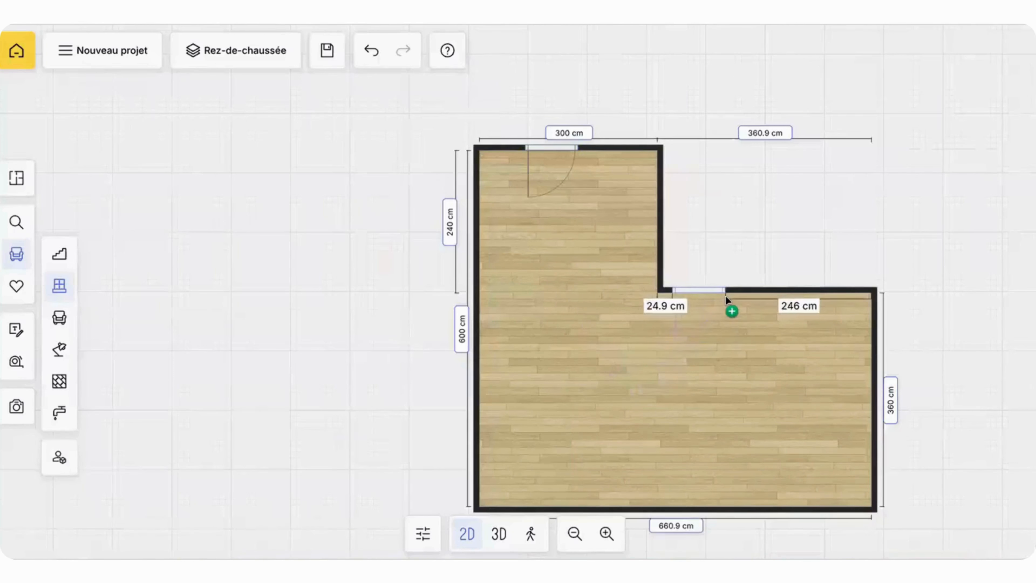
{"action": "left_click_drag", "start_coordinate": [726, 296], "coordinate": [727, 298]}
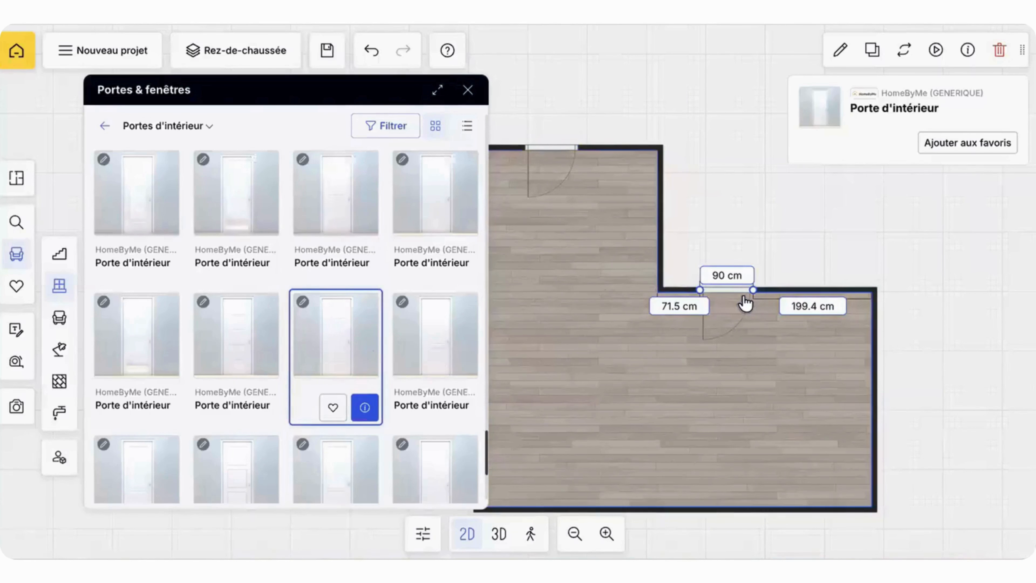
{"action": "left_click", "coordinate": [468, 90]}
Step: View the two placed doors in 3D and return to the 2D plan
{"action": "left_click", "coordinate": [498, 533]}
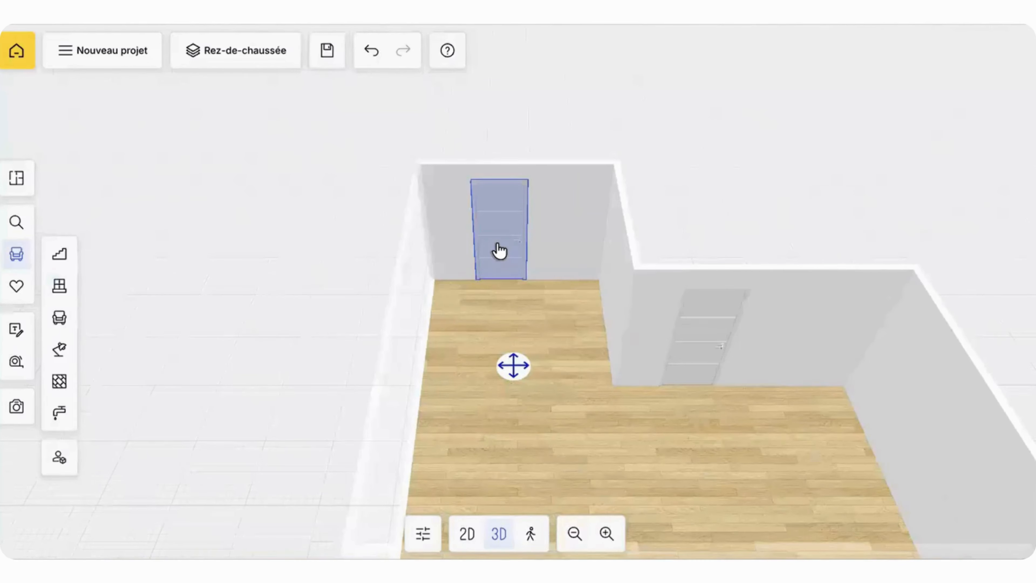
{"action": "left_click", "coordinate": [467, 534]}
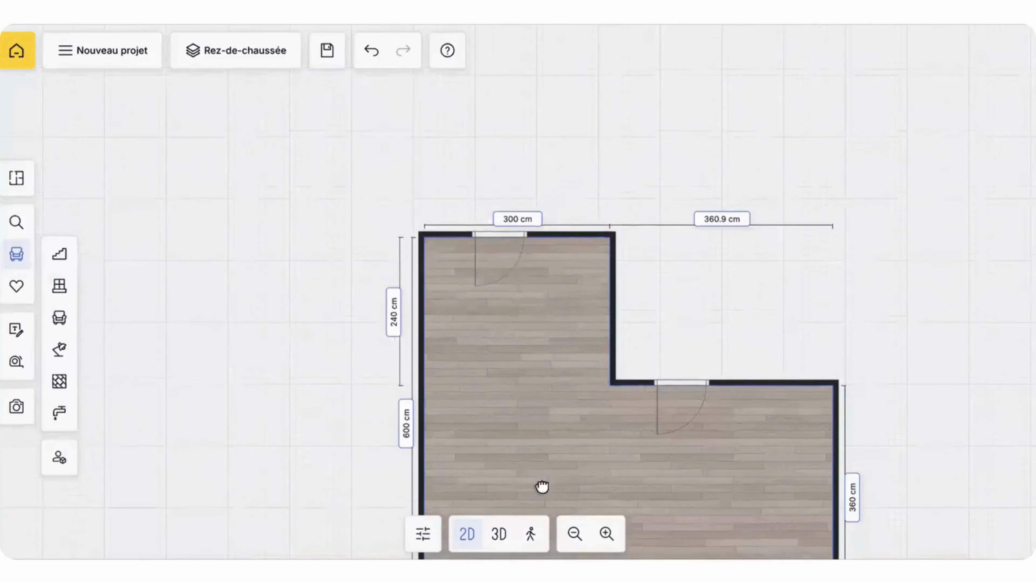
Step: Move the interior door from the upper wall into the lower wall, about 235 cm from the left wall
{"action": "left_click", "coordinate": [504, 250]}
{"action": "scroll", "coordinate": [455, 314], "scroll_direction": "up", "scroll_amount": 3}
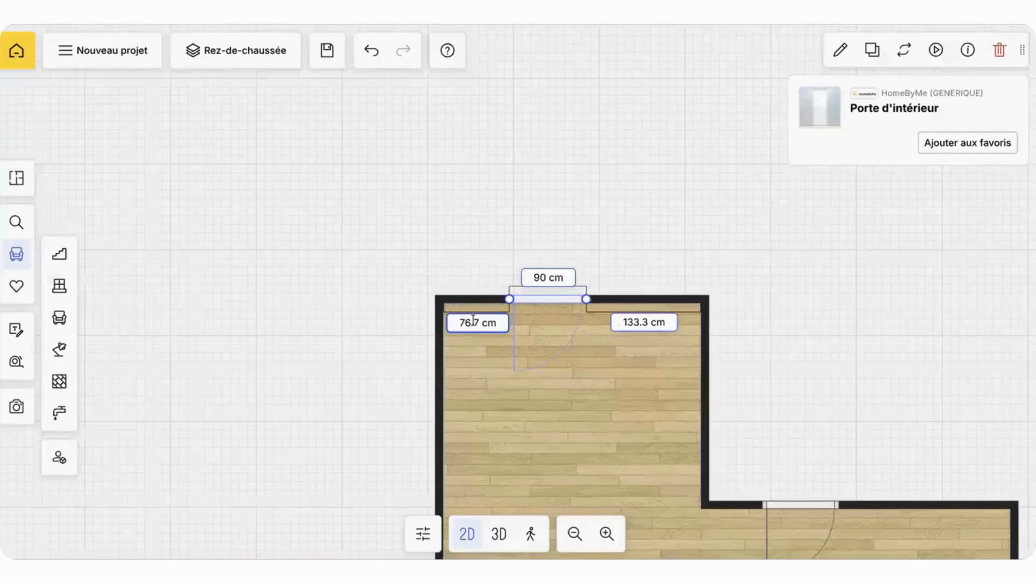
{"action": "left_click_drag", "start_coordinate": [563, 301], "coordinate": [572, 461]}
{"action": "left_click_drag", "start_coordinate": [748, 420], "coordinate": [695, 187]}
{"action": "left_click_drag", "start_coordinate": [645, 464], "coordinate": [645, 461]}
{"action": "left_click_drag", "start_coordinate": [743, 453], "coordinate": [703, 283]}
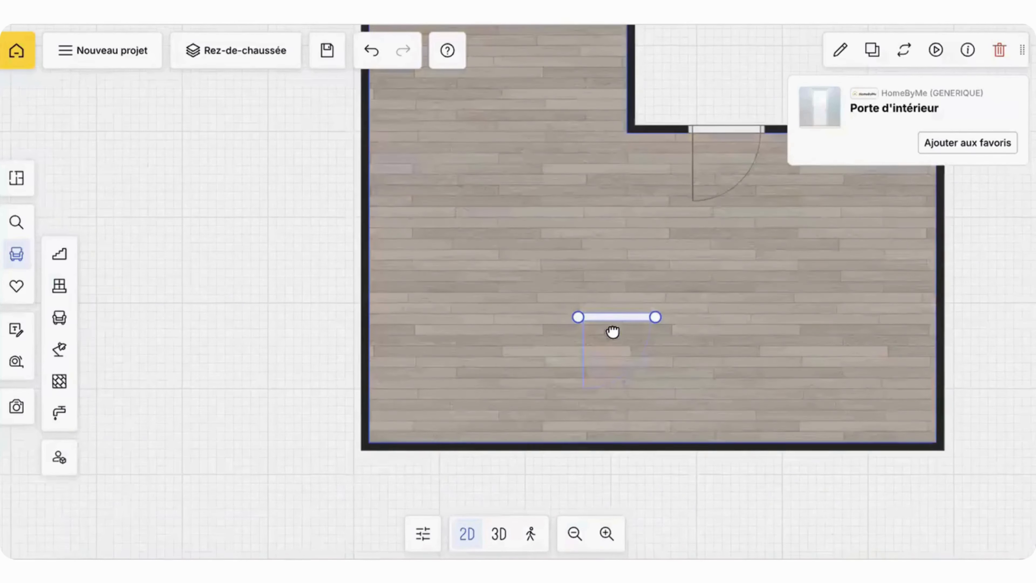
{"action": "left_click_drag", "start_coordinate": [611, 317], "coordinate": [623, 449]}
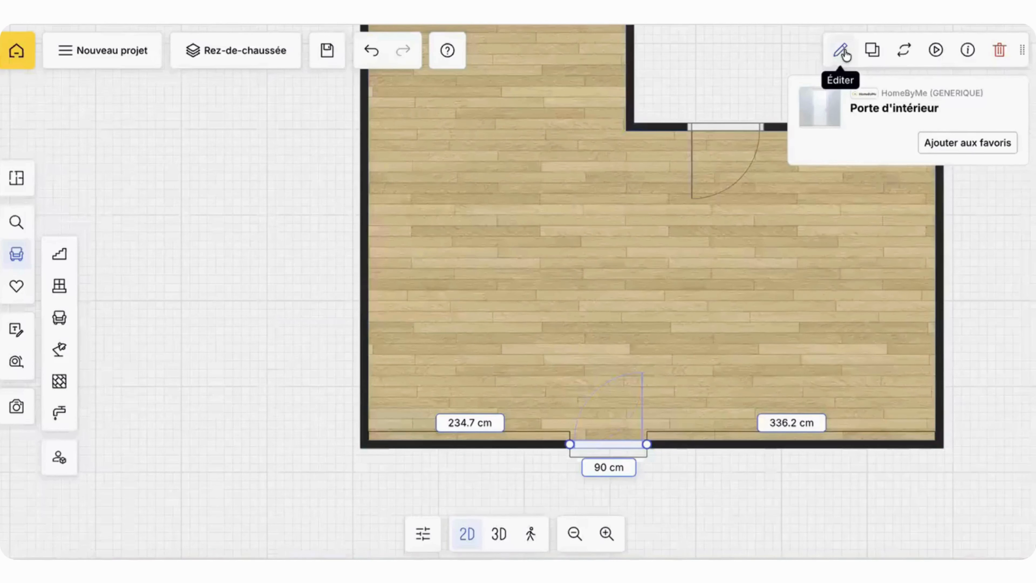
Step: Examine the lower-wall door's editing options for dimensions, position, wall side, opening side, materials and frames
{"action": "left_click", "coordinate": [840, 49]}
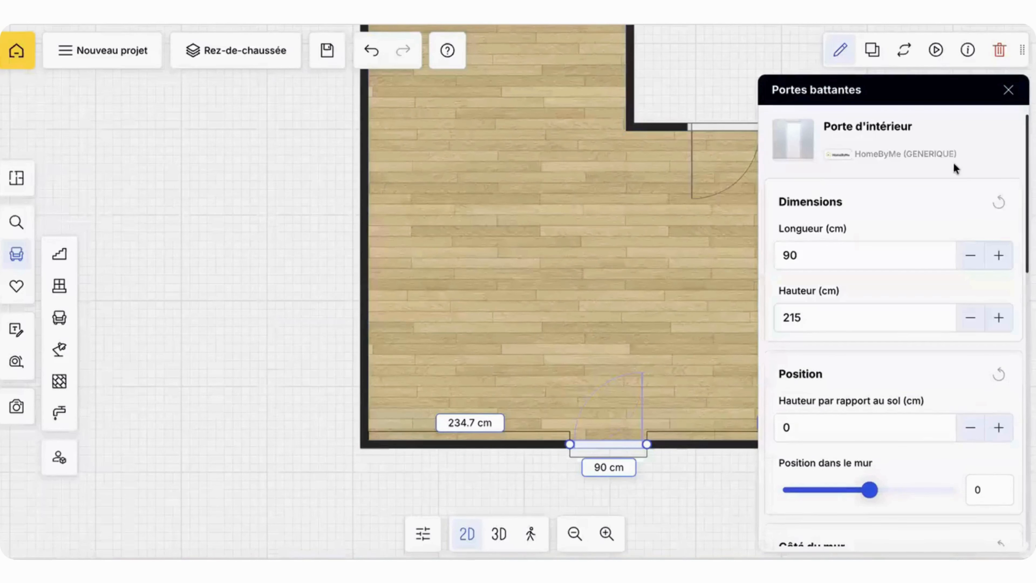
{"action": "scroll", "coordinate": [958, 378], "scroll_direction": "down", "scroll_amount": 10}
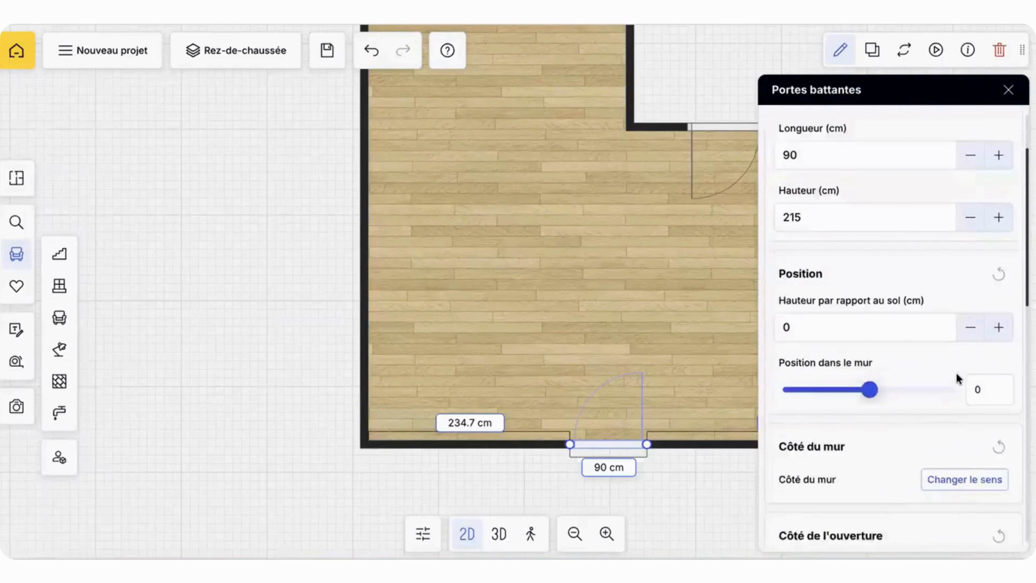
{"action": "scroll", "coordinate": [958, 379], "scroll_direction": "up", "scroll_amount": 10}
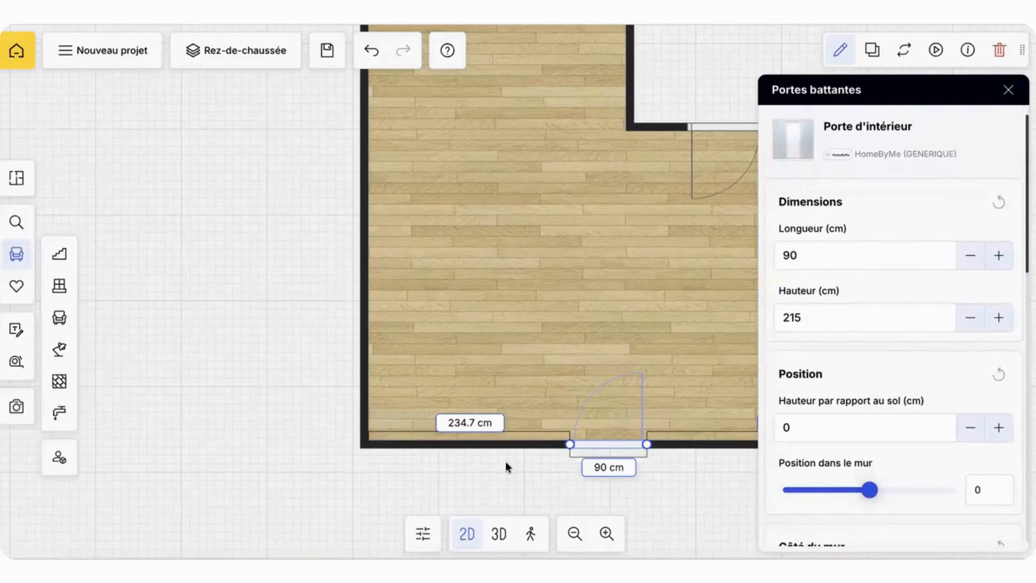
{"action": "scroll", "coordinate": [863, 288], "scroll_direction": "down", "scroll_amount": 1}
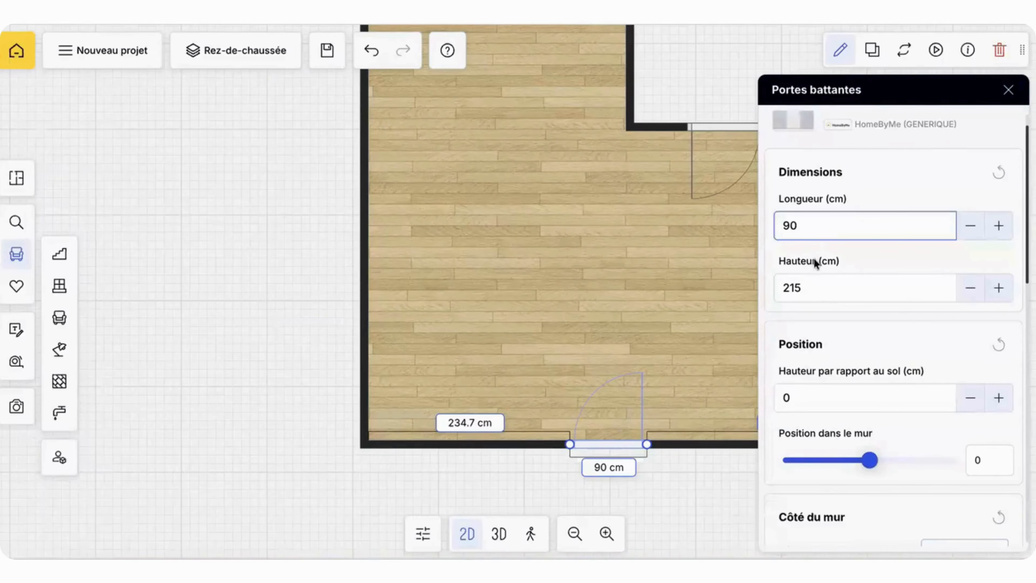
{"action": "scroll", "coordinate": [824, 325], "scroll_direction": "down", "scroll_amount": 2}
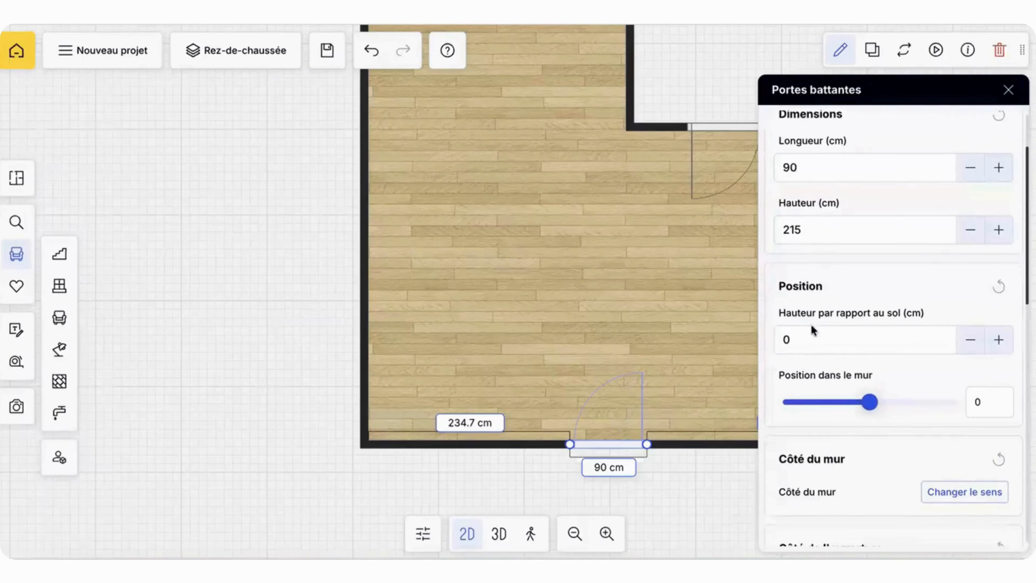
{"action": "scroll", "coordinate": [823, 434], "scroll_direction": "down", "scroll_amount": 5}
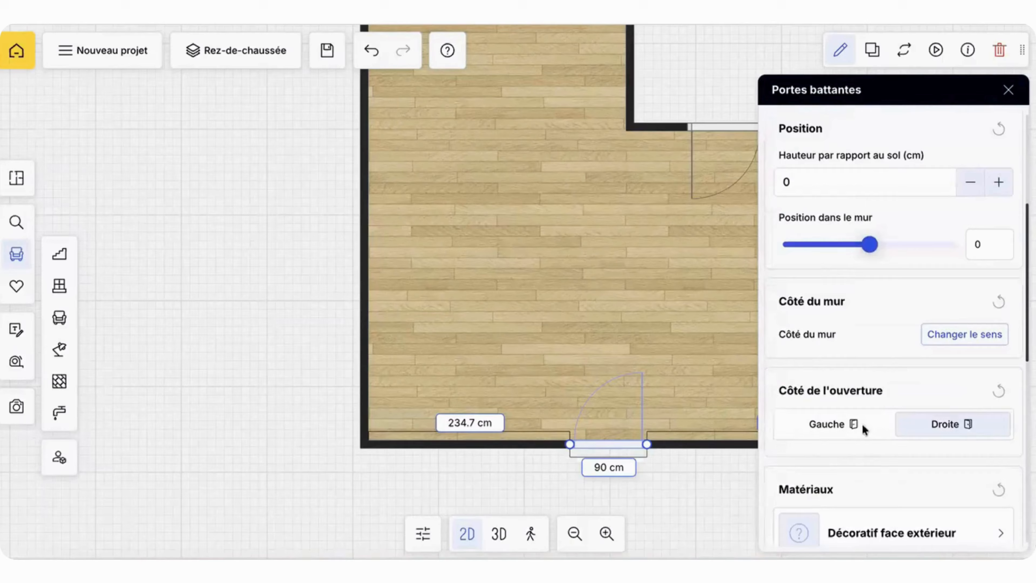
{"action": "scroll", "coordinate": [879, 482], "scroll_direction": "down", "scroll_amount": 3}
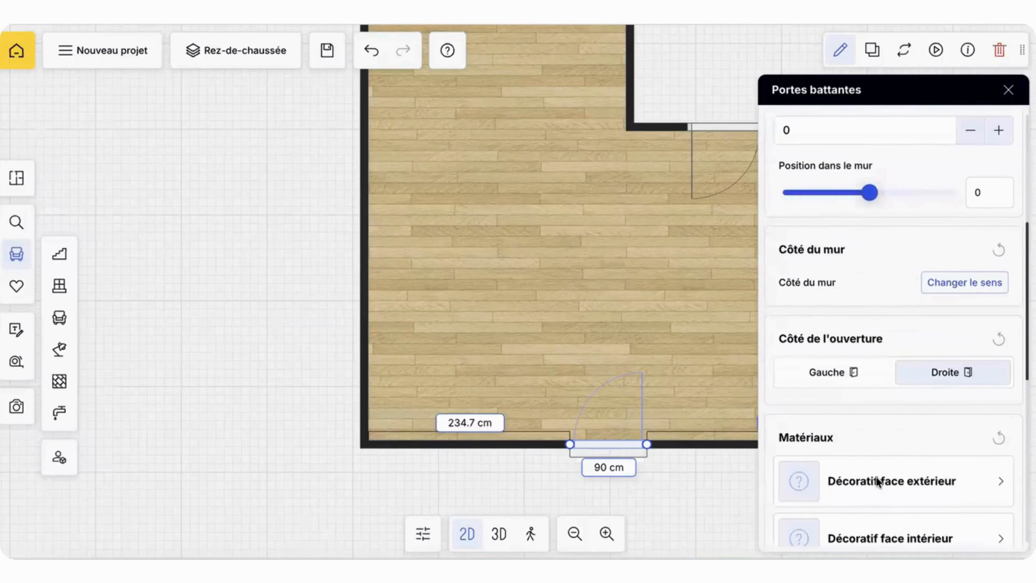
{"action": "scroll", "coordinate": [877, 482], "scroll_direction": "down", "scroll_amount": 2}
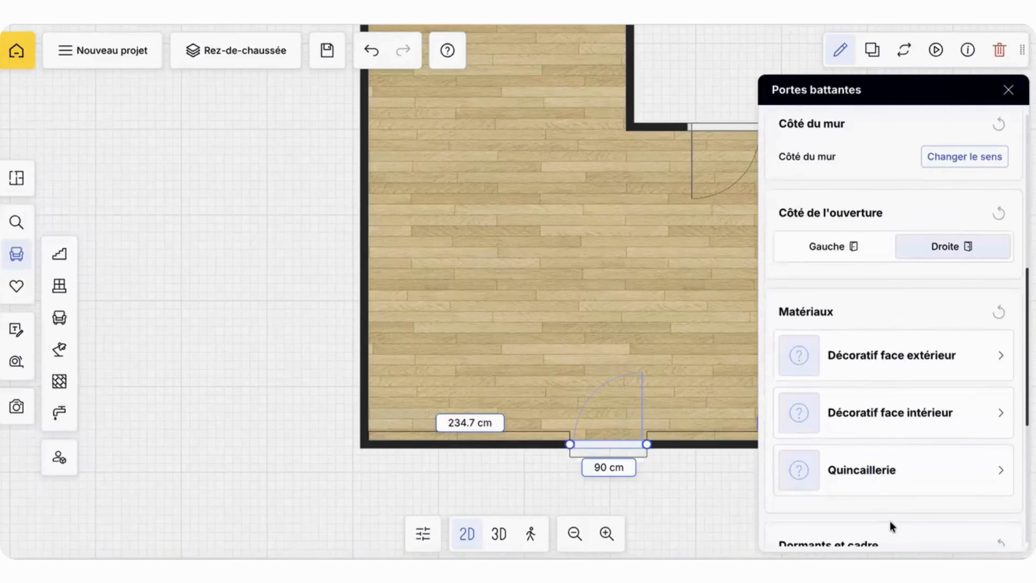
{"action": "scroll", "coordinate": [891, 527], "scroll_direction": "down", "scroll_amount": 3}
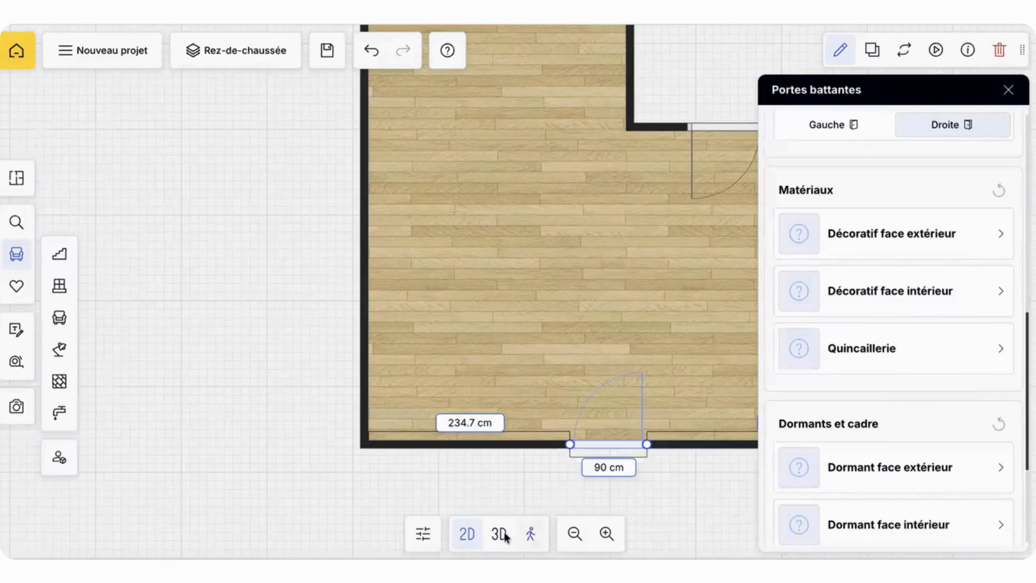
Step: Select the lower-wall interior door in 3D and examine its editing options for materials, hardware, frames and leaf faces
{"action": "left_click", "coordinate": [499, 534]}
{"action": "left_click_drag", "start_coordinate": [568, 319], "coordinate": [775, 347]}
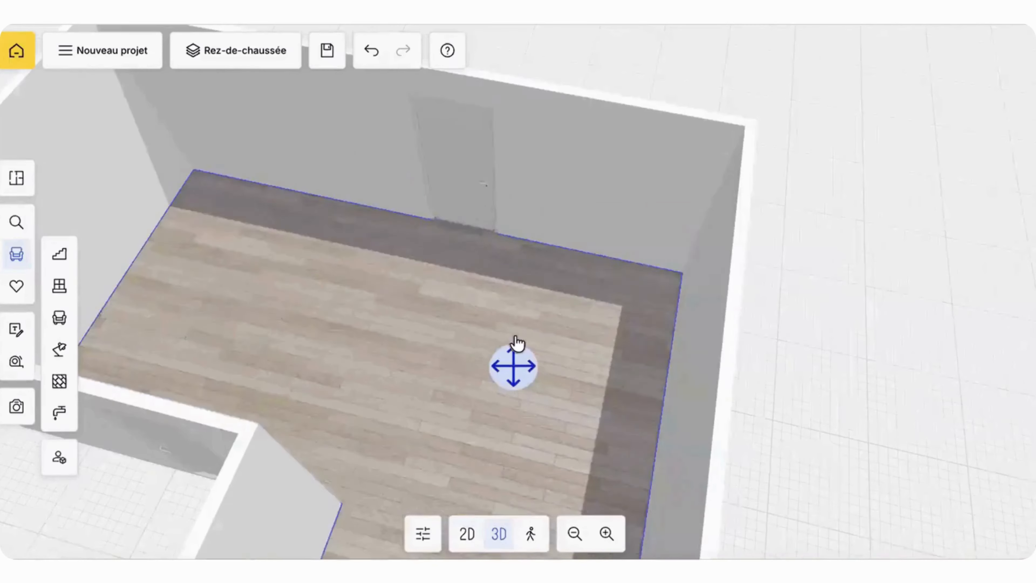
{"action": "left_click", "coordinate": [502, 213]}
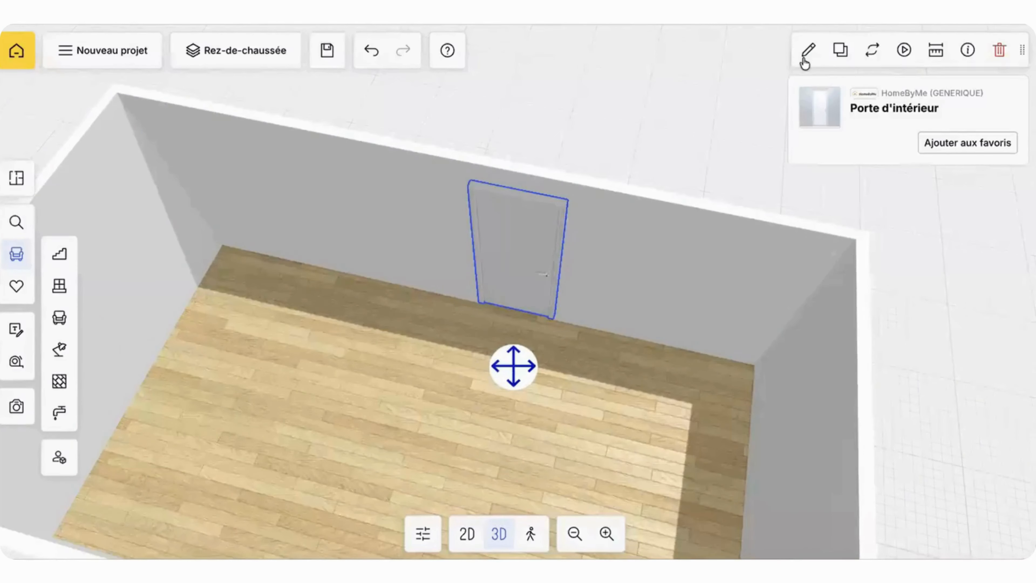
{"action": "left_click", "coordinate": [806, 60]}
{"action": "scroll", "coordinate": [837, 426], "scroll_direction": "down", "scroll_amount": 10}
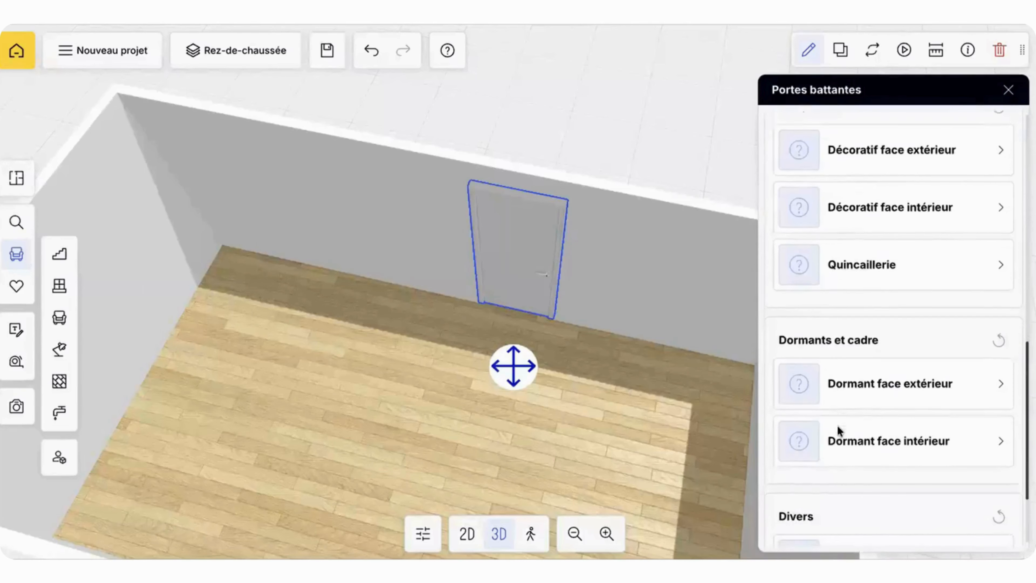
{"action": "scroll", "coordinate": [837, 426], "scroll_direction": "up", "scroll_amount": 3}
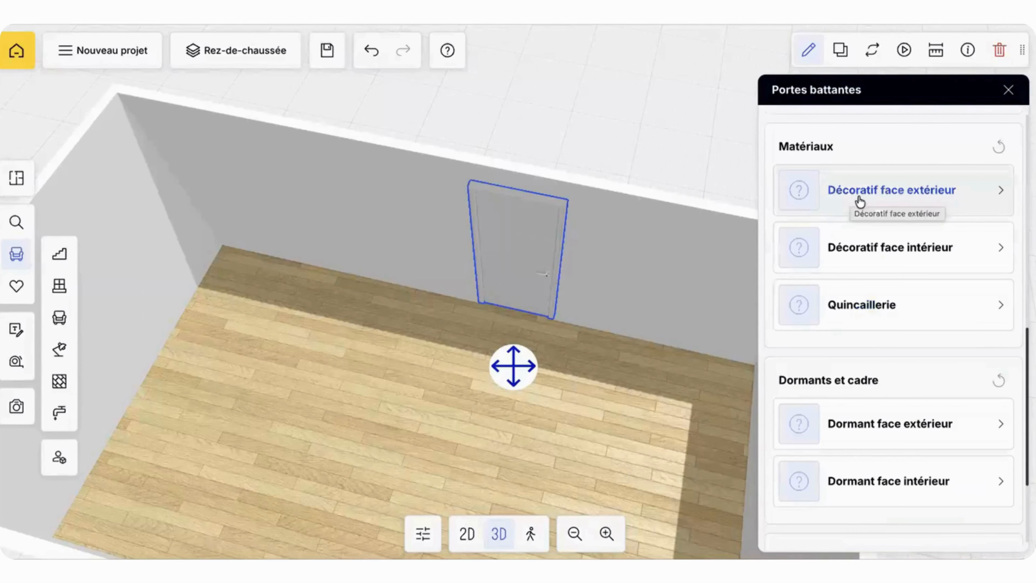
{"action": "scroll", "coordinate": [849, 367], "scroll_direction": "down", "scroll_amount": 4}
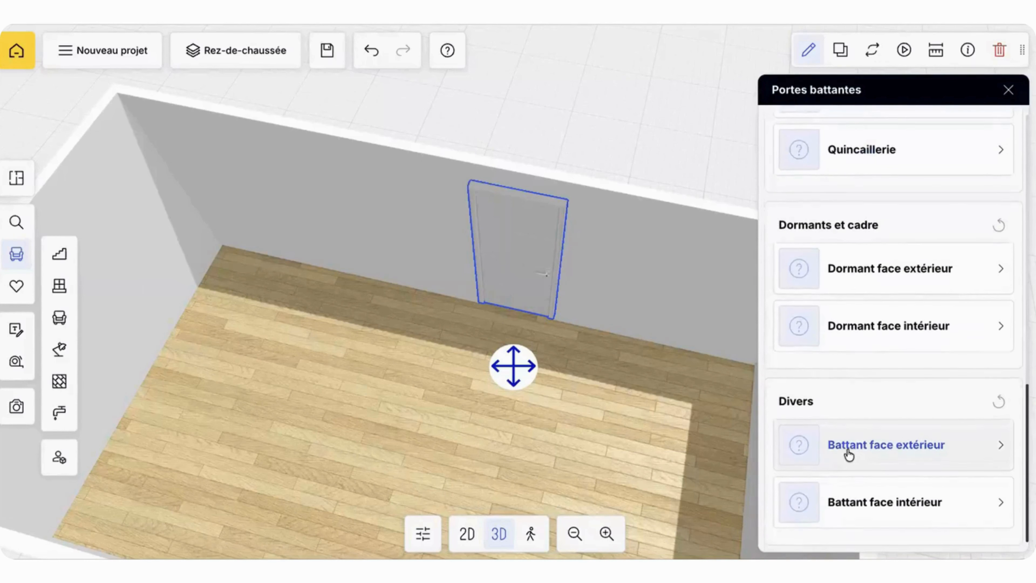
{"action": "scroll", "coordinate": [882, 308], "scroll_direction": "up", "scroll_amount": 4}
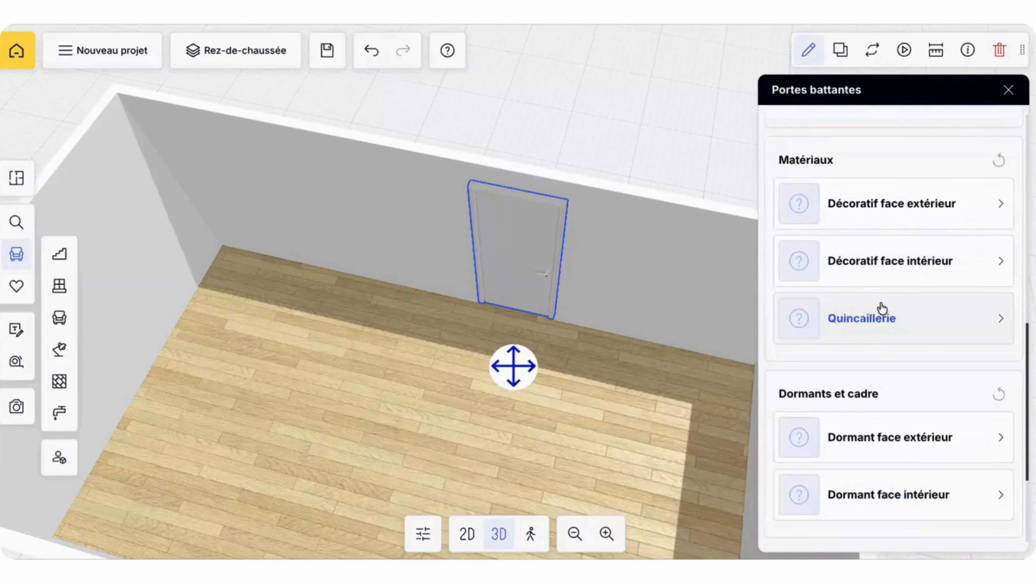
{"action": "scroll", "coordinate": [882, 306], "scroll_direction": "up", "scroll_amount": 4}
Step: List the Bois coverings for the door's exterior decorative face (Décoratif face extérieur)
{"action": "left_click", "coordinate": [802, 391]}
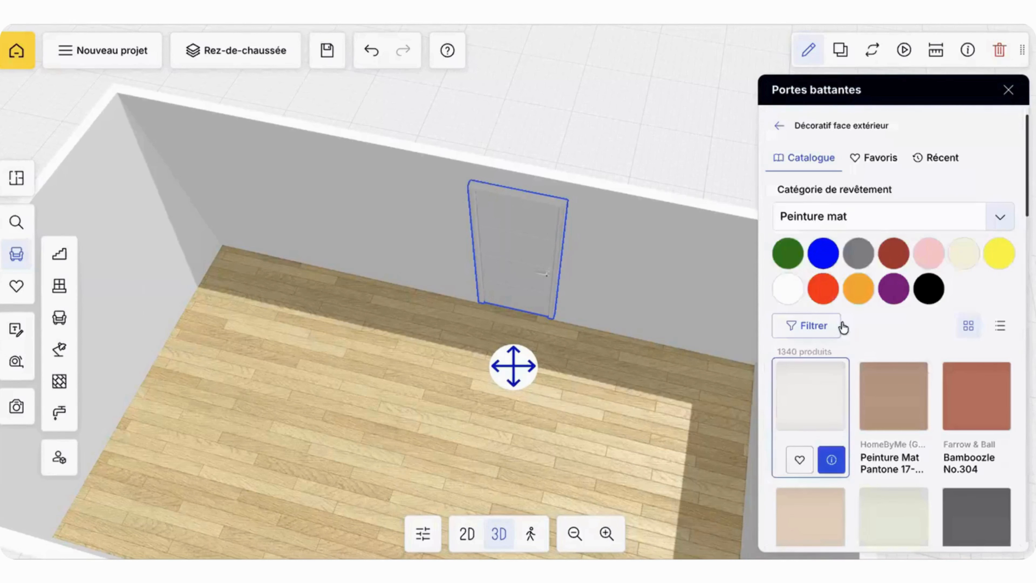
{"action": "left_click", "coordinate": [794, 218]}
{"action": "scroll", "coordinate": [856, 331], "scroll_direction": "down", "scroll_amount": 3}
{"action": "scroll", "coordinate": [857, 337], "scroll_direction": "down", "scroll_amount": 5}
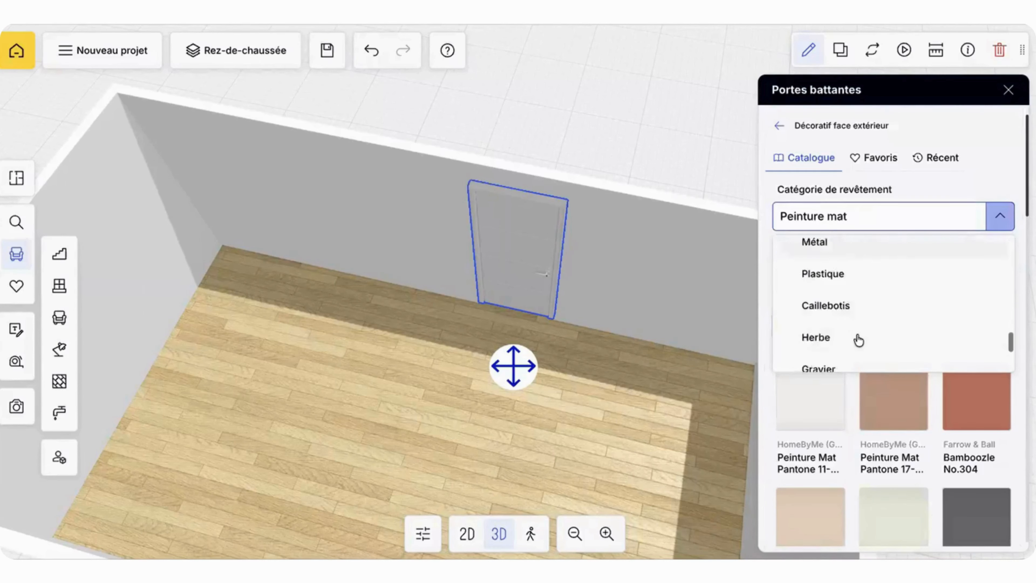
{"action": "left_click", "coordinate": [999, 225]}
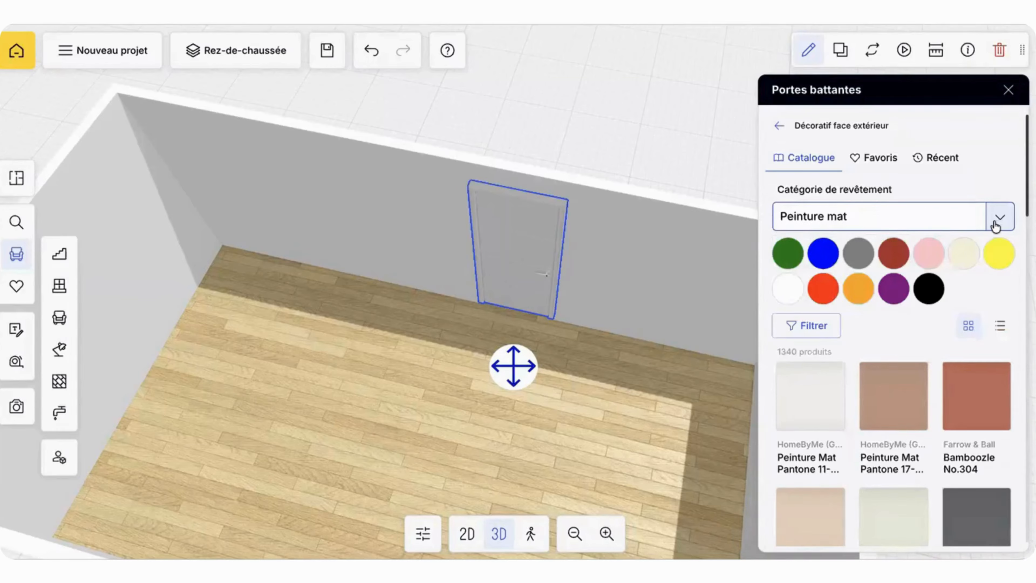
{"action": "left_click", "coordinate": [927, 221]}
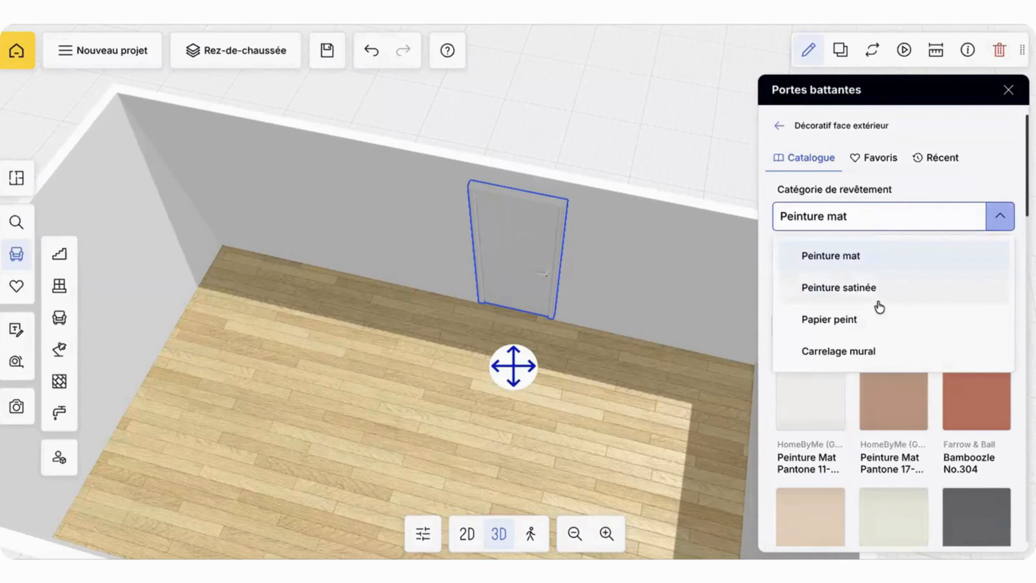
{"action": "scroll", "coordinate": [881, 294], "scroll_direction": "down", "scroll_amount": 5}
{"action": "scroll", "coordinate": [879, 305], "scroll_direction": "up", "scroll_amount": 2}
{"action": "scroll", "coordinate": [836, 286], "scroll_direction": "up", "scroll_amount": 1}
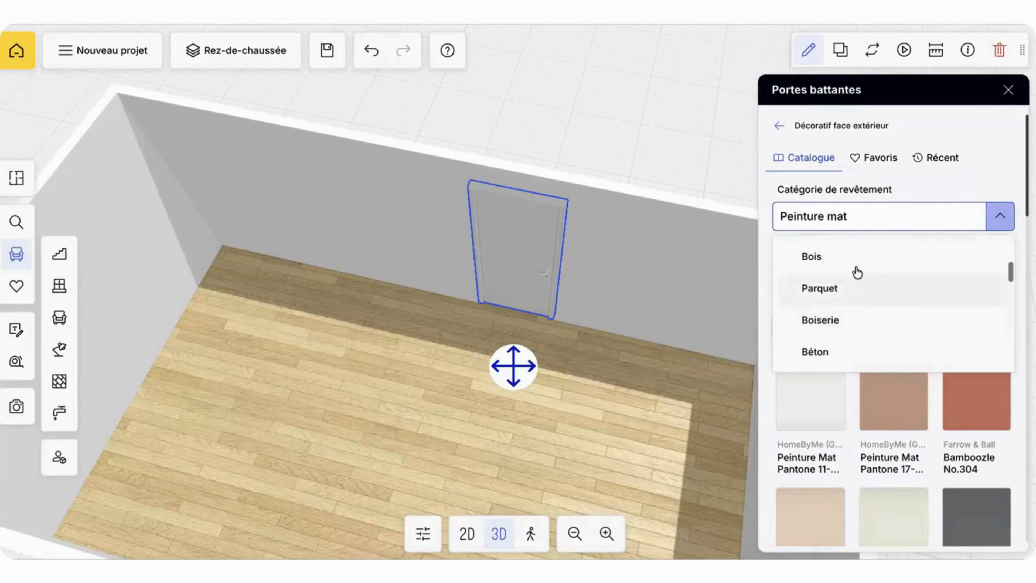
{"action": "left_click", "coordinate": [795, 261]}
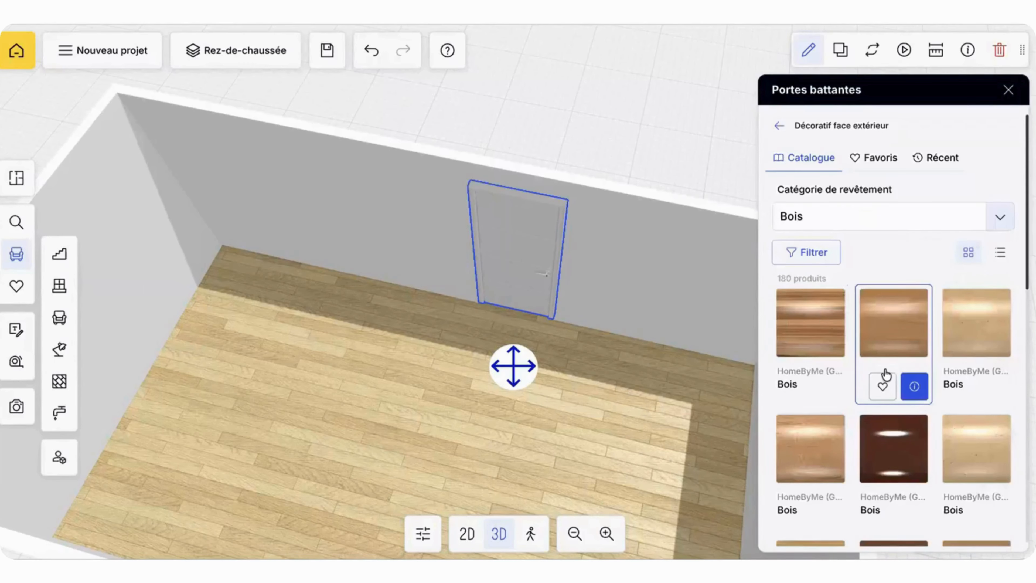
Step: Apply the Egger H1252_19 wood finish to the door's exterior decorative face and return to the door's options
{"action": "scroll", "coordinate": [886, 376], "scroll_direction": "down", "scroll_amount": 3}
{"action": "scroll", "coordinate": [885, 373], "scroll_direction": "down", "scroll_amount": 10}
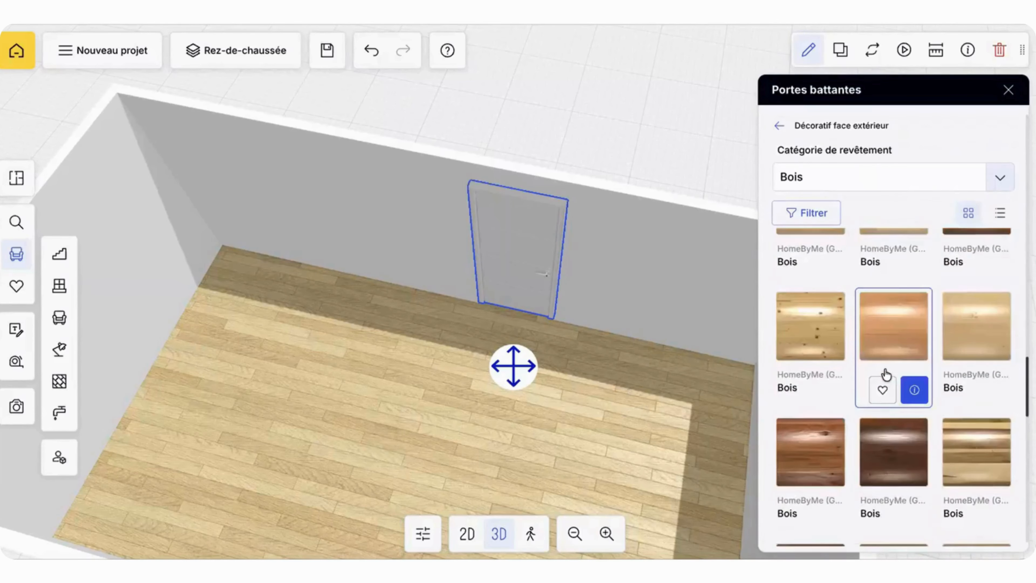
{"action": "scroll", "coordinate": [887, 375], "scroll_direction": "down", "scroll_amount": 10}
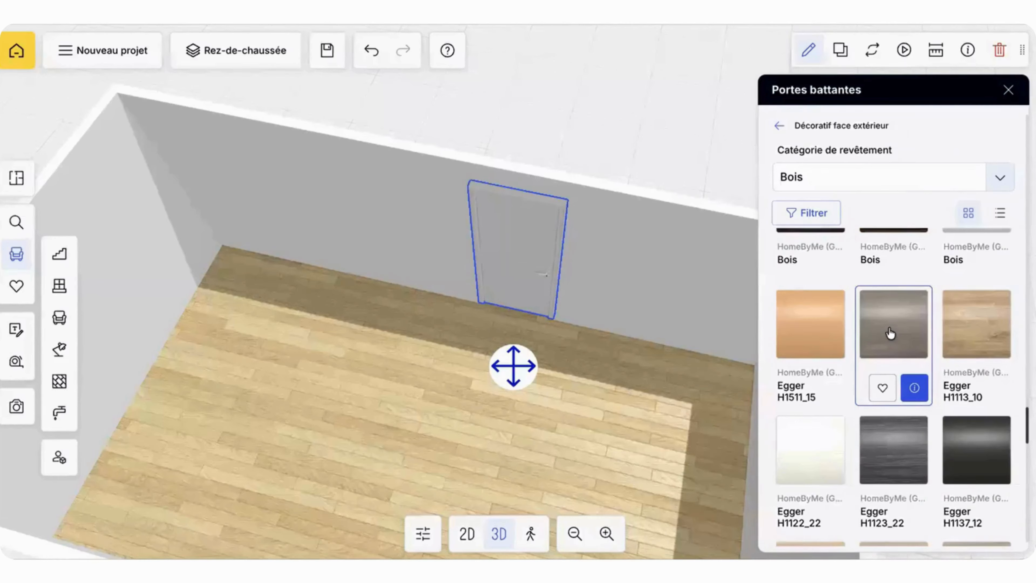
{"action": "left_click_drag", "start_coordinate": [620, 234], "coordinate": [756, 233]}
{"action": "left_click", "coordinate": [780, 133]}
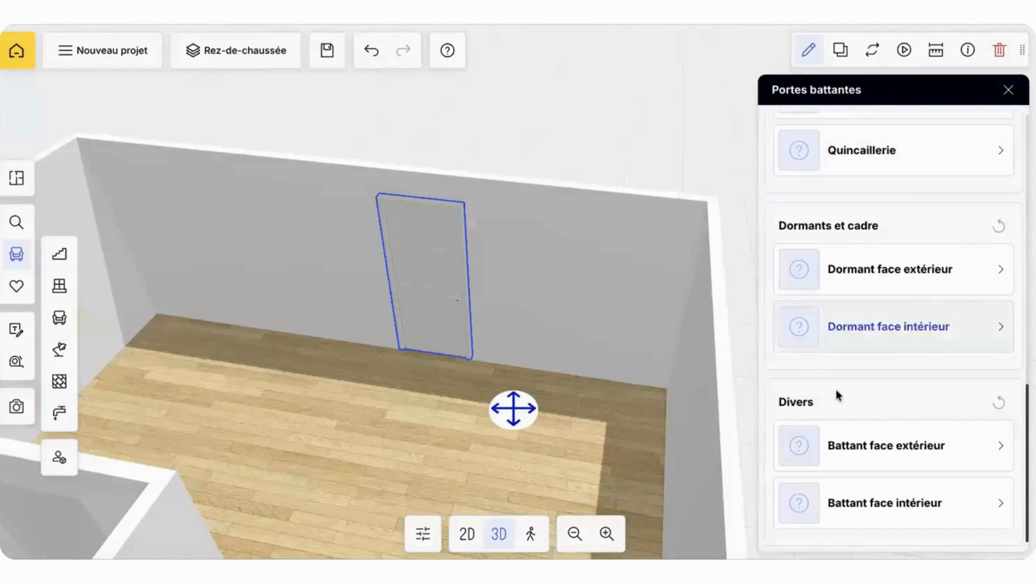
Step: List the Bois coverings for the door leaf's exterior face (Battant face extérieur)
{"action": "left_click", "coordinate": [798, 455]}
{"action": "left_click", "coordinate": [869, 228]}
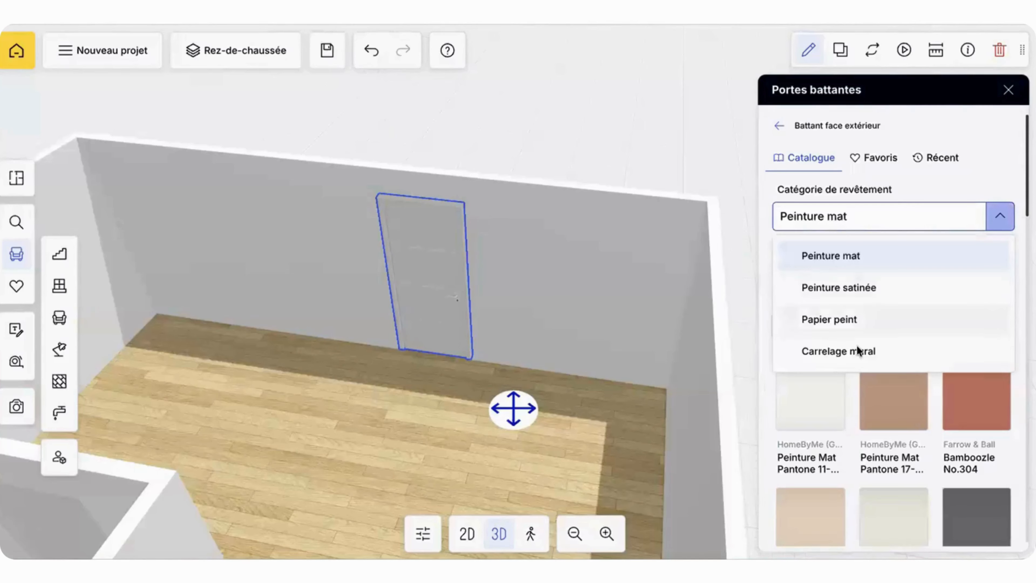
{"action": "scroll", "coordinate": [856, 349], "scroll_direction": "down", "scroll_amount": 5}
{"action": "scroll", "coordinate": [854, 273], "scroll_direction": "up", "scroll_amount": 3}
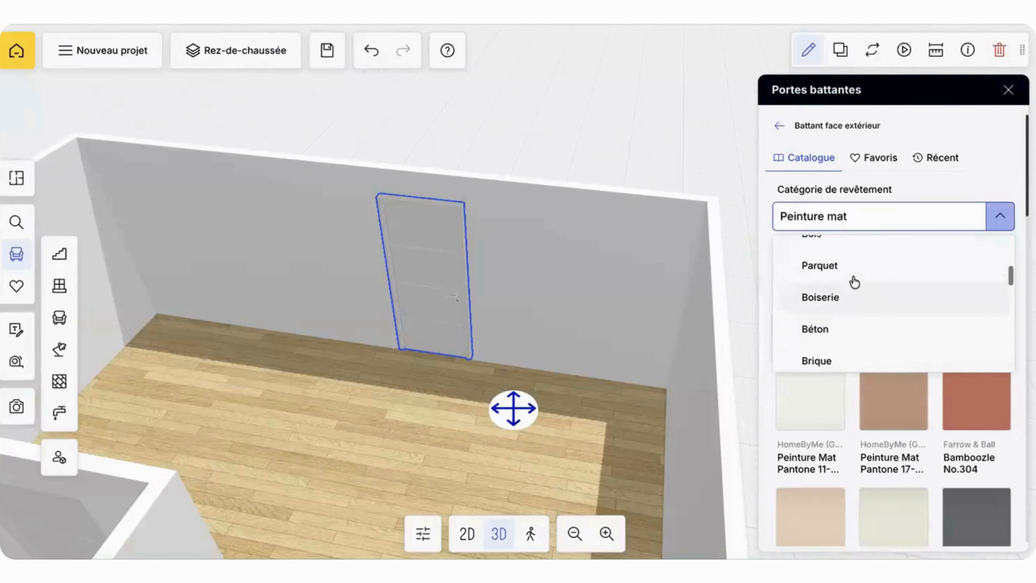
{"action": "left_click", "coordinate": [854, 270]}
Step: Apply Egger H1252_19 to the door leaf's exterior face and check it from outside the room
{"action": "scroll", "coordinate": [870, 399], "scroll_direction": "down", "scroll_amount": 6}
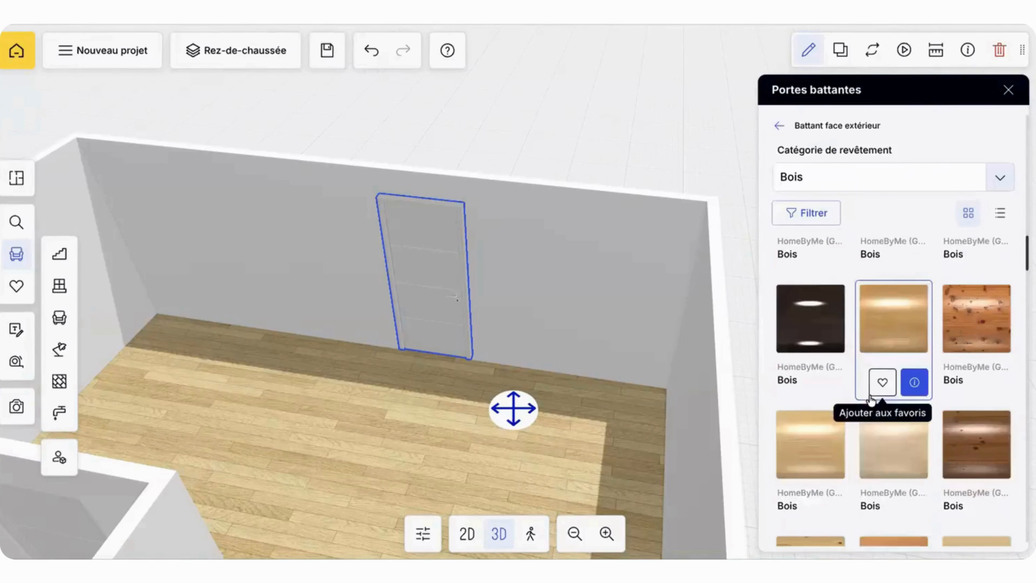
{"action": "scroll", "coordinate": [871, 401], "scroll_direction": "down", "scroll_amount": 6}
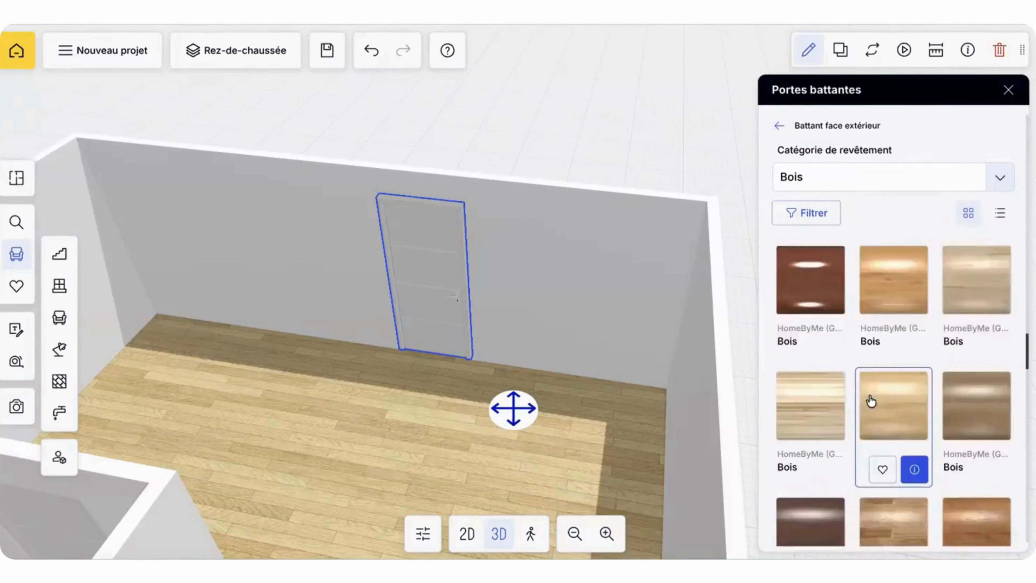
{"action": "scroll", "coordinate": [895, 253], "scroll_direction": "up", "scroll_amount": 1}
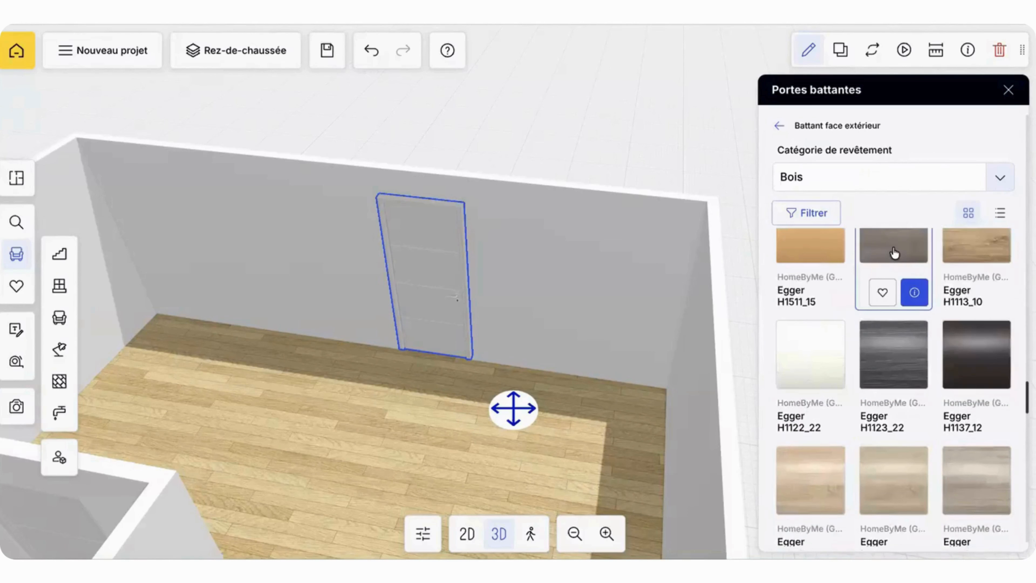
{"action": "left_click", "coordinate": [889, 253]}
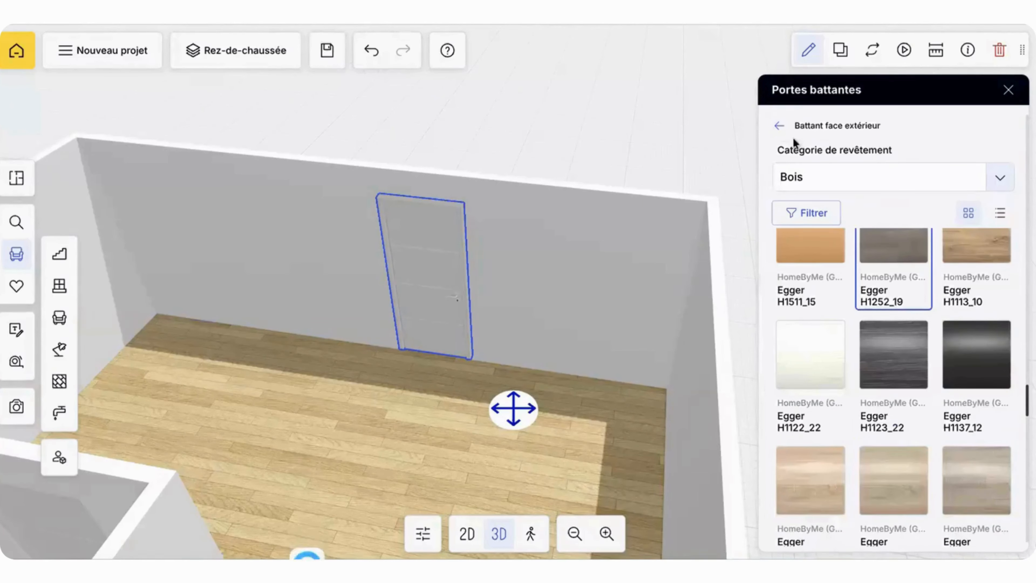
{"action": "left_click_drag", "start_coordinate": [525, 382], "coordinate": [502, 198]}
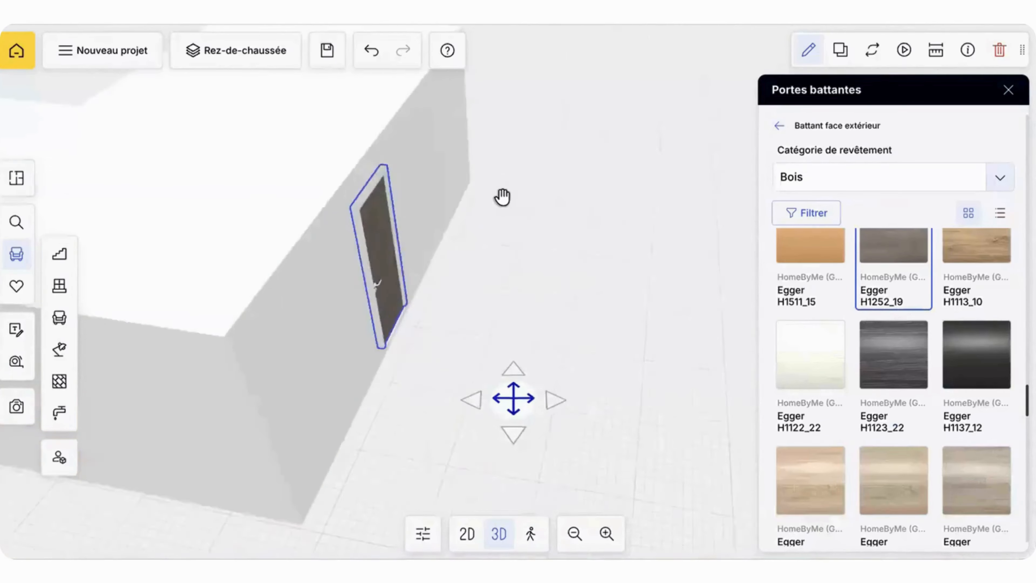
{"action": "left_click_drag", "start_coordinate": [512, 432], "coordinate": [355, 340]}
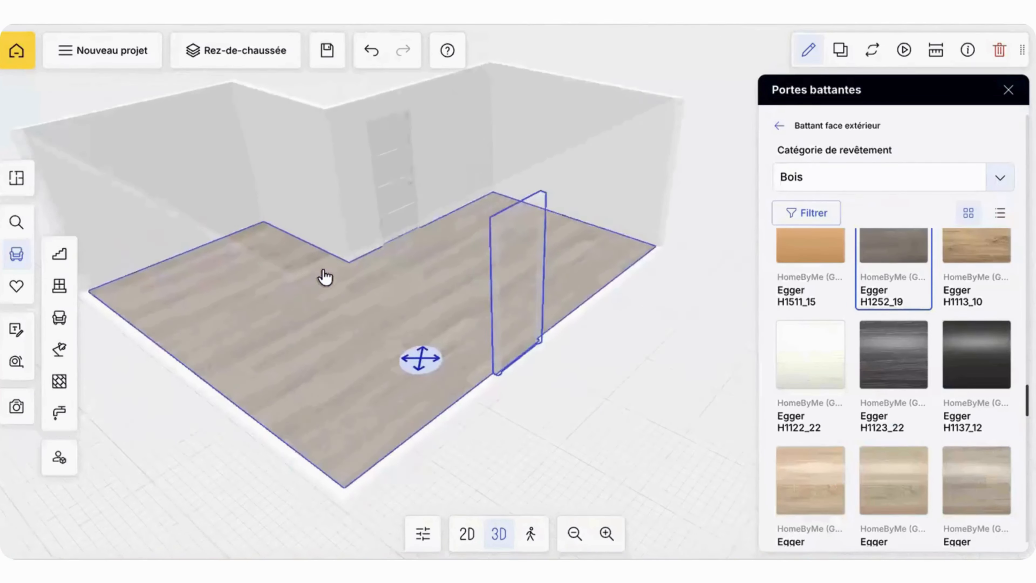
{"action": "left_click_drag", "start_coordinate": [325, 279], "coordinate": [420, 266]}
{"action": "left_click", "coordinate": [780, 125]}
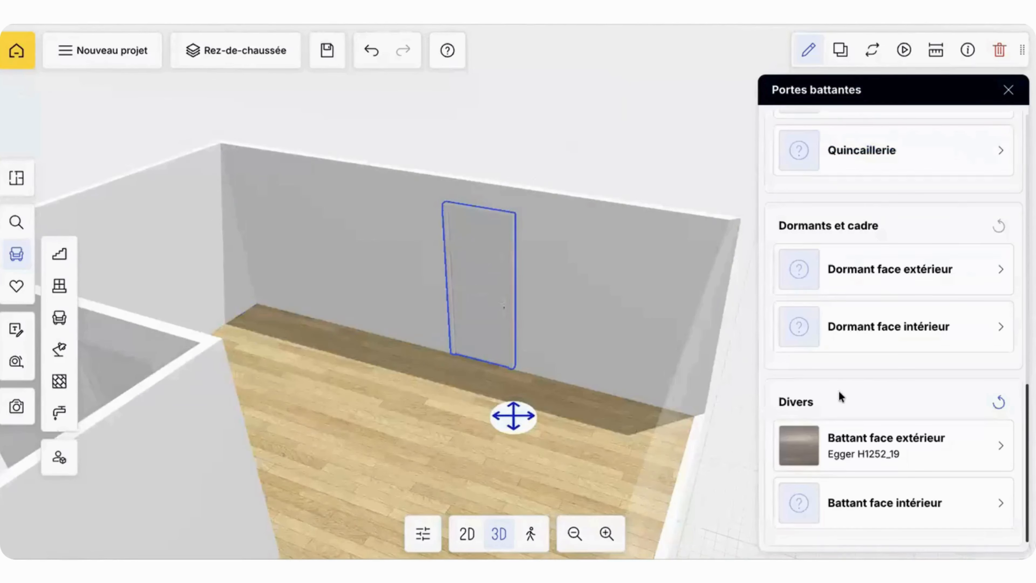
Step: Apply the recently used Egger H1252_19 finish to the door leaf's interior face (Battant face intérieur)
{"action": "left_click", "coordinate": [830, 506]}
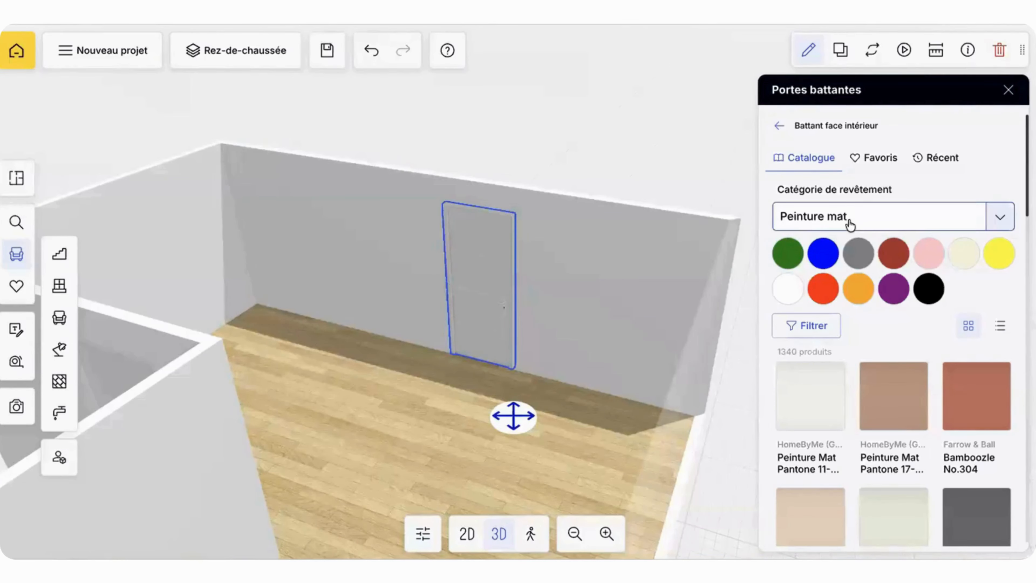
{"action": "left_click", "coordinate": [850, 224]}
{"action": "scroll", "coordinate": [849, 312], "scroll_direction": "down", "scroll_amount": 5}
{"action": "scroll", "coordinate": [849, 312], "scroll_direction": "up", "scroll_amount": 3}
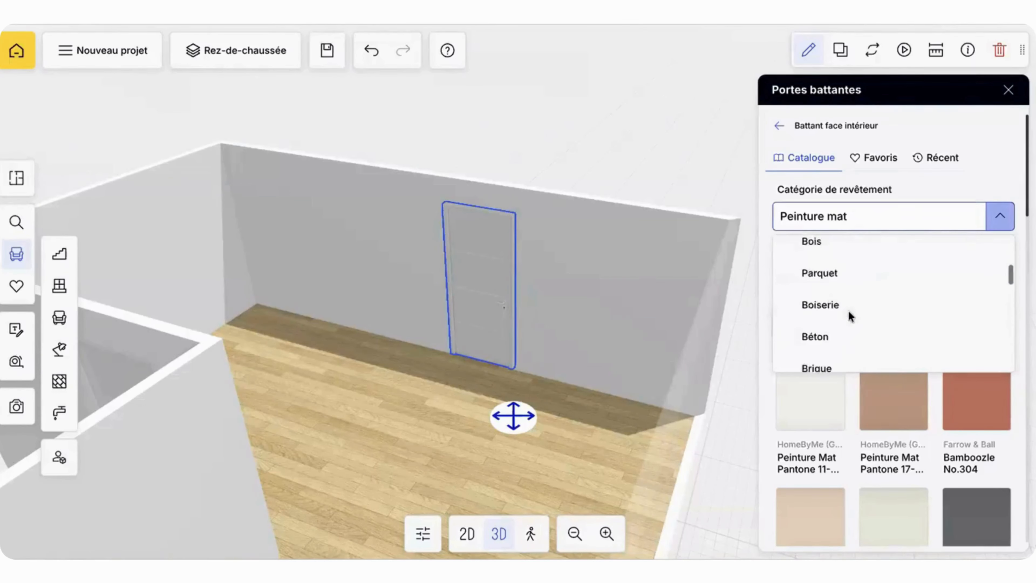
{"action": "scroll", "coordinate": [849, 310], "scroll_direction": "up", "scroll_amount": 3}
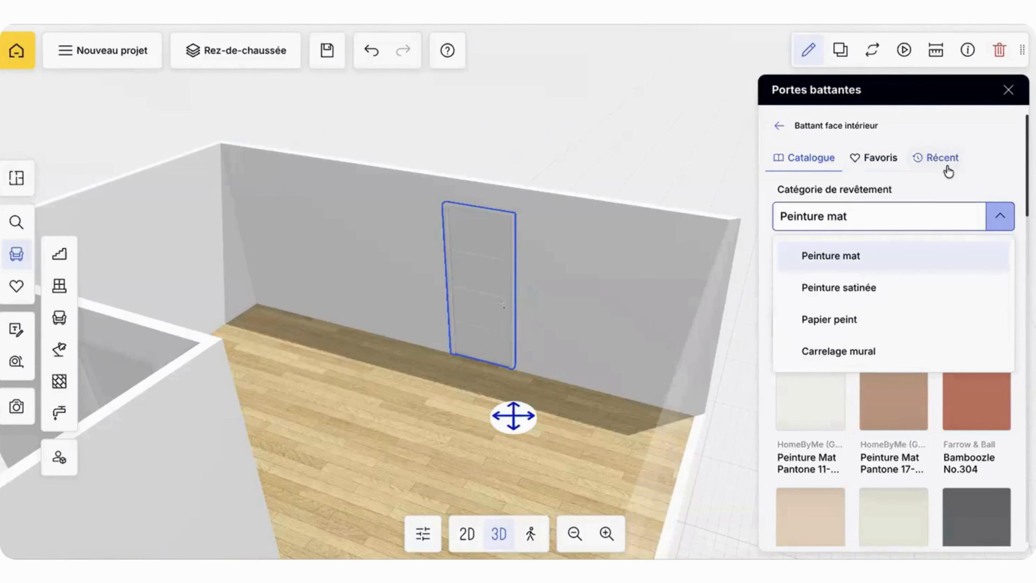
{"action": "left_click", "coordinate": [941, 158]}
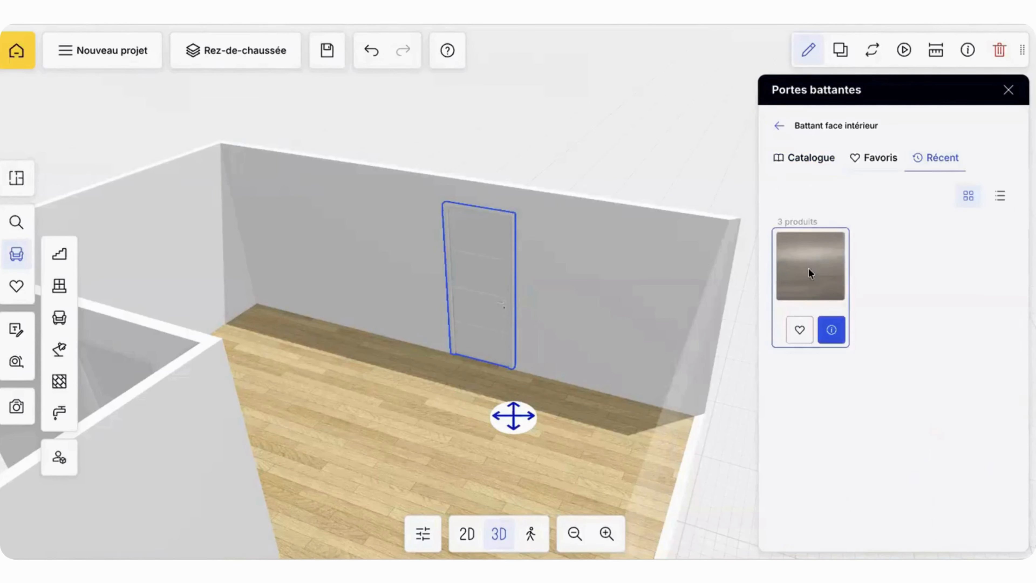
{"action": "left_click", "coordinate": [808, 267]}
{"action": "left_click", "coordinate": [779, 126]}
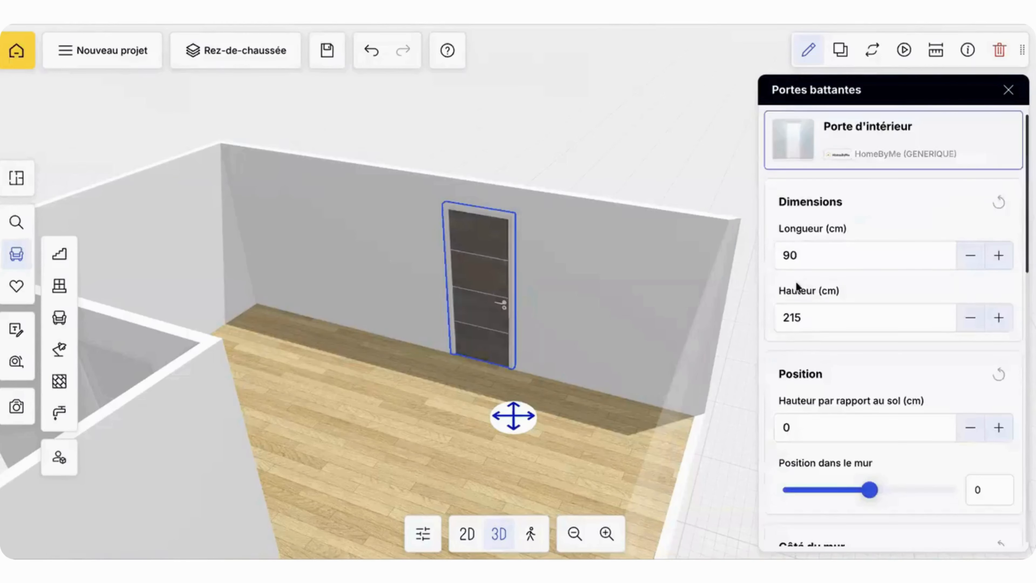
Step: Apply the recently used Egger H1252_19 finish to the door's interior decorative face (Décoratif face intérieur)
{"action": "scroll", "coordinate": [802, 410], "scroll_direction": "down", "scroll_amount": 10}
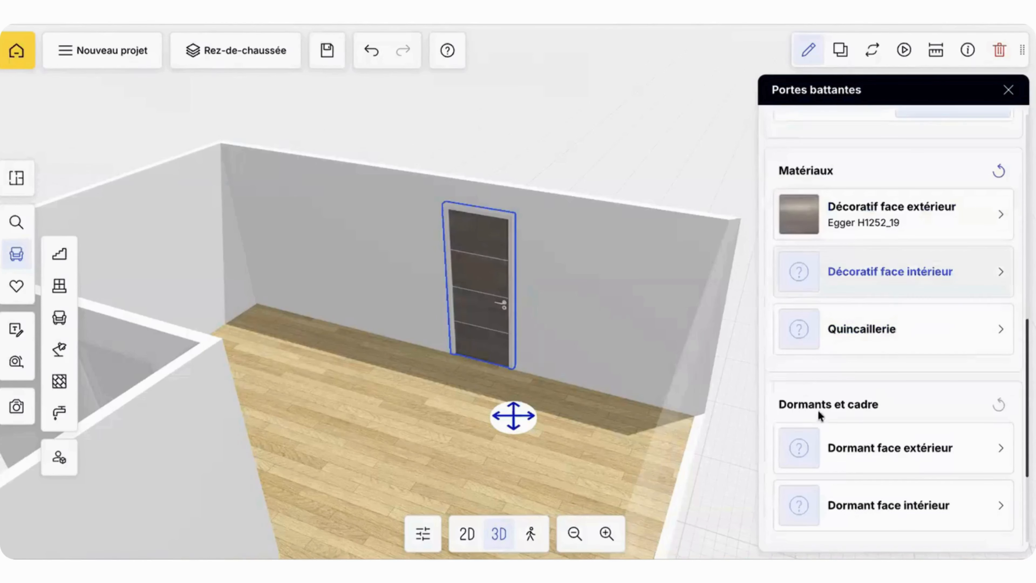
{"action": "left_click", "coordinate": [799, 286]}
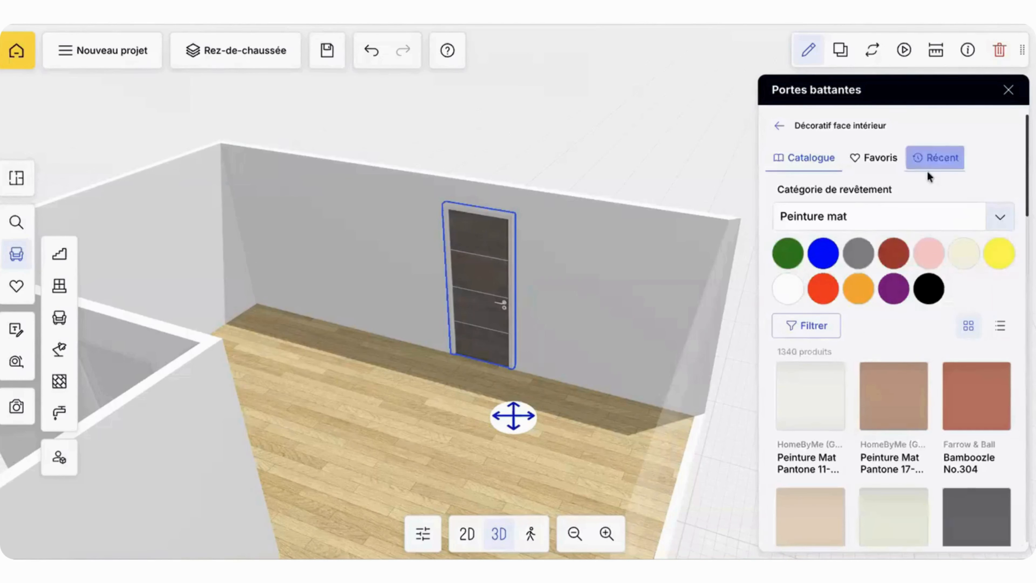
{"action": "left_click", "coordinate": [932, 162]}
{"action": "left_click", "coordinate": [844, 256]}
{"action": "left_click", "coordinate": [779, 125]}
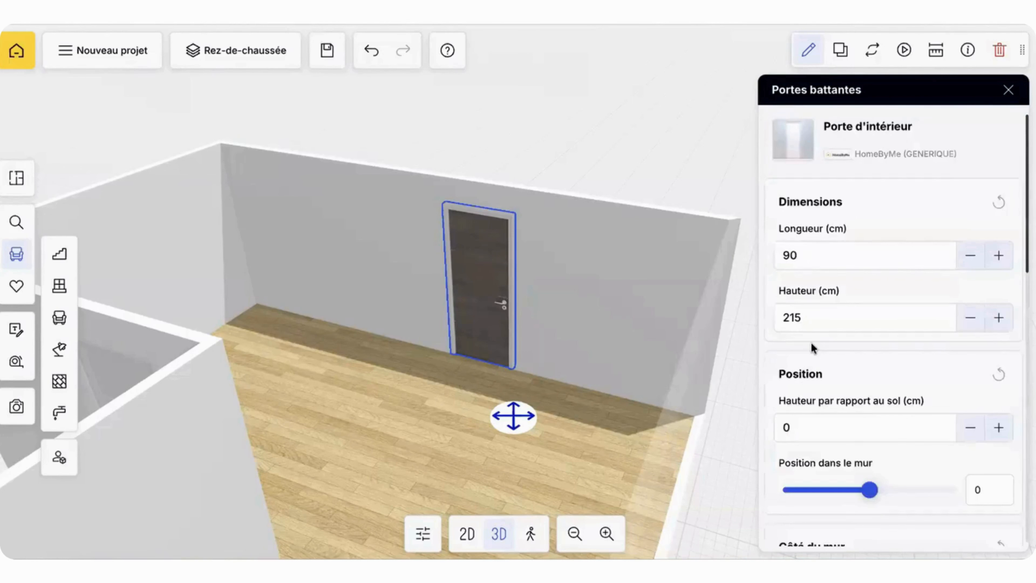
Step: Apply the recently used Egger H1252_19 finish to the door frame's exterior face (Dormant face extérieur)
{"action": "scroll", "coordinate": [811, 343], "scroll_direction": "down", "scroll_amount": 10}
{"action": "left_click", "coordinate": [800, 298]}
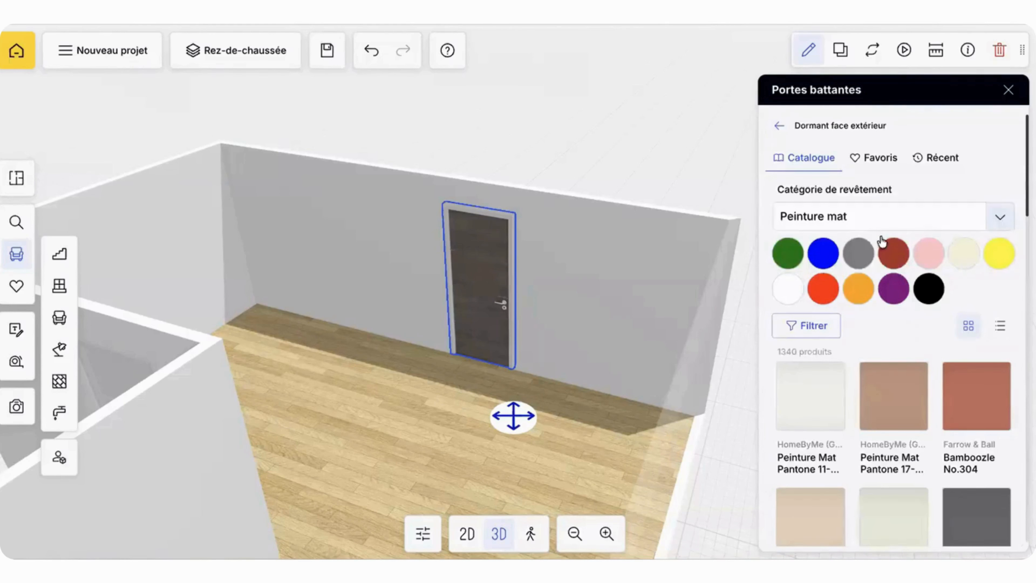
{"action": "left_click", "coordinate": [931, 170]}
{"action": "left_click", "coordinate": [813, 266]}
{"action": "left_click", "coordinate": [779, 130]}
Step: Apply the recently used Egger H1252_19 finish to the door frame's interior face (Dormant face intérieur)
{"action": "scroll", "coordinate": [805, 351], "scroll_direction": "down", "scroll_amount": 5}
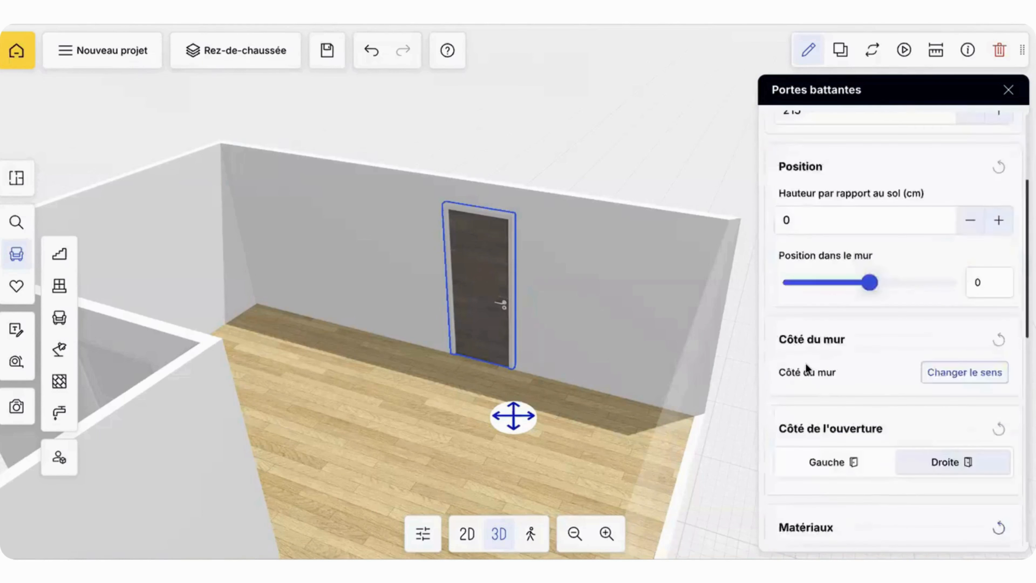
{"action": "scroll", "coordinate": [806, 363], "scroll_direction": "down", "scroll_amount": 8}
{"action": "left_click", "coordinate": [798, 334]}
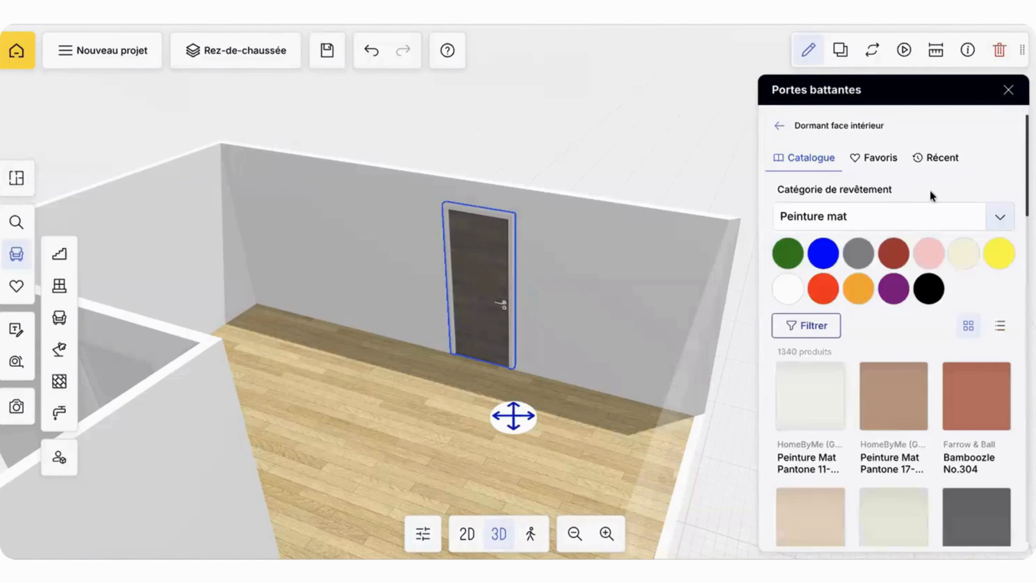
{"action": "left_click", "coordinate": [940, 169]}
{"action": "left_click", "coordinate": [813, 271]}
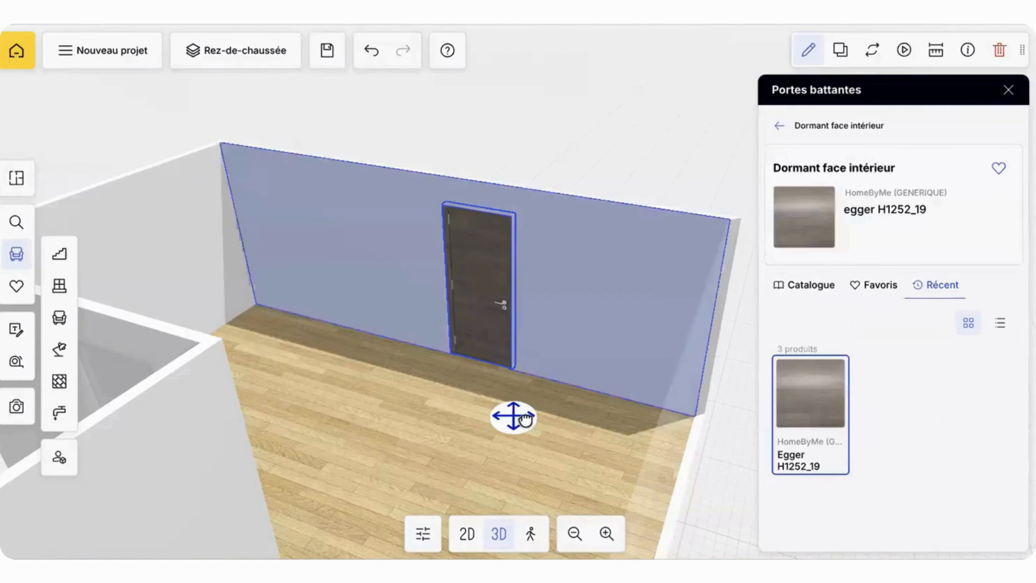
Step: Cover the wall face around the white door with Ripolin GRIS CHEVRE from the PEINTURE favourites collection
{"action": "left_click", "coordinate": [544, 364]}
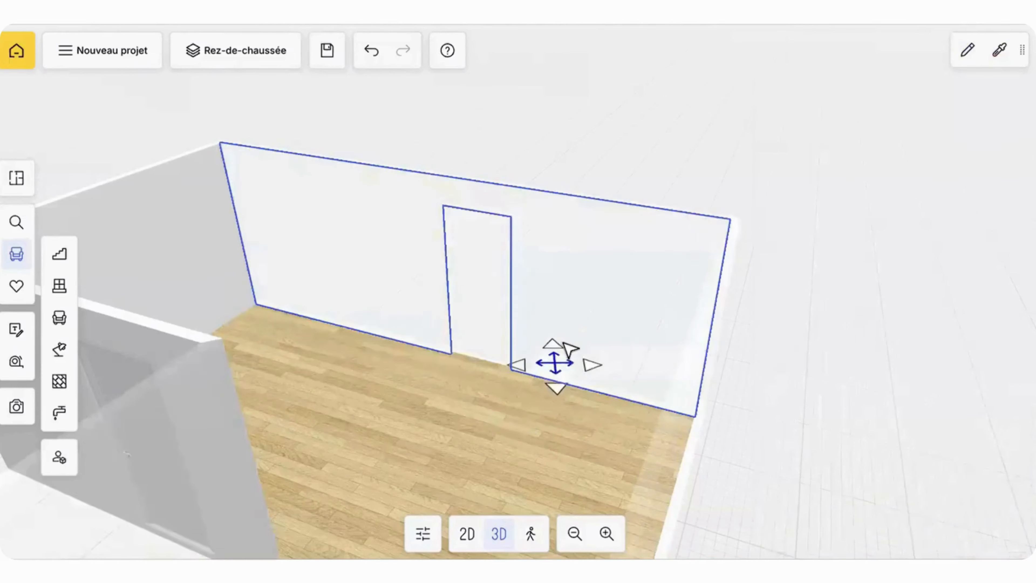
{"action": "left_click_drag", "start_coordinate": [565, 344], "coordinate": [528, 383]}
{"action": "left_click_drag", "start_coordinate": [507, 280], "coordinate": [483, 208]}
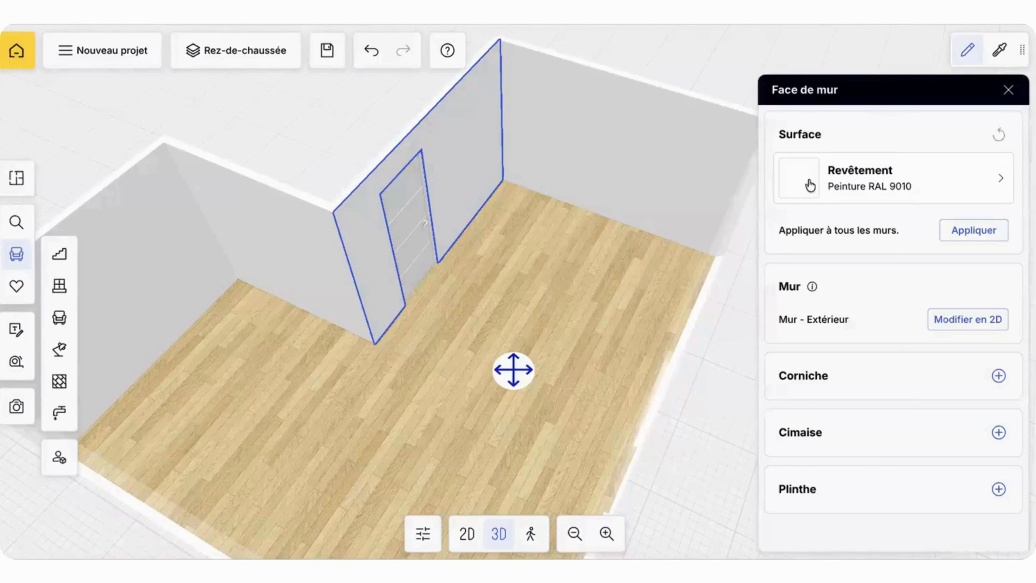
{"action": "left_click", "coordinate": [814, 175]}
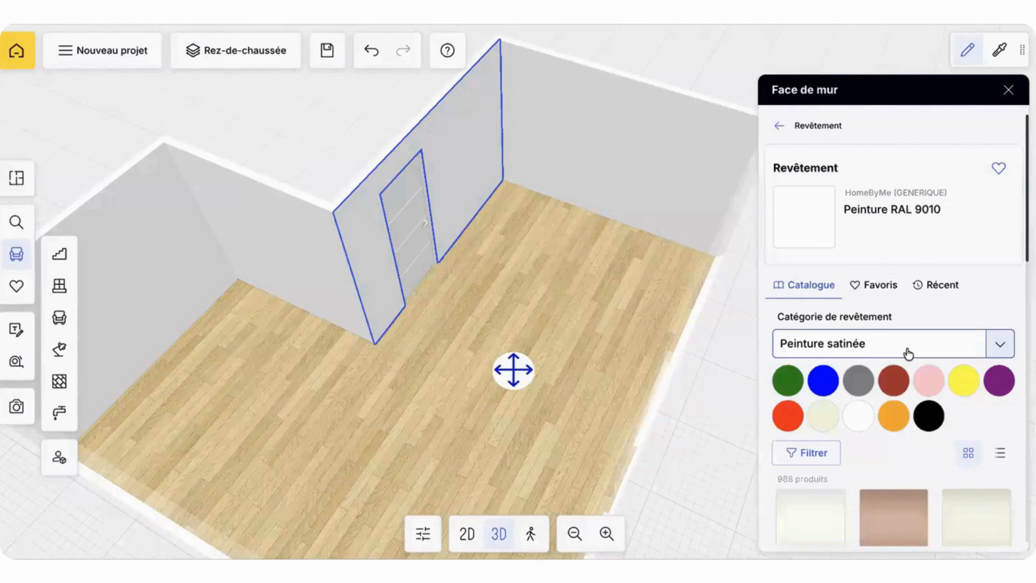
{"action": "left_click", "coordinate": [877, 287]}
{"action": "scroll", "coordinate": [865, 369], "scroll_direction": "down", "scroll_amount": 2}
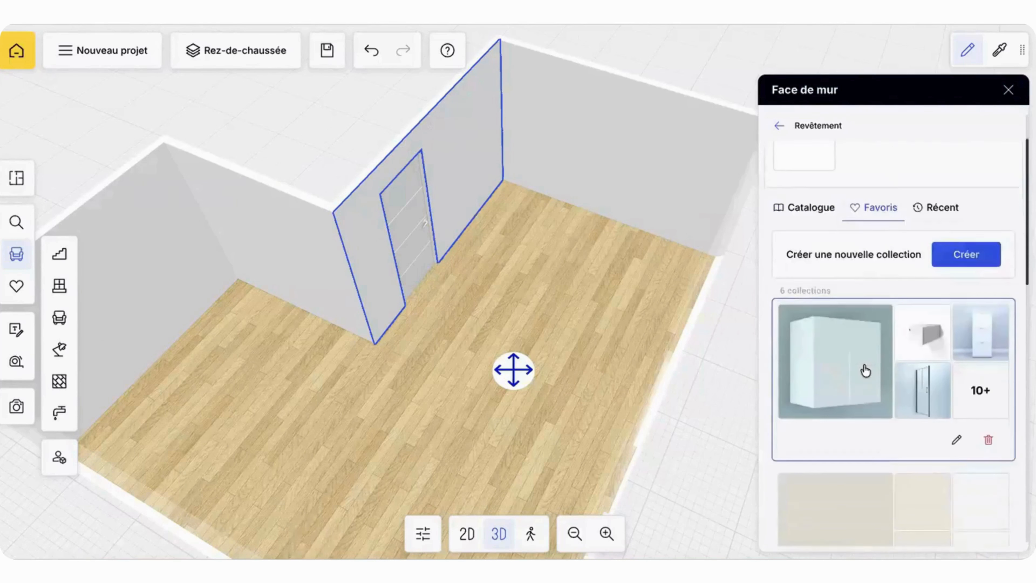
{"action": "scroll", "coordinate": [865, 371], "scroll_direction": "down", "scroll_amount": 5}
{"action": "left_click", "coordinate": [860, 324]}
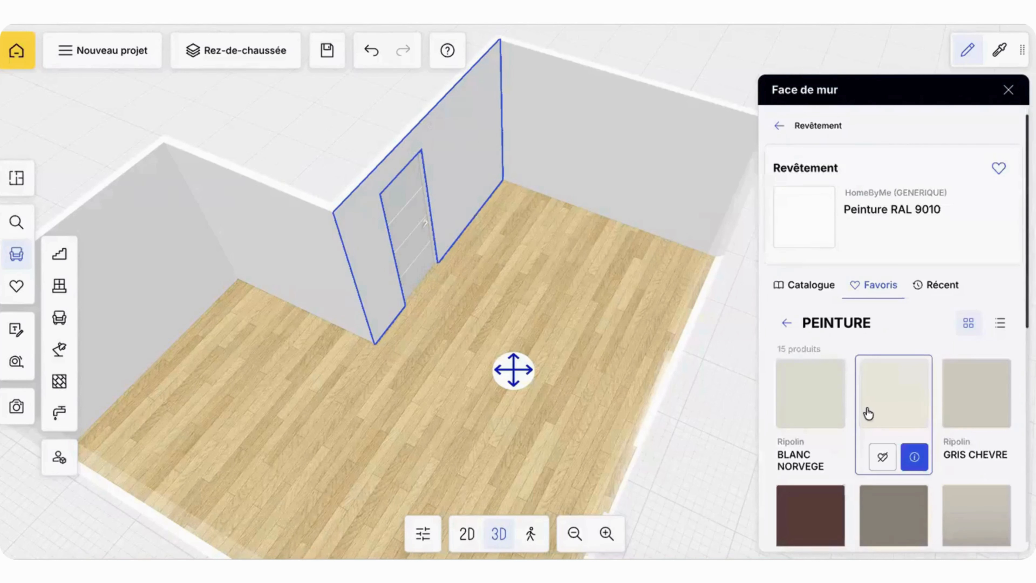
{"action": "left_click", "coordinate": [994, 394]}
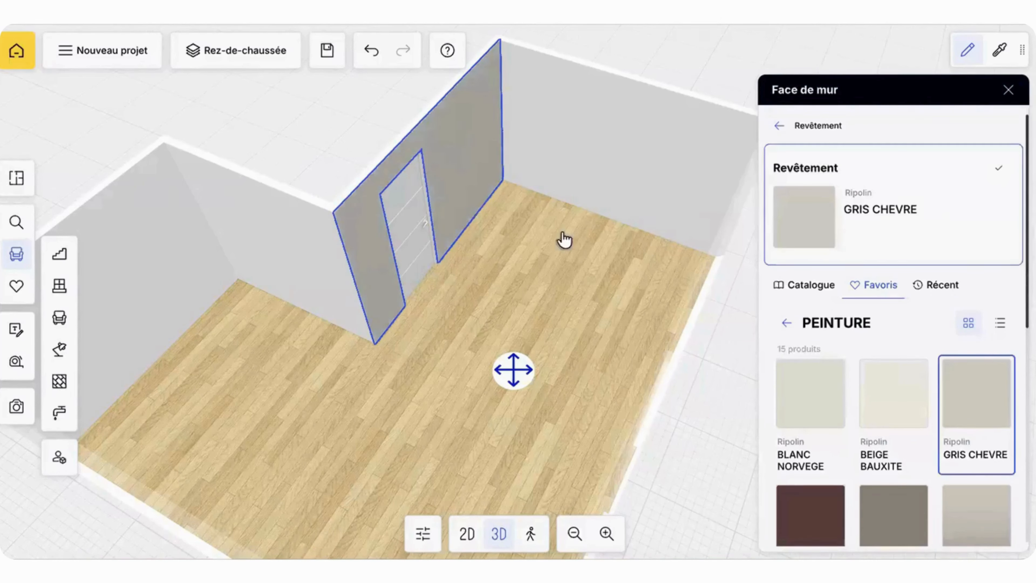
Step: Apply the GRIS CHEVRE covering to all the room's walls and check the recently used coverings
{"action": "left_click", "coordinate": [780, 125]}
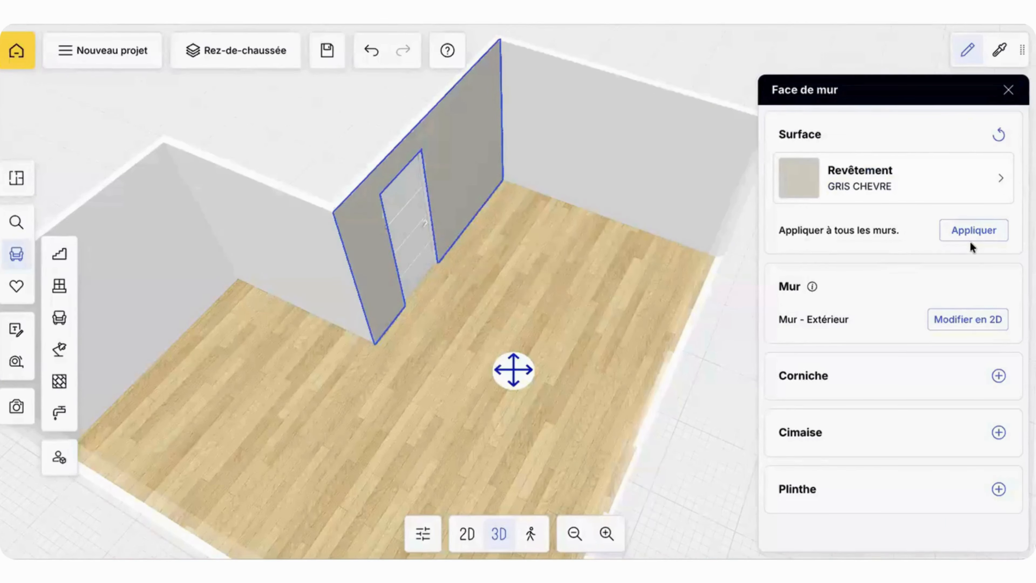
{"action": "left_click", "coordinate": [972, 232]}
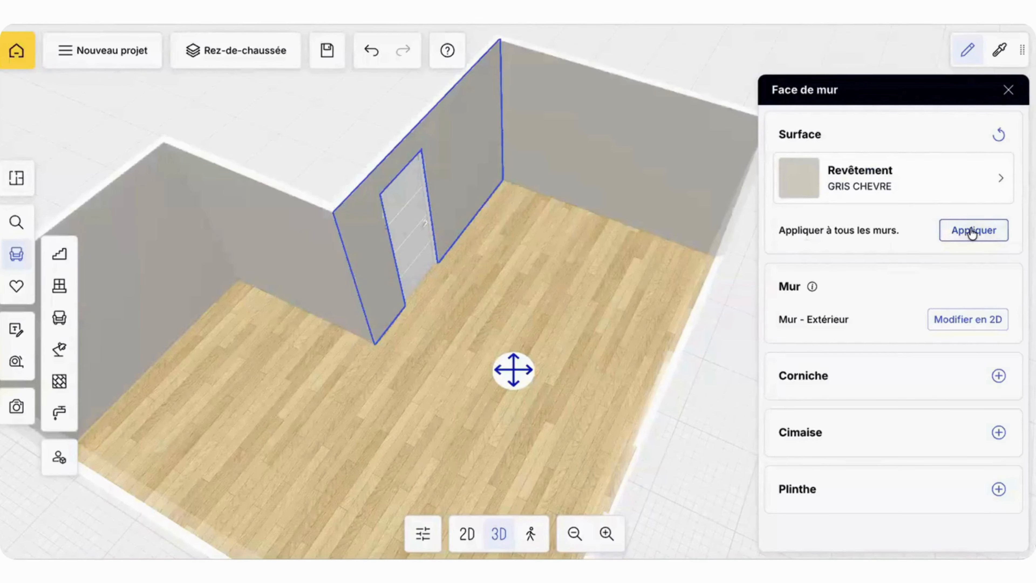
{"action": "left_click", "coordinate": [827, 199]}
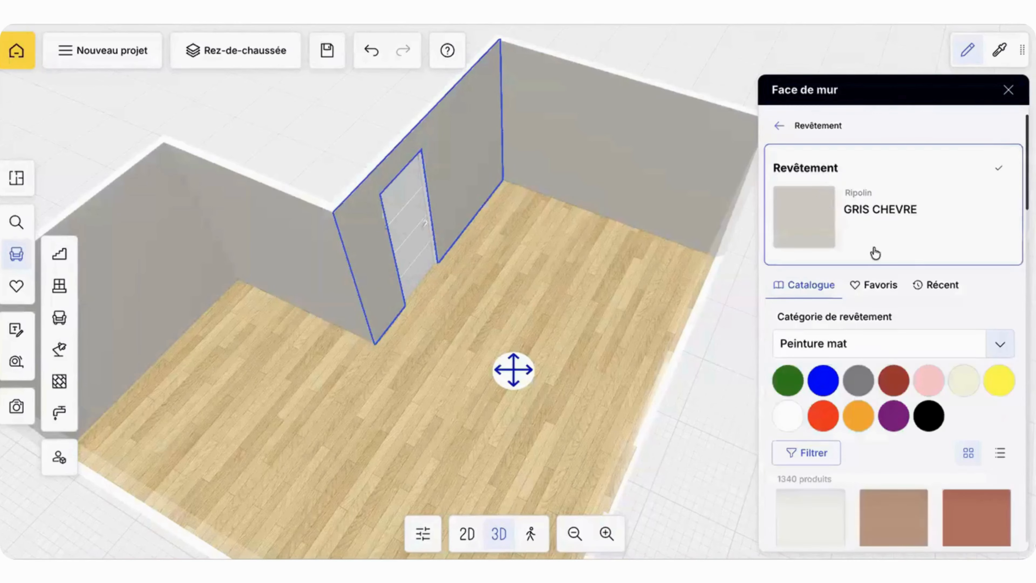
{"action": "left_click", "coordinate": [940, 286]}
{"action": "mouse_move", "coordinate": [816, 402]}
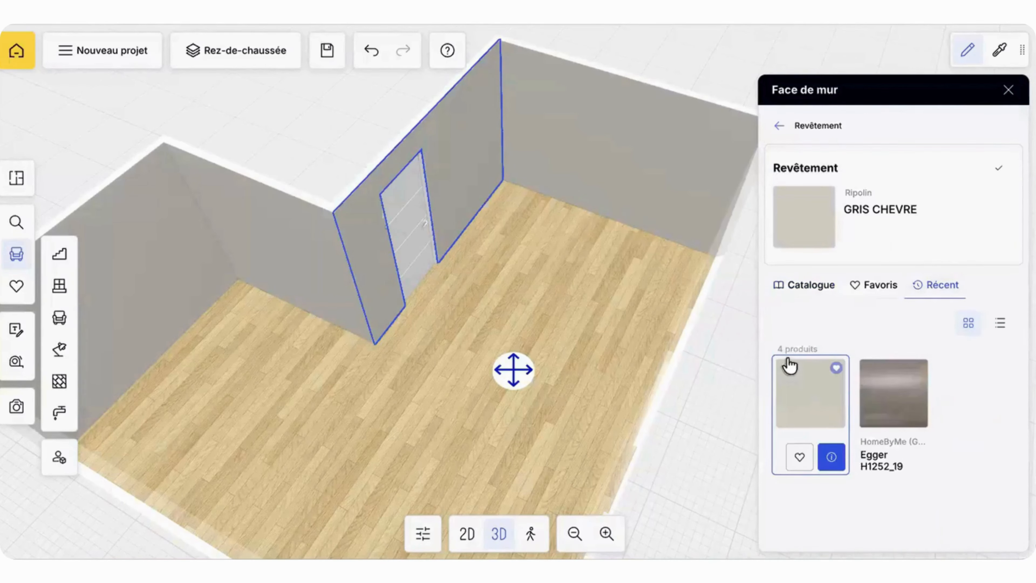
{"action": "left_click", "coordinate": [1009, 90]}
Step: Delete the white interior door from the wall beside the room's inner corner
{"action": "left_click_drag", "start_coordinate": [763, 51], "coordinate": [687, 83]}
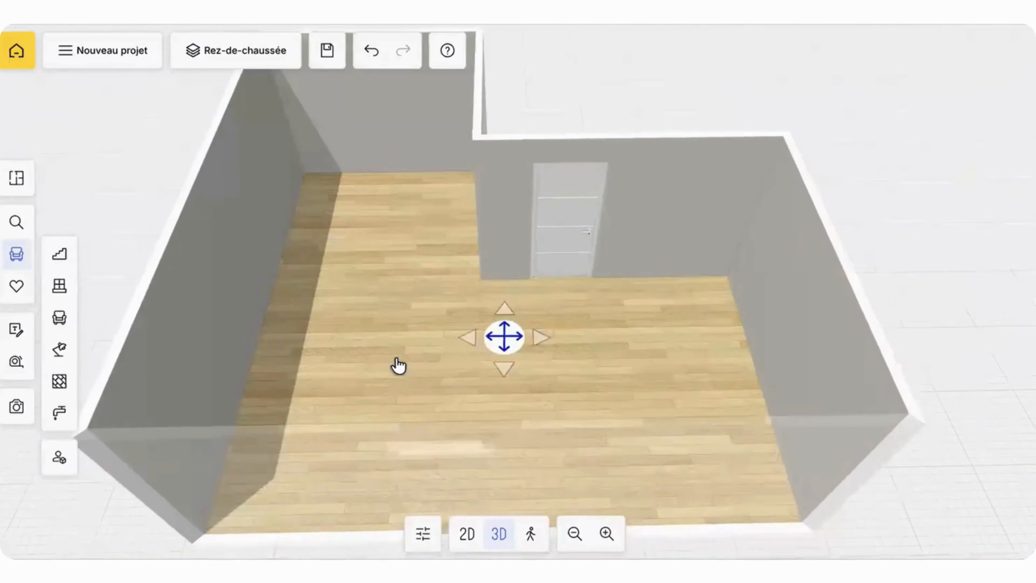
{"action": "left_click", "coordinate": [397, 359]}
{"action": "scroll", "coordinate": [398, 358], "scroll_direction": "down", "scroll_amount": 5}
{"action": "left_click_drag", "start_coordinate": [428, 302], "coordinate": [549, 260]}
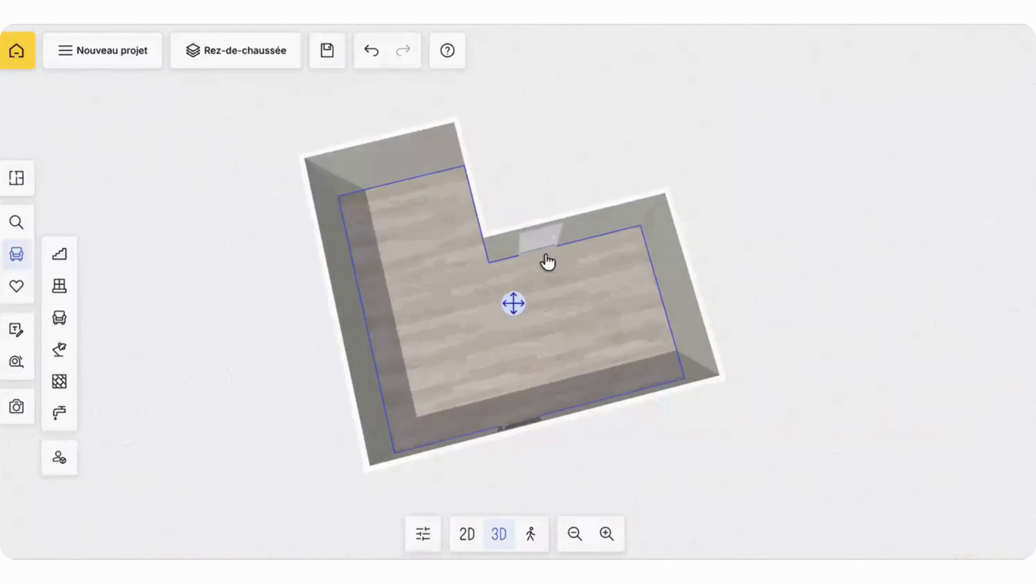
{"action": "left_click", "coordinate": [539, 242]}
{"action": "left_click", "coordinate": [463, 343]}
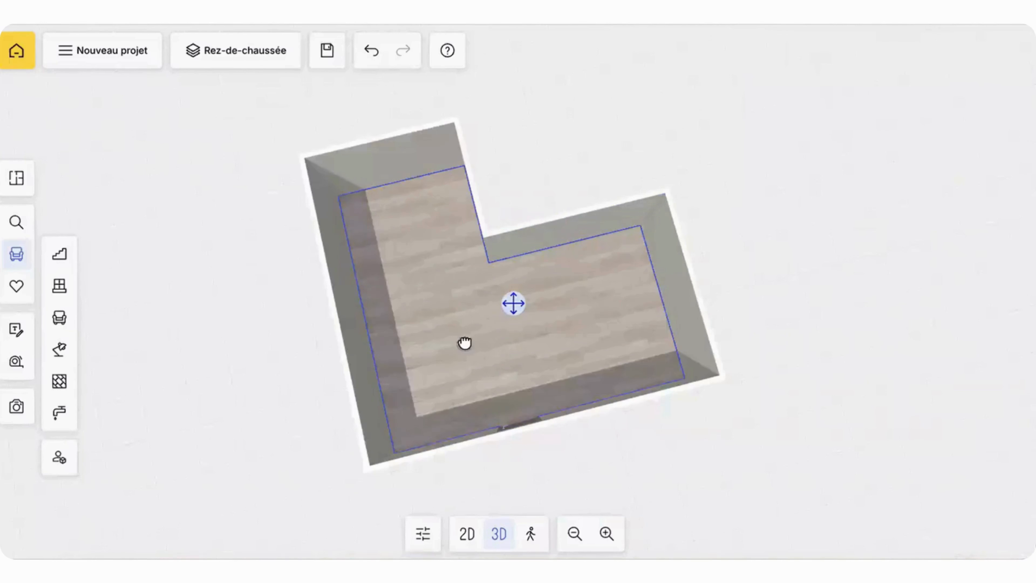
Step: Browse the Portes & fenêtres catalogue to the end of the Fenêtres doubles models
{"action": "left_click_drag", "start_coordinate": [463, 343], "coordinate": [520, 326]}
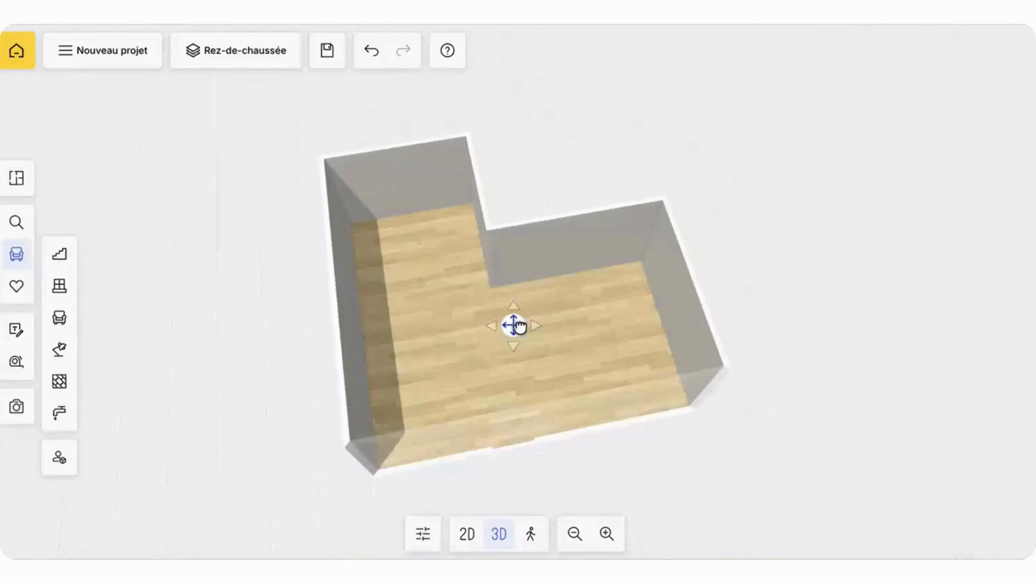
{"action": "left_click", "coordinate": [59, 285]}
{"action": "scroll", "coordinate": [213, 180], "scroll_direction": "down", "scroll_amount": 1}
{"action": "left_click", "coordinate": [106, 126]}
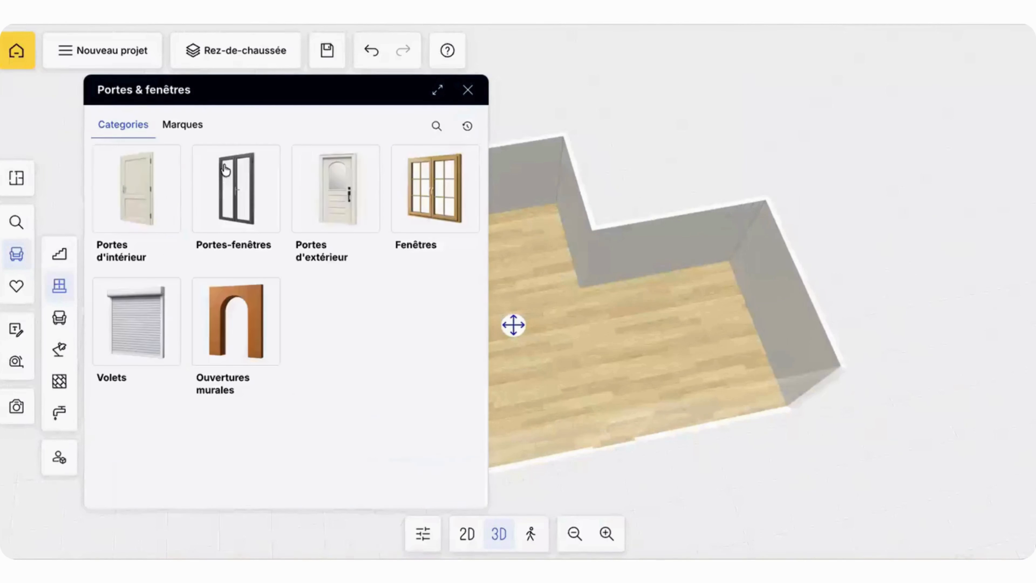
{"action": "left_click", "coordinate": [412, 201]}
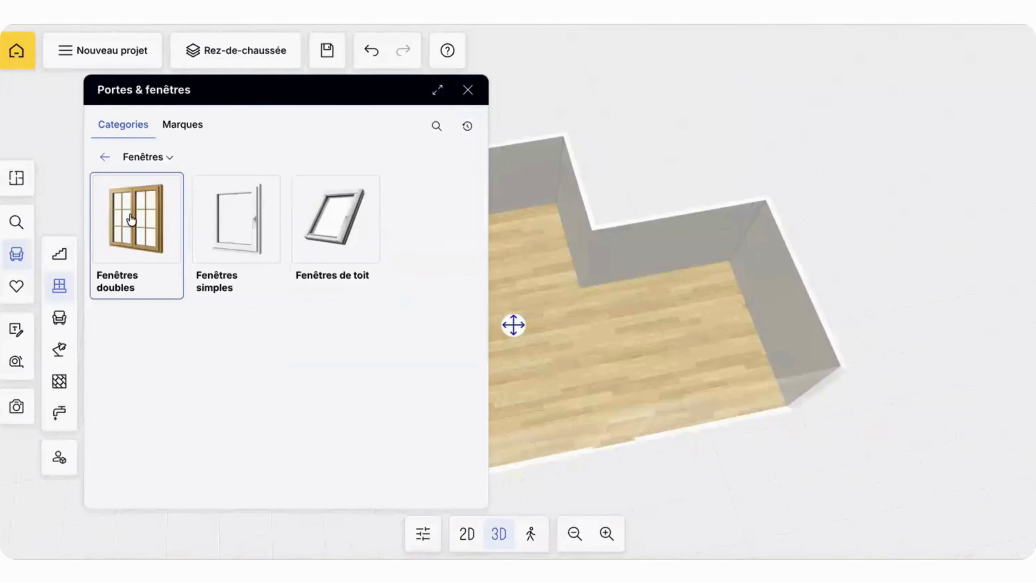
{"action": "left_click", "coordinate": [131, 219]}
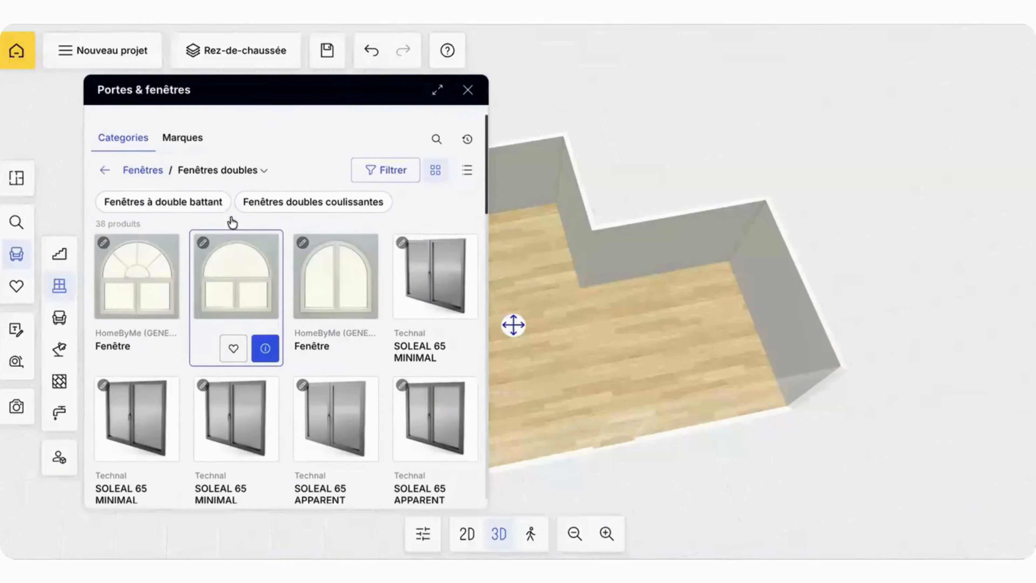
{"action": "scroll", "coordinate": [232, 222], "scroll_direction": "down", "scroll_amount": 2}
{"action": "scroll", "coordinate": [232, 223], "scroll_direction": "down", "scroll_amount": 8}
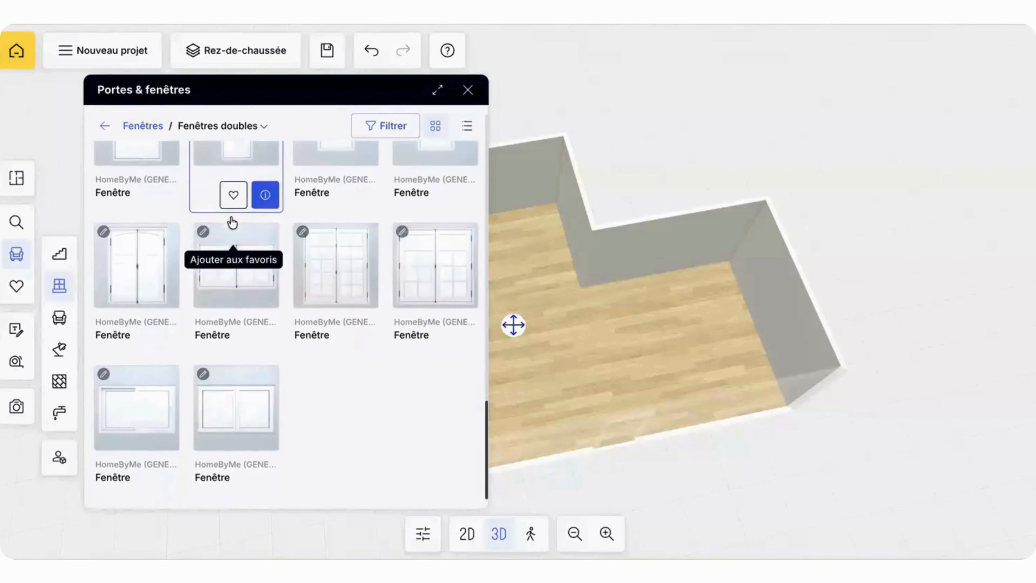
Step: Place the last generic HomeByMe double window (Fenêtre) on the 600 cm wall and check it inside the room
{"action": "left_click_drag", "start_coordinate": [243, 399], "coordinate": [344, 345]}
{"action": "mouse_move", "coordinate": [416, 313]}
{"action": "left_mouse_down"}
{"action": "mouse_move", "coordinate": [539, 234]}
{"action": "mouse_move", "coordinate": [433, 308]}
{"action": "left_mouse_up"}
{"action": "left_click", "coordinate": [625, 287]}
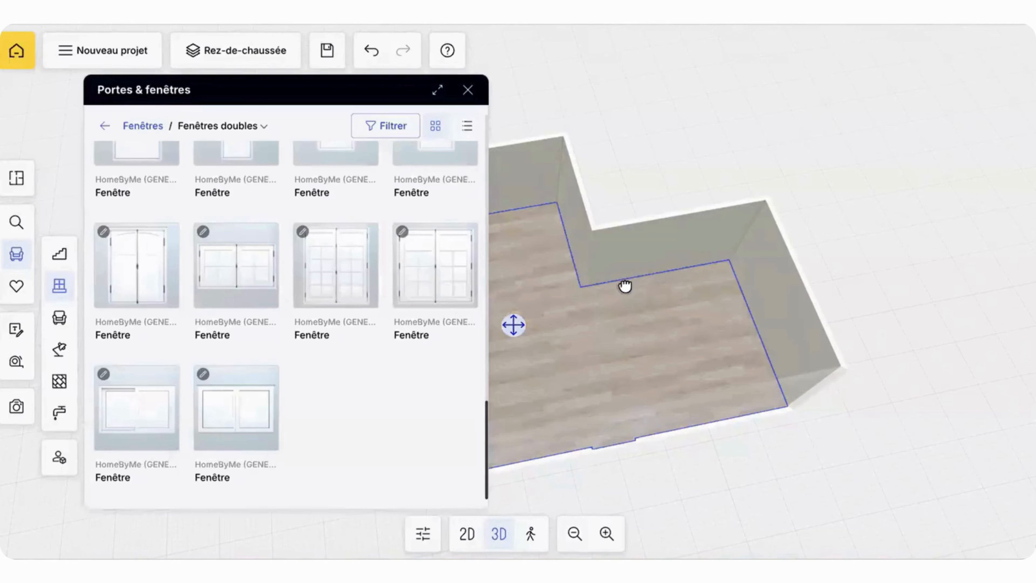
{"action": "left_click_drag", "start_coordinate": [609, 273], "coordinate": [567, 223]}
{"action": "left_click", "coordinate": [468, 90]}
{"action": "left_click_drag", "start_coordinate": [556, 155], "coordinate": [520, 138]}
{"action": "left_click_drag", "start_coordinate": [560, 353], "coordinate": [476, 323]}
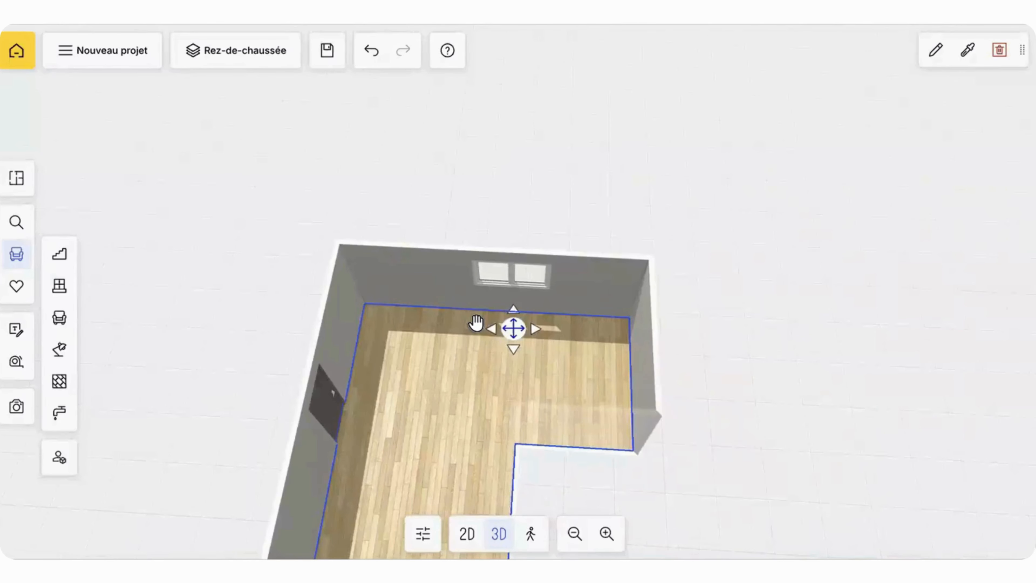
Step: Set the distance between the window and the upper corner of the 600 cm wall to 100 cm in the 2D plan
{"action": "left_click", "coordinate": [468, 533]}
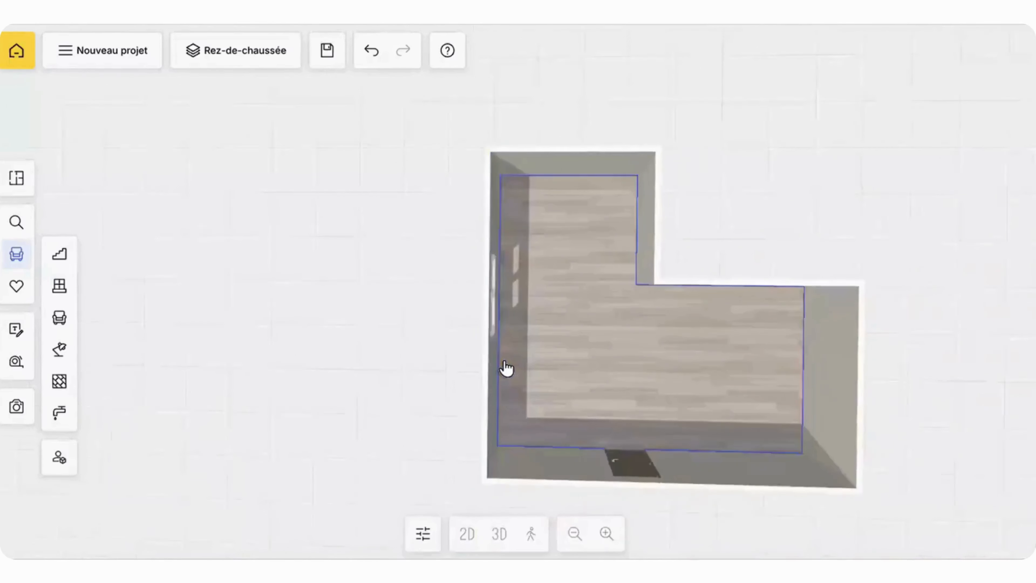
{"action": "scroll", "coordinate": [415, 364], "scroll_direction": "up", "scroll_amount": 3}
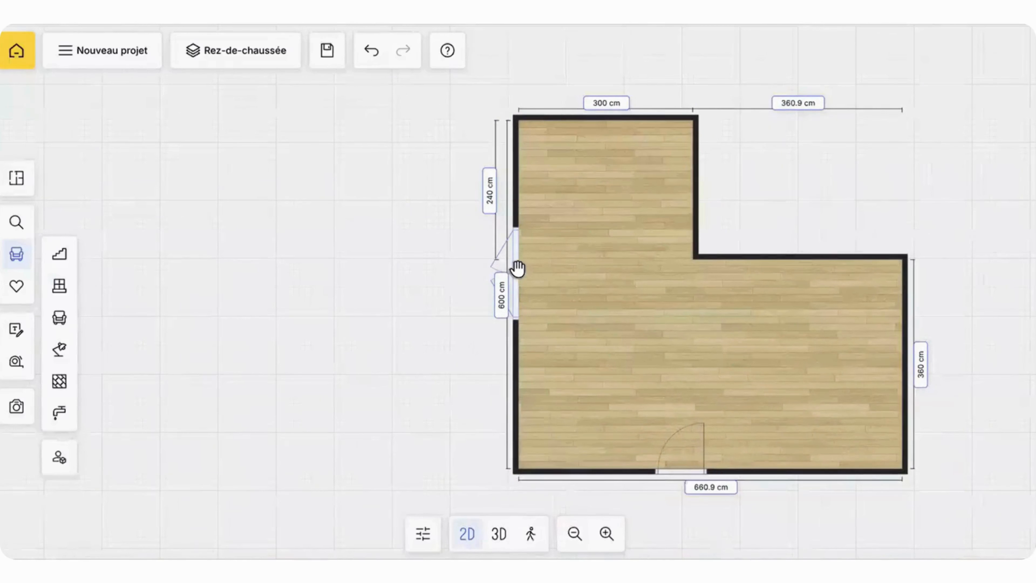
{"action": "left_click_drag", "start_coordinate": [518, 223], "coordinate": [530, 272]}
{"action": "left_click", "coordinate": [530, 272]}
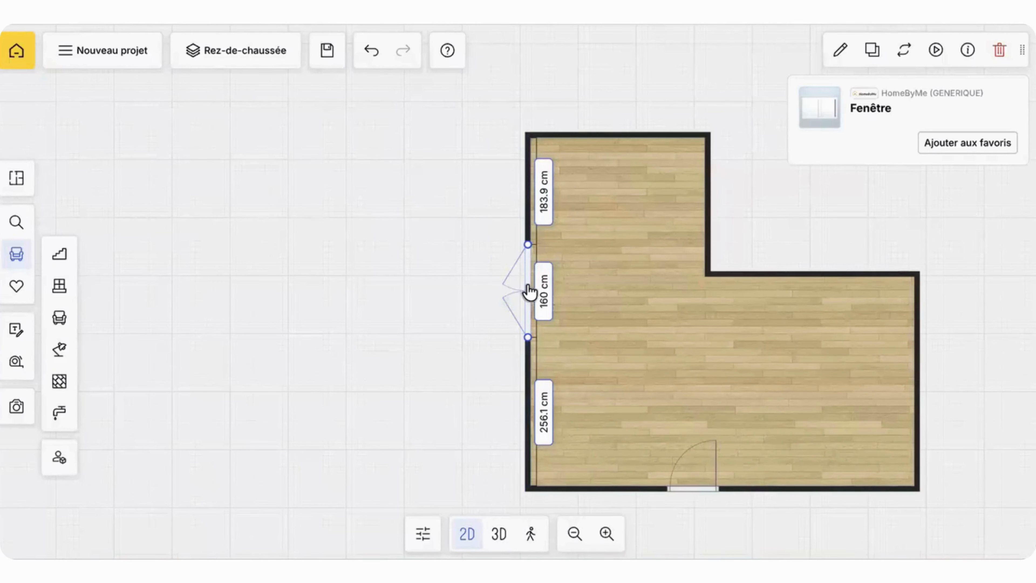
{"action": "left_click", "coordinate": [544, 219]}
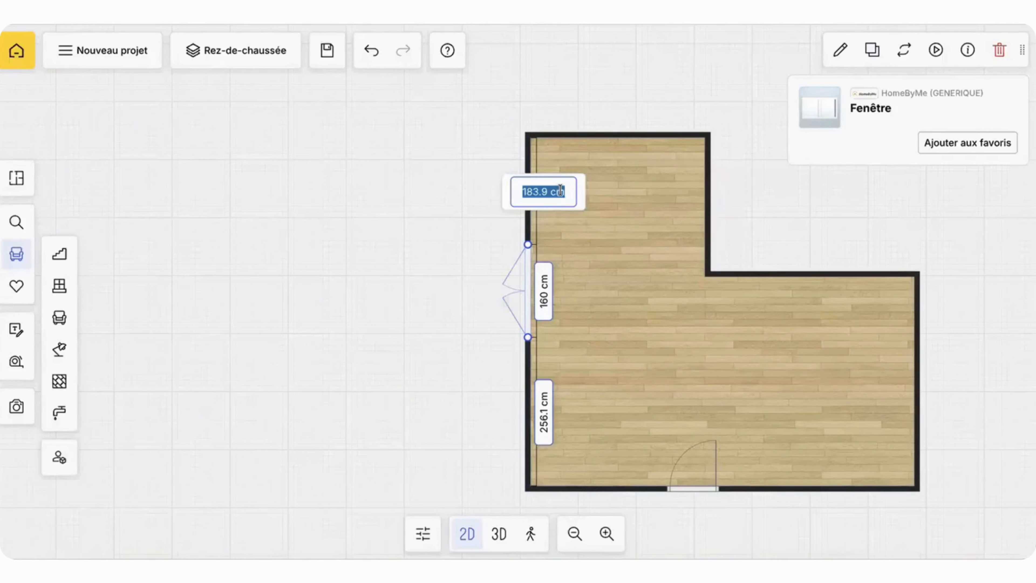
{"action": "type", "text": "100"}
{"action": "key", "text": "Return"}
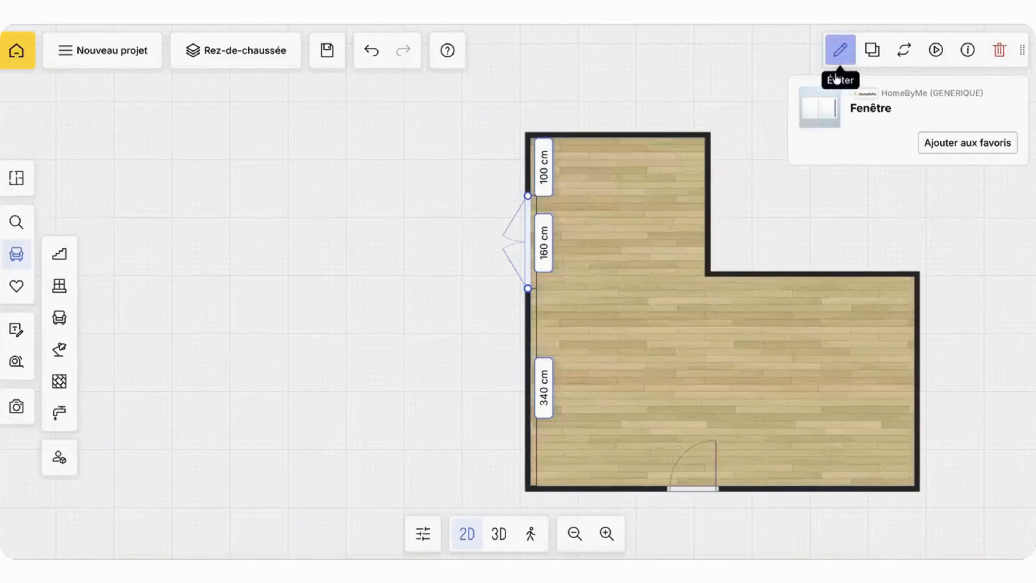
Step: Reverse the window's wall side (Côté du mur) so its leaves open into the room
{"action": "left_click", "coordinate": [840, 50]}
{"action": "scroll", "coordinate": [885, 435], "scroll_direction": "down", "scroll_amount": 8}
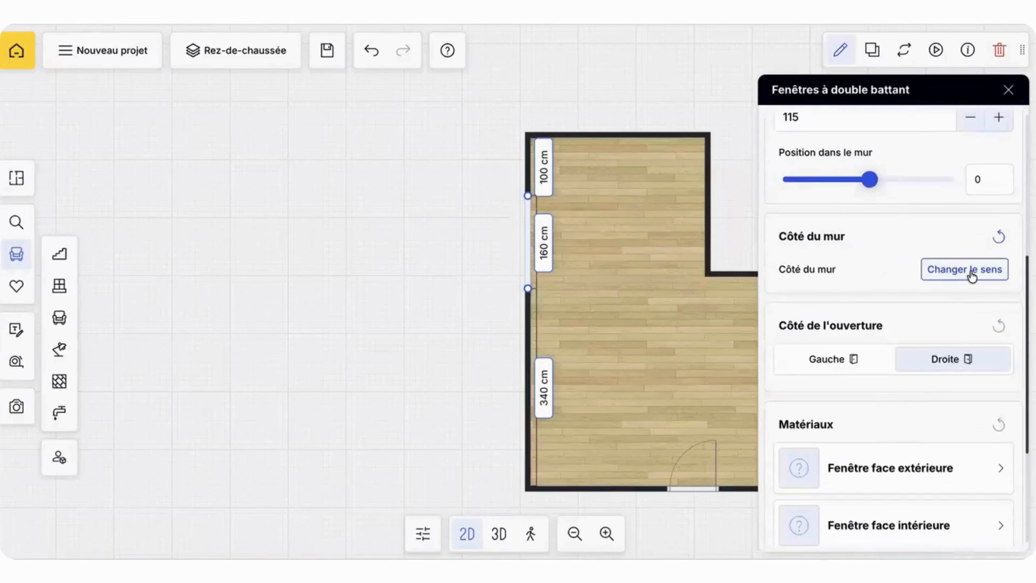
{"action": "left_click", "coordinate": [973, 276]}
{"action": "left_click", "coordinate": [621, 332]}
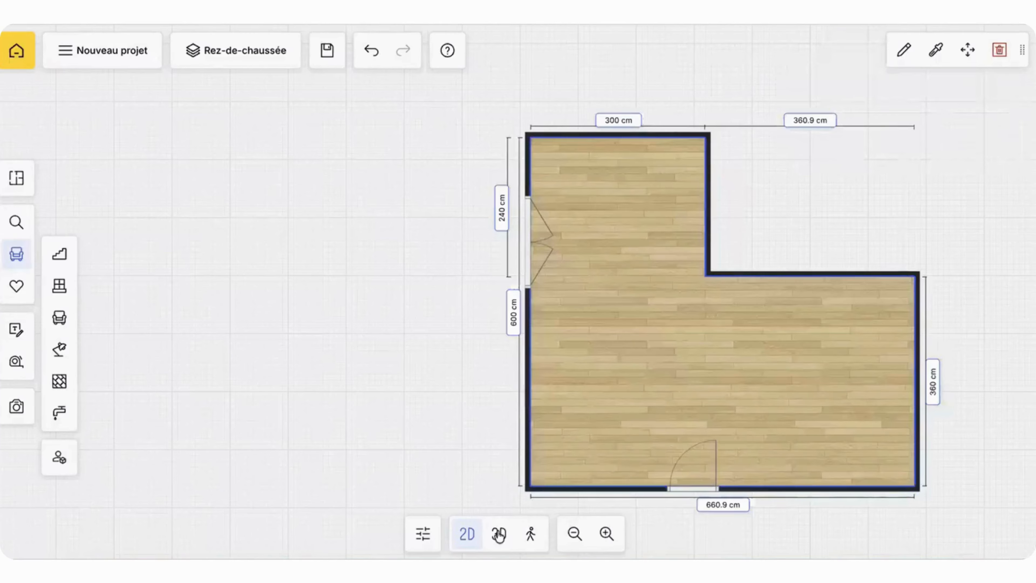
Step: Inspect the window's placement in 3D and look through the room's properties
{"action": "left_click", "coordinate": [499, 534]}
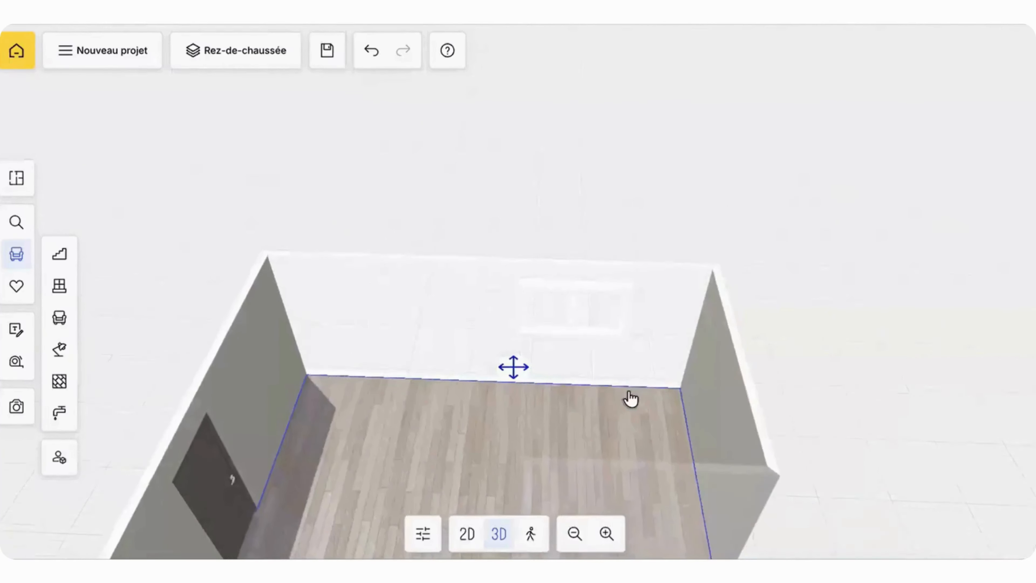
{"action": "left_click_drag", "start_coordinate": [428, 432], "coordinate": [462, 447]}
{"action": "left_click", "coordinate": [458, 423]}
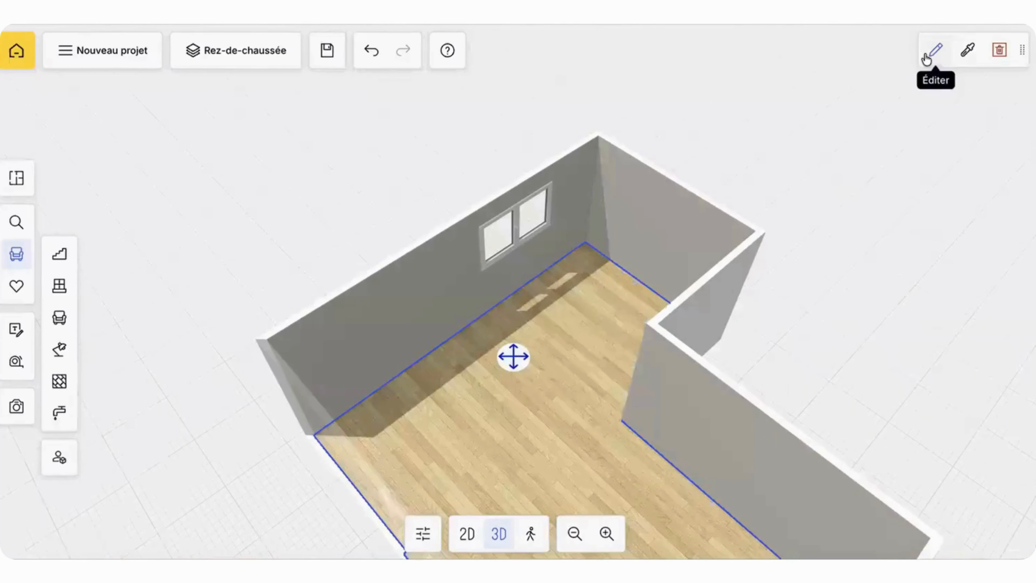
{"action": "left_click", "coordinate": [928, 57]}
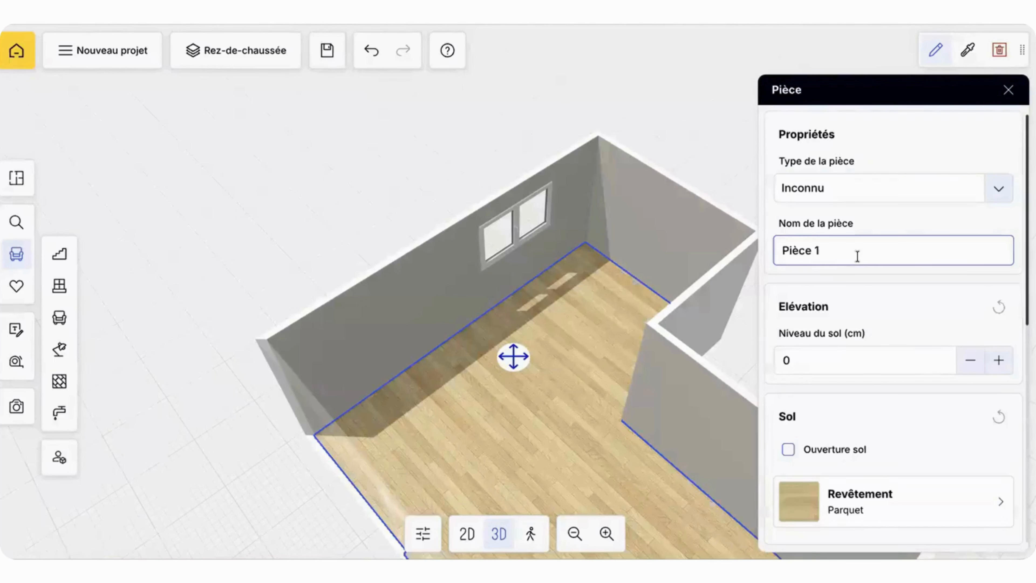
{"action": "scroll", "coordinate": [857, 255], "scroll_direction": "down", "scroll_amount": 6}
{"action": "scroll", "coordinate": [858, 257], "scroll_direction": "up", "scroll_amount": 6}
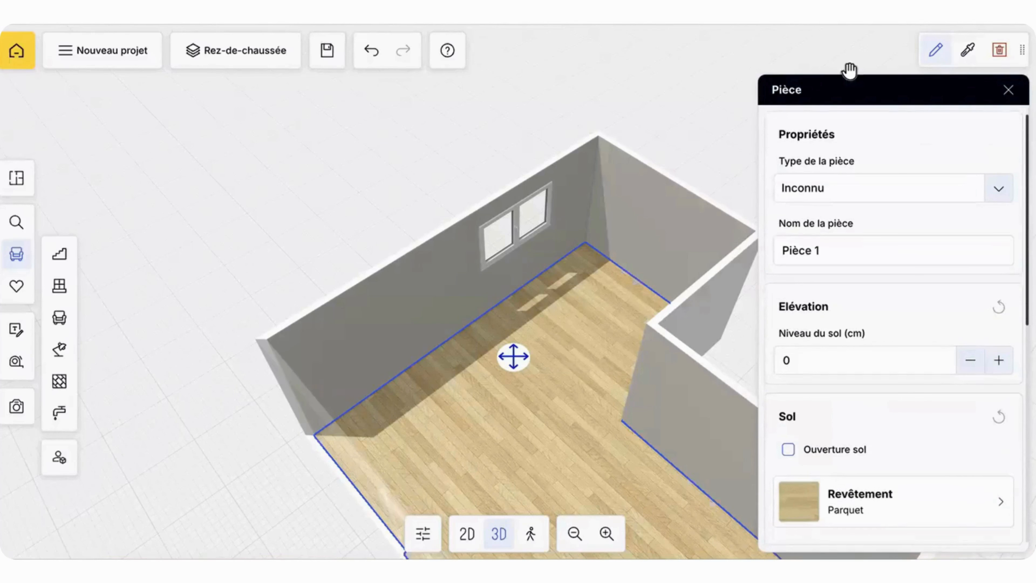
{"action": "left_click", "coordinate": [1007, 89]}
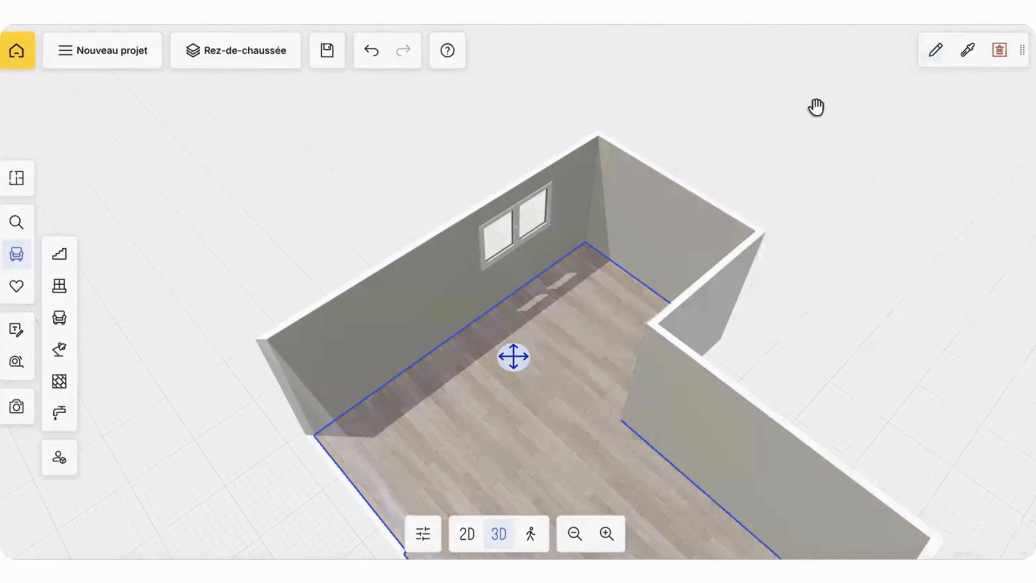
Step: Add a skirting board (Plinthe) to the room and check it up close along the window wall
{"action": "left_click", "coordinate": [935, 52]}
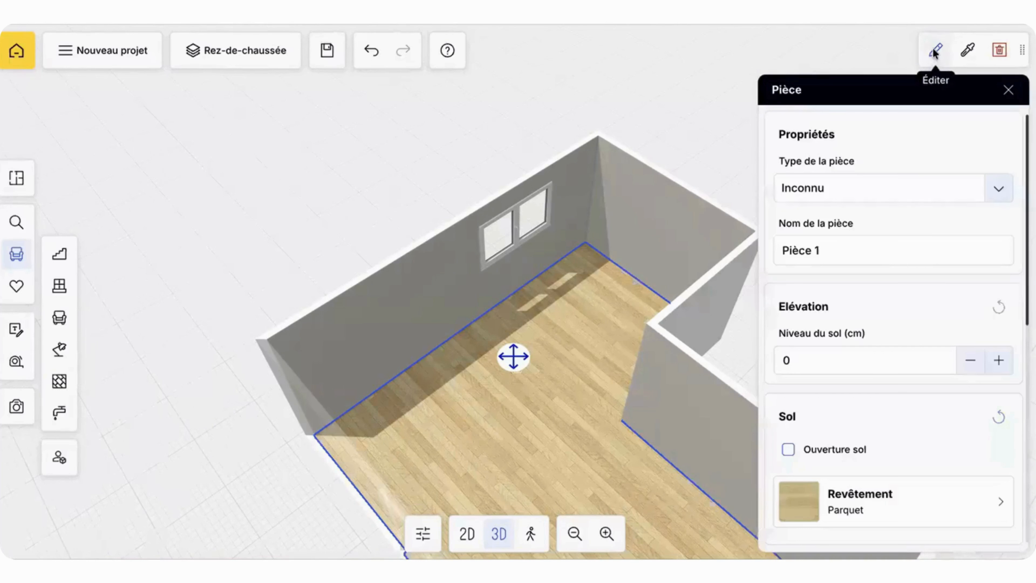
{"action": "scroll", "coordinate": [870, 327], "scroll_direction": "down", "scroll_amount": 5}
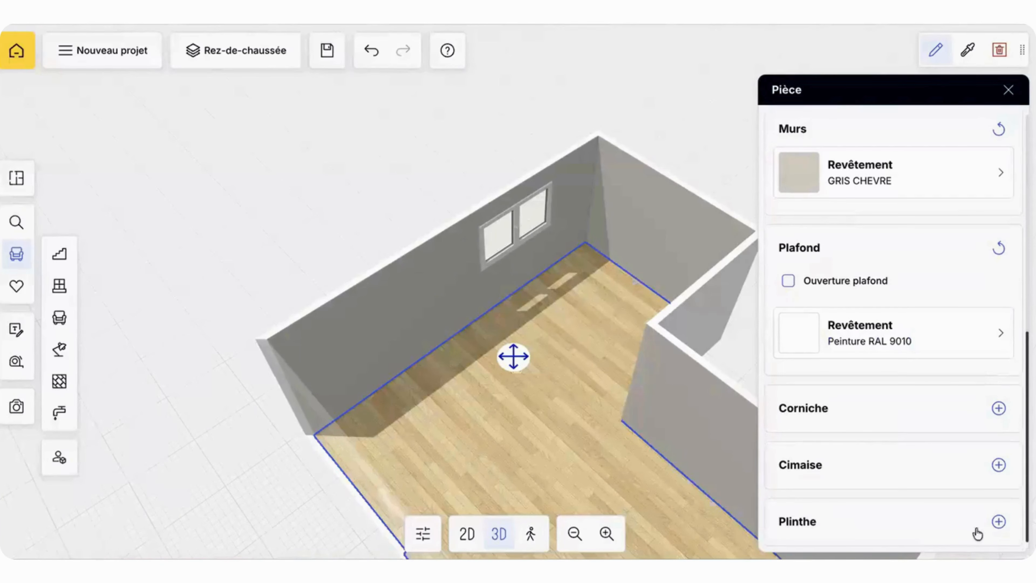
{"action": "left_click", "coordinate": [999, 522]}
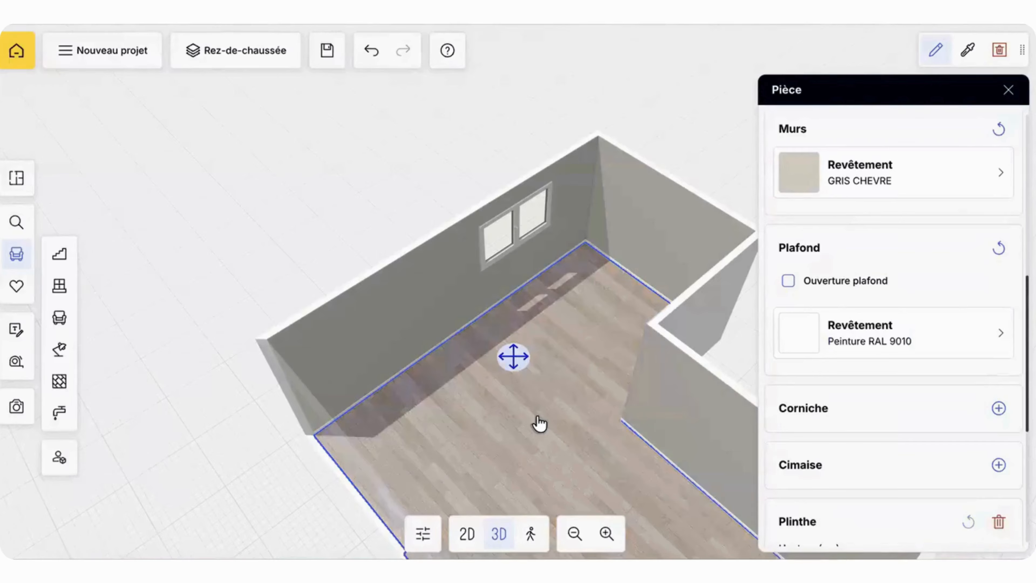
{"action": "scroll", "coordinate": [539, 425], "scroll_direction": "up", "scroll_amount": 6}
{"action": "scroll", "coordinate": [537, 423], "scroll_direction": "down", "scroll_amount": 8}
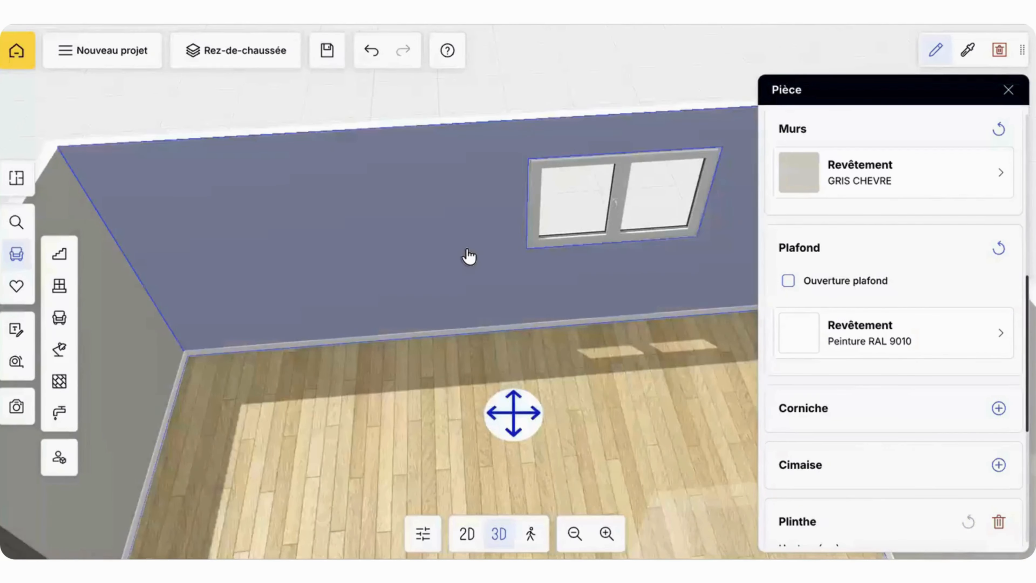
Step: Finish the skirting board with the recently used Ripolin GRIS CHEVRE covering
{"action": "scroll", "coordinate": [865, 439], "scroll_direction": "down", "scroll_amount": 7}
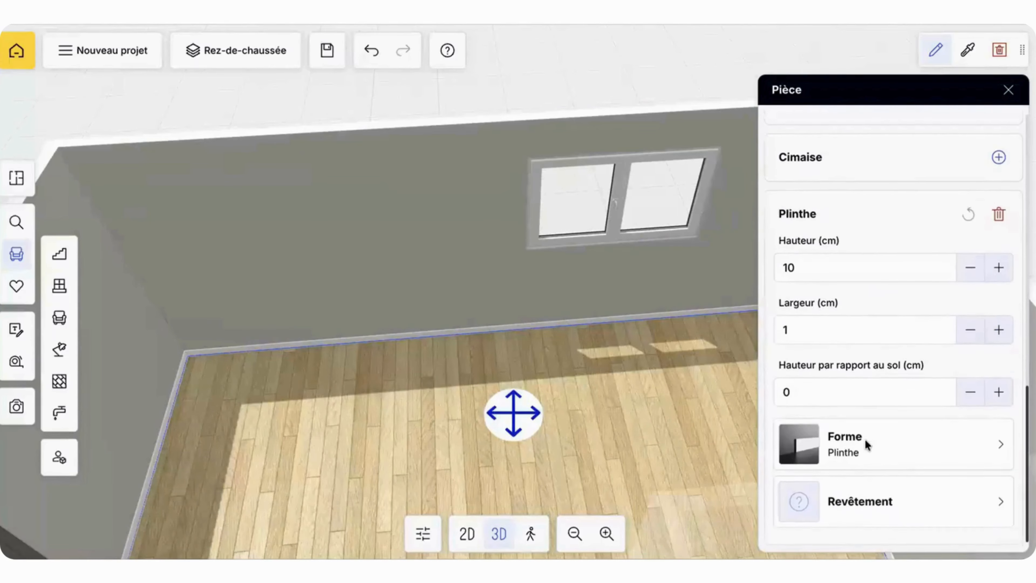
{"action": "left_click", "coordinate": [842, 505]}
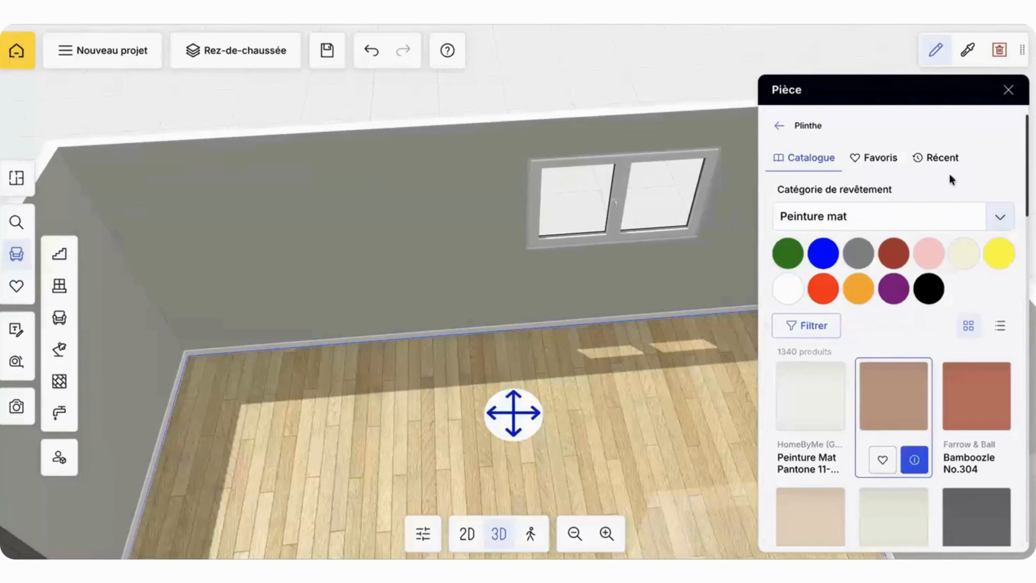
{"action": "left_click", "coordinate": [951, 162]}
{"action": "left_click", "coordinate": [791, 297]}
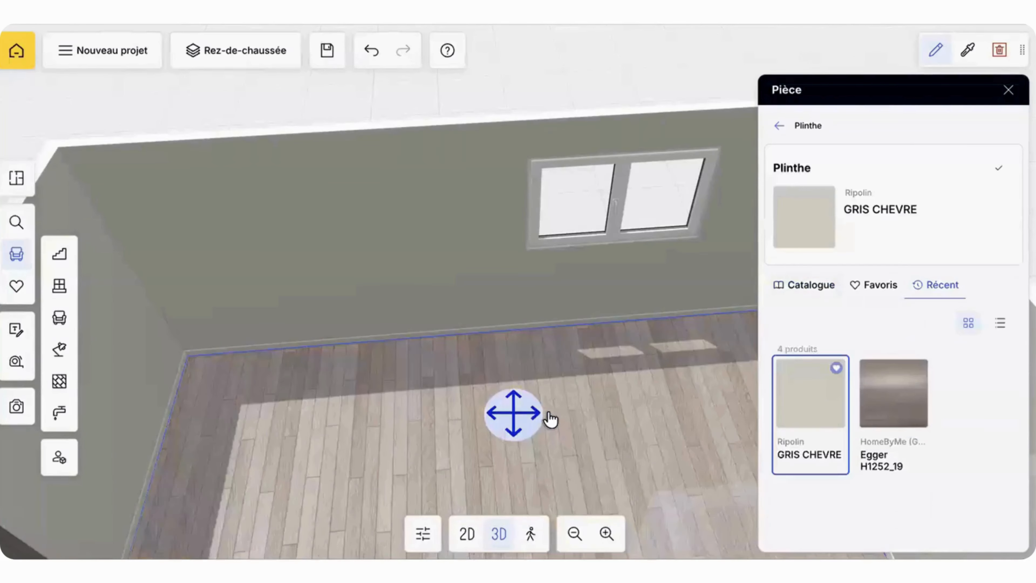
{"action": "left_click_drag", "start_coordinate": [590, 152], "coordinate": [428, 224]}
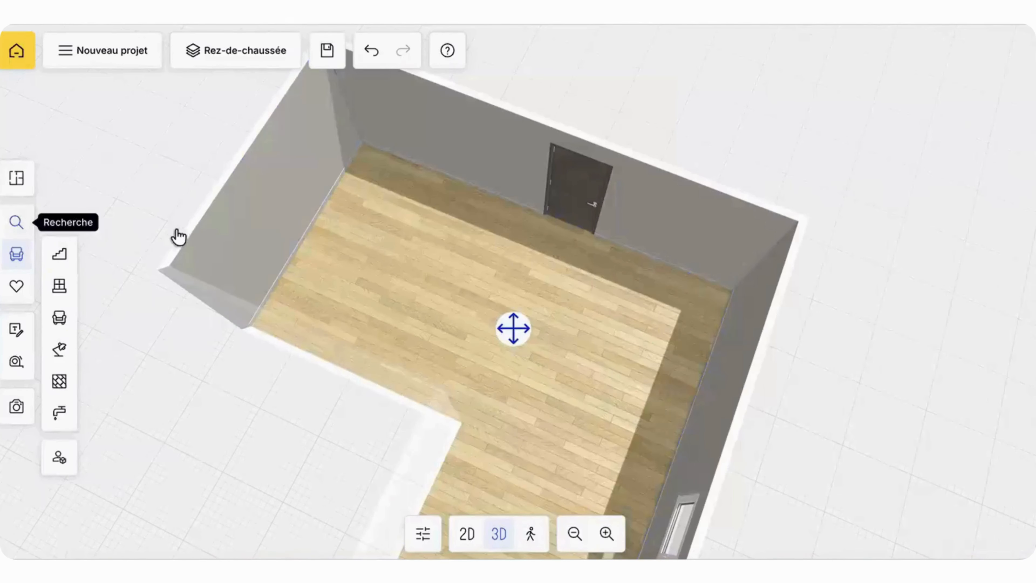
Step: Open the covering choices for the room's floor (Sol) with Parquet as the category
{"action": "left_click", "coordinate": [316, 270]}
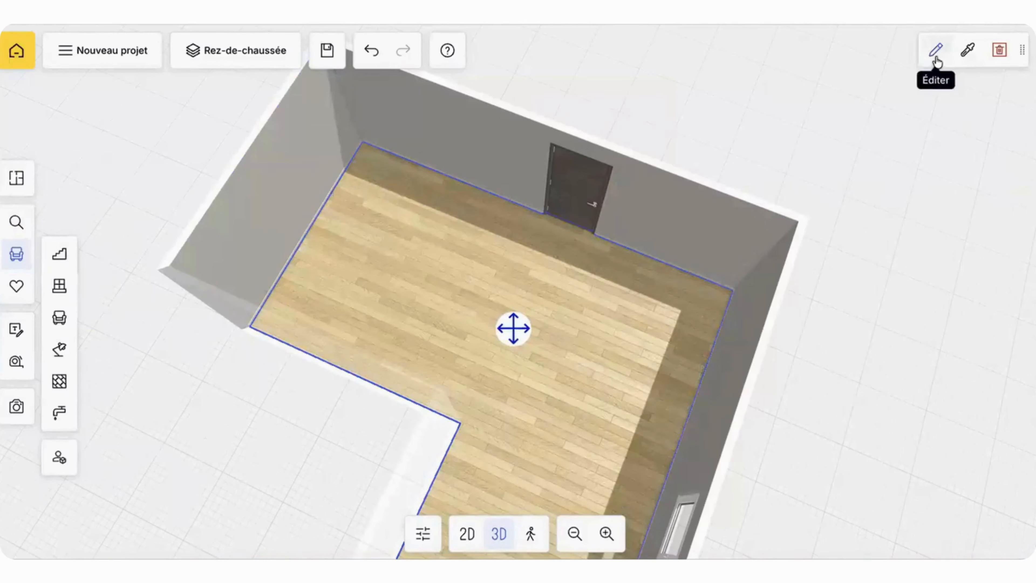
{"action": "left_click", "coordinate": [937, 51]}
{"action": "scroll", "coordinate": [832, 392], "scroll_direction": "down", "scroll_amount": 3}
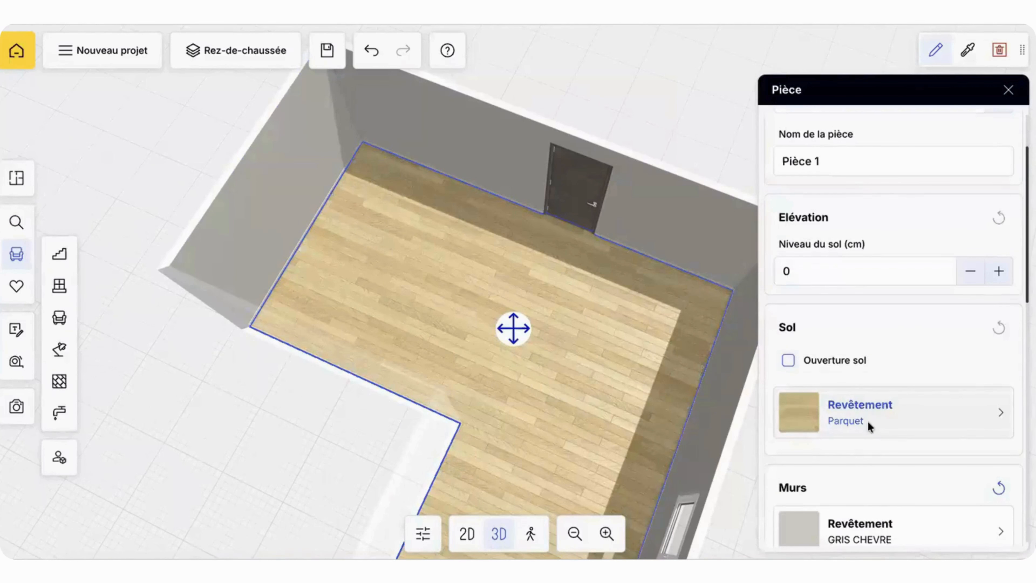
{"action": "left_click", "coordinate": [868, 420]}
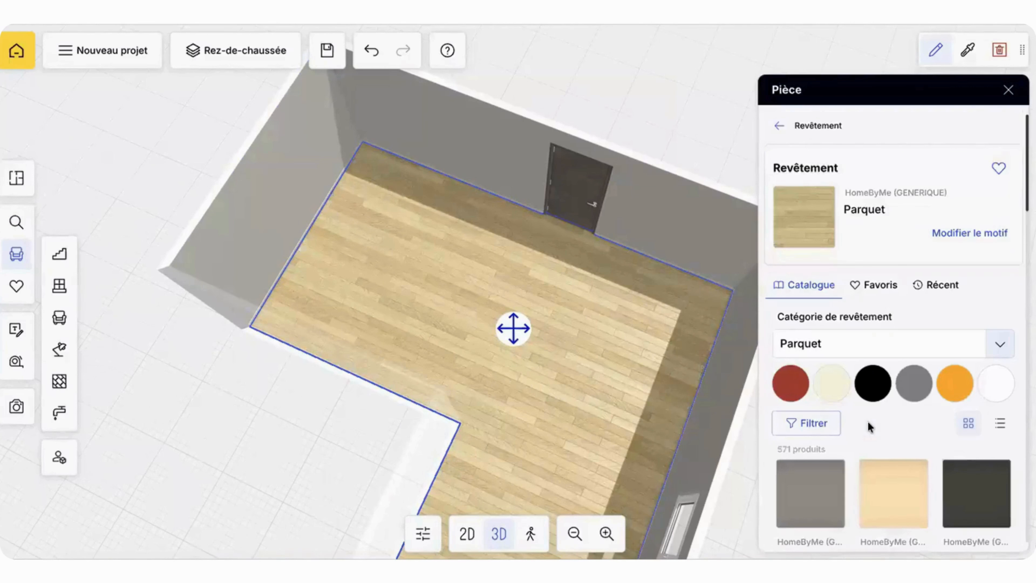
{"action": "left_click", "coordinate": [875, 348]}
{"action": "scroll", "coordinate": [870, 385], "scroll_direction": "up", "scroll_amount": 3}
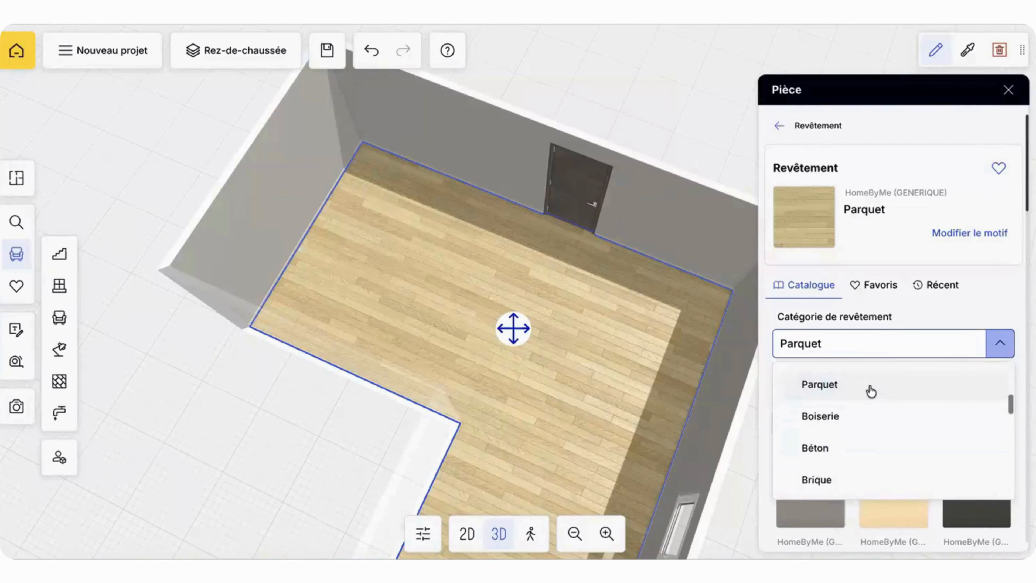
{"action": "scroll", "coordinate": [870, 389], "scroll_direction": "down", "scroll_amount": 1}
{"action": "scroll", "coordinate": [870, 388], "scroll_direction": "up", "scroll_amount": 1}
{"action": "left_click", "coordinate": [870, 387]}
Step: Apply the dark brown [H3325_28] Parquet pointe de Hongrie lame de 50 × 12 cm to the floor and view the room
{"action": "scroll", "coordinate": [873, 453], "scroll_direction": "down", "scroll_amount": 1}
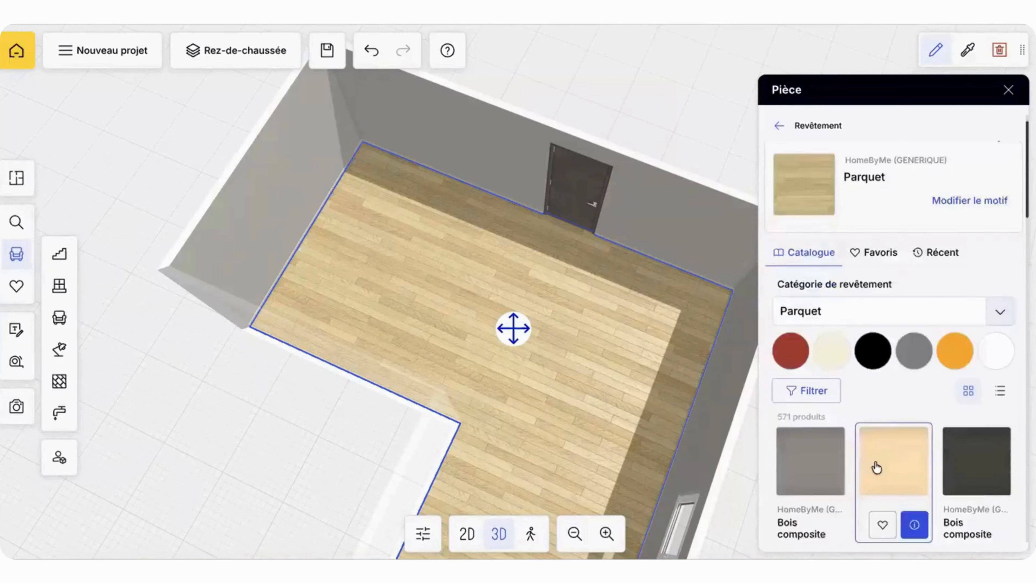
{"action": "scroll", "coordinate": [877, 467], "scroll_direction": "down", "scroll_amount": 10}
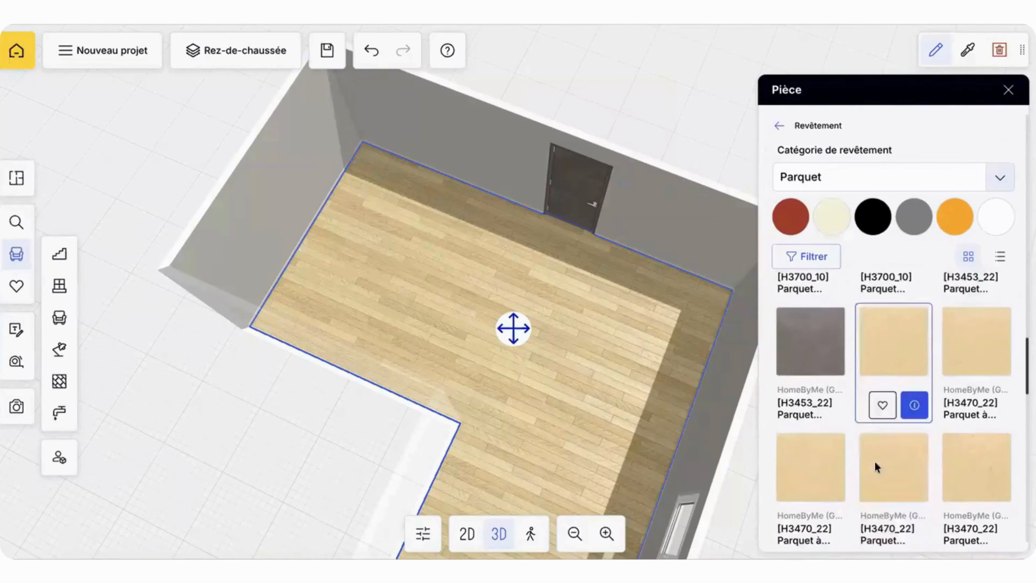
{"action": "scroll", "coordinate": [876, 467], "scroll_direction": "down", "scroll_amount": 5}
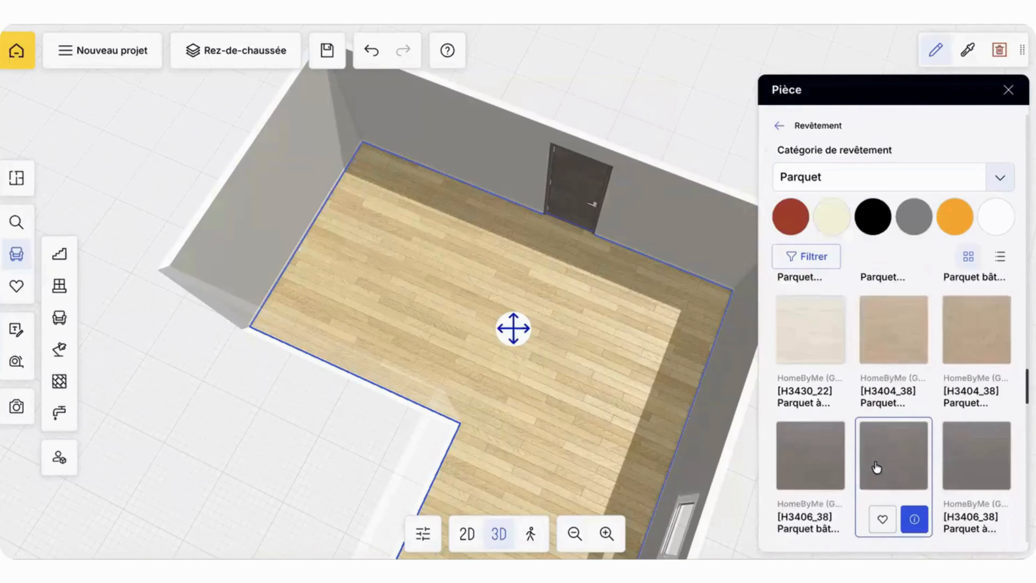
{"action": "scroll", "coordinate": [876, 467], "scroll_direction": "down", "scroll_amount": 10}
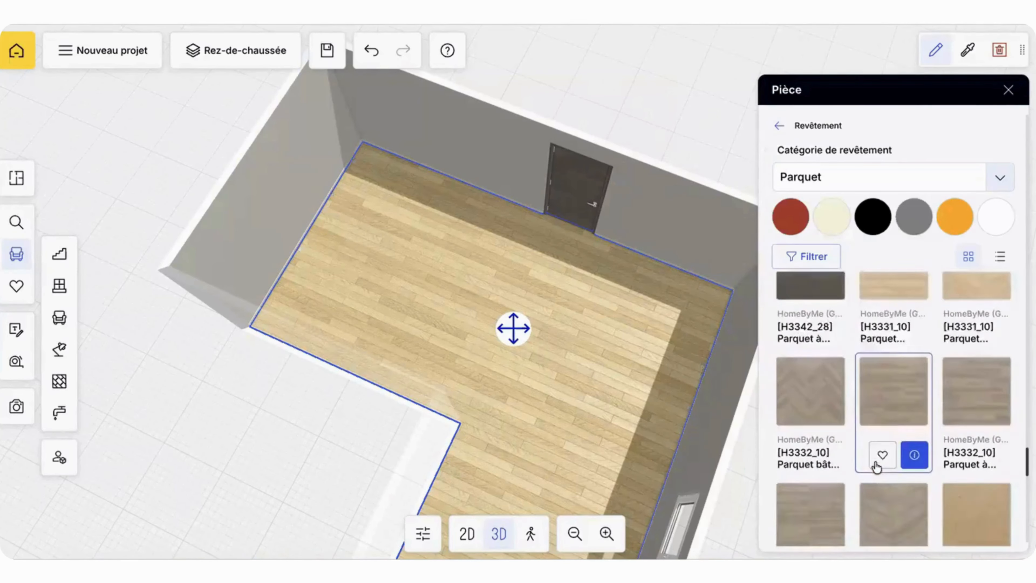
{"action": "scroll", "coordinate": [877, 467], "scroll_direction": "down", "scroll_amount": 5}
{"action": "left_click", "coordinate": [879, 421]}
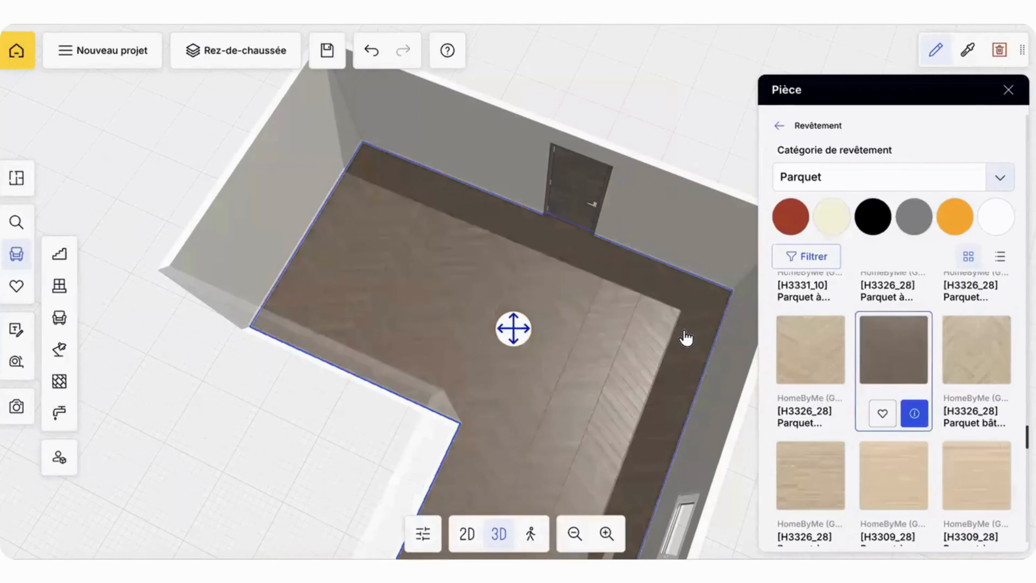
{"action": "left_click_drag", "start_coordinate": [706, 128], "coordinate": [584, 134]}
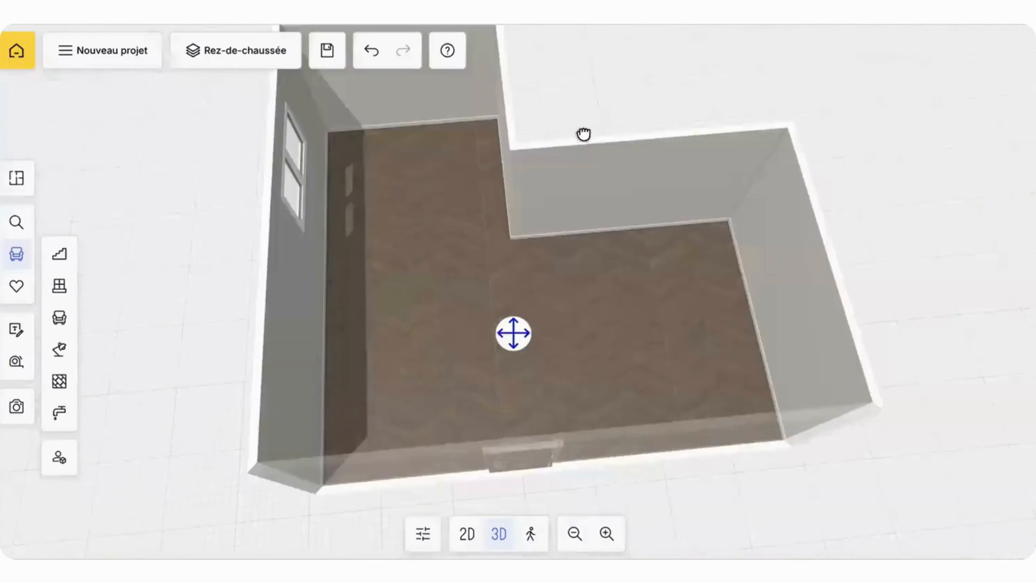
Step: Open the pattern settings (Modifier le motif) of the floor's chevron parquet
{"action": "left_click", "coordinate": [413, 247]}
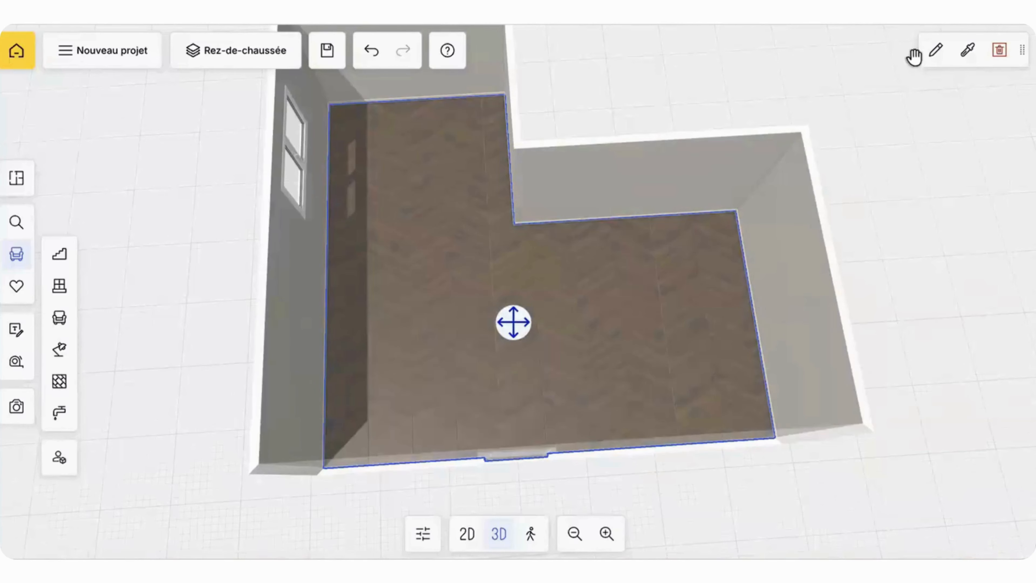
{"action": "left_click", "coordinate": [934, 54]}
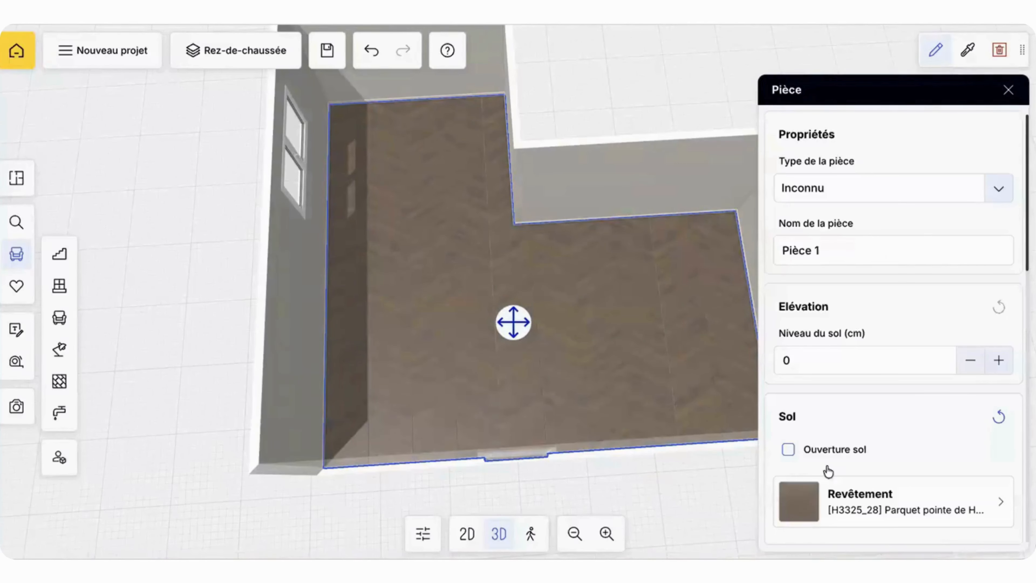
{"action": "left_click", "coordinate": [836, 504]}
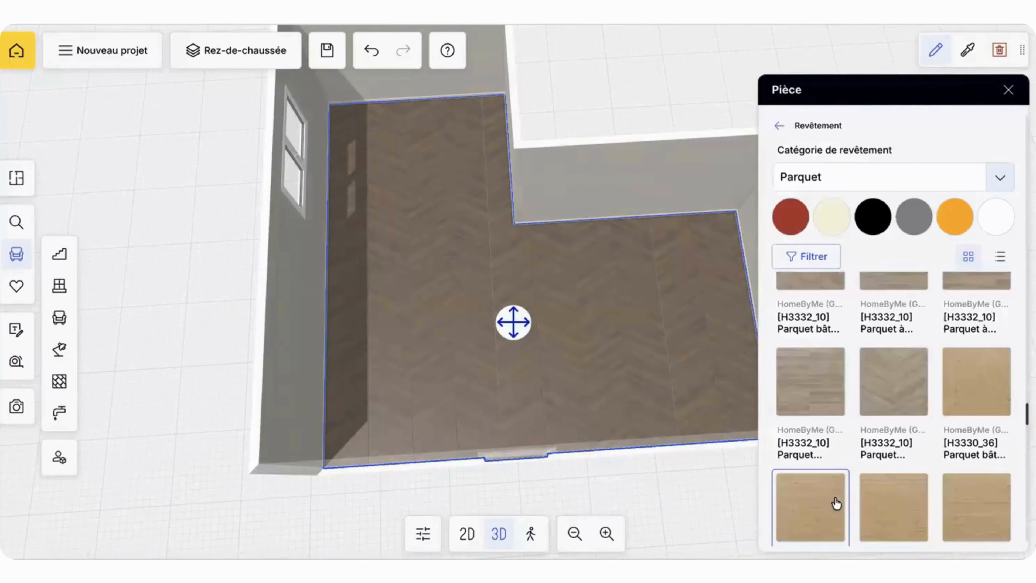
{"action": "scroll", "coordinate": [863, 383], "scroll_direction": "up", "scroll_amount": 2}
{"action": "scroll", "coordinate": [863, 383], "scroll_direction": "up", "scroll_amount": 15}
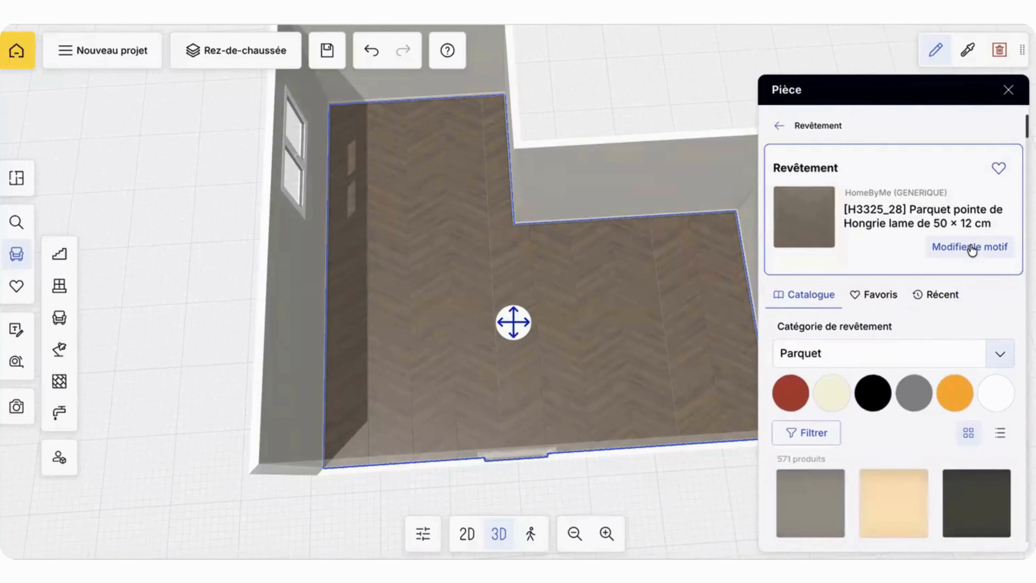
{"action": "left_click", "coordinate": [971, 248]}
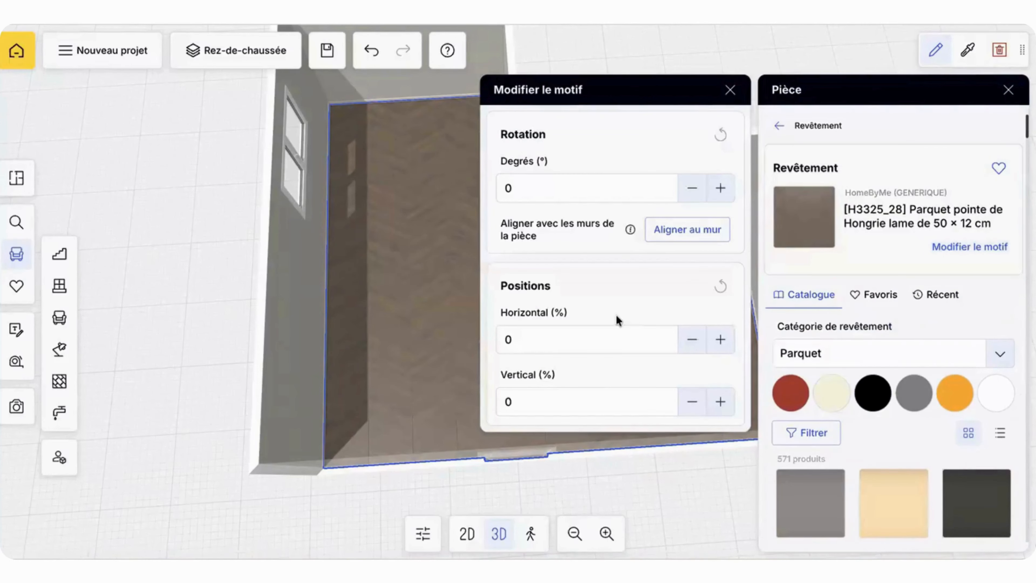
Step: Try a horizontal pattern position of 90 %, reset it, and try vertical positions of 100 % and 90 %
{"action": "left_click", "coordinate": [524, 347]}
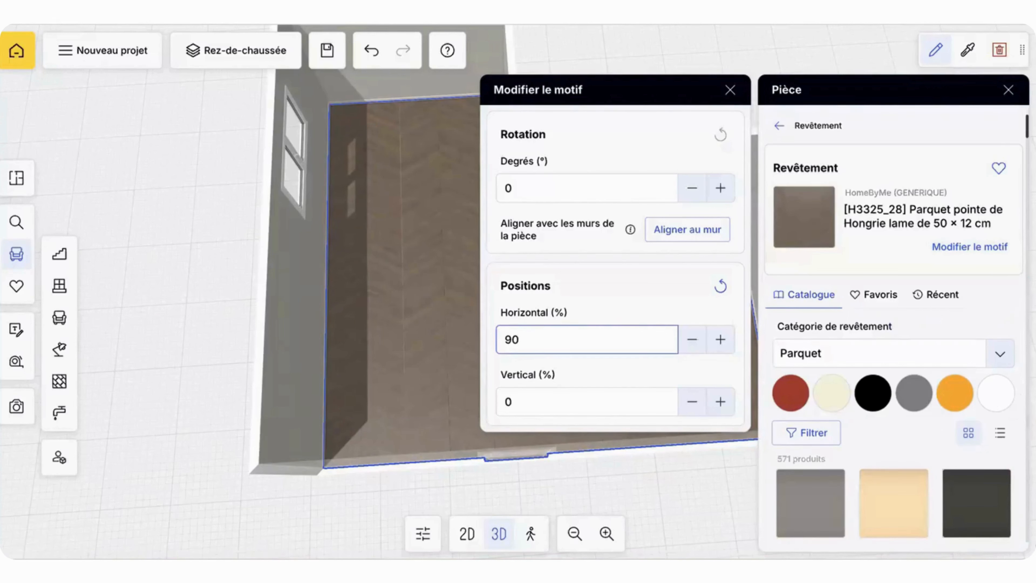
{"action": "left_click", "coordinate": [720, 287]}
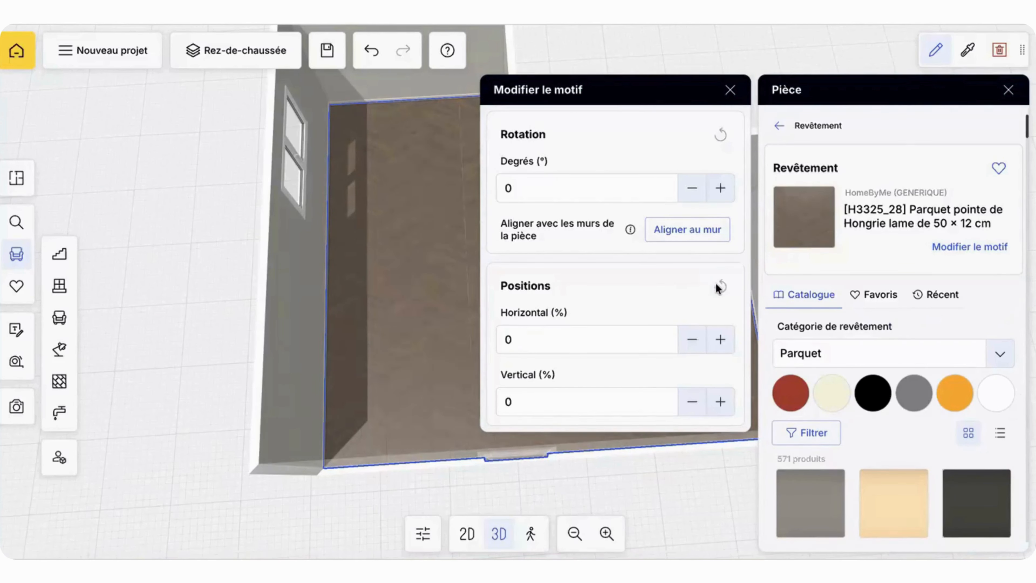
{"action": "left_click", "coordinate": [569, 340]}
{"action": "left_click", "coordinate": [540, 402]}
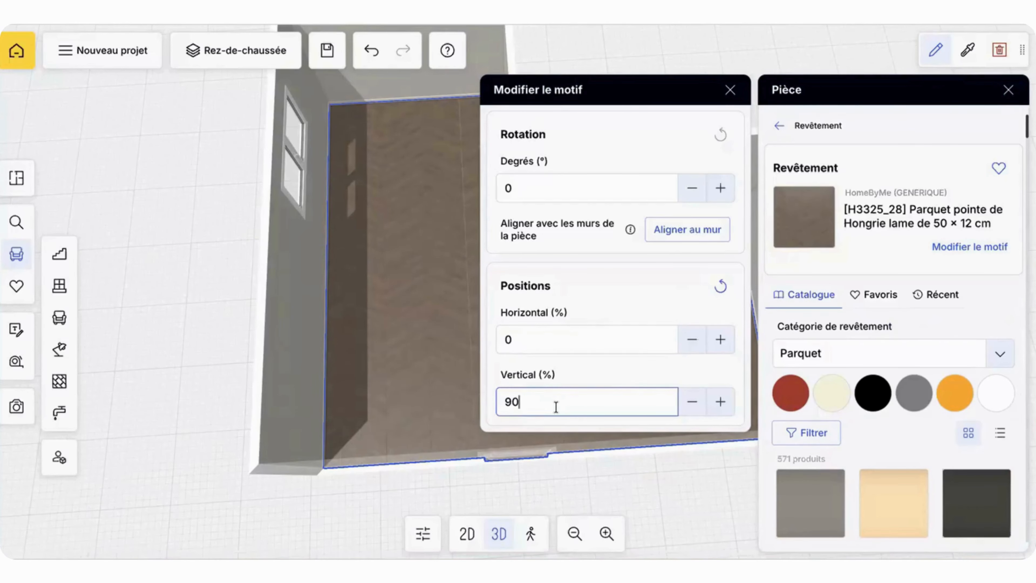
{"action": "type", "text": "10090"}
Step: Set the parquet pattern's rotation to 90° and check the plank direction in the room
{"action": "left_click", "coordinate": [613, 203]}
{"action": "type", "text": "90"}
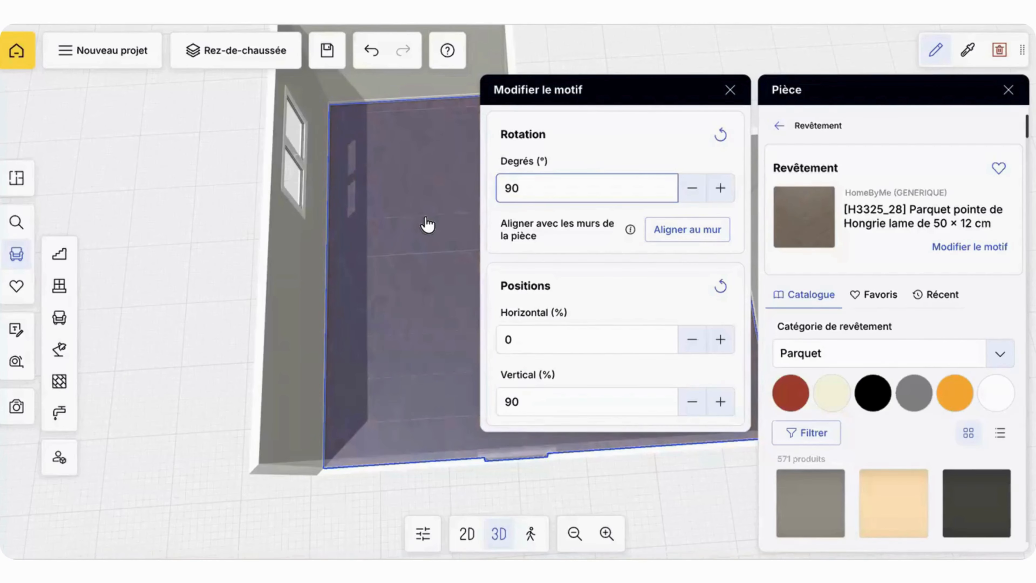
{"action": "left_click_drag", "start_coordinate": [429, 225], "coordinate": [478, 215]}
{"action": "double_click", "coordinate": [541, 188]}
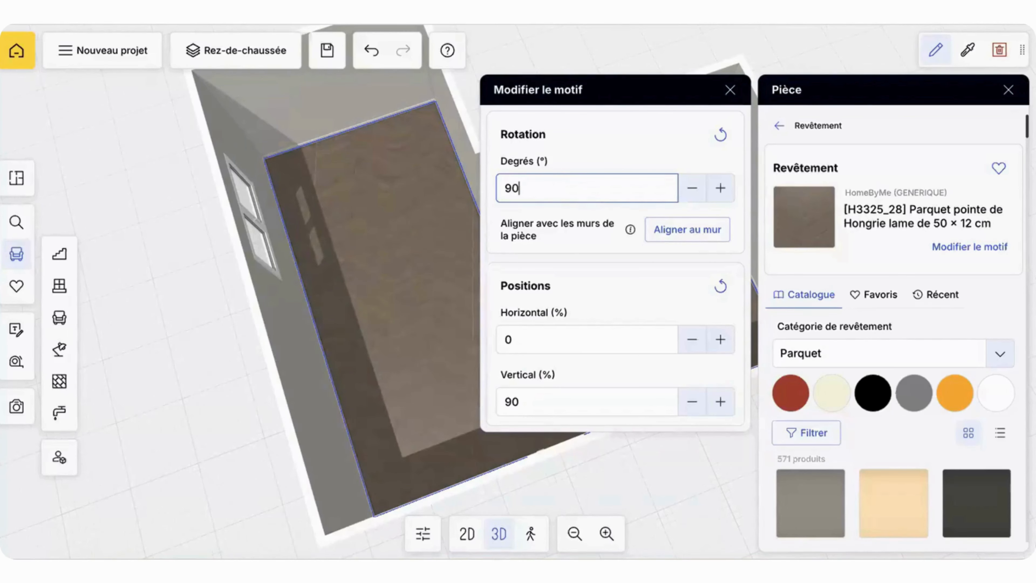
Step: Try a horizontal pattern position of 90 %, and set both the vertical and horizontal positions to 0 %
{"action": "left_click", "coordinate": [564, 338]}
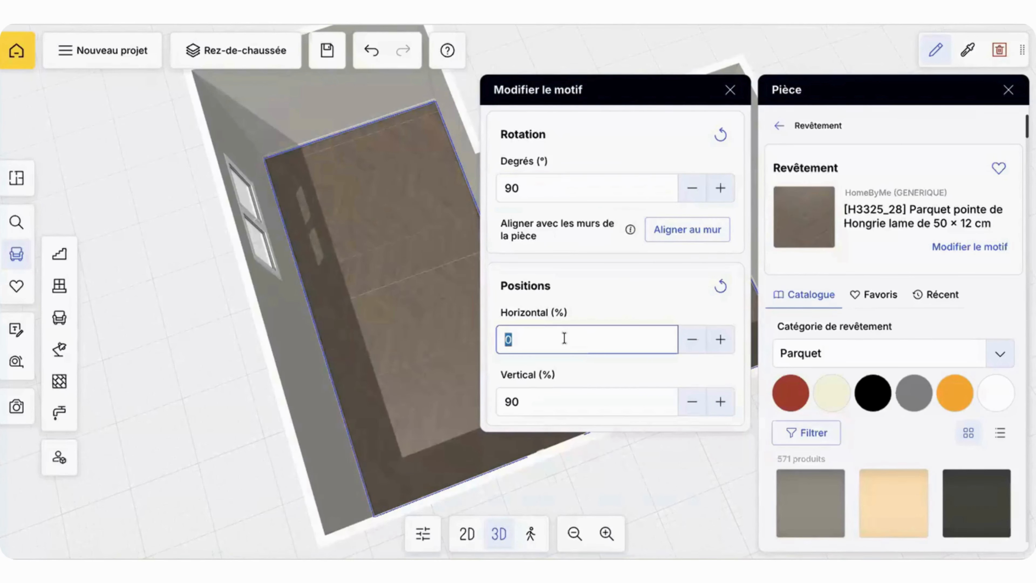
{"action": "type", "text": "90"}
{"action": "left_click", "coordinate": [551, 408]}
{"action": "type", "text": "0"}
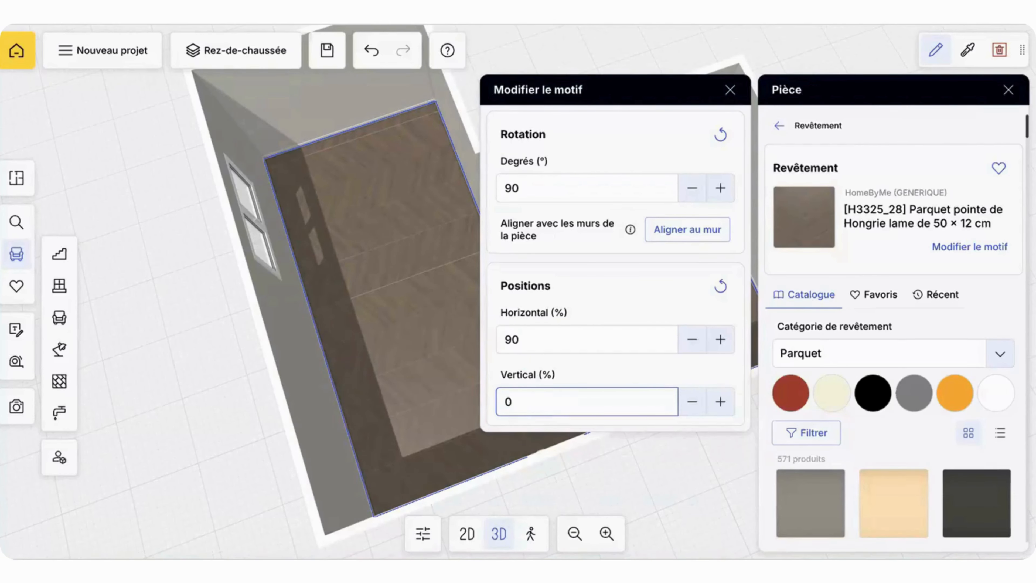
{"action": "left_click", "coordinate": [548, 340]}
{"action": "type", "text": "0"}
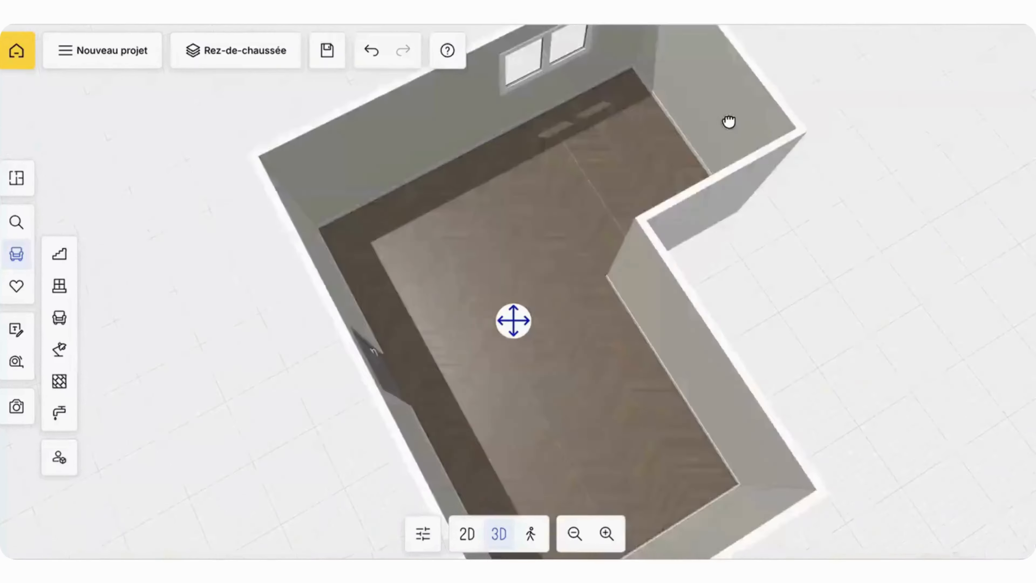
{"action": "left_click_drag", "start_coordinate": [728, 122], "coordinate": [854, 106]}
{"action": "left_click_drag", "start_coordinate": [515, 344], "coordinate": [493, 262]}
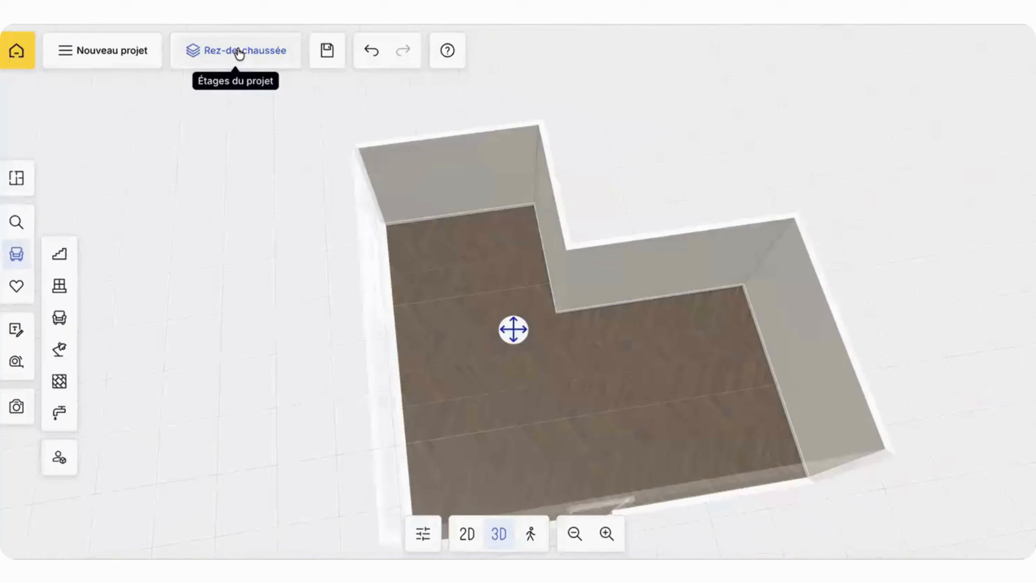
{"action": "left_click_drag", "start_coordinate": [556, 281], "coordinate": [680, 329]}
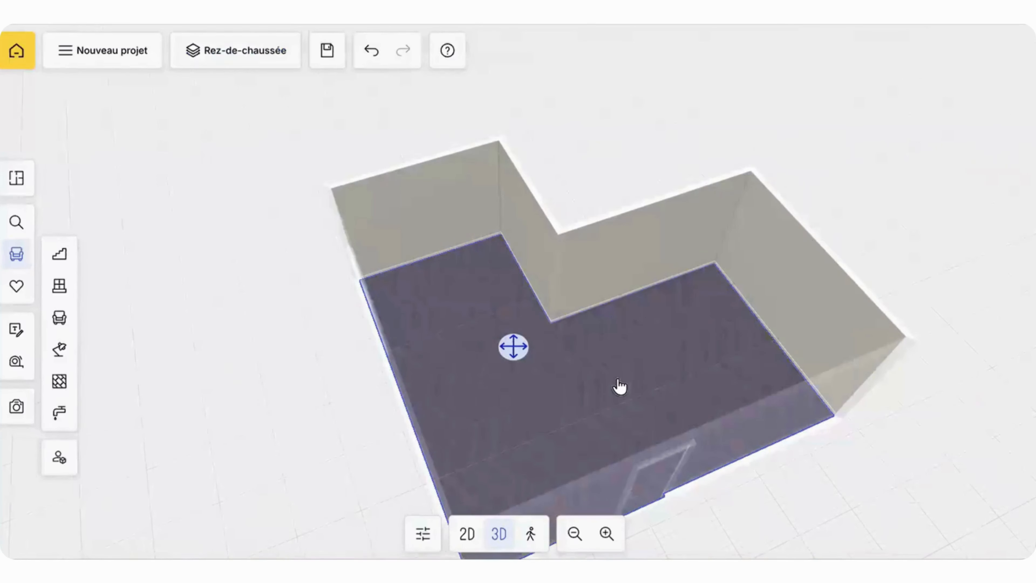
{"action": "left_click_drag", "start_coordinate": [619, 386], "coordinate": [417, 301]}
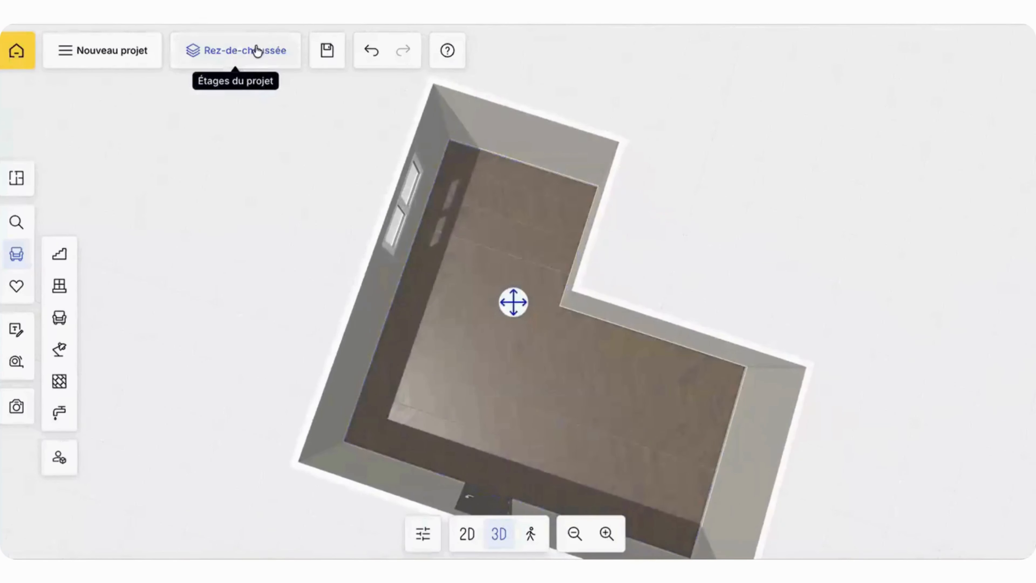
Step: Set the ceiling height (Hauteur sous plafond) of the Rez-de-chaussée floor to 245 cm and check the walls in the room
{"action": "left_click", "coordinate": [241, 53]}
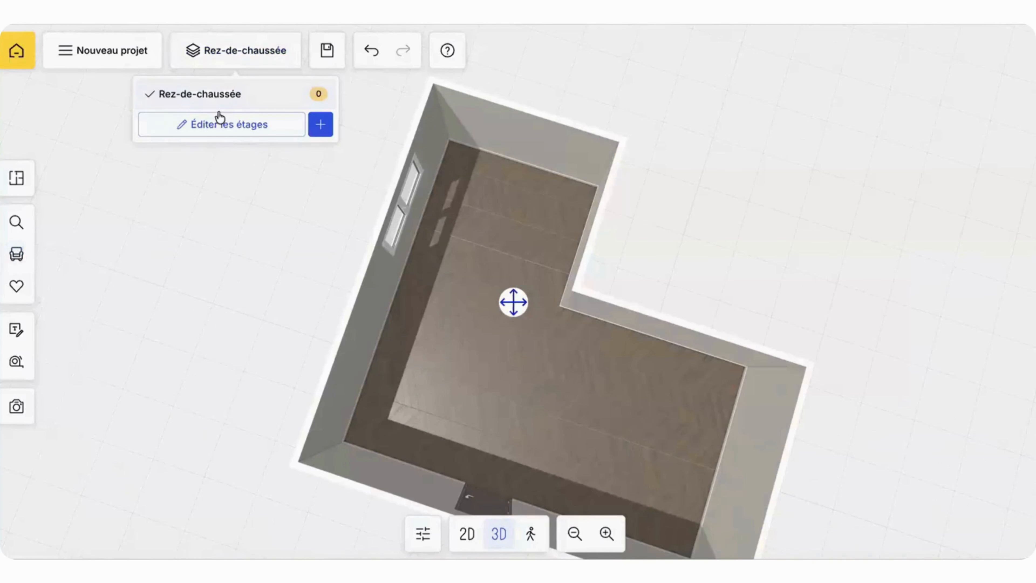
{"action": "left_click", "coordinate": [215, 124]}
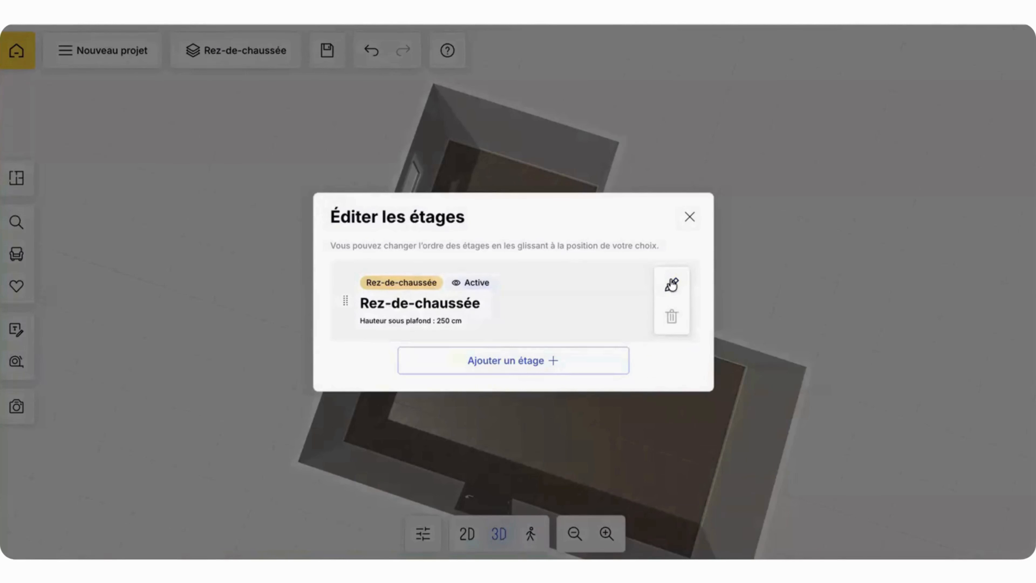
{"action": "left_click", "coordinate": [672, 284]}
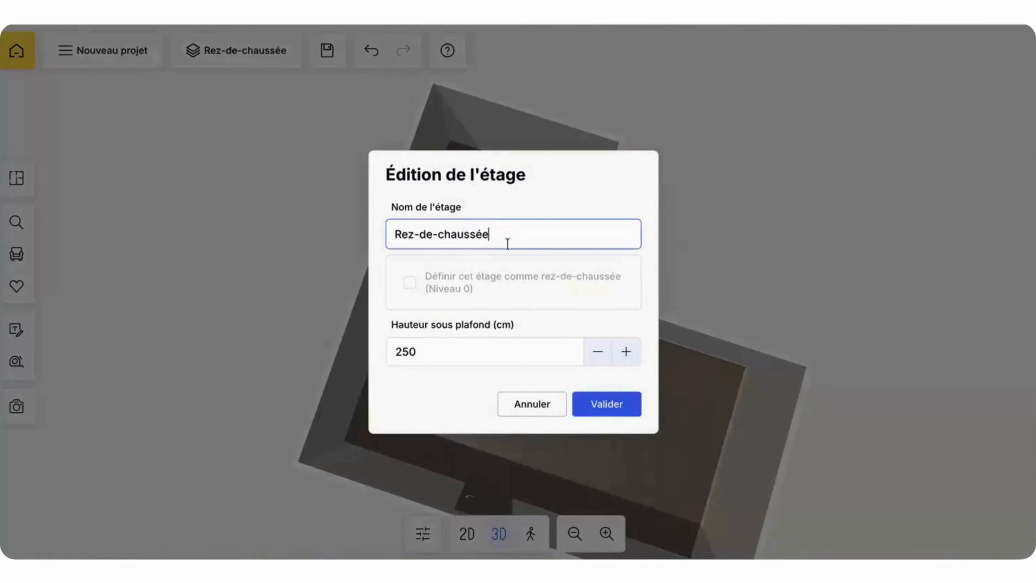
{"action": "left_click", "coordinate": [450, 358]}
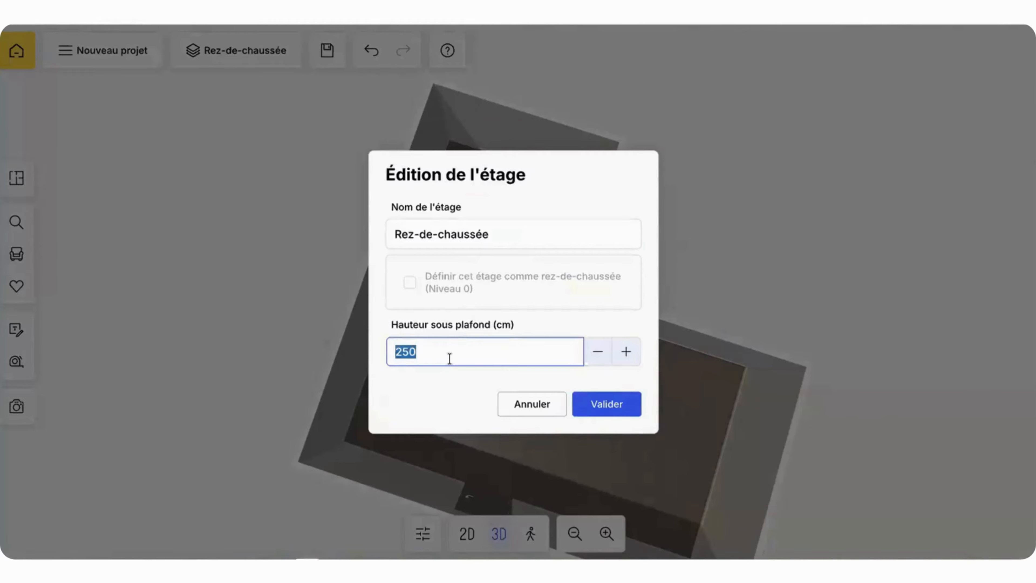
{"action": "type", "text": "245"}
{"action": "left_click", "coordinate": [605, 403]}
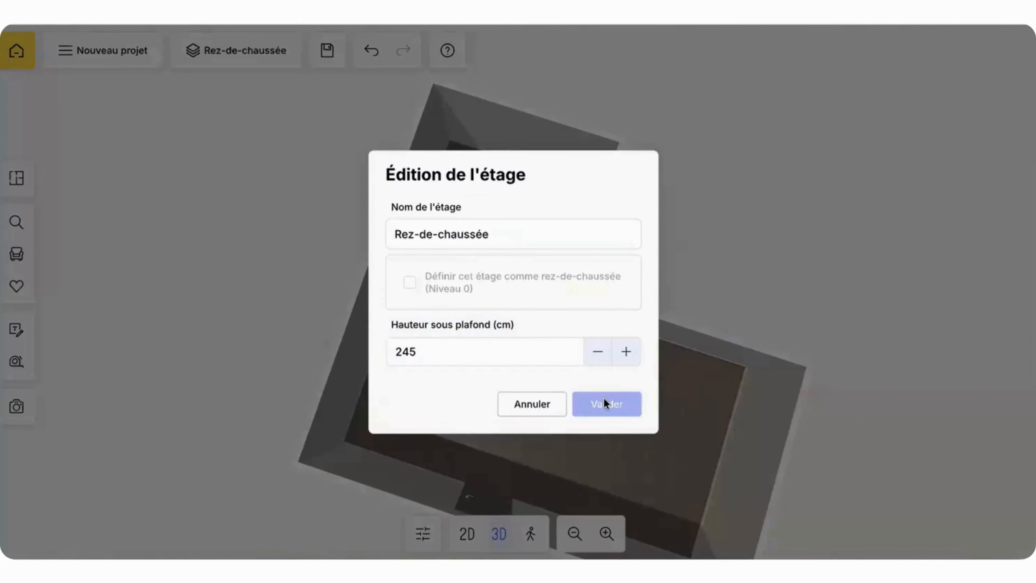
{"action": "left_click", "coordinate": [685, 220]}
{"action": "left_click_drag", "start_coordinate": [717, 127], "coordinate": [713, 209]}
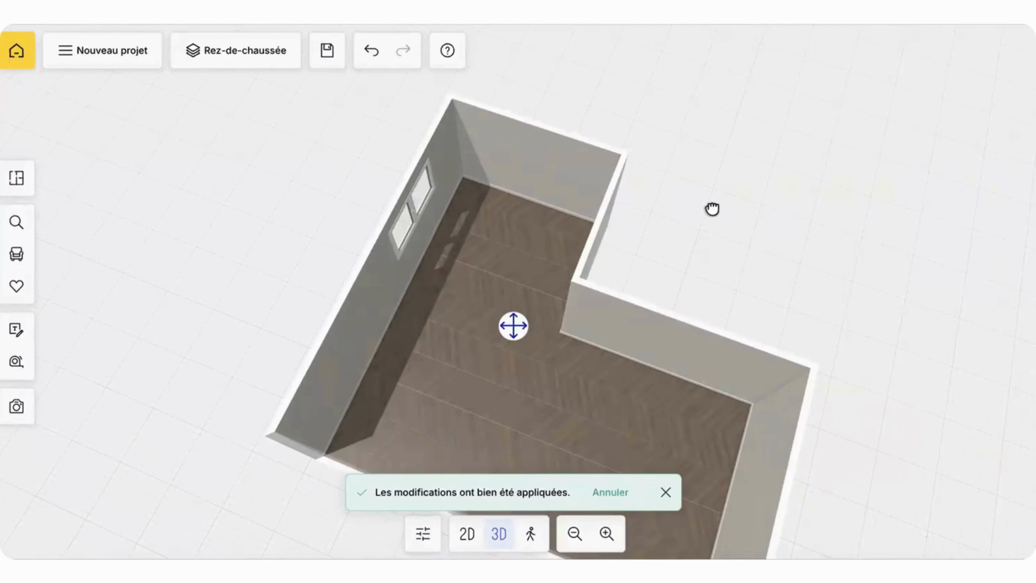
{"action": "mouse_move", "coordinate": [717, 208]}
{"action": "left_mouse_down"}
{"action": "mouse_move", "coordinate": [724, 199]}
{"action": "mouse_move", "coordinate": [715, 201]}
{"action": "left_mouse_up"}
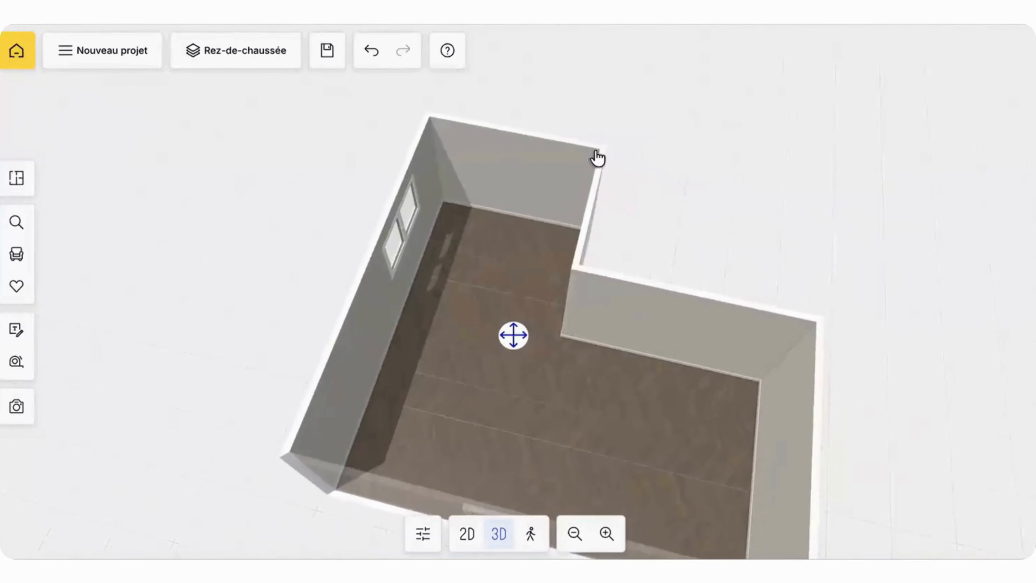
{"action": "left_click", "coordinate": [246, 52]}
{"action": "left_click", "coordinate": [247, 122]}
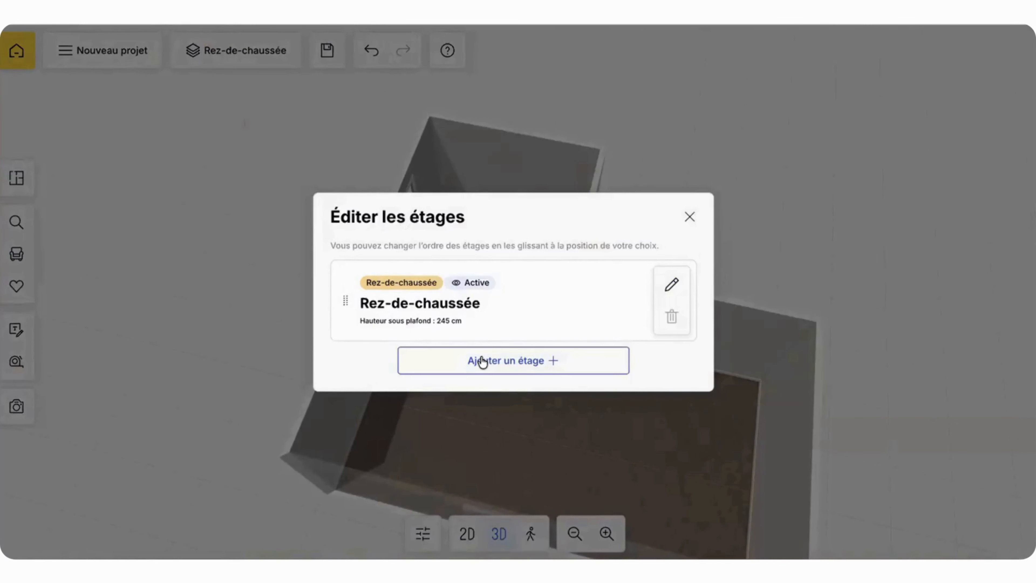
{"action": "left_click", "coordinate": [689, 217]}
Step: Start adding a new floor (Nouvel étage) to the project and open its name for editing
{"action": "left_click", "coordinate": [228, 55]}
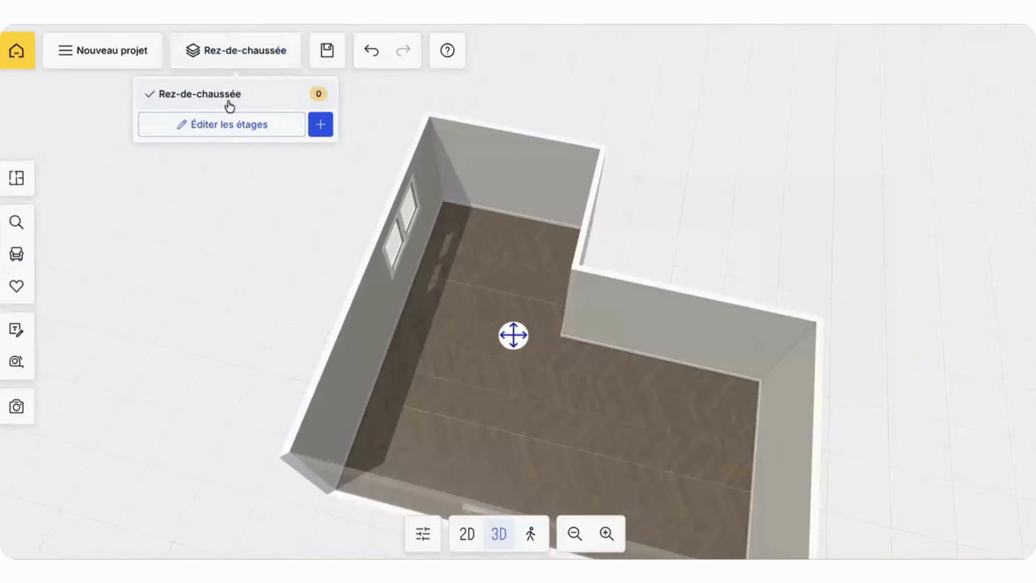
{"action": "left_click", "coordinate": [230, 125]}
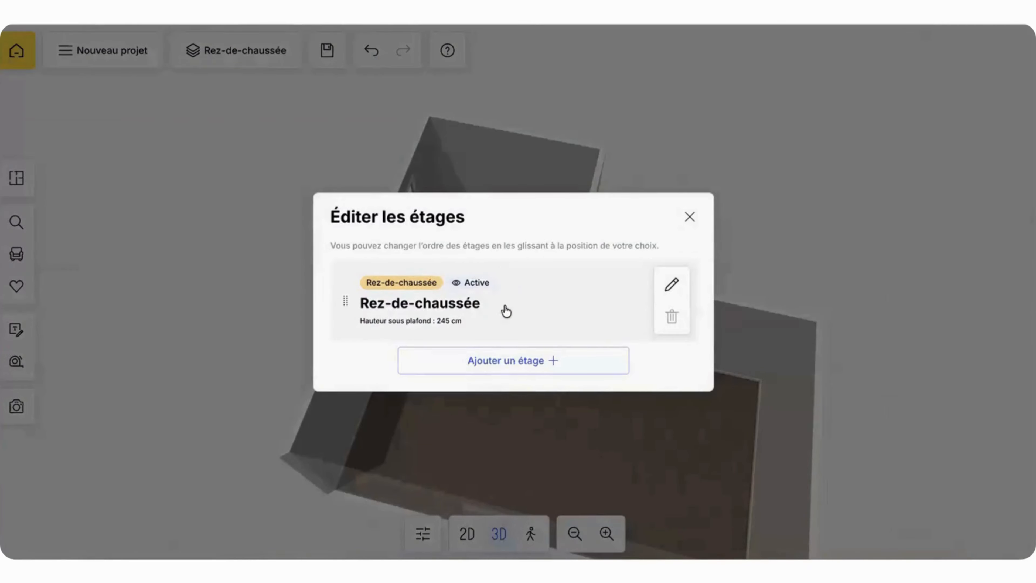
{"action": "left_click", "coordinate": [482, 368]}
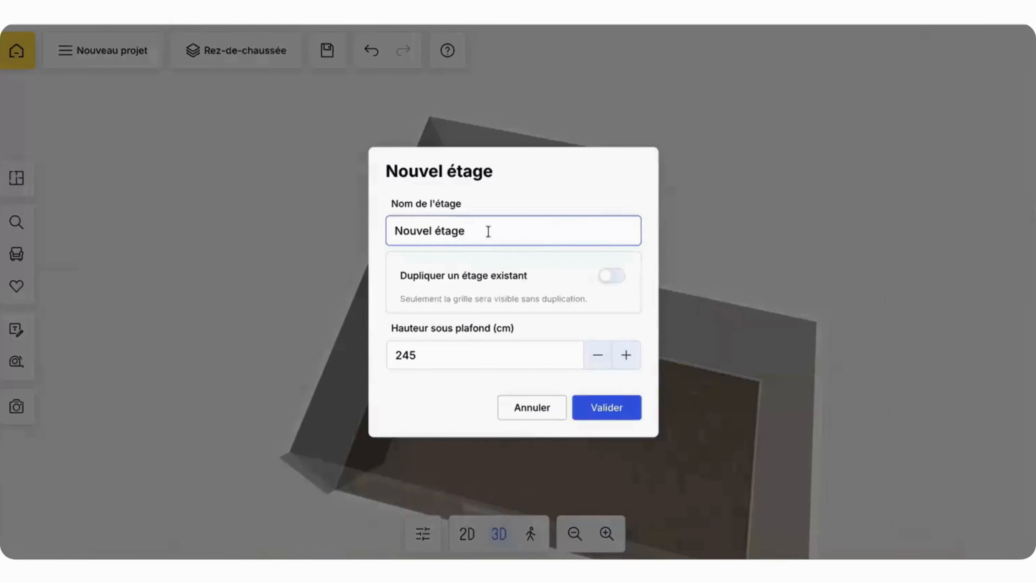
{"action": "left_click_drag", "start_coordinate": [488, 229], "coordinate": [342, 235]}
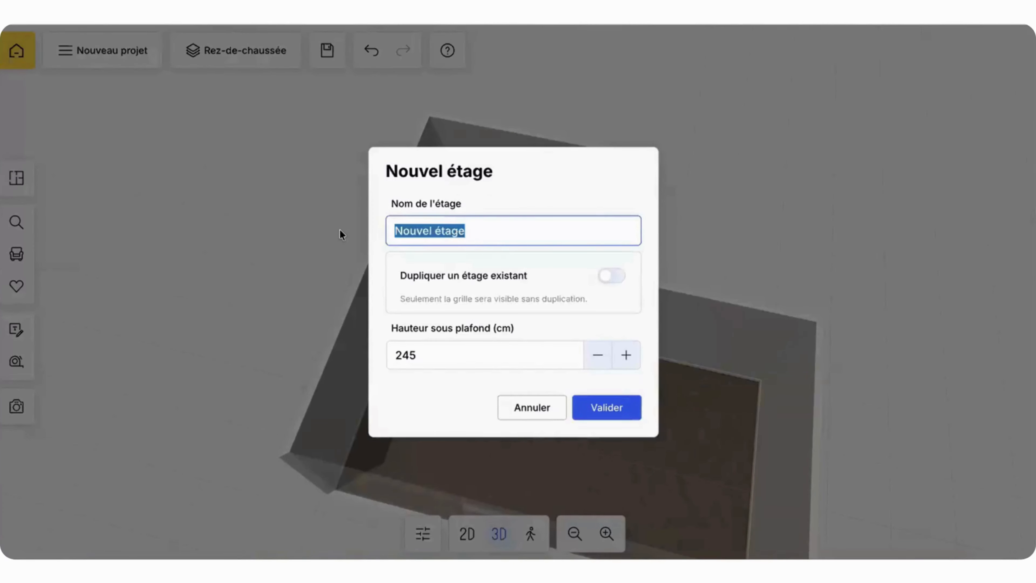
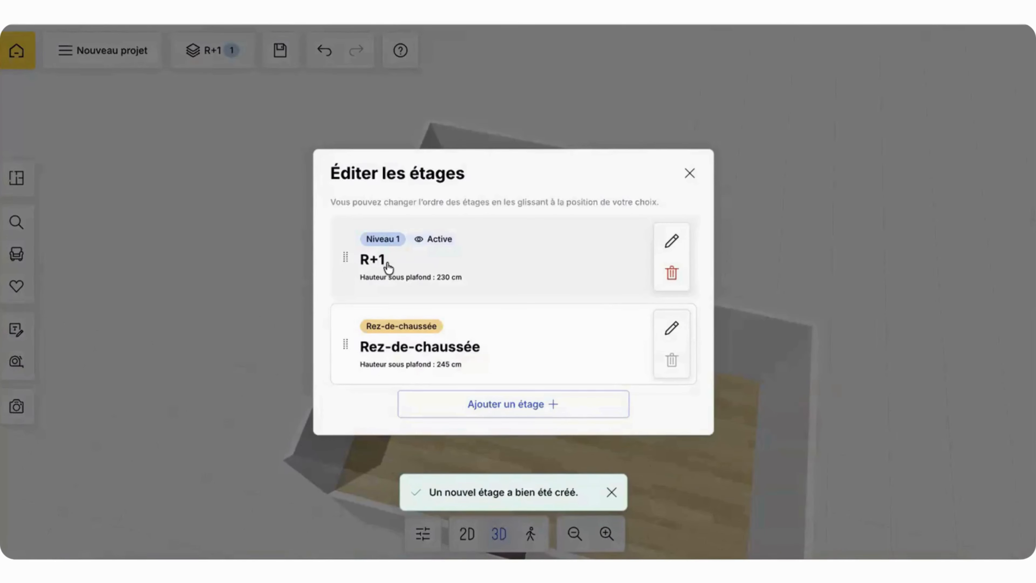
Step: Leave the floor editor, check the R+1 floor in 3D and make Rez-de-chaussée the active floor
{"action": "left_click", "coordinate": [690, 173]}
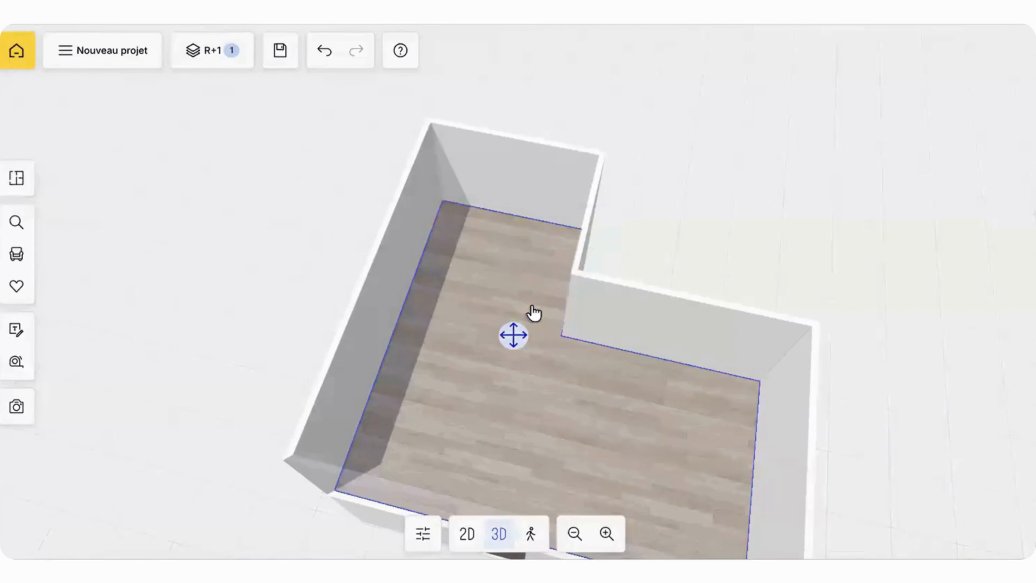
{"action": "mouse_move", "coordinate": [435, 253]}
{"action": "left_mouse_down"}
{"action": "mouse_move", "coordinate": [373, 250]}
{"action": "mouse_move", "coordinate": [446, 241]}
{"action": "left_mouse_up"}
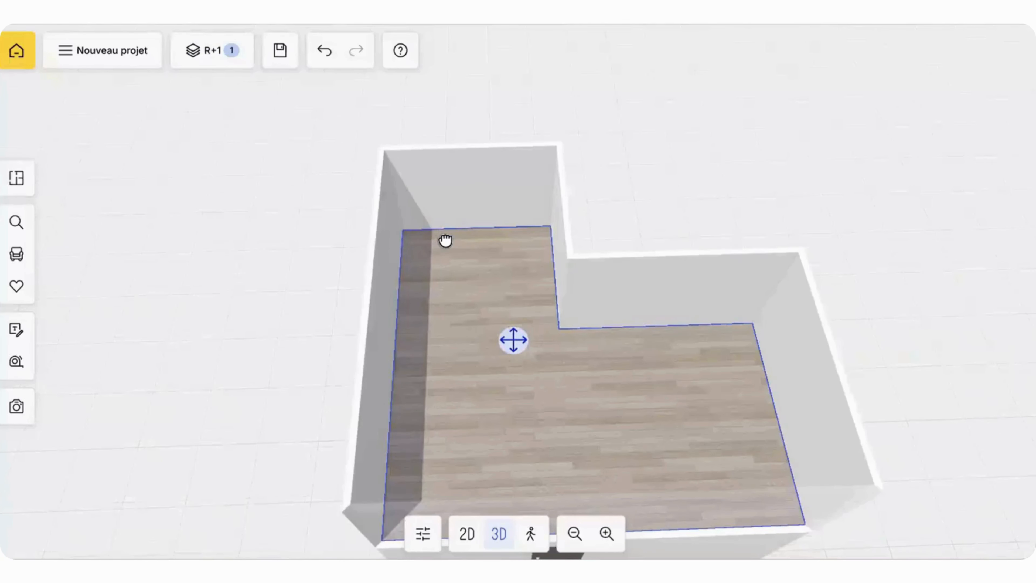
{"action": "left_click_drag", "start_coordinate": [428, 232], "coordinate": [481, 203]}
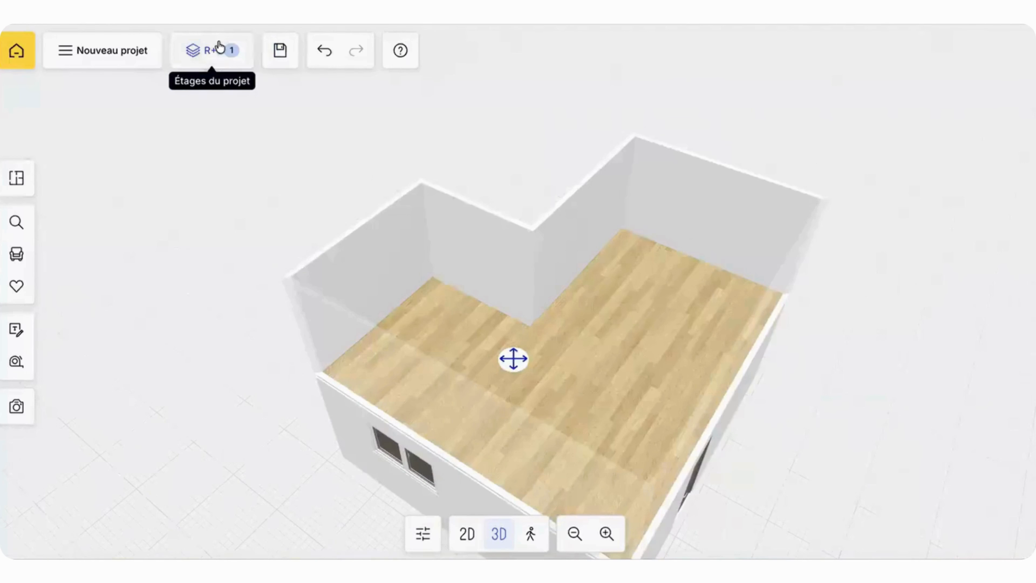
{"action": "left_click", "coordinate": [219, 47]}
{"action": "left_click", "coordinate": [182, 128]}
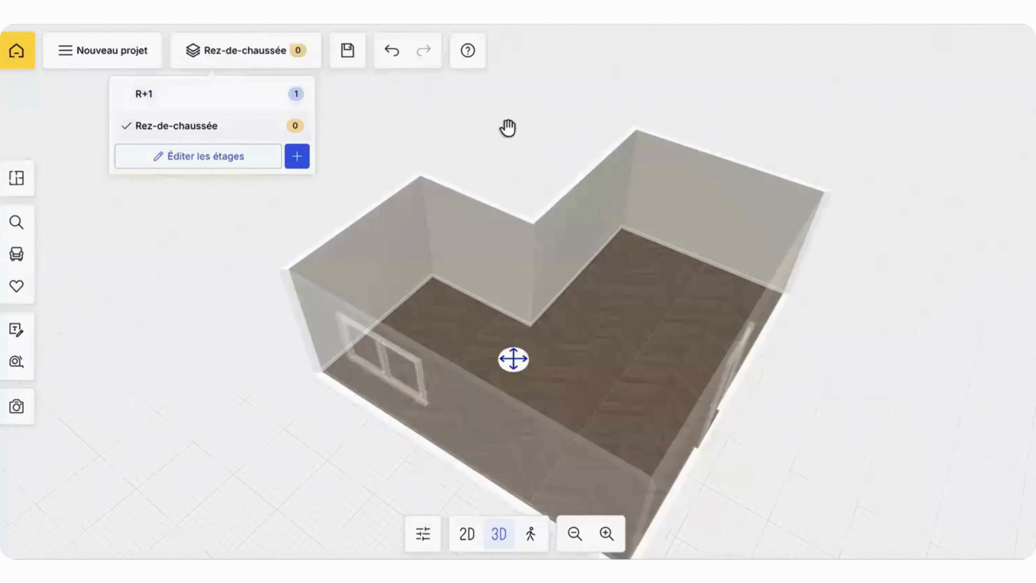
{"action": "left_click", "coordinate": [560, 148]}
{"action": "left_click_drag", "start_coordinate": [559, 148], "coordinate": [513, 123]}
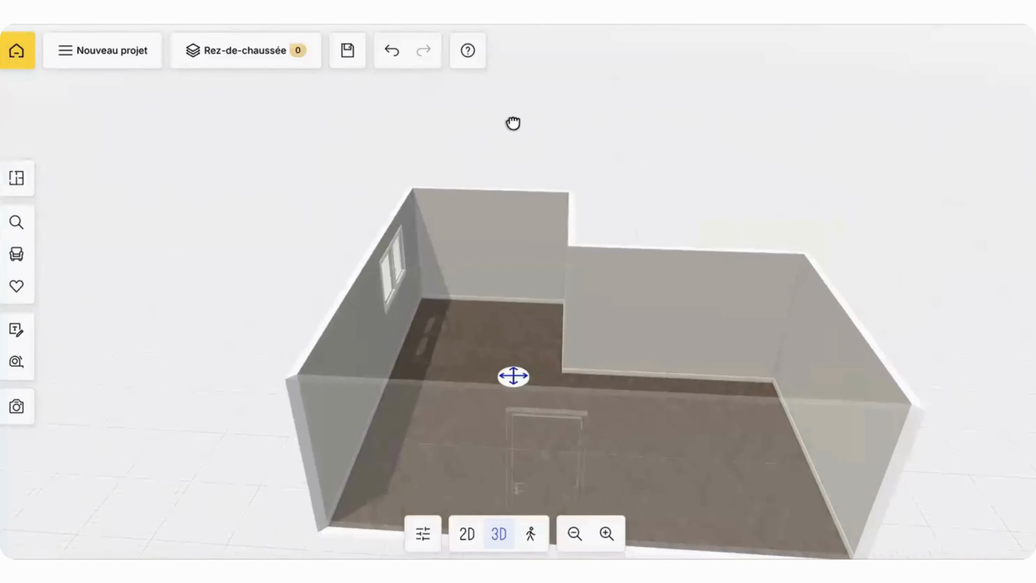
Step: Move the R+1 floor below Rez-de-chaussée in the floor order and check the building from outside
{"action": "left_click", "coordinate": [262, 51]}
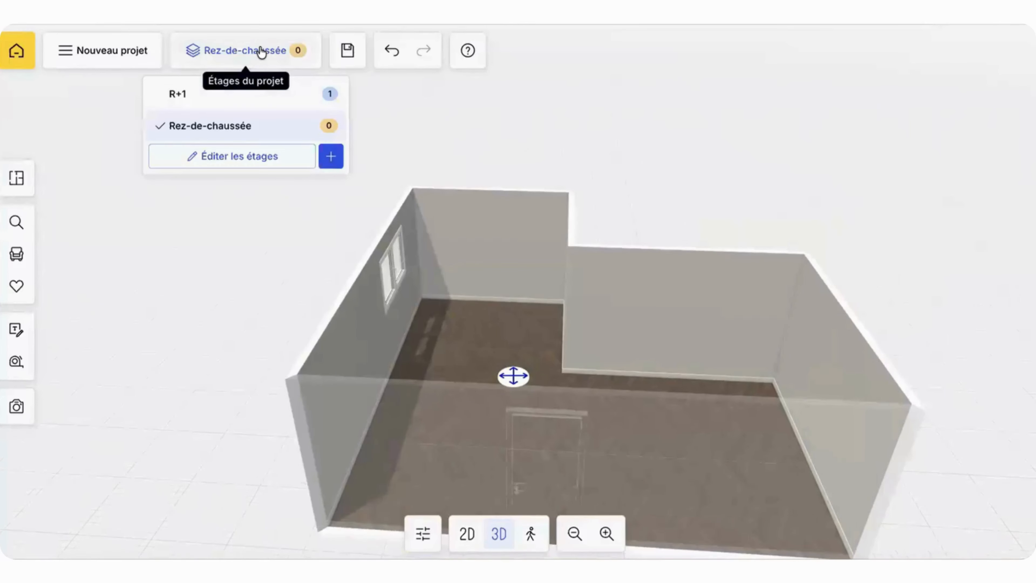
{"action": "left_click", "coordinate": [226, 158]}
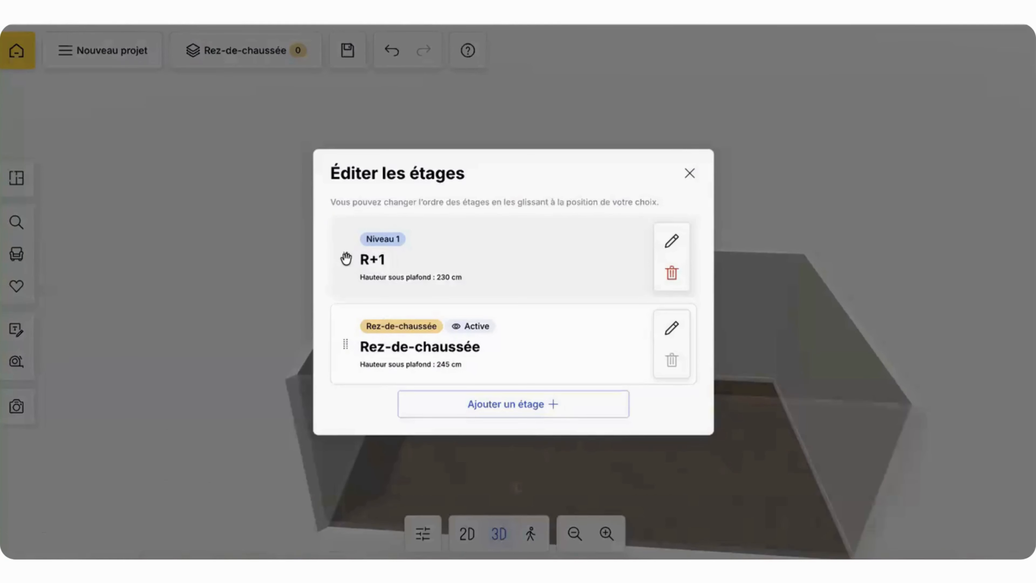
{"action": "left_click_drag", "start_coordinate": [345, 259], "coordinate": [344, 339]}
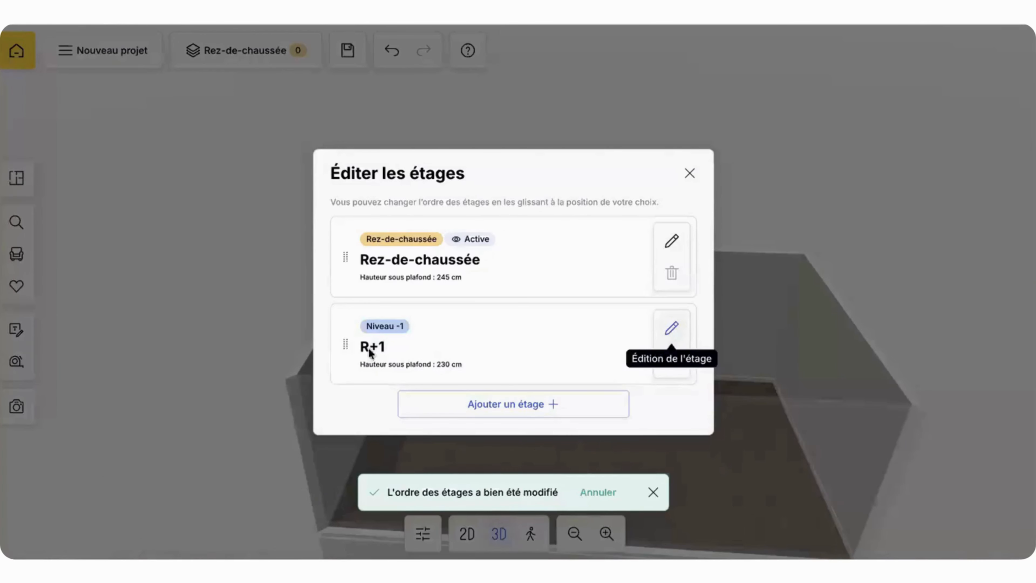
{"action": "left_click", "coordinate": [689, 173]}
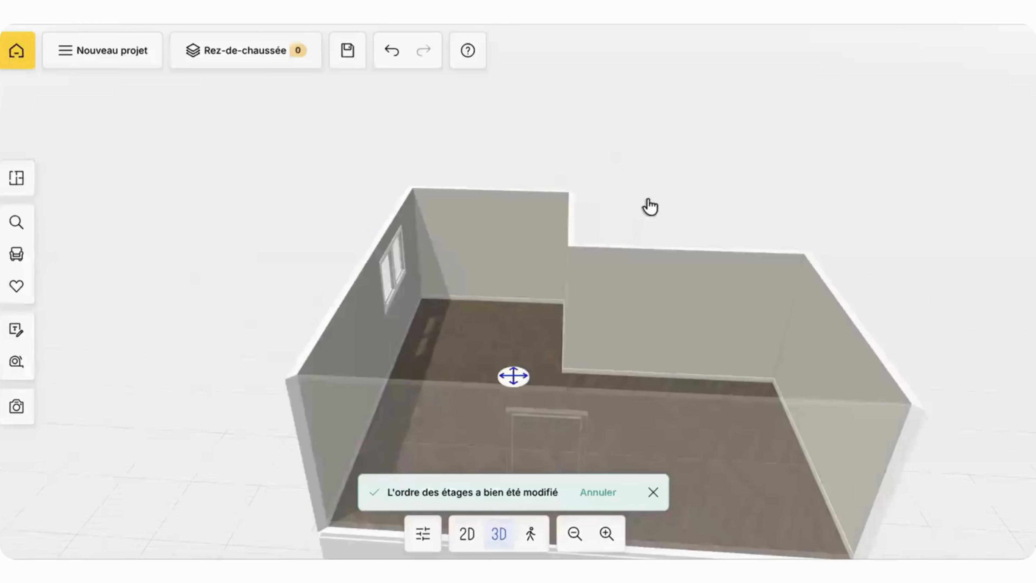
{"action": "left_click_drag", "start_coordinate": [283, 401], "coordinate": [449, 418]}
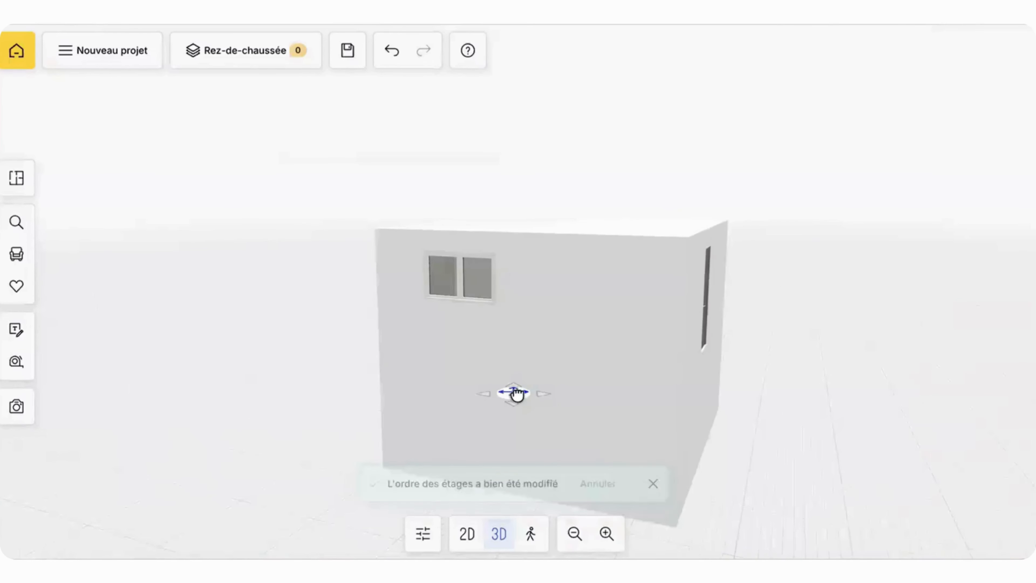
{"action": "left_click_drag", "start_coordinate": [518, 393], "coordinate": [557, 345]}
Step: Move the R+1 floor back above Rez-de-chaussée and check the stacked floors and the ground-floor room in 3D
{"action": "left_click", "coordinate": [248, 61]}
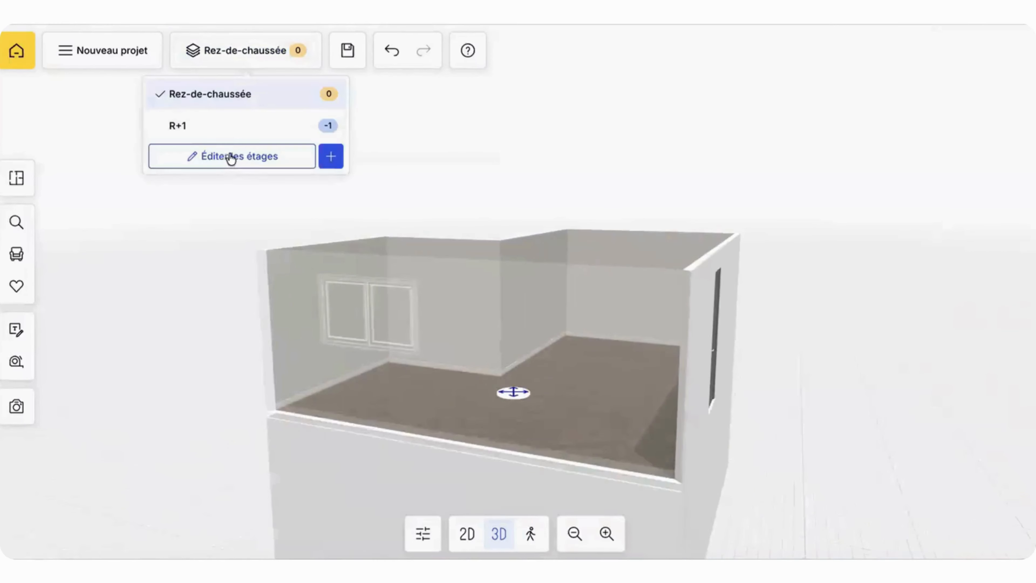
{"action": "left_click", "coordinate": [238, 157]}
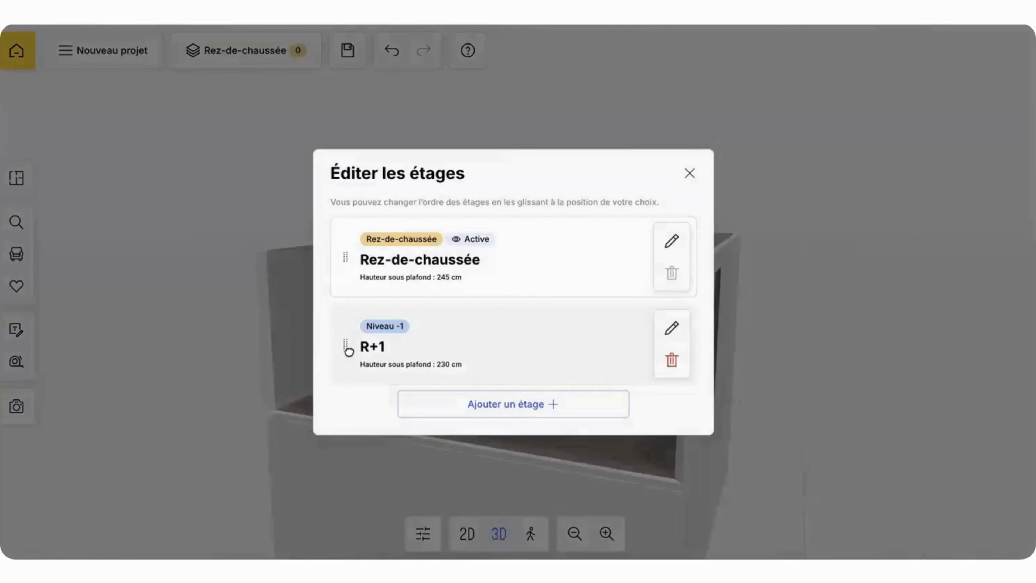
{"action": "left_click_drag", "start_coordinate": [349, 352], "coordinate": [355, 250]}
{"action": "left_click", "coordinate": [689, 173]}
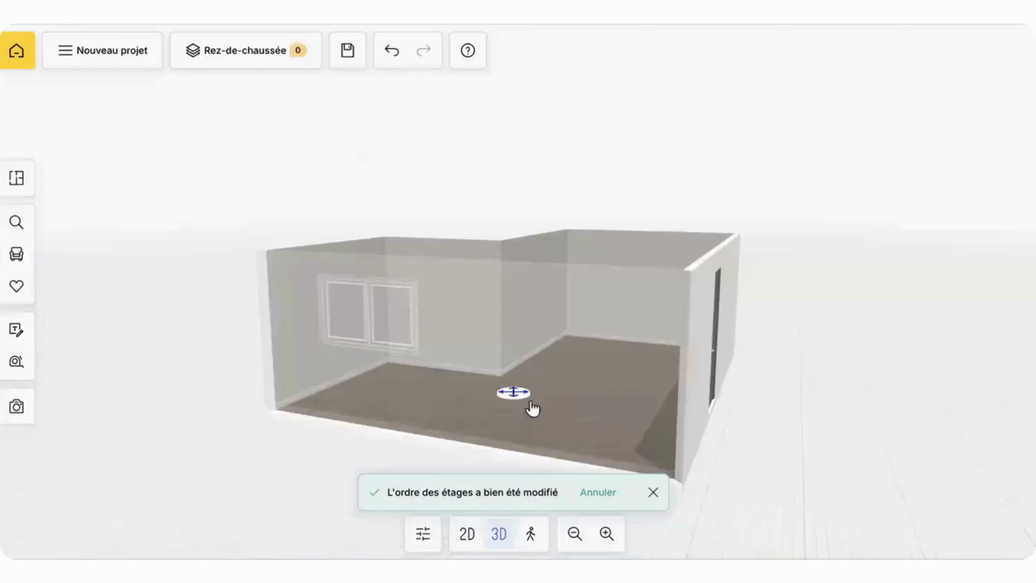
{"action": "left_click_drag", "start_coordinate": [515, 391], "coordinate": [417, 457]}
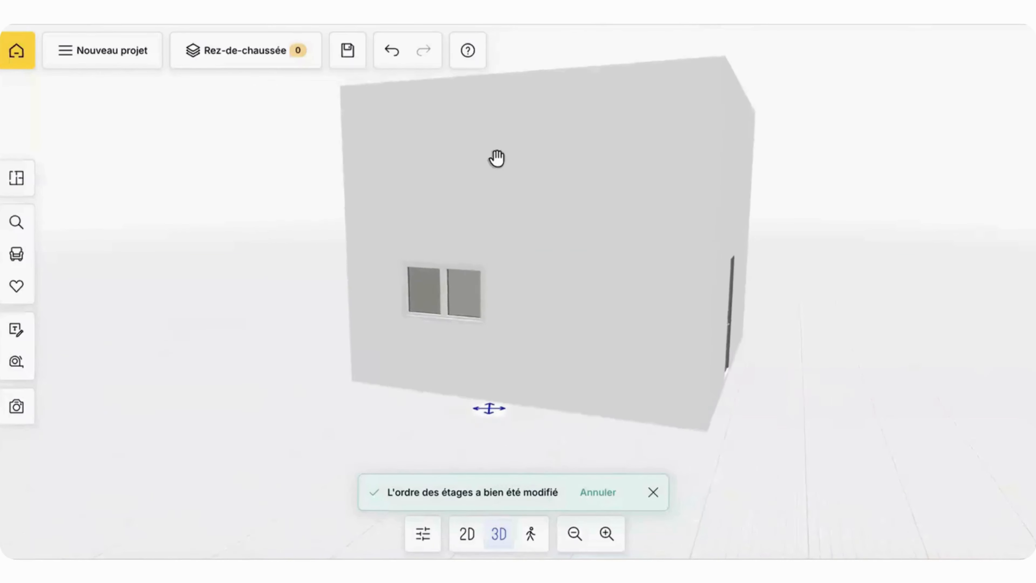
{"action": "left_click_drag", "start_coordinate": [524, 389], "coordinate": [622, 347]}
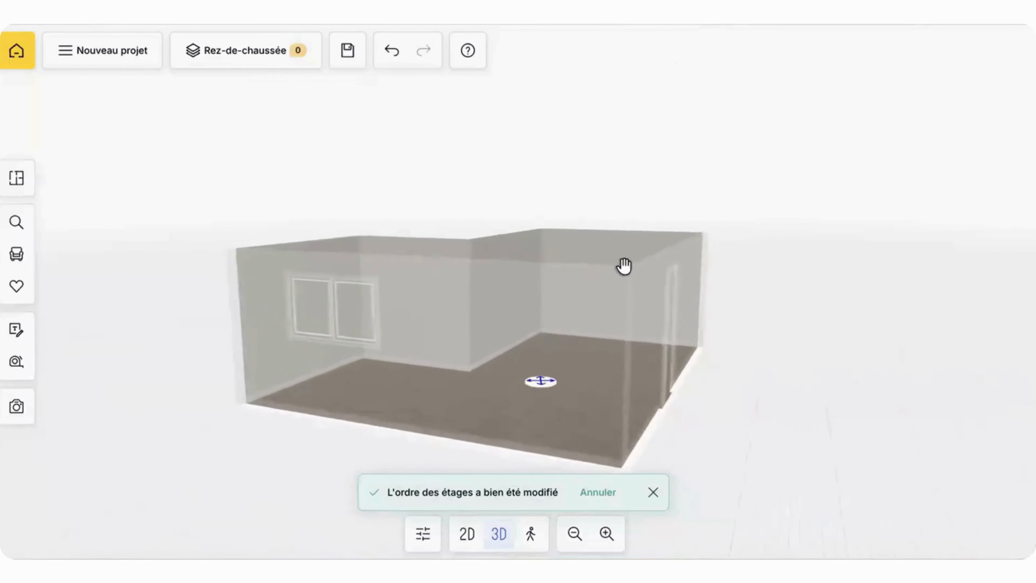
{"action": "left_click_drag", "start_coordinate": [624, 266], "coordinate": [615, 278]}
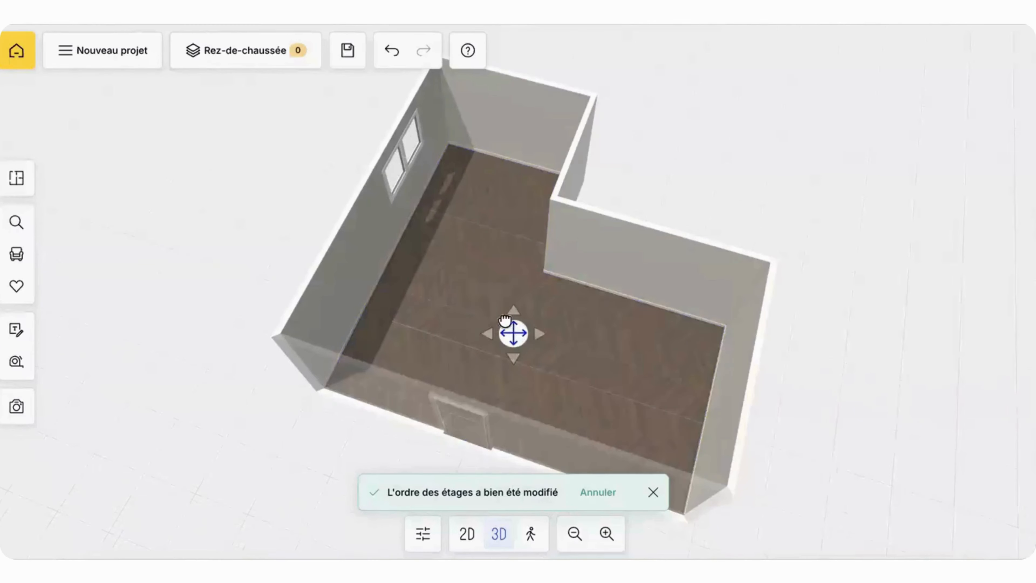
{"action": "left_click_drag", "start_coordinate": [514, 338], "coordinate": [490, 288]}
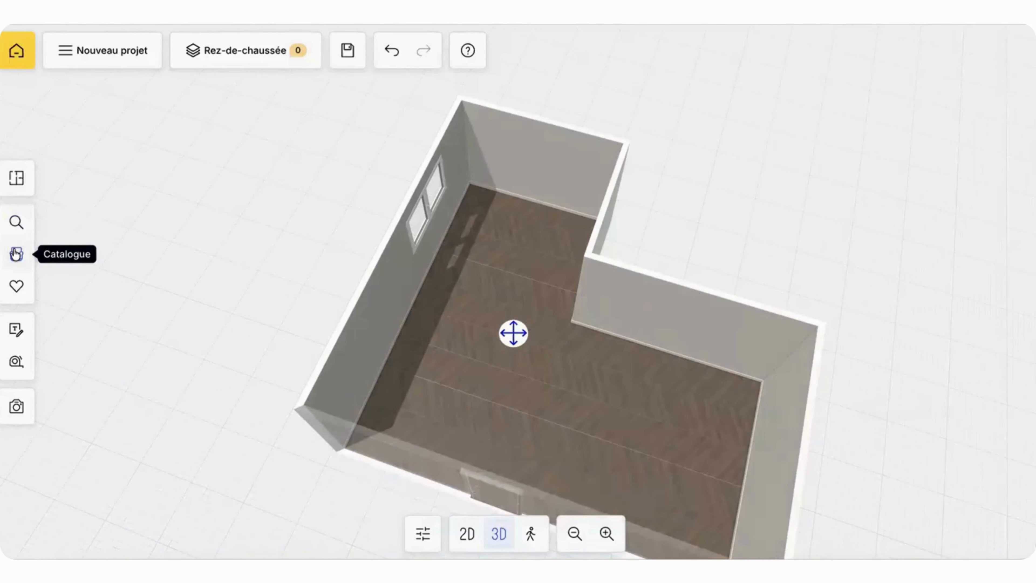
Step: Search the furniture catalogue for the PLUM LIVING brand and browse its products
{"action": "left_click", "coordinate": [16, 254]}
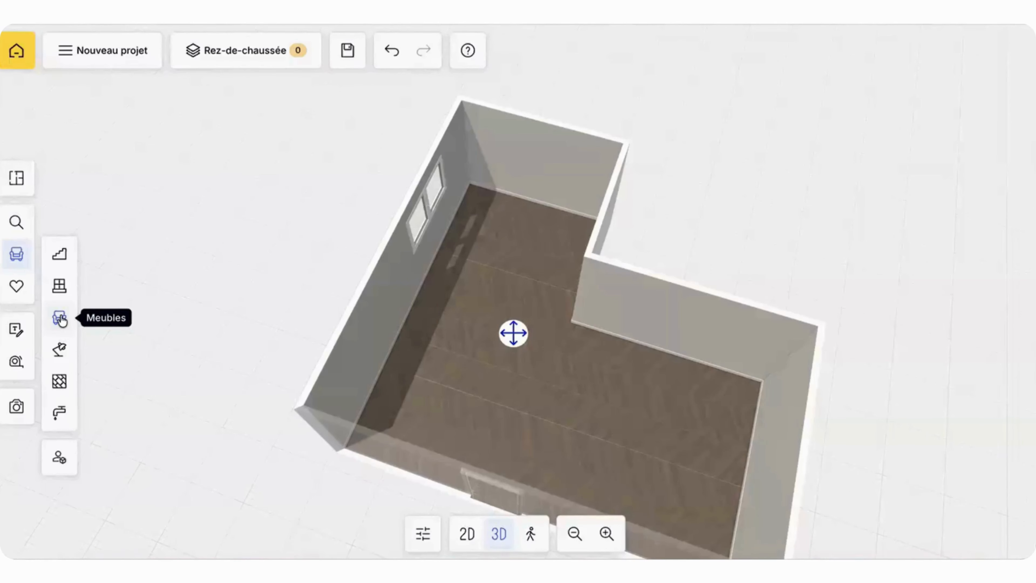
{"action": "left_click", "coordinate": [61, 317]}
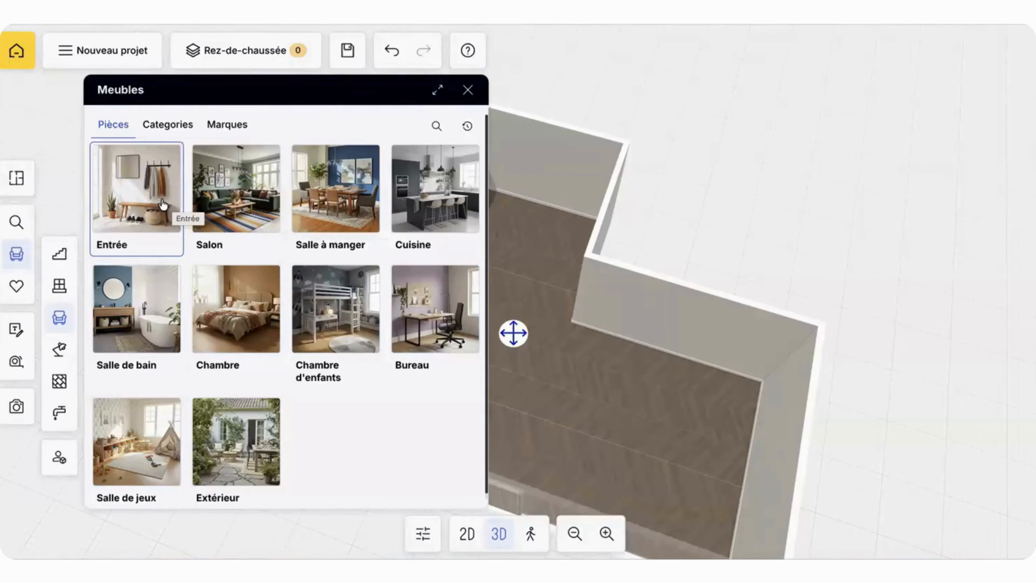
{"action": "left_click", "coordinate": [436, 125]}
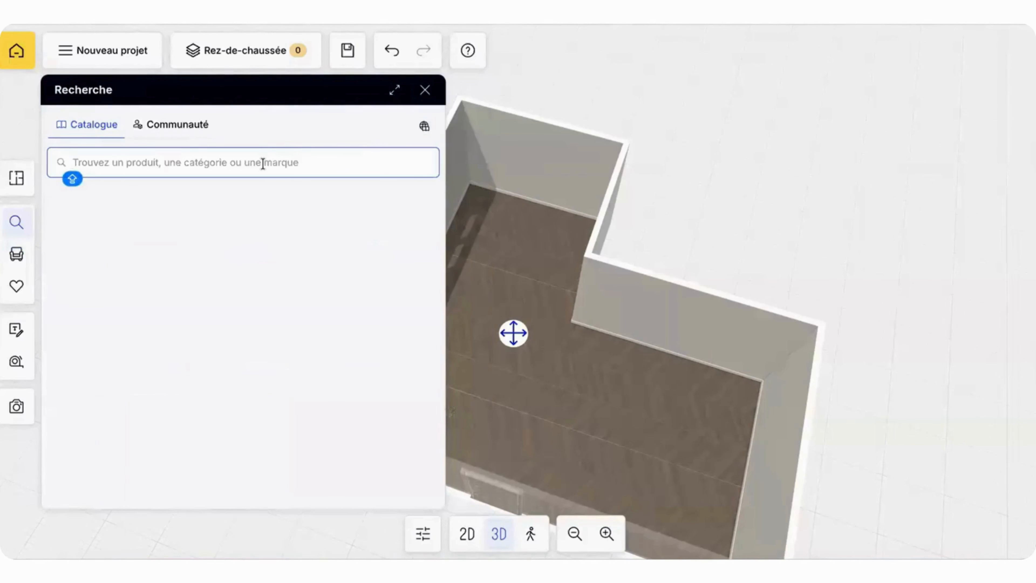
{"action": "type", "text": "PLUM"}
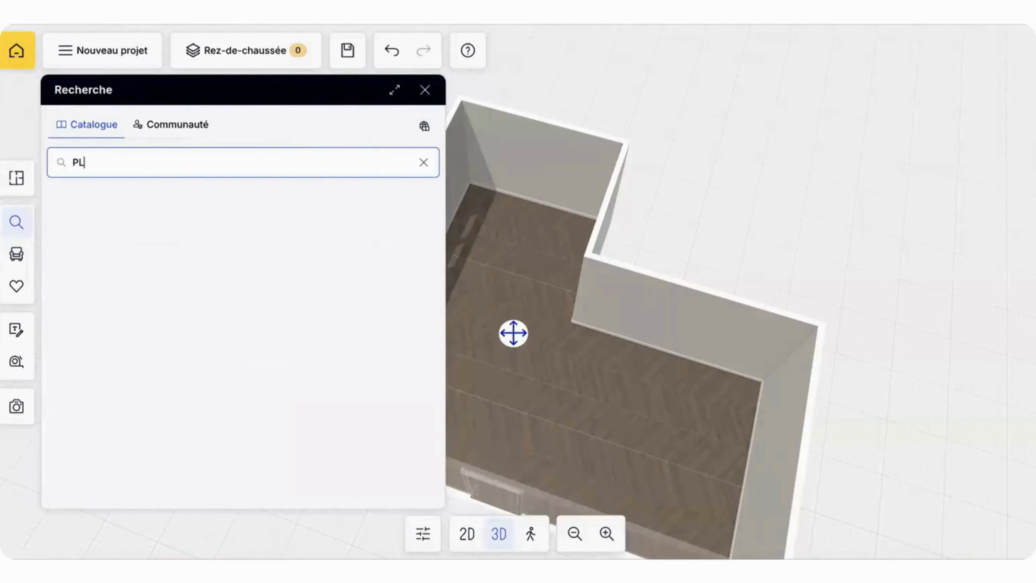
{"action": "left_click", "coordinate": [191, 247]}
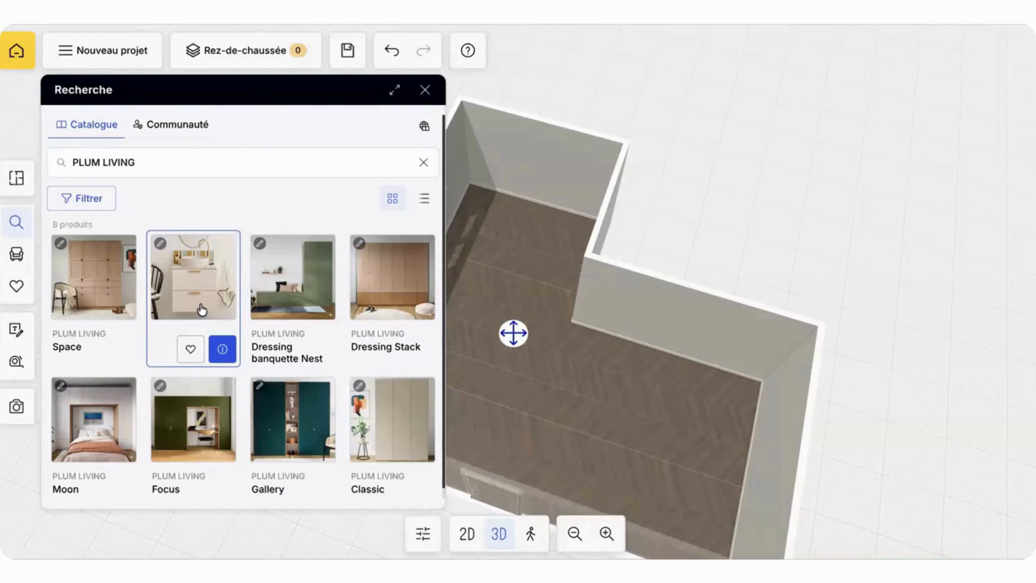
{"action": "scroll", "coordinate": [201, 309], "scroll_direction": "down", "scroll_amount": 1}
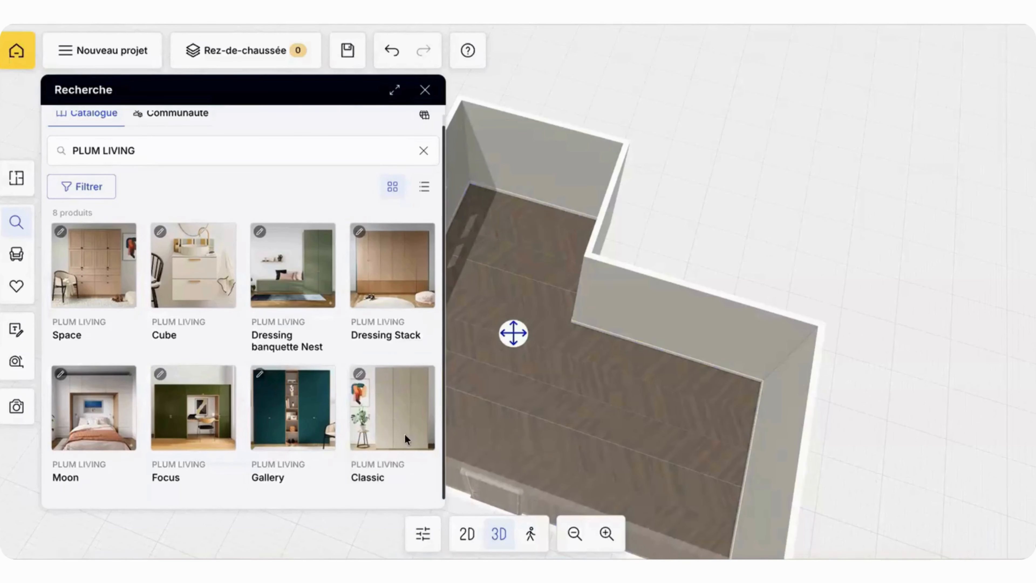
Step: Add the PLUM LIVING Classic wardrobe to the room and stand it side-on against the window wall
{"action": "left_click_drag", "start_coordinate": [402, 405], "coordinate": [414, 371]}
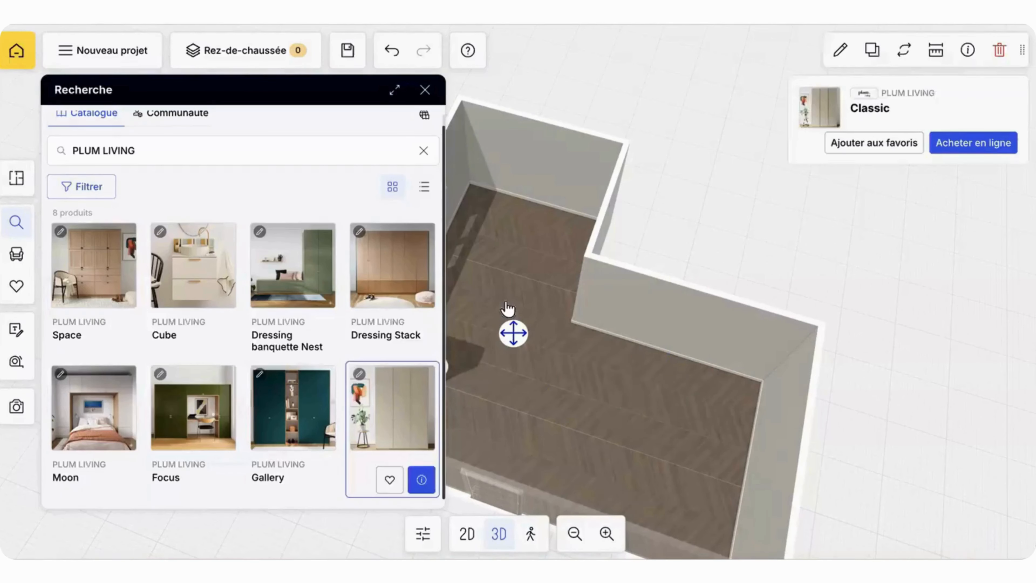
{"action": "left_click", "coordinate": [426, 90]}
{"action": "left_click_drag", "start_coordinate": [513, 192], "coordinate": [445, 193]}
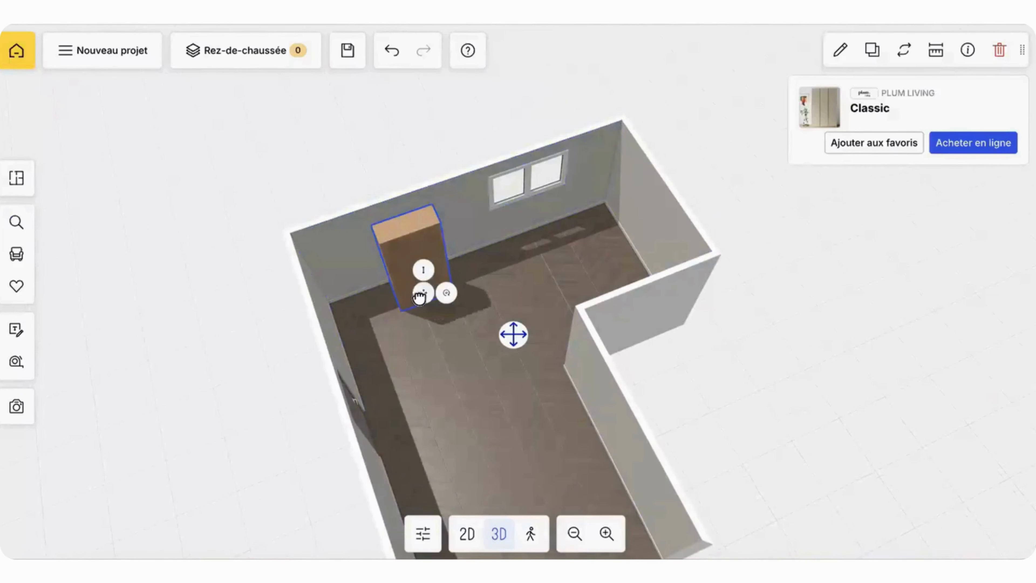
{"action": "left_click_drag", "start_coordinate": [420, 297], "coordinate": [442, 308]}
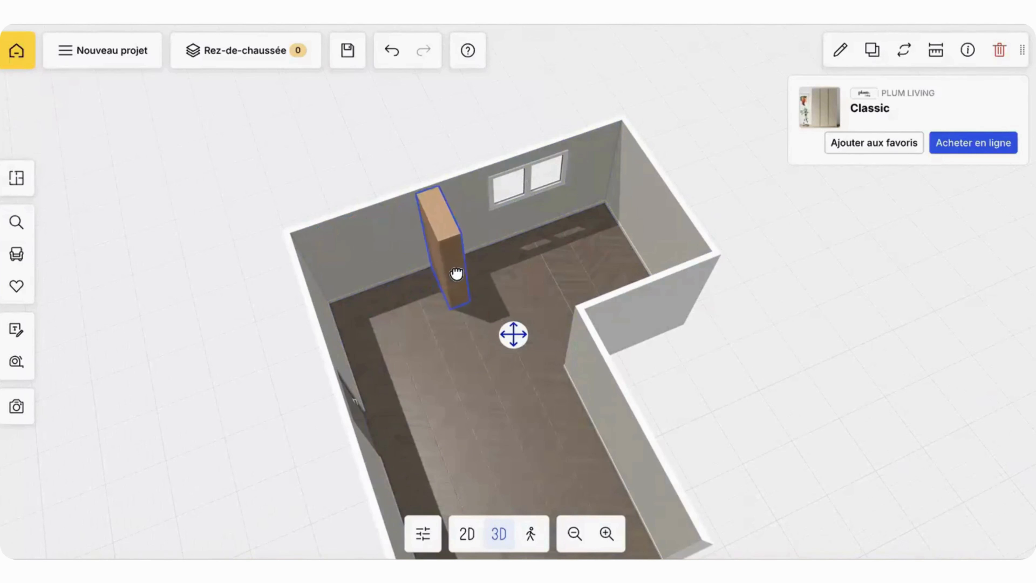
{"action": "left_click_drag", "start_coordinate": [457, 273], "coordinate": [457, 273]}
{"action": "left_click_drag", "start_coordinate": [352, 209], "coordinate": [439, 364]}
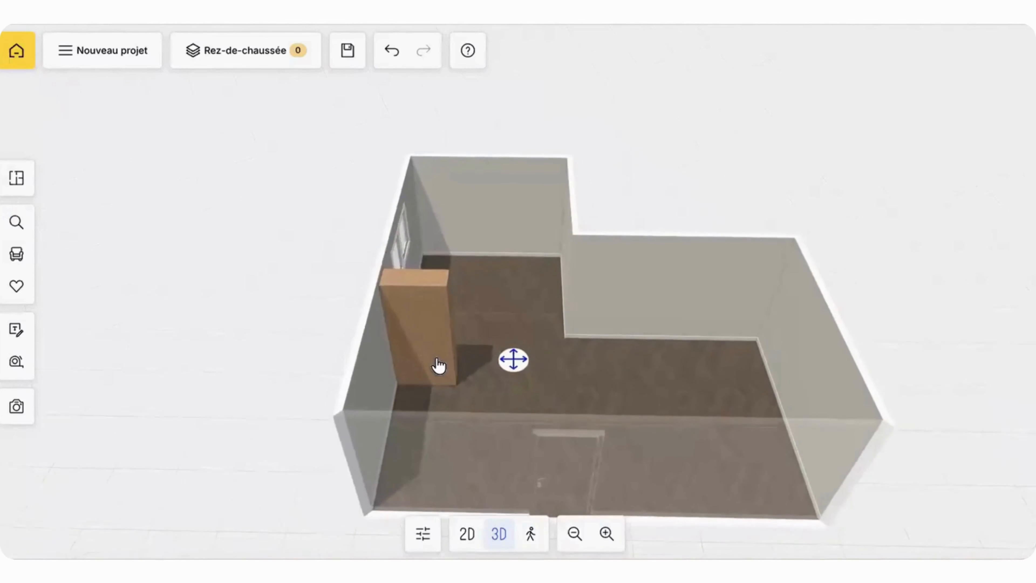
Step: Open the Classic wardrobe's configuration and set its height (Hauteur) to 2010
{"action": "left_click", "coordinate": [440, 365]}
{"action": "left_click", "coordinate": [840, 50]}
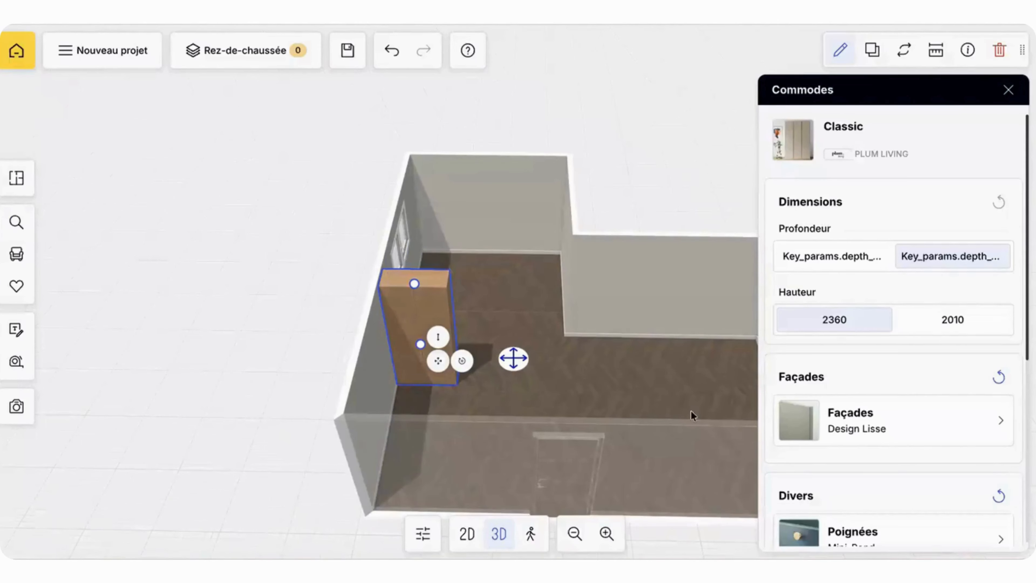
{"action": "left_click_drag", "start_coordinate": [655, 394], "coordinate": [646, 385]}
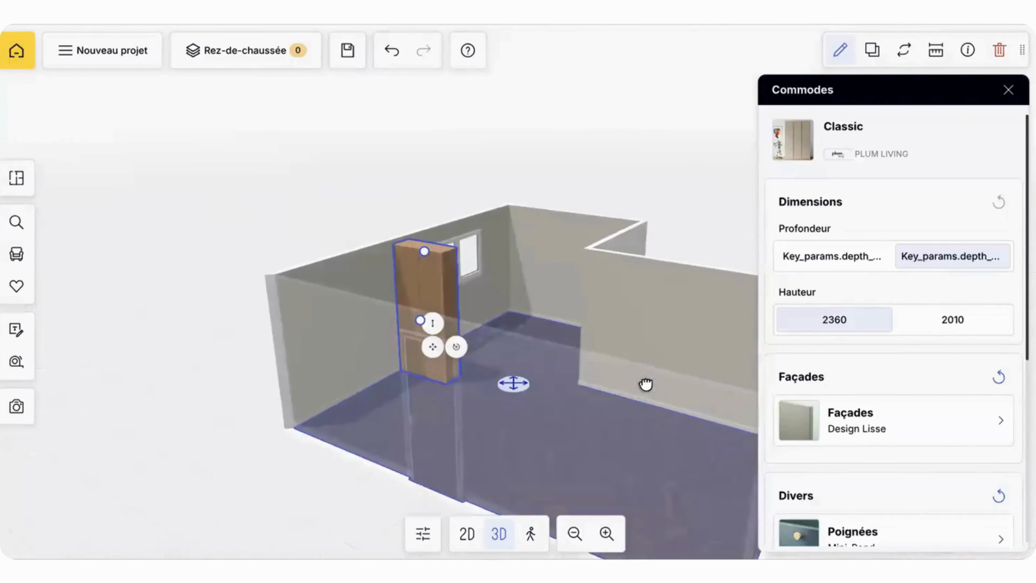
{"action": "left_click", "coordinate": [934, 332]}
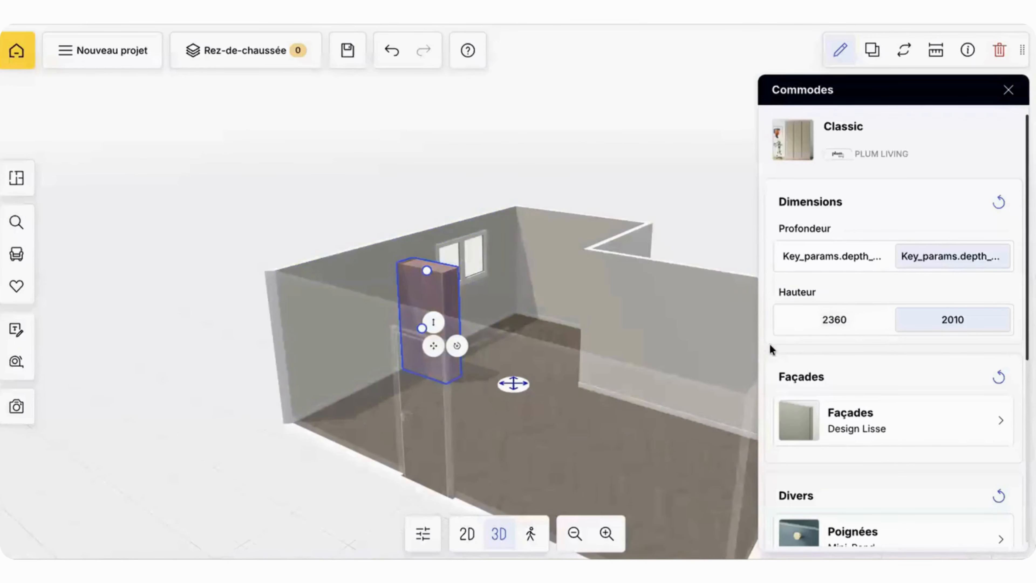
Step: Change the wardrobe's fronts (Façades) to the arched Design Cannage model and inspect the doors up close
{"action": "left_click", "coordinate": [854, 424]}
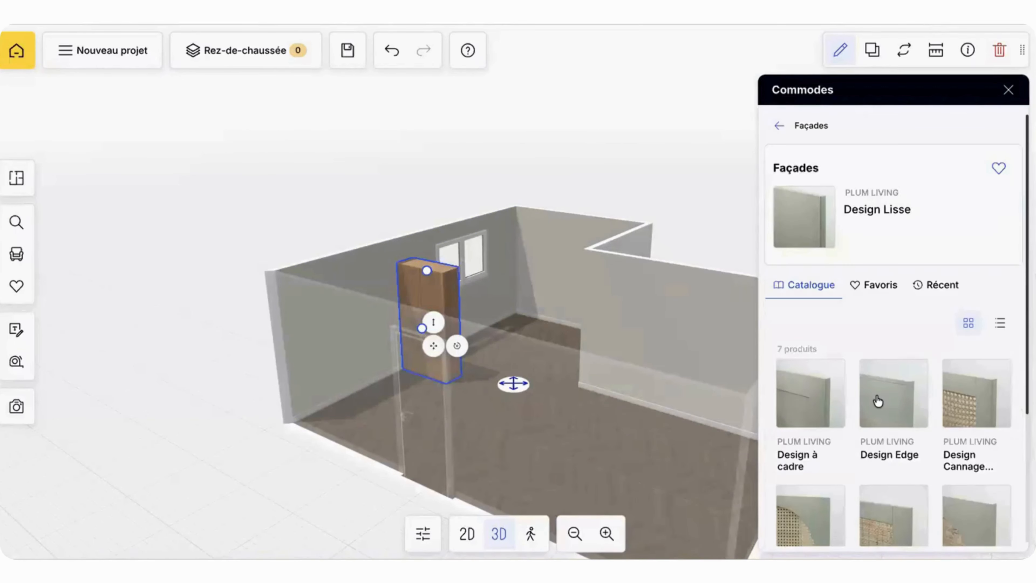
{"action": "scroll", "coordinate": [878, 402], "scroll_direction": "down", "scroll_amount": 5}
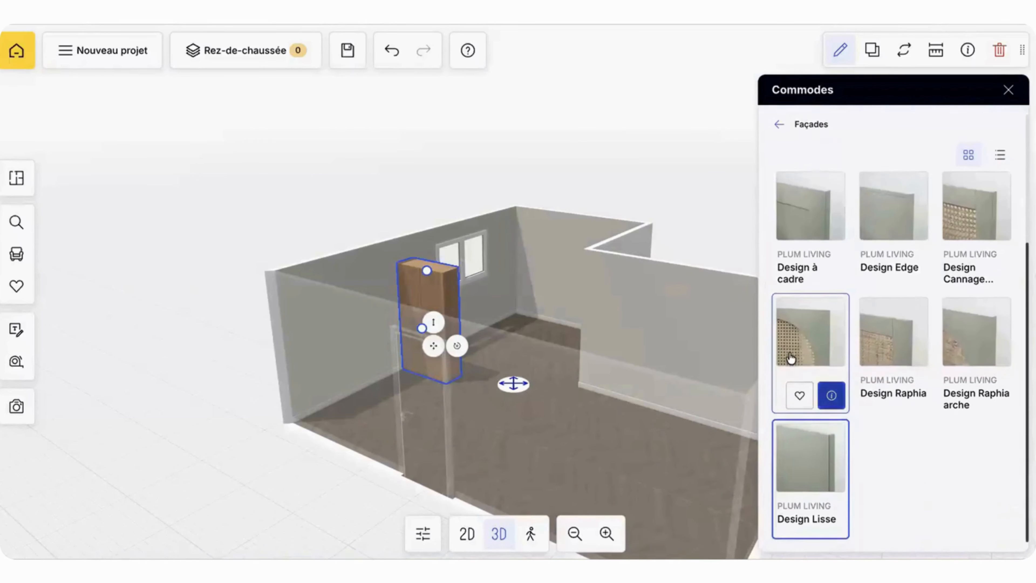
{"action": "left_click", "coordinate": [792, 337]}
{"action": "scroll", "coordinate": [586, 376], "scroll_direction": "up", "scroll_amount": 4}
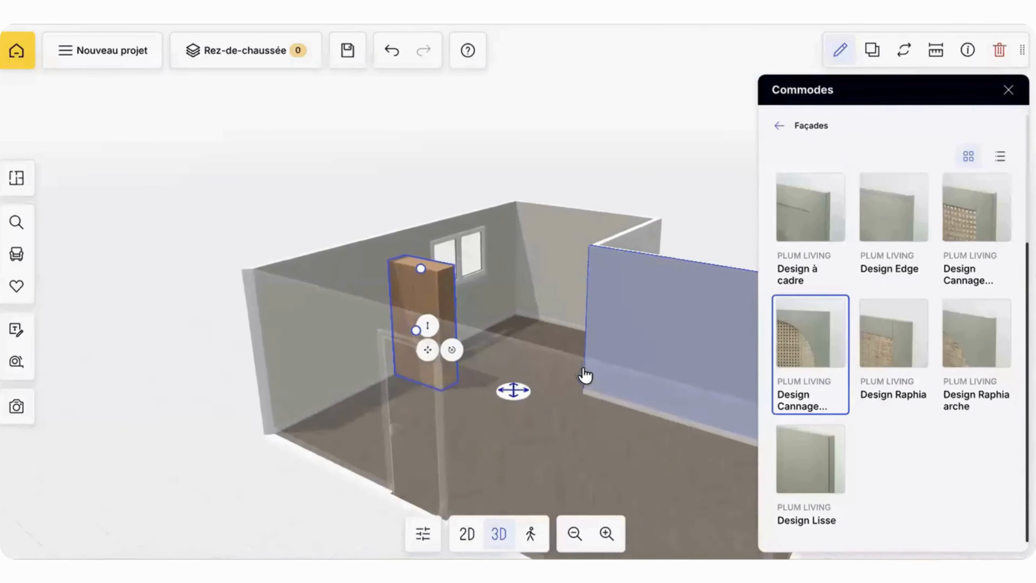
{"action": "scroll", "coordinate": [522, 412], "scroll_direction": "up", "scroll_amount": 6}
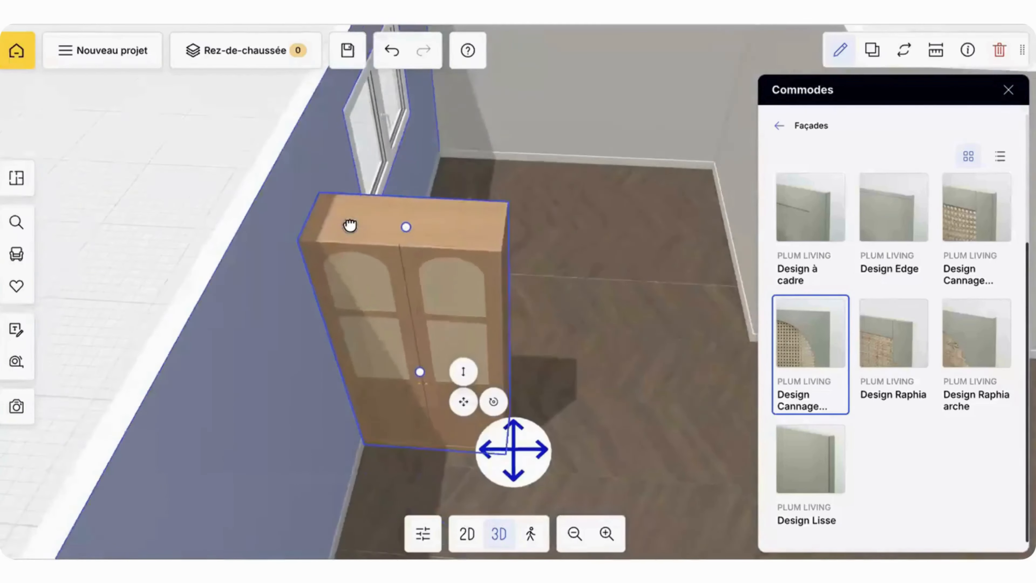
{"action": "left_click_drag", "start_coordinate": [350, 225], "coordinate": [363, 265]}
{"action": "left_click_drag", "start_coordinate": [522, 425], "coordinate": [546, 495]}
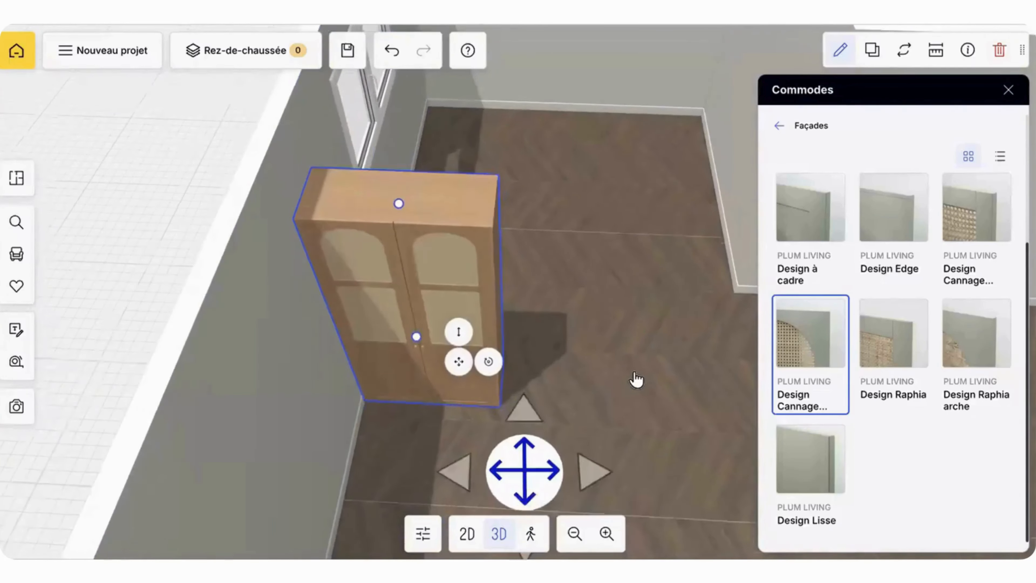
Step: Try the Design Cannage, Design Raphia and arched Cannage fronts on the wardrobe, and settle on the Design à cadre façade
{"action": "left_click_drag", "start_coordinate": [636, 380], "coordinate": [609, 359]}
{"action": "left_click", "coordinate": [992, 223]}
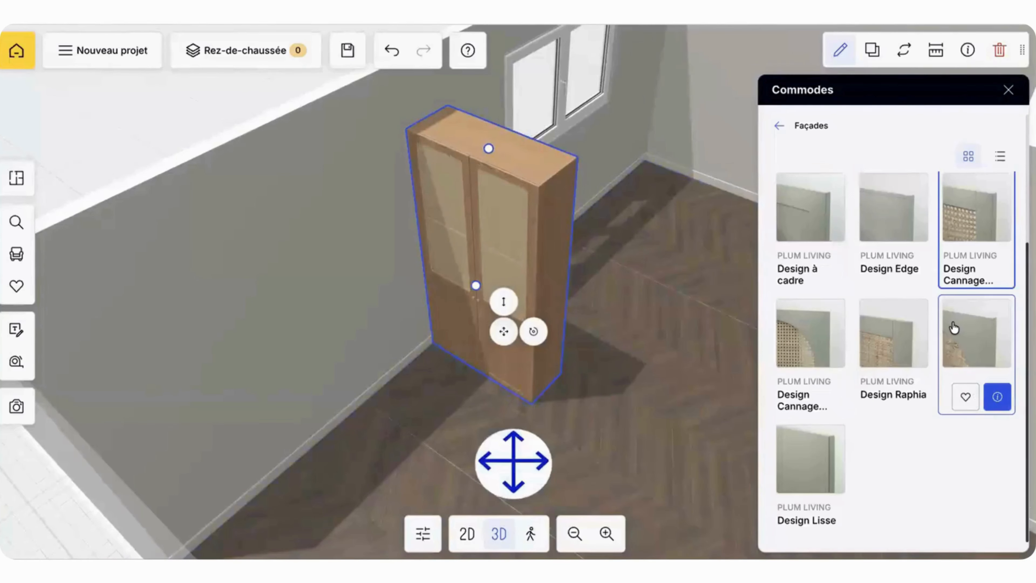
{"action": "left_click", "coordinate": [885, 331]}
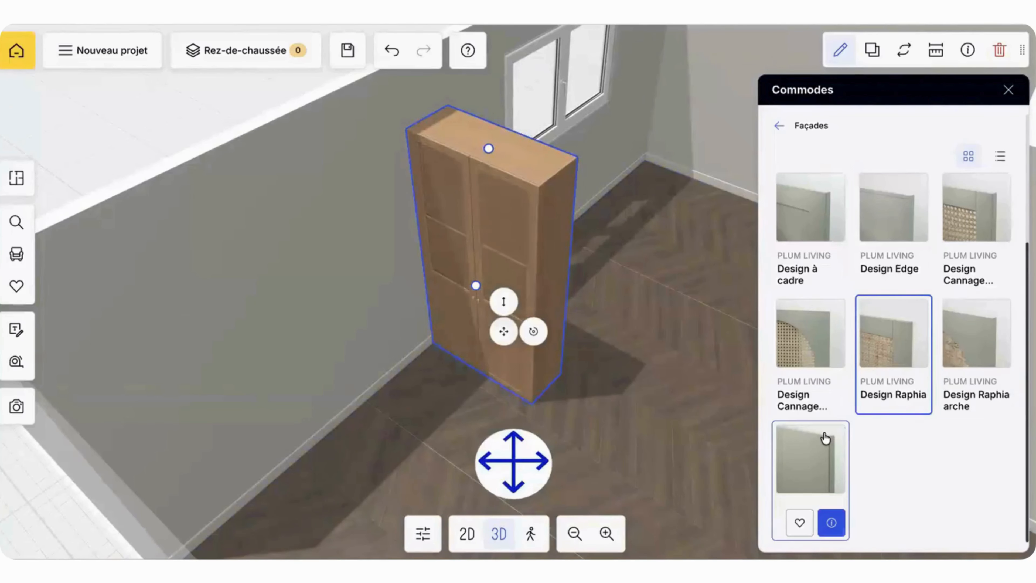
{"action": "left_click", "coordinate": [798, 342]}
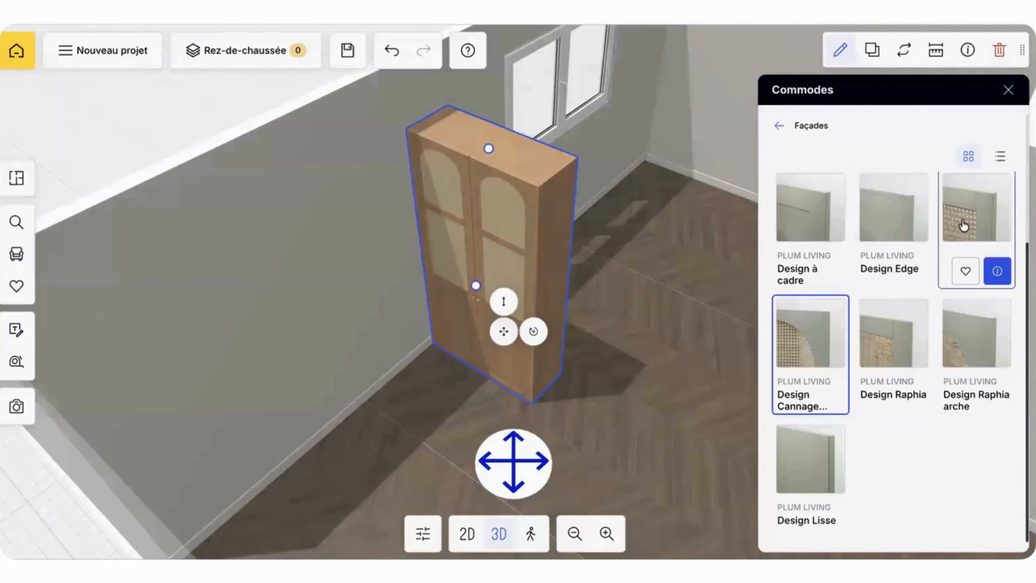
{"action": "left_click", "coordinate": [965, 225]}
{"action": "left_click_drag", "start_coordinate": [696, 335], "coordinate": [744, 341]}
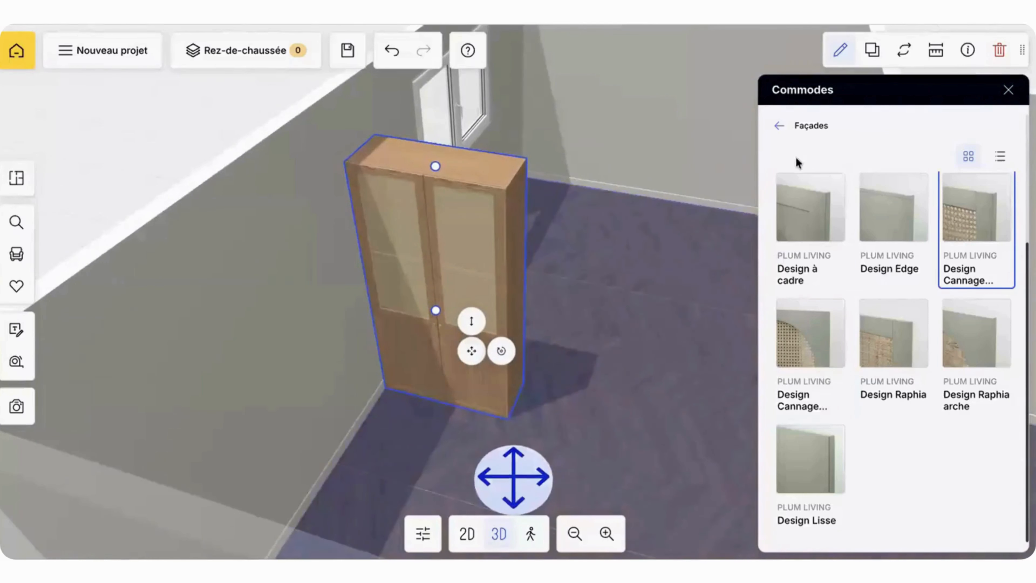
{"action": "left_click", "coordinate": [792, 254]}
{"action": "left_click", "coordinate": [779, 126]}
Step: Try the wardrobe with 6 and 5 doors, and settle on 4 doors (4 portes)
{"action": "scroll", "coordinate": [831, 408], "scroll_direction": "down", "scroll_amount": 2}
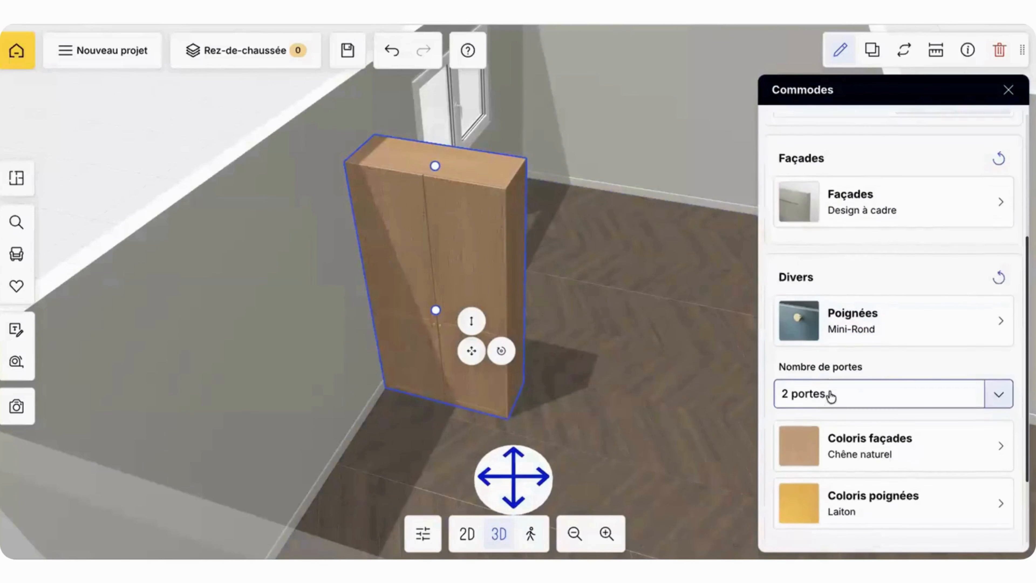
{"action": "left_click", "coordinate": [847, 350]}
{"action": "left_click", "coordinate": [847, 392]}
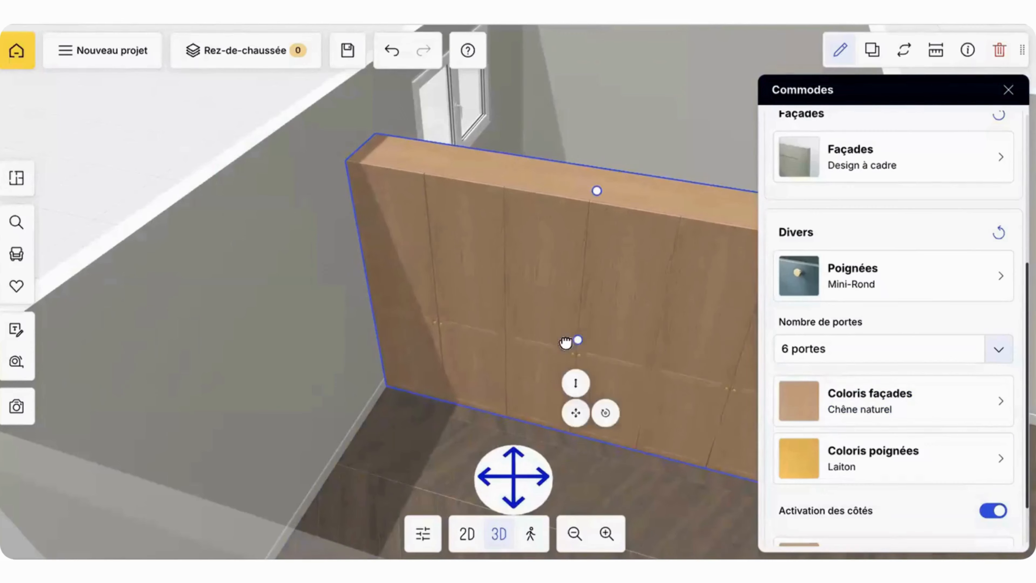
{"action": "scroll", "coordinate": [583, 318], "scroll_direction": "down", "scroll_amount": 5}
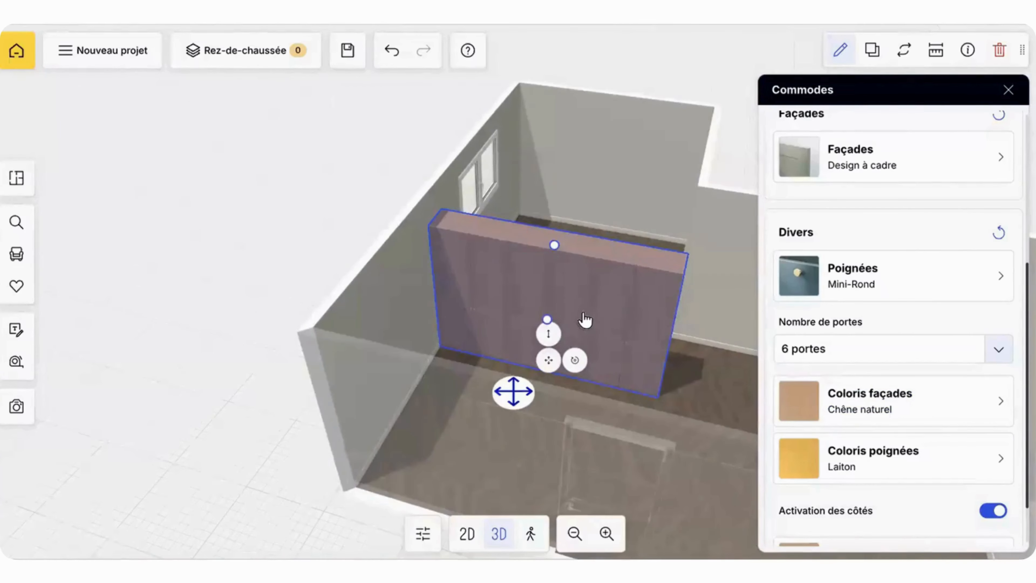
{"action": "left_click", "coordinate": [815, 348]}
{"action": "left_click", "coordinate": [820, 420]}
{"action": "left_click", "coordinate": [831, 348]}
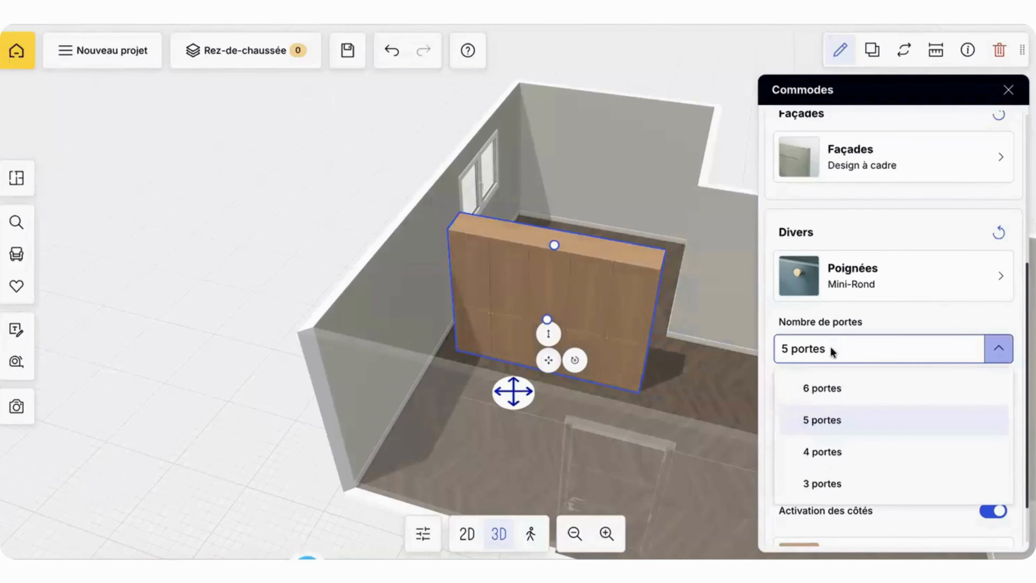
{"action": "left_click", "coordinate": [822, 451]}
{"action": "left_click_drag", "start_coordinate": [582, 361], "coordinate": [616, 364]}
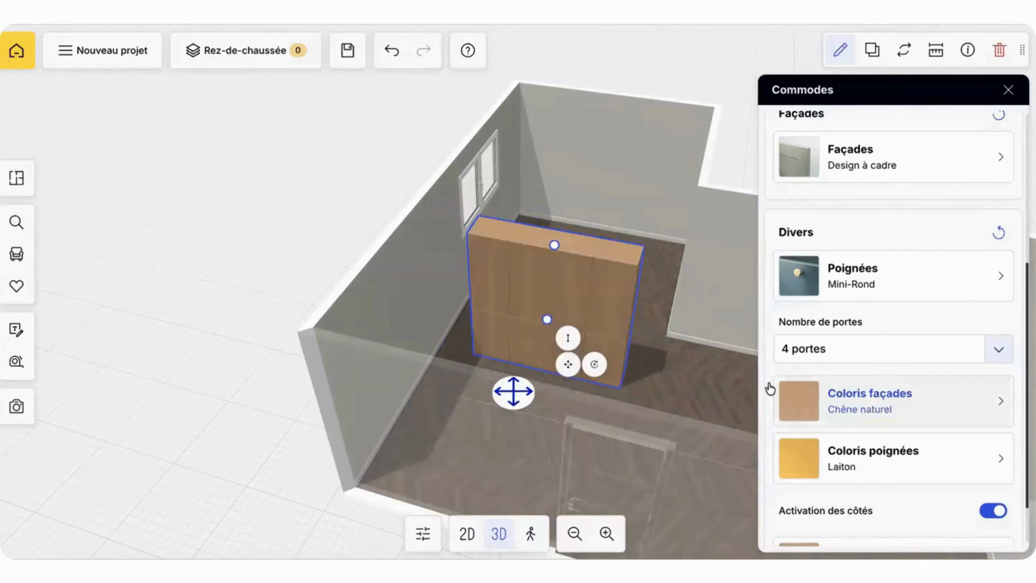
{"action": "scroll", "coordinate": [878, 359], "scroll_direction": "down", "scroll_amount": 3}
{"action": "left_click", "coordinate": [833, 393]}
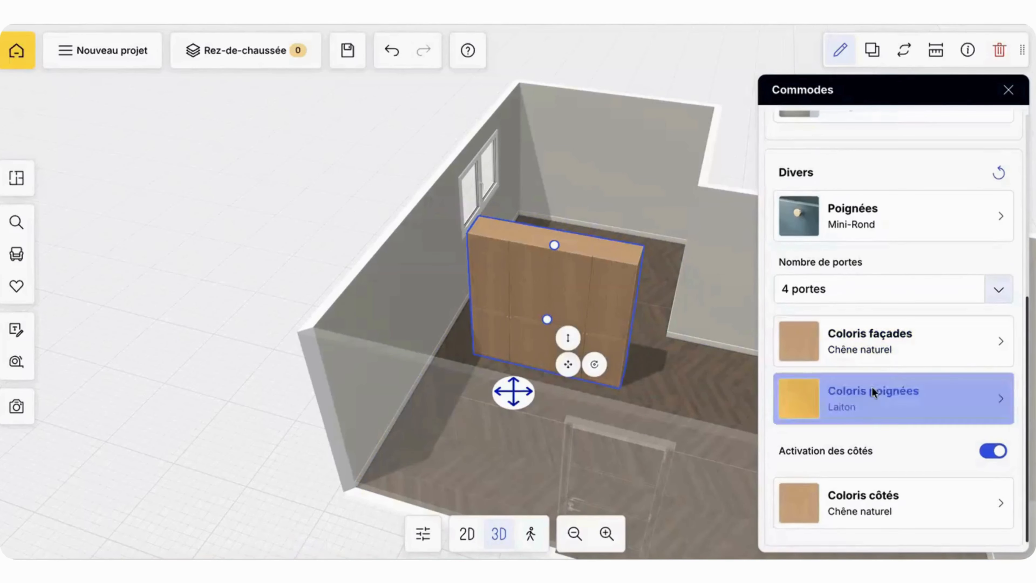
{"action": "left_click", "coordinate": [782, 128]}
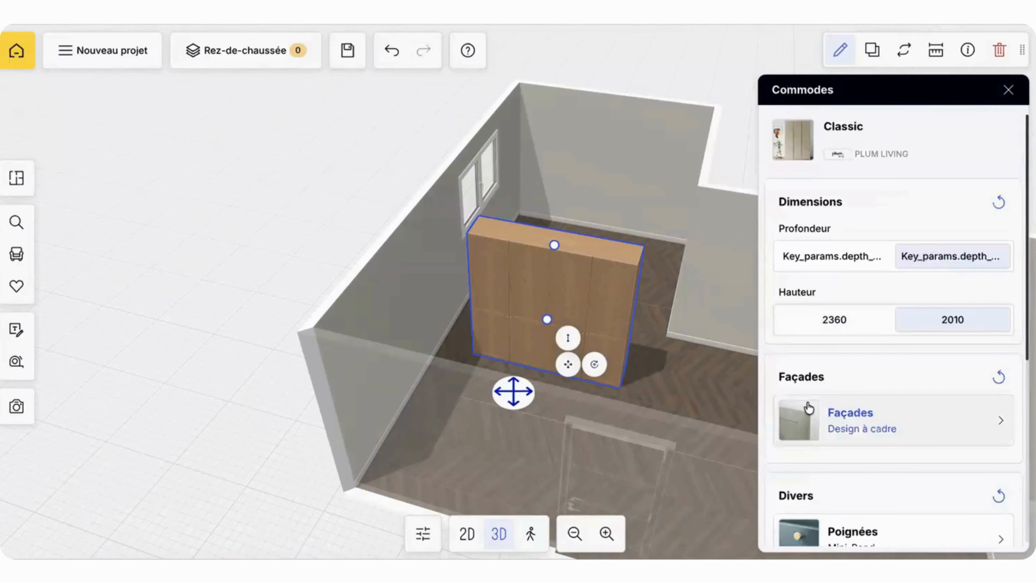
Step: Try the Lune handles (Poignées) on the wardrobe, and settle on the Grande Linea model
{"action": "scroll", "coordinate": [834, 398], "scroll_direction": "down", "scroll_amount": 3}
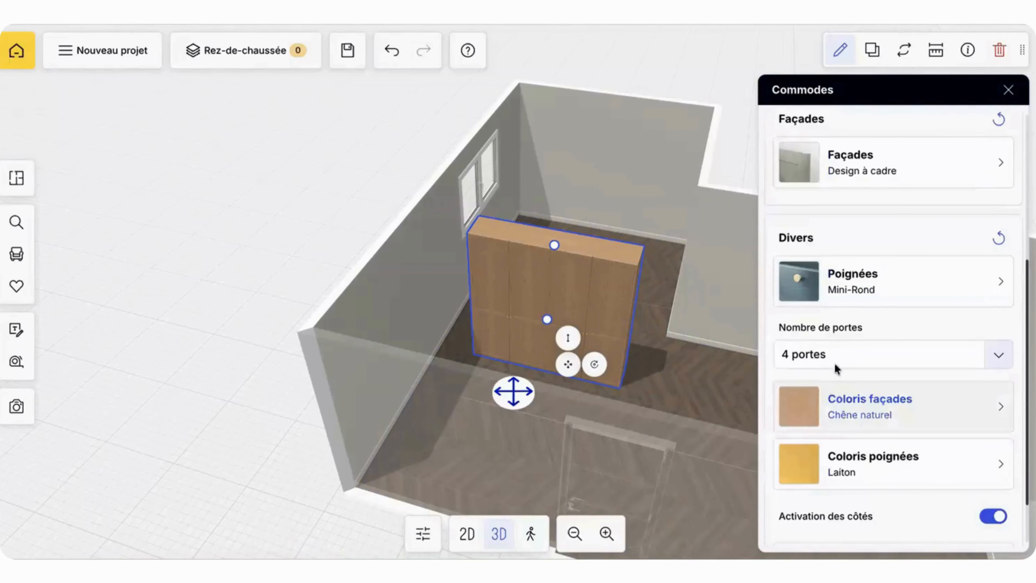
{"action": "left_click", "coordinate": [856, 291]}
{"action": "scroll", "coordinate": [872, 358], "scroll_direction": "down", "scroll_amount": 3}
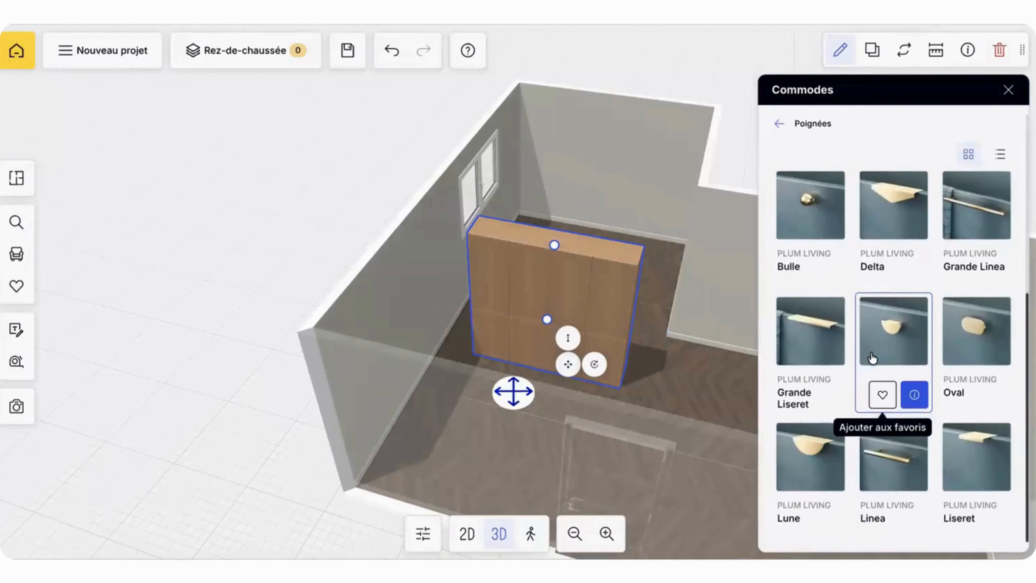
{"action": "scroll", "coordinate": [808, 462], "scroll_direction": "up", "scroll_amount": 1}
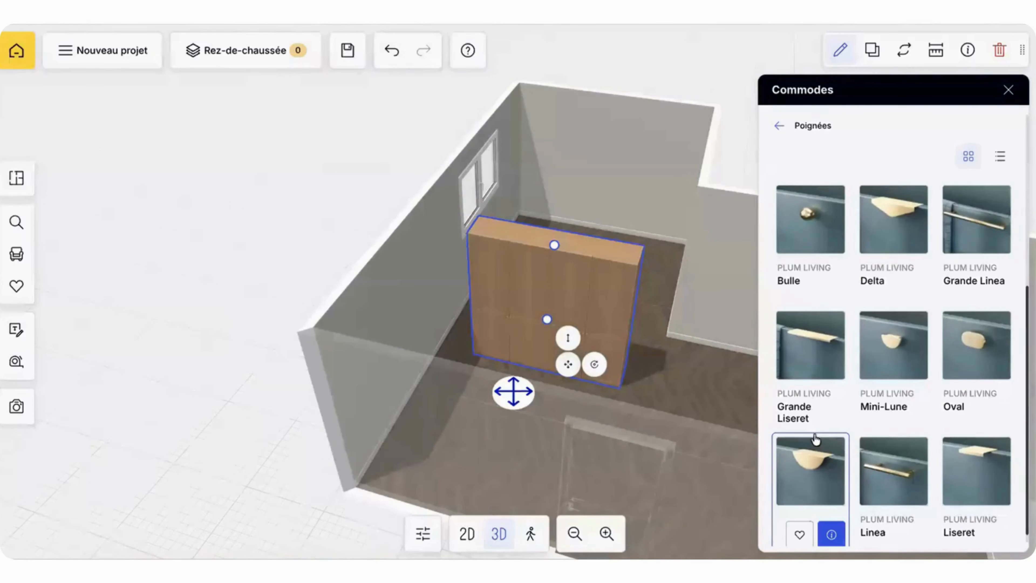
{"action": "scroll", "coordinate": [737, 475], "scroll_direction": "up", "scroll_amount": 5}
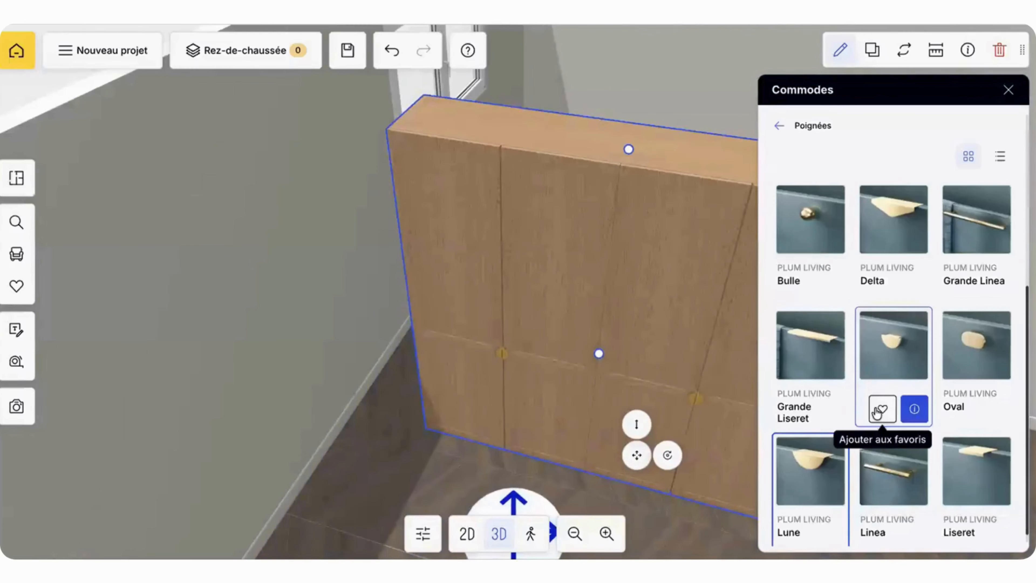
{"action": "scroll", "coordinate": [1000, 375], "scroll_direction": "up", "scroll_amount": 5}
{"action": "left_click", "coordinate": [1000, 374]}
{"action": "left_click", "coordinate": [780, 125]}
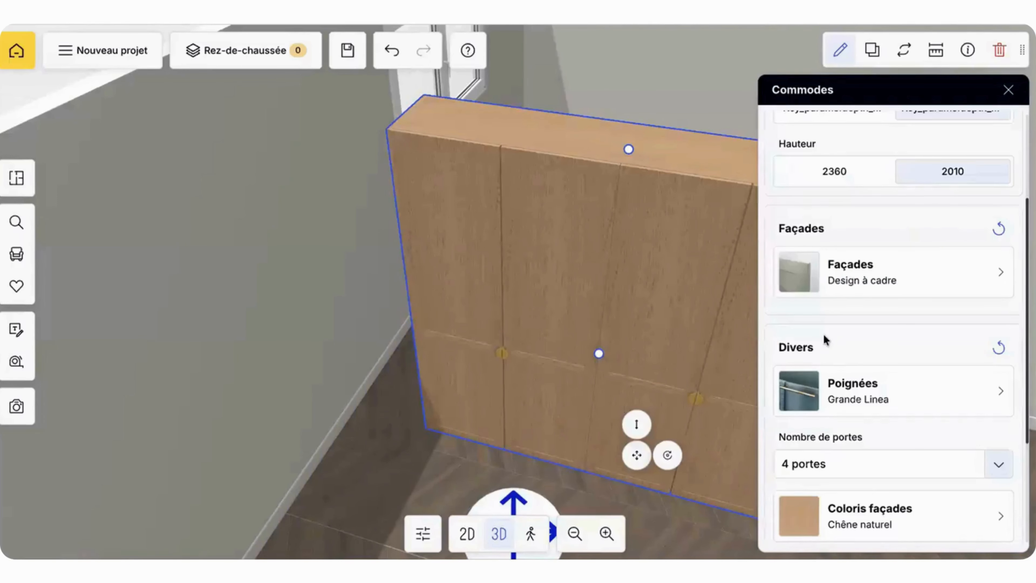
{"action": "scroll", "coordinate": [828, 348], "scroll_direction": "up", "scroll_amount": 3}
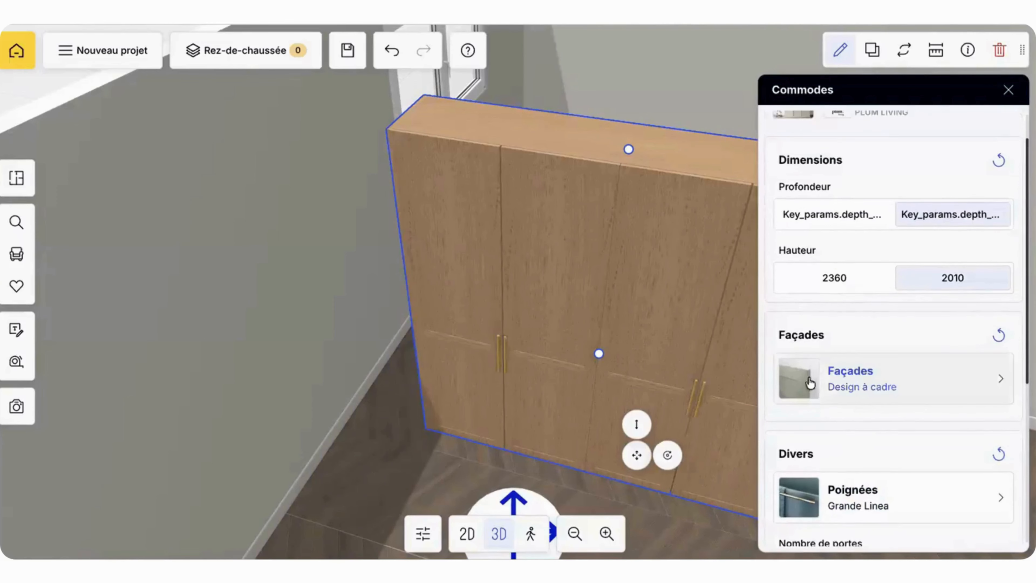
{"action": "left_click", "coordinate": [806, 387]}
{"action": "left_click", "coordinate": [778, 124]}
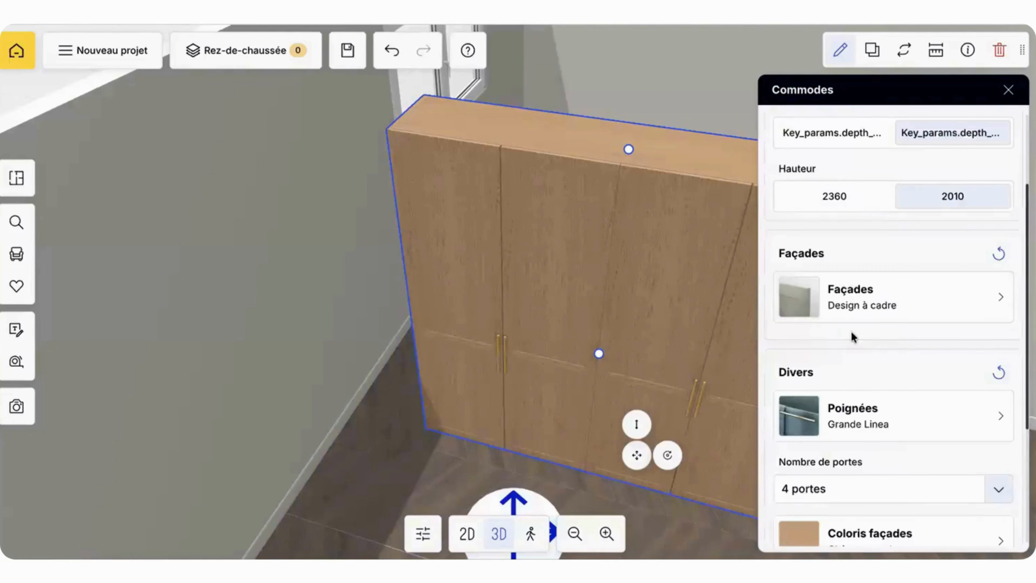
Step: Set the colour of the wardrobe's sides (Coloris côtés) to Galet from the catalogue
{"action": "scroll", "coordinate": [851, 333], "scroll_direction": "down", "scroll_amount": 5}
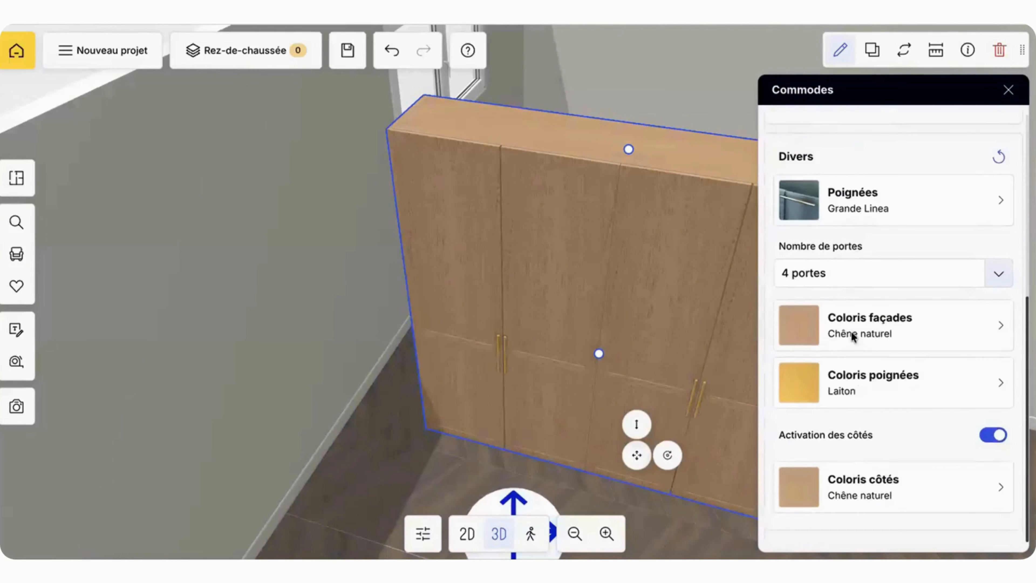
{"action": "left_click", "coordinate": [815, 490]}
{"action": "left_click", "coordinate": [942, 285]}
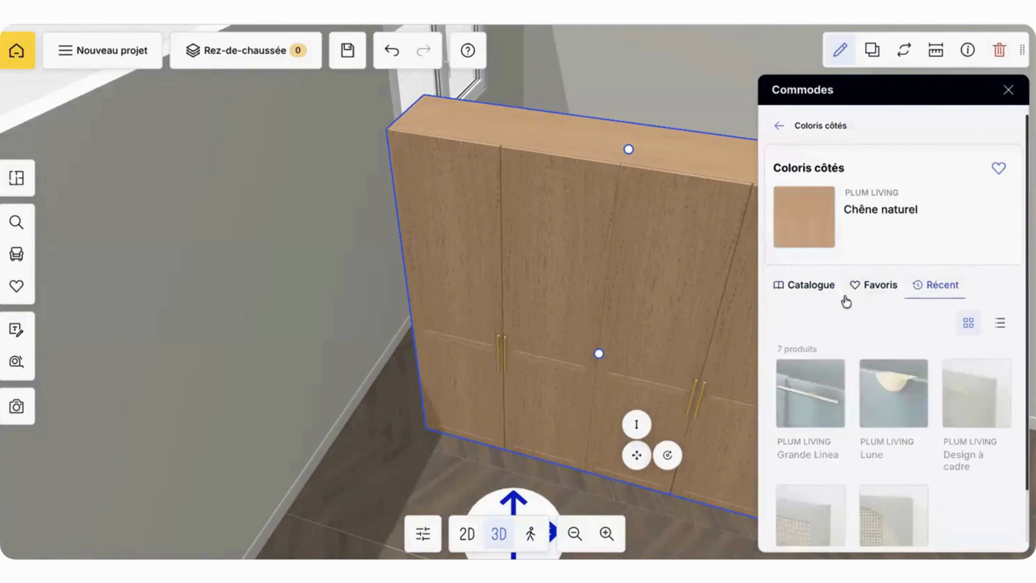
{"action": "scroll", "coordinate": [923, 369], "scroll_direction": "down", "scroll_amount": 1}
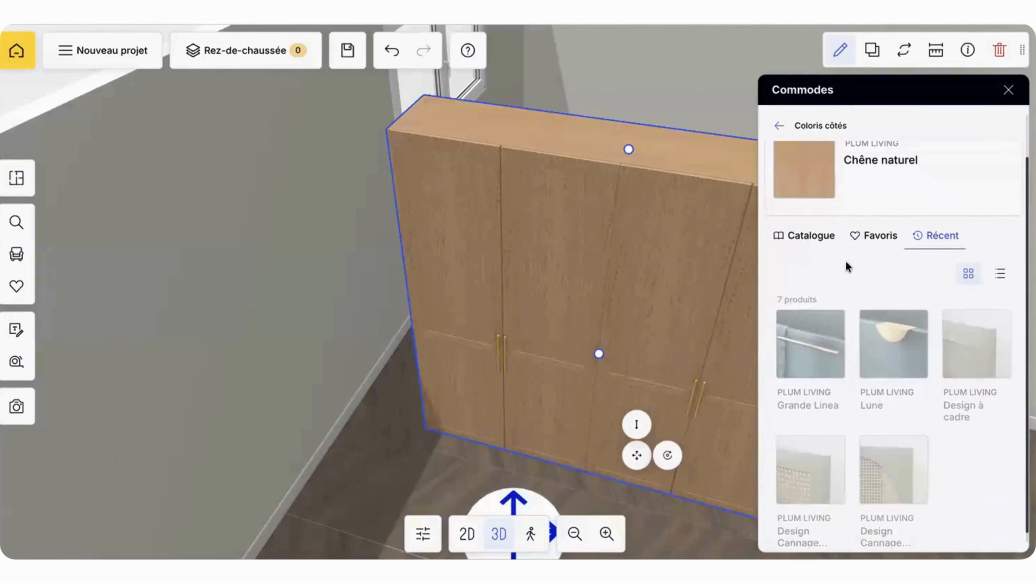
{"action": "scroll", "coordinate": [847, 270], "scroll_direction": "up", "scroll_amount": 1}
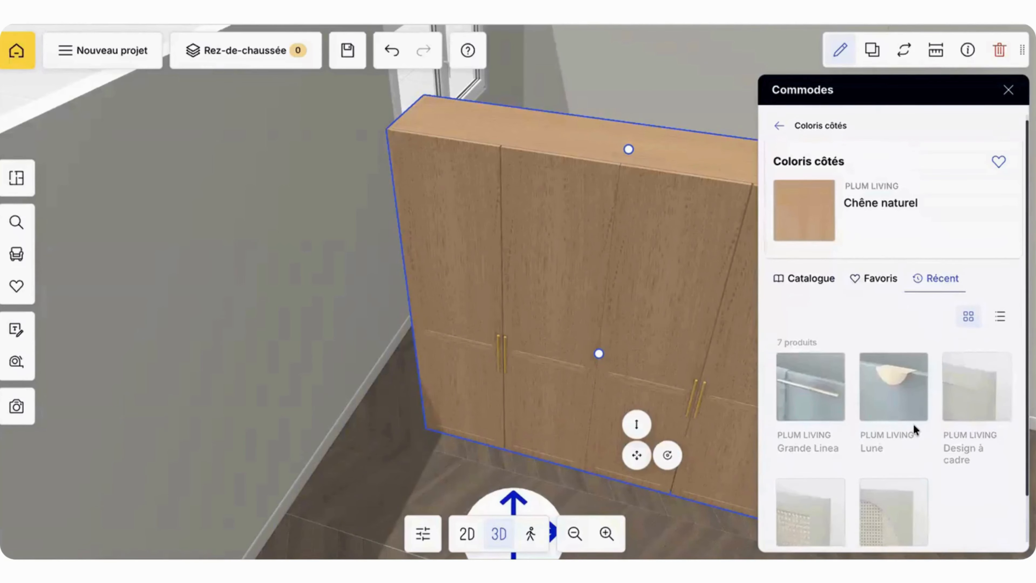
{"action": "left_click", "coordinate": [816, 279]}
{"action": "scroll", "coordinate": [837, 369], "scroll_direction": "down", "scroll_amount": 15}
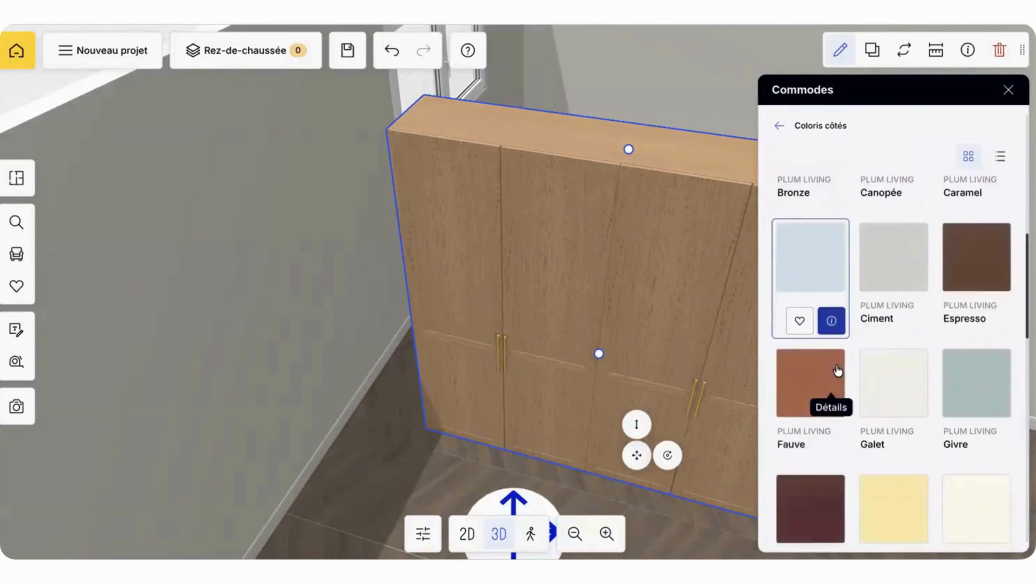
{"action": "scroll", "coordinate": [837, 369], "scroll_direction": "down", "scroll_amount": 10}
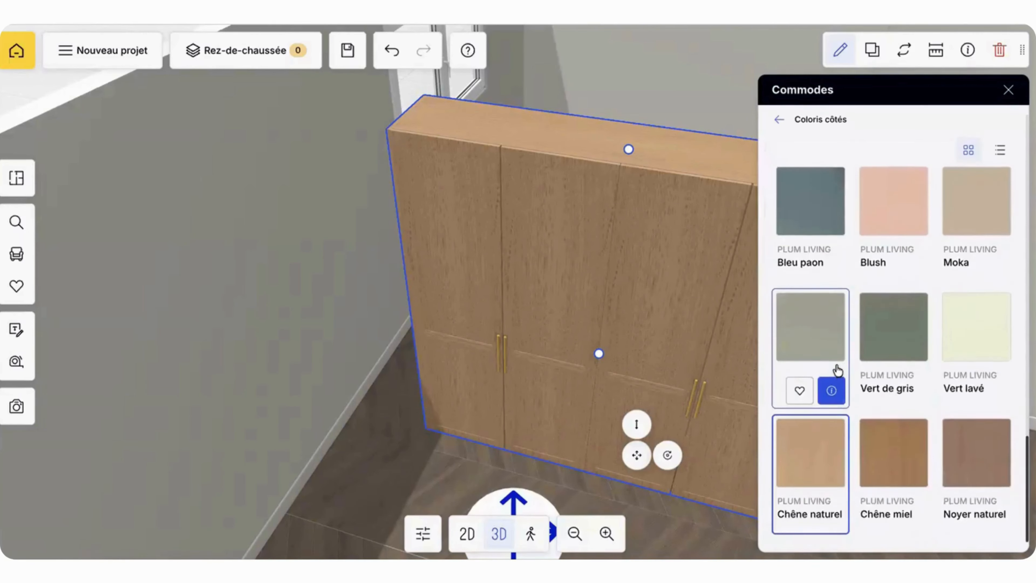
{"action": "scroll", "coordinate": [837, 369], "scroll_direction": "up", "scroll_amount": 10}
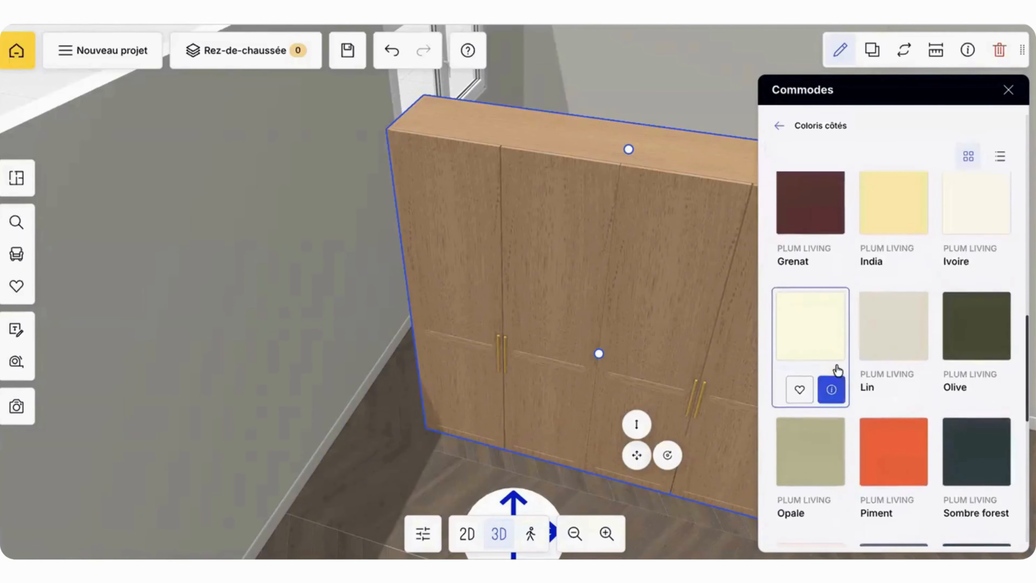
{"action": "scroll", "coordinate": [838, 371], "scroll_direction": "up", "scroll_amount": 3}
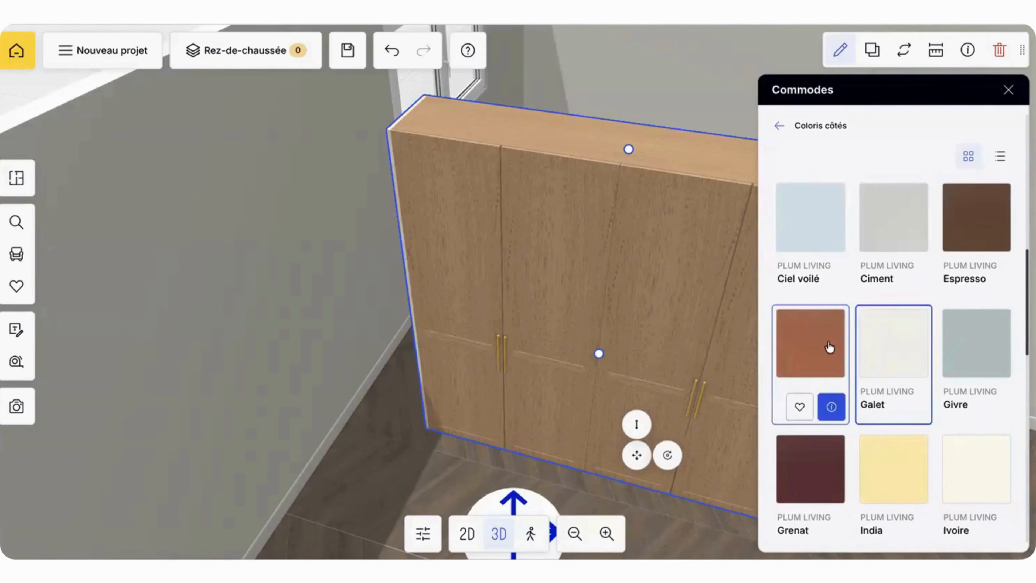
{"action": "left_click", "coordinate": [780, 123]}
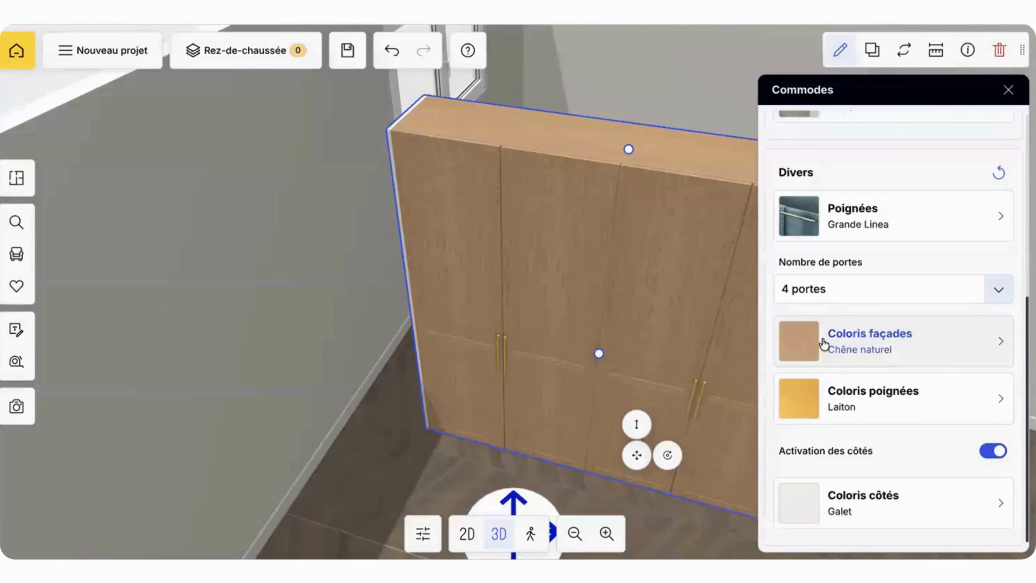
Step: Set the colour of the wardrobe's fronts (Coloris façades) to Smoke
{"action": "left_click", "coordinate": [814, 345]}
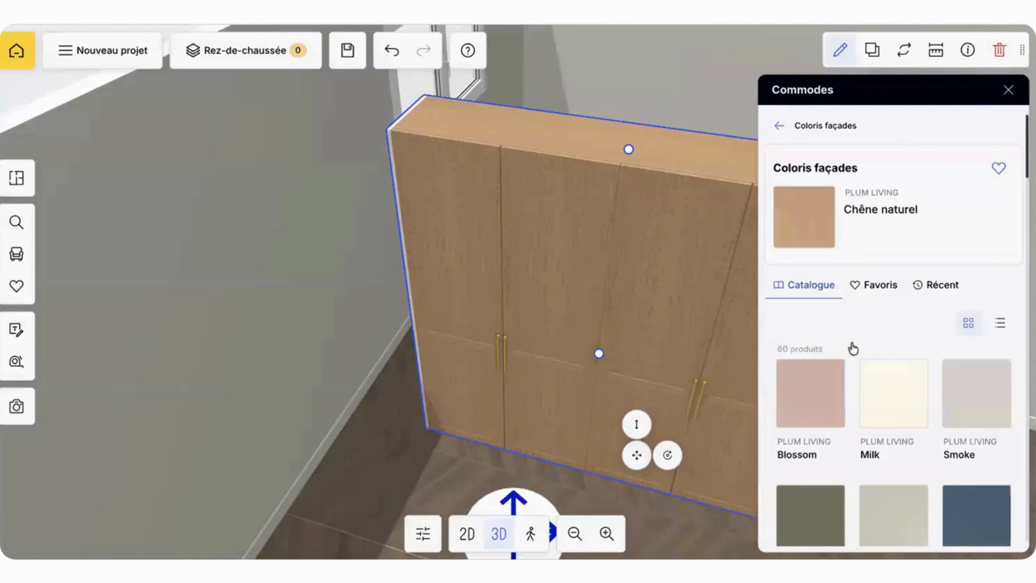
{"action": "left_click", "coordinate": [888, 400]}
{"action": "left_click", "coordinate": [967, 403]}
{"action": "left_click", "coordinate": [780, 127]}
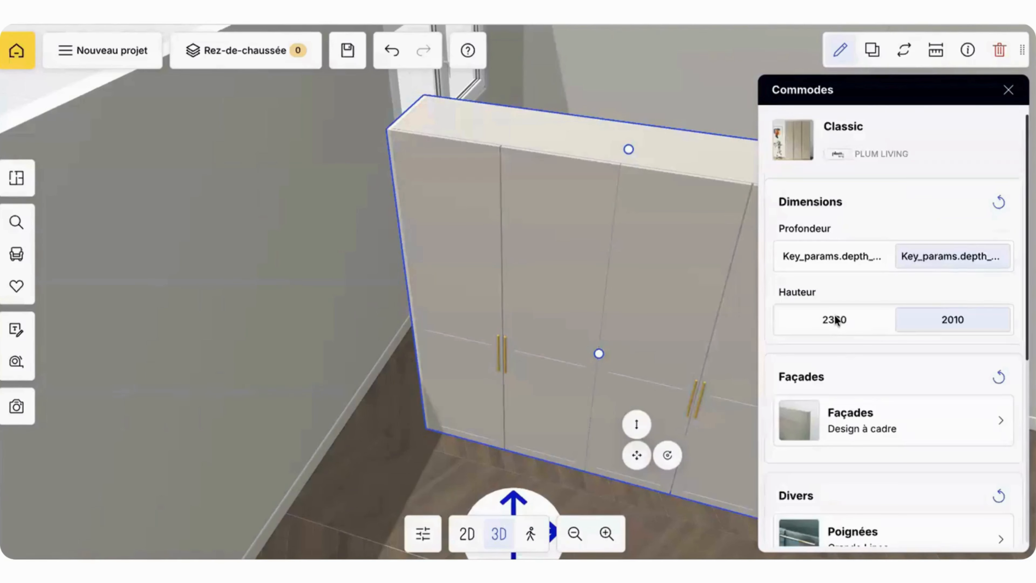
Step: Browse the catalogue colours for the wardrobe's sides and leave the configuration
{"action": "scroll", "coordinate": [850, 363], "scroll_direction": "down", "scroll_amount": 8}
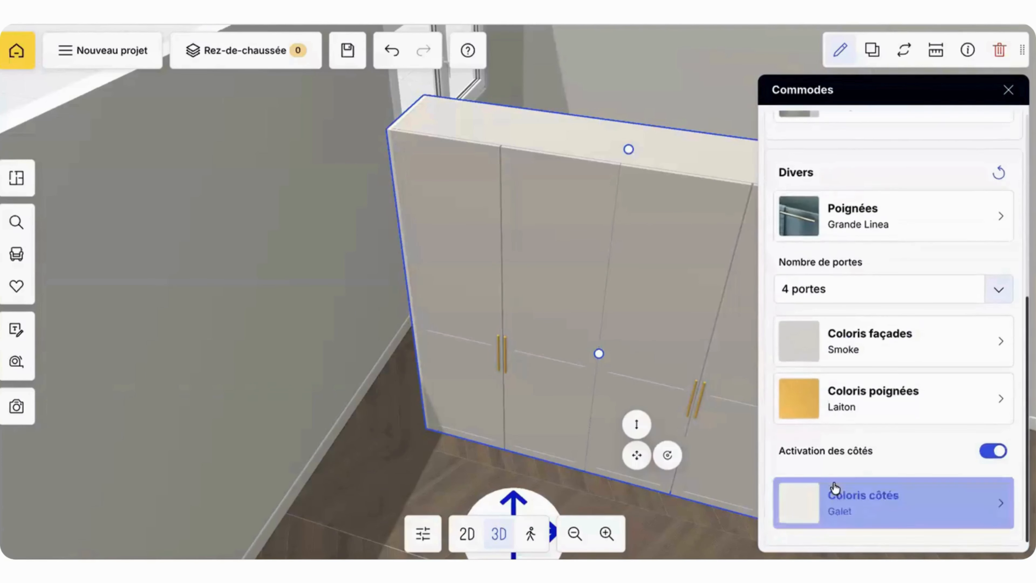
{"action": "left_click", "coordinate": [835, 488]}
{"action": "scroll", "coordinate": [898, 412], "scroll_direction": "down", "scroll_amount": 10}
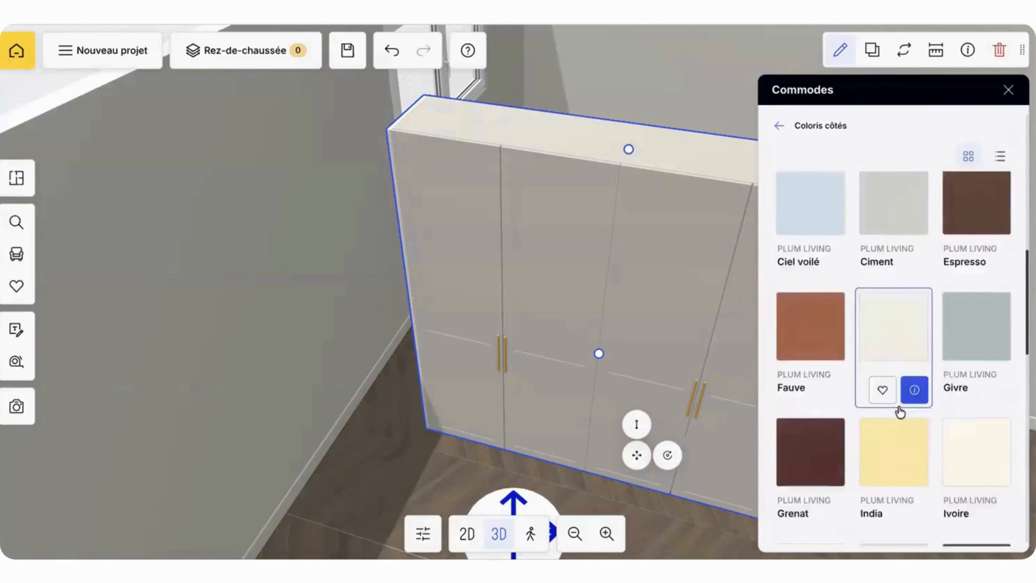
{"action": "scroll", "coordinate": [899, 412], "scroll_direction": "down", "scroll_amount": 15}
{"action": "scroll", "coordinate": [900, 412], "scroll_direction": "up", "scroll_amount": 8}
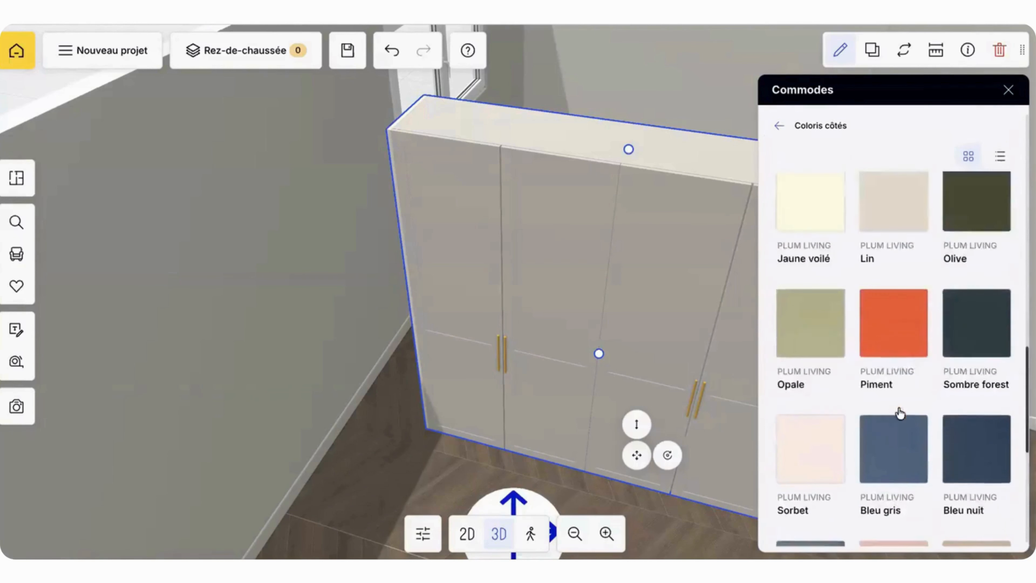
{"action": "scroll", "coordinate": [900, 414], "scroll_direction": "up", "scroll_amount": 10}
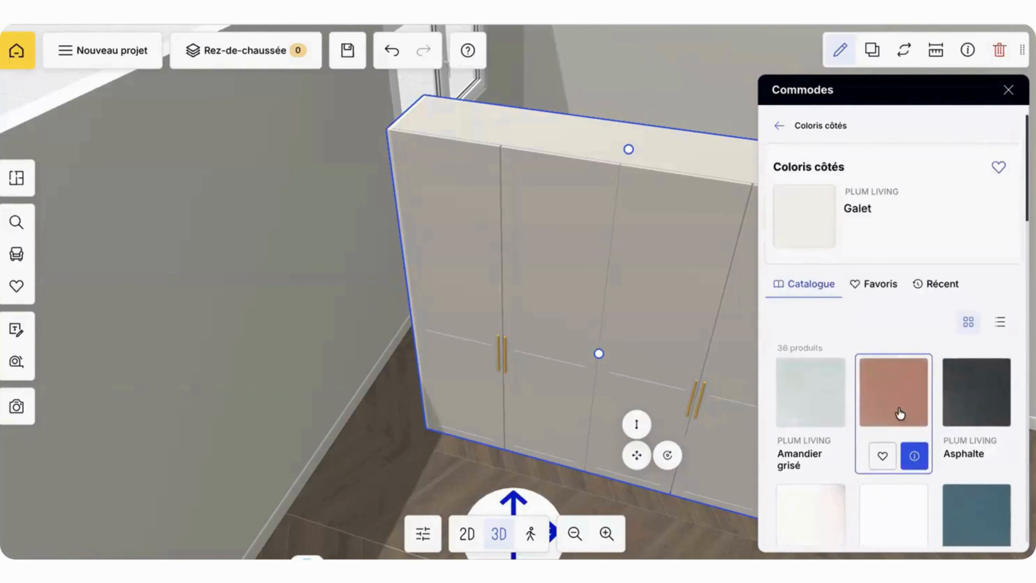
{"action": "scroll", "coordinate": [900, 414], "scroll_direction": "down", "scroll_amount": 5}
{"action": "left_click", "coordinate": [364, 340]}
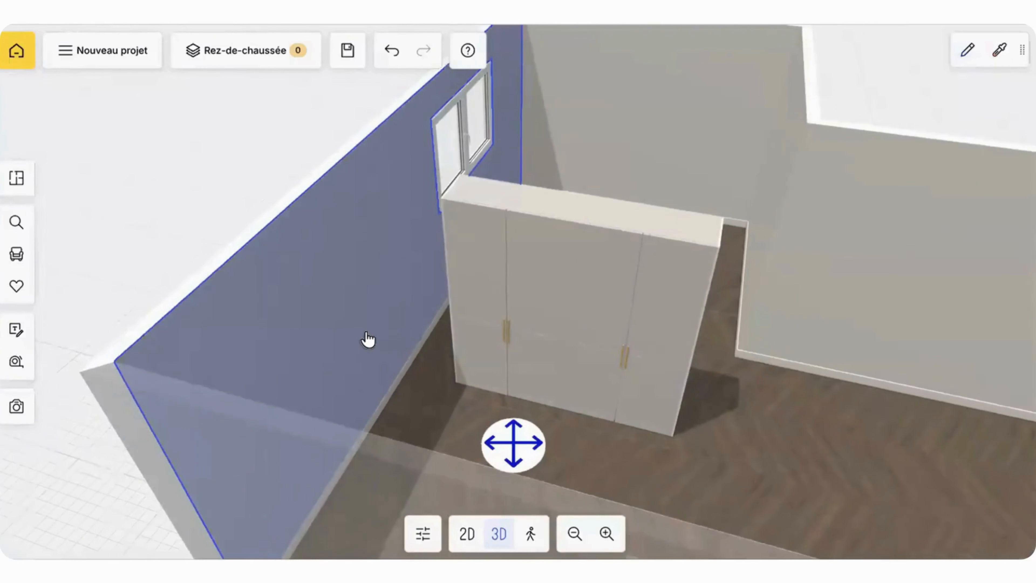
Step: Look at the configured wardrobe from a different angle and select it in the room
{"action": "left_click", "coordinate": [520, 366]}
{"action": "left_click_drag", "start_coordinate": [509, 359], "coordinate": [457, 316]}
{"action": "left_click", "coordinate": [677, 301]}
{"action": "left_click", "coordinate": [650, 273]}
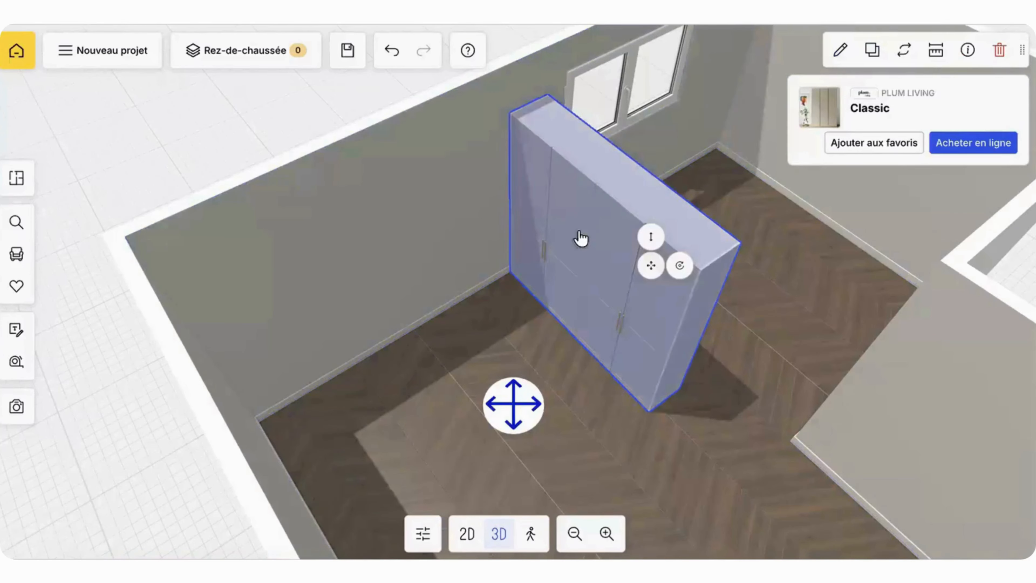
Step: Duplicate the wardrobe and place the copy against the outer wall beside the door
{"action": "left_click", "coordinate": [867, 59]}
{"action": "left_click_drag", "start_coordinate": [781, 487], "coordinate": [697, 479]}
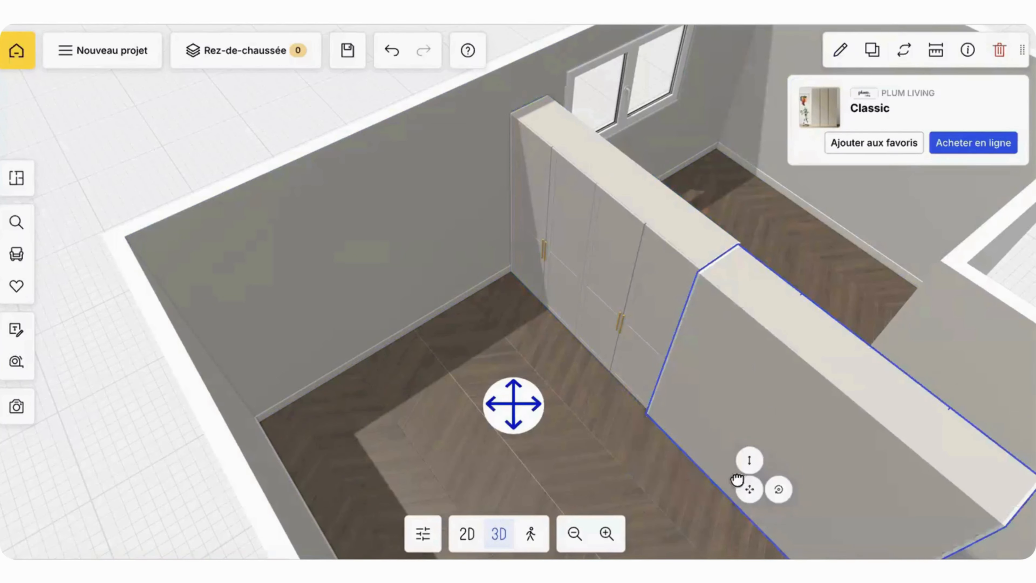
{"action": "left_click_drag", "start_coordinate": [563, 465], "coordinate": [312, 481]}
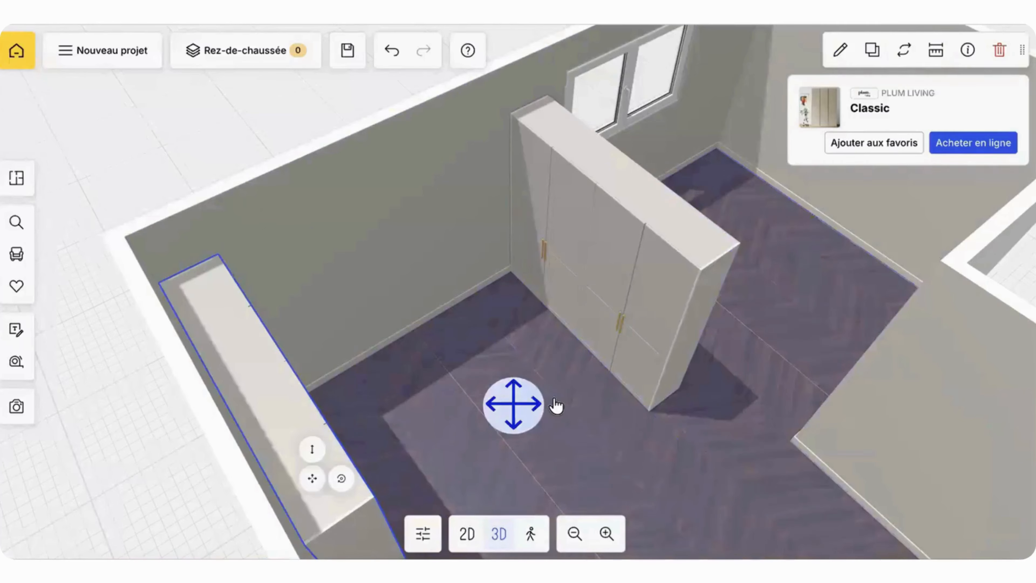
Step: Position the original wardrobe by its distances, closing the gap to the adjoining wall and setting 120 cm to the duplicated wardrobe
{"action": "left_click", "coordinate": [590, 400]}
{"action": "left_click_drag", "start_coordinate": [591, 400], "coordinate": [590, 359]}
{"action": "left_click", "coordinate": [623, 323]}
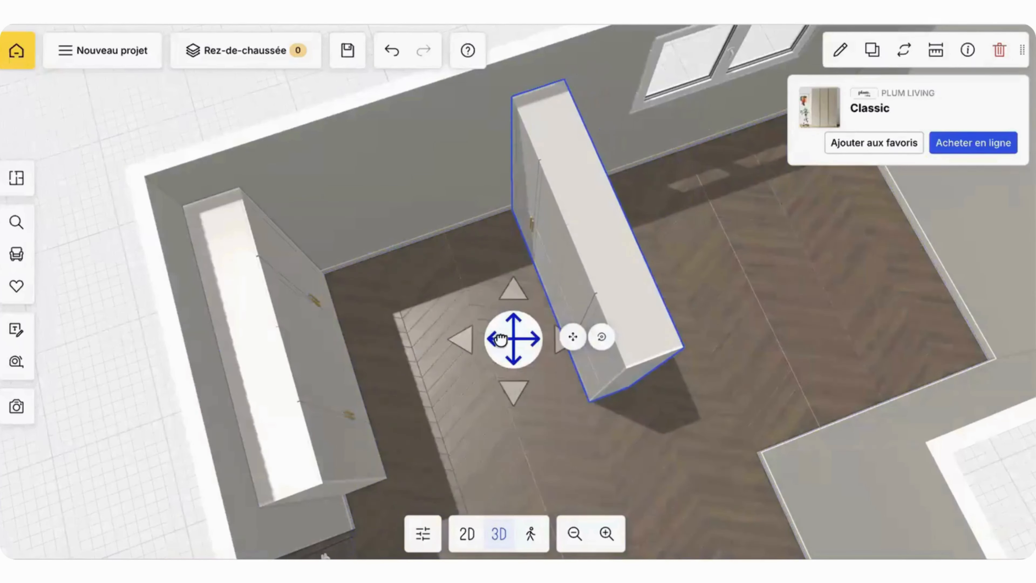
{"action": "left_click_drag", "start_coordinate": [501, 341], "coordinate": [525, 441]}
{"action": "right_click_drag", "start_coordinate": [739, 249], "coordinate": [711, 168]}
{"action": "left_click_drag", "start_coordinate": [547, 242], "coordinate": [559, 219]}
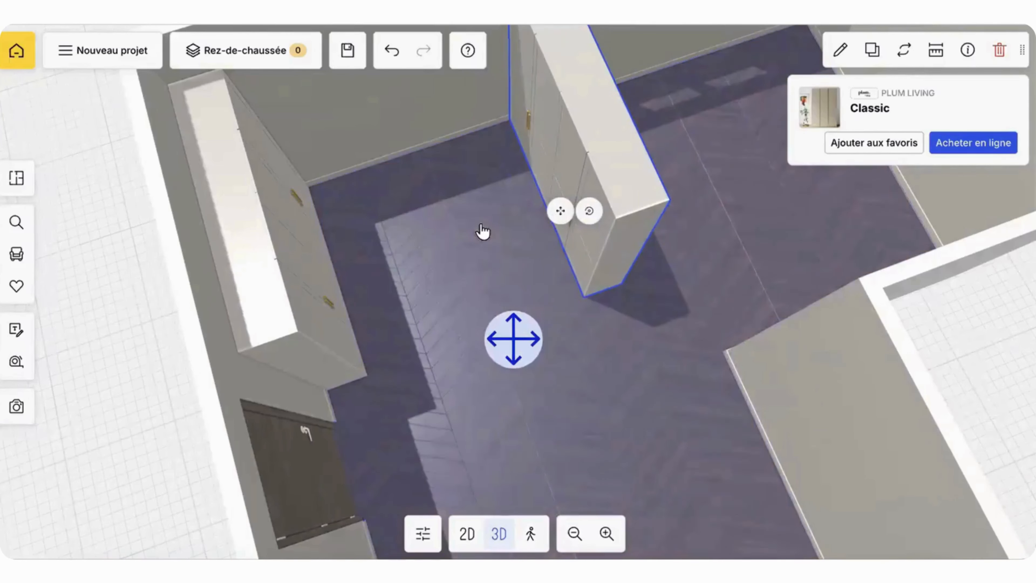
{"action": "left_click_drag", "start_coordinate": [485, 233], "coordinate": [463, 192]}
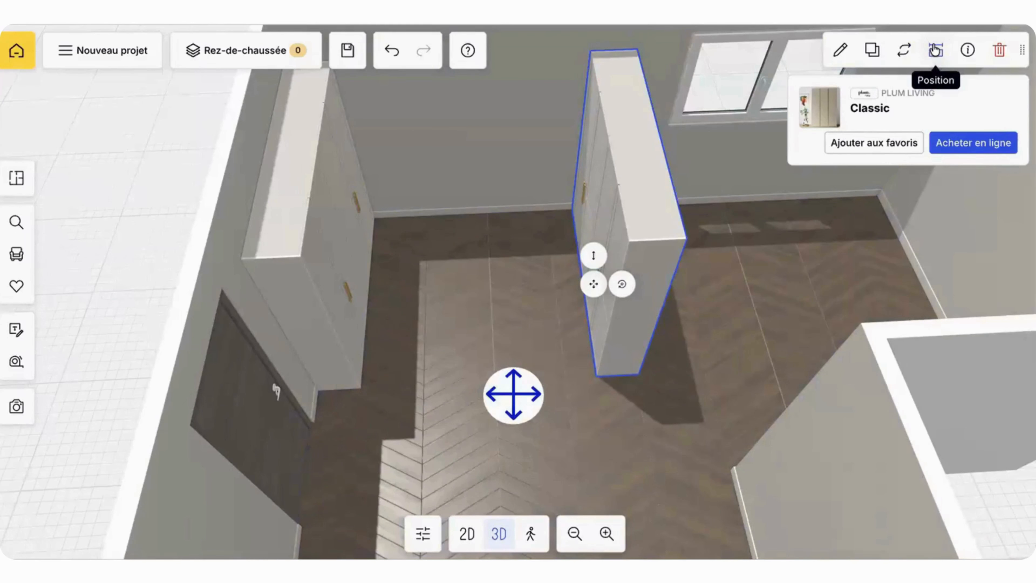
{"action": "left_click", "coordinate": [935, 50]}
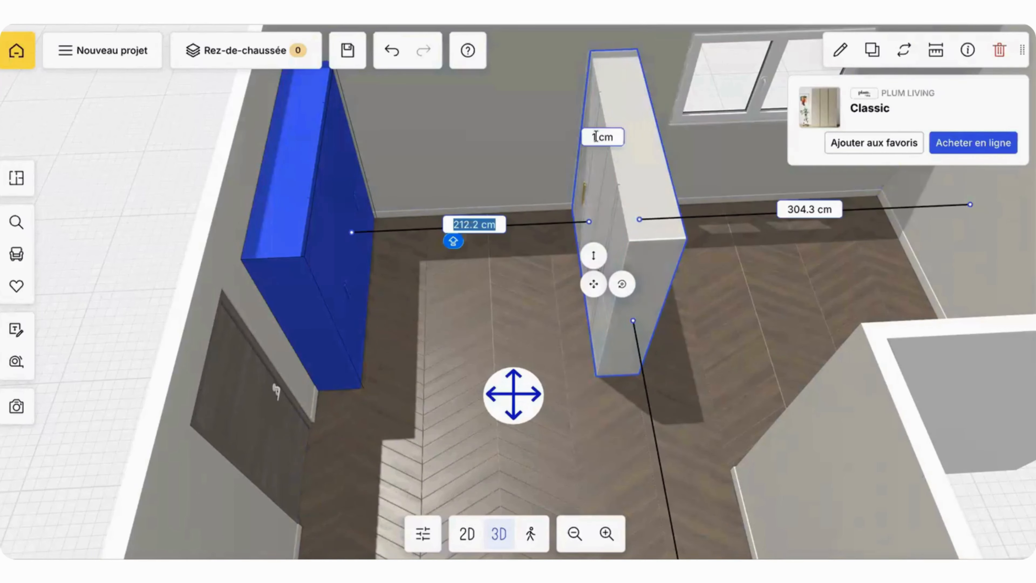
{"action": "left_click", "coordinate": [597, 137]}
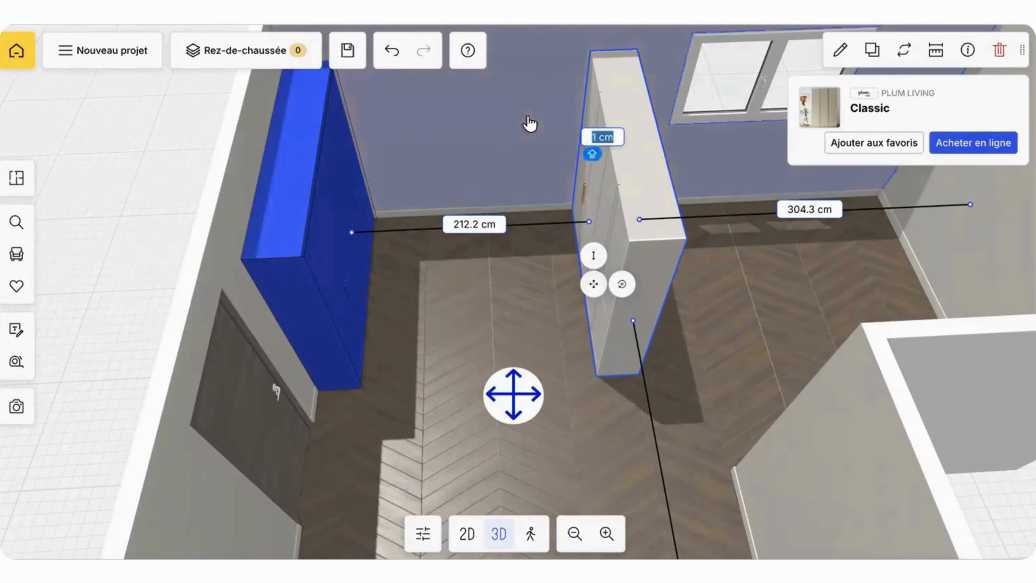
{"action": "left_click_drag", "start_coordinate": [645, 110], "coordinate": [400, 163]}
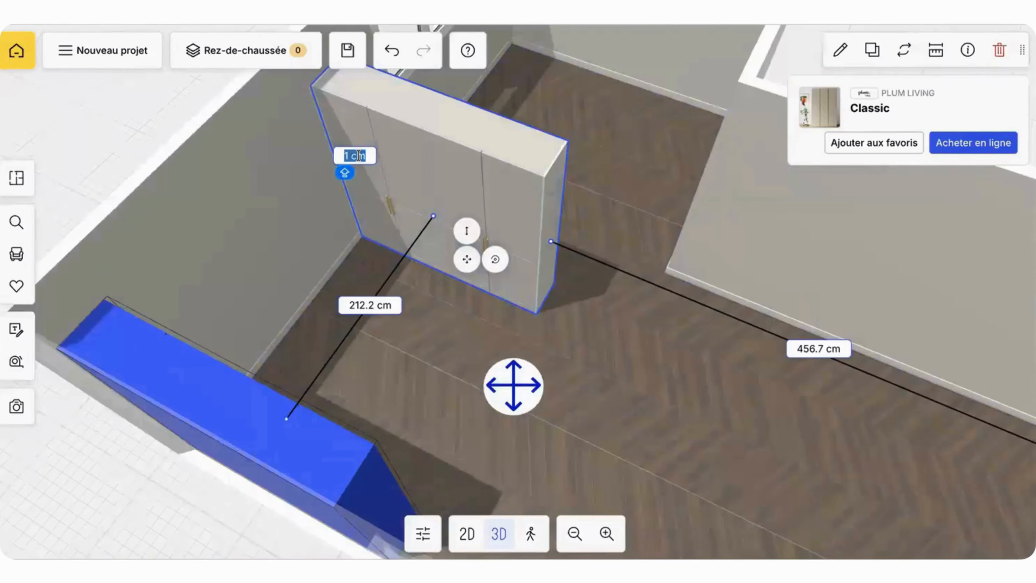
{"action": "key", "text": "Return"}
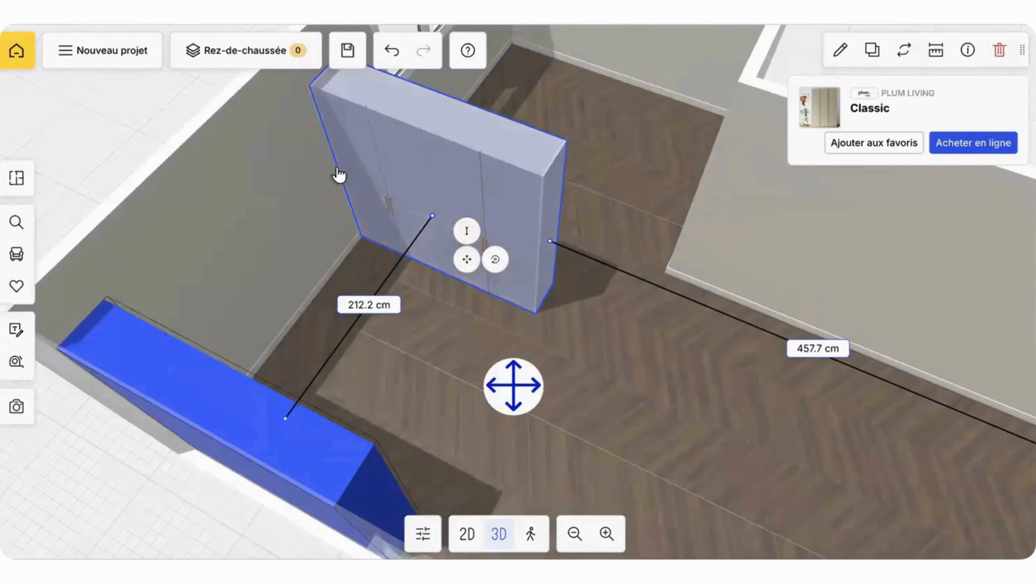
{"action": "left_click_drag", "start_coordinate": [319, 224], "coordinate": [273, 234]}
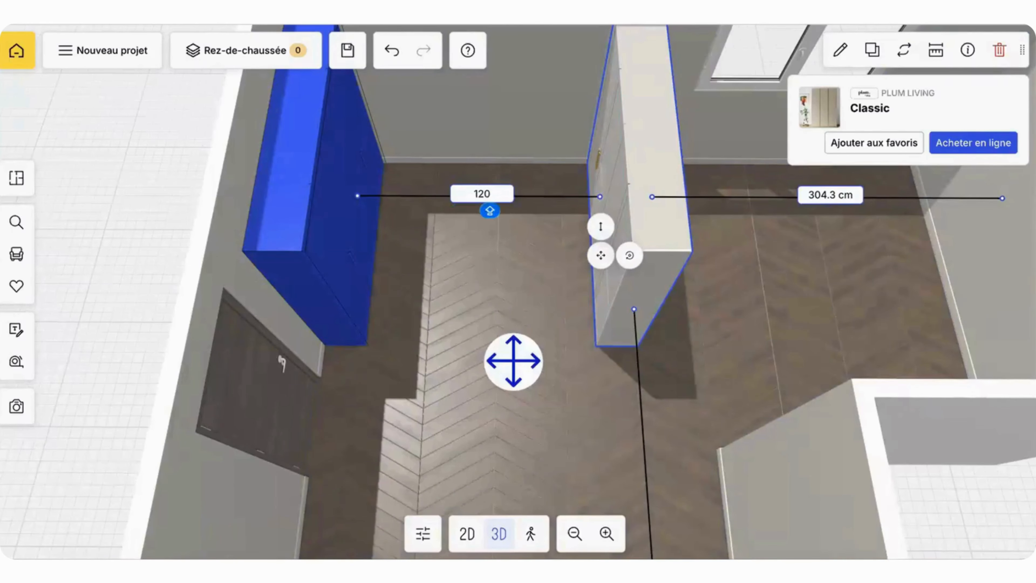
{"action": "key", "text": "Return"}
Step: Look through the furniture catalogue by room, category and brand, and close it
{"action": "left_click_drag", "start_coordinate": [671, 144], "coordinate": [506, 378]}
{"action": "left_click_drag", "start_coordinate": [426, 401], "coordinate": [520, 413]}
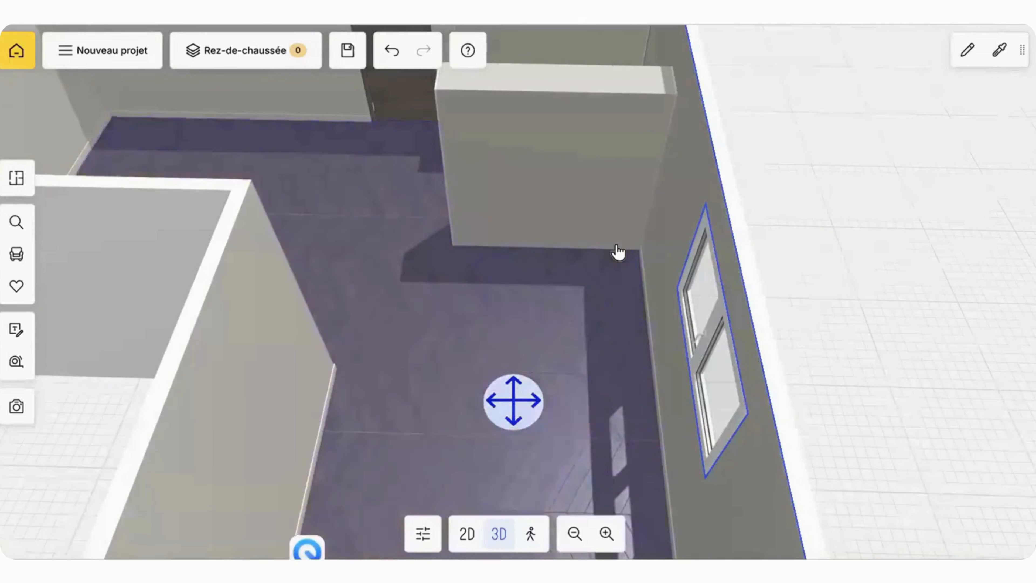
{"action": "left_click_drag", "start_coordinate": [618, 252], "coordinate": [180, 135]}
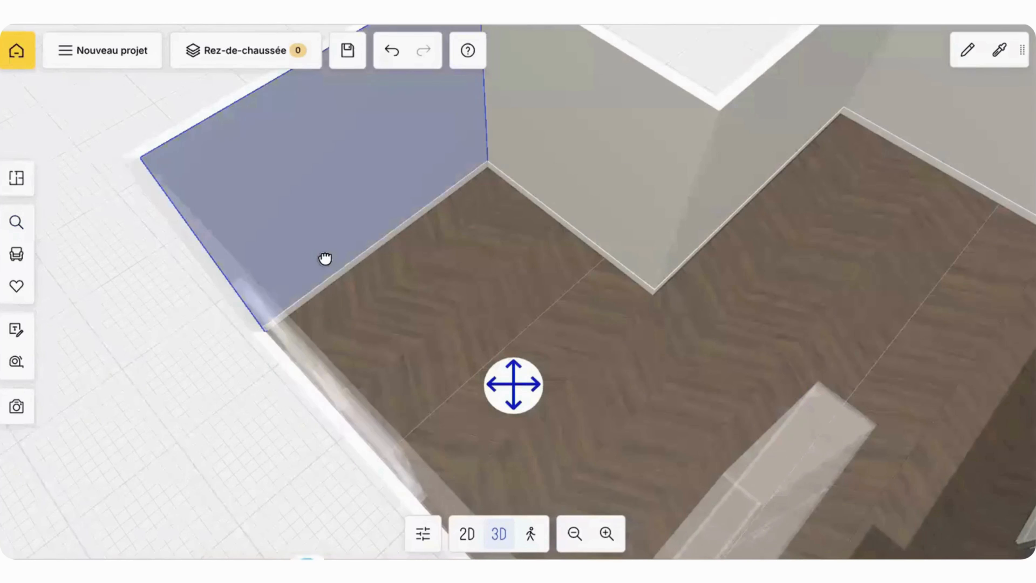
{"action": "left_click_drag", "start_coordinate": [324, 259], "coordinate": [315, 253]}
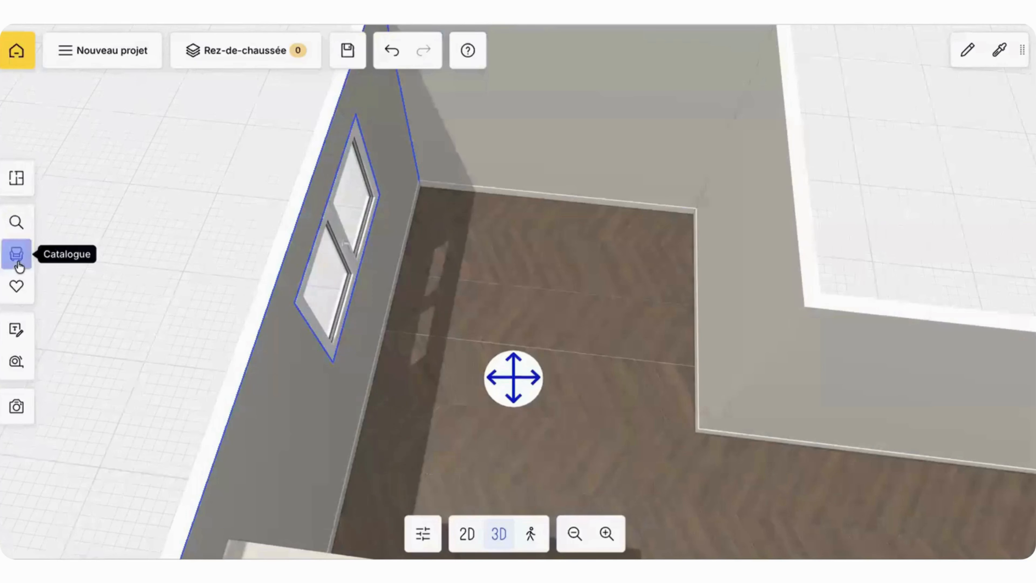
{"action": "left_click", "coordinate": [17, 256]}
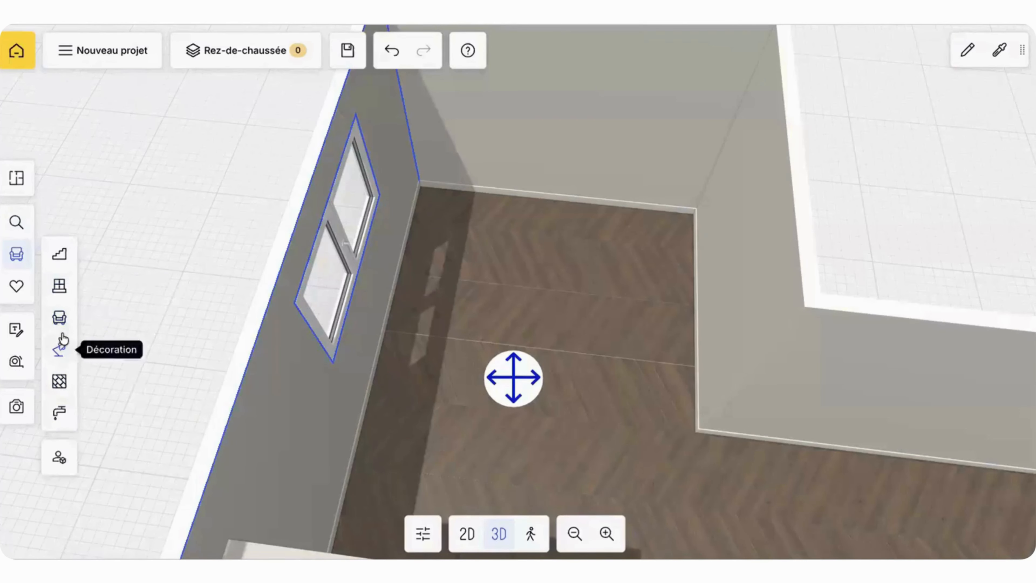
{"action": "left_click", "coordinate": [59, 321]}
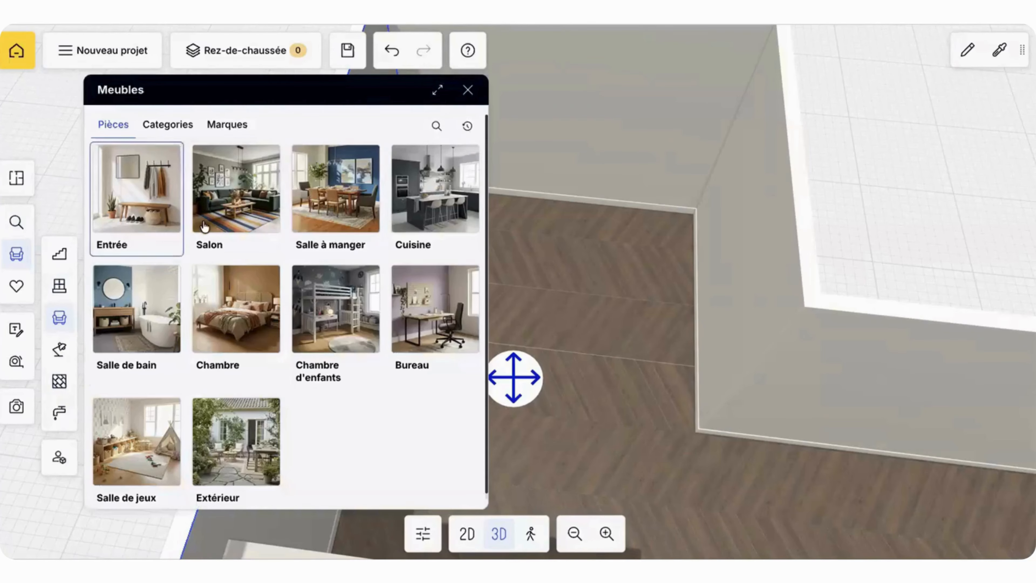
{"action": "left_click", "coordinate": [175, 128]}
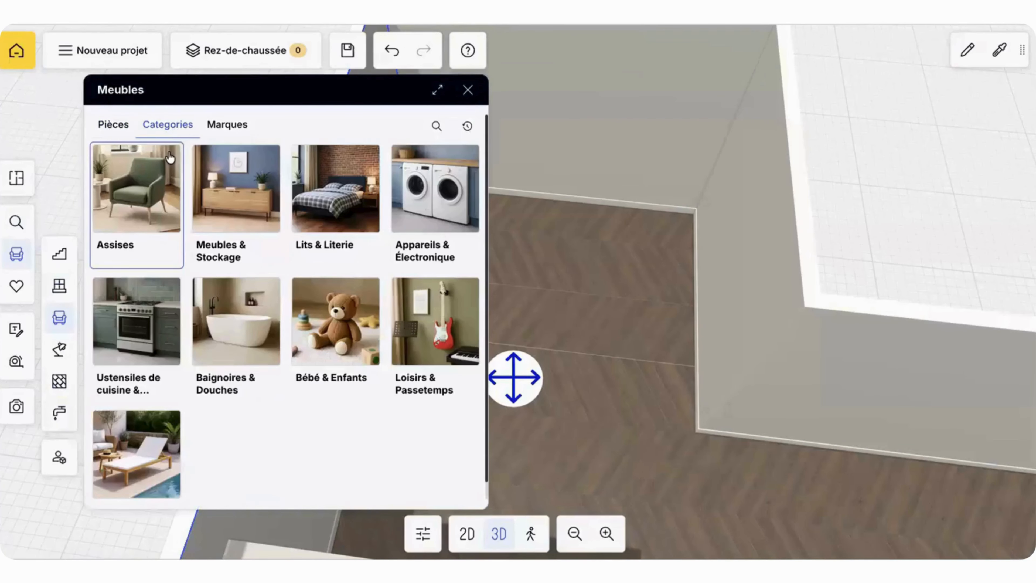
{"action": "left_click", "coordinate": [226, 124]}
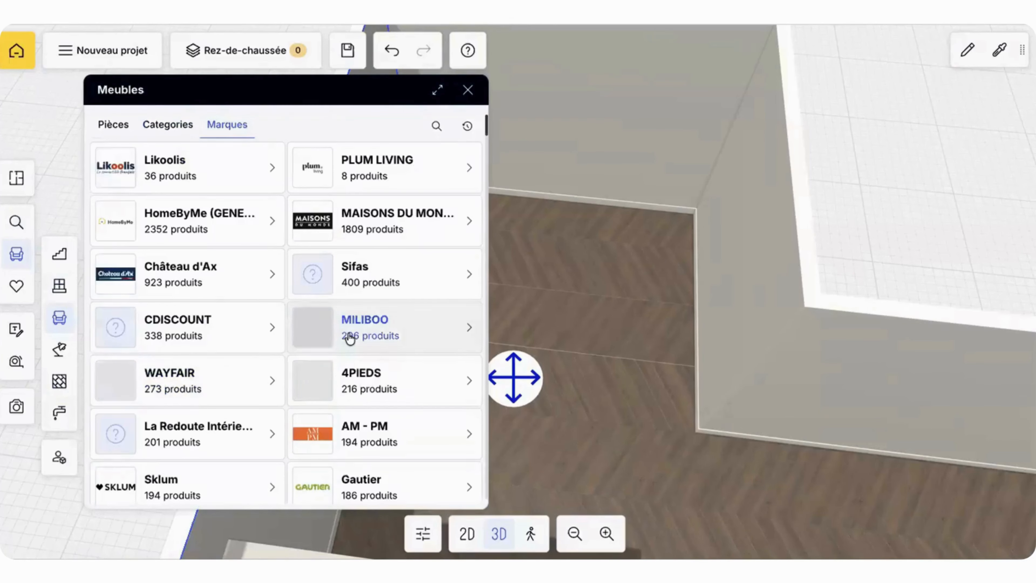
{"action": "scroll", "coordinate": [349, 338], "scroll_direction": "down", "scroll_amount": 10}
{"action": "scroll", "coordinate": [350, 337], "scroll_direction": "up", "scroll_amount": 10}
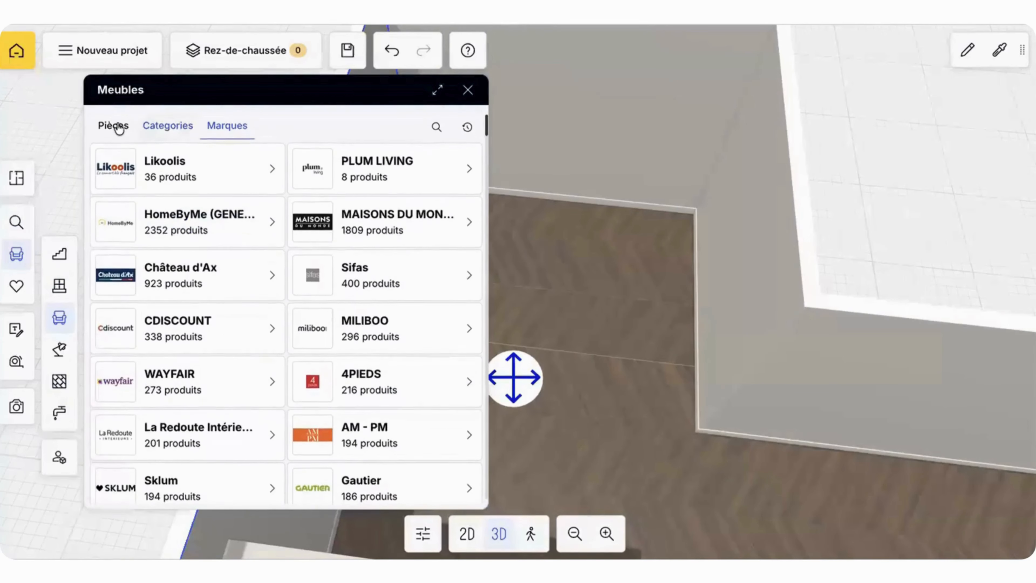
{"action": "left_click", "coordinate": [469, 89]}
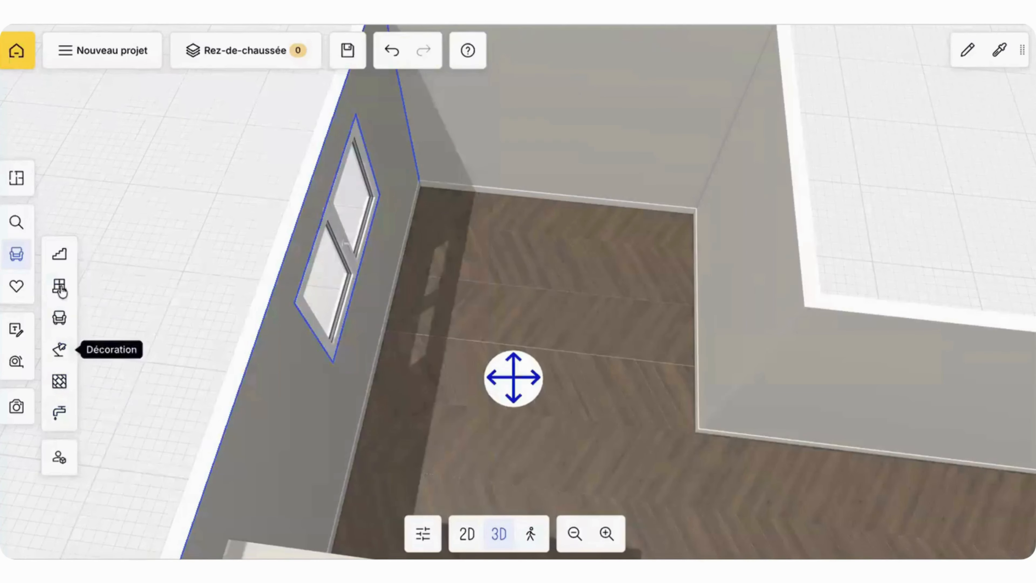
Step: Examine the user content library, comparing the personally imported 3D objects with the products shared by the community
{"action": "left_click", "coordinate": [61, 461]}
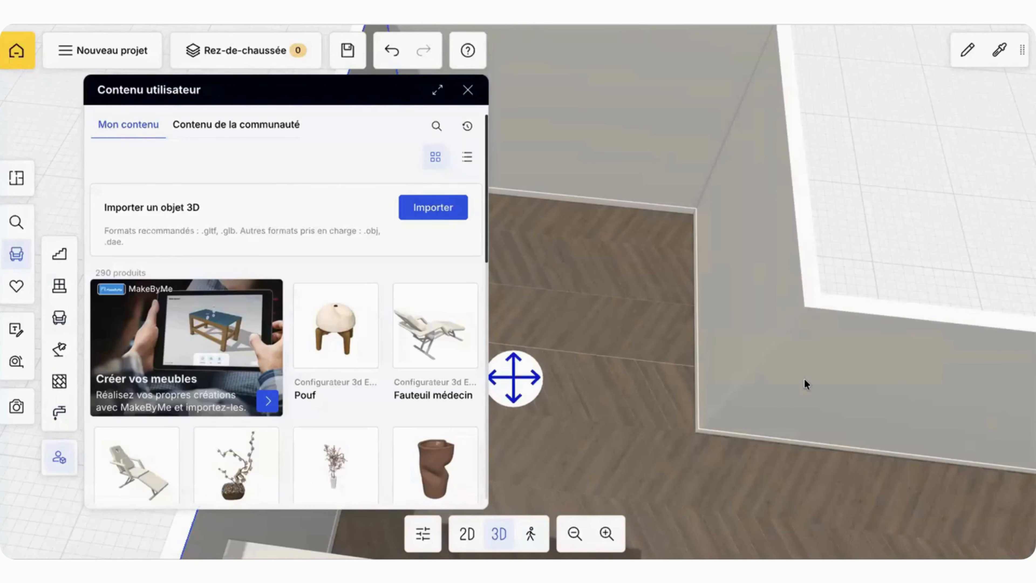
{"action": "mouse_move", "coordinate": [426, 283]}
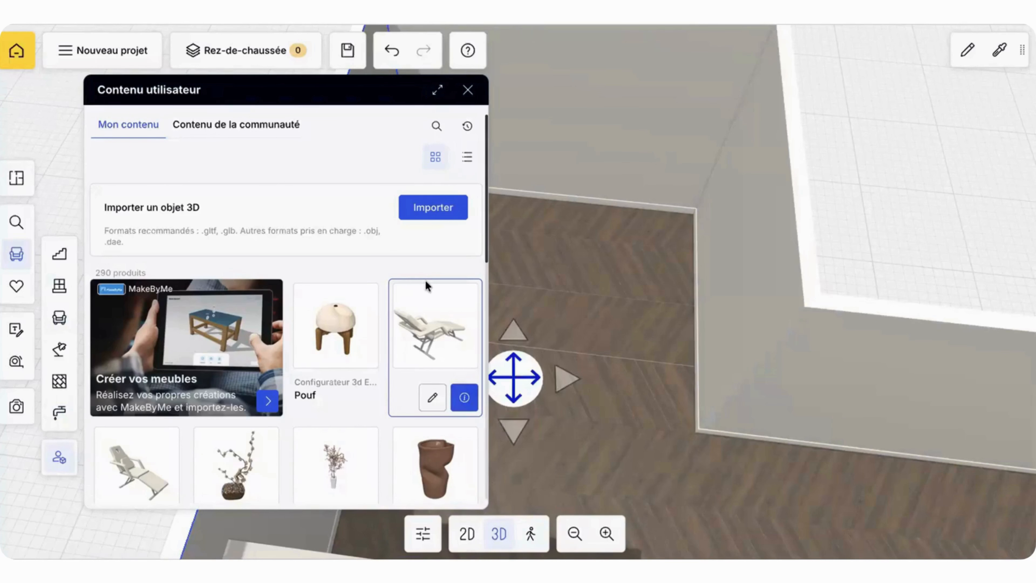
{"action": "mouse_move", "coordinate": [332, 301]}
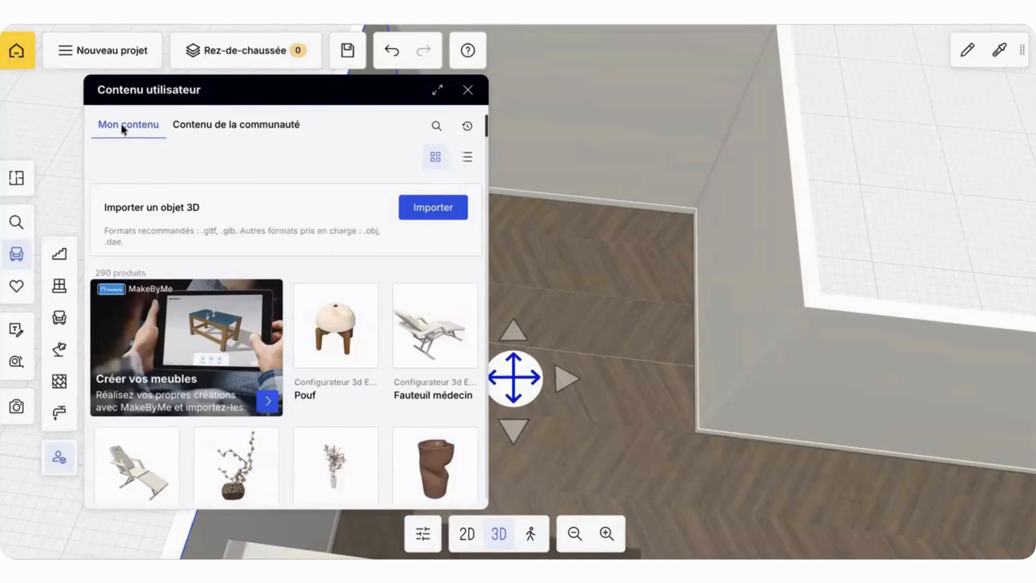
{"action": "scroll", "coordinate": [223, 282], "scroll_direction": "down", "scroll_amount": 15}
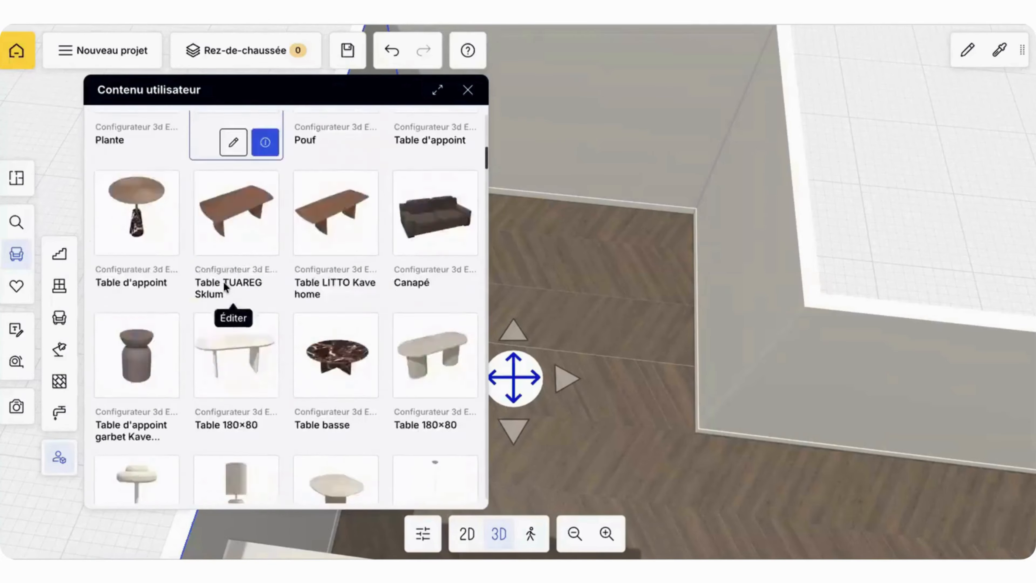
{"action": "scroll", "coordinate": [223, 282], "scroll_direction": "up", "scroll_amount": 15}
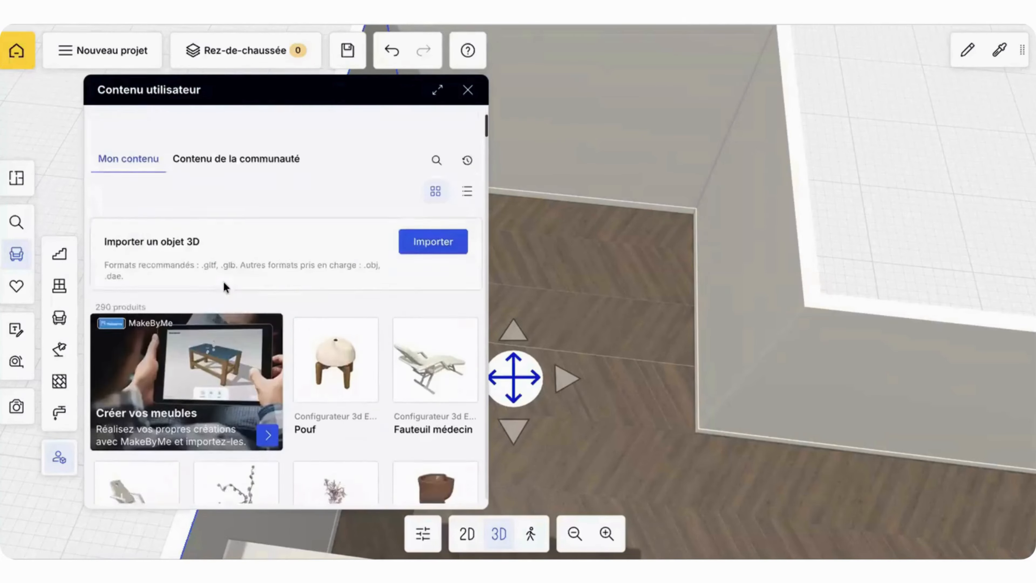
{"action": "left_click", "coordinate": [237, 125]}
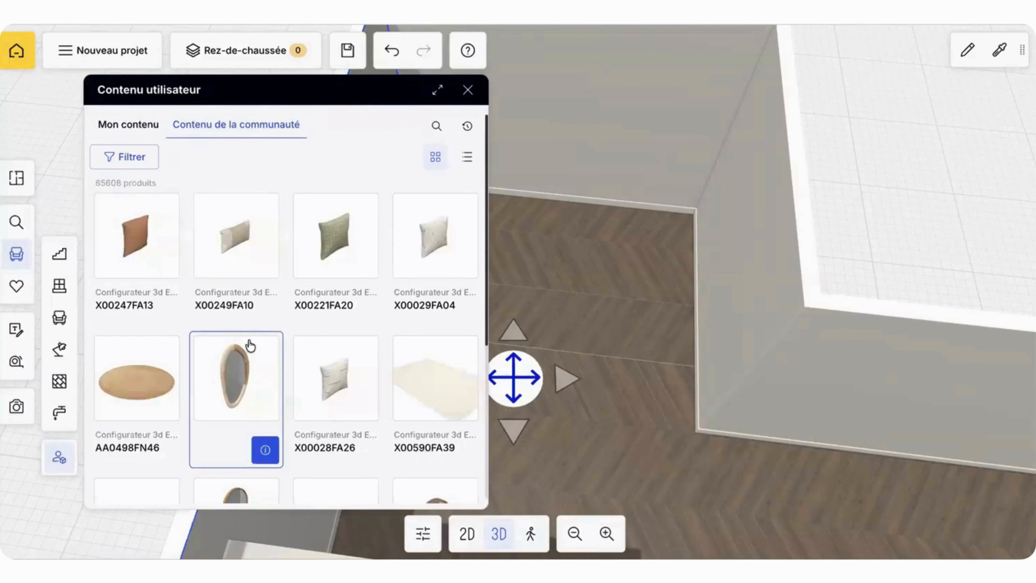
{"action": "scroll", "coordinate": [249, 347], "scroll_direction": "down", "scroll_amount": 7}
{"action": "scroll", "coordinate": [250, 347], "scroll_direction": "down", "scroll_amount": 12}
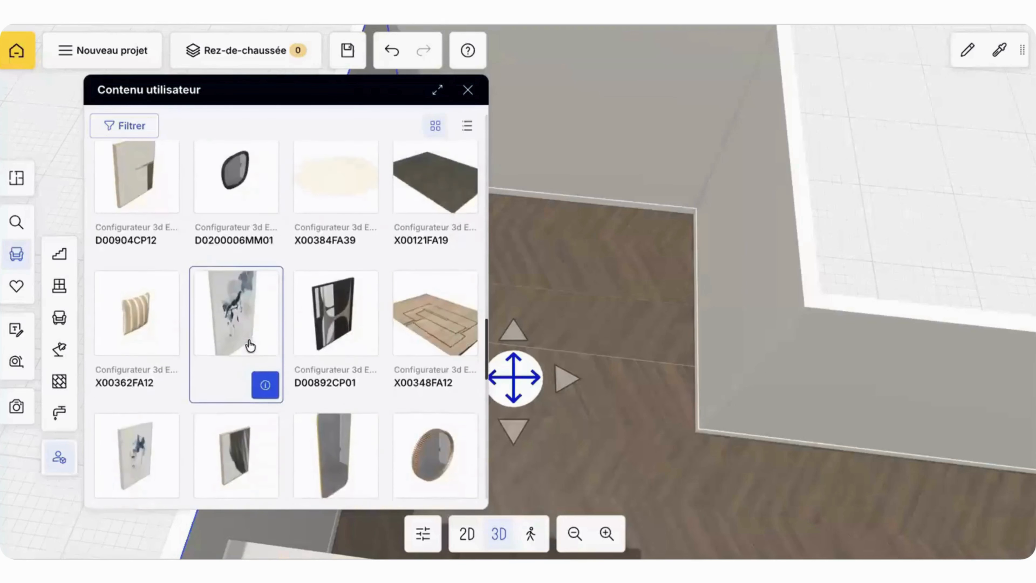
{"action": "scroll", "coordinate": [249, 344], "scroll_direction": "up", "scroll_amount": 10}
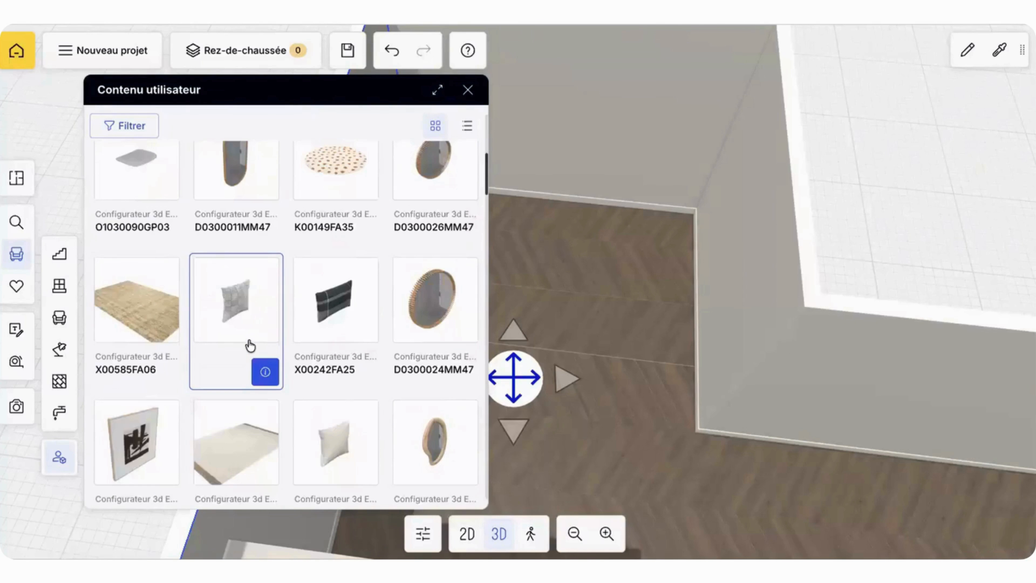
{"action": "scroll", "coordinate": [245, 367], "scroll_direction": "up", "scroll_amount": 5}
Step: Place the community mirror D0300019MM46 on the end wall next to the window and raise it above the floor
{"action": "left_click", "coordinate": [228, 398]}
{"action": "left_click", "coordinate": [531, 206]}
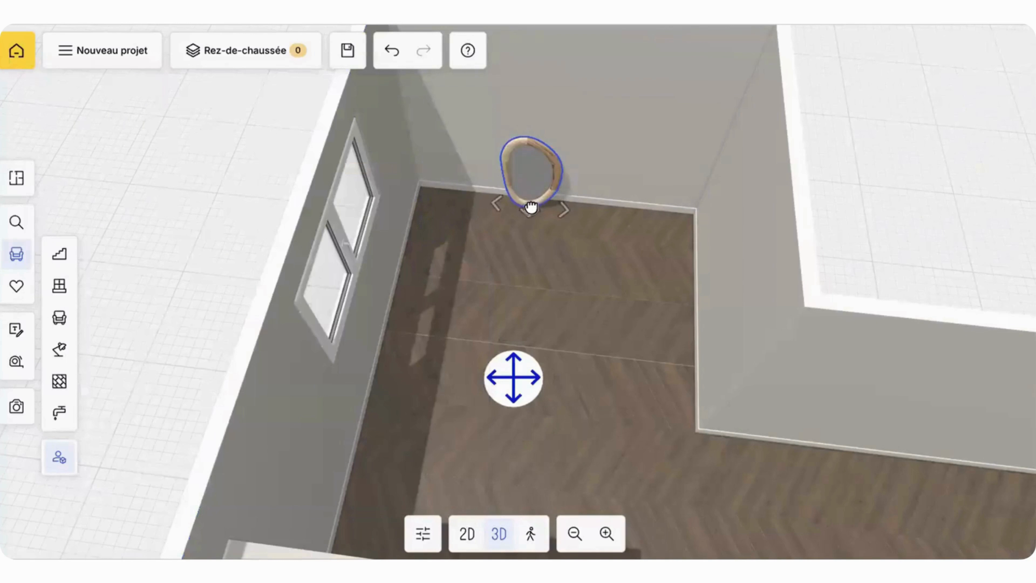
{"action": "left_click", "coordinate": [543, 199]}
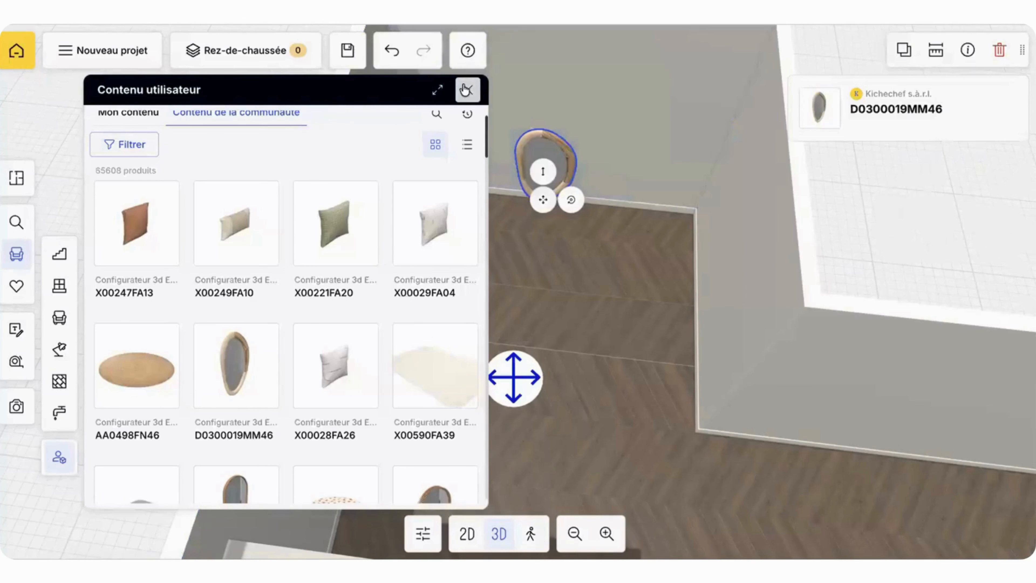
{"action": "left_click_drag", "start_coordinate": [548, 130], "coordinate": [547, 119]}
{"action": "left_click_drag", "start_coordinate": [675, 107], "coordinate": [700, 44]}
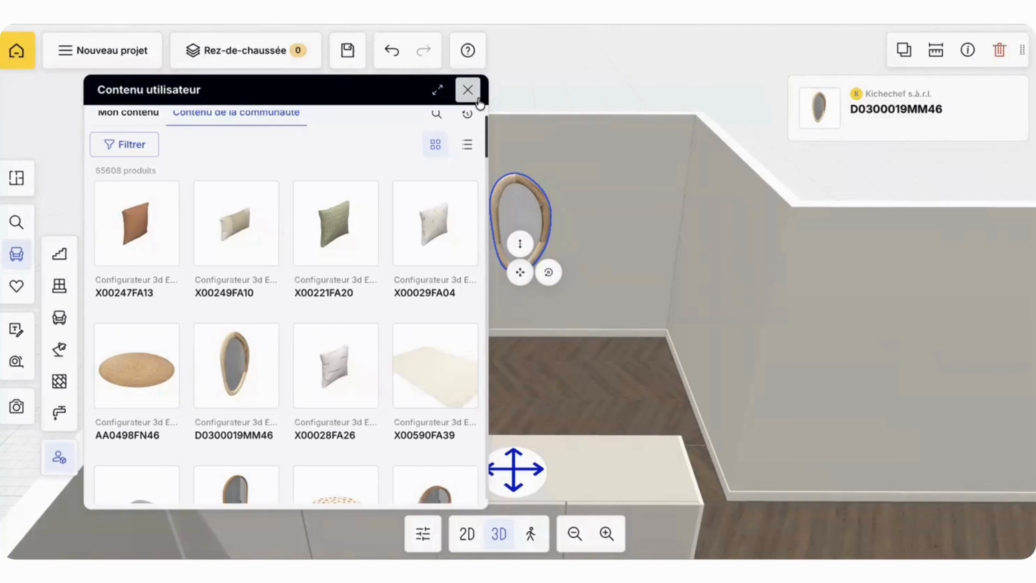
Step: Search the community products for "LIT" and look through the available bed models
{"action": "scroll", "coordinate": [382, 252], "scroll_direction": "down", "scroll_amount": 10}
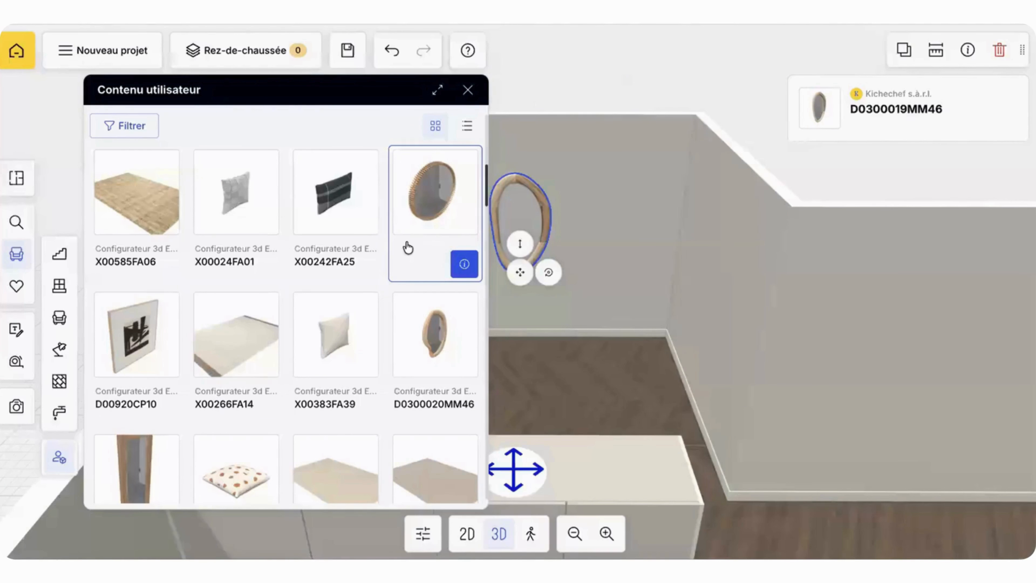
{"action": "scroll", "coordinate": [408, 247], "scroll_direction": "up", "scroll_amount": 1}
{"action": "scroll", "coordinate": [408, 247], "scroll_direction": "up", "scroll_amount": 5}
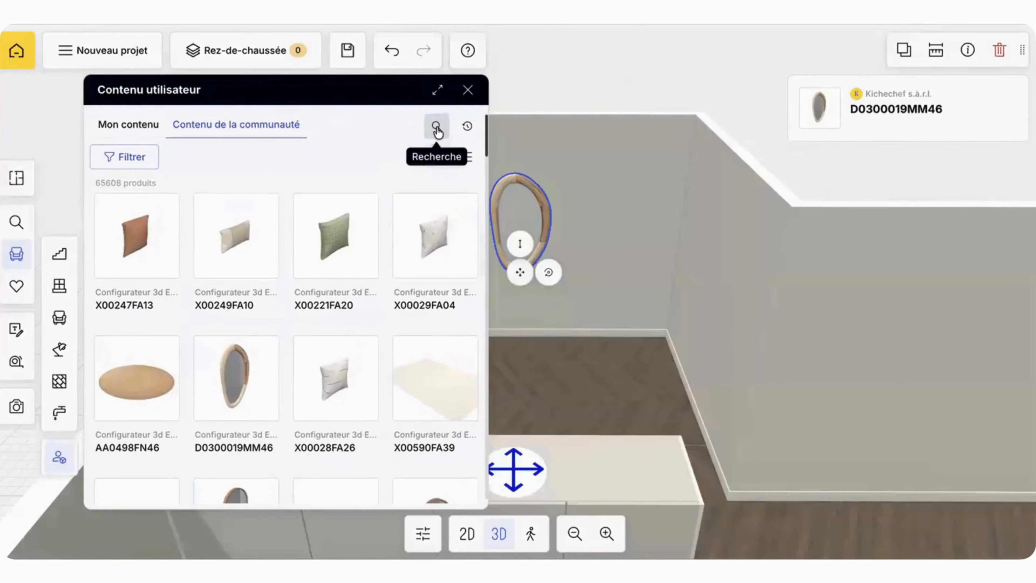
{"action": "left_click", "coordinate": [434, 129]}
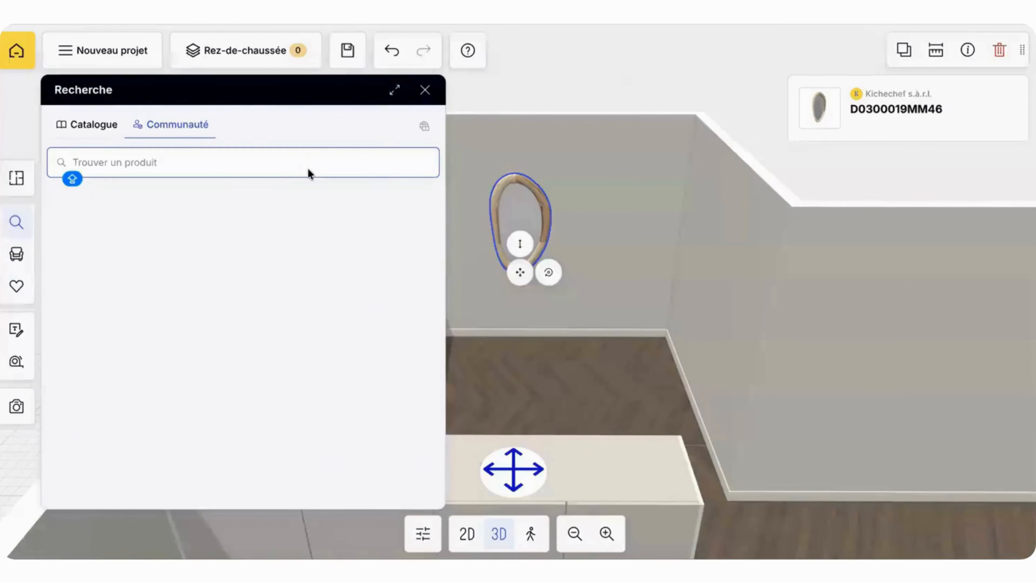
{"action": "type", "text": "LIT"}
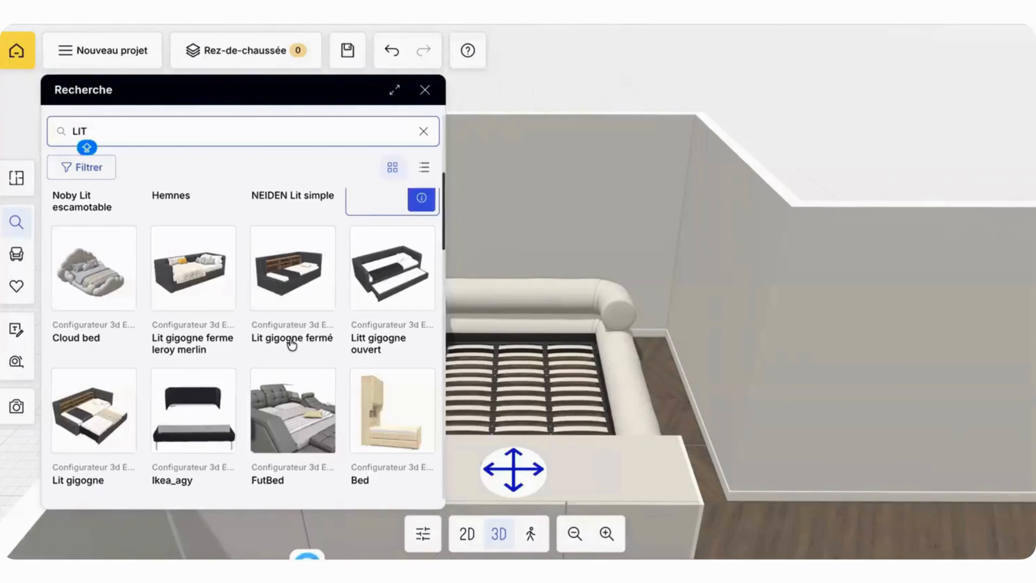
{"action": "scroll", "coordinate": [290, 343], "scroll_direction": "down", "scroll_amount": 3}
{"action": "scroll", "coordinate": [292, 344], "scroll_direction": "up", "scroll_amount": 3}
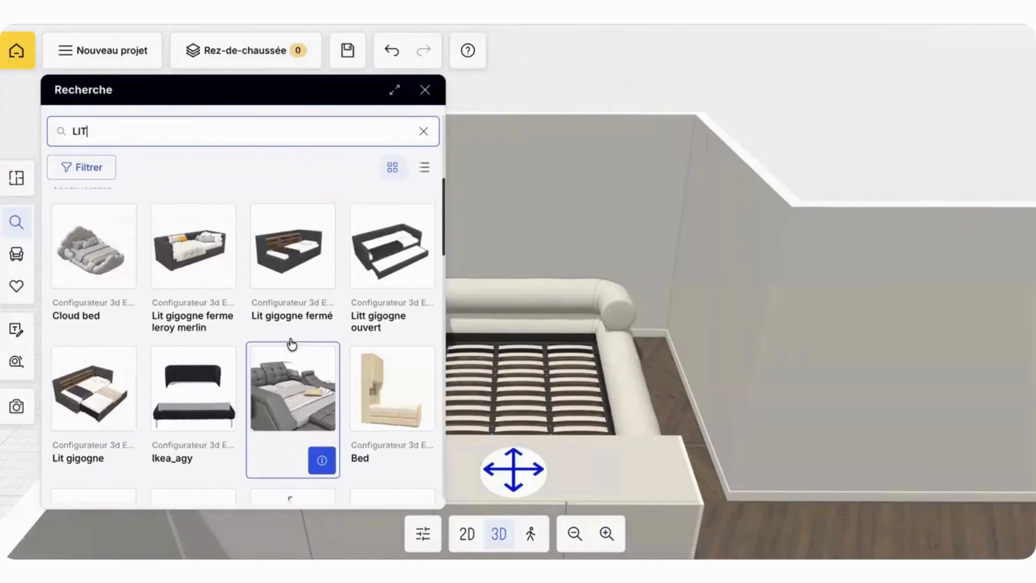
{"action": "scroll", "coordinate": [291, 344], "scroll_direction": "up", "scroll_amount": 3}
{"action": "scroll", "coordinate": [289, 343], "scroll_direction": "down", "scroll_amount": 10}
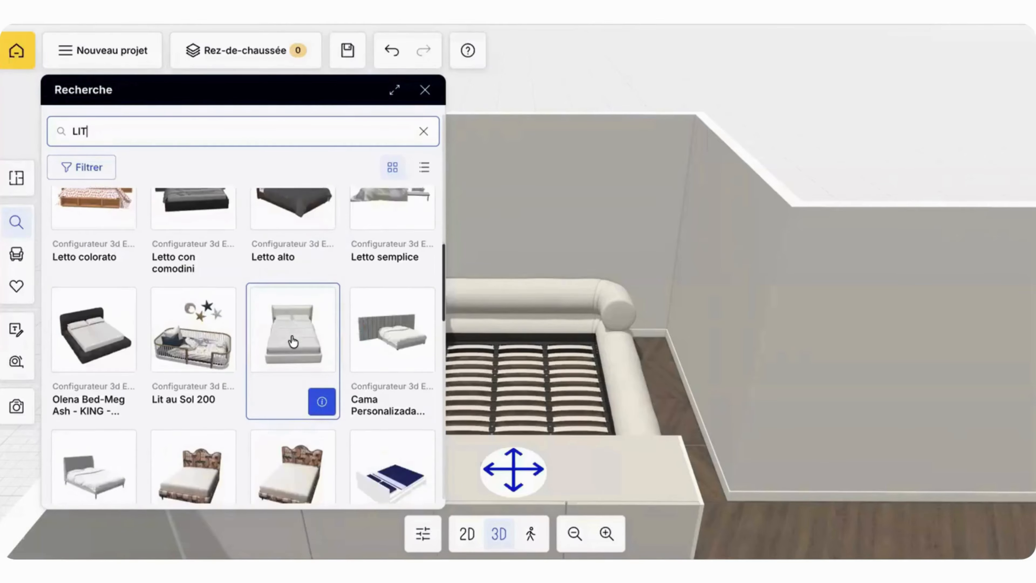
Step: Place the White Beach House Slipcovered Bed against the end wall and delete the rounded slatted bed overlapping it
{"action": "left_click_drag", "start_coordinate": [292, 338], "coordinate": [511, 398]}
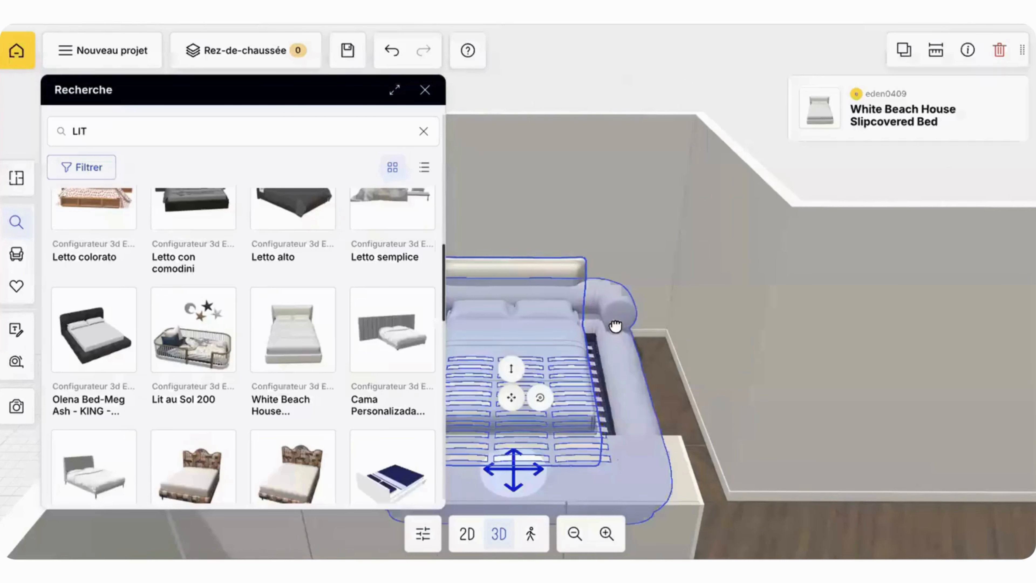
{"action": "left_click", "coordinate": [1000, 52]}
{"action": "left_click", "coordinate": [425, 90]}
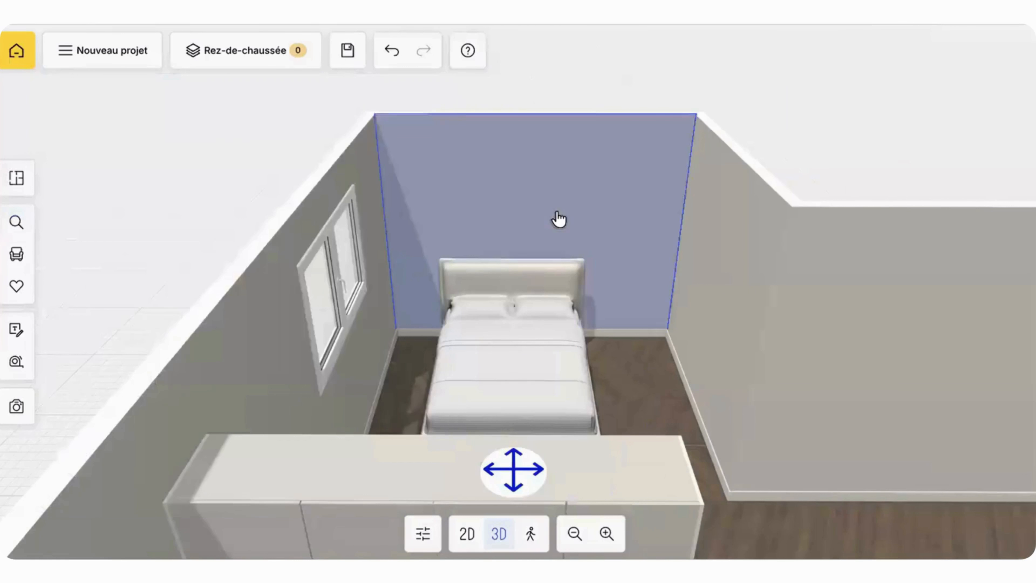
{"action": "left_click_drag", "start_coordinate": [558, 220], "coordinate": [513, 278]}
{"action": "left_click", "coordinate": [511, 273]}
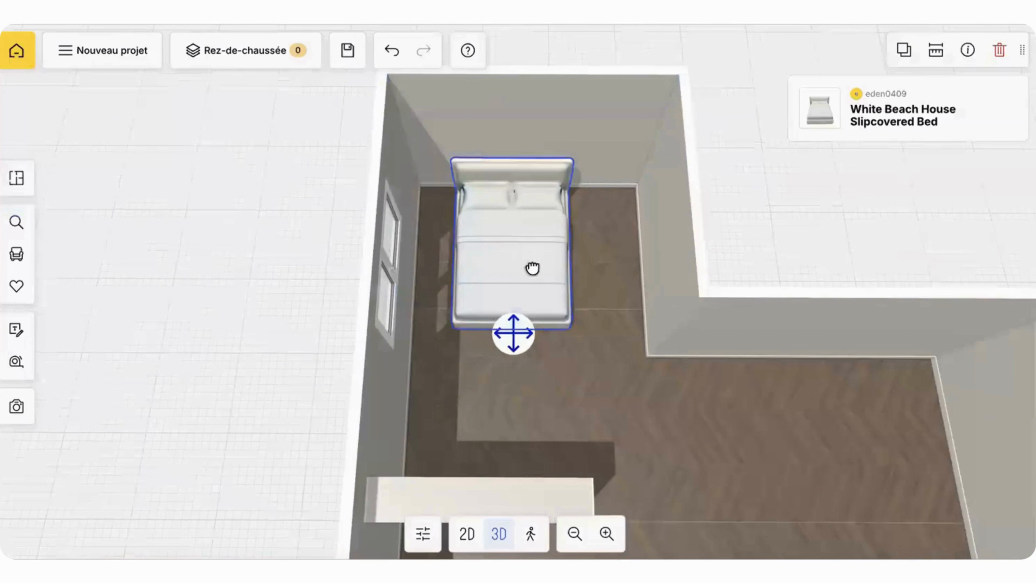
{"action": "left_click_drag", "start_coordinate": [533, 130], "coordinate": [665, 137]}
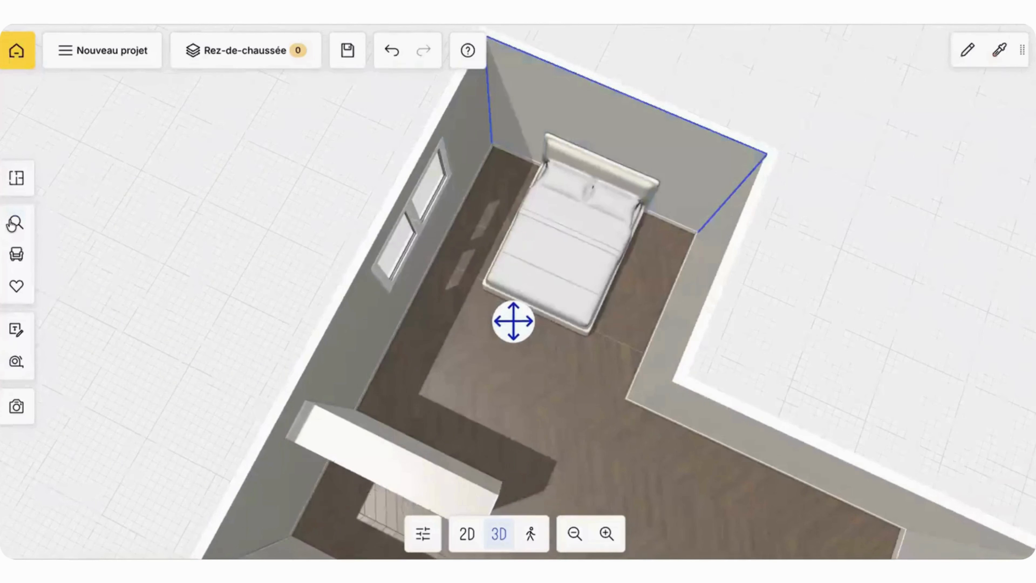
Step: Open the personal content in the user library and start importing a 3D object
{"action": "left_click", "coordinate": [29, 257]}
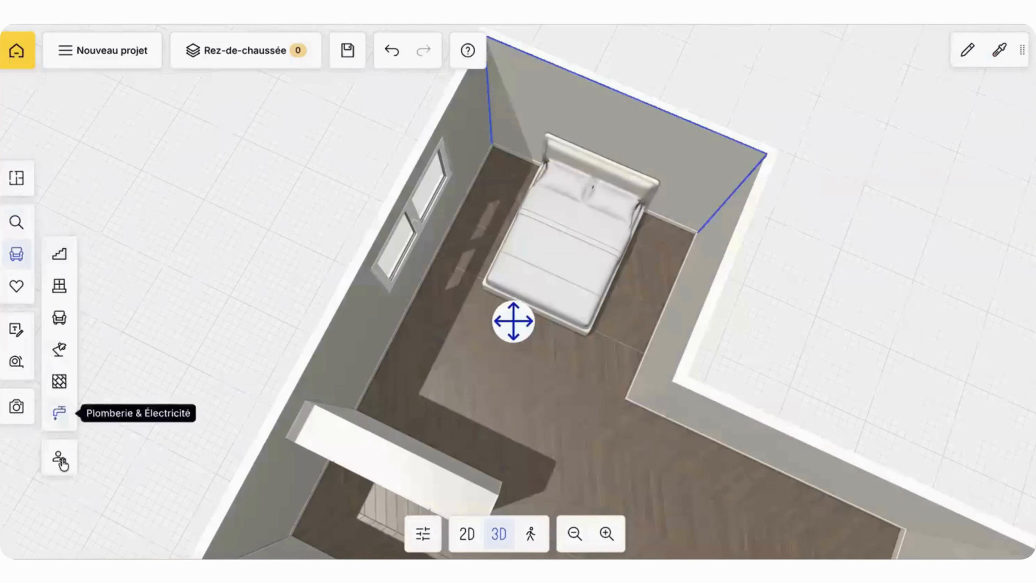
{"action": "left_click", "coordinate": [59, 458]}
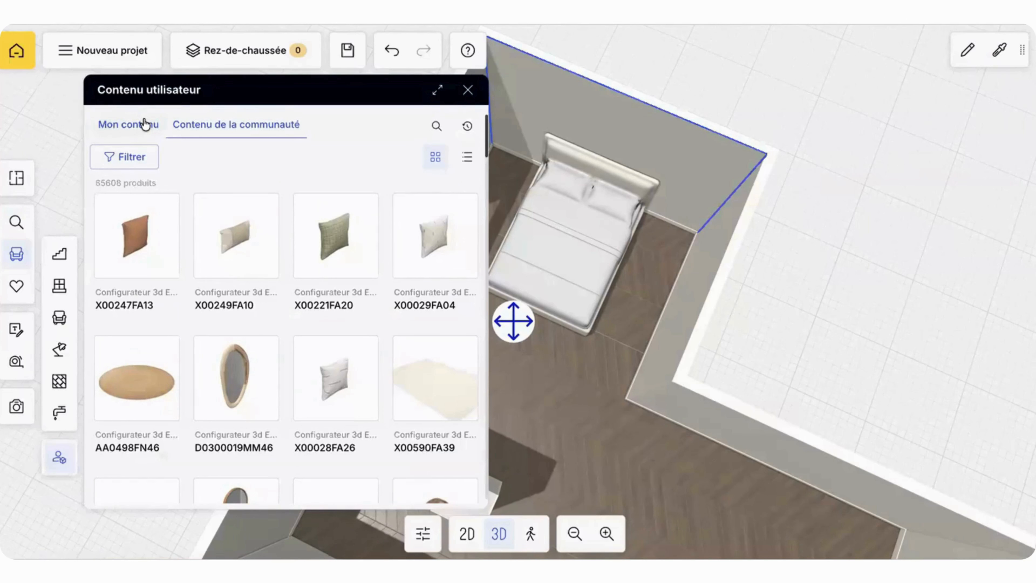
{"action": "left_click", "coordinate": [139, 125]}
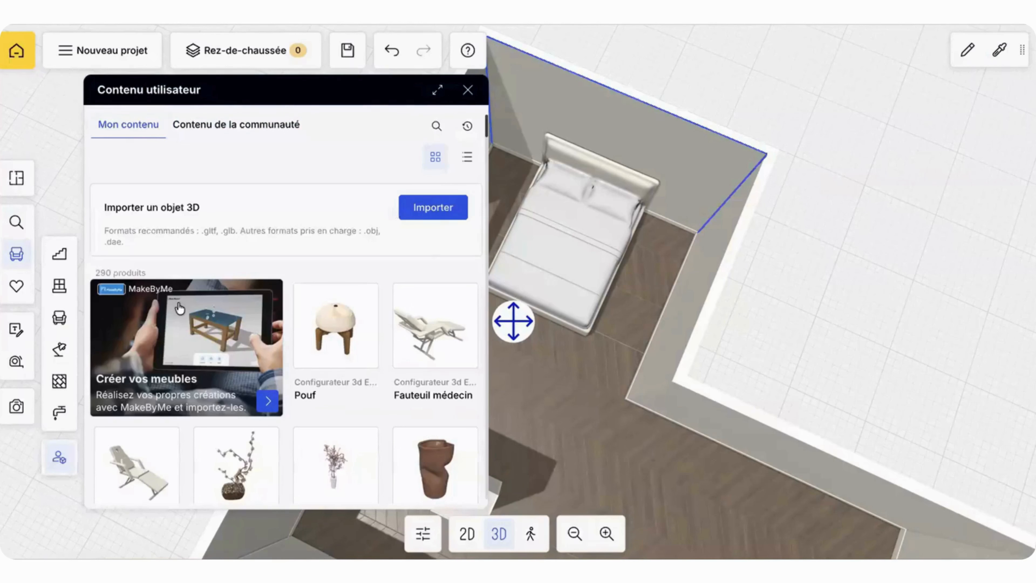
{"action": "left_click", "coordinate": [441, 211]}
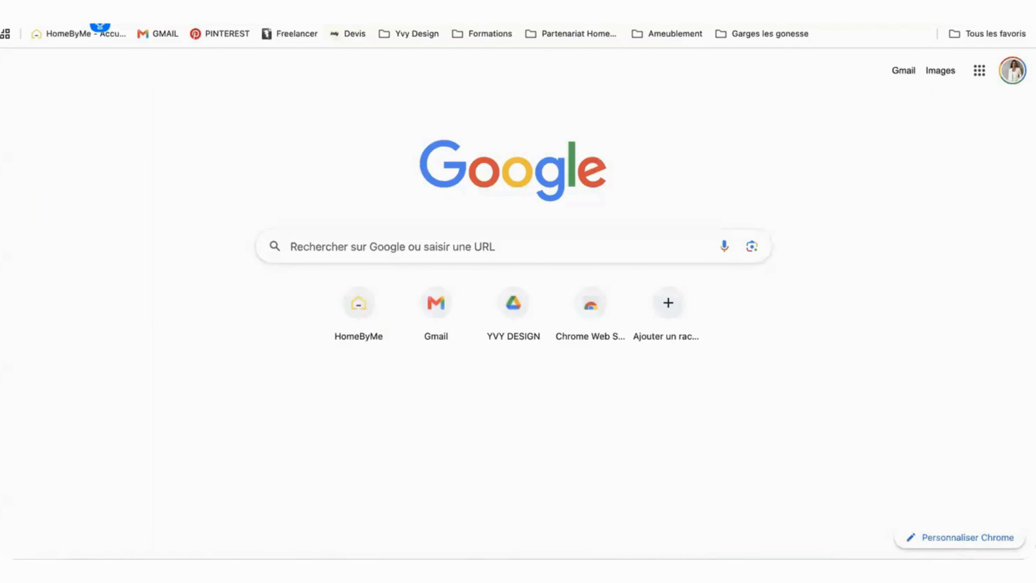
Step: Switch to a browser page, search Google for "SKLUM" and look over the results
{"action": "type", "text": "SKLUM"}
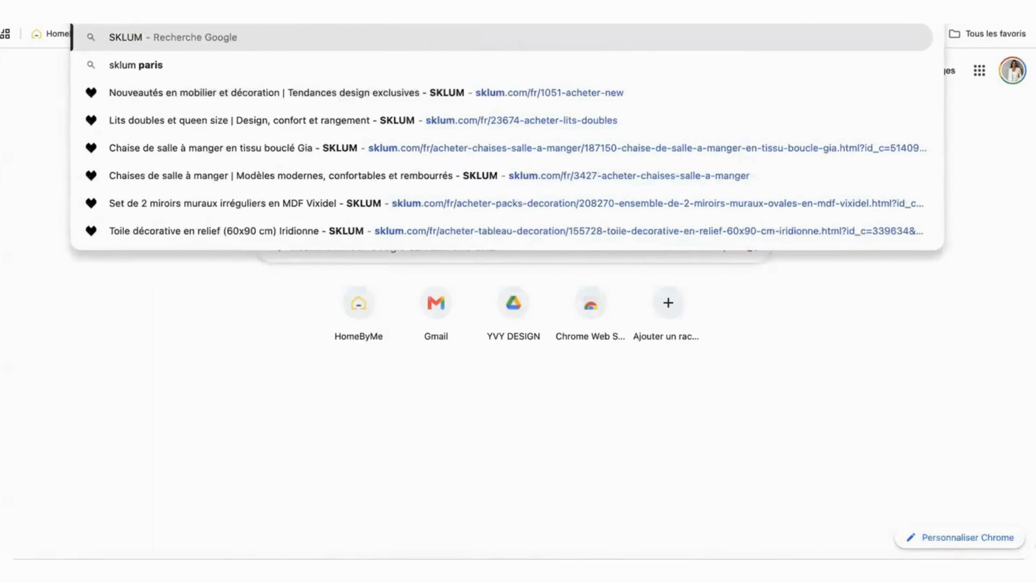
{"action": "key", "text": "Return"}
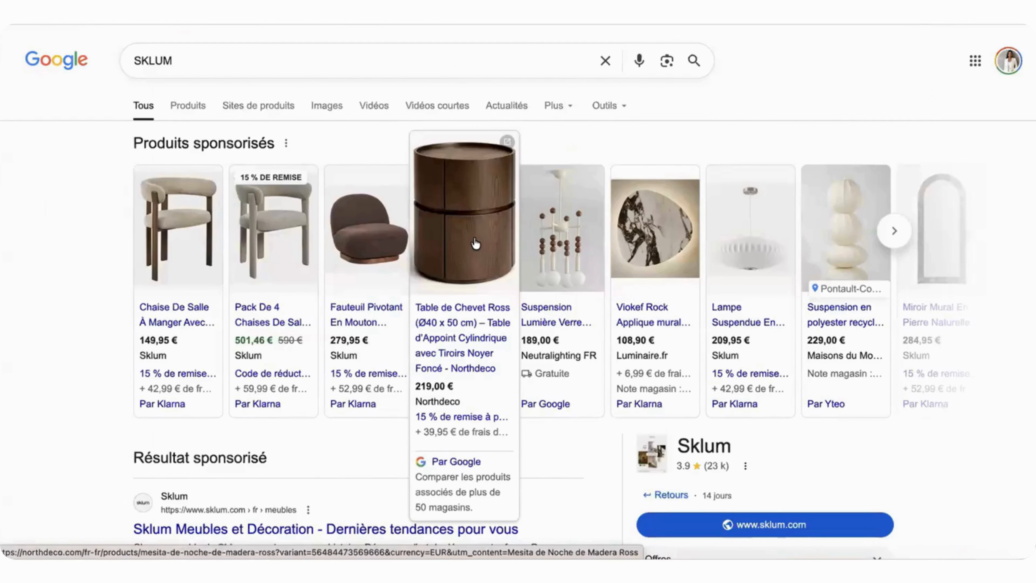
{"action": "scroll", "coordinate": [404, 303], "scroll_direction": "down", "scroll_amount": 3}
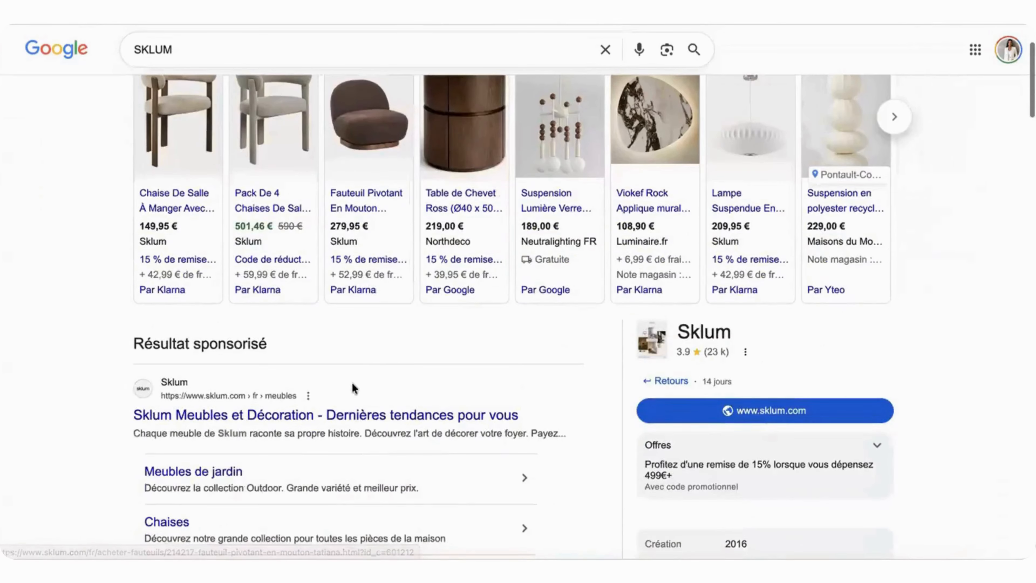
Step: Search Google for "3D WAREHOUSE" in a new tab, open the 3D Warehouse site and dismiss its promotional banner
{"action": "key", "text": "super+t"}
{"action": "left_click", "coordinate": [530, 8]}
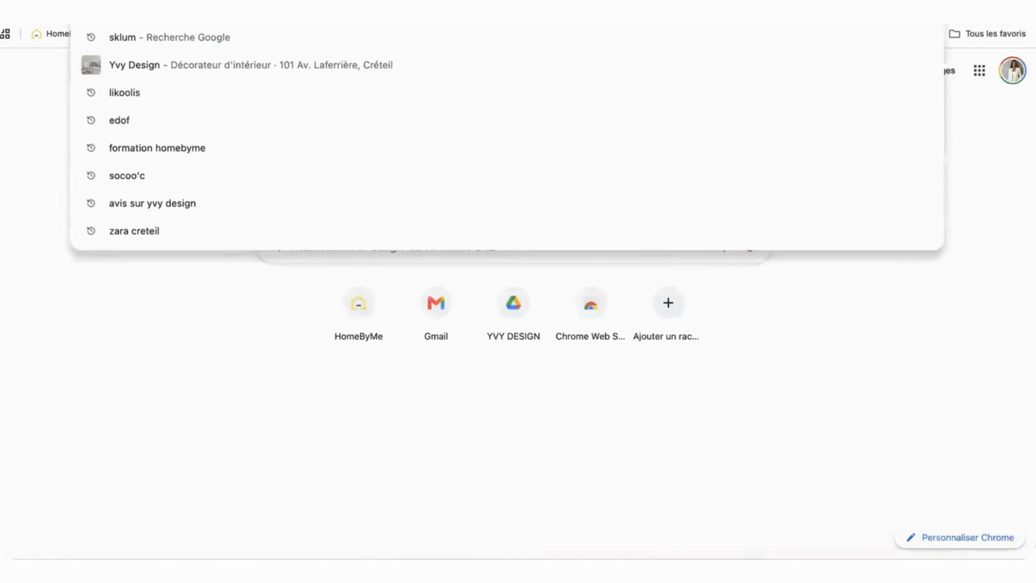
{"action": "type", "text": "3D WAREHOUSE"}
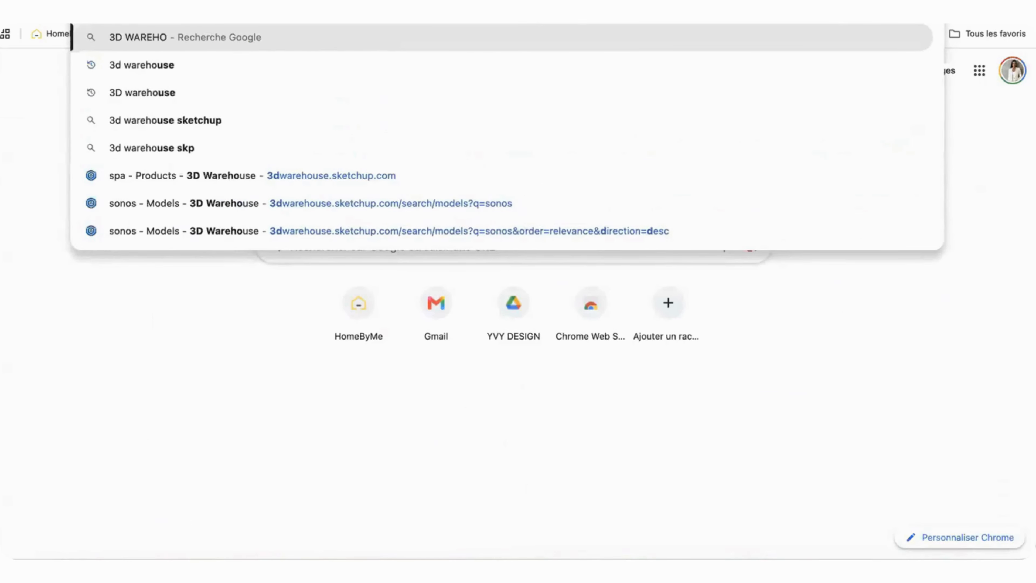
{"action": "key", "text": "Return"}
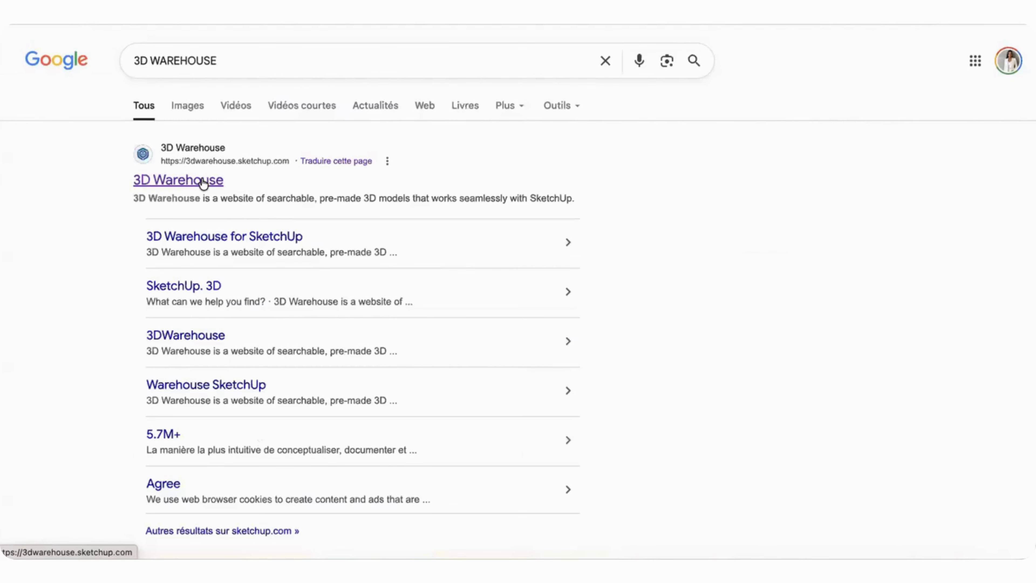
{"action": "left_click", "coordinate": [203, 181]}
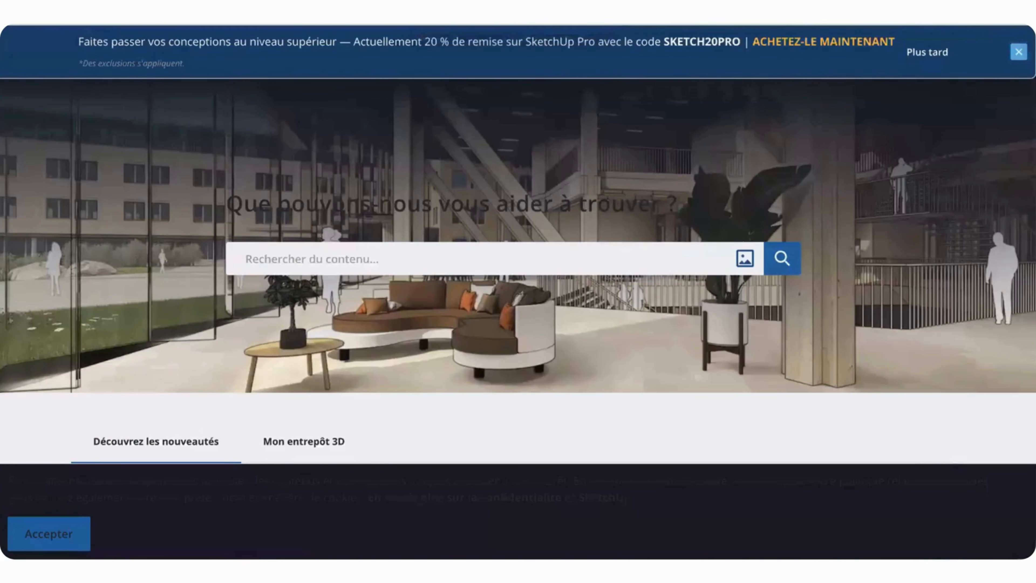
{"action": "left_click", "coordinate": [1019, 52]}
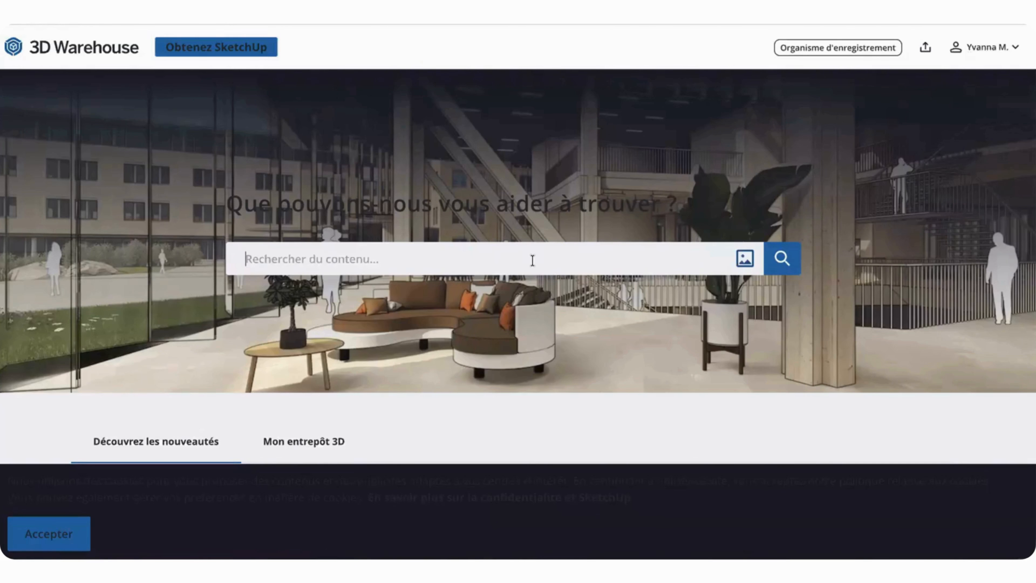
{"action": "type", "text": "cana"}
{"action": "key", "text": "BackSpace"}
{"action": "key", "text": "BackSpace"}
{"action": "key", "text": "BackSpace"}
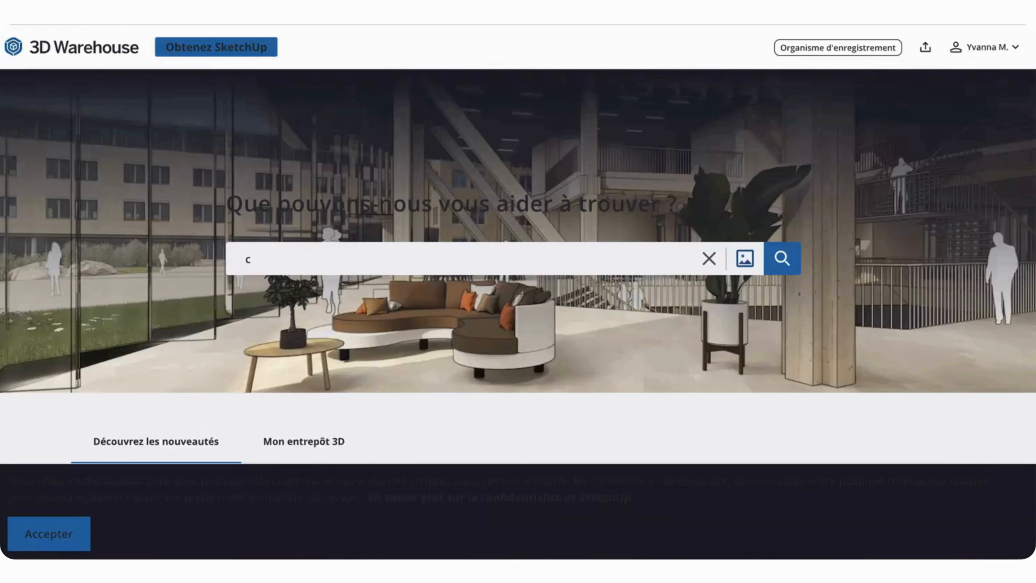
{"action": "key", "text": "BackSpace"}
Step: Search 3D Warehouse for "tapis" and look through the rug models offered
{"action": "type", "text": "tapis"}
{"action": "key", "text": "Return"}
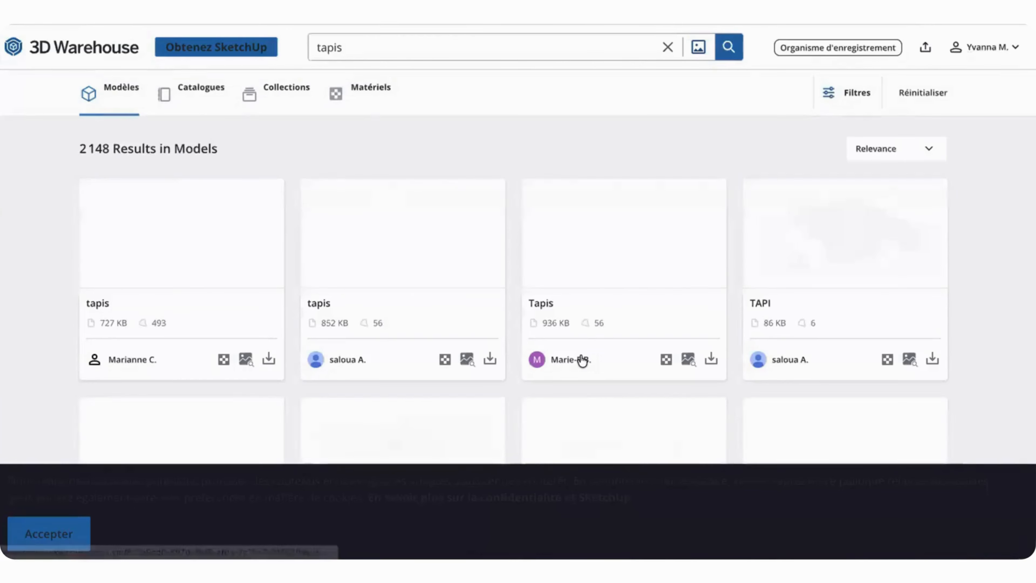
{"action": "scroll", "coordinate": [578, 321], "scroll_direction": "down", "scroll_amount": 20}
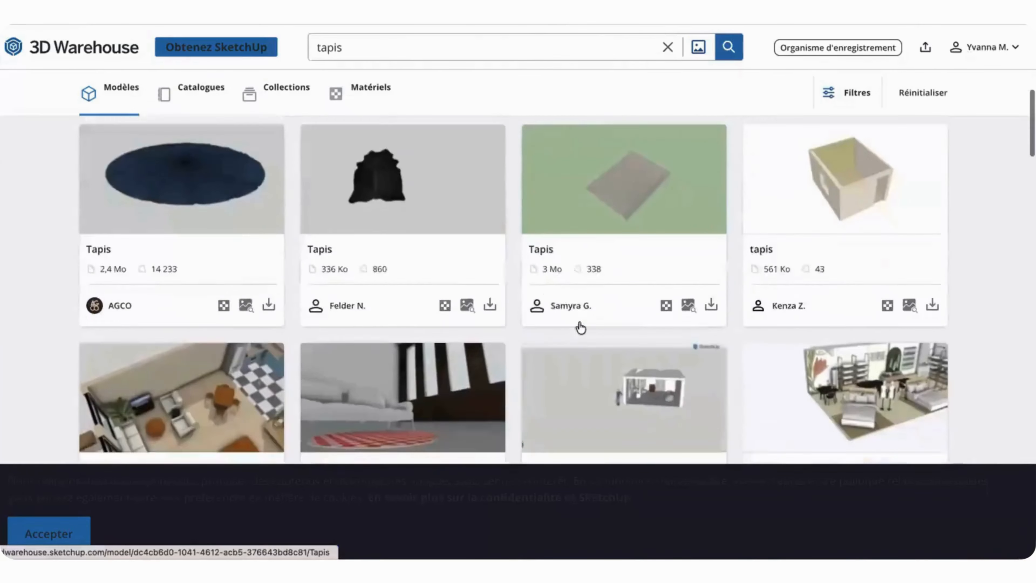
{"action": "scroll", "coordinate": [581, 326], "scroll_direction": "down", "scroll_amount": 5}
{"action": "scroll", "coordinate": [580, 326], "scroll_direction": "up", "scroll_amount": 5}
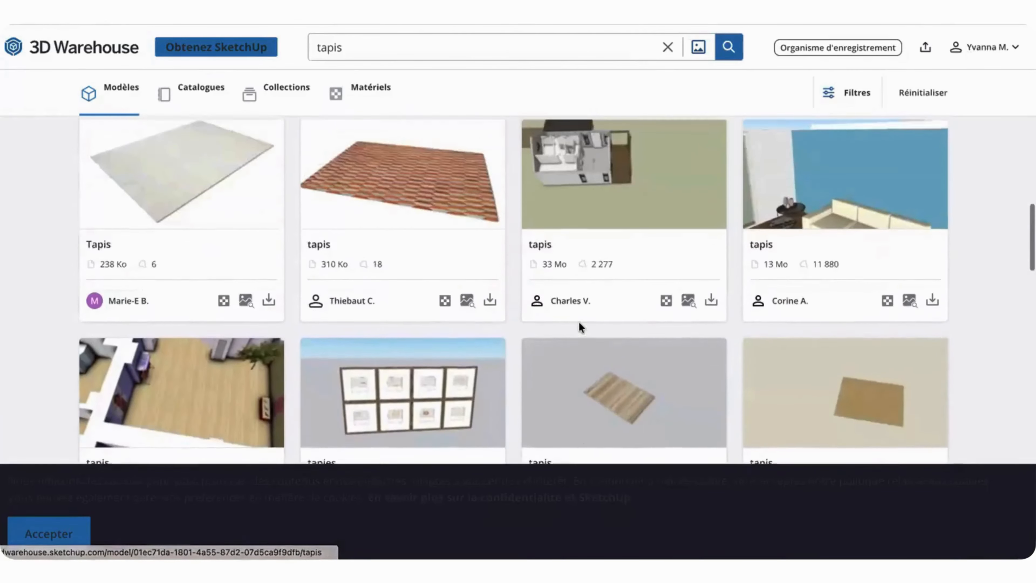
{"action": "scroll", "coordinate": [579, 325], "scroll_direction": "down", "scroll_amount": 6}
{"action": "scroll", "coordinate": [579, 322], "scroll_direction": "down", "scroll_amount": 10}
{"action": "scroll", "coordinate": [579, 325], "scroll_direction": "up", "scroll_amount": 1}
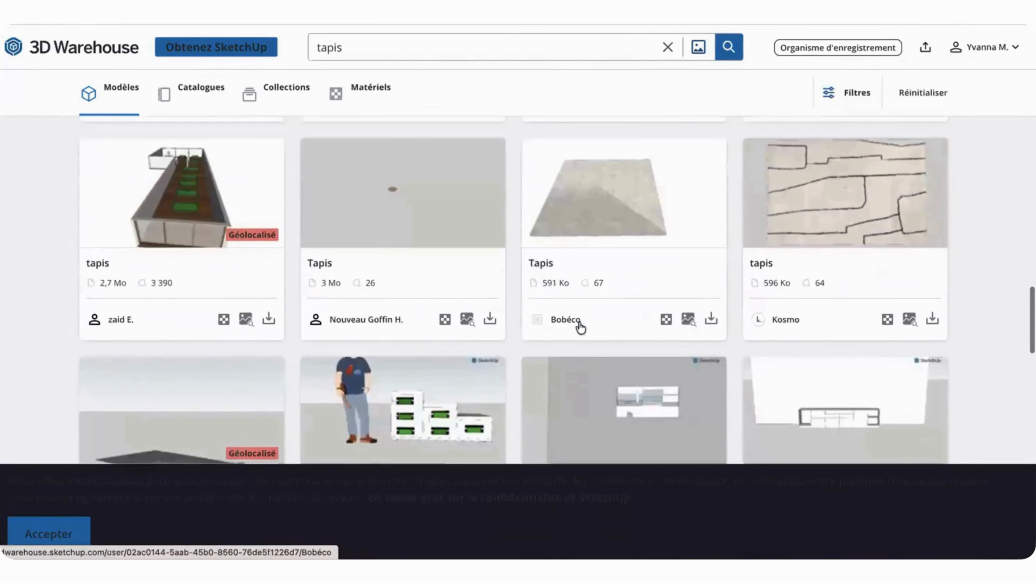
{"action": "scroll", "coordinate": [580, 325], "scroll_direction": "down", "scroll_amount": 6}
{"action": "scroll", "coordinate": [580, 329], "scroll_direction": "down", "scroll_amount": 15}
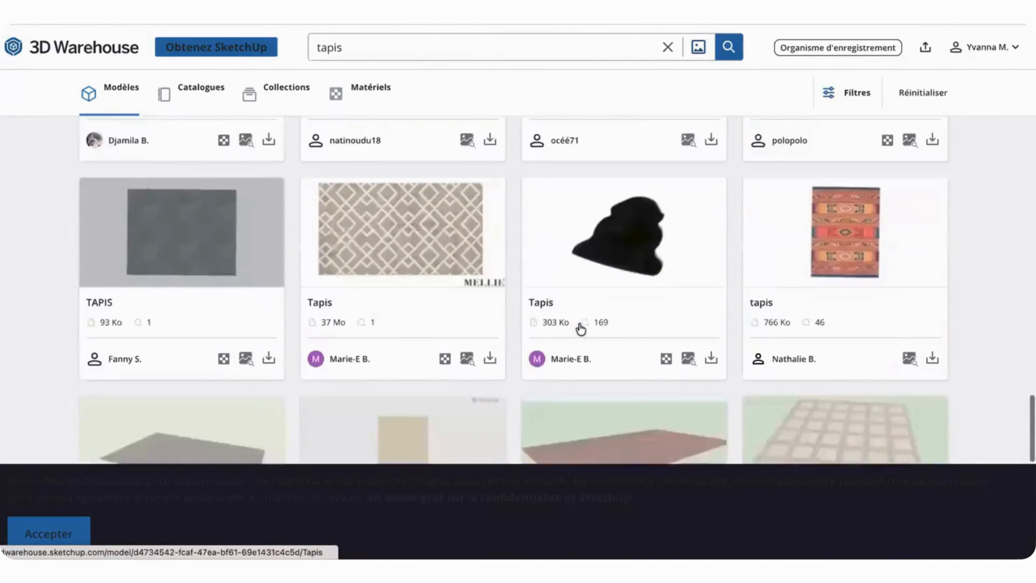
{"action": "scroll", "coordinate": [580, 323], "scroll_direction": "up", "scroll_amount": 15}
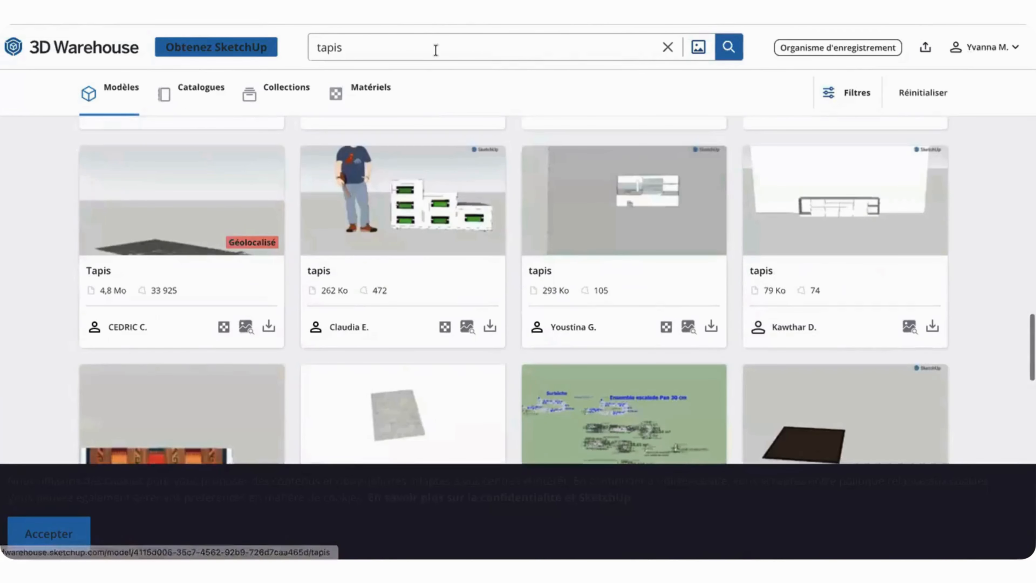
Step: Search 3D Warehouse for "table de chevet" and look through the bedside table models
{"action": "left_click_drag", "start_coordinate": [435, 49], "coordinate": [281, 45]}
{"action": "type", "text": "table "}
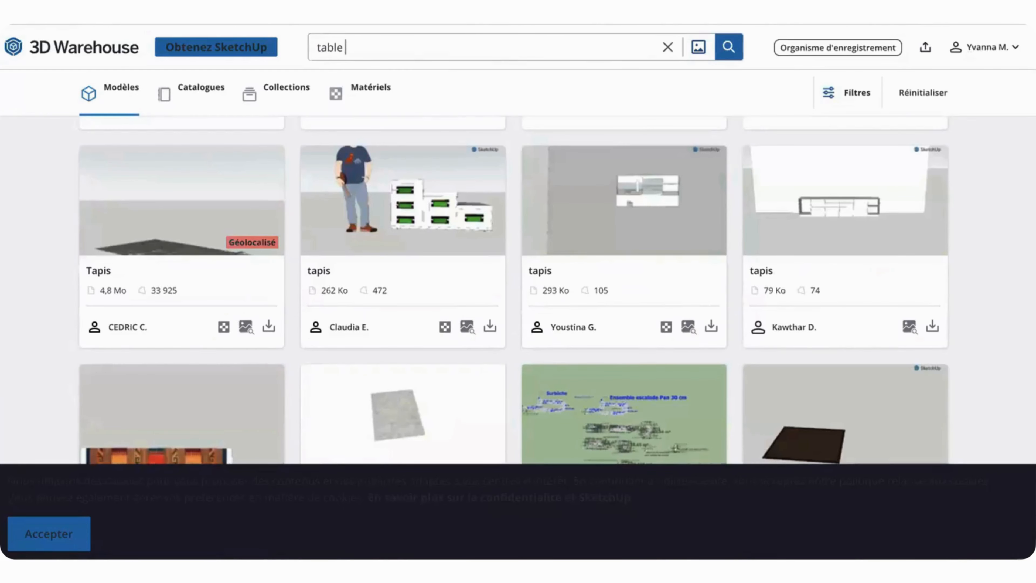
{"action": "type", "text": "de chevet"}
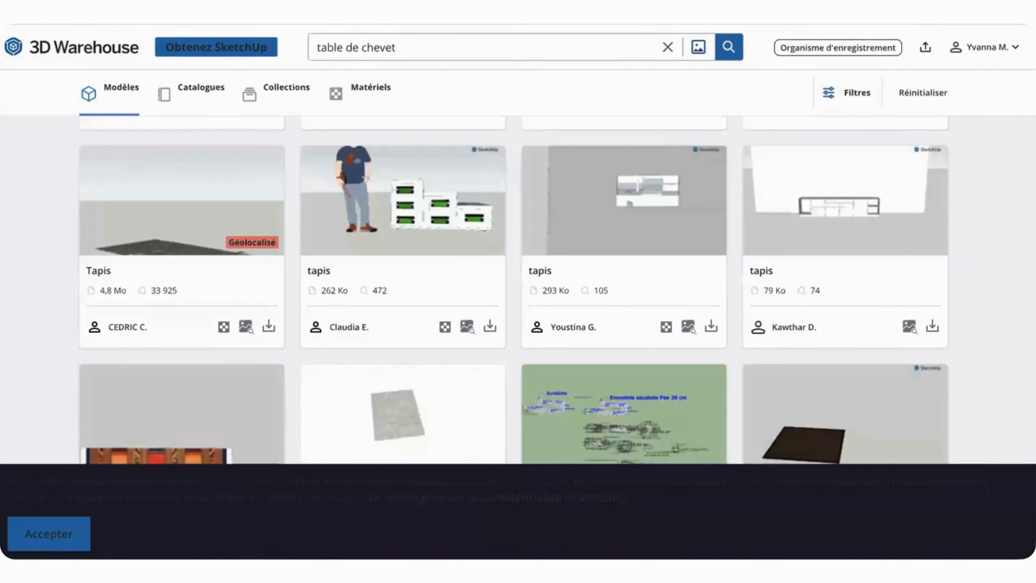
{"action": "key", "text": "Return"}
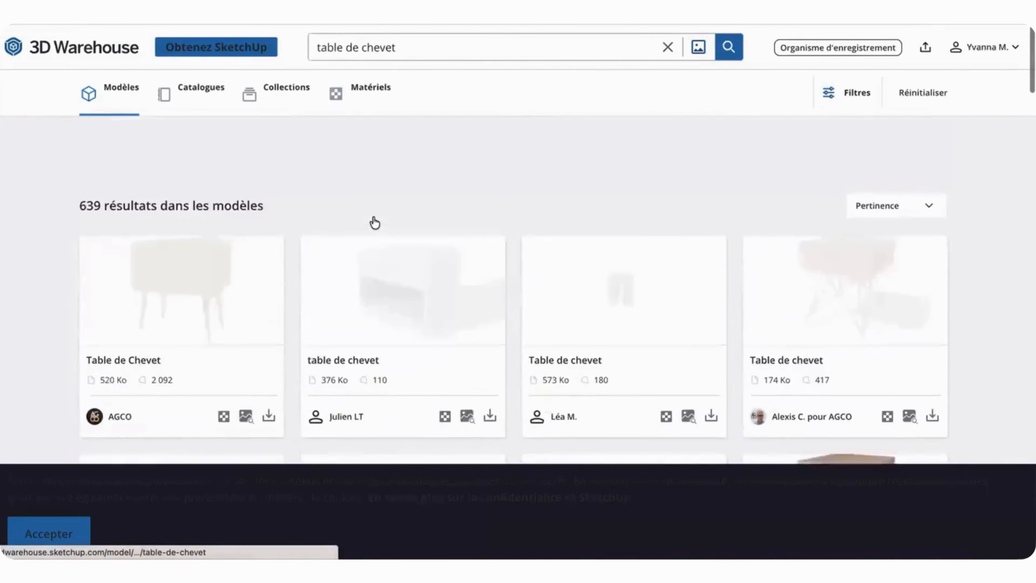
{"action": "scroll", "coordinate": [375, 223], "scroll_direction": "down", "scroll_amount": 5}
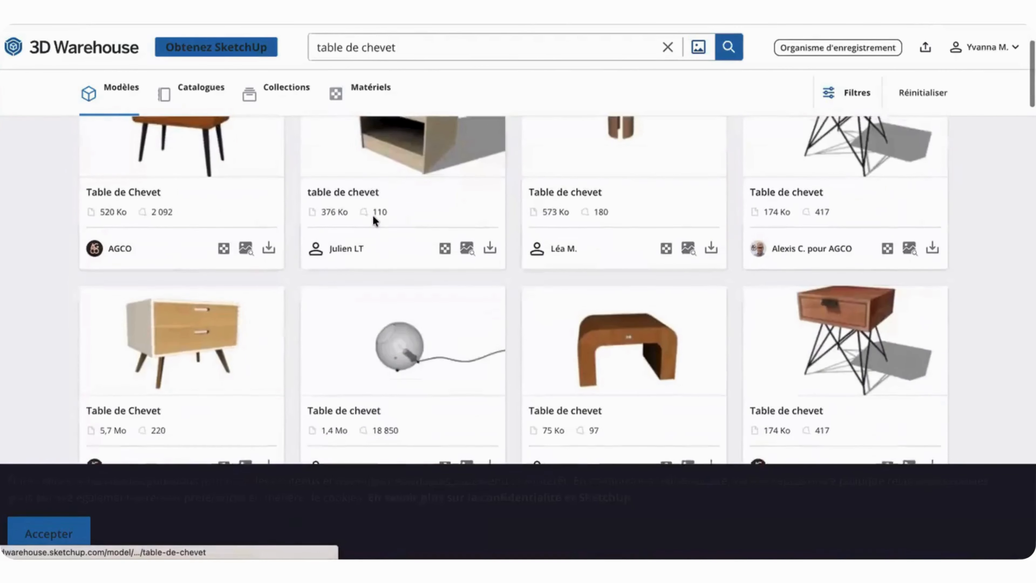
{"action": "scroll", "coordinate": [373, 214], "scroll_direction": "up", "scroll_amount": 1}
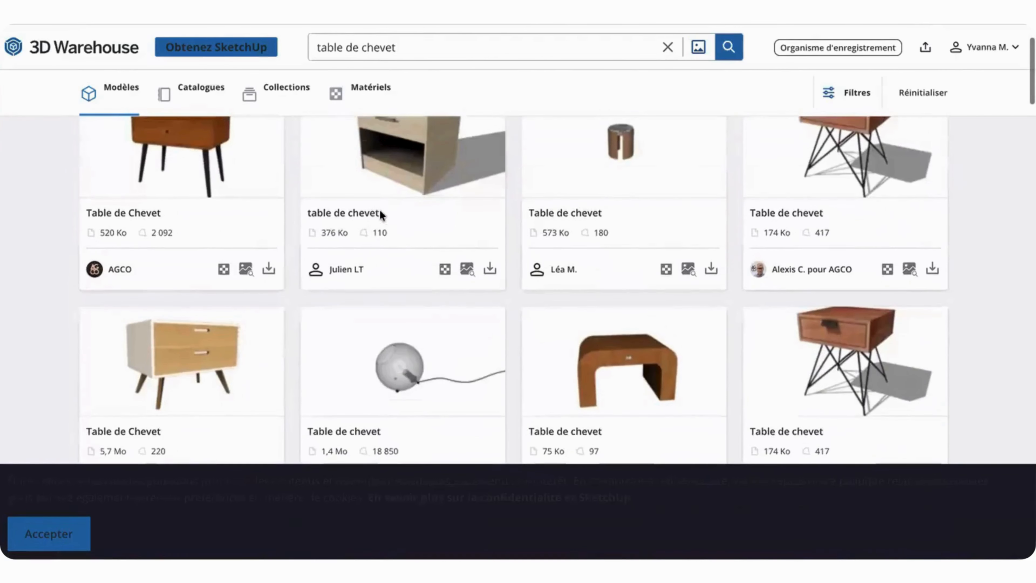
Step: Download the cylindrical wooden bedside table, the 573 Ko model, as a Collada file
{"action": "left_click", "coordinate": [711, 270]}
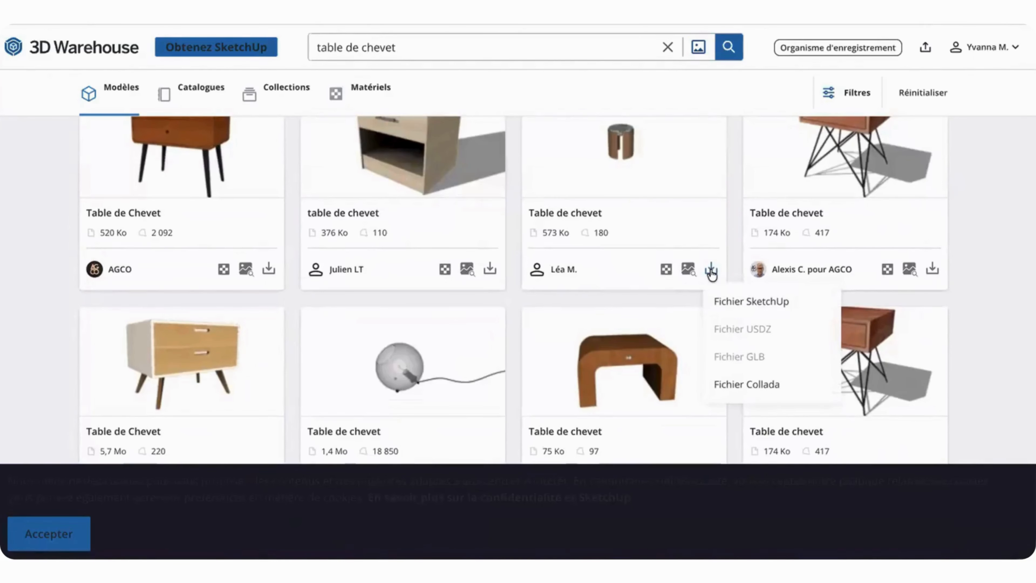
{"action": "left_click", "coordinate": [743, 386]}
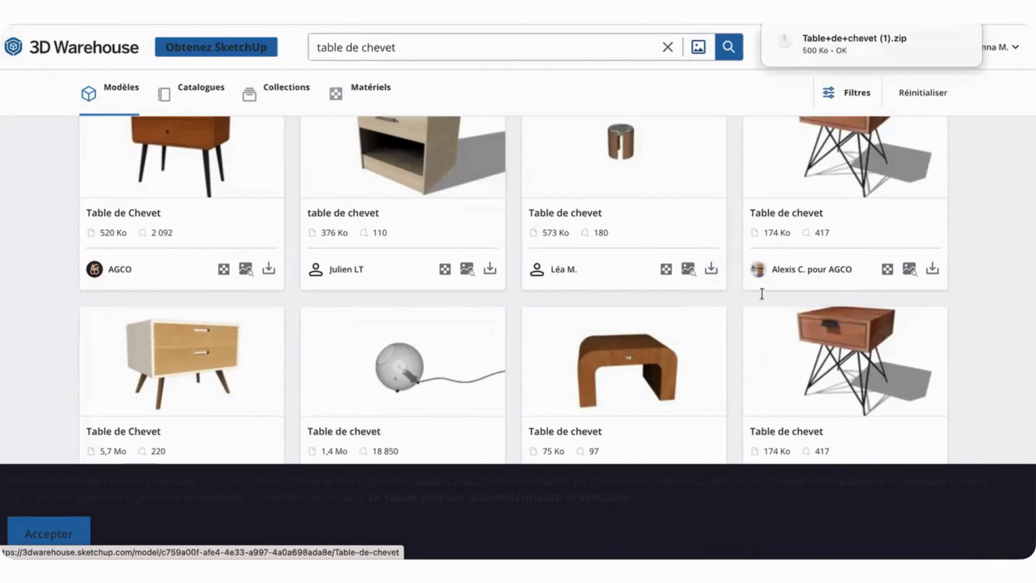
{"action": "mouse_move", "coordinate": [823, 49]}
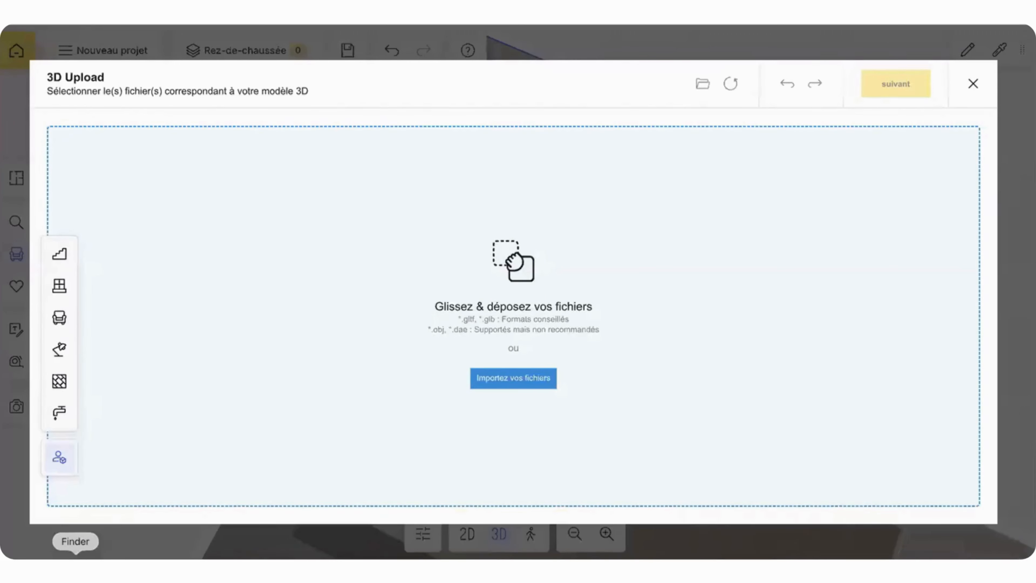
Step: Load Table+de+chevet (1).zip from the downloads folder into the HomeByMe 3D Upload window
{"action": "left_click", "coordinate": [76, 565]}
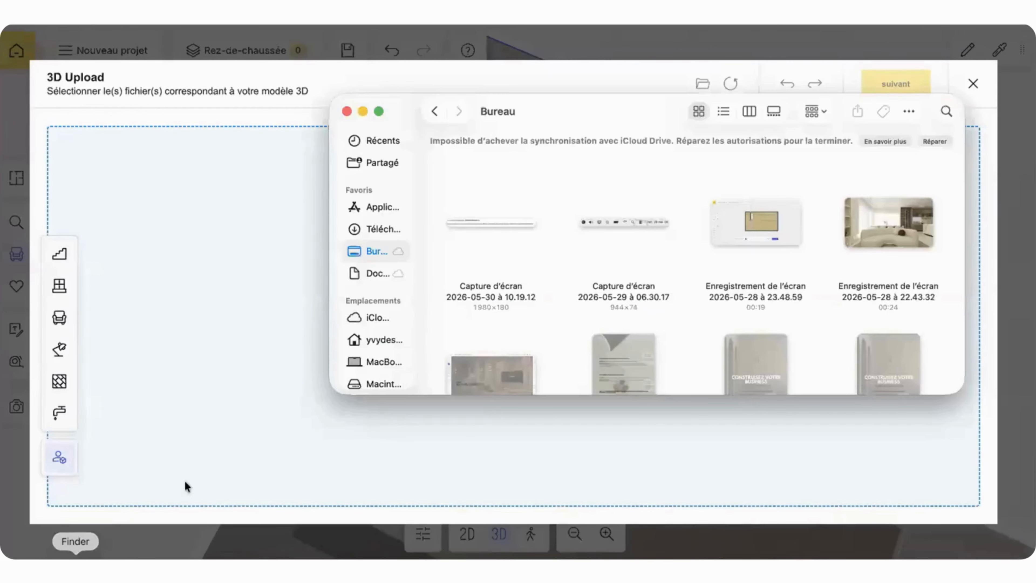
{"action": "left_click", "coordinate": [383, 229]}
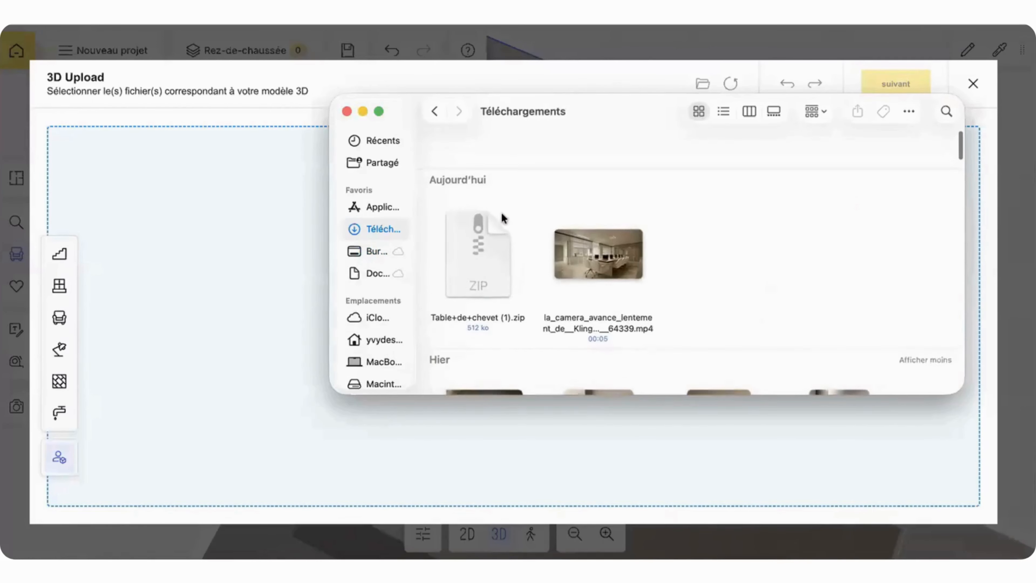
{"action": "left_click", "coordinate": [477, 208]}
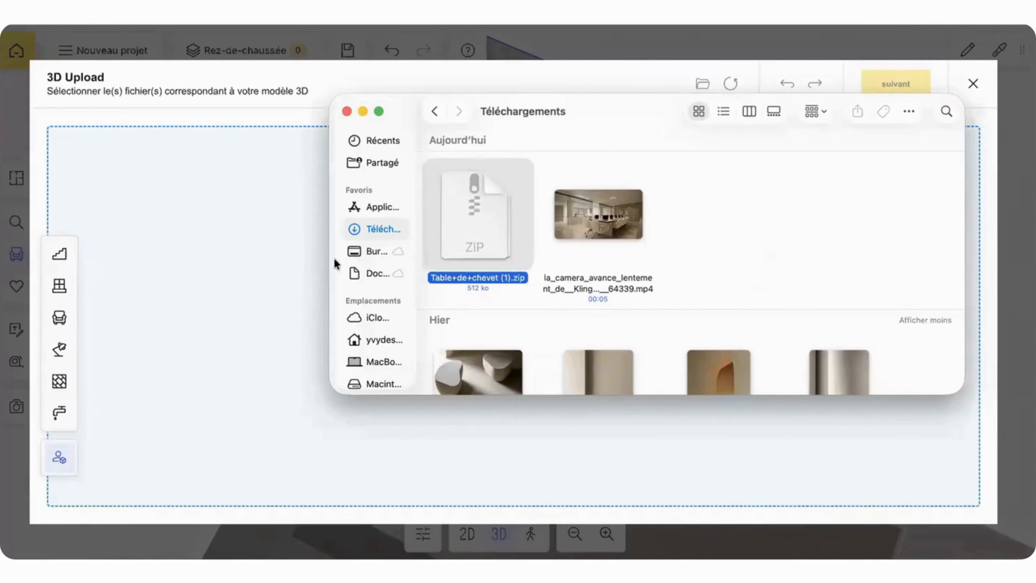
{"action": "left_click", "coordinate": [271, 275]}
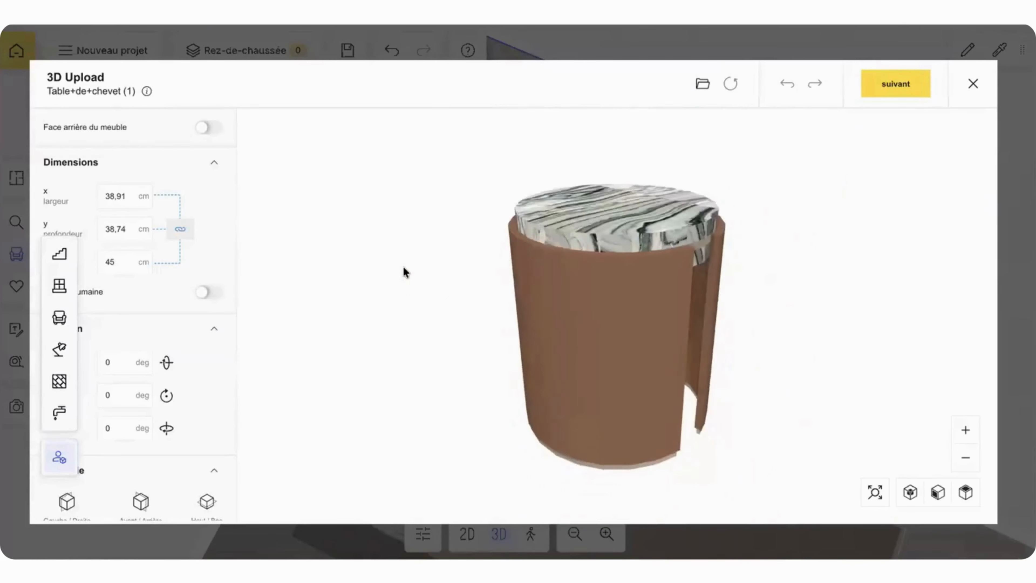
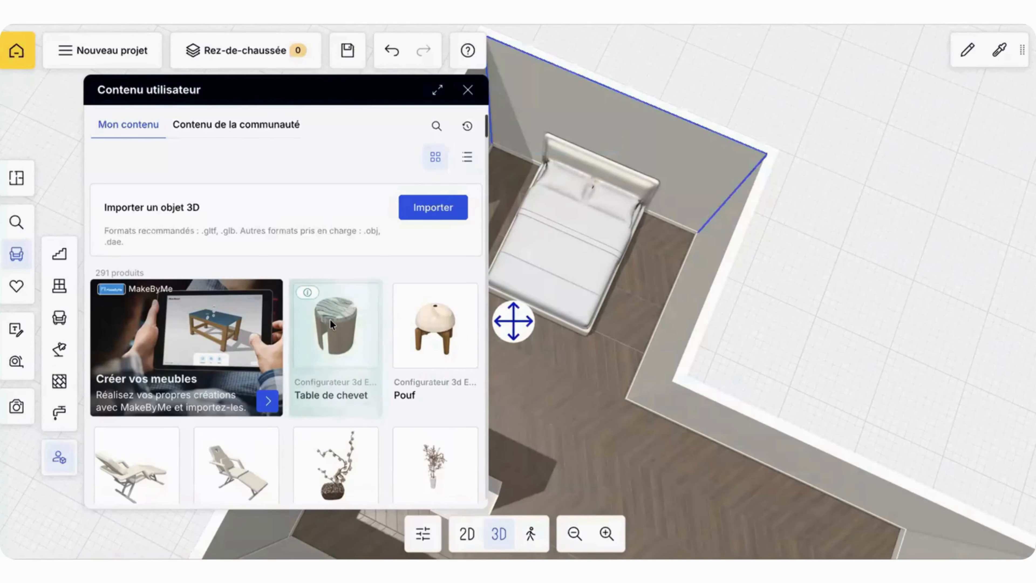
Step: Place two black marble Table d'appoint models from the user content, one on each side of the bed's headboard
{"action": "scroll", "coordinate": [325, 355], "scroll_direction": "down", "scroll_amount": 2}
{"action": "scroll", "coordinate": [324, 358], "scroll_direction": "down", "scroll_amount": 10}
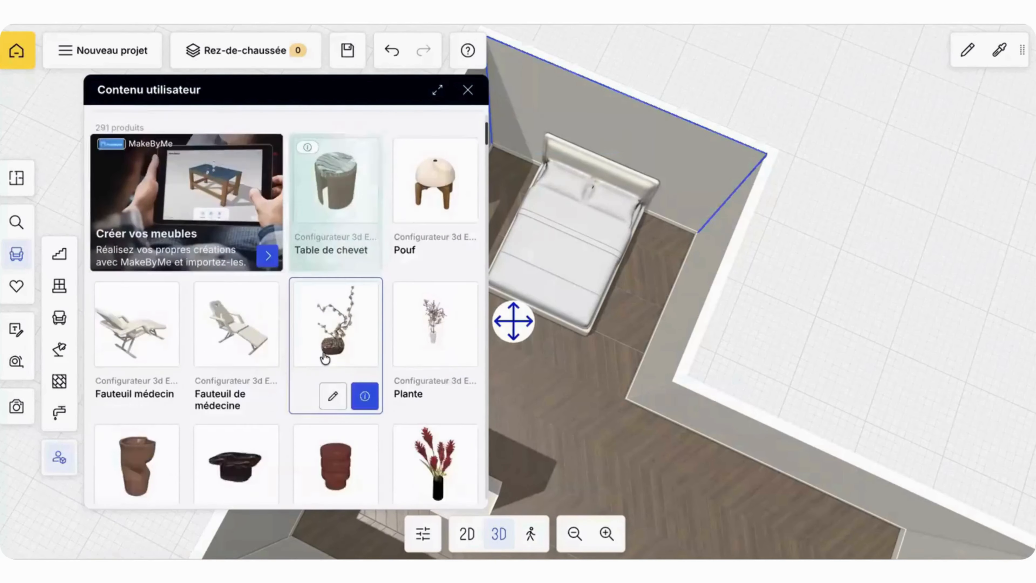
{"action": "scroll", "coordinate": [325, 358], "scroll_direction": "up", "scroll_amount": 2}
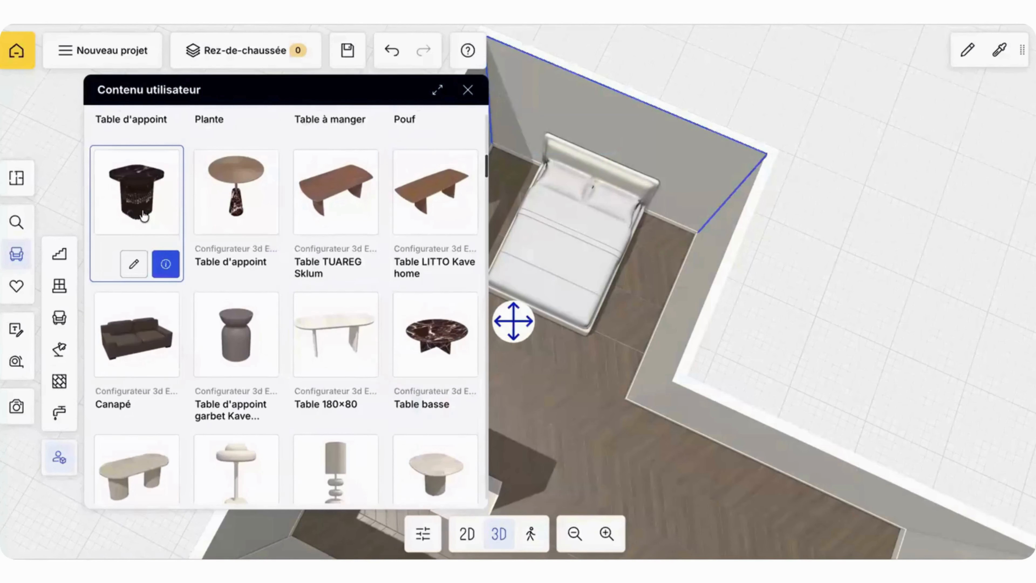
{"action": "left_click_drag", "start_coordinate": [137, 196], "coordinate": [505, 172]}
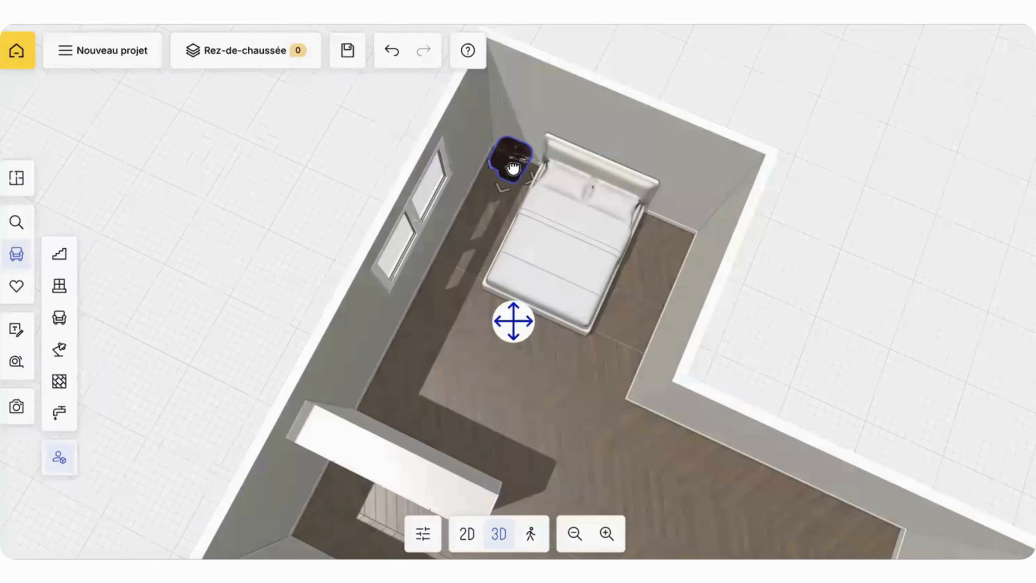
{"action": "left_click_drag", "start_coordinate": [153, 203], "coordinate": [661, 233]}
Step: Place the stacked-base Lampe with the cylindrical shade from the user content on the bedside table near the inner room corner
{"action": "scroll", "coordinate": [324, 387], "scroll_direction": "down", "scroll_amount": 6}
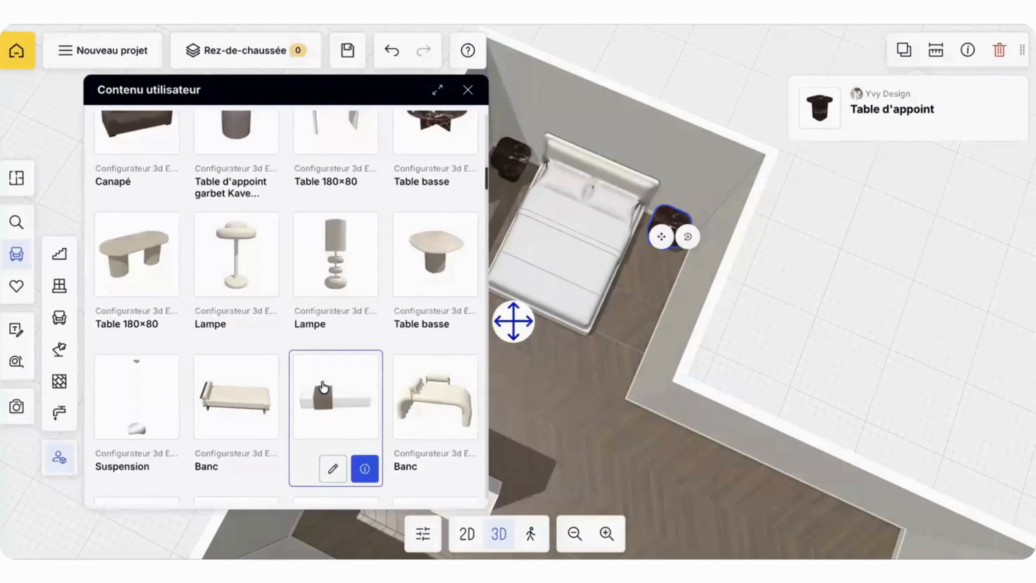
{"action": "left_click_drag", "start_coordinate": [340, 255], "coordinate": [666, 227]}
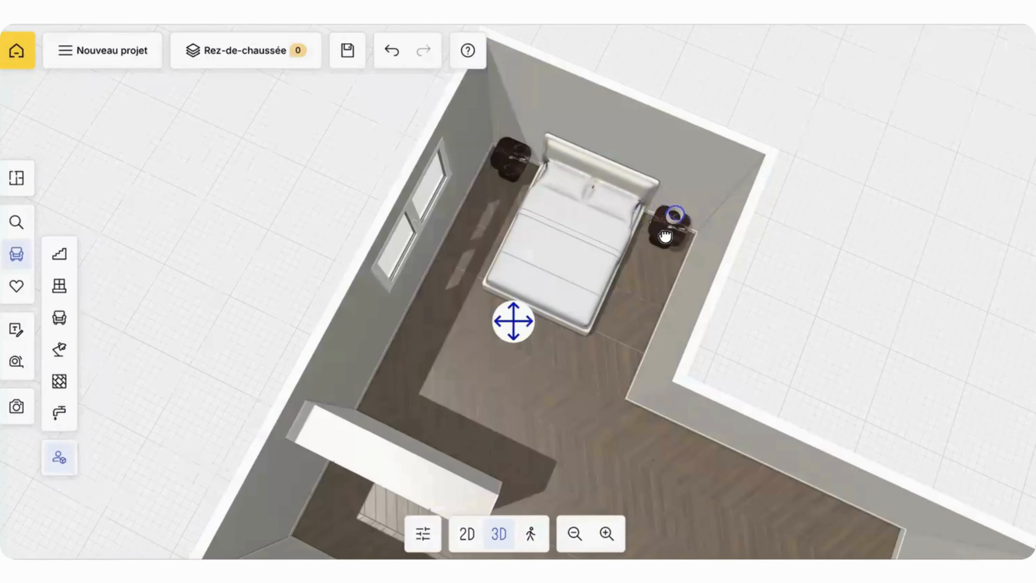
{"action": "left_click_drag", "start_coordinate": [701, 183], "coordinate": [702, 185]}
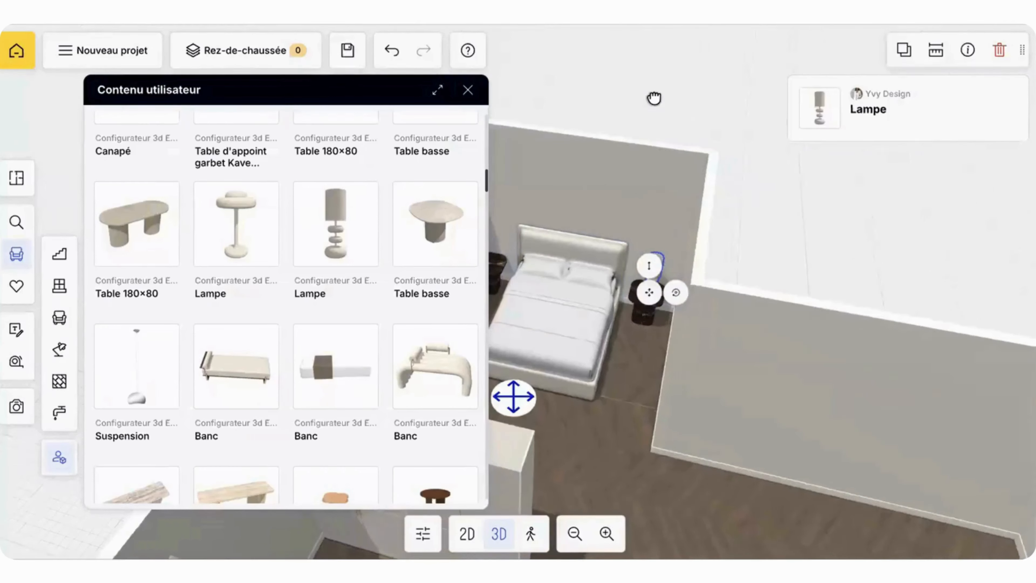
Step: Search the HomeByMe catalogue for "tapis" and browse the rugs
{"action": "scroll", "coordinate": [273, 227], "scroll_direction": "up", "scroll_amount": 3}
{"action": "scroll", "coordinate": [273, 227], "scroll_direction": "up", "scroll_amount": 3}
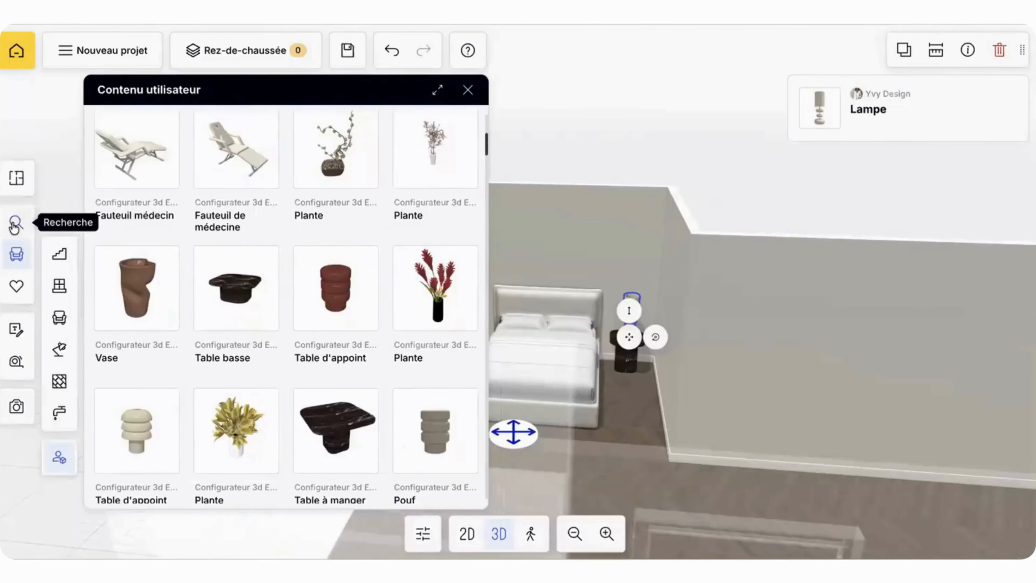
{"action": "left_click", "coordinate": [16, 222]}
{"action": "scroll", "coordinate": [180, 239], "scroll_direction": "up", "scroll_amount": 5}
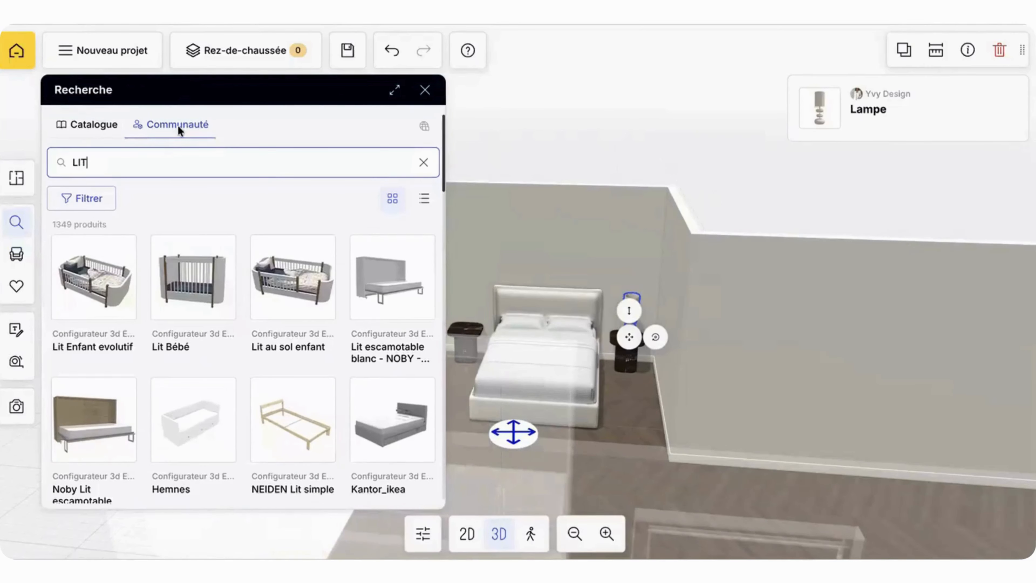
{"action": "left_click", "coordinate": [93, 123]}
{"action": "left_click_drag", "start_coordinate": [139, 163], "coordinate": [77, 162]}
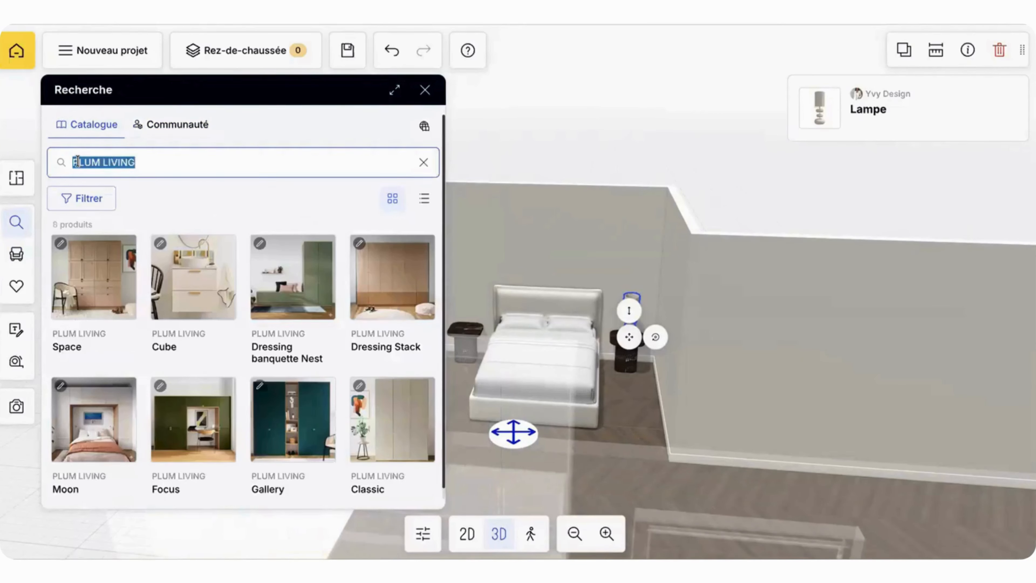
{"action": "type", "text": "tapis"}
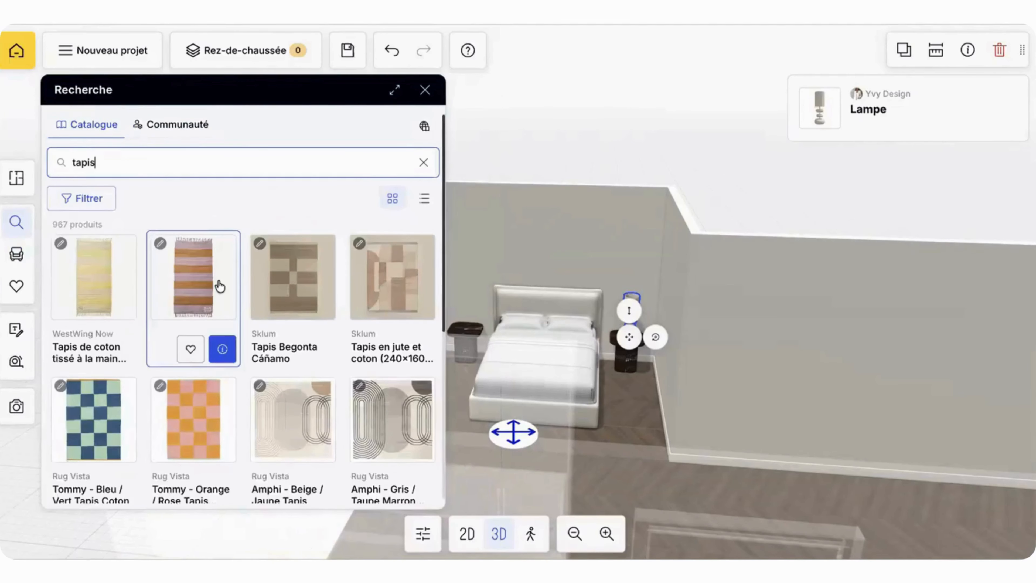
{"action": "scroll", "coordinate": [219, 286], "scroll_direction": "down", "scroll_amount": 10}
{"action": "scroll", "coordinate": [220, 285], "scroll_direction": "up", "scroll_amount": 15}
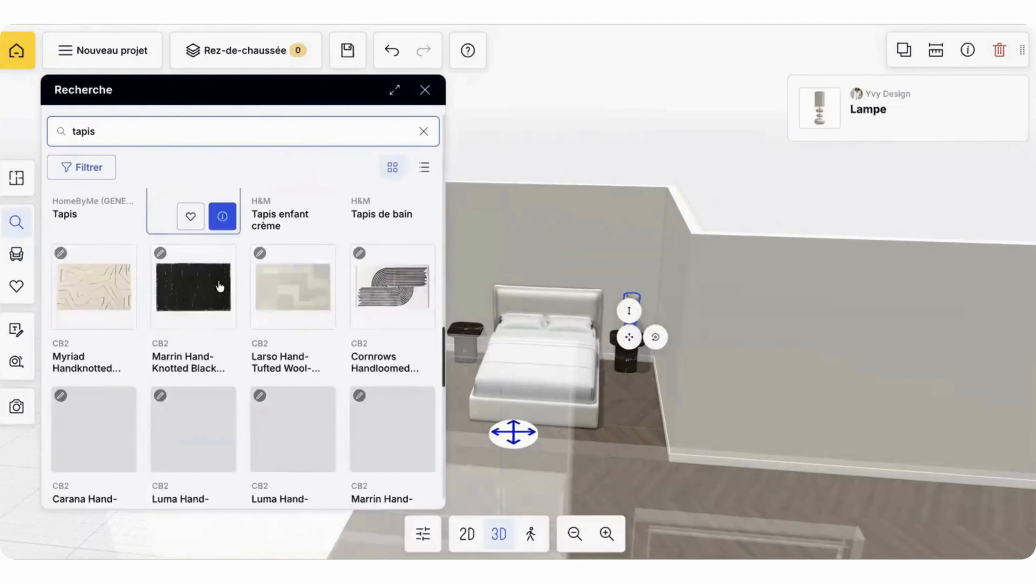
Step: Filter the rug results to the colours Beige and Blanc
{"action": "left_click", "coordinate": [87, 200]}
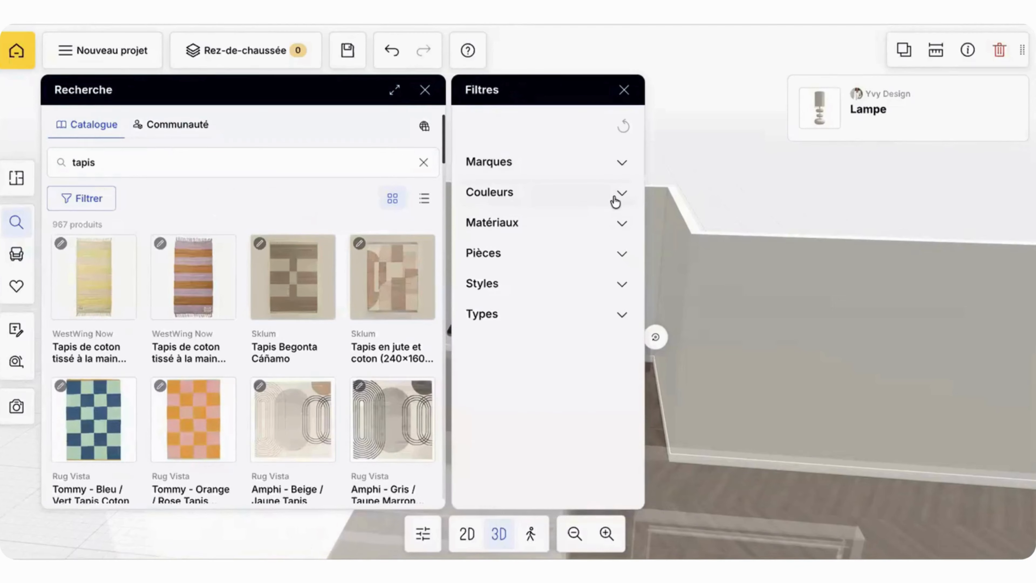
{"action": "left_click", "coordinate": [615, 200]}
{"action": "left_click", "coordinate": [499, 228]}
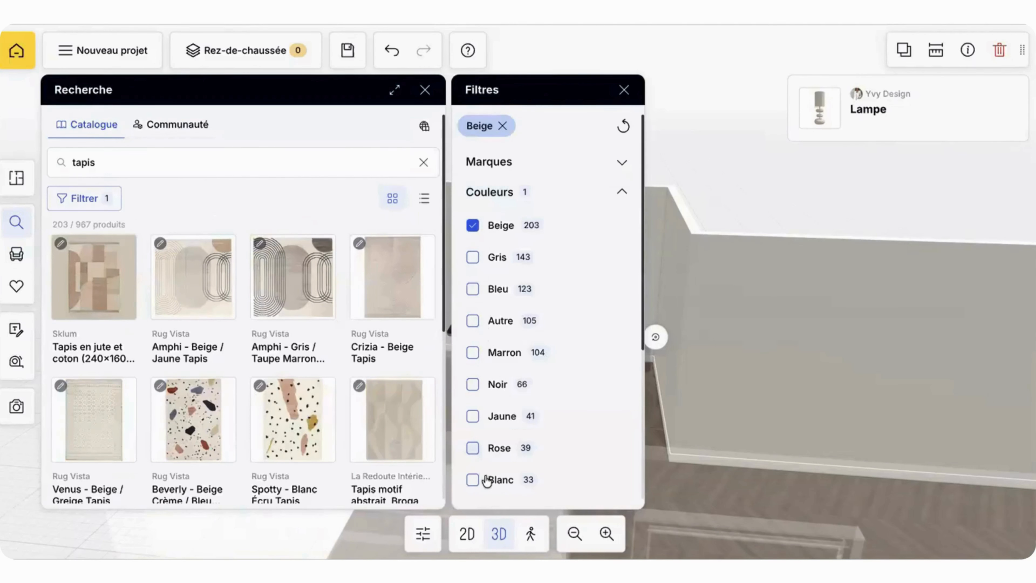
{"action": "left_click", "coordinate": [473, 479]}
Step: Place the CB2 Myriad Handknotted Area Rug 5'x8' on the floor at the foot of the bed and close the search
{"action": "scroll", "coordinate": [388, 422], "scroll_direction": "down", "scroll_amount": 10}
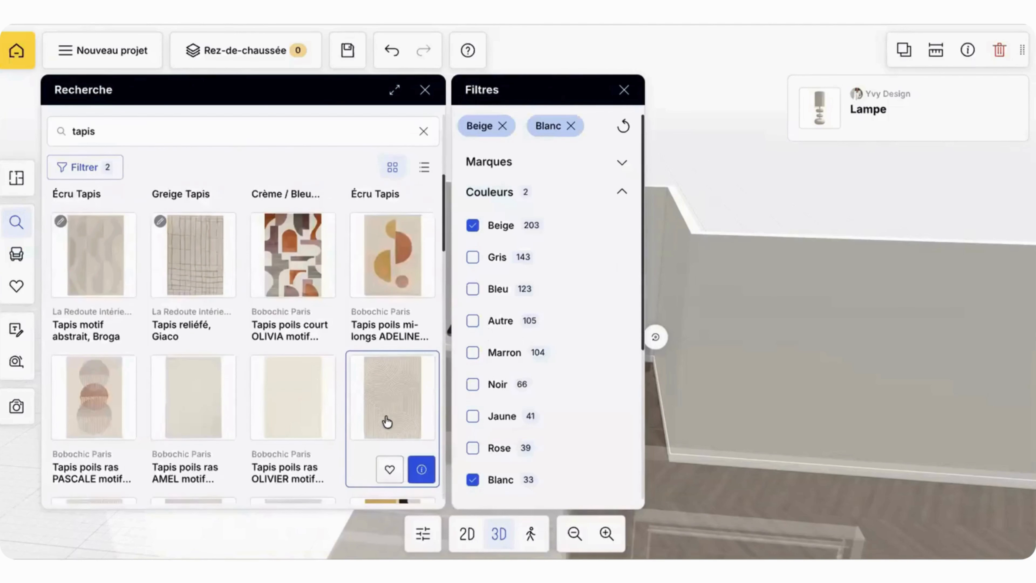
{"action": "scroll", "coordinate": [387, 422], "scroll_direction": "down", "scroll_amount": 8}
{"action": "scroll", "coordinate": [389, 424], "scroll_direction": "up", "scroll_amount": 3}
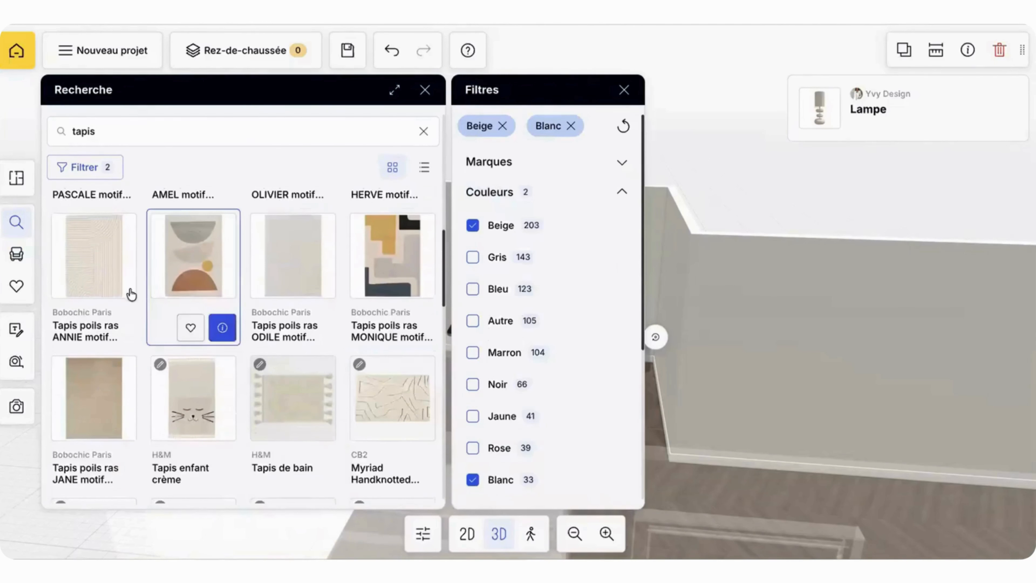
{"action": "scroll", "coordinate": [307, 366], "scroll_direction": "down", "scroll_amount": 3}
{"action": "scroll", "coordinate": [408, 285], "scroll_direction": "up", "scroll_amount": 1}
{"action": "left_click", "coordinate": [407, 284]}
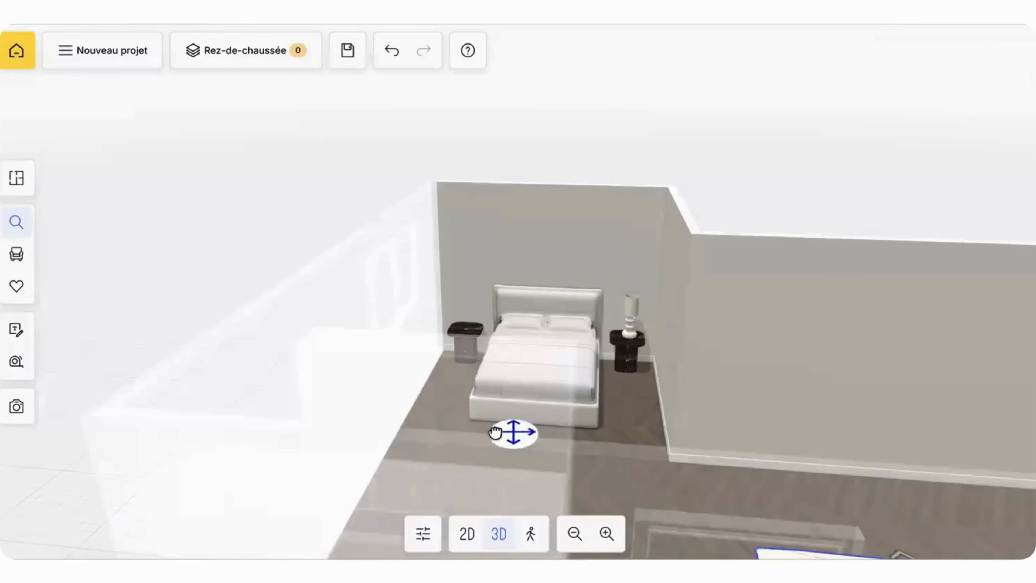
{"action": "left_click_drag", "start_coordinate": [511, 465], "coordinate": [523, 449]}
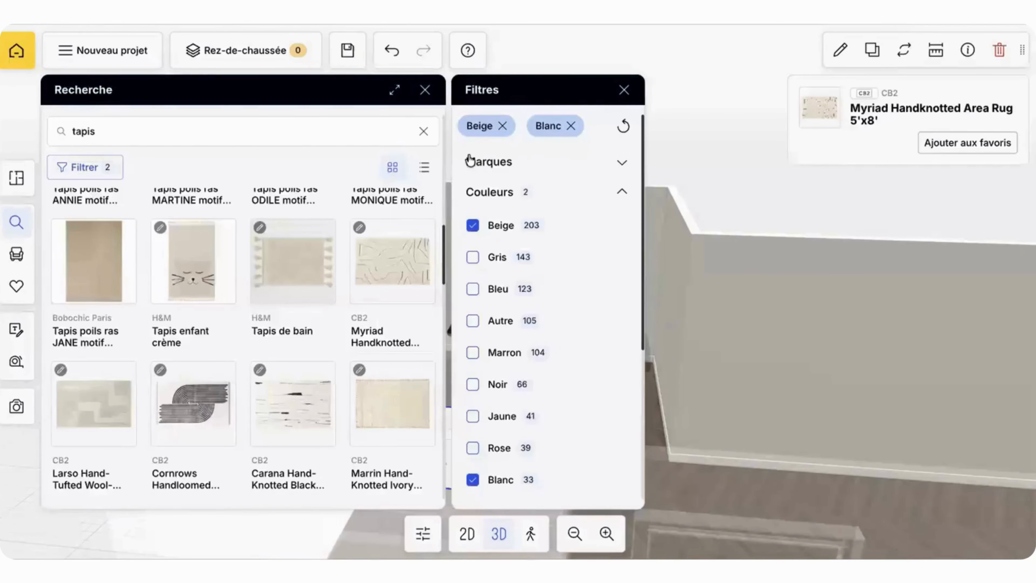
{"action": "left_click", "coordinate": [624, 91]}
{"action": "left_click", "coordinate": [425, 89]}
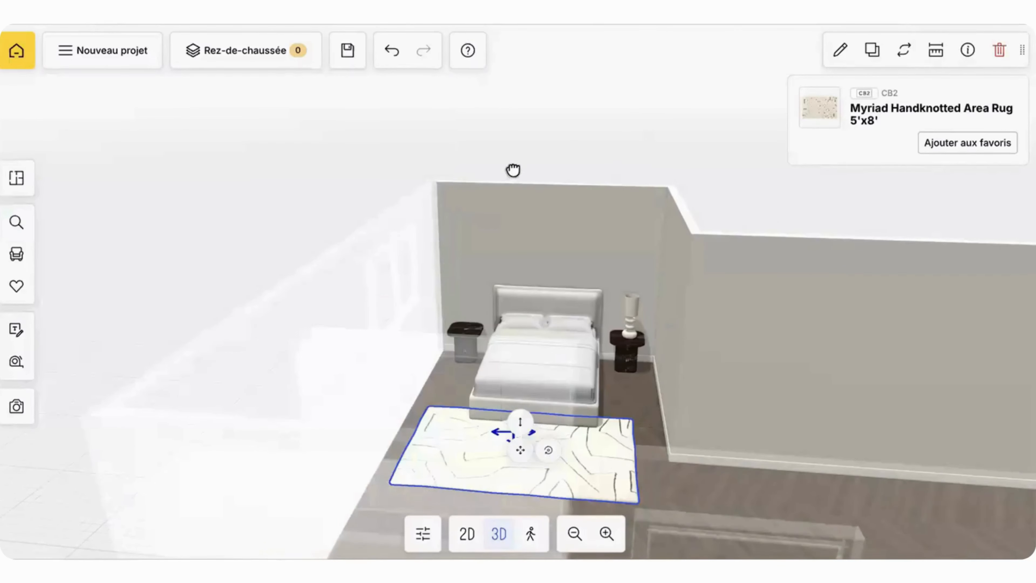
Step: Set the rug's length to 300 cm and its width to 200 cm
{"action": "left_click_drag", "start_coordinate": [513, 170], "coordinate": [496, 395]}
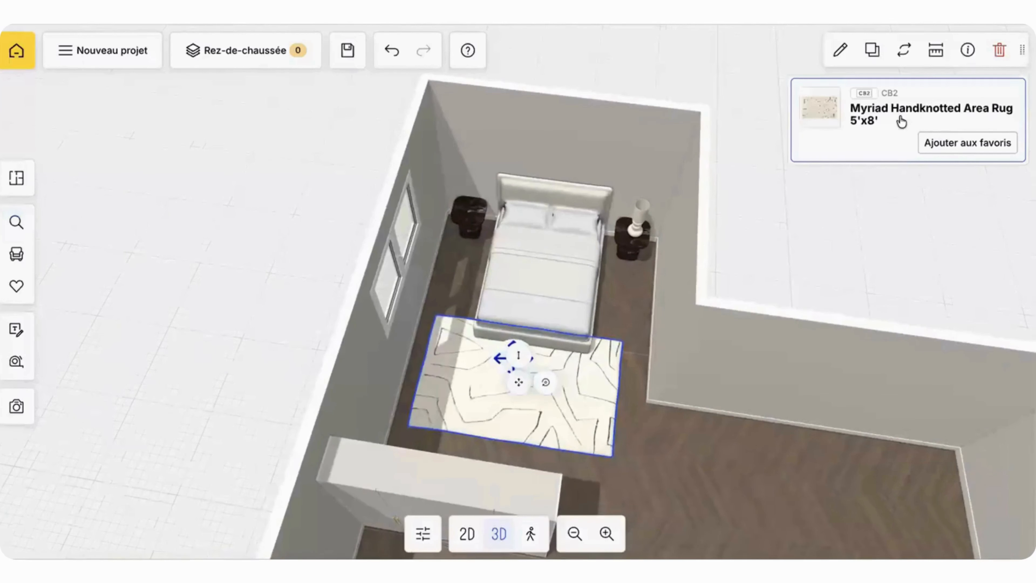
{"action": "left_click", "coordinate": [839, 51]}
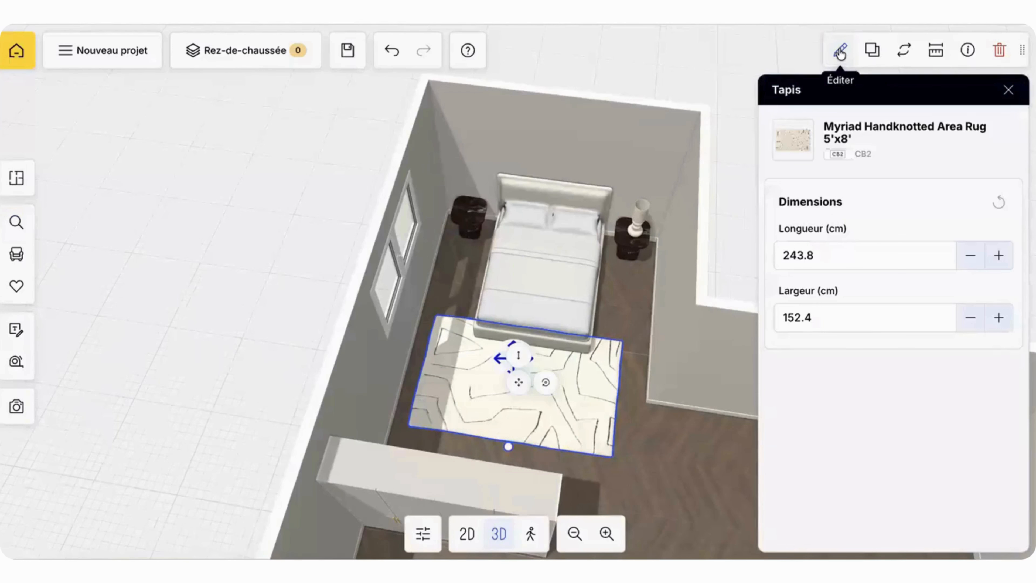
{"action": "left_click", "coordinate": [828, 253]}
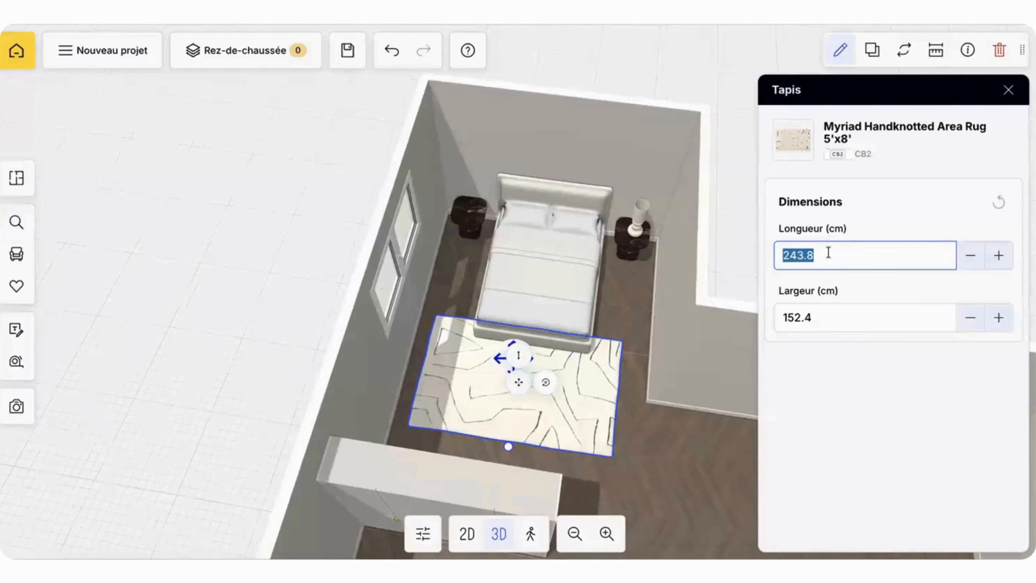
{"action": "key", "text": "Return"}
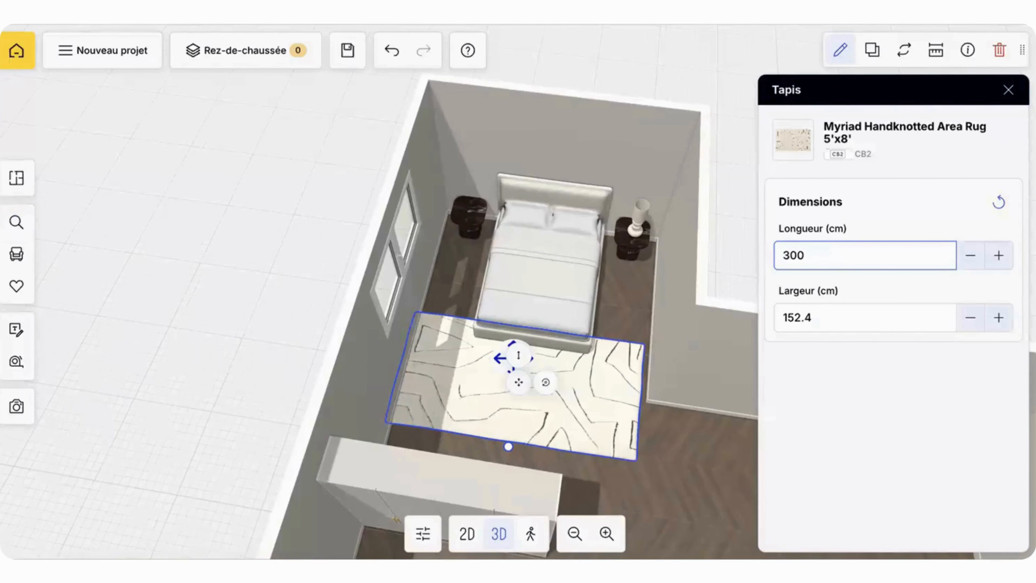
{"action": "left_click", "coordinate": [840, 315]}
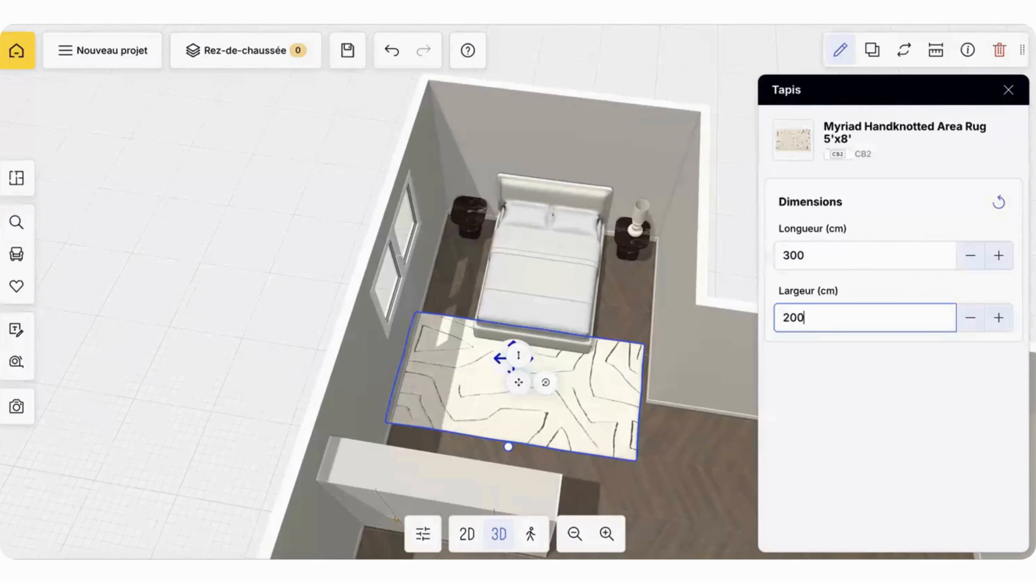
{"action": "type", "text": "200"}
Step: Move the rug towards the headboard so it lies partly under the foot half of the bed
{"action": "left_click", "coordinate": [517, 378]}
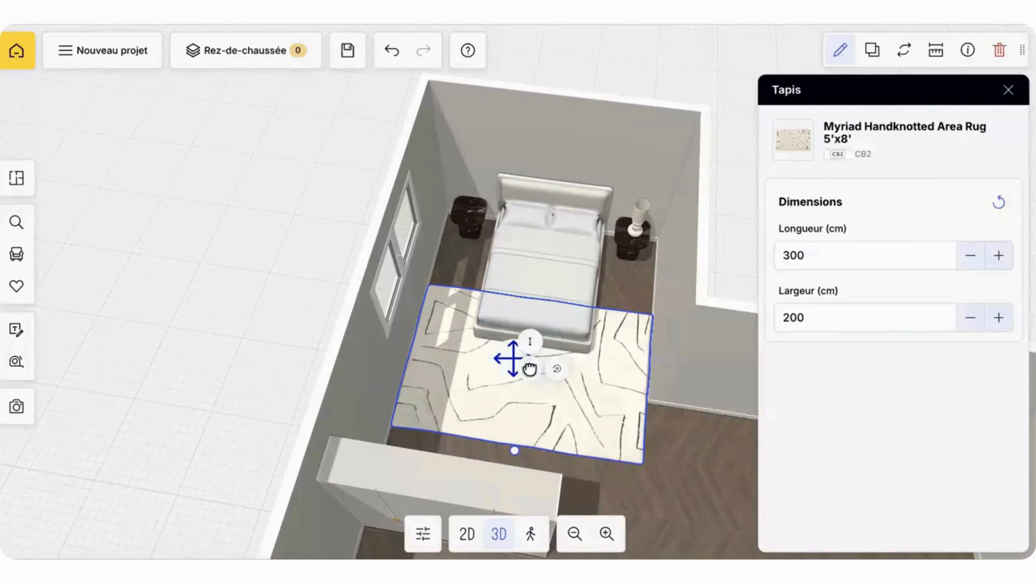
{"action": "left_click", "coordinate": [317, 319]}
{"action": "left_click", "coordinate": [488, 385]}
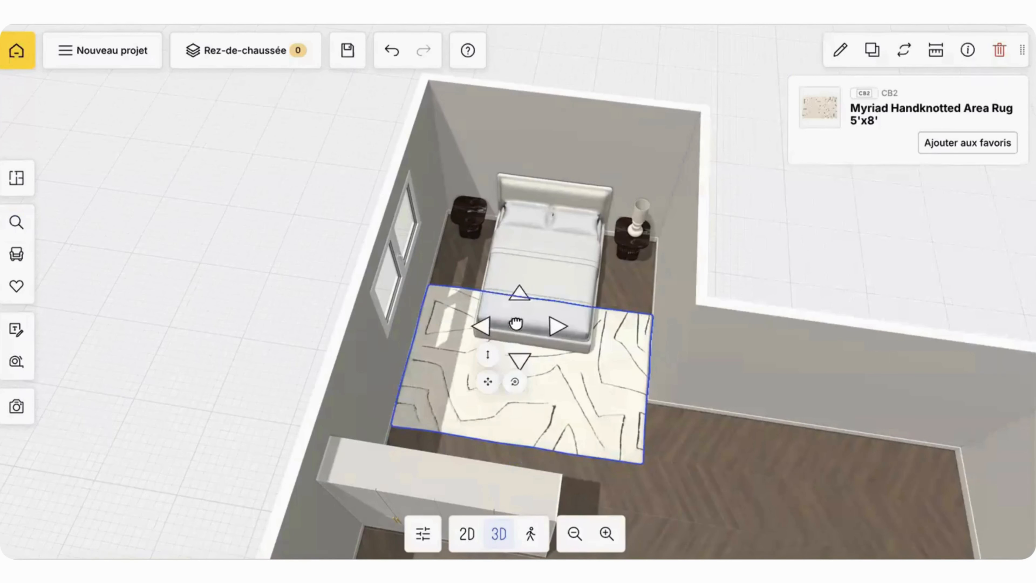
{"action": "left_click_drag", "start_coordinate": [488, 384], "coordinate": [495, 356]}
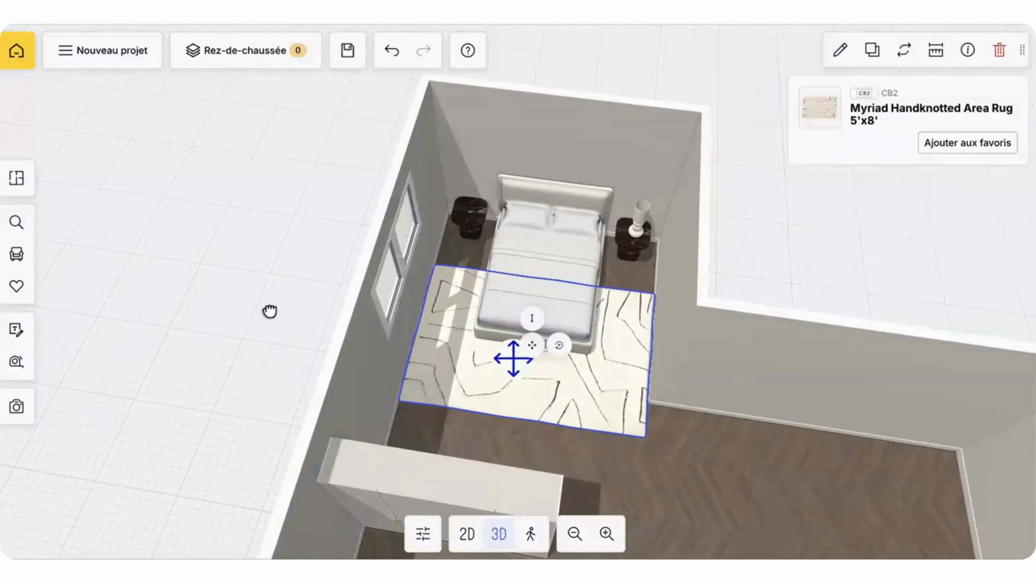
{"action": "left_click_drag", "start_coordinate": [270, 311], "coordinate": [579, 360]}
Step: Set the length of the rug under the bed to 290 cm
{"action": "left_click", "coordinate": [541, 261]}
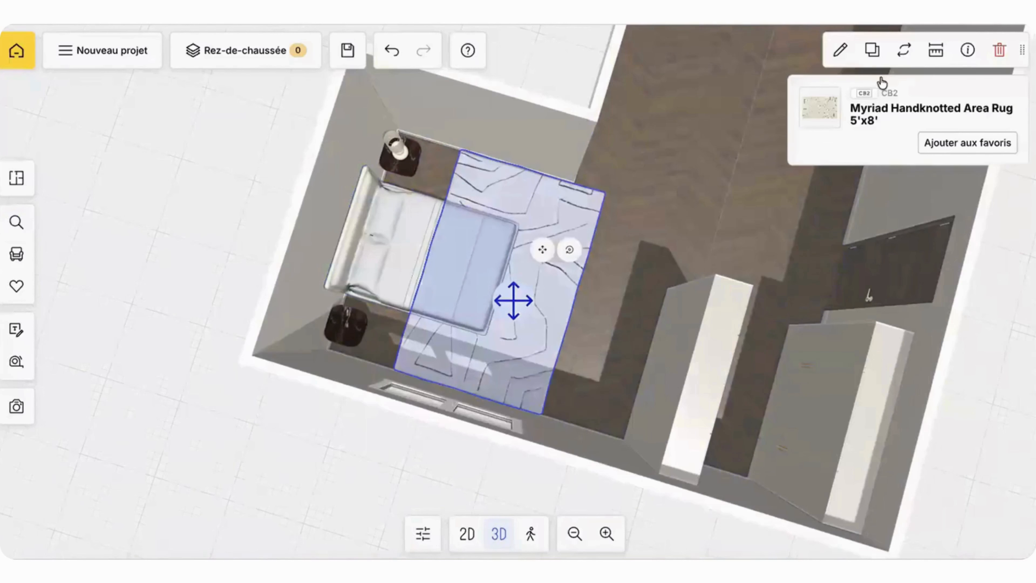
{"action": "left_click", "coordinate": [840, 51]}
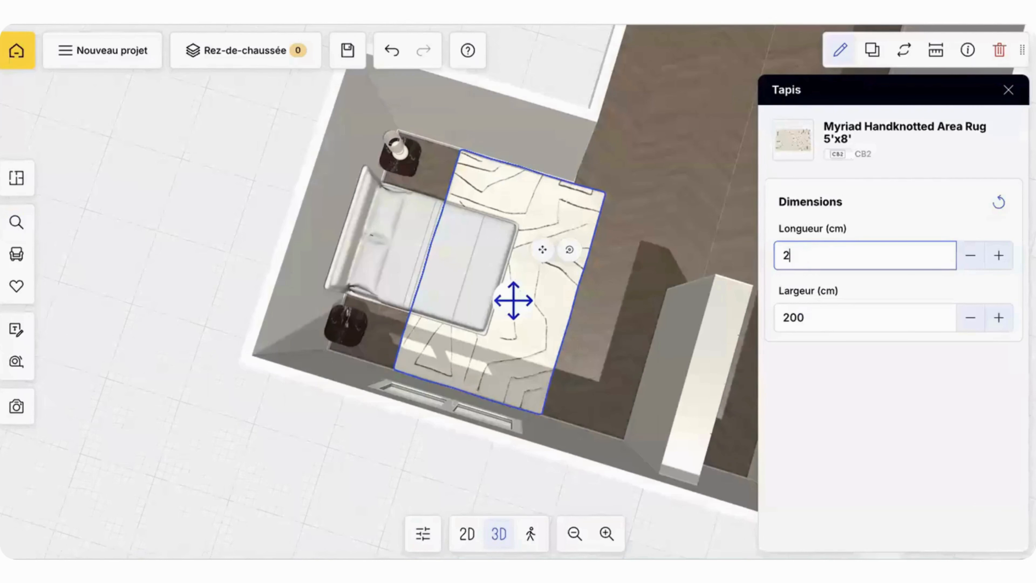
{"action": "type", "text": "290"}
{"action": "left_click", "coordinate": [713, 185]}
Step: Duplicate the bedside lamp onto the window-side bedside table so that each table carries one lamp
{"action": "left_click_drag", "start_coordinate": [713, 185], "coordinate": [614, 192]}
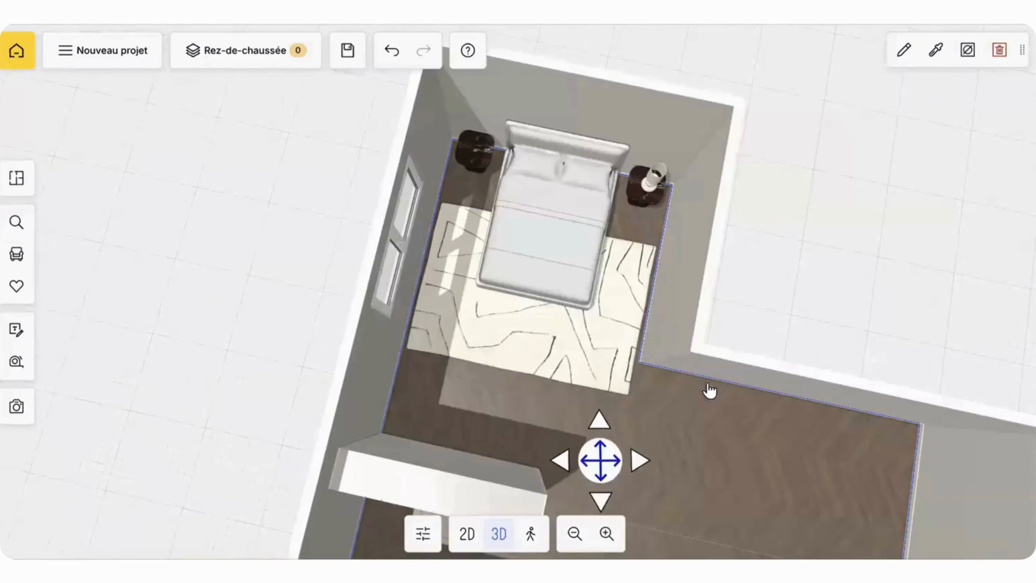
{"action": "right_click_drag", "start_coordinate": [762, 431], "coordinate": [721, 346]}
{"action": "left_click_drag", "start_coordinate": [721, 345], "coordinate": [430, 214]}
{"action": "left_click", "coordinate": [608, 211]}
{"action": "left_click", "coordinate": [904, 50]}
{"action": "left_click", "coordinate": [615, 81]}
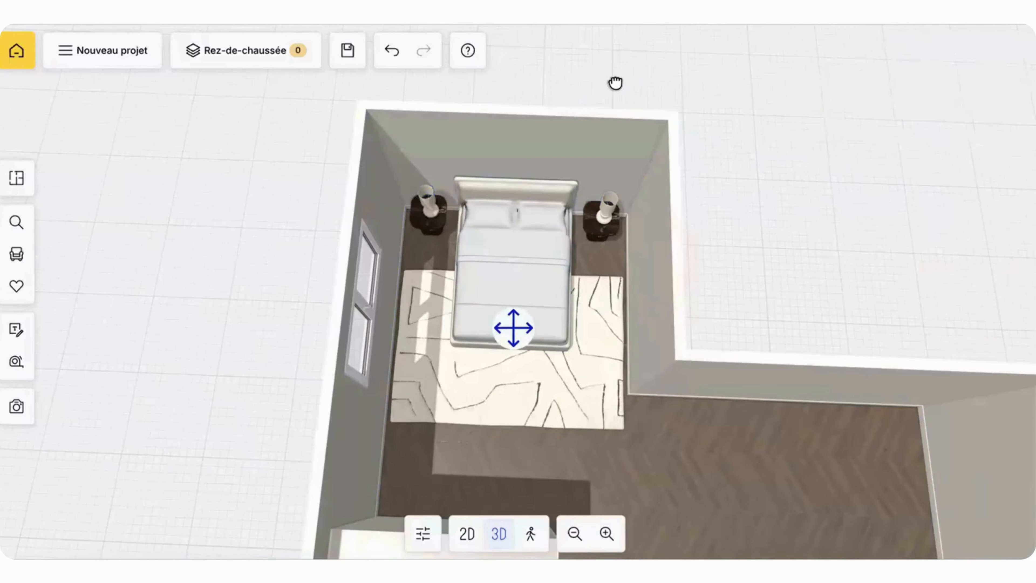
{"action": "left_click_drag", "start_coordinate": [615, 81], "coordinate": [626, 259]}
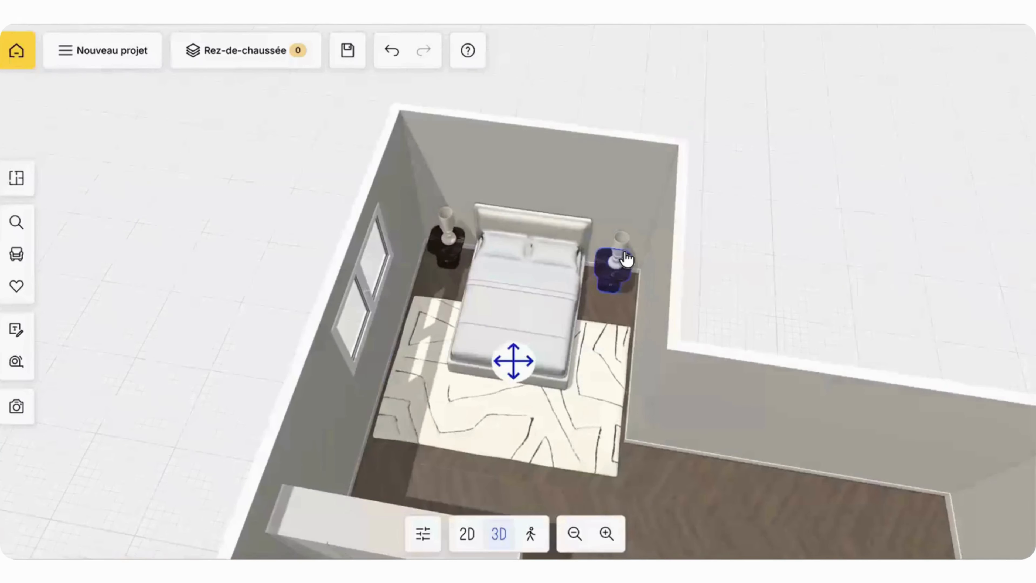
{"action": "left_click", "coordinate": [620, 264]}
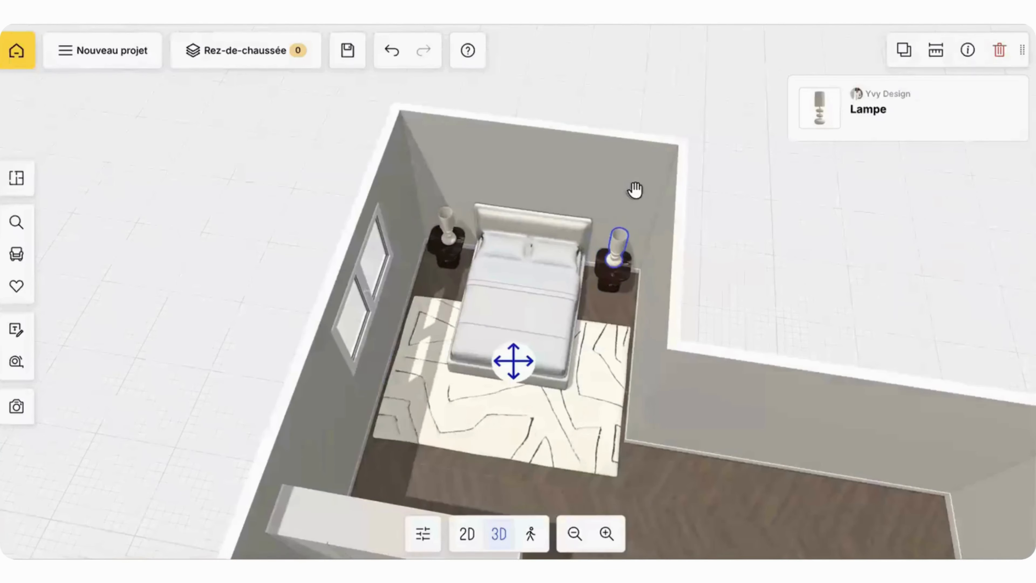
{"action": "left_click", "coordinate": [671, 74]}
{"action": "mouse_move", "coordinate": [670, 74]}
{"action": "left_mouse_down"}
{"action": "mouse_move", "coordinate": [673, 104]}
{"action": "mouse_move", "coordinate": [671, 82]}
{"action": "left_mouse_up"}
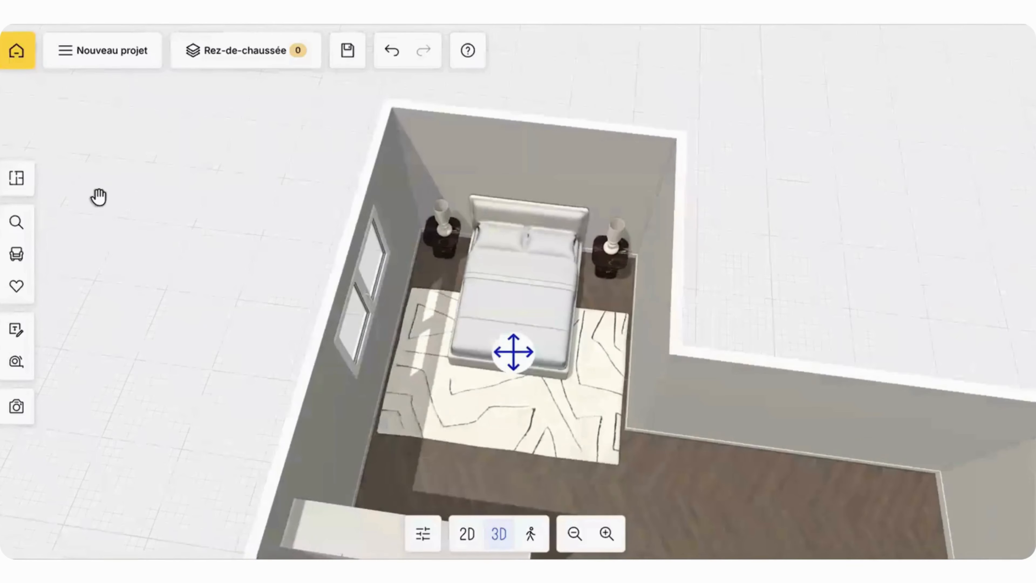
Step: Search the catalogue for "image parametrique" and place the custom image on a parametric plane beside the bed
{"action": "left_click", "coordinate": [24, 225]}
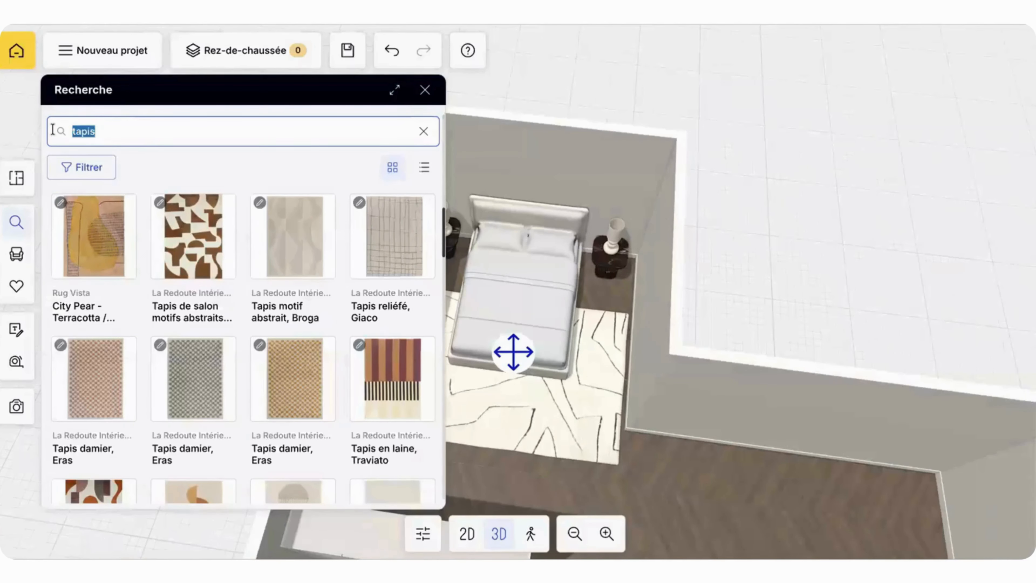
{"action": "type", "text": "image parametrique"}
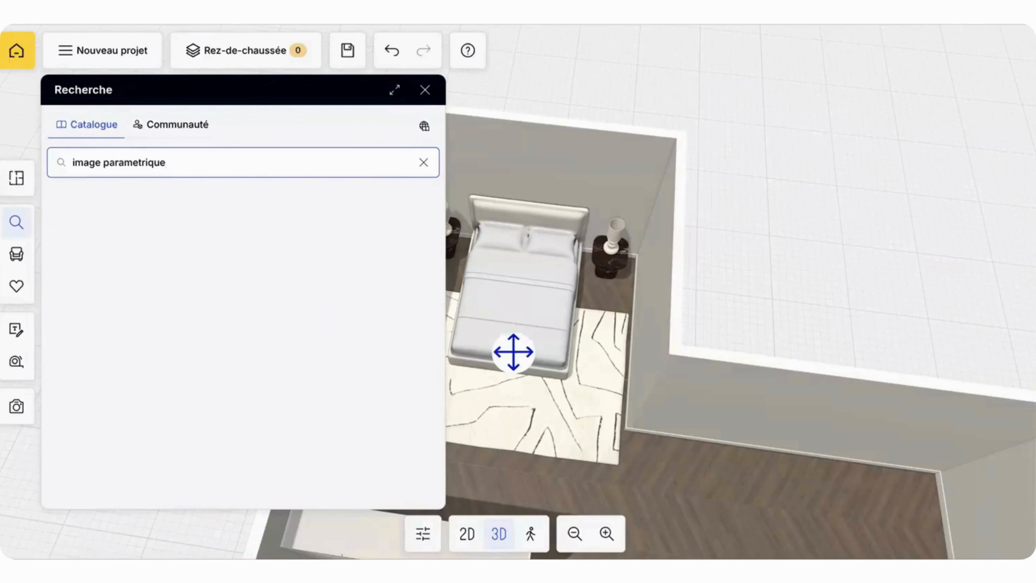
{"action": "scroll", "coordinate": [116, 214], "scroll_direction": "up", "scroll_amount": 7}
{"action": "left_click_drag", "start_coordinate": [111, 282], "coordinate": [435, 289]}
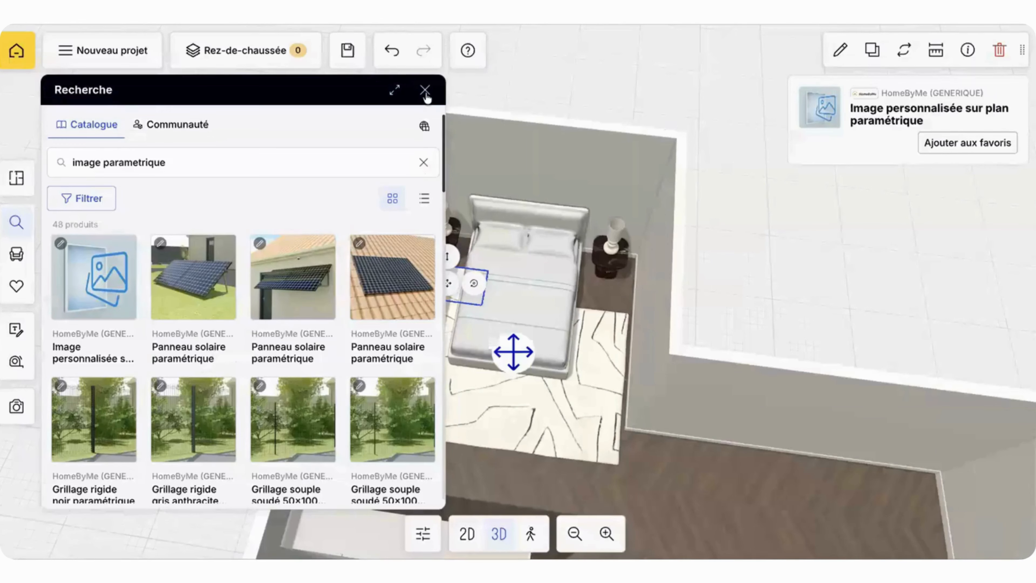
{"action": "left_click", "coordinate": [425, 93]}
Step: Move the image plane onto the open floor past the rug's corner and set its height to 1 cm
{"action": "left_click", "coordinate": [840, 51]}
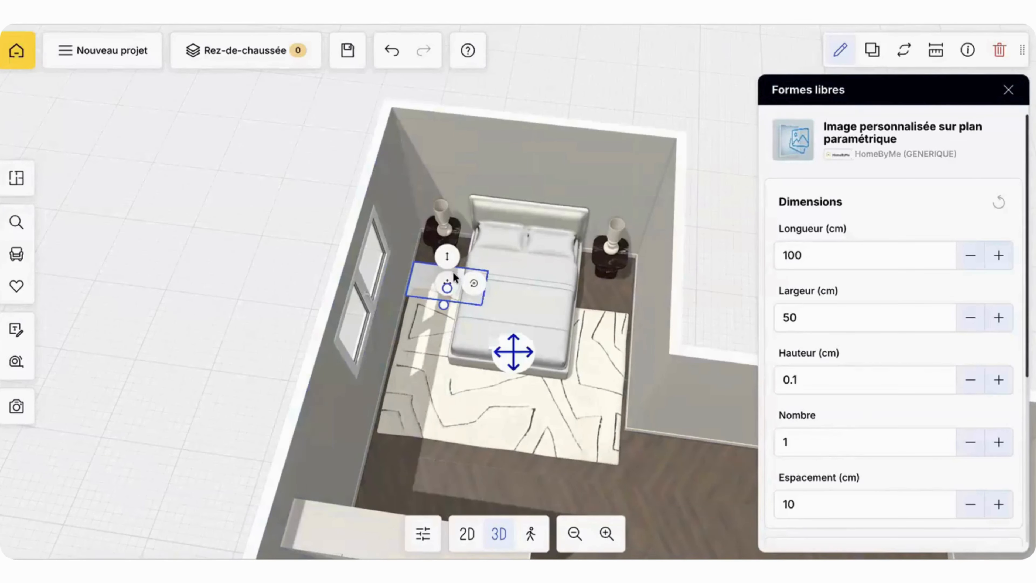
{"action": "left_click_drag", "start_coordinate": [448, 277], "coordinate": [466, 279]}
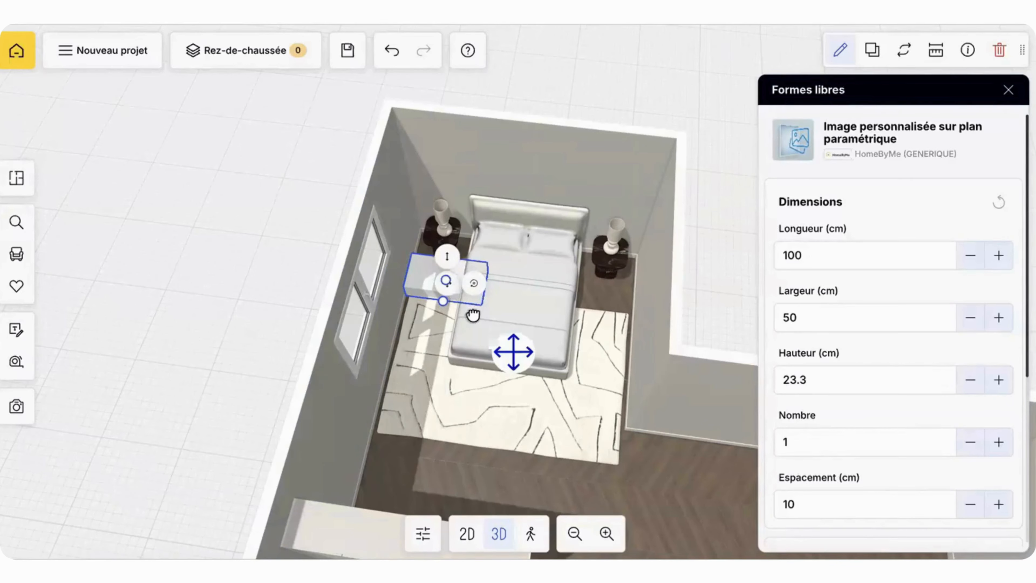
{"action": "left_click_drag", "start_coordinate": [473, 315], "coordinate": [644, 458]}
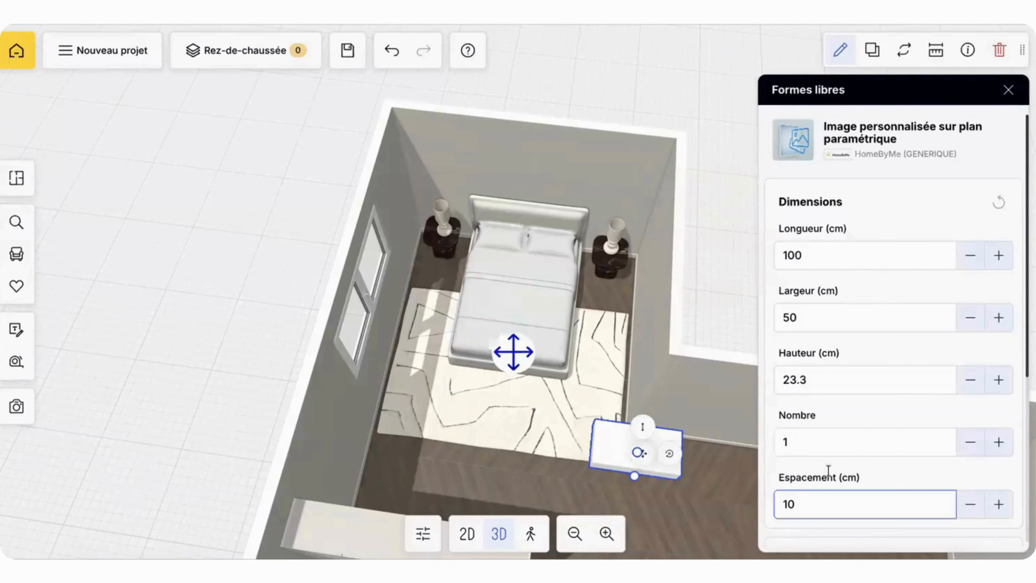
{"action": "scroll", "coordinate": [828, 471], "scroll_direction": "down", "scroll_amount": 1}
{"action": "left_click", "coordinate": [837, 336]}
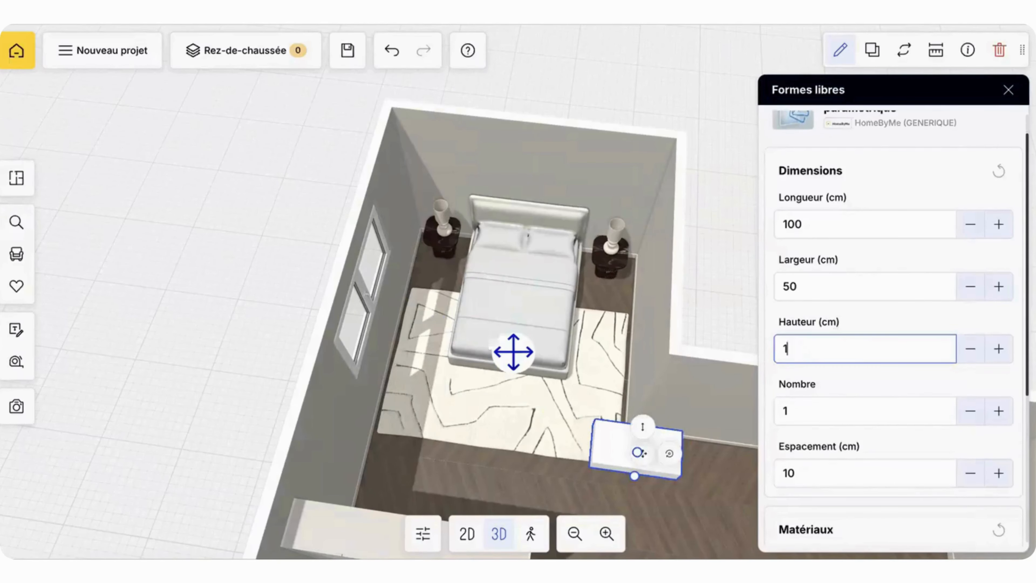
{"action": "left_click", "coordinate": [742, 474]}
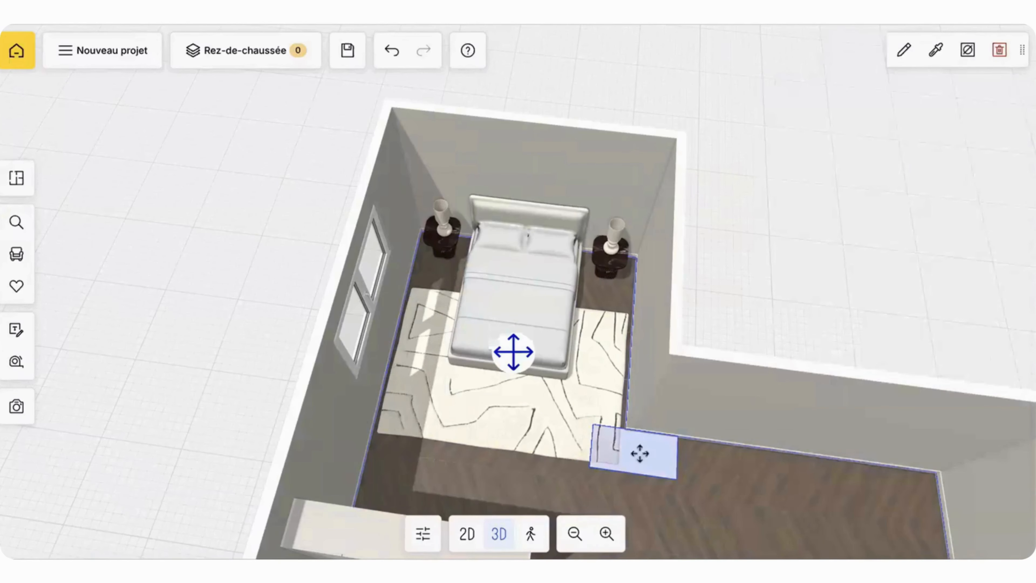
Step: Resize the image plane to 200 cm long, 250 cm wide and 0.1 cm high
{"action": "left_click", "coordinate": [640, 453]}
{"action": "scroll", "coordinate": [775, 347], "scroll_direction": "down", "scroll_amount": 5}
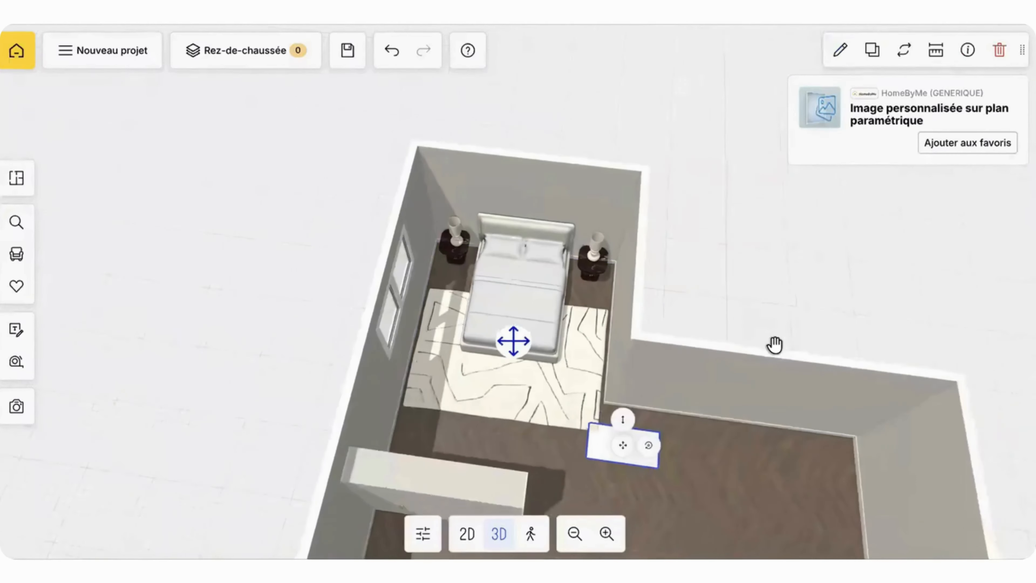
{"action": "left_click_drag", "start_coordinate": [591, 417], "coordinate": [527, 368]}
{"action": "right_click_drag", "start_coordinate": [534, 461], "coordinate": [521, 383]}
{"action": "scroll", "coordinate": [557, 442], "scroll_direction": "up", "scroll_amount": 5}
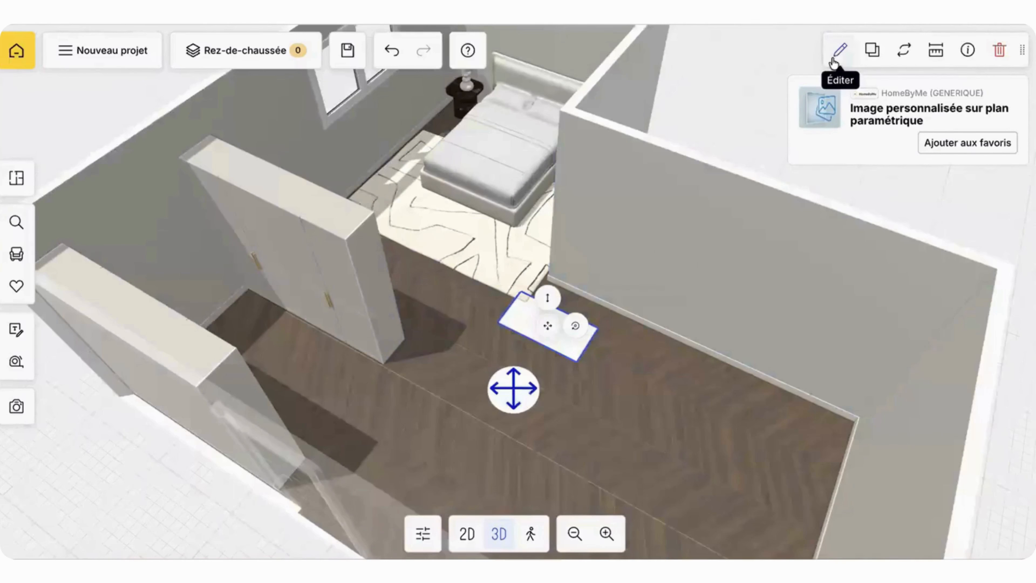
{"action": "left_click", "coordinate": [840, 50]}
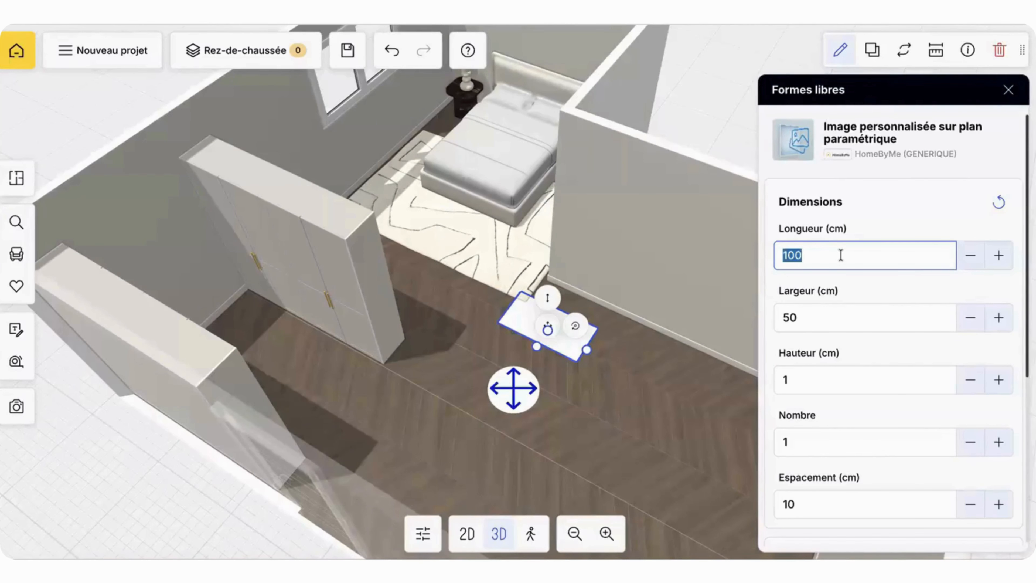
{"action": "key", "text": "Return"}
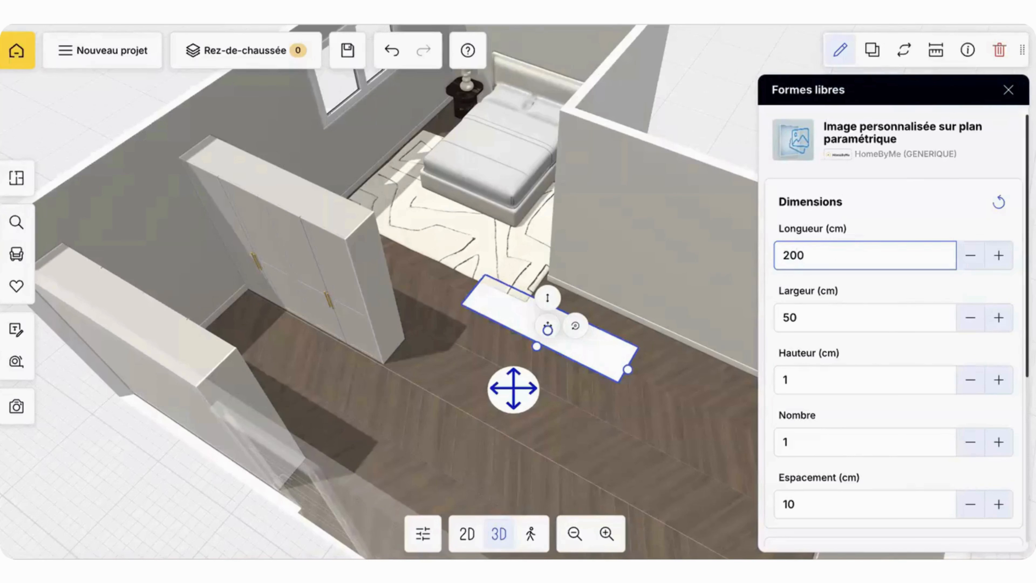
{"action": "left_click", "coordinate": [817, 320]}
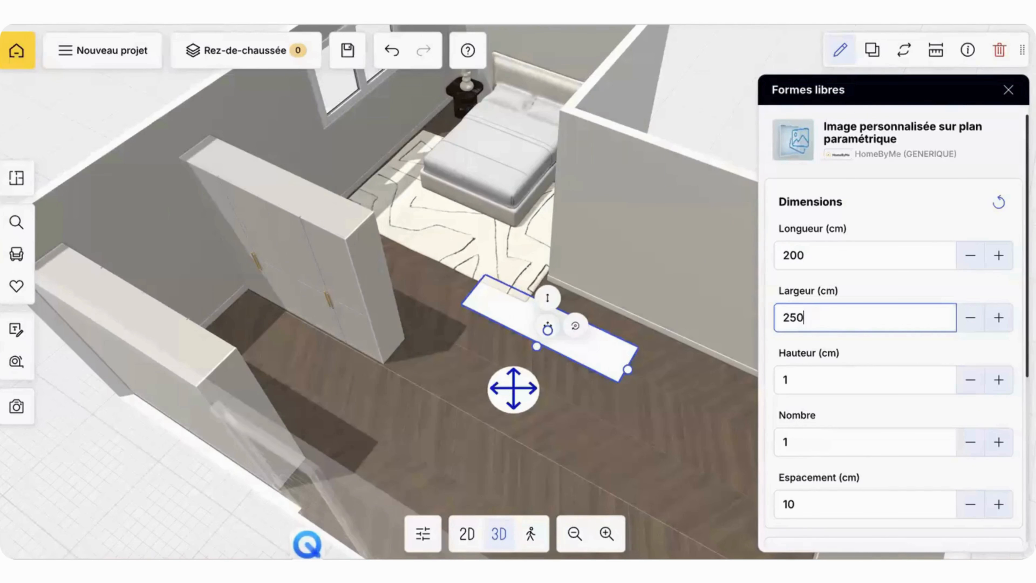
{"action": "key", "text": "Return"}
{"action": "left_click", "coordinate": [813, 372]}
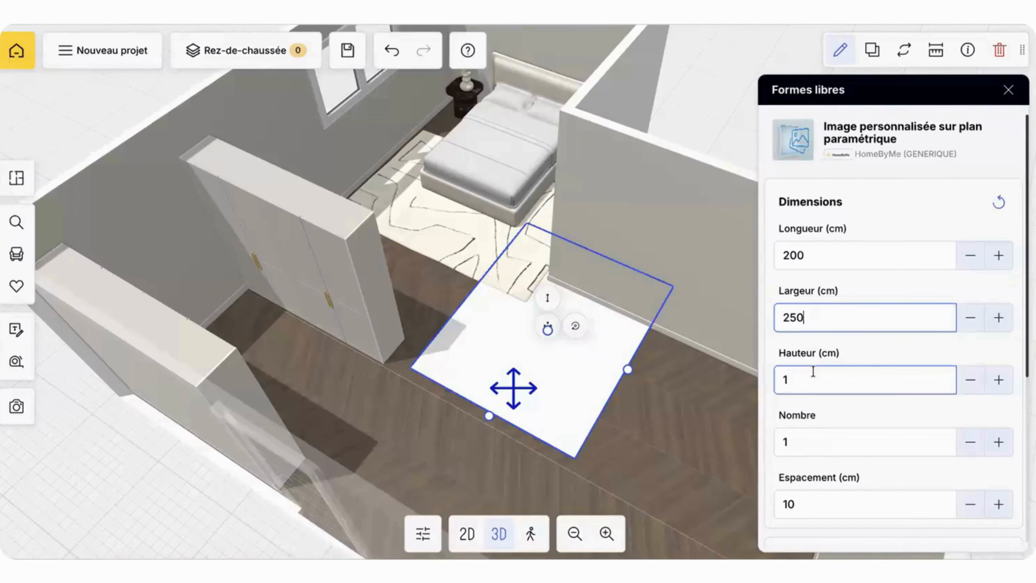
{"action": "type", "text": "0.1"}
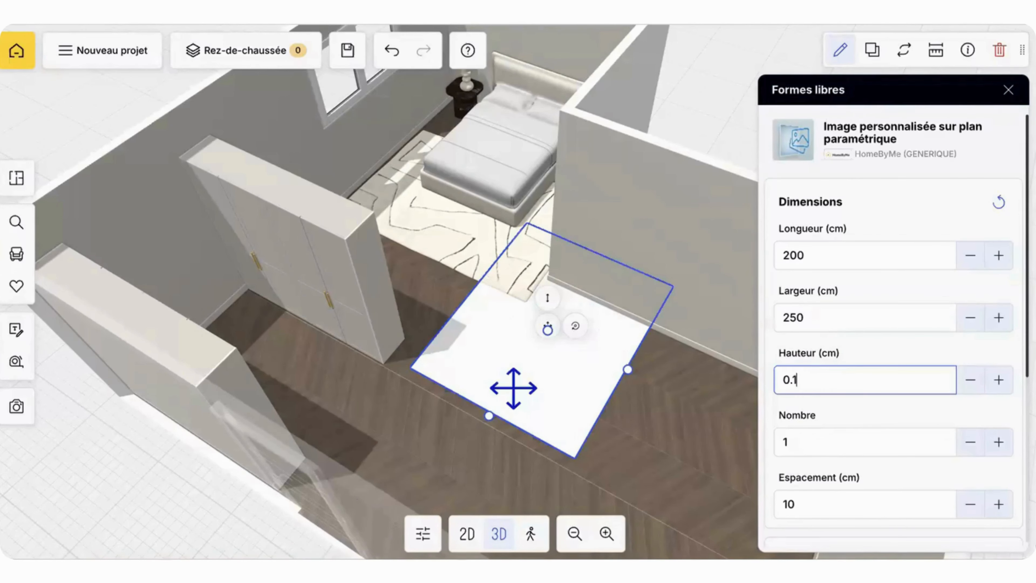
Step: Stand the image plane upright by setting its inclination to 90
{"action": "scroll", "coordinate": [848, 432], "scroll_direction": "down", "scroll_amount": 5}
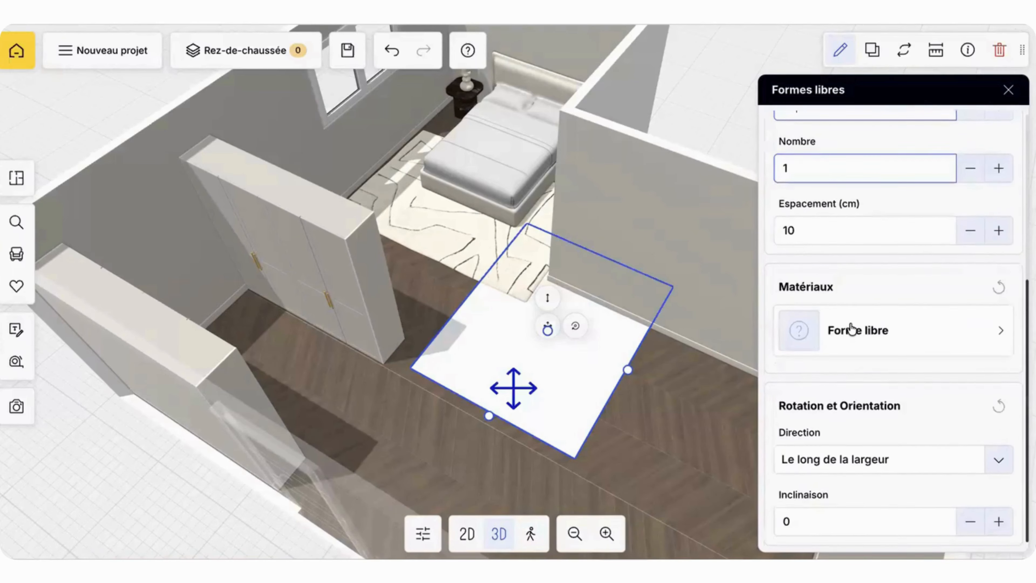
{"action": "scroll", "coordinate": [849, 324], "scroll_direction": "up", "scroll_amount": 2}
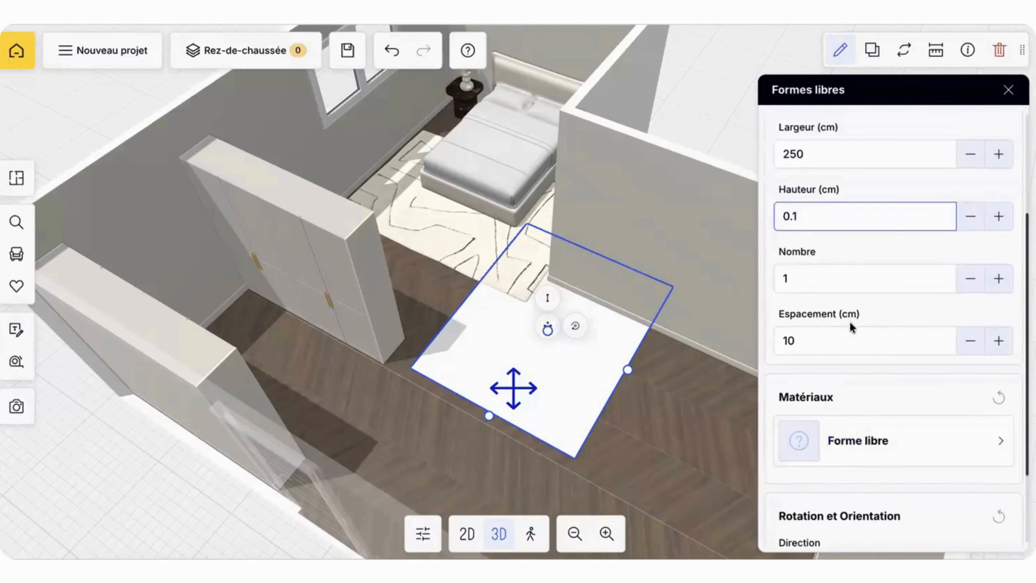
{"action": "scroll", "coordinate": [833, 505], "scroll_direction": "down", "scroll_amount": 2}
{"action": "left_click", "coordinate": [830, 527]}
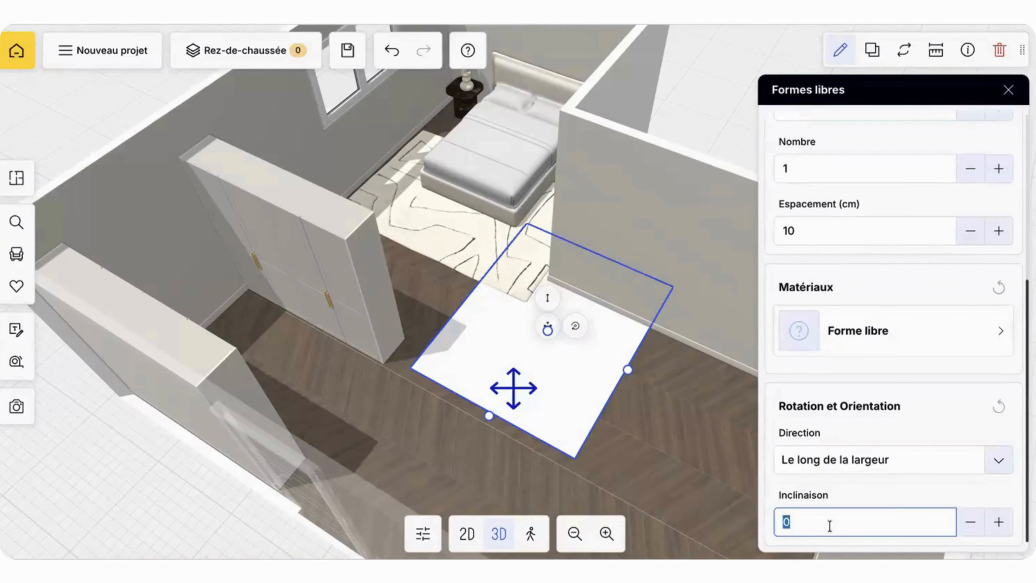
{"action": "key", "text": "Return"}
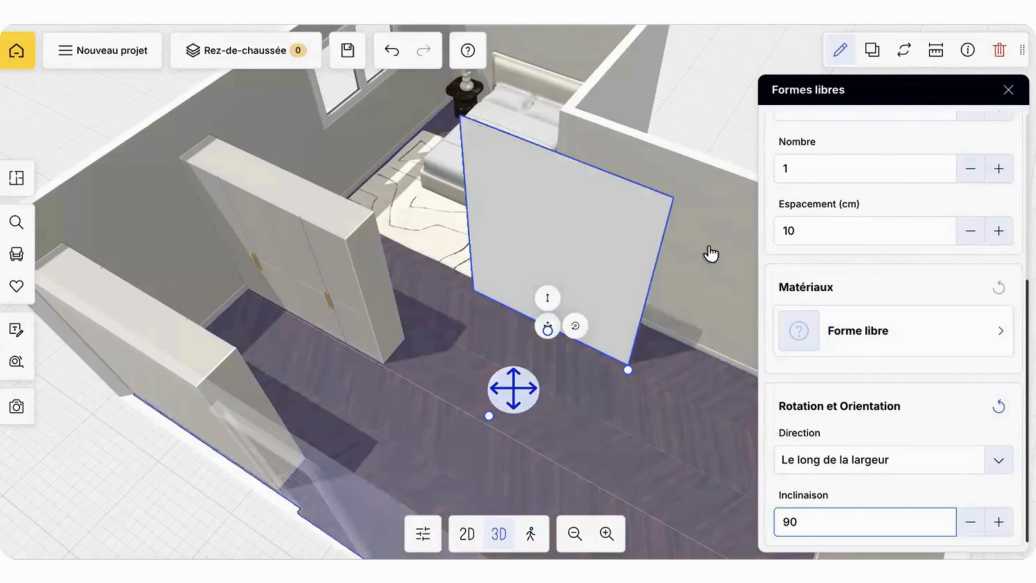
{"action": "left_click_drag", "start_coordinate": [724, 215], "coordinate": [667, 171]}
{"action": "scroll", "coordinate": [795, 274], "scroll_direction": "up", "scroll_amount": 5}
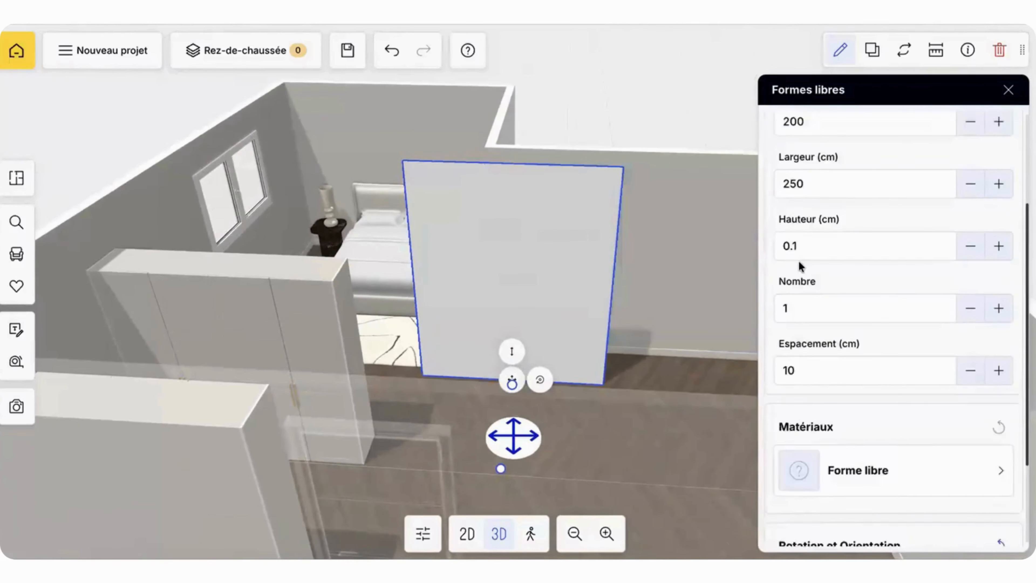
{"action": "left_click", "coordinate": [808, 317]}
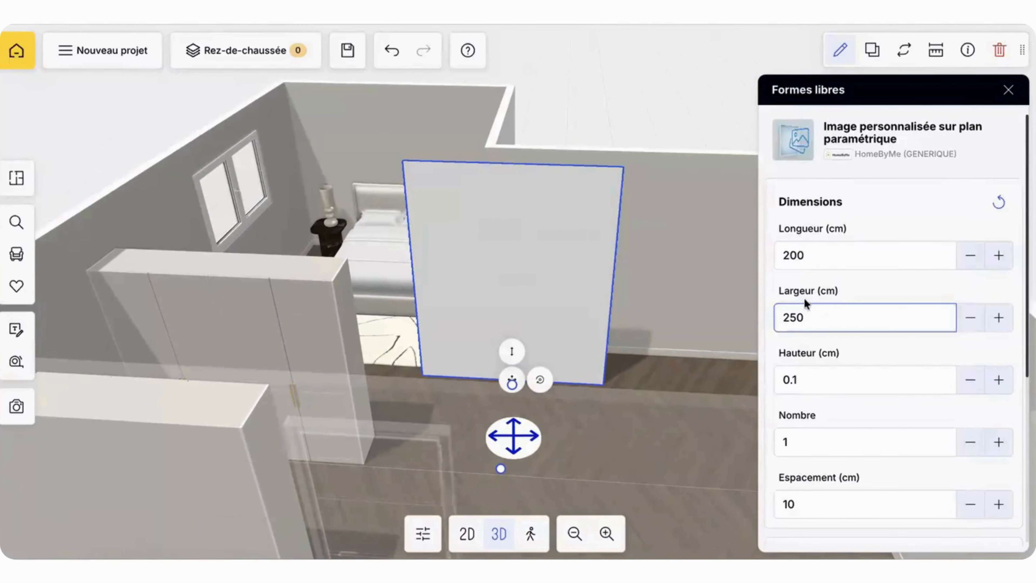
{"action": "left_click", "coordinate": [802, 257]}
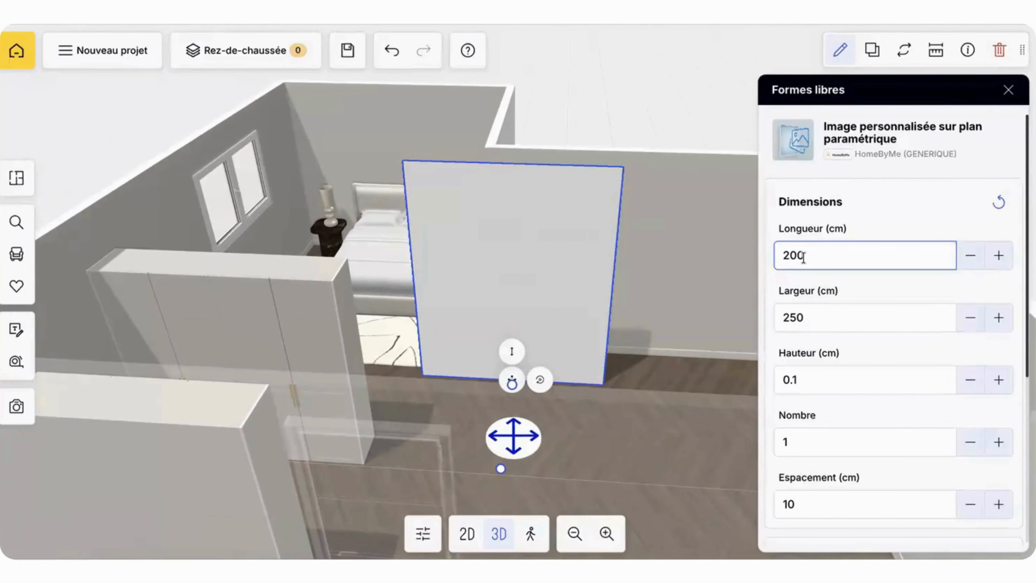
{"action": "left_click", "coordinate": [809, 377]}
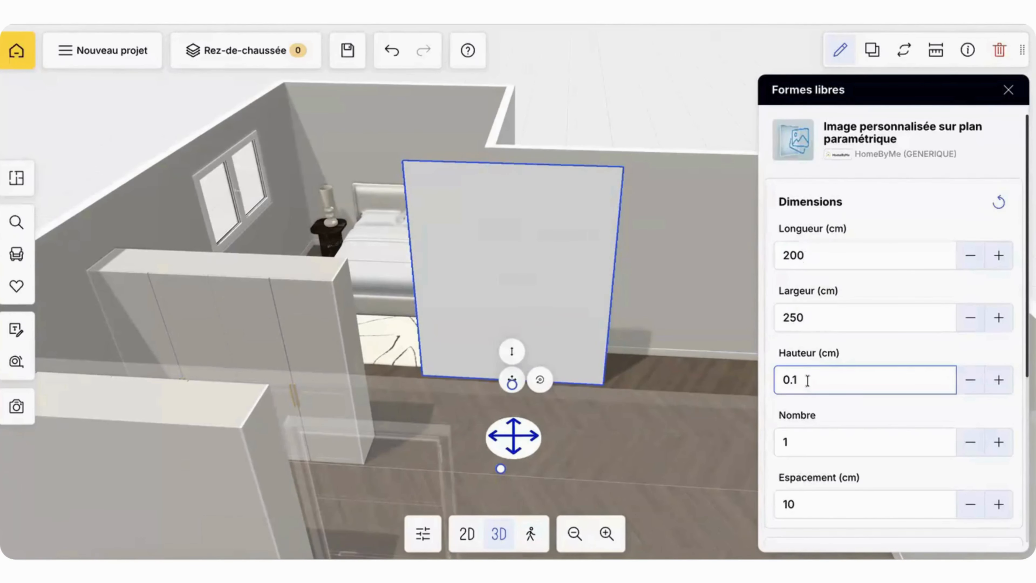
Step: Open the material choices for the plane's free-form surface and browse the previously uploaded images
{"action": "scroll", "coordinate": [808, 384], "scroll_direction": "down", "scroll_amount": 6}
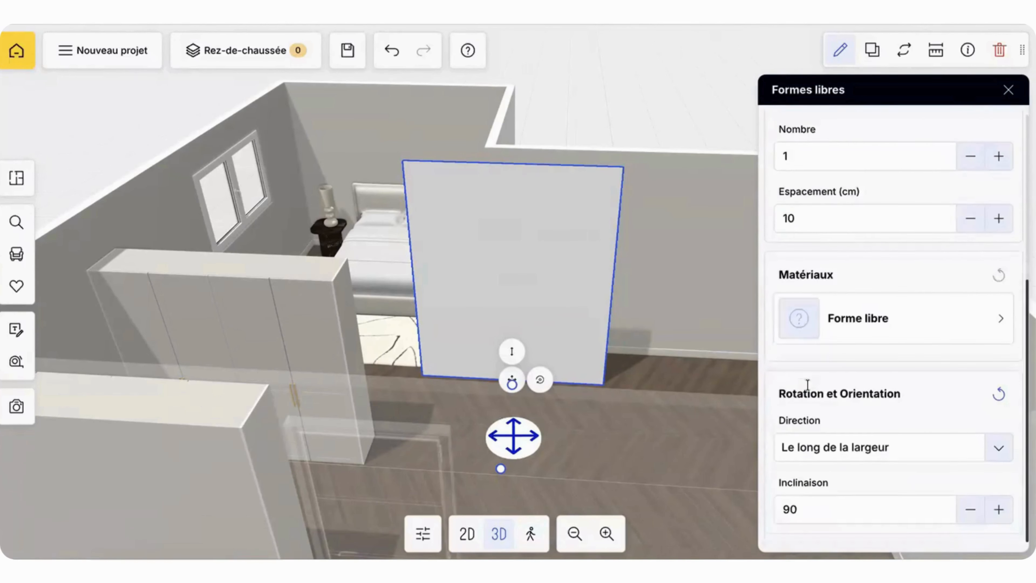
{"action": "left_click", "coordinate": [809, 333]}
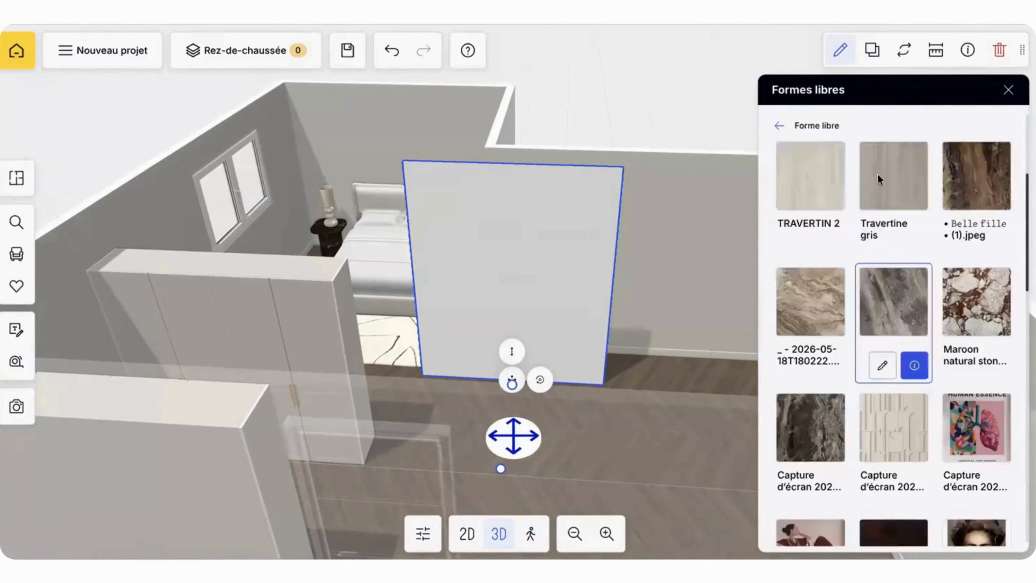
{"action": "scroll", "coordinate": [877, 174], "scroll_direction": "up", "scroll_amount": 4}
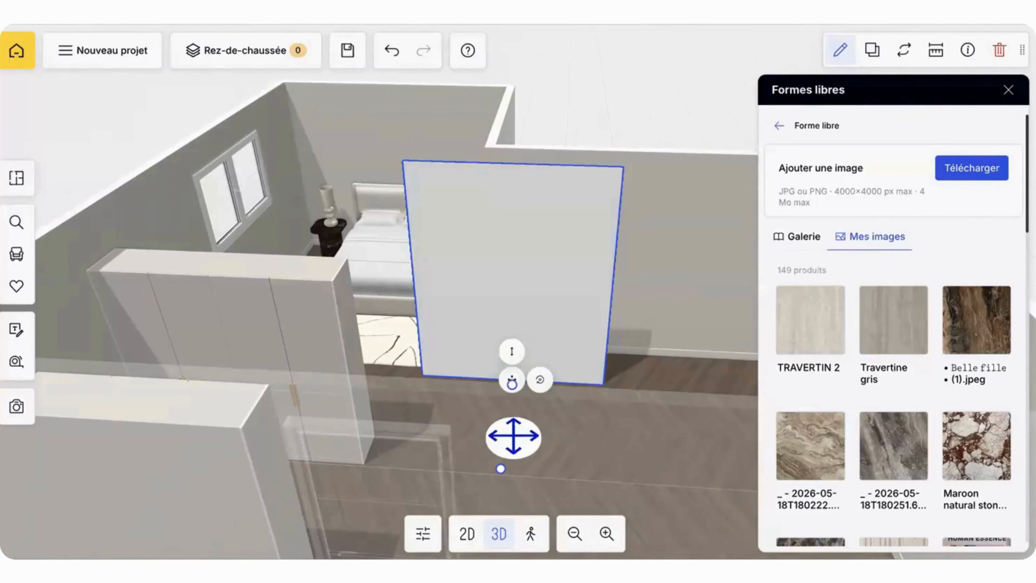
Step: Search Google for "panneau effet roche" in a new browser tab
{"action": "key", "text": "super+t"}
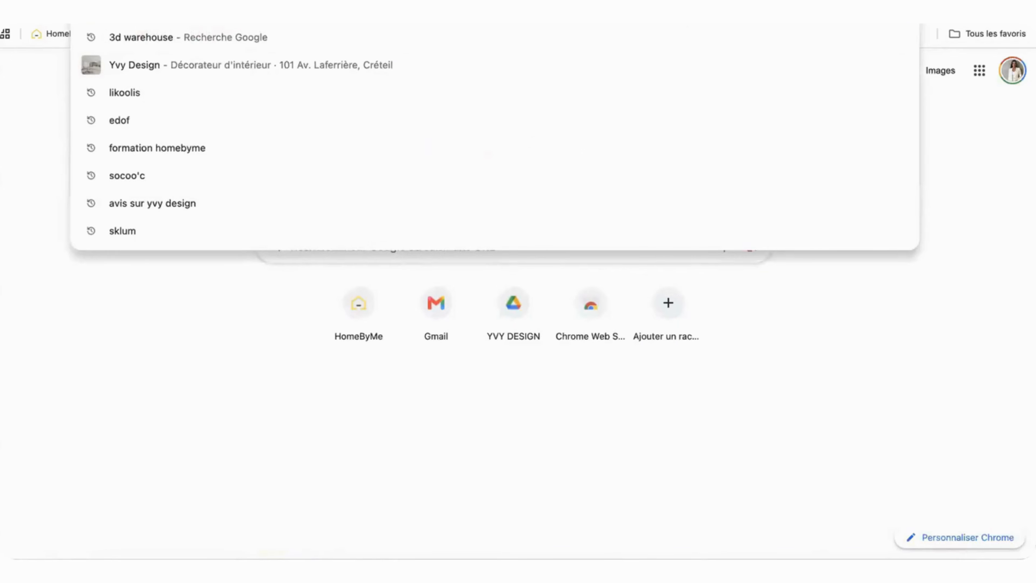
{"action": "type", "text": "panneau eff"}
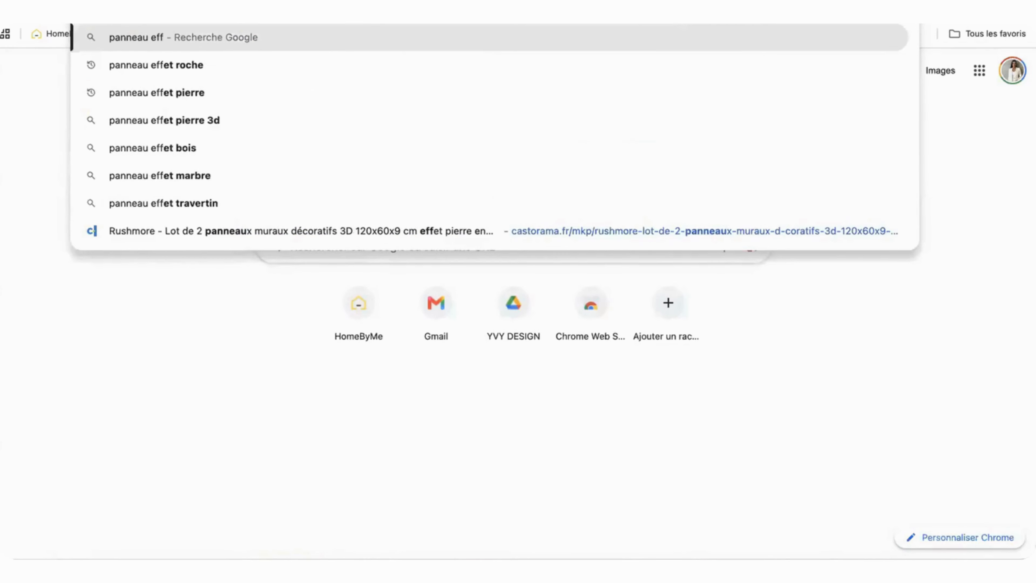
{"action": "type", "text": "et roche"}
{"action": "key", "text": "Return"}
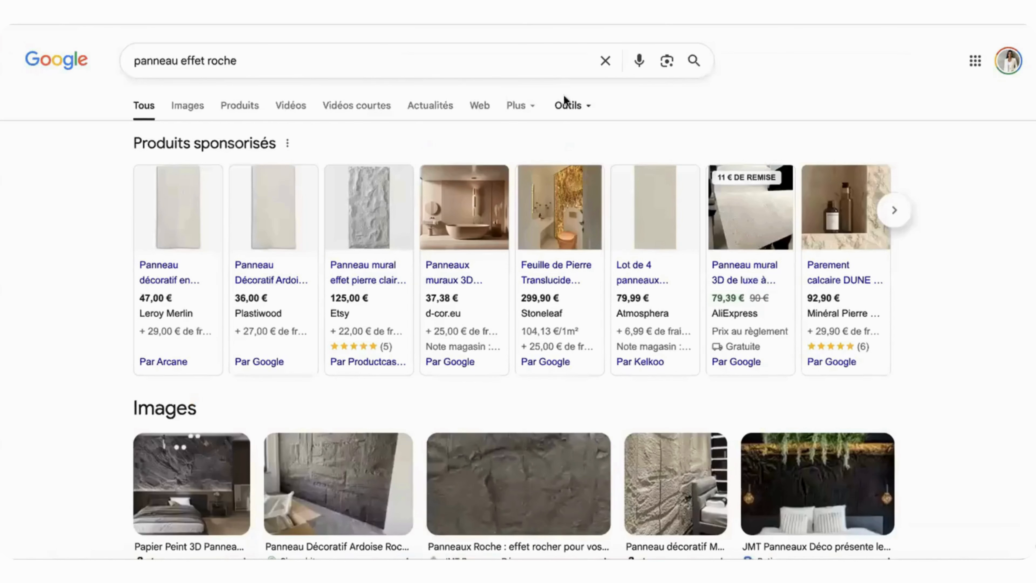
Step: Open the light stone-effect wall panel listing on Etsy with essential cookies only and capture a screenshot of the panel photo
{"action": "left_click", "coordinate": [365, 204]}
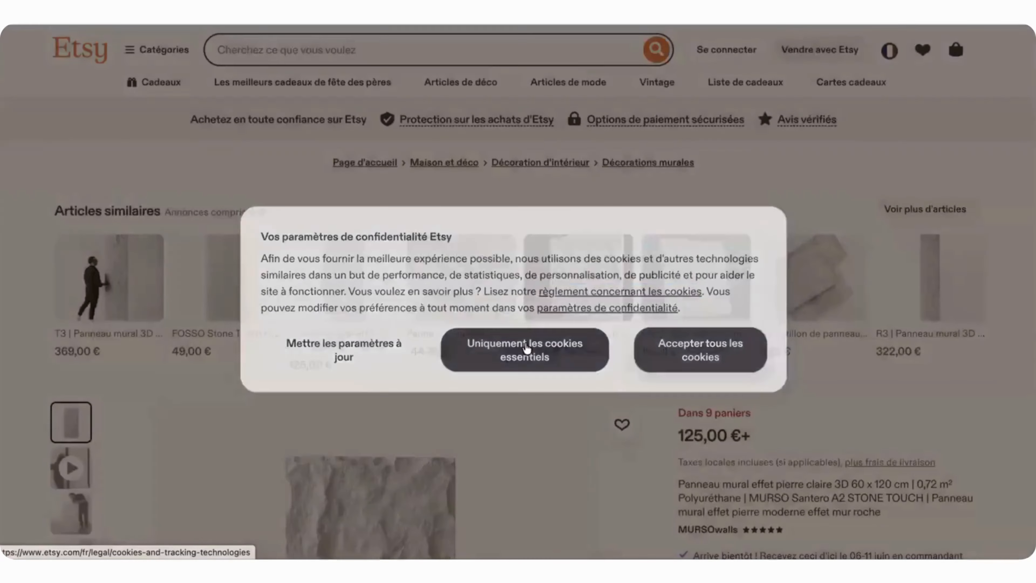
{"action": "left_click", "coordinate": [526, 348]}
{"action": "scroll", "coordinate": [526, 345], "scroll_direction": "down", "scroll_amount": 8}
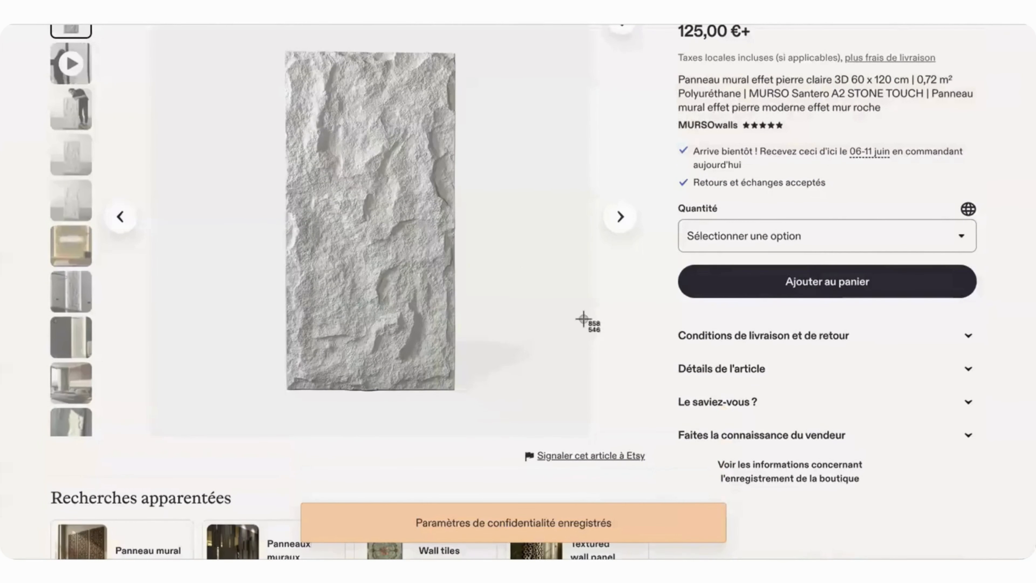
{"action": "left_click_drag", "start_coordinate": [285, 51], "coordinate": [452, 390]}
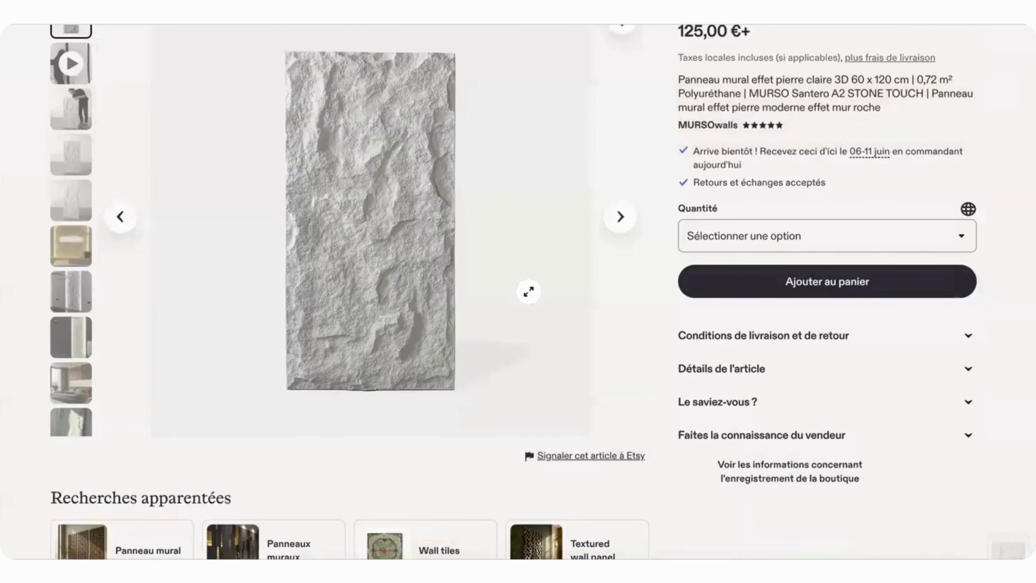
Step: Return to HomeByMe and upload the stone panel screenshot from the desktop folder as a custom material image
{"action": "key", "text": "ctrl+Tab"}
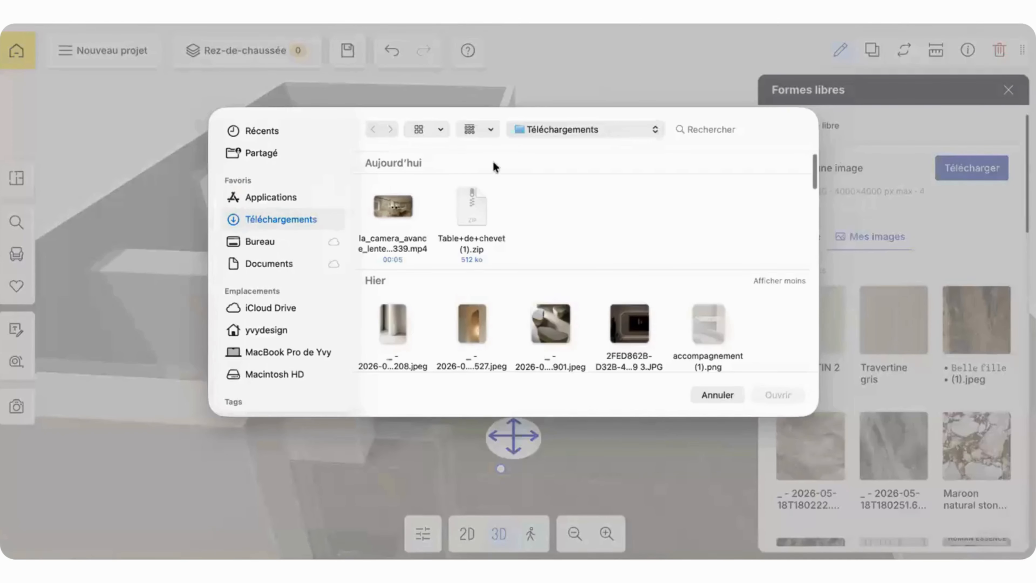
{"action": "left_click", "coordinate": [260, 241]}
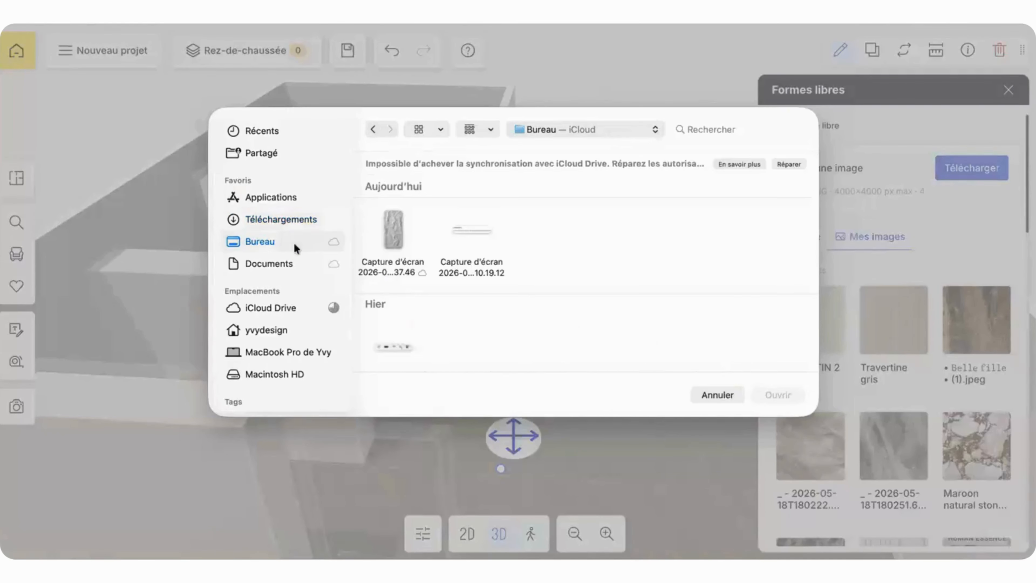
{"action": "left_click", "coordinate": [390, 226]}
{"action": "left_click", "coordinate": [780, 396]}
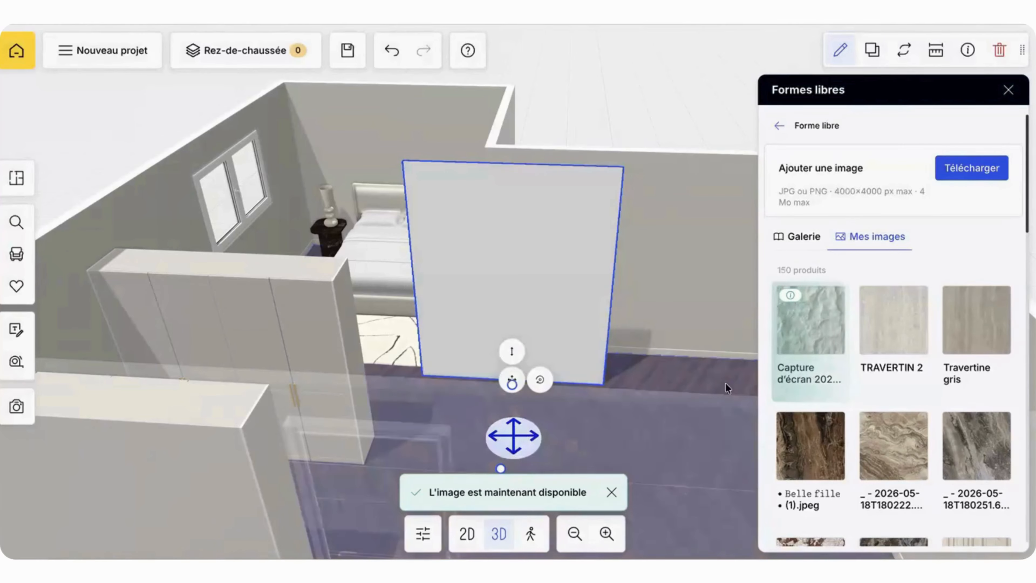
Step: Apply the TRAVERTIN 2 image to the selected free-form plane and browse the other uploaded images
{"action": "left_click", "coordinate": [883, 346]}
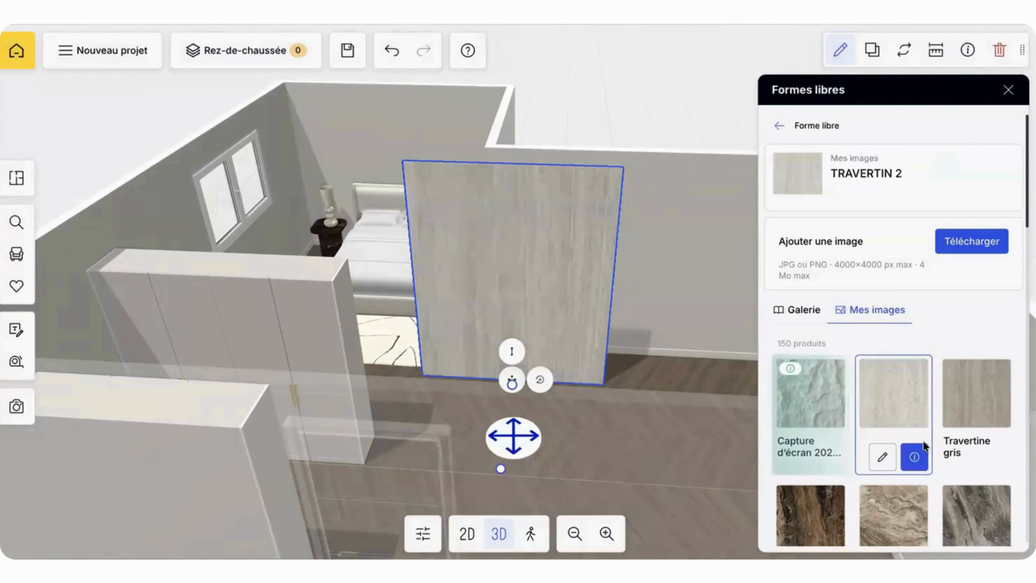
{"action": "scroll", "coordinate": [923, 441], "scroll_direction": "down", "scroll_amount": 5}
{"action": "scroll", "coordinate": [973, 378], "scroll_direction": "down", "scroll_amount": 10}
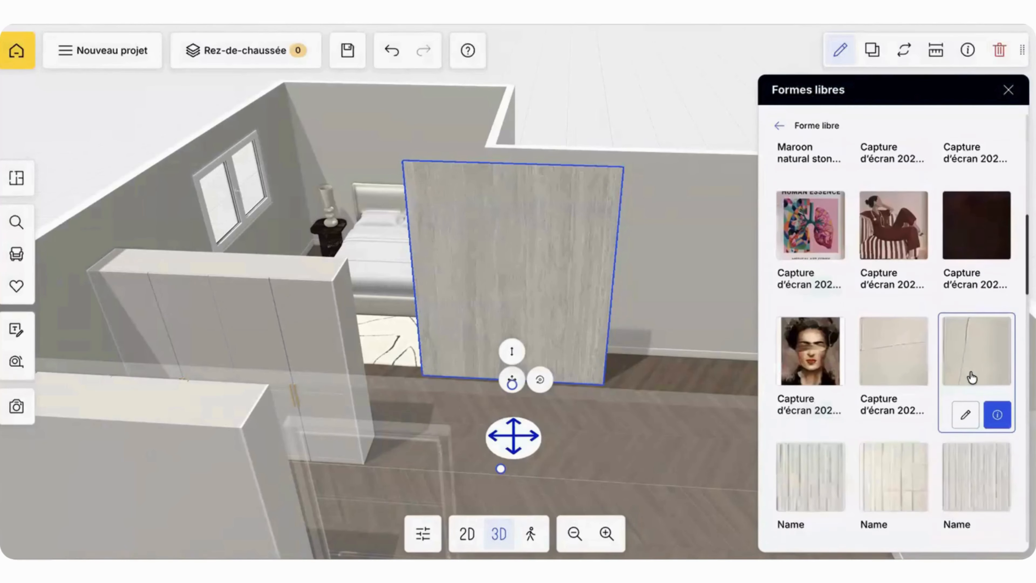
{"action": "scroll", "coordinate": [972, 378], "scroll_direction": "down", "scroll_amount": 1}
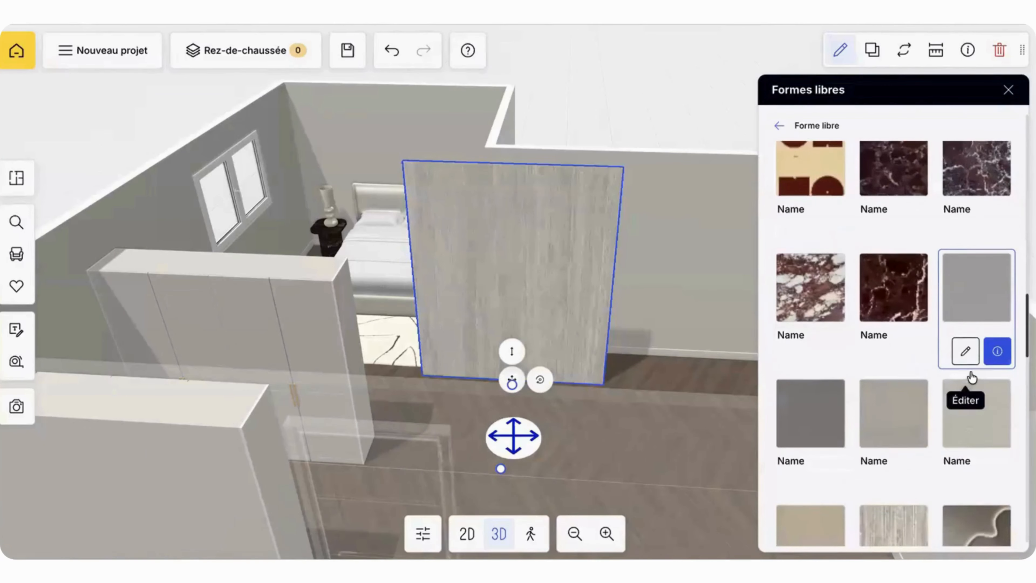
{"action": "scroll", "coordinate": [972, 378], "scroll_direction": "down", "scroll_amount": 8}
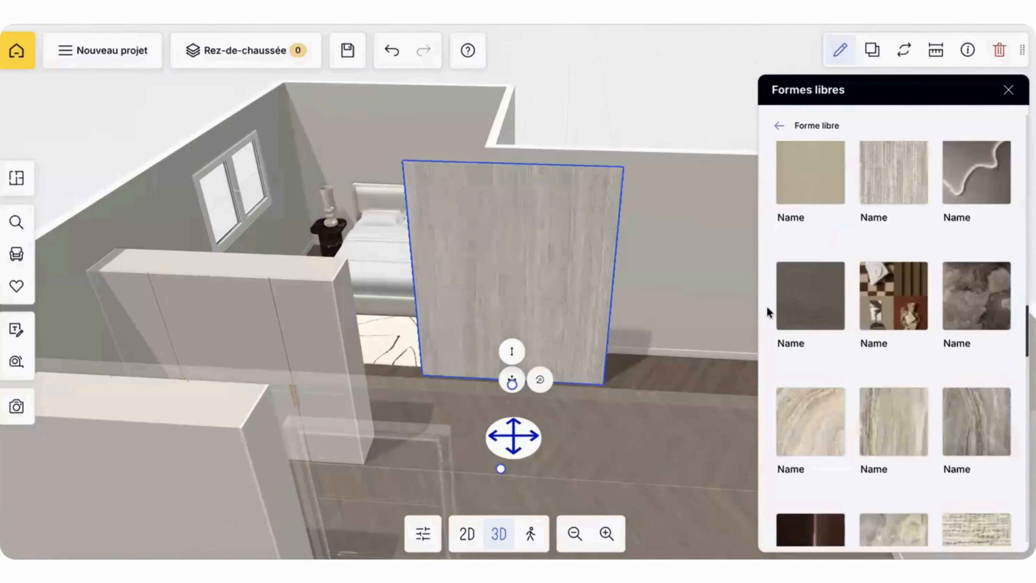
Step: Move the travertine plane into the bedroom area, over the bed and facing away from the headboard wall
{"action": "mouse_move", "coordinate": [694, 291]}
{"action": "left_mouse_down"}
{"action": "mouse_move", "coordinate": [664, 298]}
{"action": "mouse_move", "coordinate": [711, 315]}
{"action": "mouse_move", "coordinate": [639, 266]}
{"action": "left_mouse_up"}
{"action": "left_click", "coordinate": [639, 263]}
{"action": "left_click", "coordinate": [529, 260]}
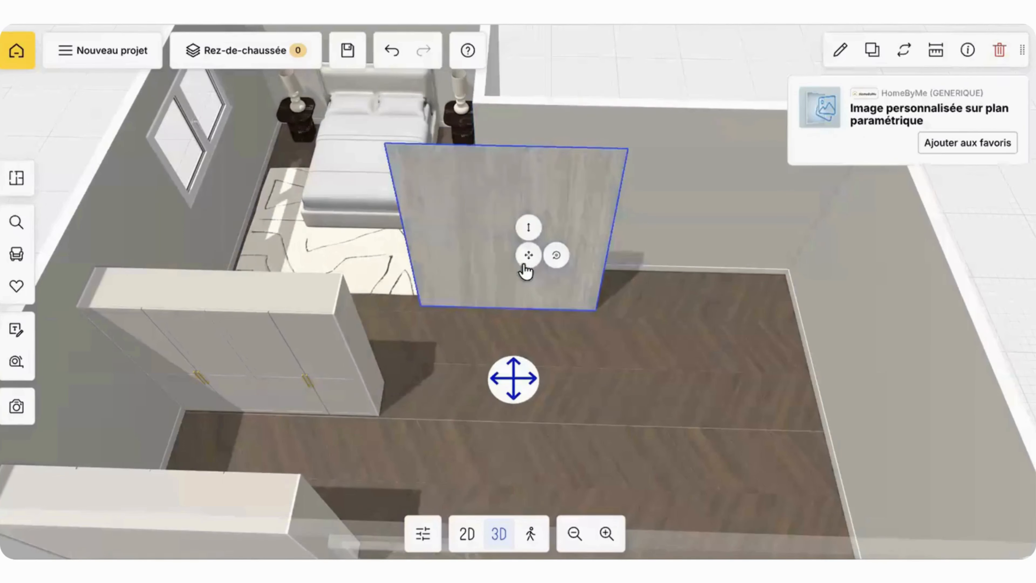
{"action": "left_click_drag", "start_coordinate": [476, 218], "coordinate": [396, 104]}
{"action": "left_click_drag", "start_coordinate": [503, 369], "coordinate": [445, 212]}
{"action": "left_click_drag", "start_coordinate": [463, 358], "coordinate": [483, 359]}
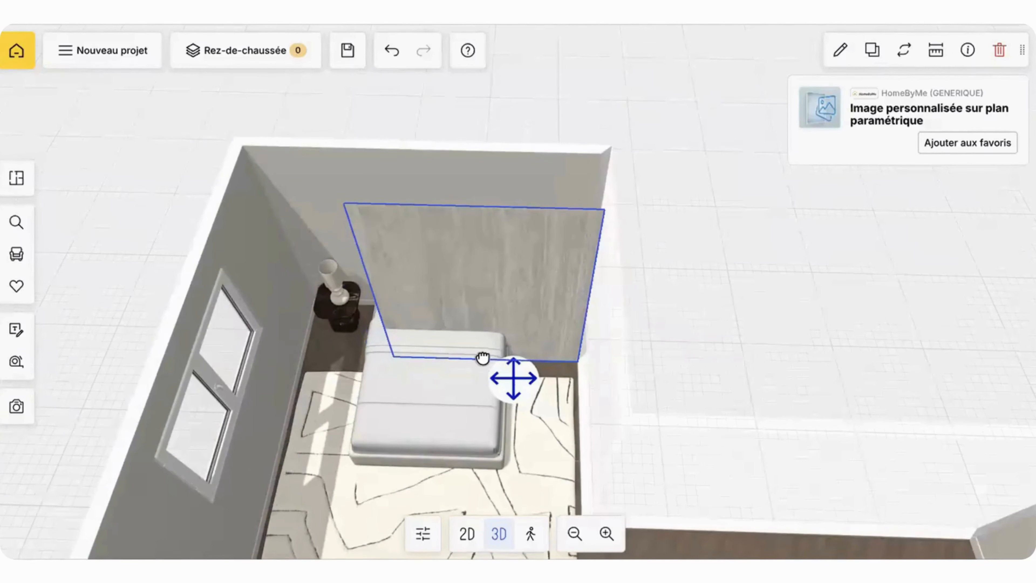
Step: Try a length of 150 cm on the travertine plane, and restore it to 200 cm
{"action": "left_click", "coordinate": [840, 50]}
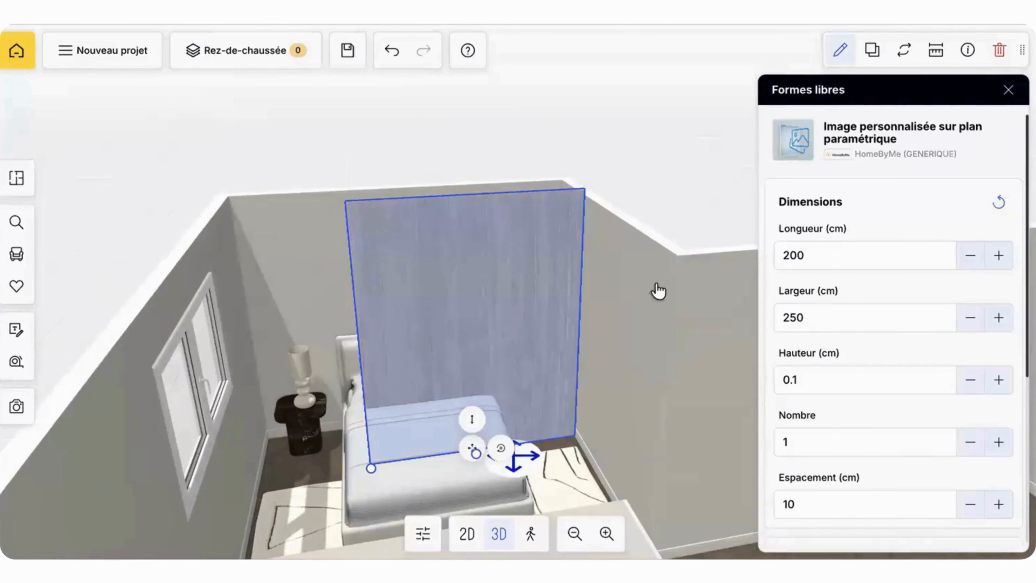
{"action": "left_click", "coordinate": [832, 258]}
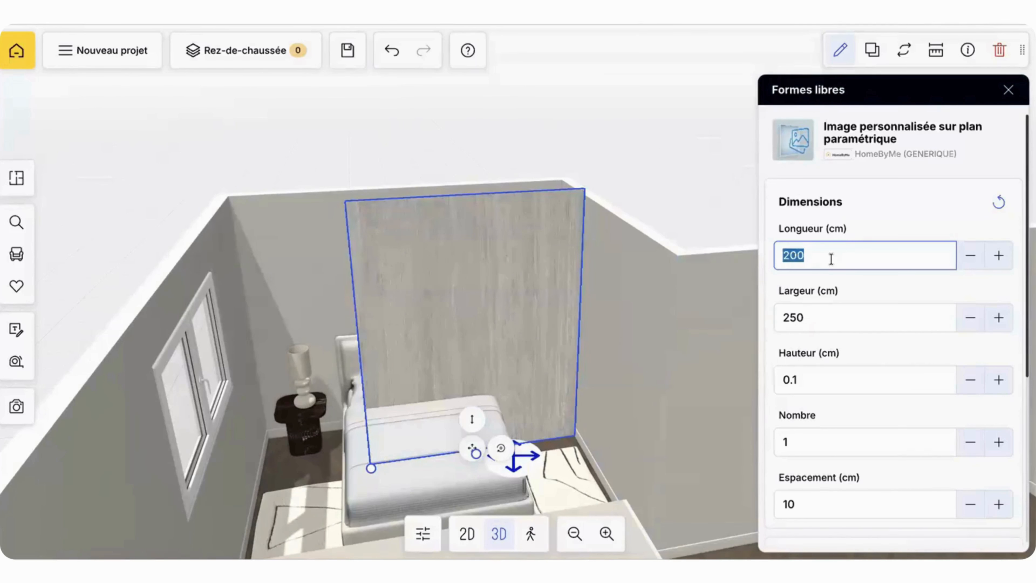
{"action": "key", "text": "Return"}
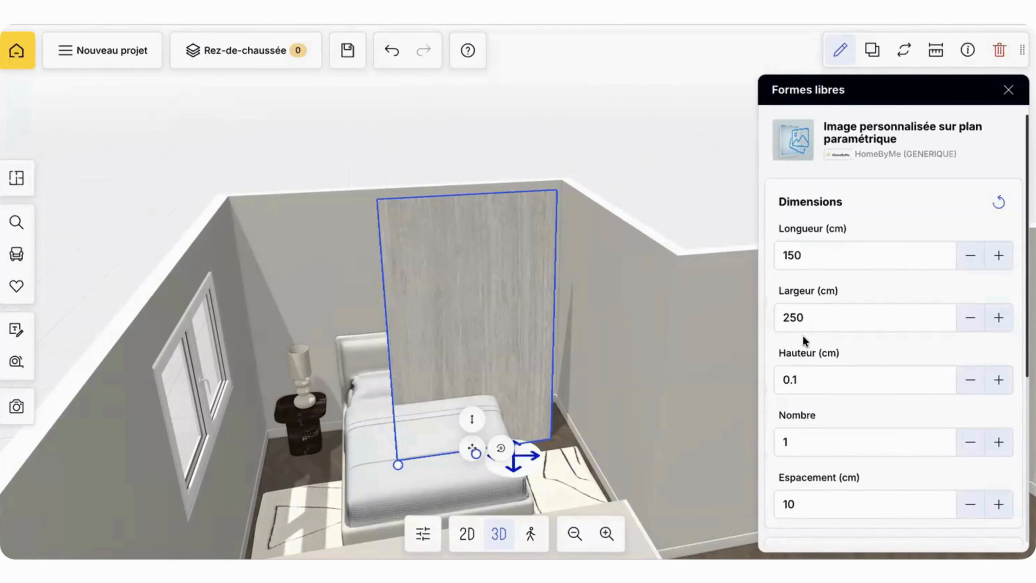
{"action": "double_click", "coordinate": [798, 254]}
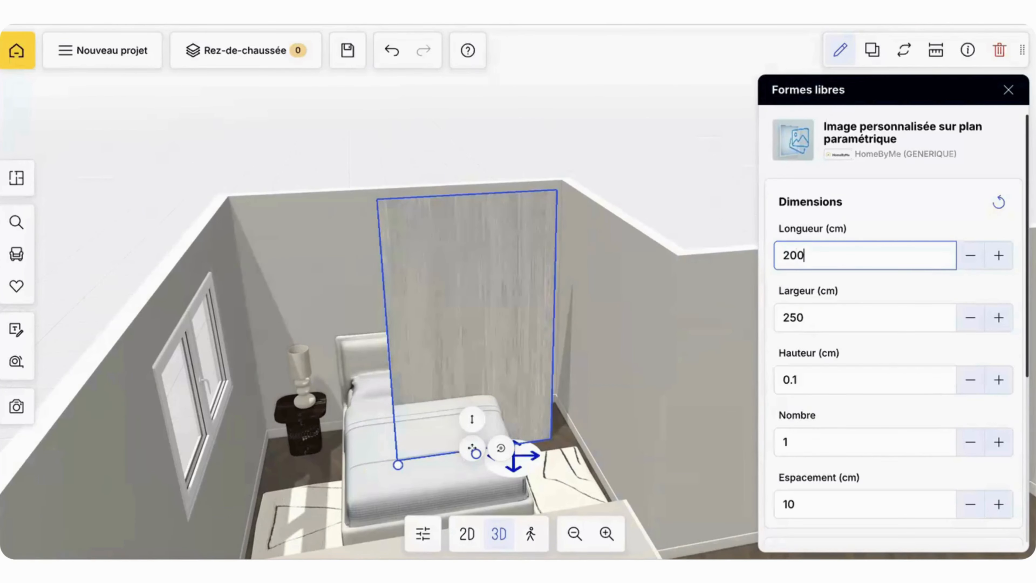
Step: Place the travertine plane against the wall behind the bed with a distance of 0 cm to that wall
{"action": "left_click_drag", "start_coordinate": [687, 147], "coordinate": [689, 156]}
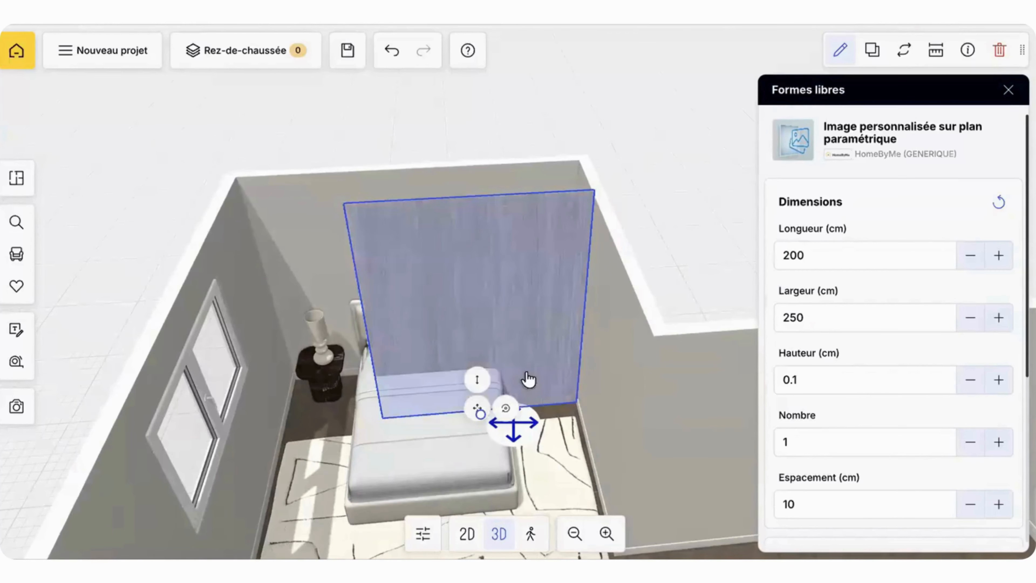
{"action": "mouse_move", "coordinate": [474, 402]}
{"action": "scroll", "coordinate": [475, 403], "scroll_direction": "down", "scroll_amount": 2}
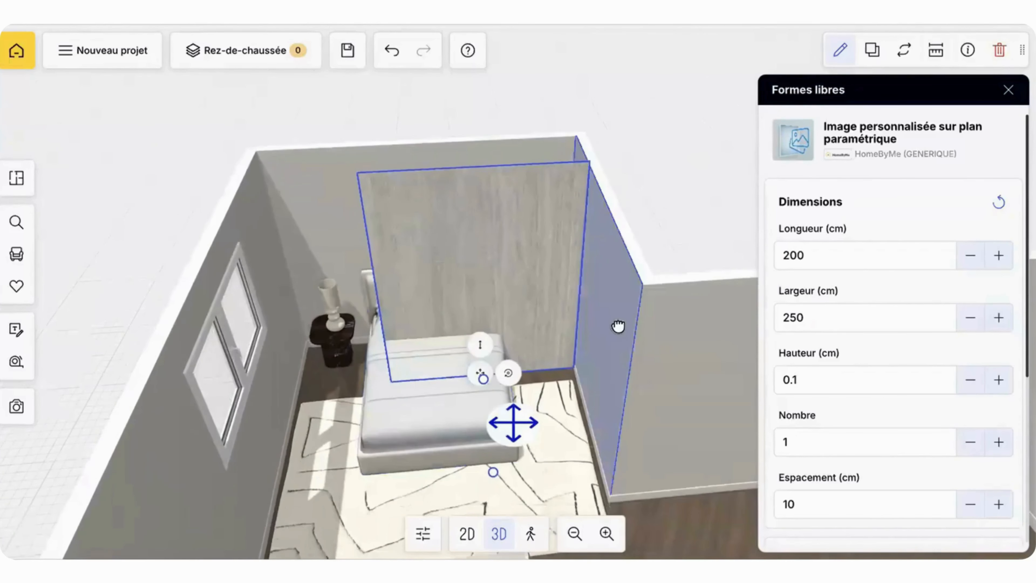
{"action": "left_click", "coordinate": [619, 327]}
{"action": "left_click_drag", "start_coordinate": [633, 343], "coordinate": [523, 248]}
{"action": "left_click", "coordinate": [472, 271]}
{"action": "left_click", "coordinate": [929, 61]}
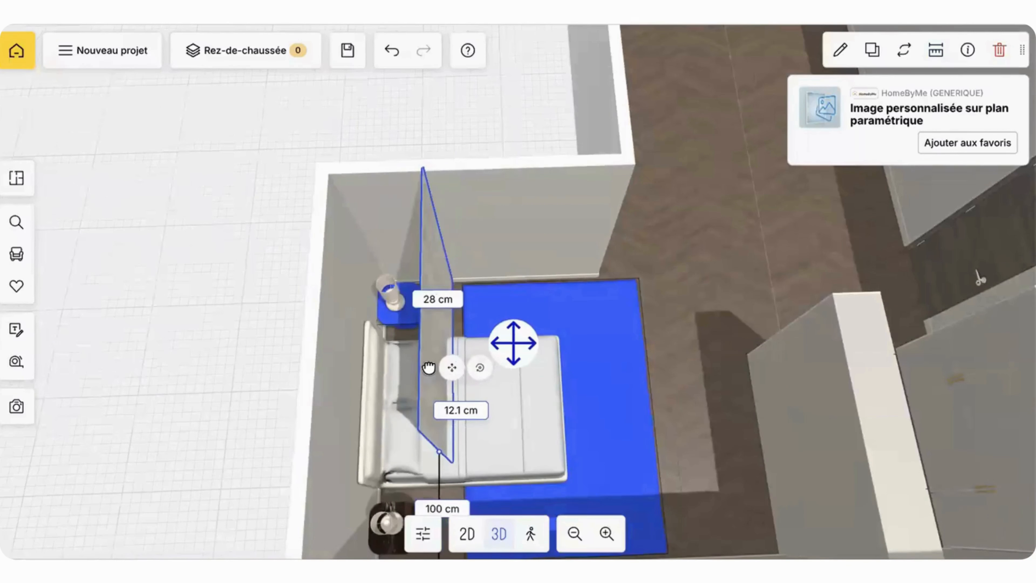
{"action": "left_click_drag", "start_coordinate": [429, 368], "coordinate": [397, 367]}
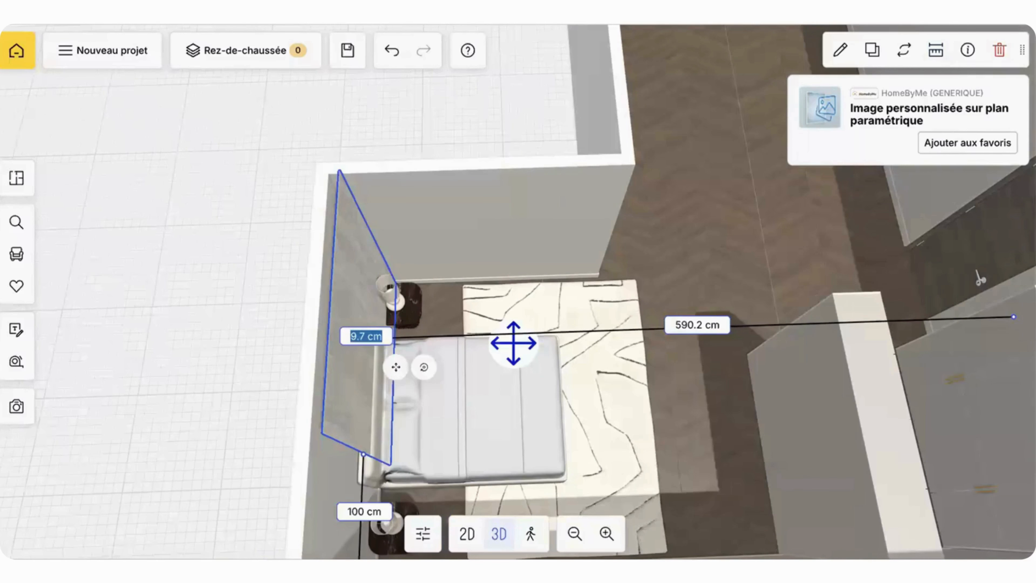
{"action": "type", "text": "0"}
{"action": "key", "text": "Return"}
{"action": "left_click", "coordinate": [648, 208]}
Step: Check the ground floor's ceiling height in the floor settings and set the travertine plane's width to 245 cm
{"action": "left_click_drag", "start_coordinate": [592, 174], "coordinate": [575, 134]}
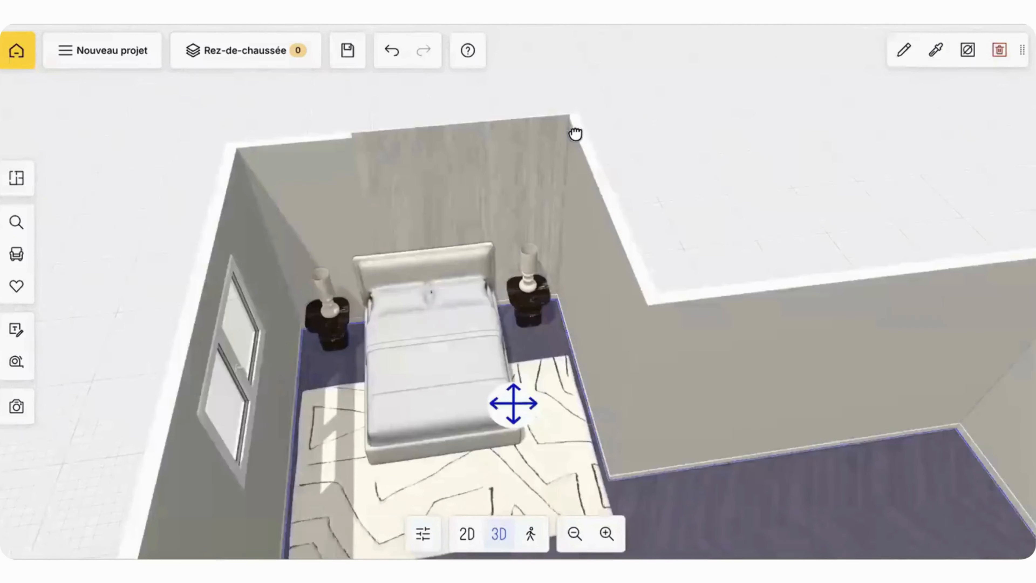
{"action": "left_click", "coordinate": [515, 170]}
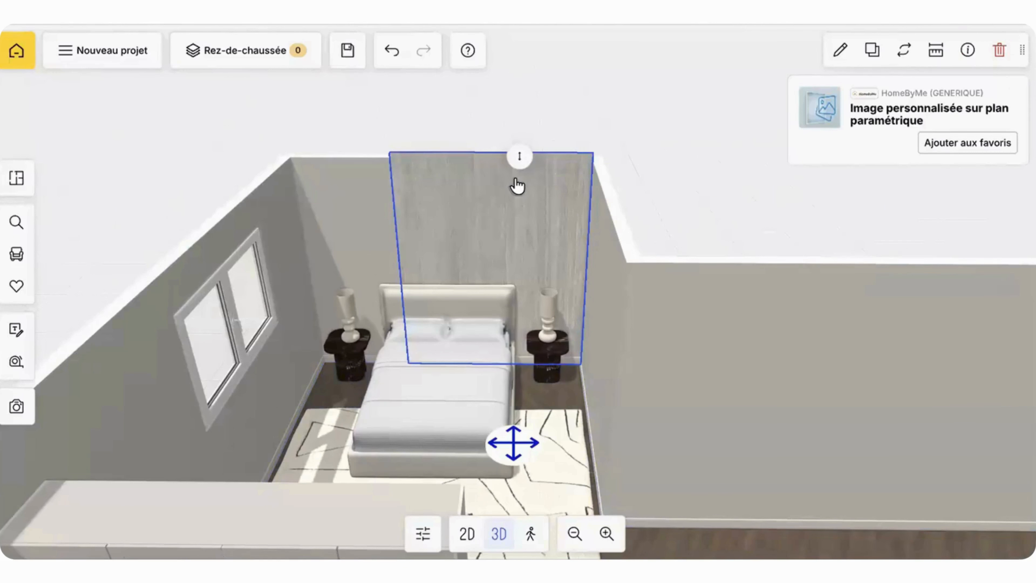
{"action": "left_click", "coordinate": [241, 55]}
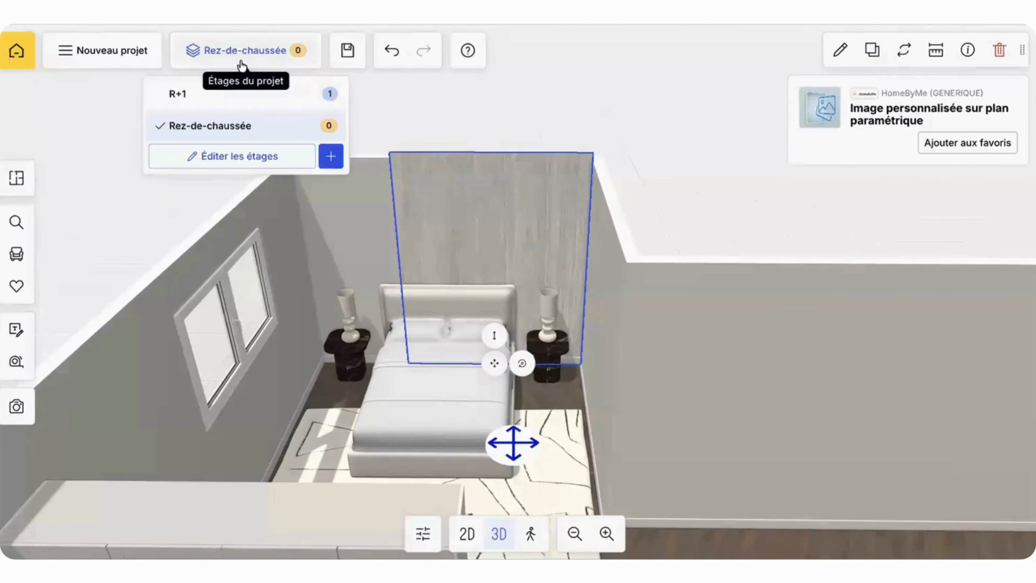
{"action": "left_click", "coordinate": [227, 155]}
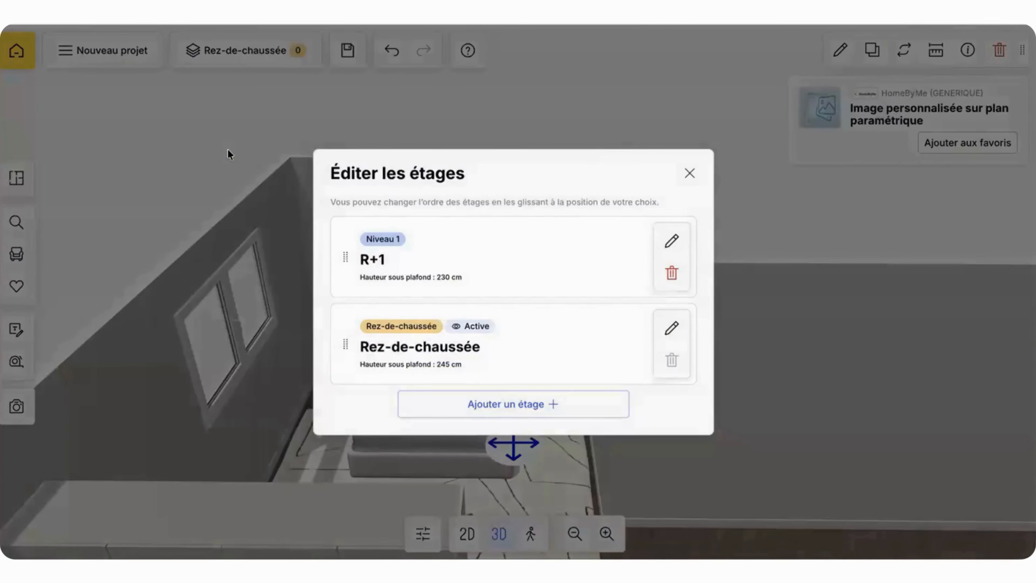
{"action": "left_click", "coordinate": [689, 174]}
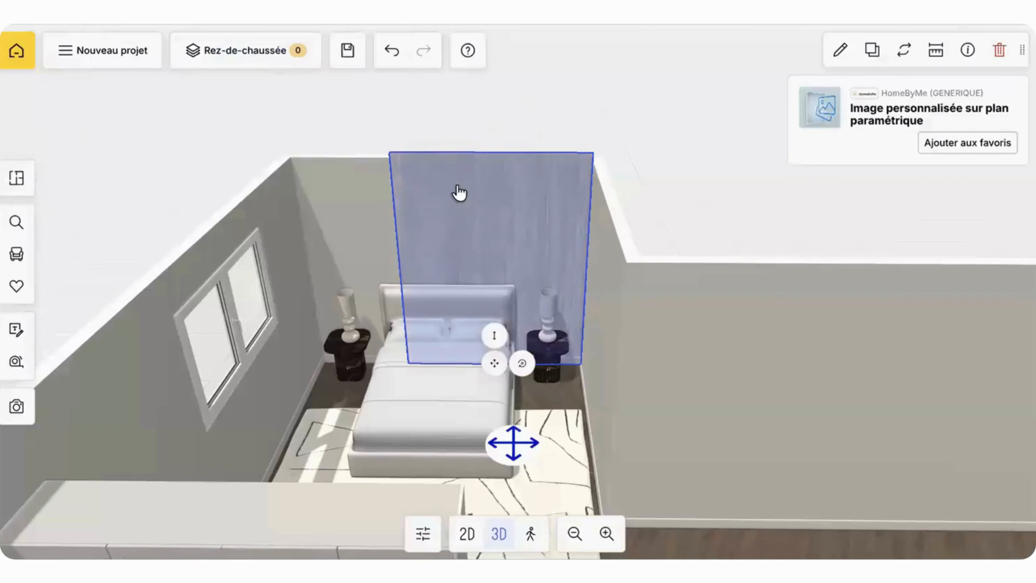
{"action": "left_click", "coordinate": [831, 55]}
{"action": "left_click", "coordinate": [806, 317]}
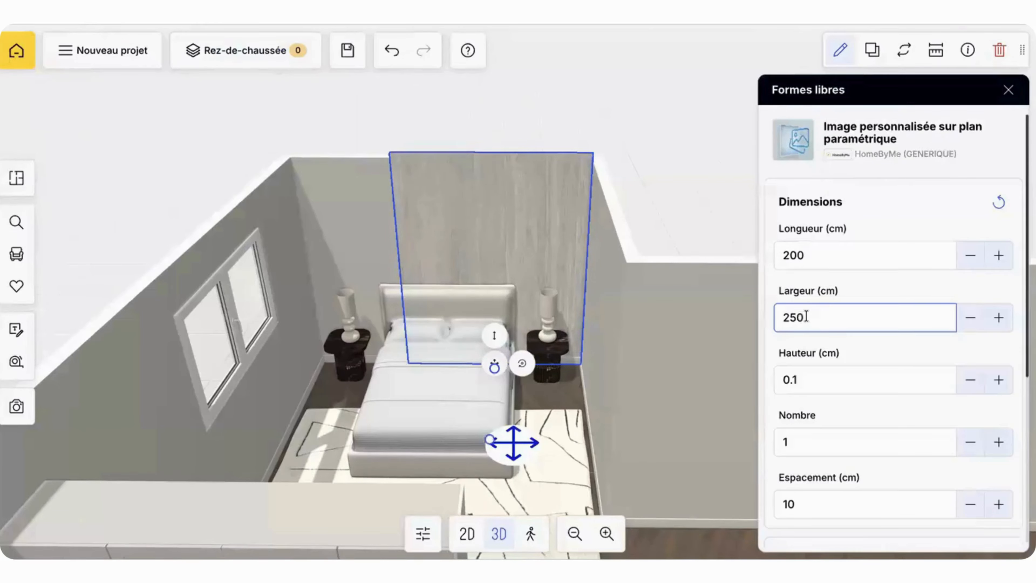
{"action": "key", "text": "Return"}
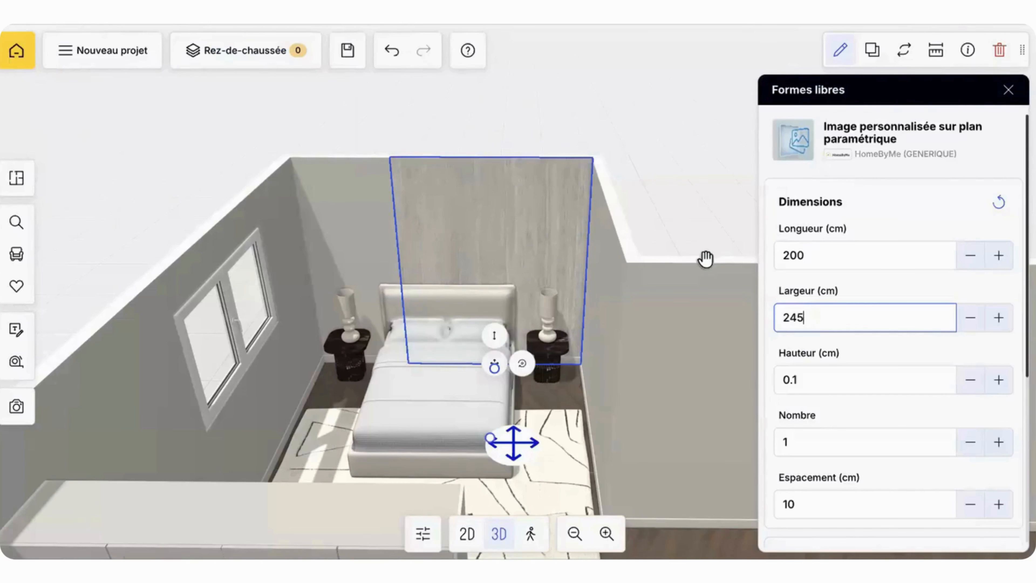
{"action": "left_click", "coordinate": [646, 110]}
{"action": "left_click_drag", "start_coordinate": [526, 347], "coordinate": [517, 427]}
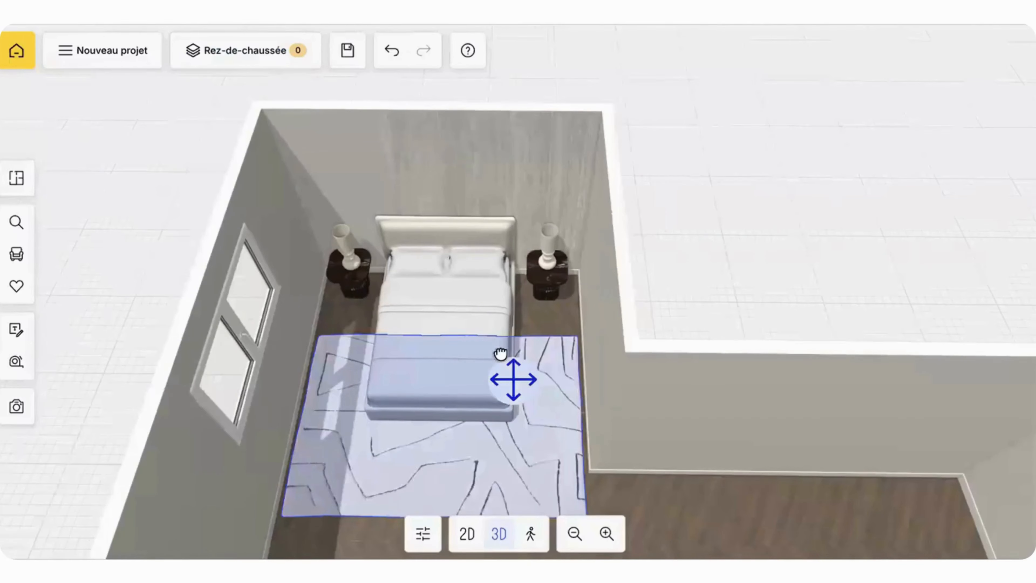
Step: Search the catalogue for "panneau" and place the HomeByMe Panneau mural beside the bed on the window side
{"action": "left_click_drag", "start_coordinate": [567, 361], "coordinate": [423, 205]}
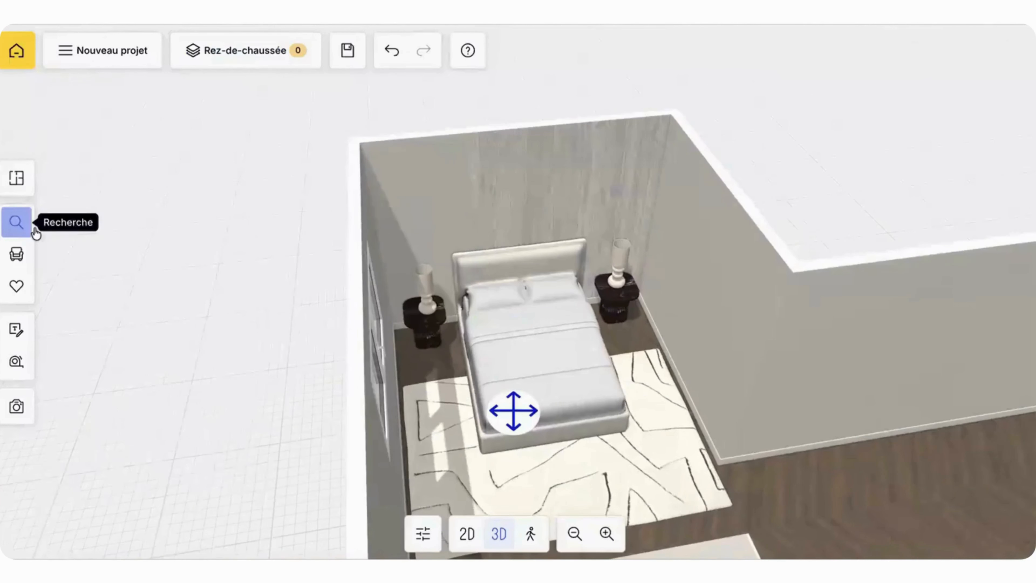
{"action": "left_click", "coordinate": [33, 228]}
{"action": "key", "text": "ctrl+a"}
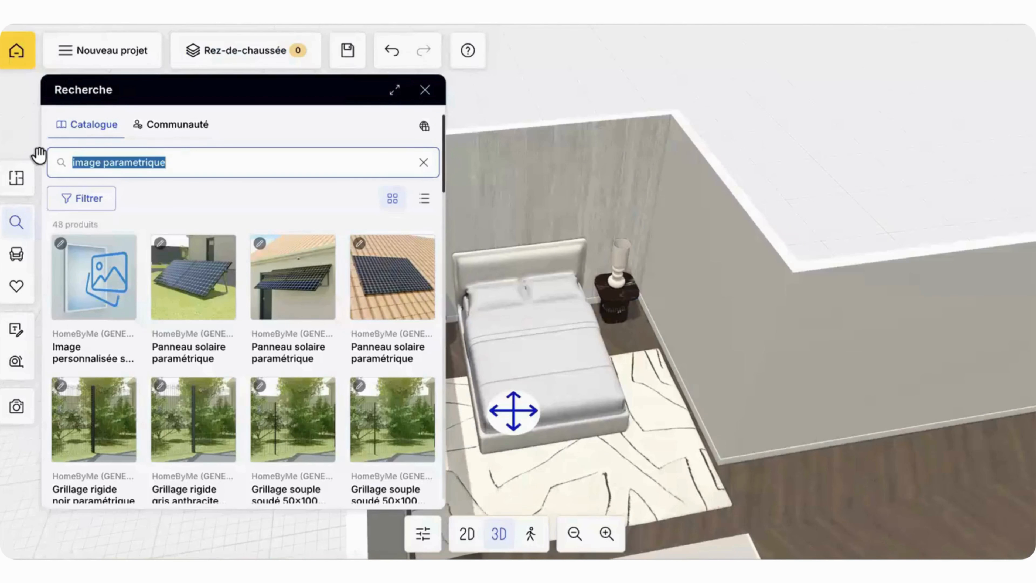
{"action": "type", "text": "pannea"}
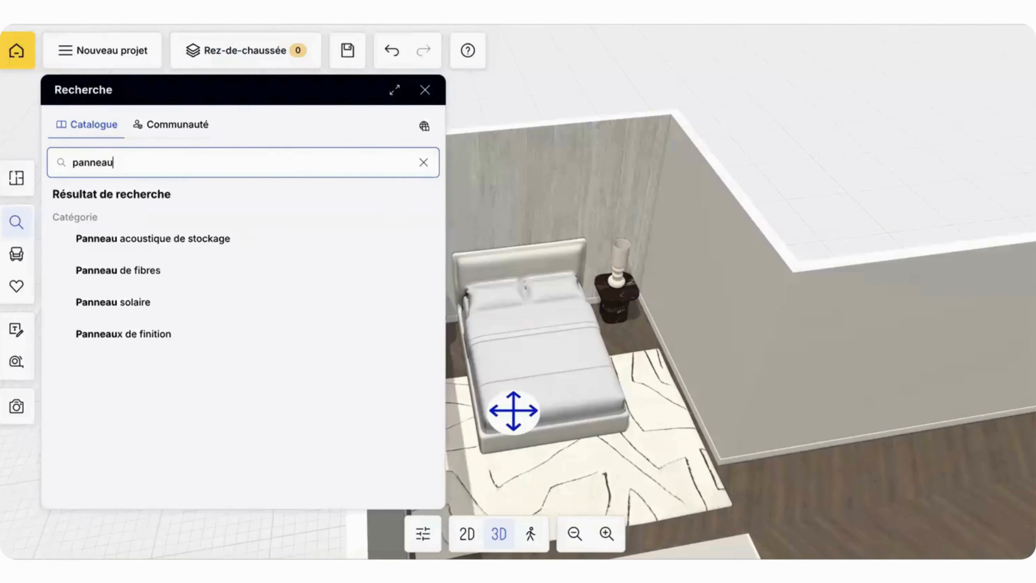
{"action": "type", "text": "u"}
{"action": "key", "text": "Return"}
{"action": "left_click", "coordinate": [199, 301]}
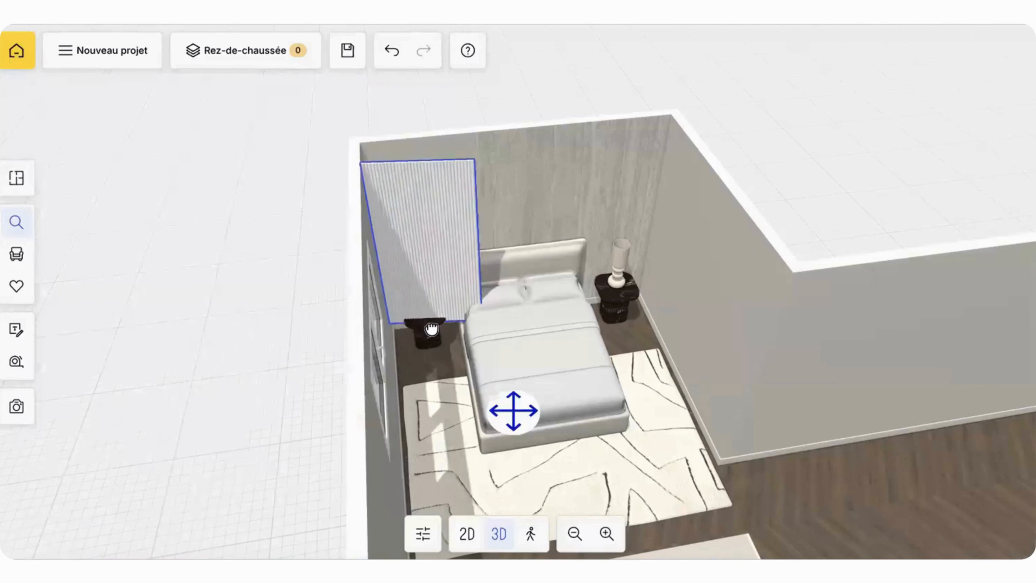
{"action": "left_click", "coordinate": [444, 368]}
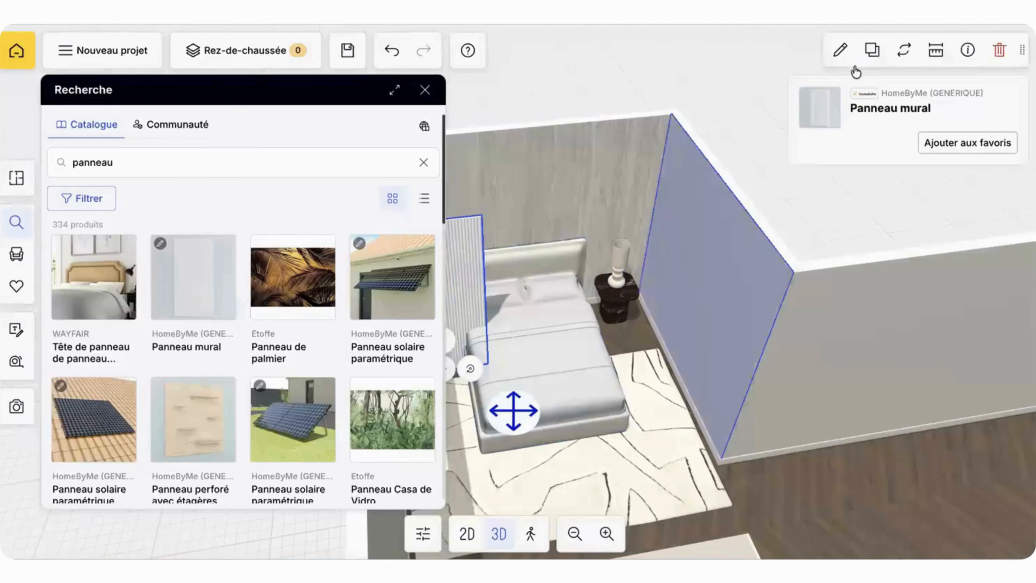
Step: Set the wall panel's height to 245 cm and finish it with the favourite Ripolin paint GRIS CHEVRE
{"action": "left_click", "coordinate": [840, 53]}
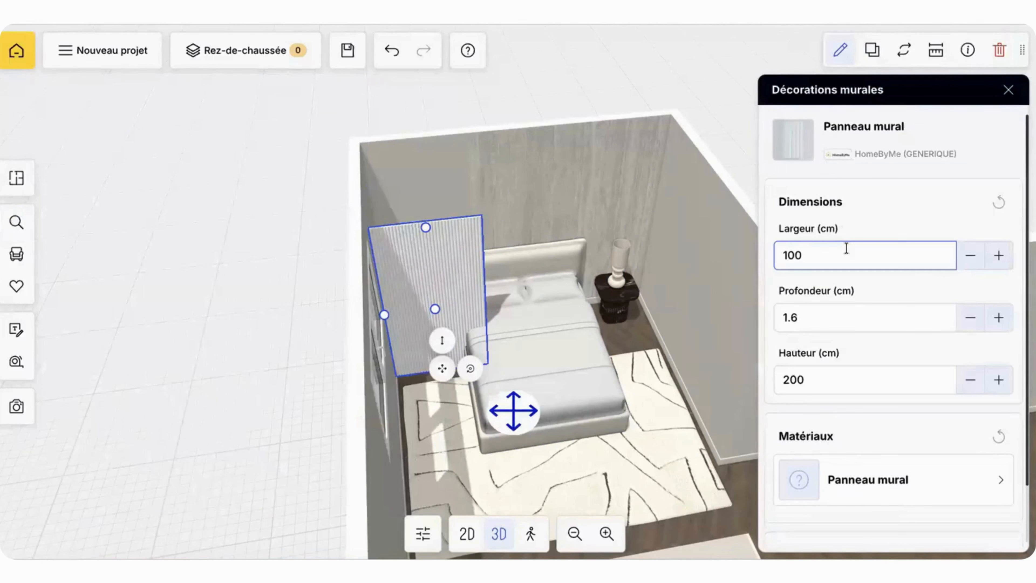
{"action": "left_click", "coordinate": [825, 316]}
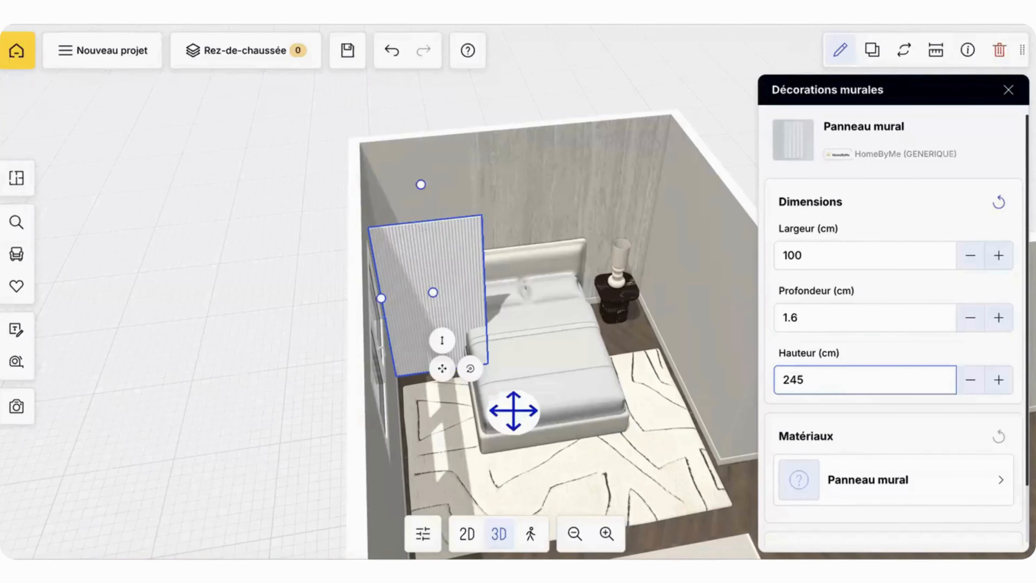
{"action": "left_click", "coordinate": [828, 484]}
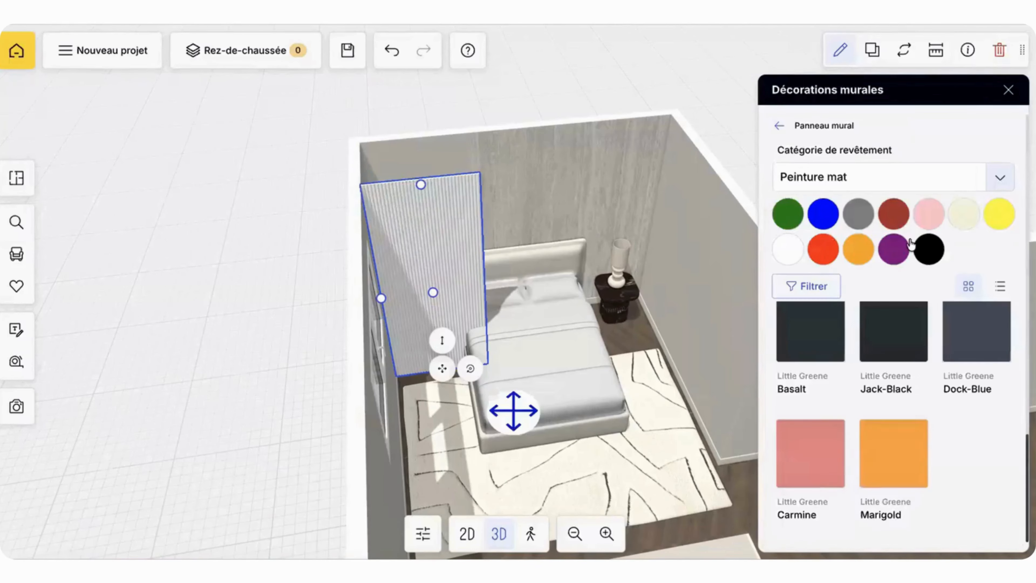
{"action": "left_click", "coordinate": [896, 215]}
{"action": "left_click", "coordinate": [939, 156]}
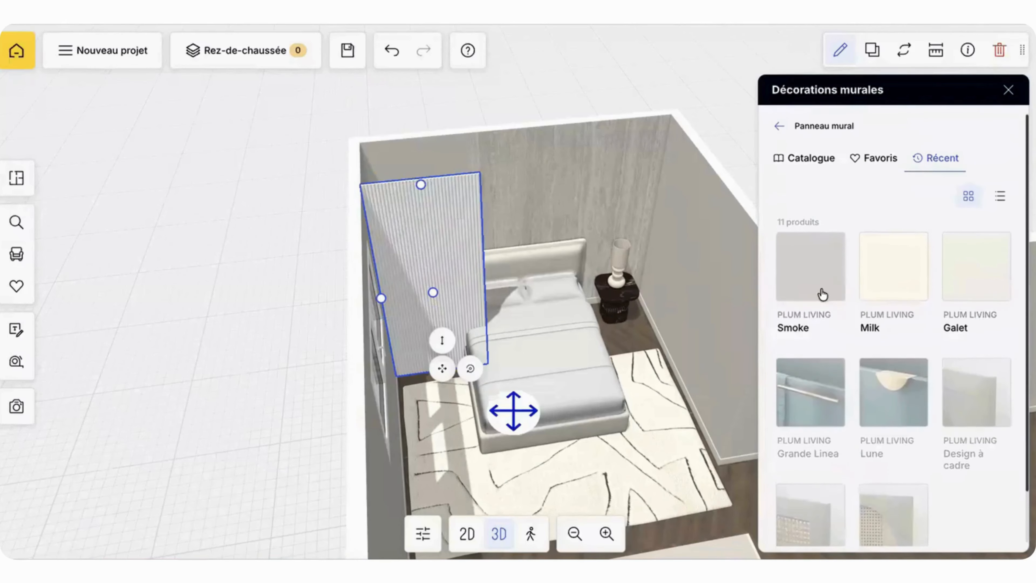
{"action": "left_click", "coordinate": [884, 158]}
{"action": "left_click", "coordinate": [976, 269]}
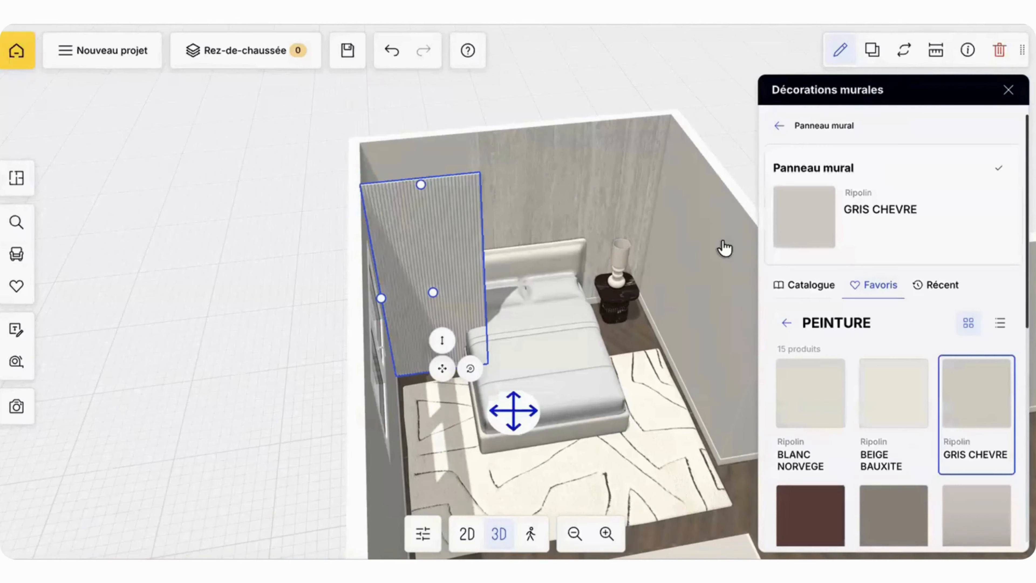
Step: Move the wall panel towards the headboard wall by setting its distance from the wardrobe to 370 cm
{"action": "left_click_drag", "start_coordinate": [717, 253], "coordinate": [689, 261]}
{"action": "left_click_drag", "start_coordinate": [444, 287], "coordinate": [410, 224]}
{"action": "left_click_drag", "start_coordinate": [465, 257], "coordinate": [440, 260]}
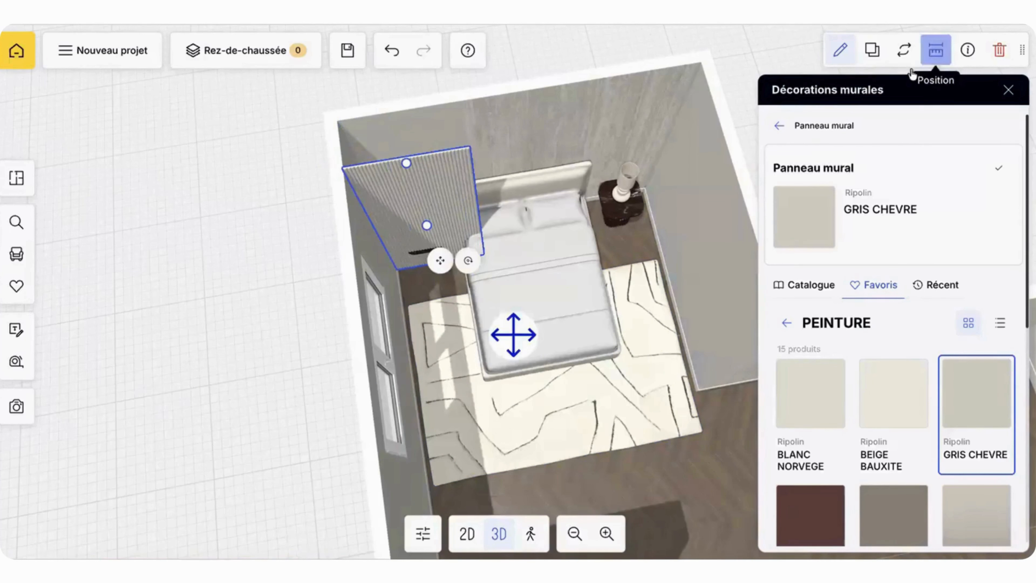
{"action": "left_click", "coordinate": [933, 54]}
{"action": "left_click_drag", "start_coordinate": [694, 157], "coordinate": [565, 203]}
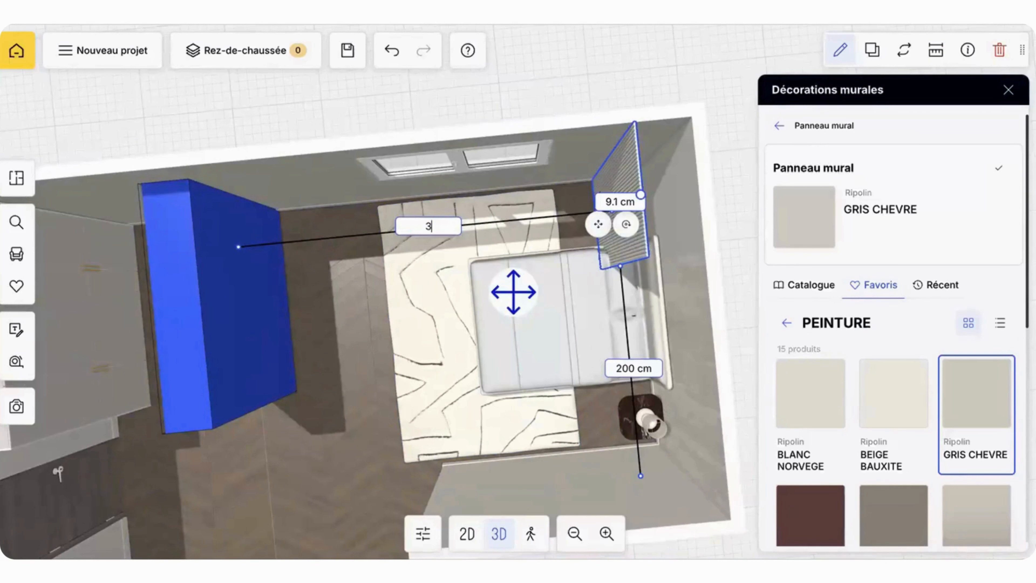
{"action": "type", "text": "370"}
{"action": "key", "text": "Return"}
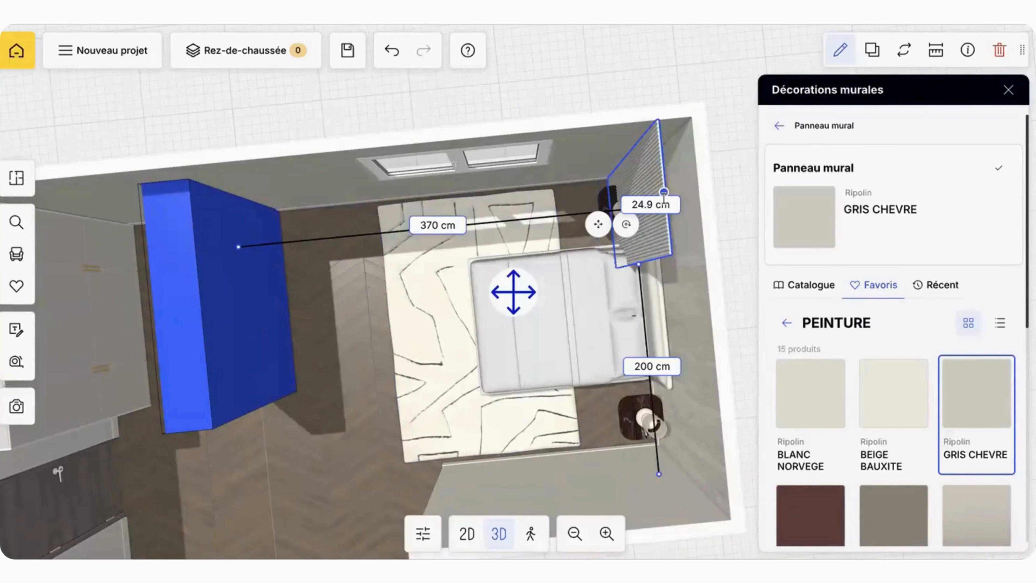
Step: Bring the ribbed wall panel flush against the headboard wall and check the finished wall from the foot of the bed
{"action": "key", "text": "Return"}
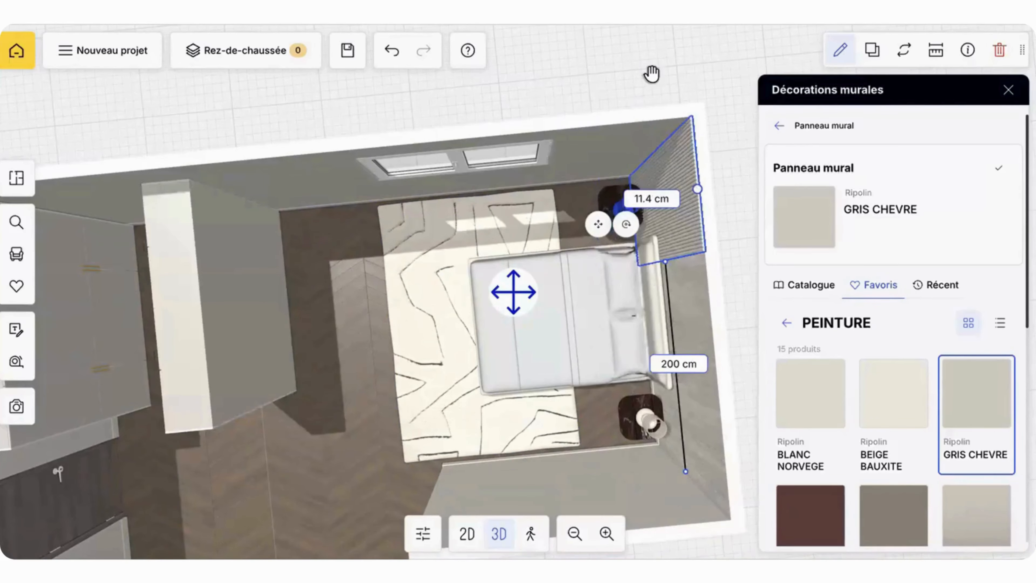
{"action": "left_click", "coordinate": [677, 60]}
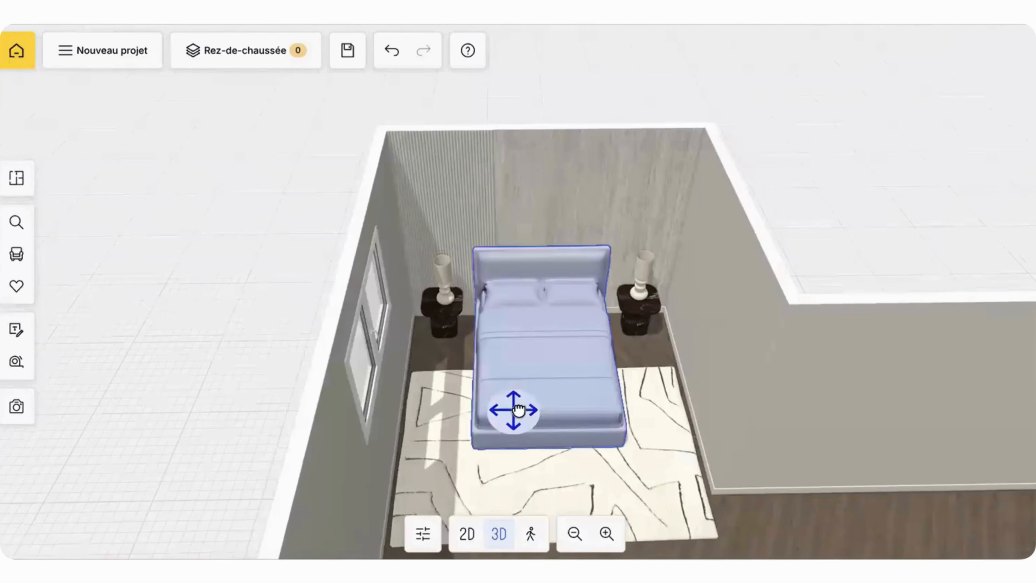
{"action": "scroll", "coordinate": [595, 333], "scroll_direction": "down", "scroll_amount": 2}
{"action": "scroll", "coordinate": [595, 330], "scroll_direction": "up", "scroll_amount": 5}
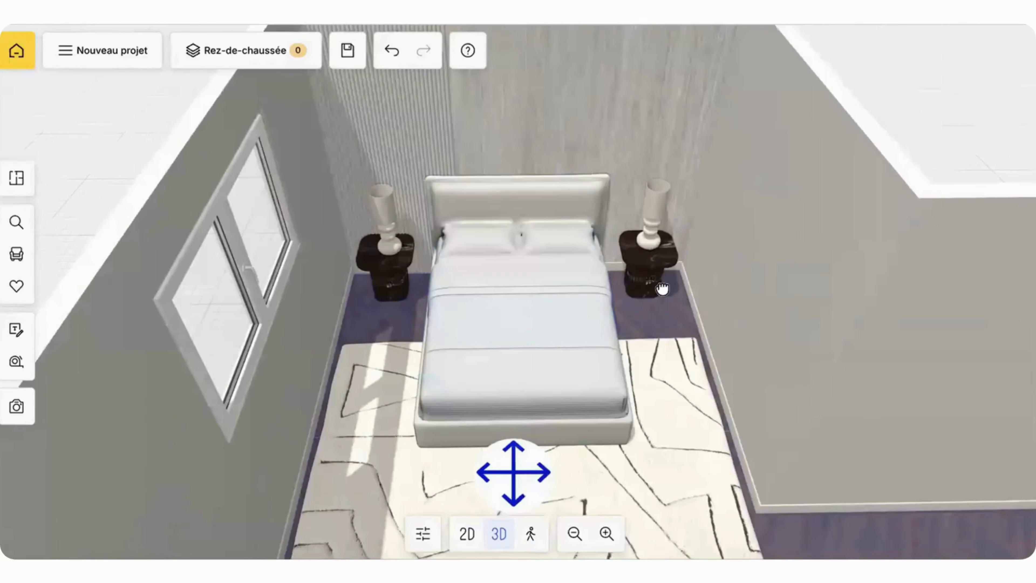
{"action": "mouse_move", "coordinate": [662, 289]}
{"action": "left_mouse_down"}
{"action": "mouse_move", "coordinate": [663, 279]}
{"action": "mouse_move", "coordinate": [664, 307]}
{"action": "left_mouse_up"}
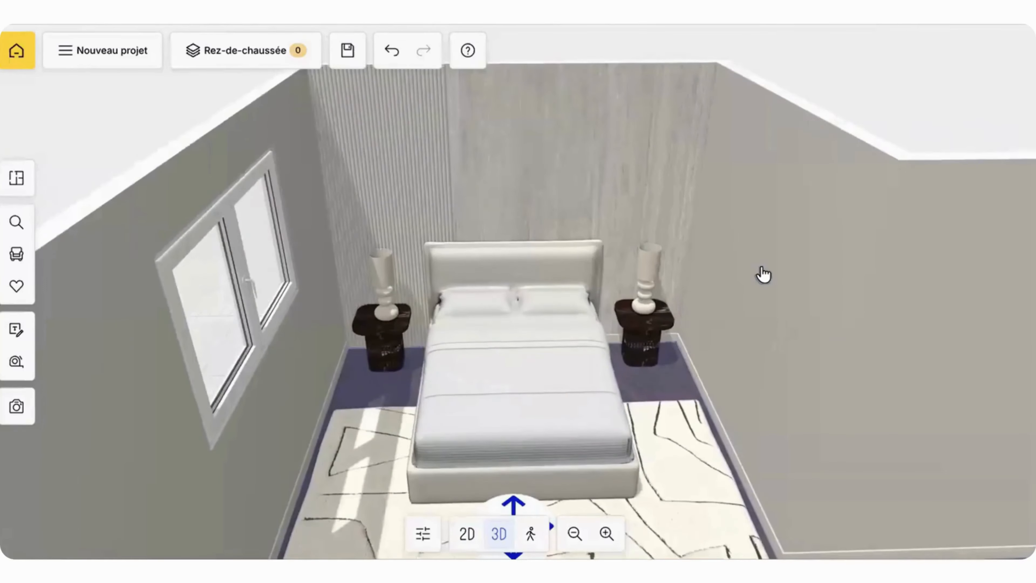
{"action": "scroll", "coordinate": [763, 274], "scroll_direction": "down", "scroll_amount": 2}
{"action": "left_click_drag", "start_coordinate": [763, 273], "coordinate": [777, 234]}
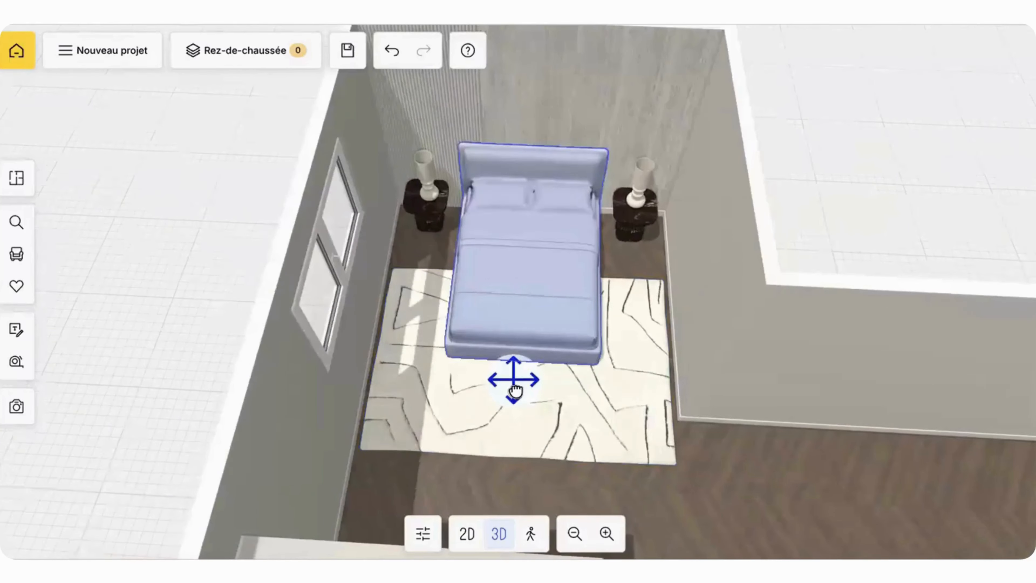
Step: Duplicate the travertine image plane behind the bed and move the copy into the room's empty area
{"action": "left_click_drag", "start_coordinate": [643, 299], "coordinate": [712, 326]}
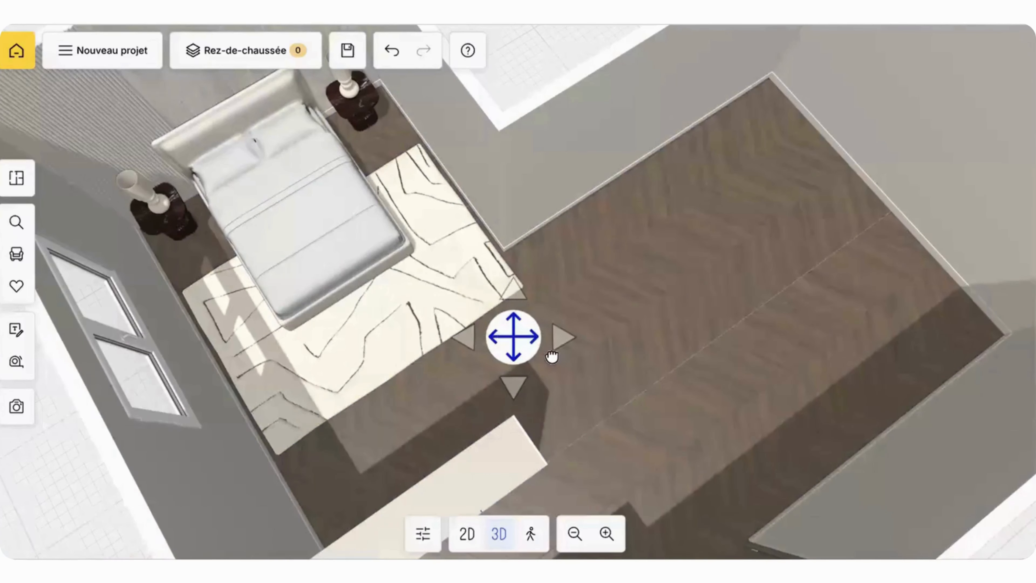
{"action": "left_click", "coordinate": [552, 356]}
{"action": "left_click_drag", "start_coordinate": [613, 278], "coordinate": [583, 246]}
{"action": "scroll", "coordinate": [491, 147], "scroll_direction": "down", "scroll_amount": 4}
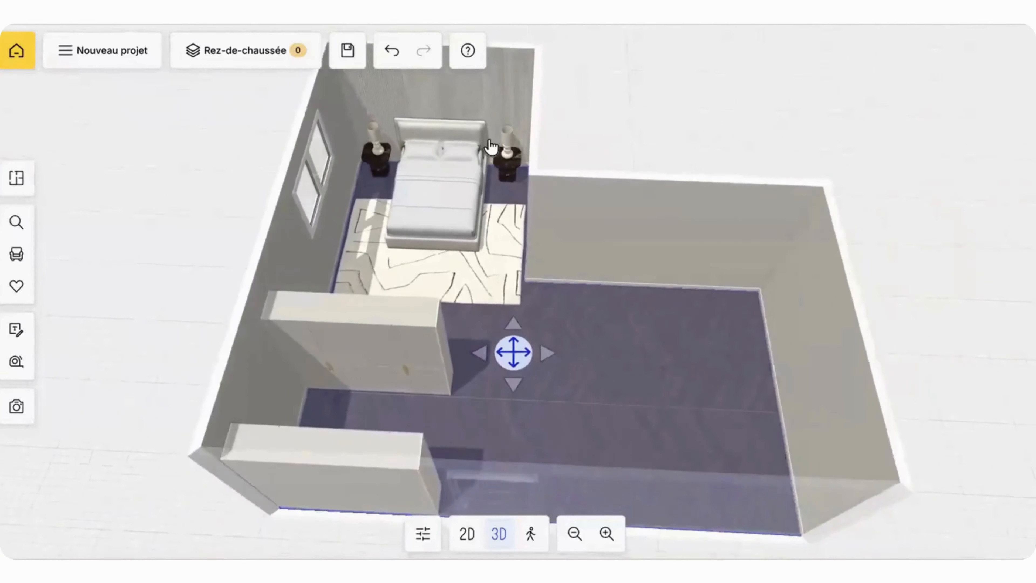
{"action": "left_click", "coordinate": [501, 114]}
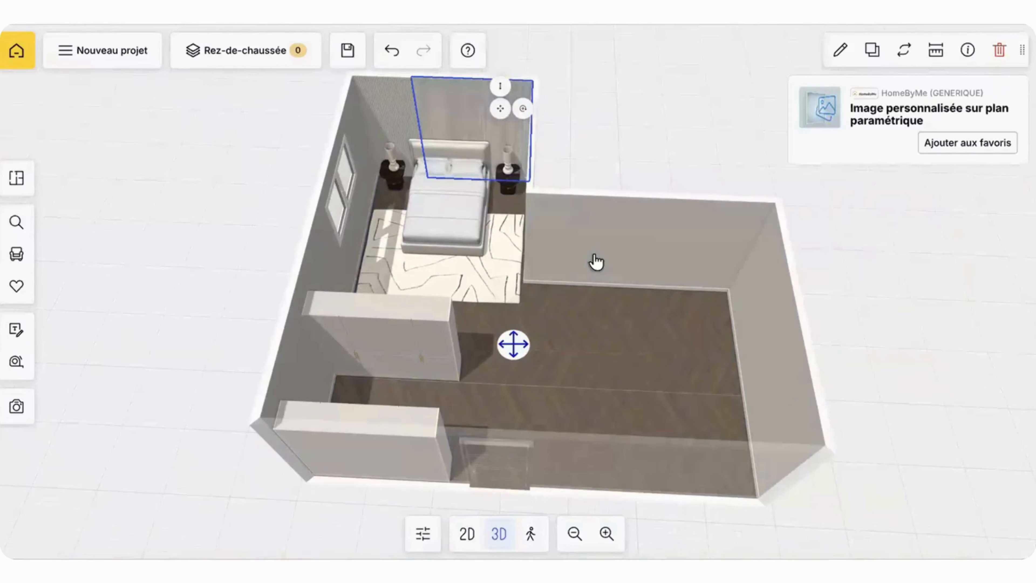
{"action": "left_click_drag", "start_coordinate": [529, 232], "coordinate": [629, 185]}
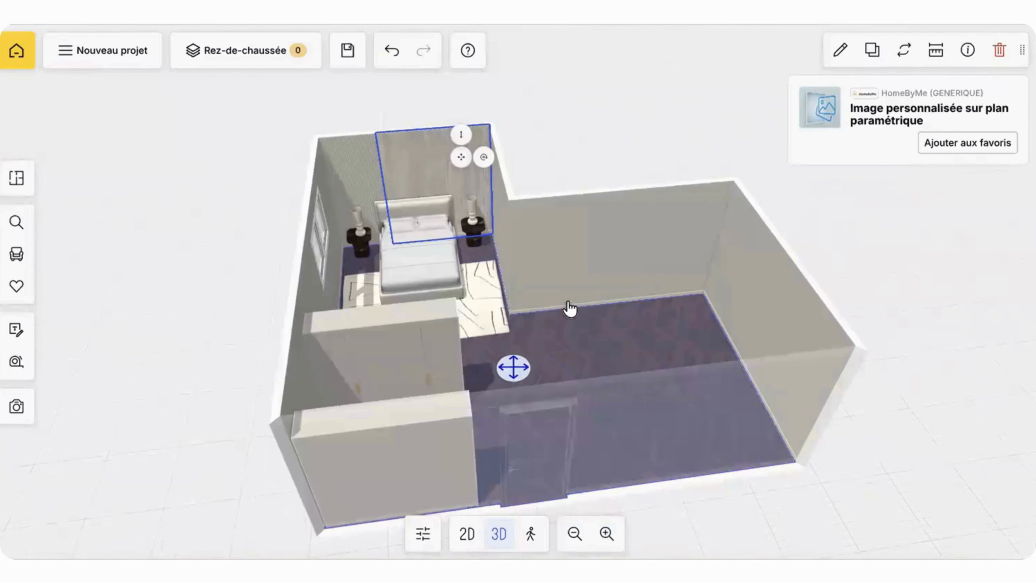
{"action": "left_click", "coordinate": [871, 53]}
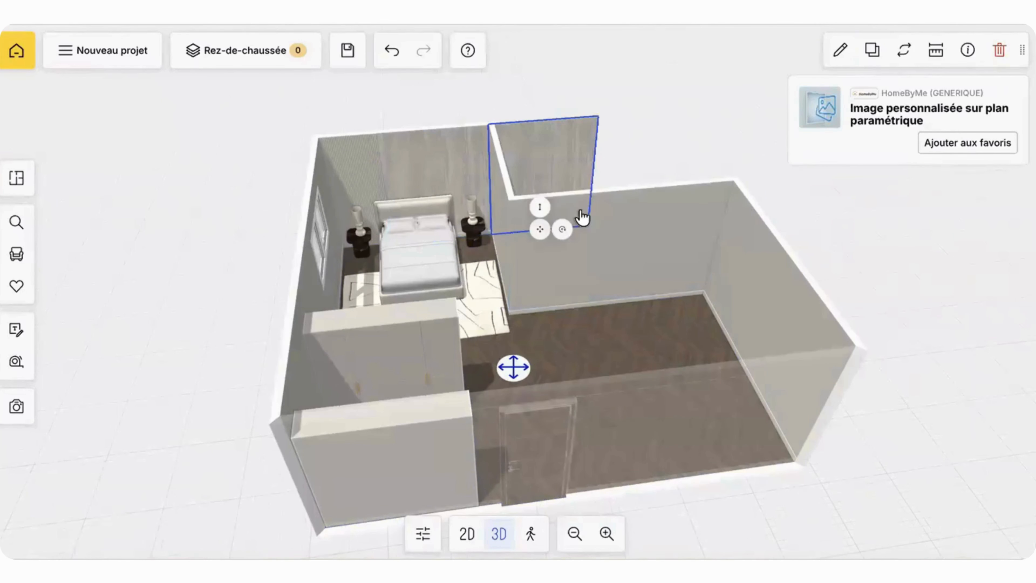
{"action": "left_click_drag", "start_coordinate": [540, 231], "coordinate": [599, 376]}
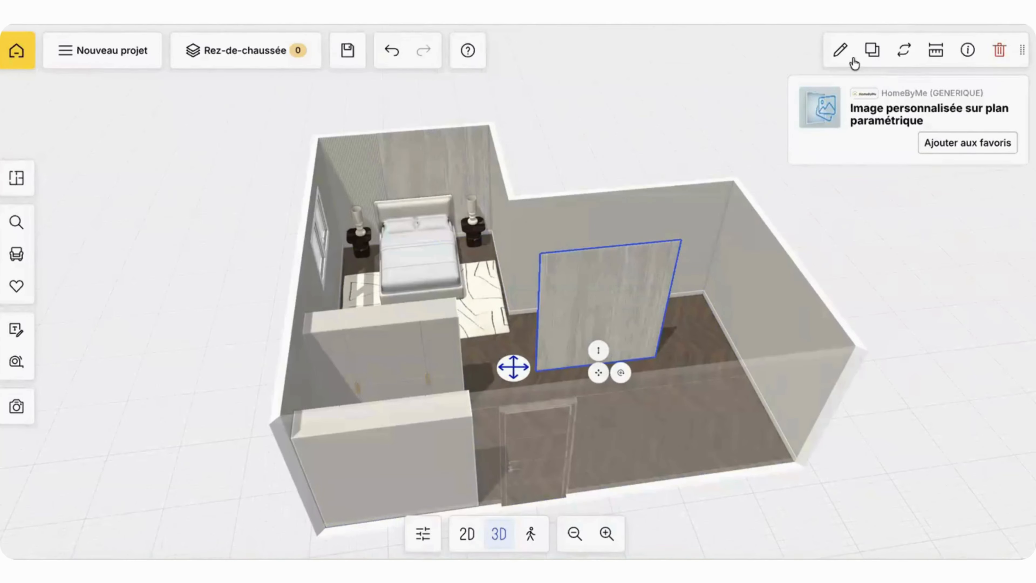
Step: Lay the copied plane flat with inclination 0 and set its length to 90 cm, width to 160 cm and height to 4 cm
{"action": "left_click", "coordinate": [842, 52]}
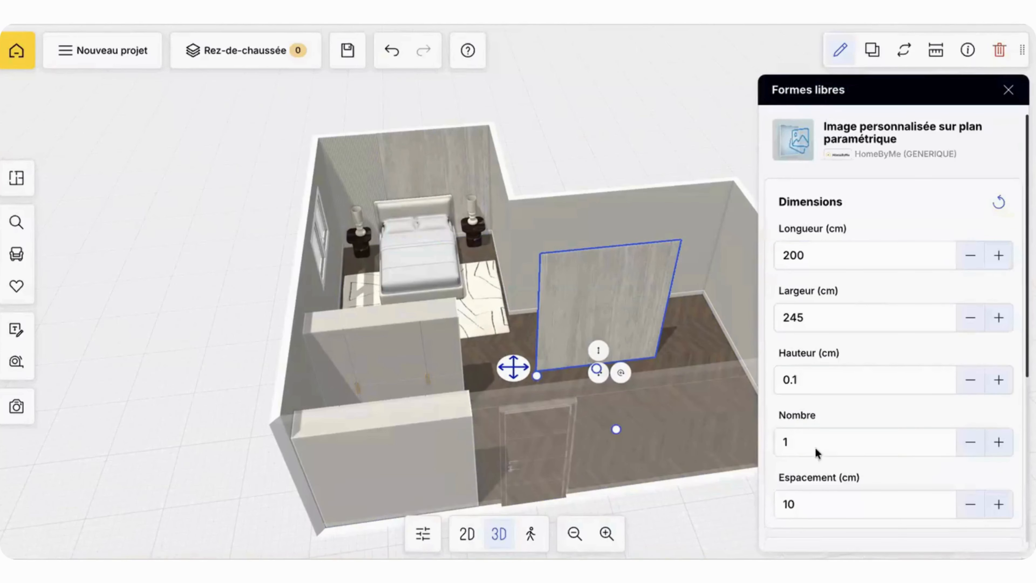
{"action": "scroll", "coordinate": [813, 477], "scroll_direction": "down", "scroll_amount": 5}
{"action": "left_click", "coordinate": [810, 525]}
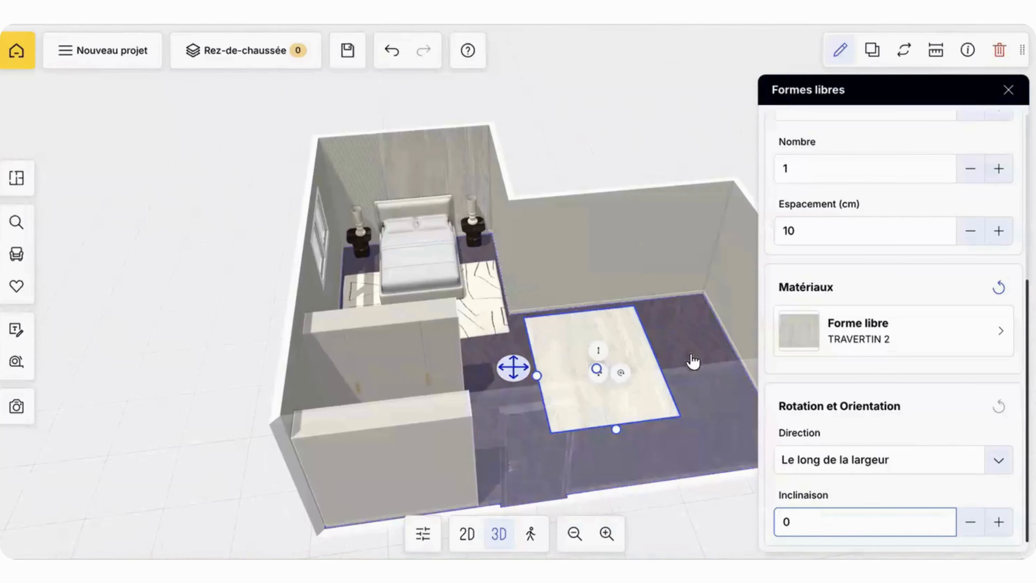
{"action": "left_click_drag", "start_coordinate": [691, 358], "coordinate": [689, 398]}
{"action": "scroll", "coordinate": [793, 259], "scroll_direction": "up", "scroll_amount": 5}
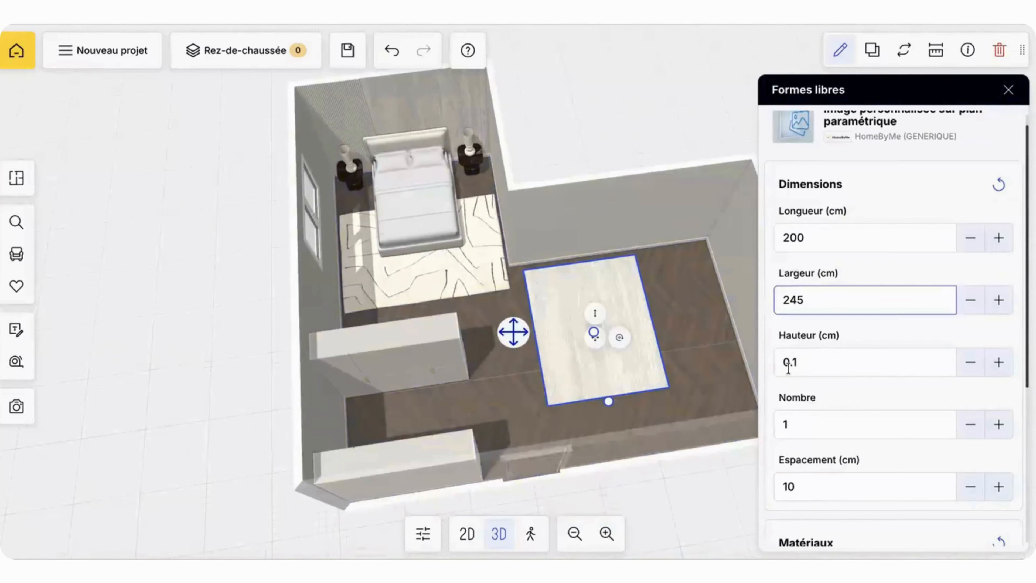
{"action": "double_click", "coordinate": [788, 362]}
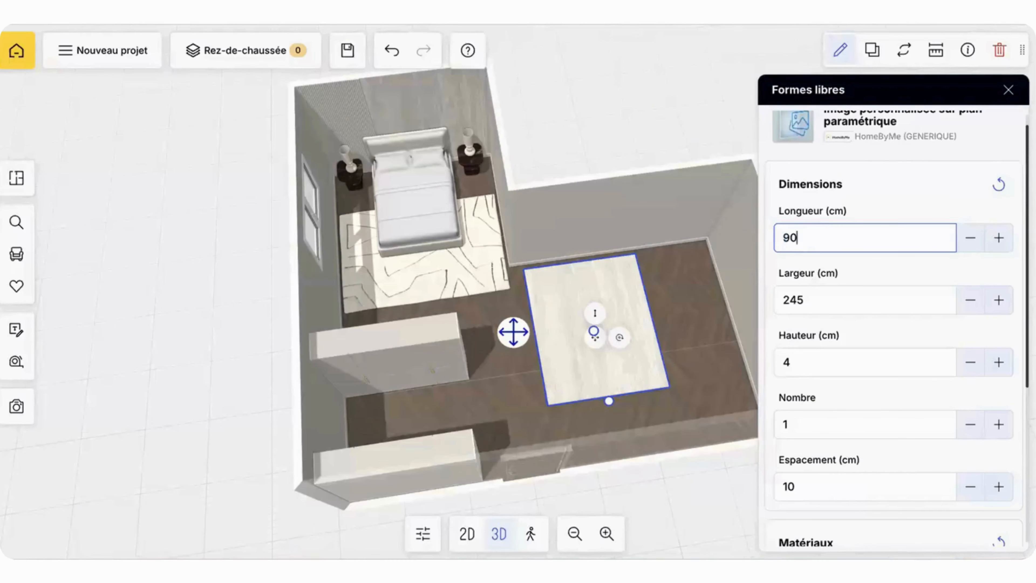
{"action": "double_click", "coordinate": [818, 313]}
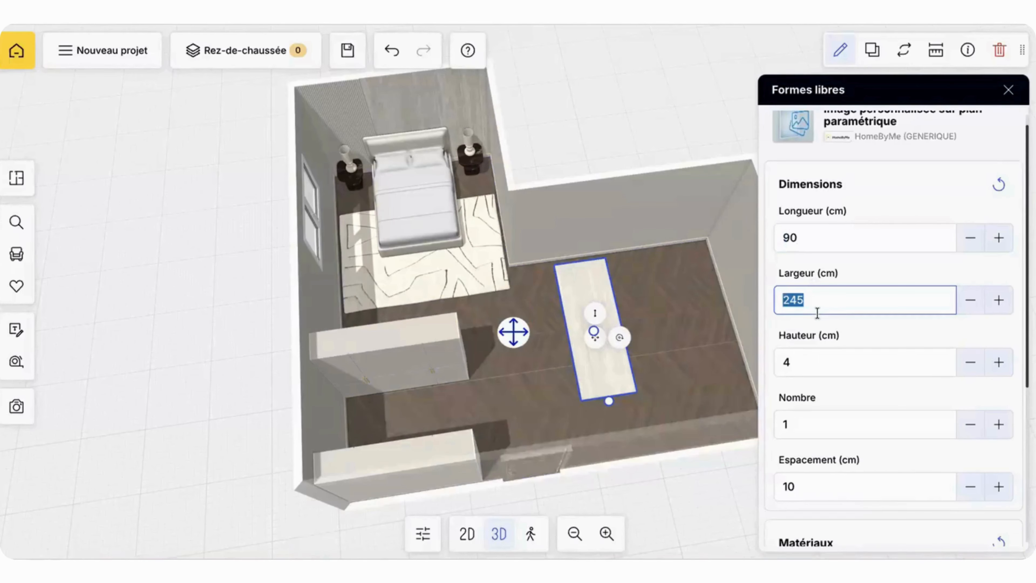
{"action": "type", "text": "160"}
Step: Raise the travertine slab off the floor to serve as a tabletop
{"action": "left_click_drag", "start_coordinate": [525, 339], "coordinate": [543, 372]}
{"action": "scroll", "coordinate": [479, 272], "scroll_direction": "up", "scroll_amount": 5}
{"action": "left_click_drag", "start_coordinate": [481, 266], "coordinate": [541, 228]}
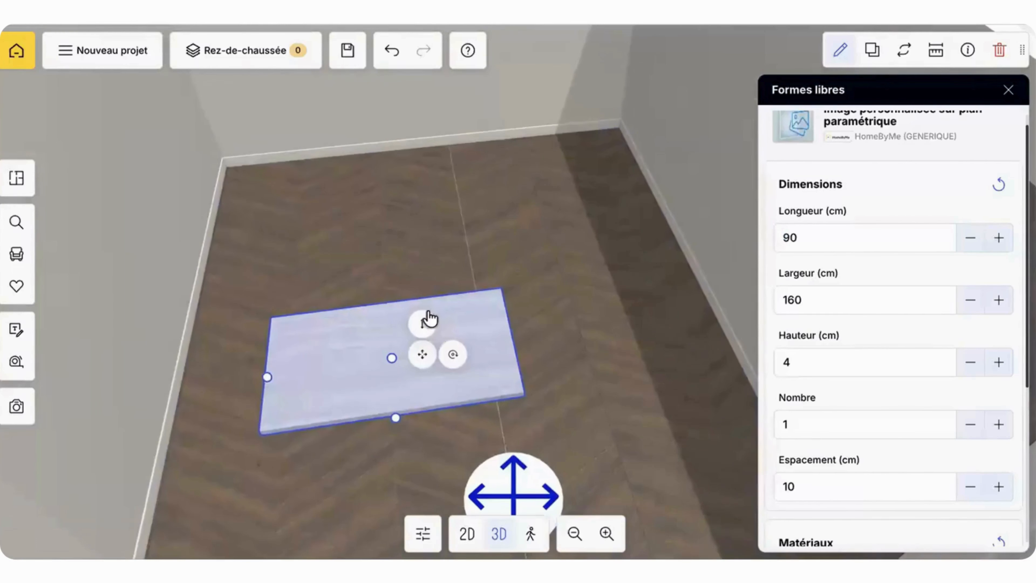
{"action": "left_click_drag", "start_coordinate": [427, 321], "coordinate": [426, 190]}
{"action": "left_click", "coordinate": [628, 214]}
{"action": "left_click_drag", "start_coordinate": [592, 211], "coordinate": [497, 284]}
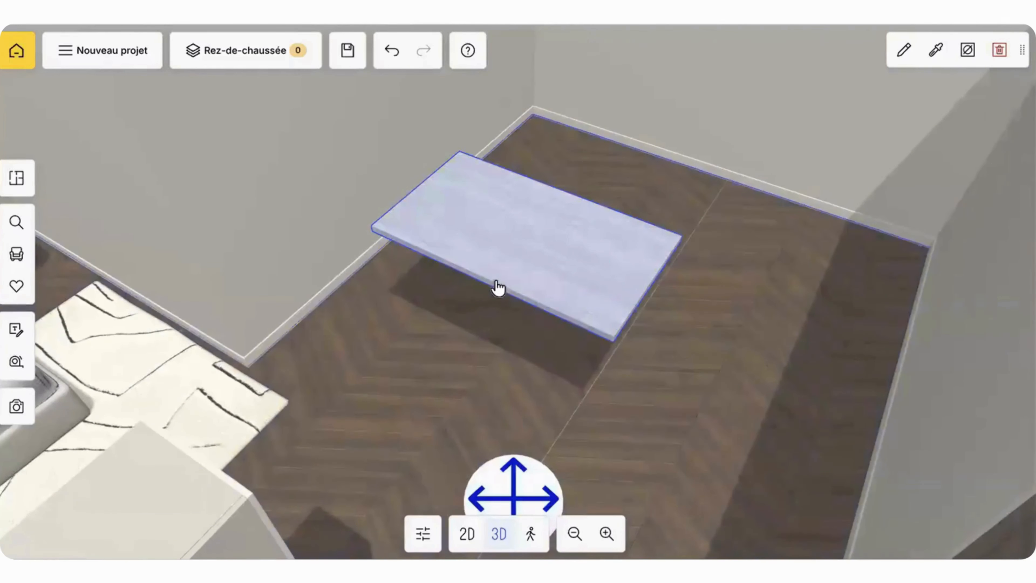
Step: Duplicate the tabletop, shift the copy towards the end away from the bed, and set the copy's width to 75 cm
{"action": "left_click", "coordinate": [594, 300]}
{"action": "left_click", "coordinate": [872, 50]}
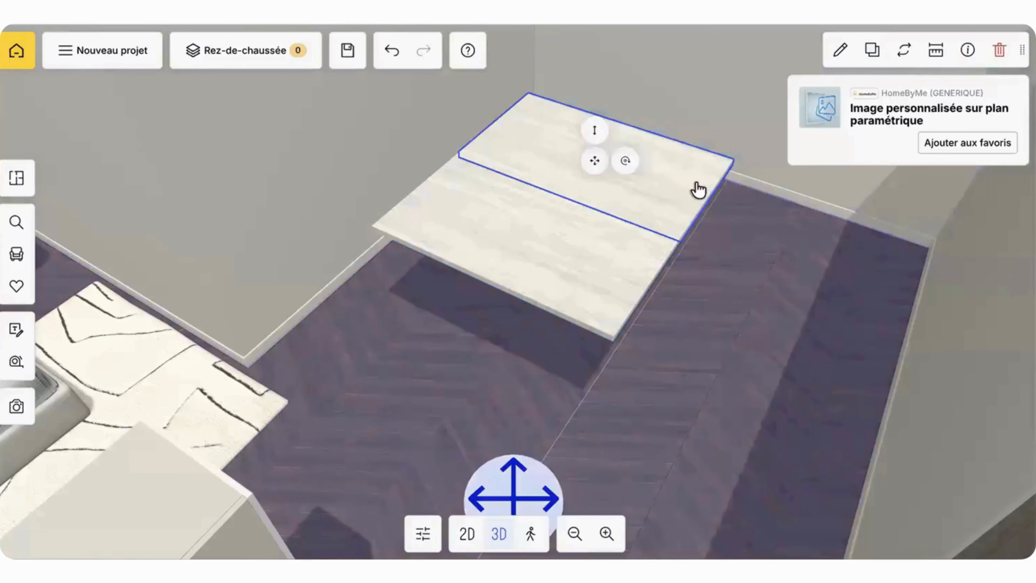
{"action": "left_click_drag", "start_coordinate": [594, 160], "coordinate": [657, 249]}
{"action": "left_click", "coordinate": [842, 48]}
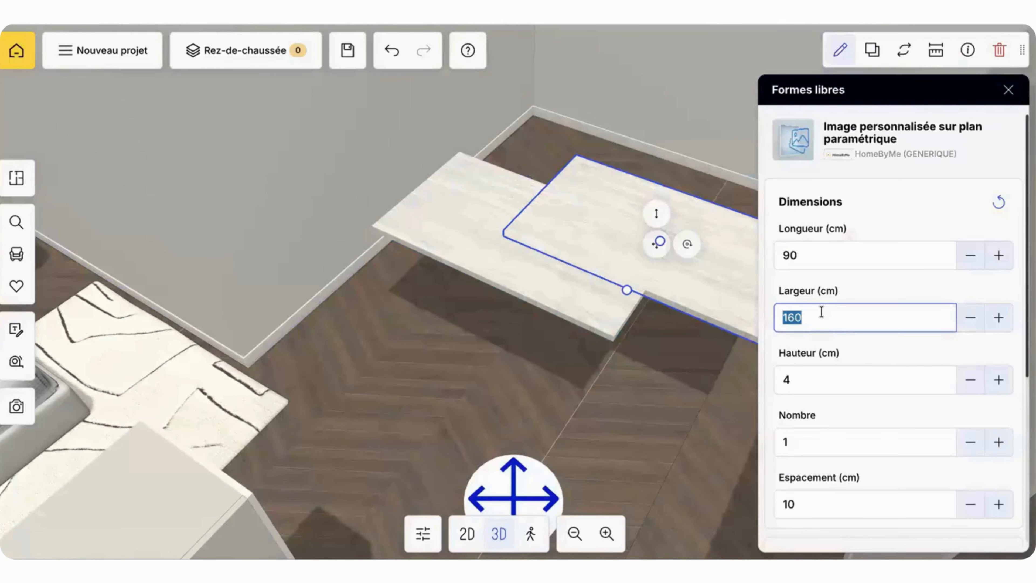
{"action": "key", "text": "Return"}
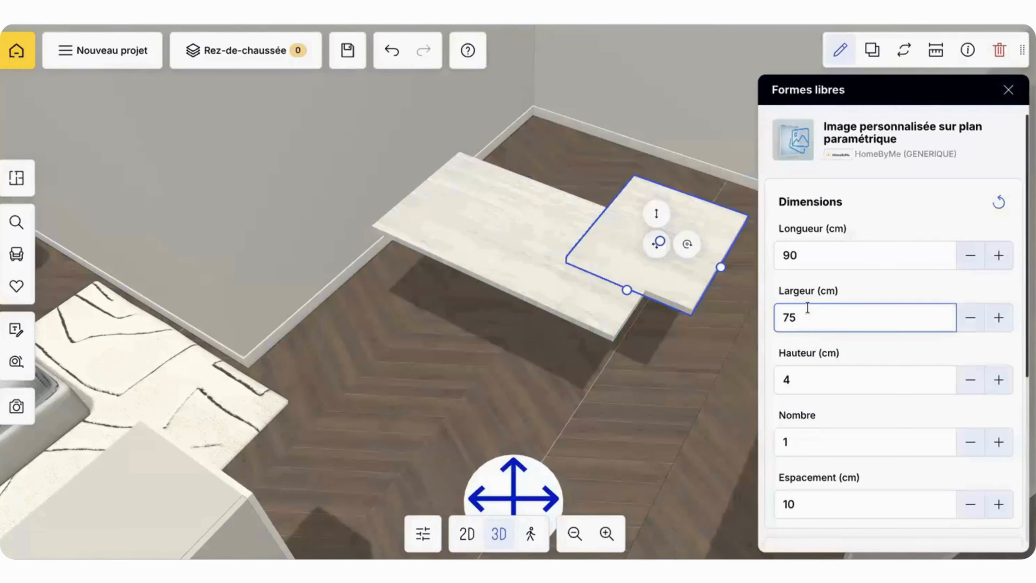
Step: Stand the 75 cm slab upright with an inclination of 90 and move it to the tabletop's end as a leg
{"action": "scroll", "coordinate": [830, 394], "scroll_direction": "down", "scroll_amount": 6}
{"action": "double_click", "coordinate": [828, 524]}
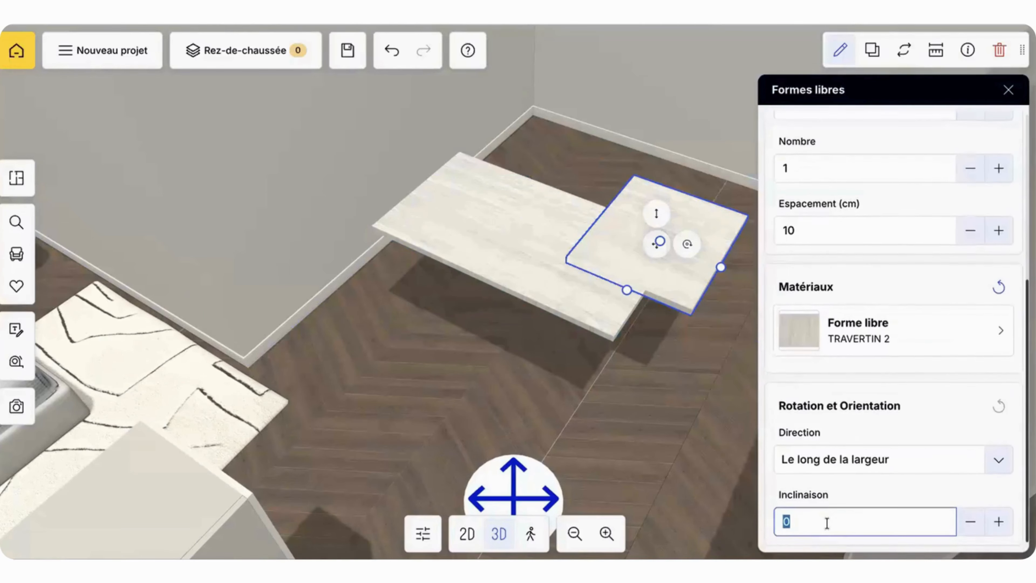
{"action": "type", "text": "90"}
{"action": "key", "text": "Return"}
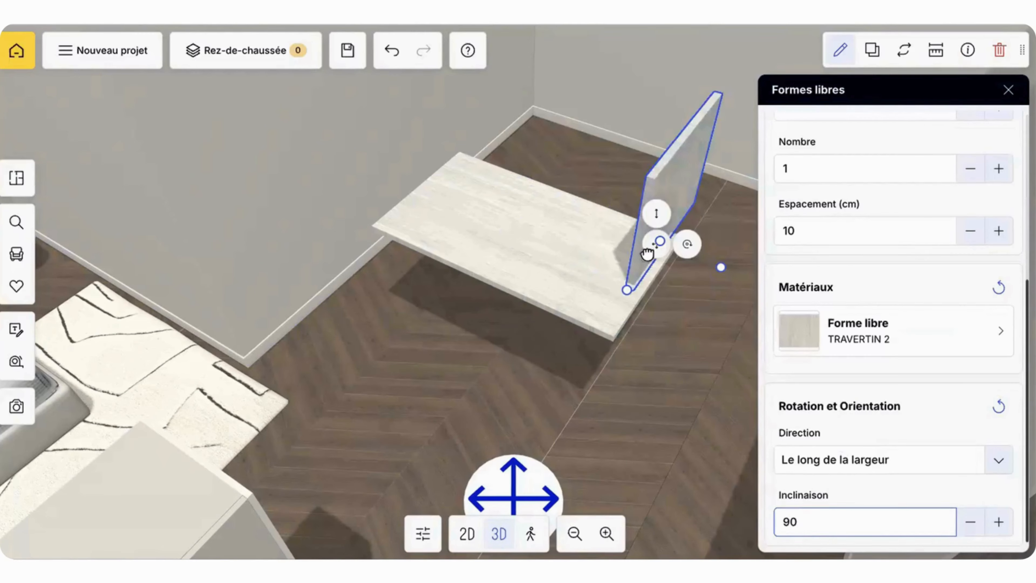
{"action": "left_click_drag", "start_coordinate": [657, 243], "coordinate": [628, 385]}
{"action": "left_click", "coordinate": [690, 311]}
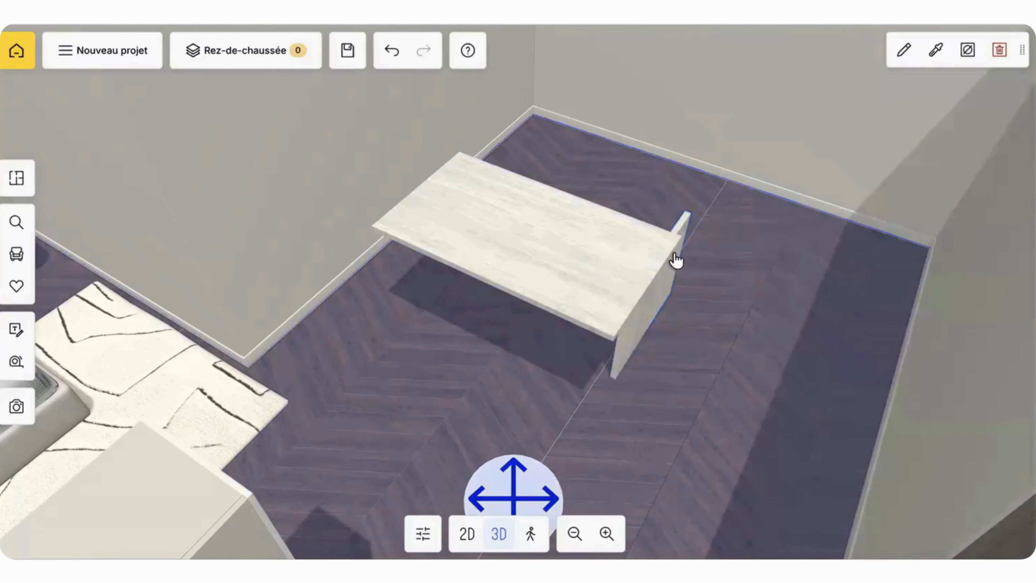
Step: Align the upright leg and the tabletop so that their edges meet flush at the corner
{"action": "left_click", "coordinate": [679, 235]}
{"action": "left_click_drag", "start_coordinate": [678, 228], "coordinate": [665, 271]}
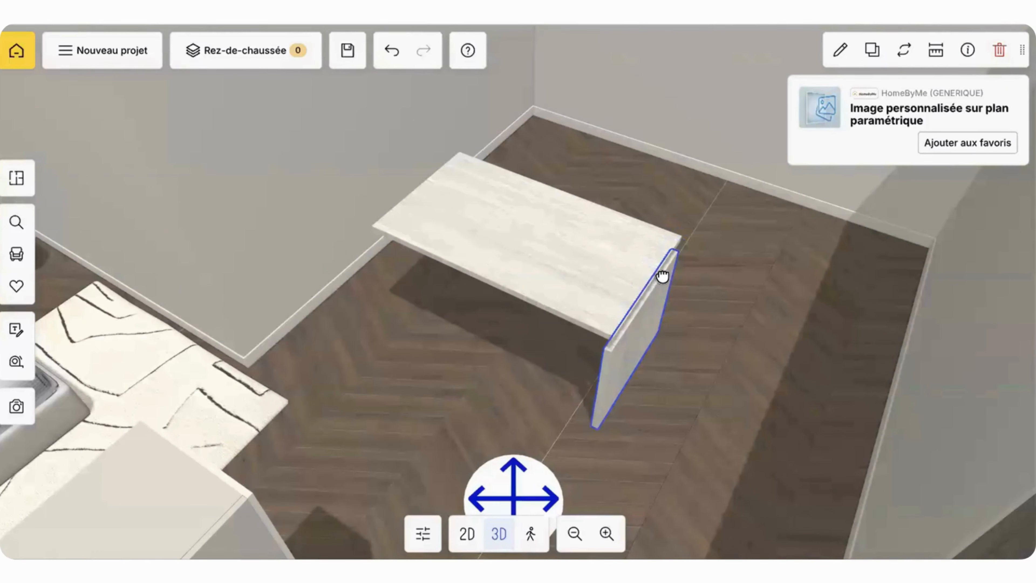
{"action": "left_click", "coordinate": [584, 259]}
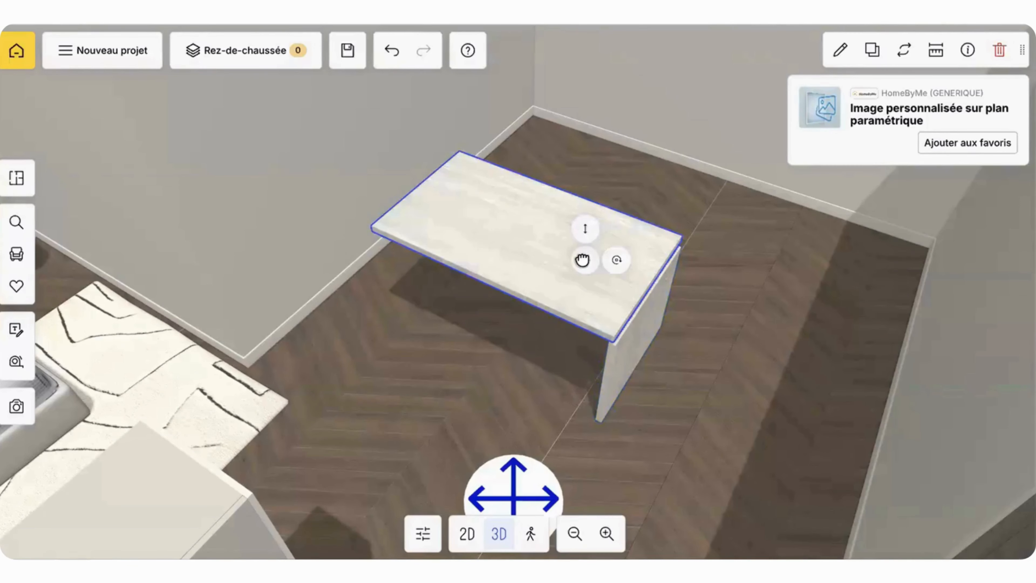
{"action": "left_click_drag", "start_coordinate": [589, 262], "coordinate": [593, 261]}
{"action": "left_click_drag", "start_coordinate": [525, 195], "coordinate": [526, 211]}
Step: Duplicate the leg and place the copy under the opposite end of the tabletop
{"action": "left_click", "coordinate": [611, 372]}
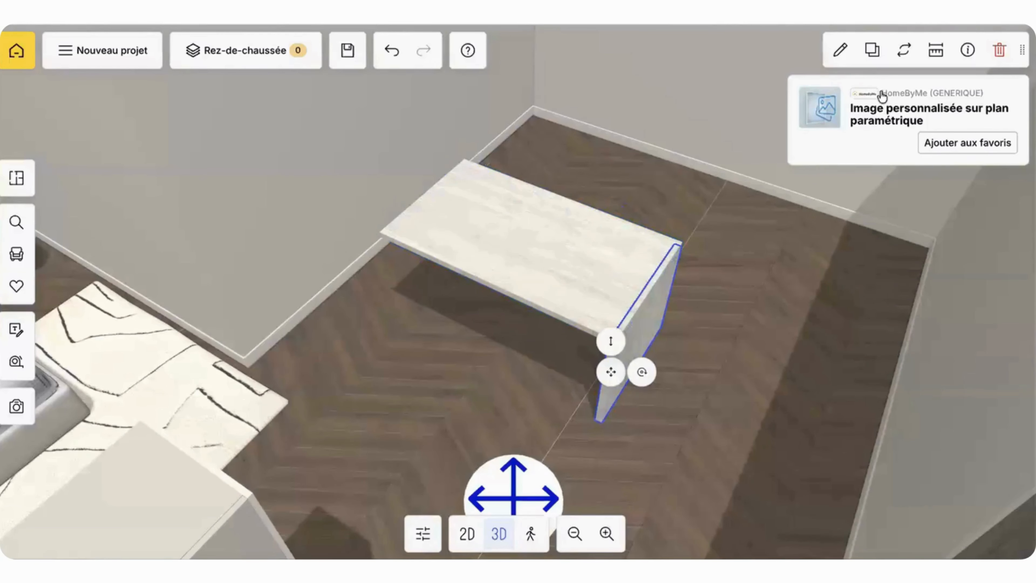
{"action": "left_click", "coordinate": [872, 50]}
{"action": "left_click_drag", "start_coordinate": [681, 291], "coordinate": [440, 297]}
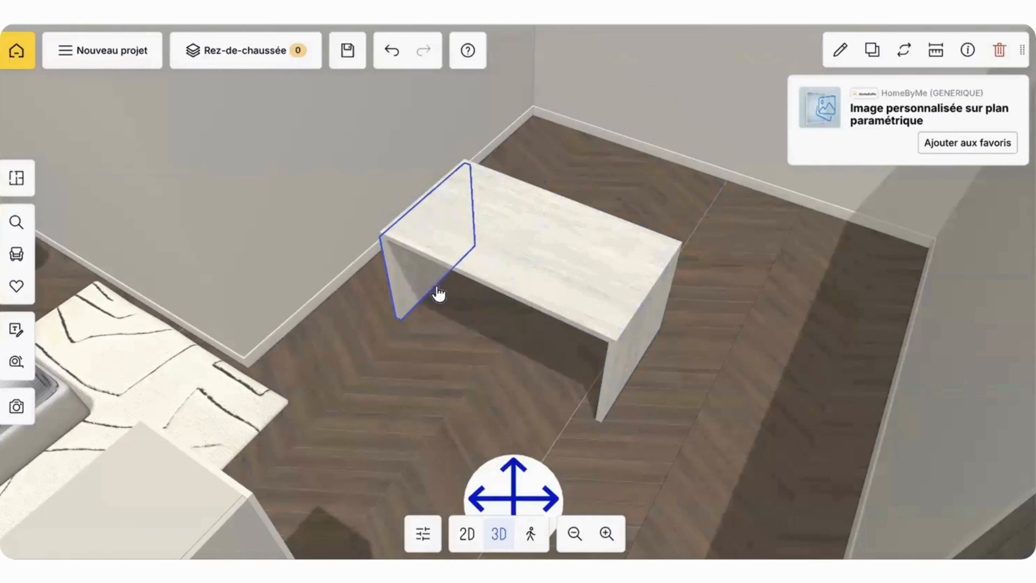
{"action": "left_click", "coordinate": [621, 171]}
Step: Try setting both legs further in beneath the tabletop, and undo the moves
{"action": "mouse_move", "coordinate": [620, 171]}
{"action": "left_mouse_down"}
{"action": "mouse_move", "coordinate": [593, 153]}
{"action": "mouse_move", "coordinate": [582, 119]}
{"action": "mouse_move", "coordinate": [637, 129]}
{"action": "mouse_move", "coordinate": [650, 152]}
{"action": "mouse_move", "coordinate": [601, 162]}
{"action": "mouse_move", "coordinate": [644, 166]}
{"action": "mouse_move", "coordinate": [632, 173]}
{"action": "left_mouse_up"}
{"action": "scroll", "coordinate": [593, 153], "scroll_direction": "down", "scroll_amount": 5}
{"action": "left_click_drag", "start_coordinate": [521, 397], "coordinate": [470, 341]}
{"action": "left_click", "coordinate": [416, 332]}
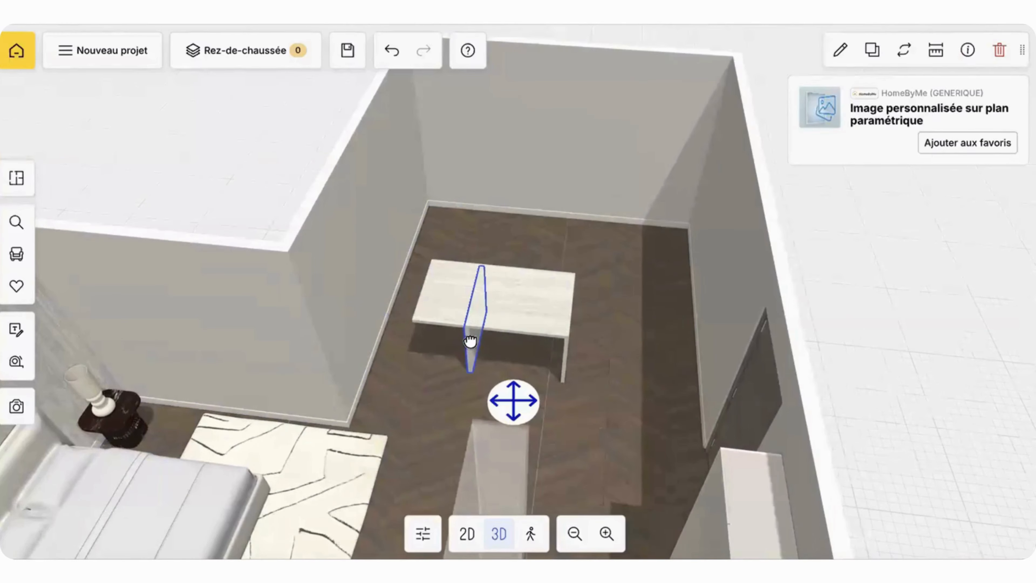
{"action": "left_click", "coordinate": [565, 358]}
{"action": "left_click_drag", "start_coordinate": [563, 354], "coordinate": [501, 347]}
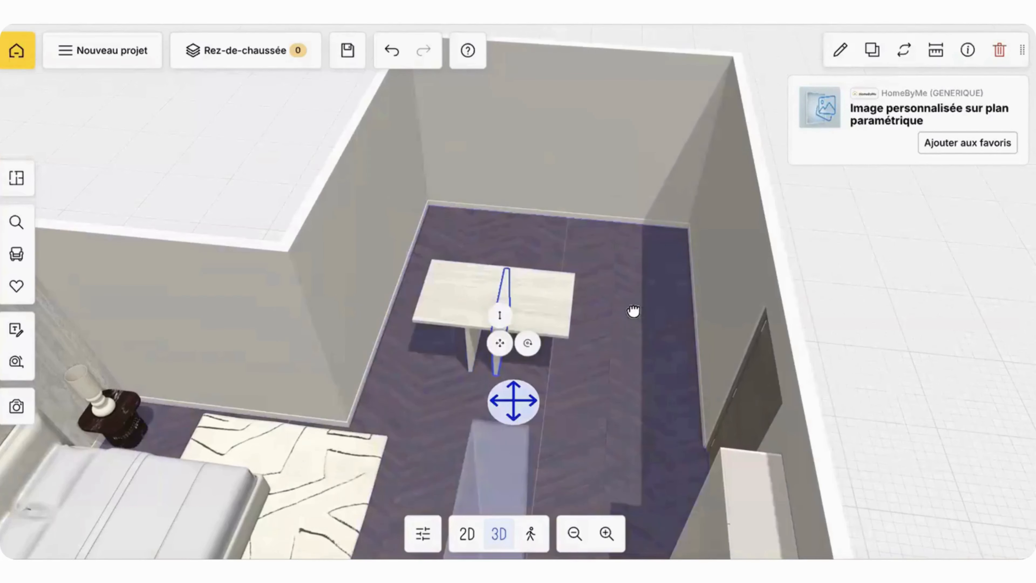
{"action": "mouse_move", "coordinate": [634, 313]}
{"action": "left_mouse_down"}
{"action": "mouse_move", "coordinate": [571, 290]}
{"action": "mouse_move", "coordinate": [620, 320]}
{"action": "left_mouse_up"}
{"action": "left_click", "coordinate": [509, 342]}
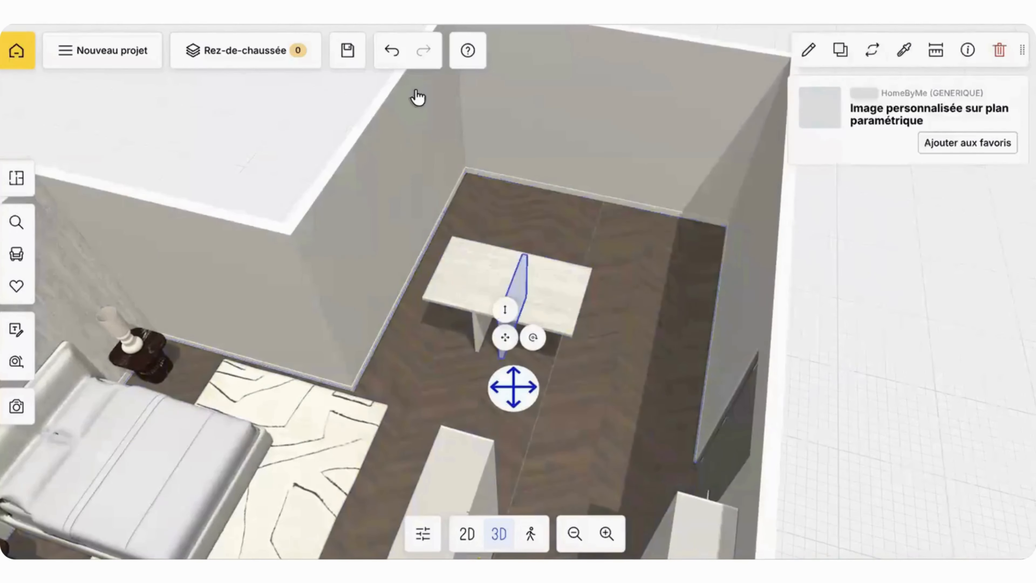
{"action": "left_click", "coordinate": [394, 51]}
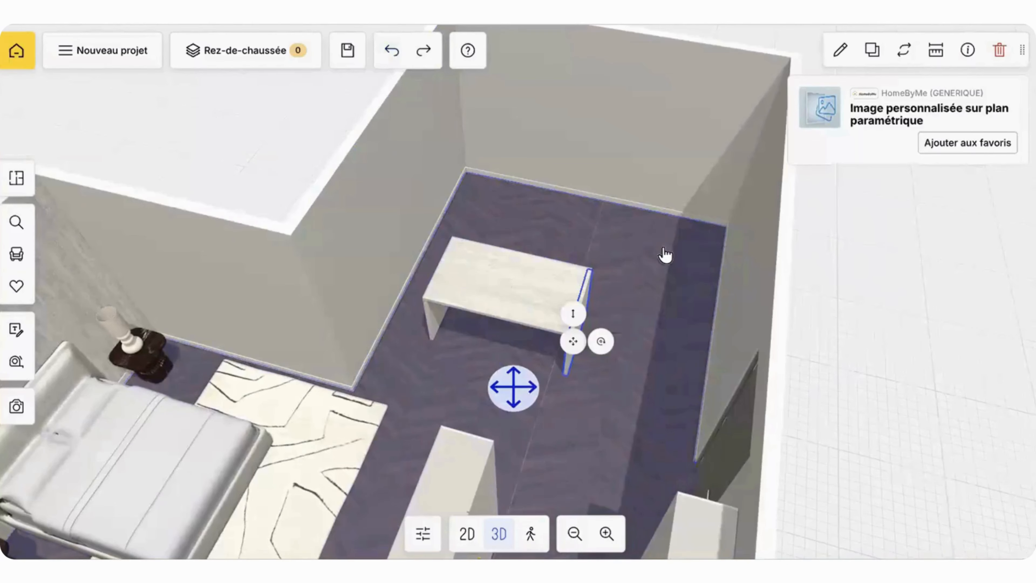
{"action": "left_click", "coordinate": [643, 246]}
Step: Group the tabletop and its two upright legs into a single object
{"action": "left_click", "coordinate": [539, 295]}
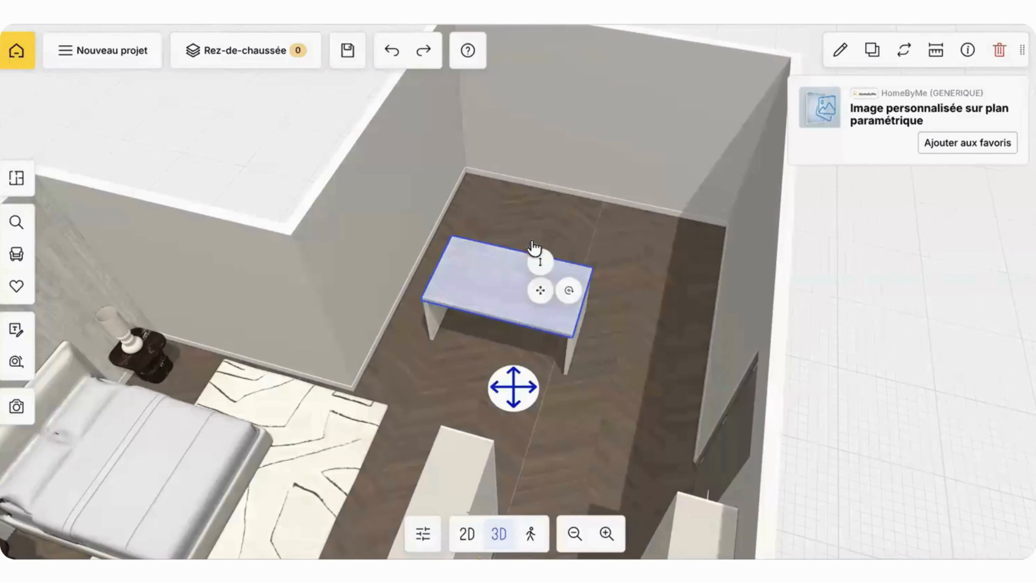
{"action": "left_click_drag", "start_coordinate": [589, 269], "coordinate": [527, 281]}
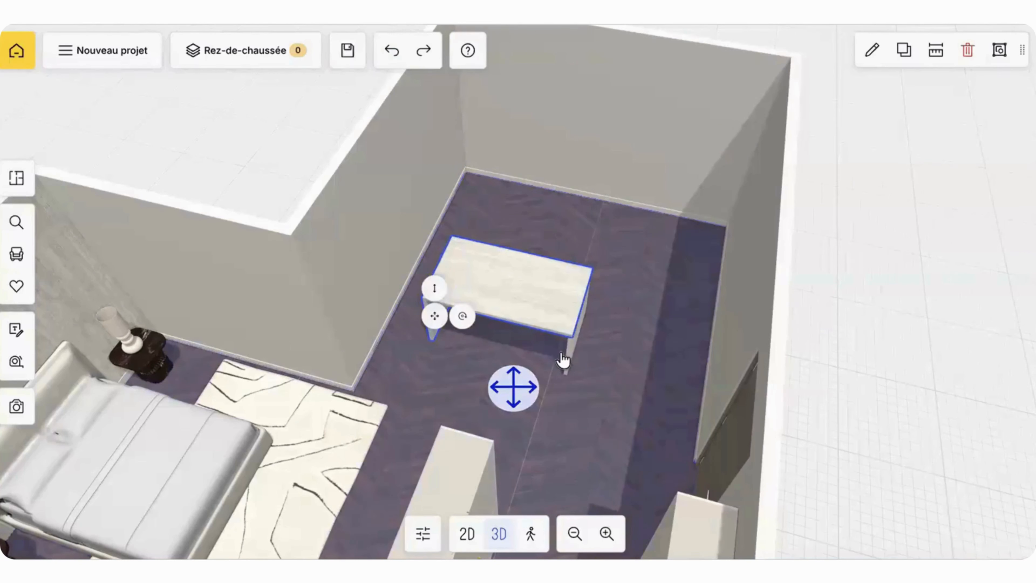
{"action": "left_click", "coordinate": [574, 349]}
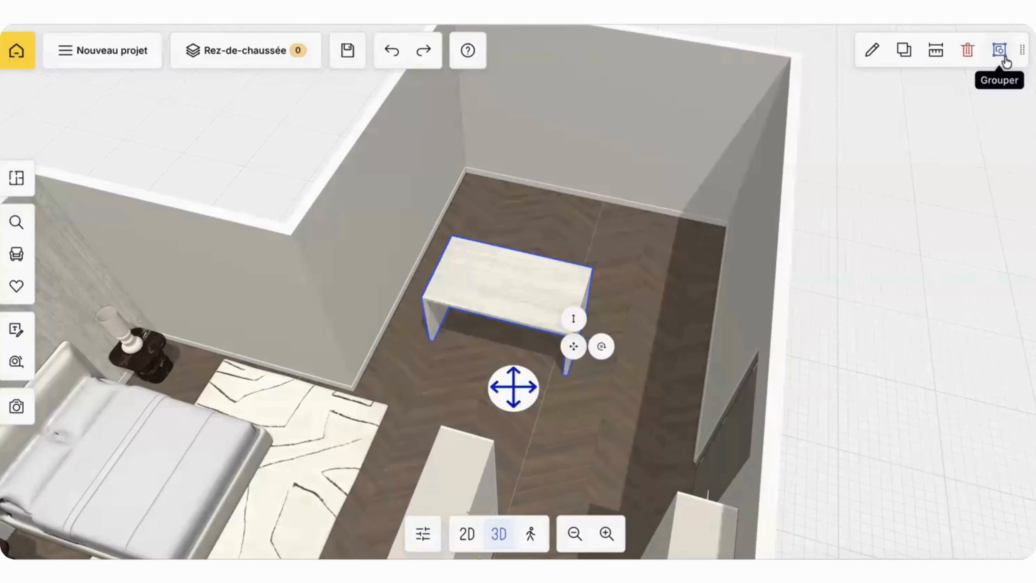
{"action": "left_click", "coordinate": [729, 254]}
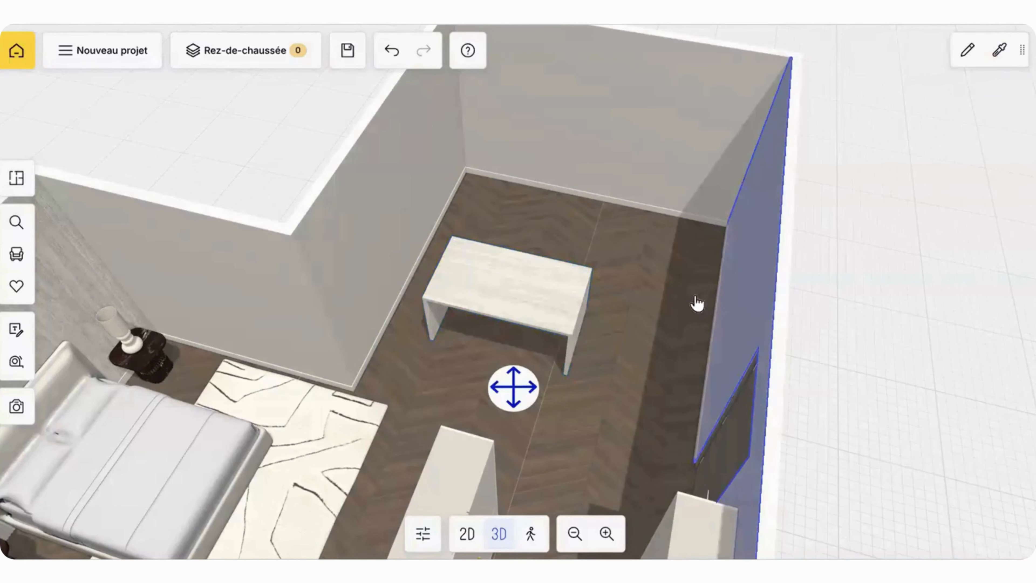
Step: Group the bed, rug, both bedside tables with their lamps and the headboard wall panels
{"action": "left_click", "coordinate": [587, 290]}
{"action": "left_click_drag", "start_coordinate": [586, 290], "coordinate": [654, 215]}
{"action": "left_click_drag", "start_coordinate": [736, 146], "coordinate": [439, 148]}
{"action": "scroll", "coordinate": [521, 229], "scroll_direction": "down", "scroll_amount": 5}
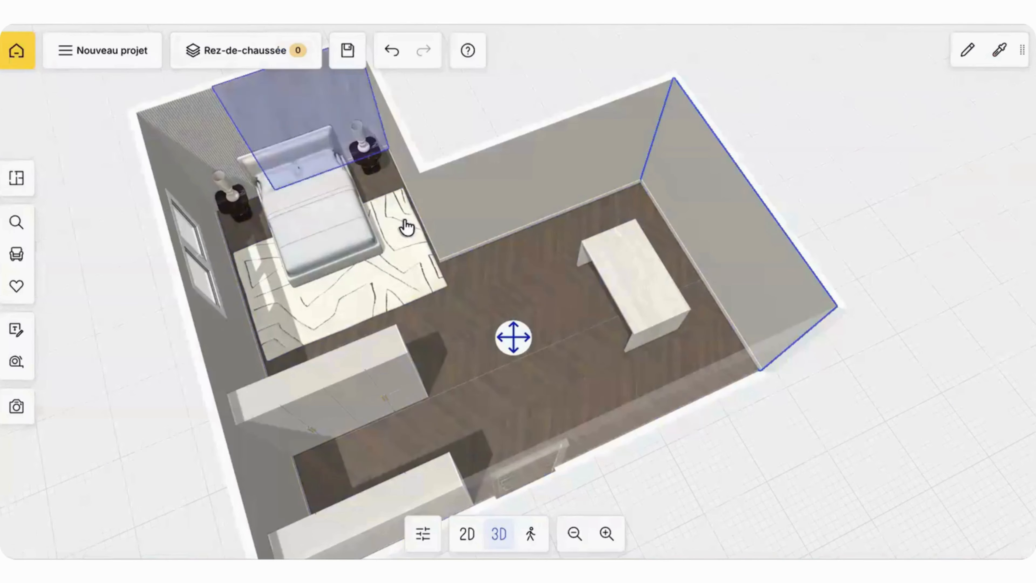
{"action": "left_click", "coordinate": [371, 283]}
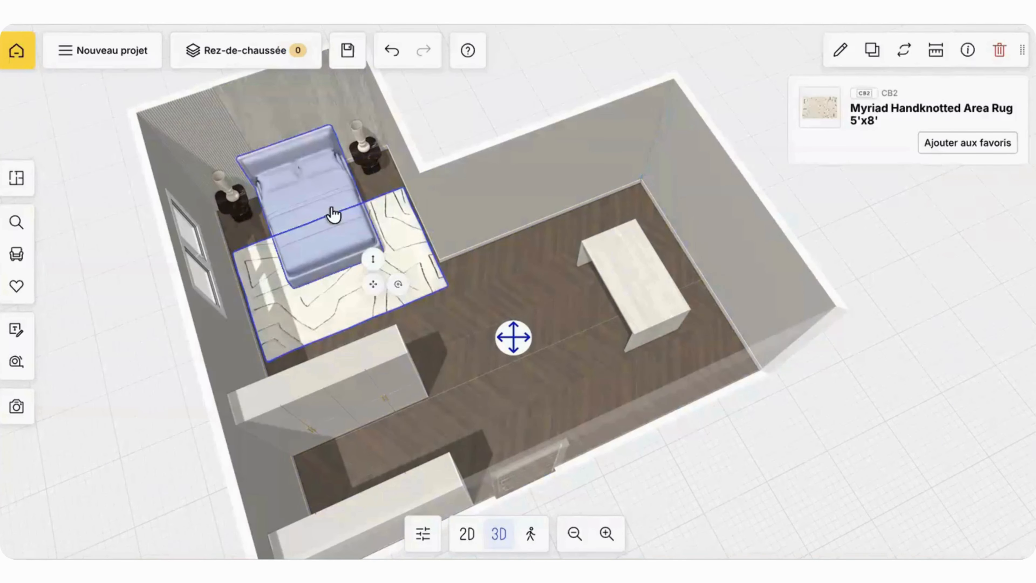
{"action": "left_click", "coordinate": [236, 213]}
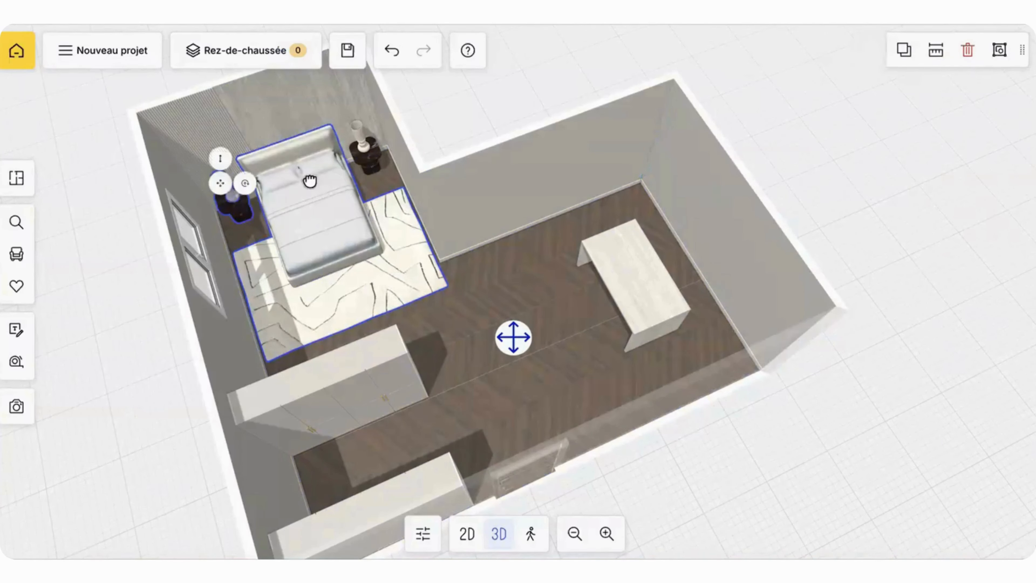
{"action": "left_click", "coordinate": [362, 146]}
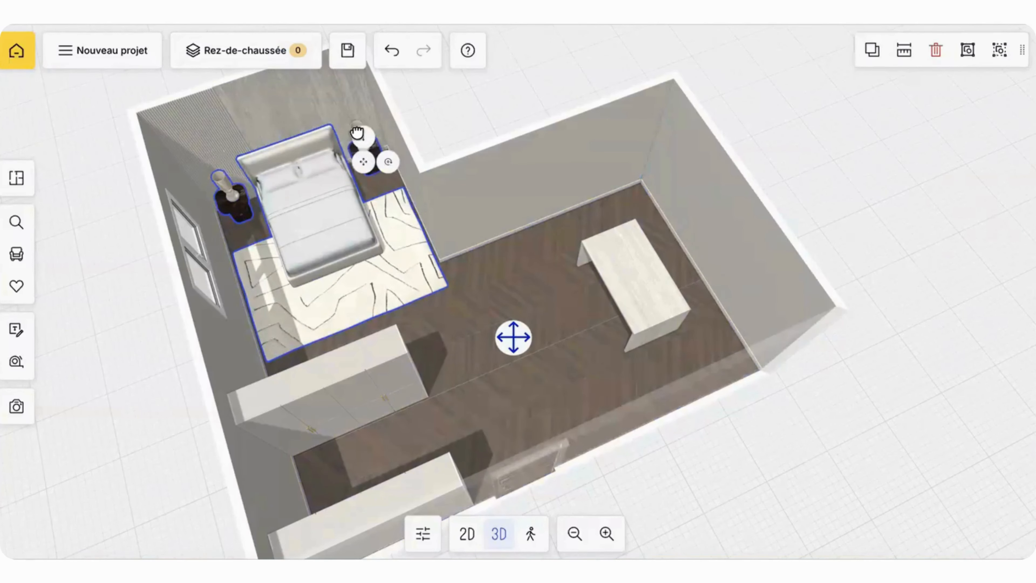
{"action": "left_click", "coordinate": [199, 130]}
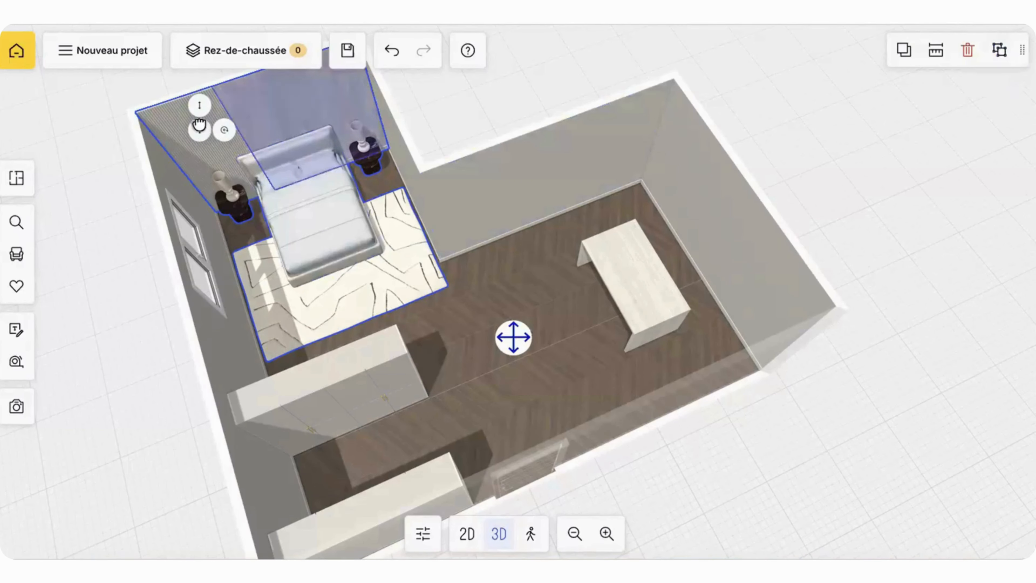
Step: Move the bedroom group out toward the other wing of the room and delete the custom table
{"action": "left_click_drag", "start_coordinate": [243, 162], "coordinate": [440, 269]}
{"action": "left_click", "coordinate": [630, 281]}
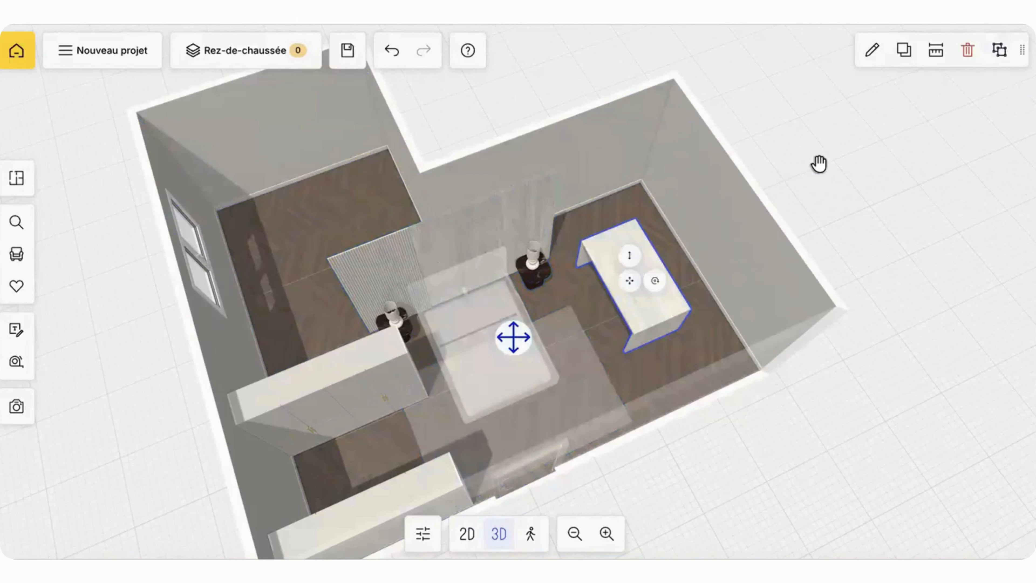
{"action": "left_click", "coordinate": [963, 63]}
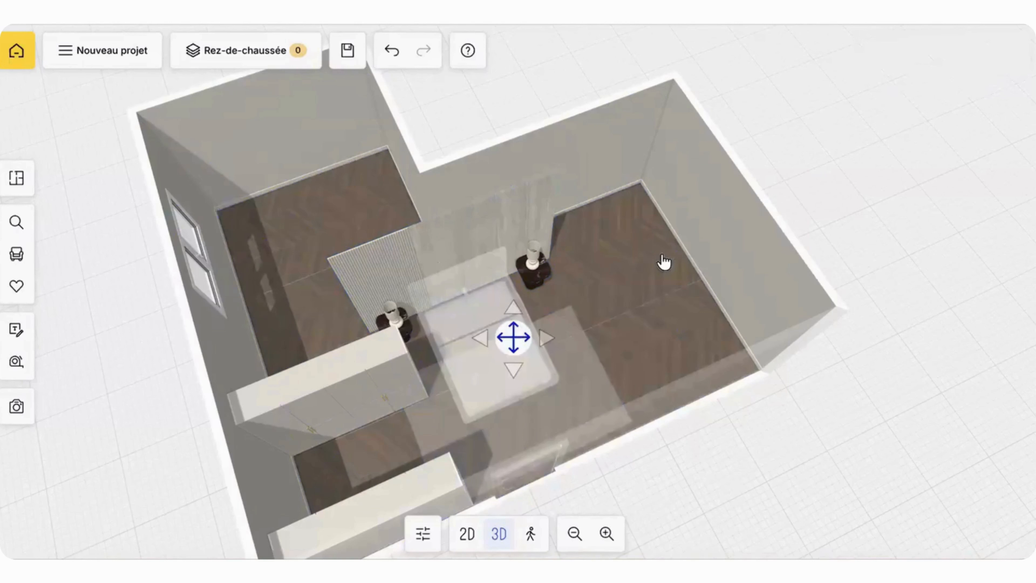
Step: Rotate the bedroom group and set it against the end wall of the wing where the custom table stood
{"action": "left_click_drag", "start_coordinate": [664, 262], "coordinate": [488, 324]}
{"action": "left_click", "coordinate": [510, 292]}
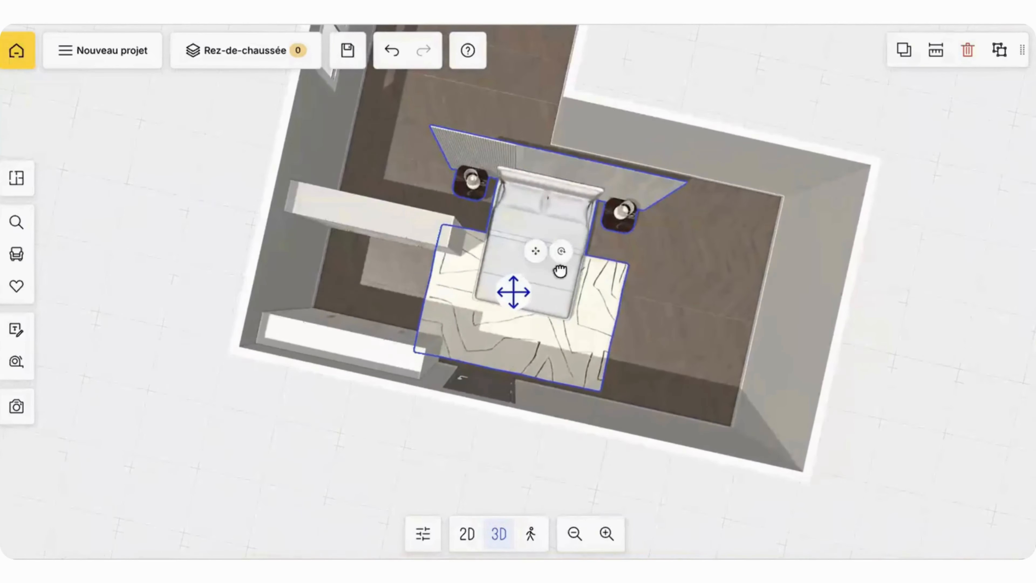
{"action": "left_click_drag", "start_coordinate": [560, 258], "coordinate": [532, 301]}
{"action": "left_click_drag", "start_coordinate": [561, 140], "coordinate": [398, 61]}
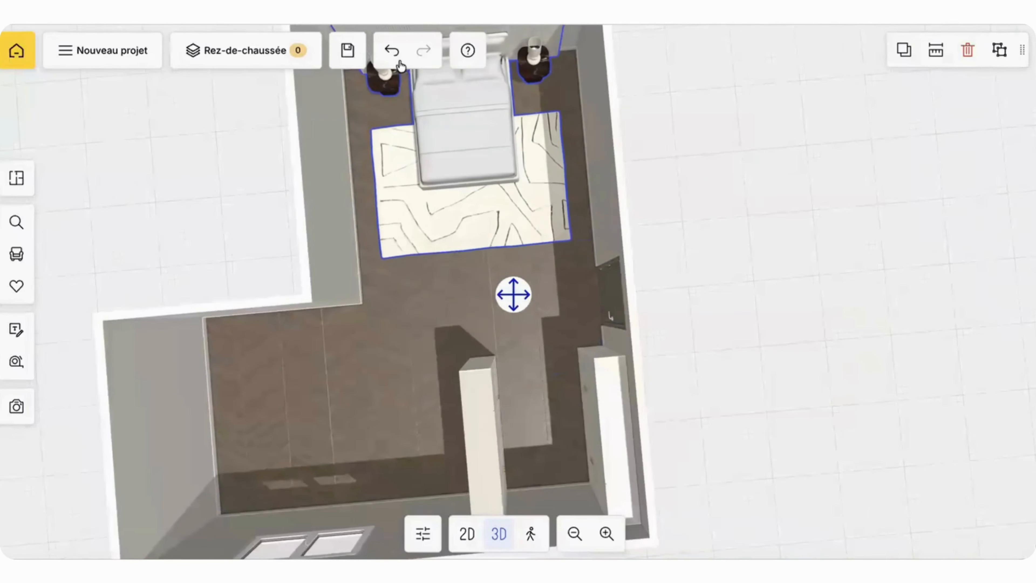
{"action": "left_click_drag", "start_coordinate": [696, 75], "coordinate": [647, 86]}
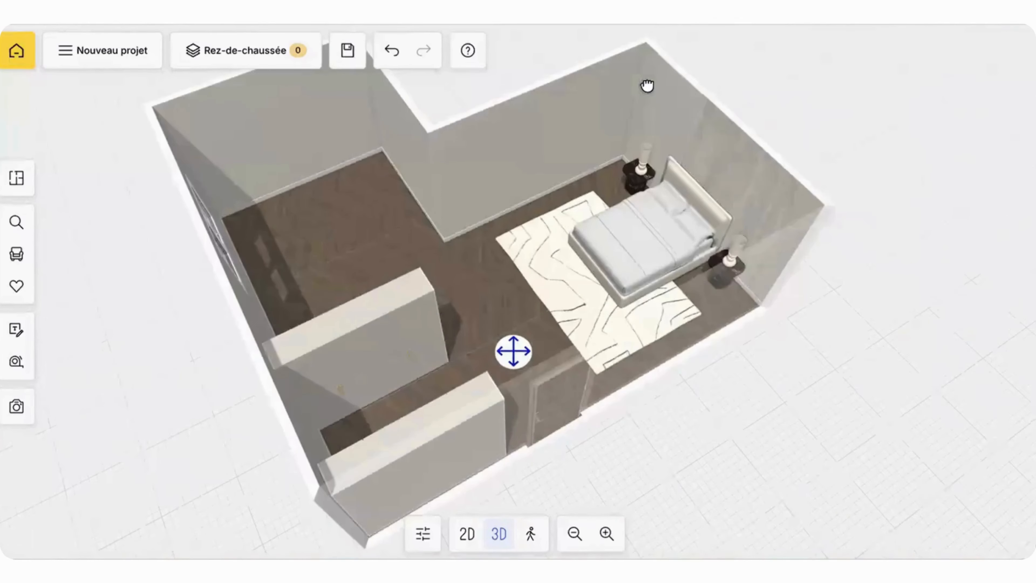
{"action": "left_click_drag", "start_coordinate": [514, 350], "coordinate": [402, 267]}
{"action": "left_click_drag", "start_coordinate": [493, 177], "coordinate": [796, 331]}
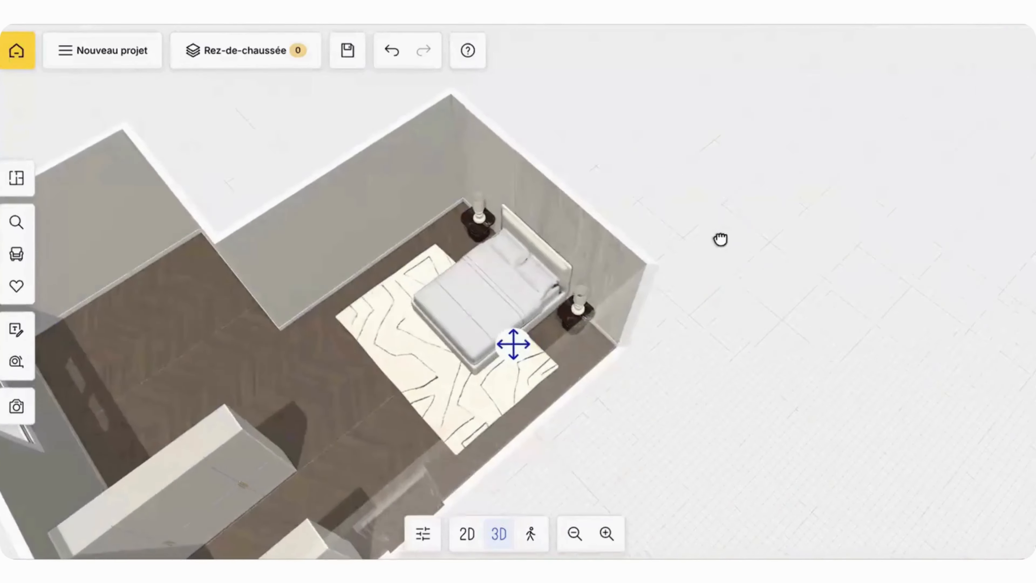
{"action": "left_click_drag", "start_coordinate": [720, 239], "coordinate": [740, 265]}
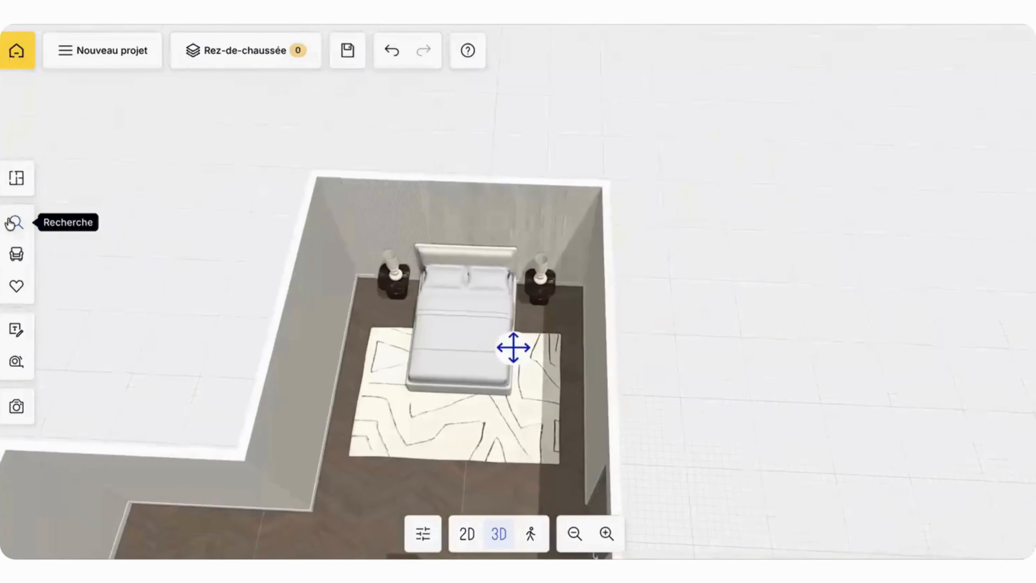
Step: Examine the potted plants in the decoration catalogue's Plantes & Fleurs category
{"action": "left_click", "coordinate": [16, 222]}
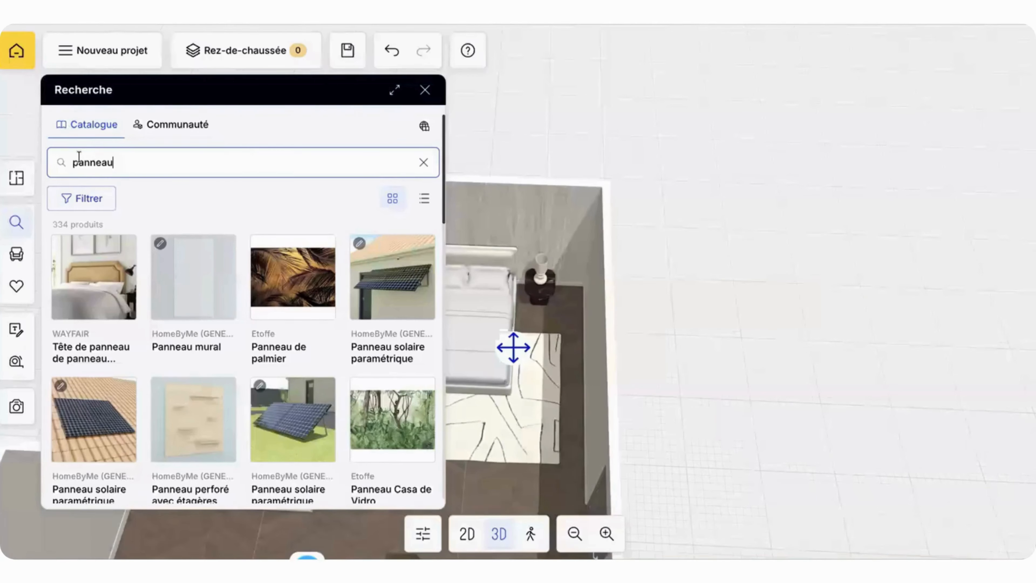
{"action": "left_click", "coordinate": [16, 259]}
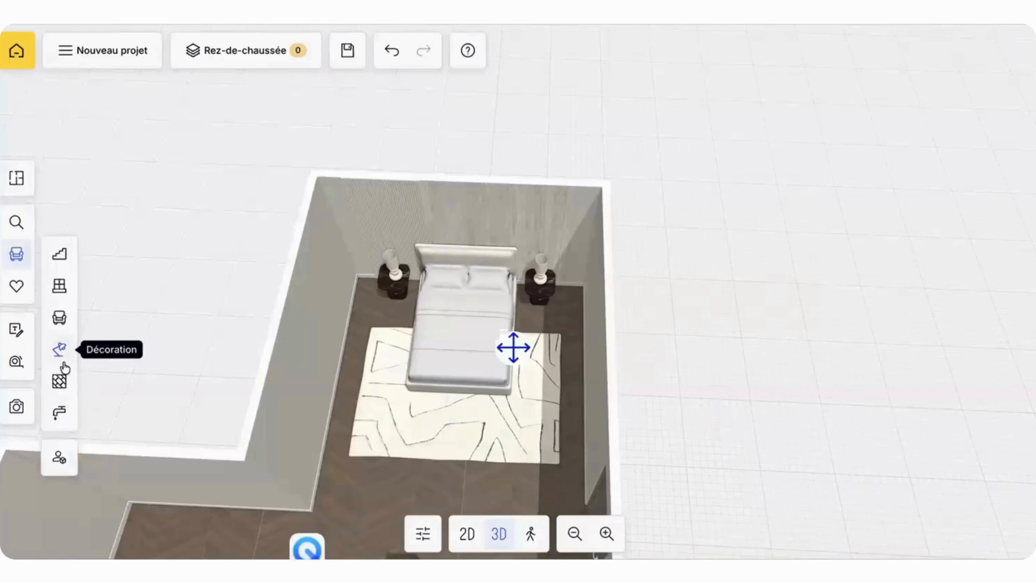
{"action": "left_click", "coordinate": [59, 350]}
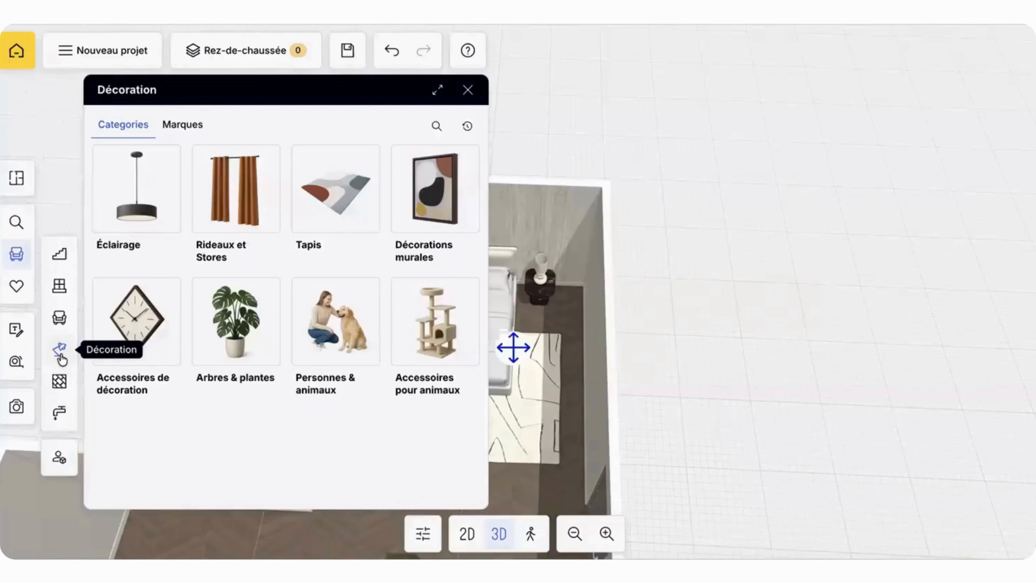
{"action": "left_click", "coordinate": [206, 335]}
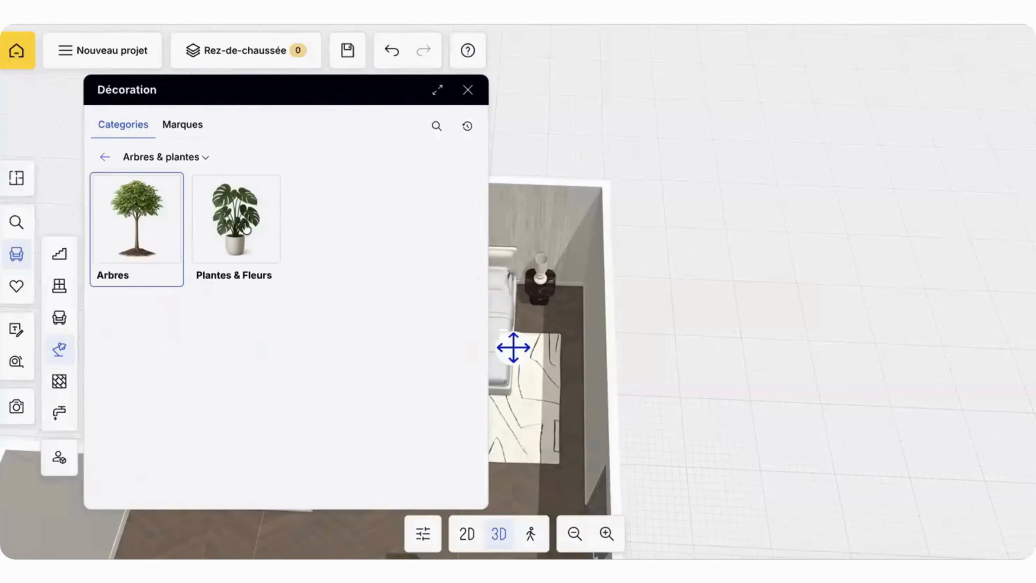
{"action": "left_click", "coordinate": [246, 228]}
{"action": "scroll", "coordinate": [253, 289], "scroll_direction": "down", "scroll_amount": 10}
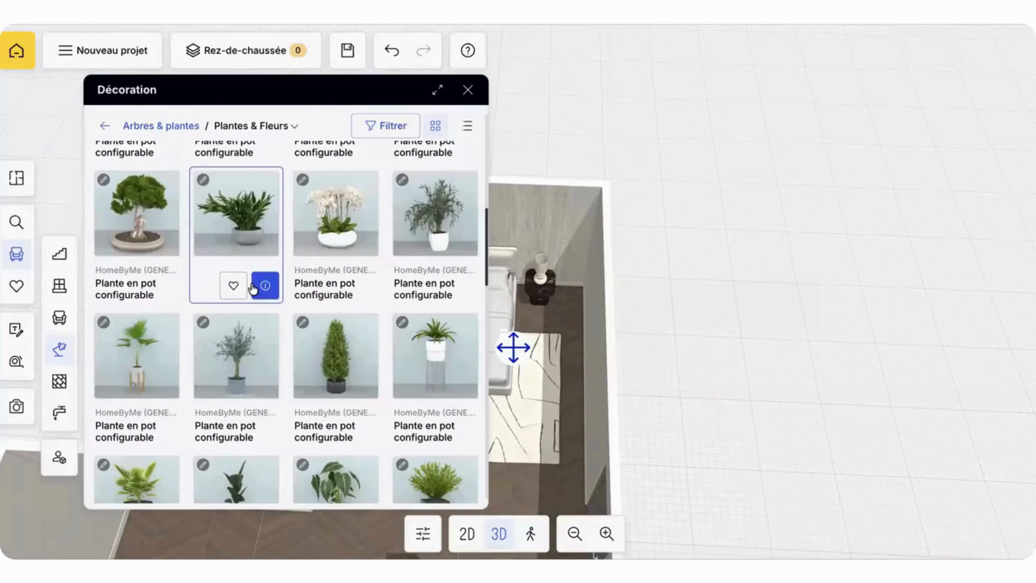
{"action": "scroll", "coordinate": [253, 289], "scroll_direction": "up", "scroll_amount": 10}
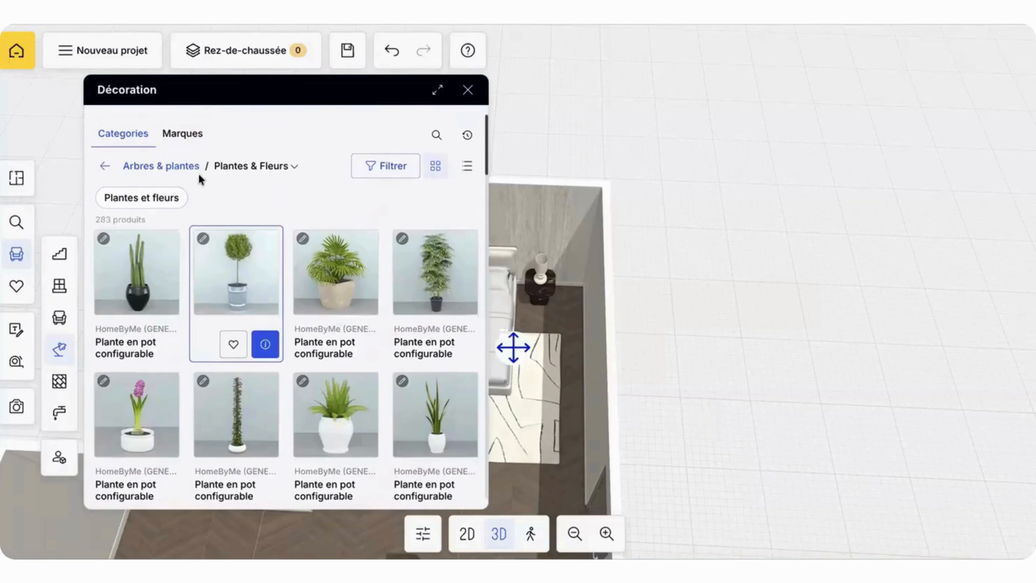
{"action": "left_click", "coordinate": [104, 159]}
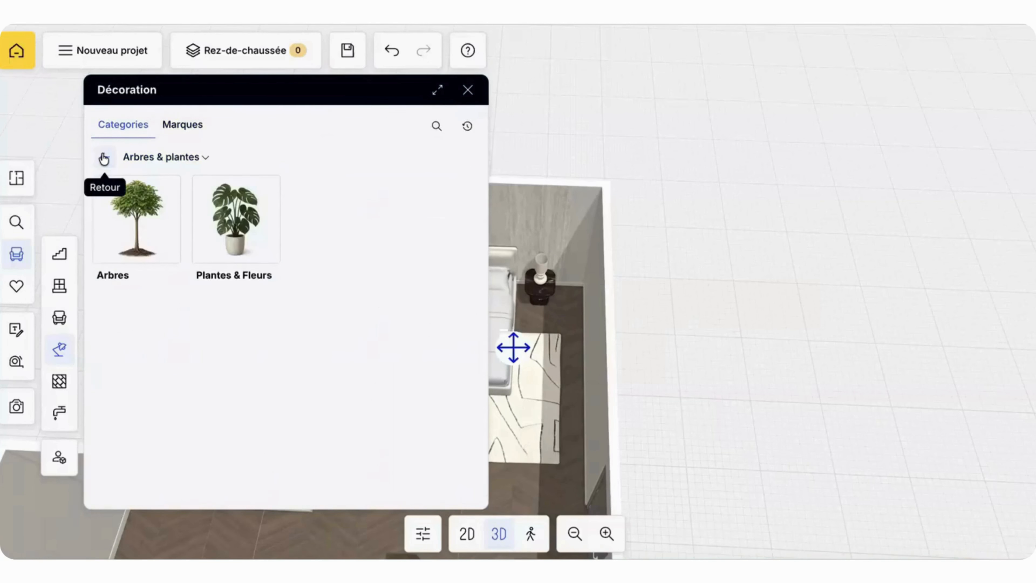
{"action": "left_click", "coordinate": [104, 158]}
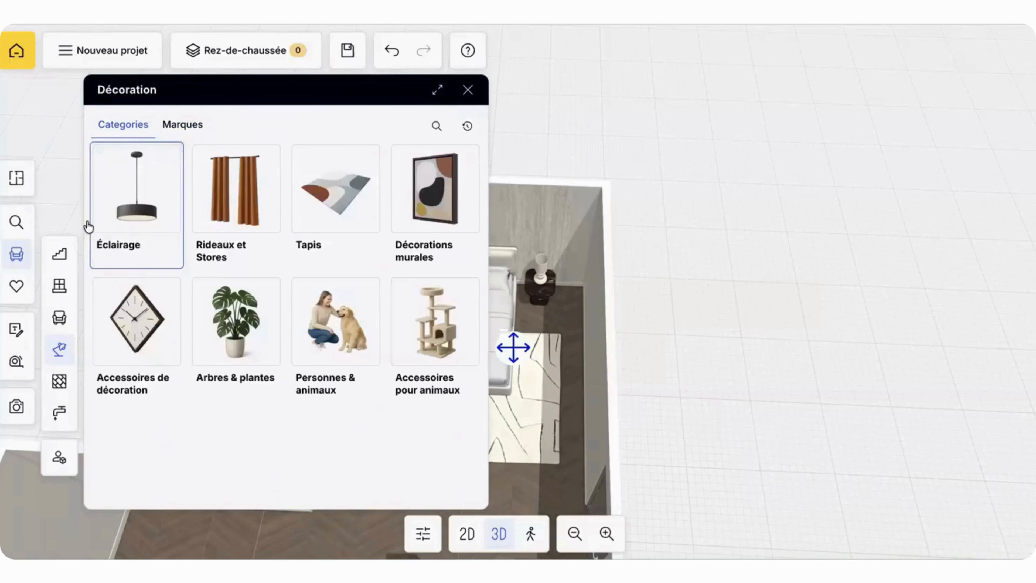
Step: Search the community content for "plante" and browse down to the Plante xxl model
{"action": "left_click", "coordinate": [53, 454]}
{"action": "scroll", "coordinate": [178, 163], "scroll_direction": "up", "scroll_amount": 8}
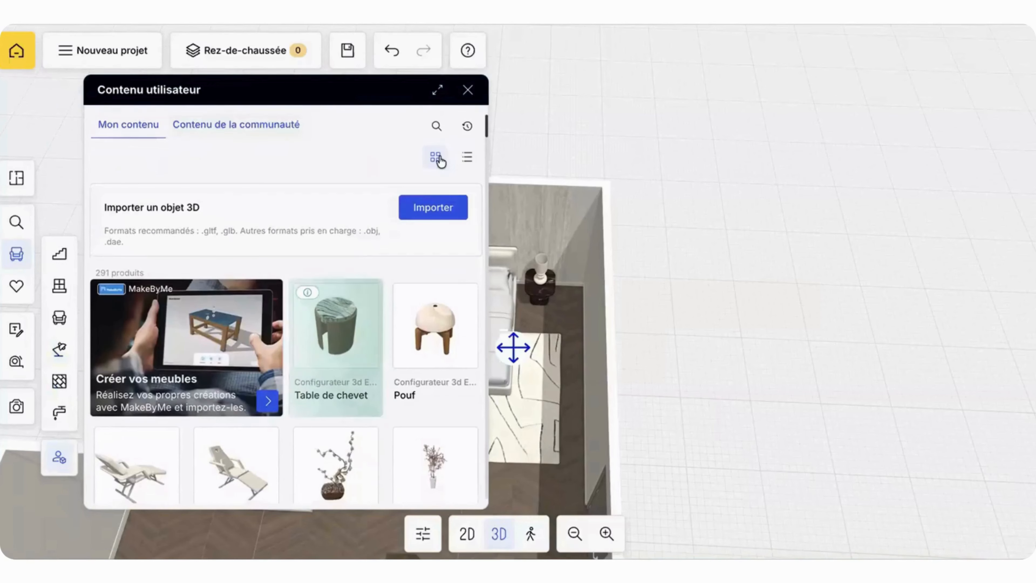
{"action": "left_click", "coordinate": [437, 126]}
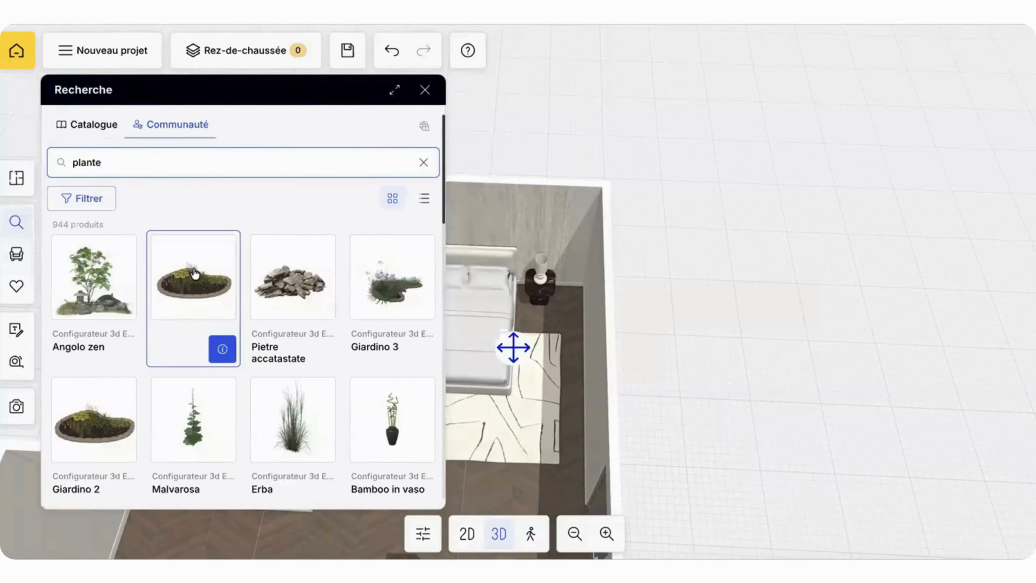
{"action": "scroll", "coordinate": [203, 343], "scroll_direction": "down", "scroll_amount": 1}
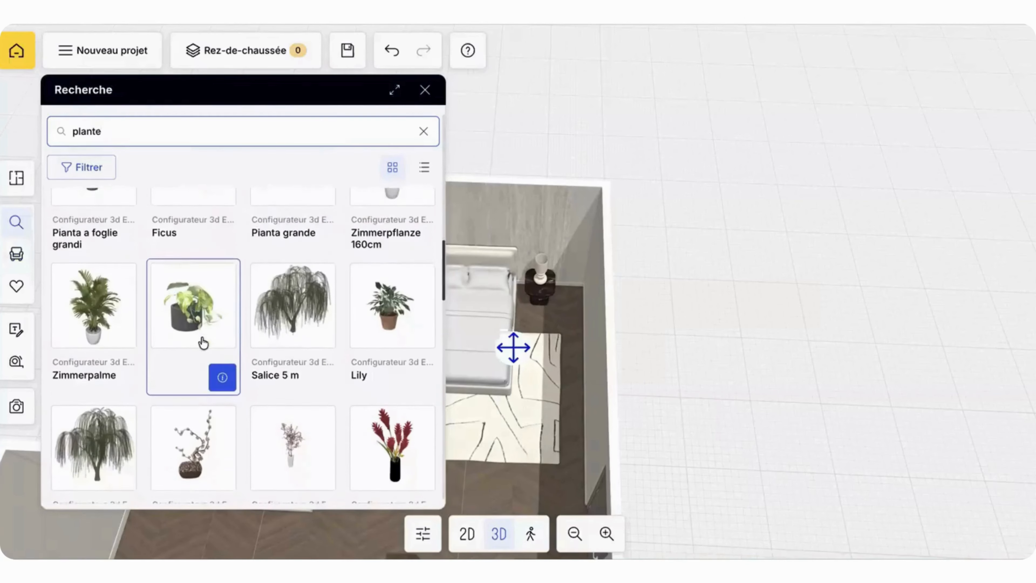
{"action": "scroll", "coordinate": [203, 343], "scroll_direction": "down", "scroll_amount": 10}
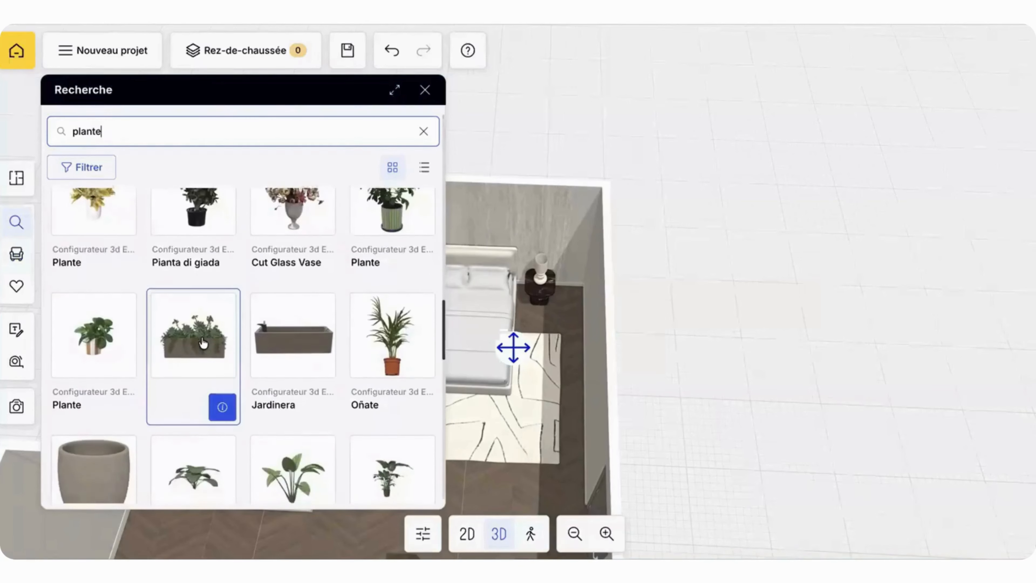
{"action": "scroll", "coordinate": [202, 343], "scroll_direction": "down", "scroll_amount": 8}
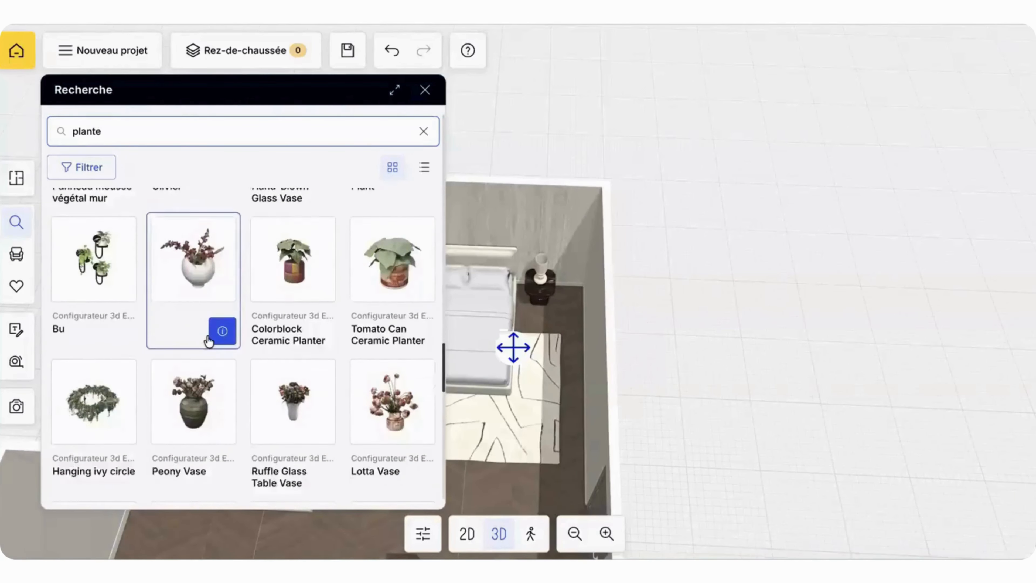
{"action": "scroll", "coordinate": [208, 341], "scroll_direction": "down", "scroll_amount": 12}
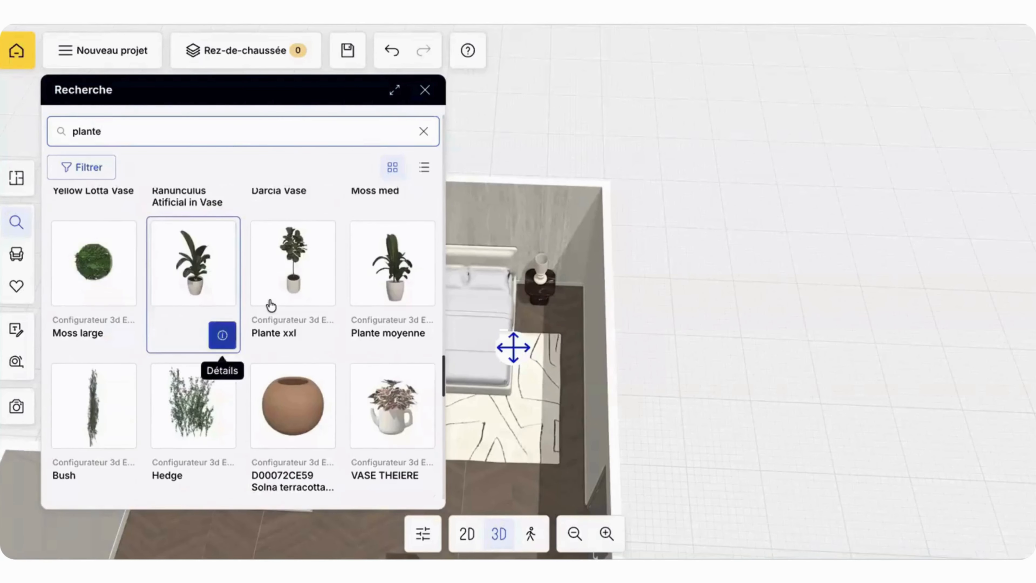
Step: Add the Plante xxl to the room and place it in the far corner beside the window
{"action": "left_click", "coordinate": [288, 296]}
{"action": "left_click", "coordinate": [393, 340]}
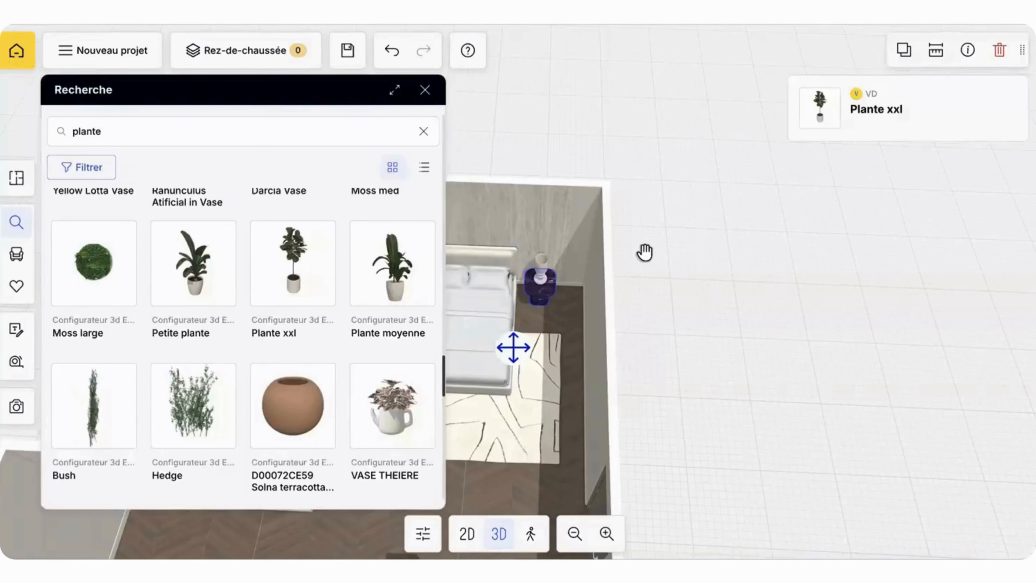
{"action": "left_click", "coordinate": [425, 91]}
{"action": "left_click_drag", "start_coordinate": [504, 155], "coordinate": [311, 159]}
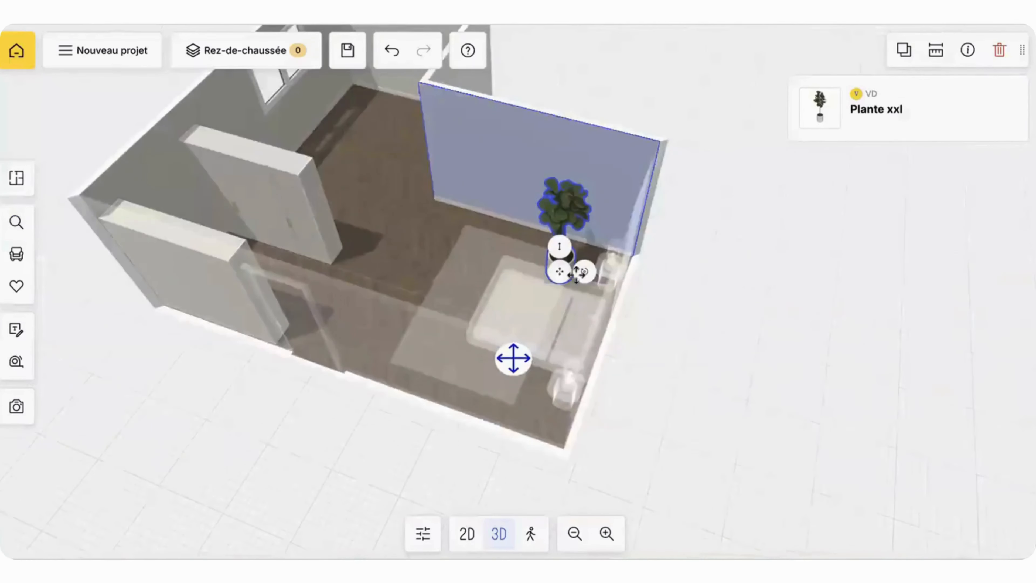
{"action": "left_click_drag", "start_coordinate": [473, 141], "coordinate": [419, 91]}
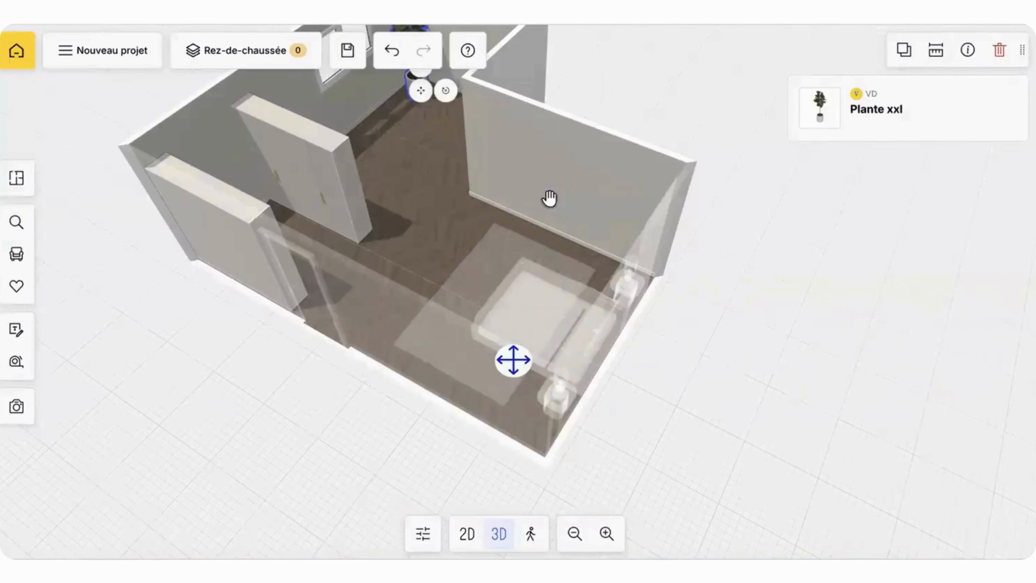
{"action": "left_click", "coordinate": [550, 199]}
{"action": "right_click_drag", "start_coordinate": [379, 136], "coordinate": [393, 217]}
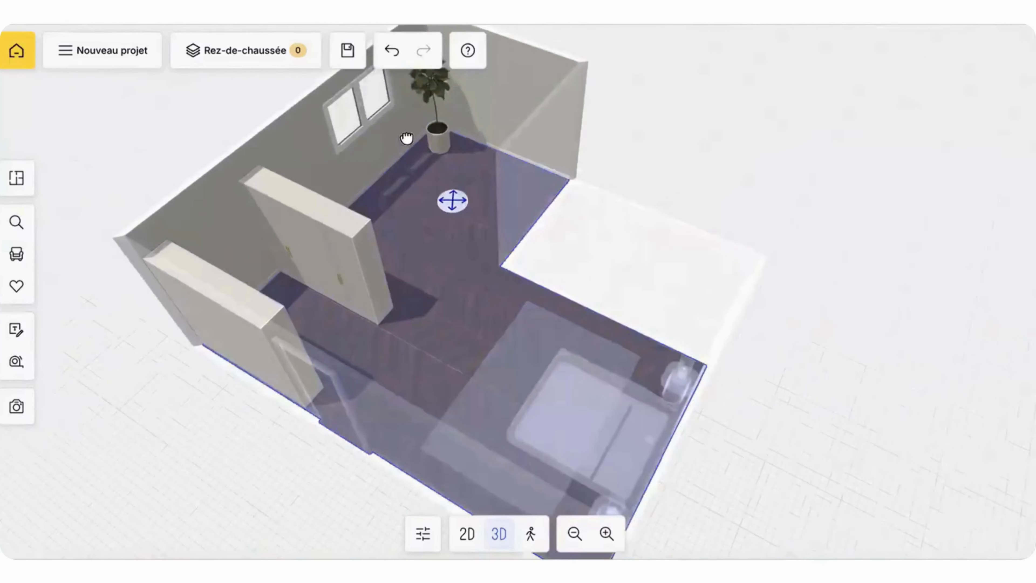
Step: Open the furniture catalogue's Salon seating (Assises) and list the Fauteuils models
{"action": "left_click", "coordinate": [17, 222]}
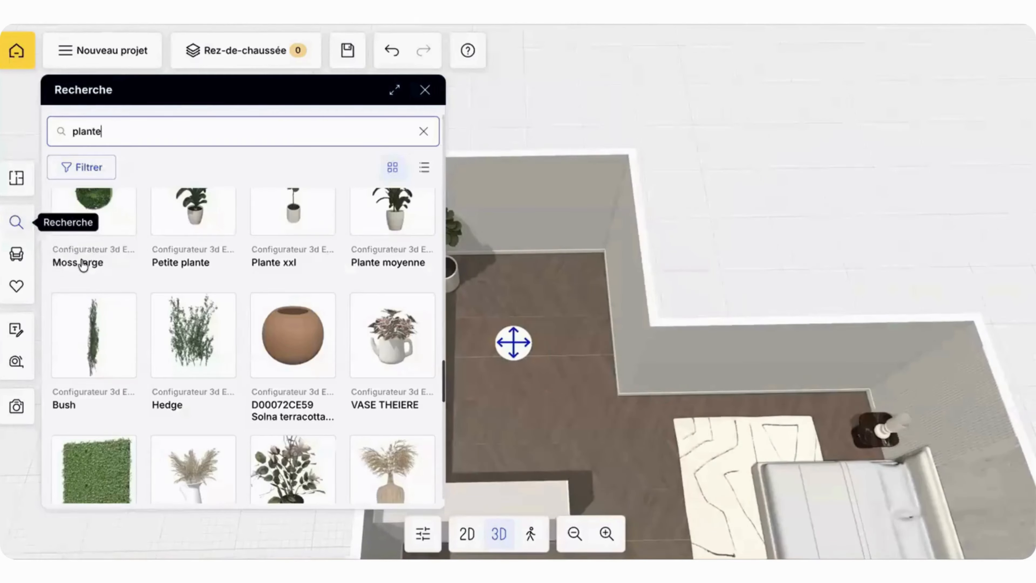
{"action": "scroll", "coordinate": [217, 220], "scroll_direction": "up", "scroll_amount": 15}
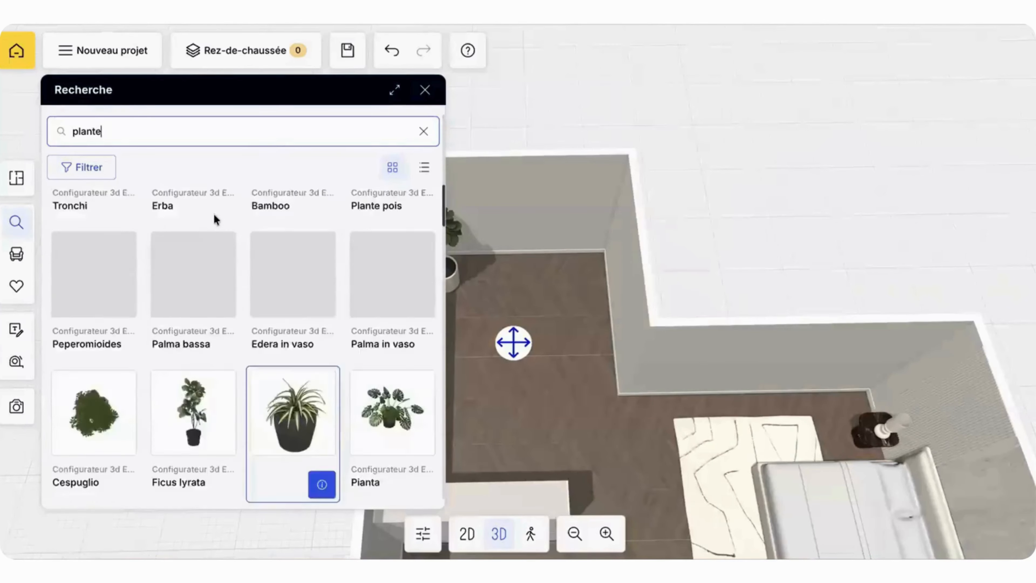
{"action": "left_click", "coordinate": [16, 254]}
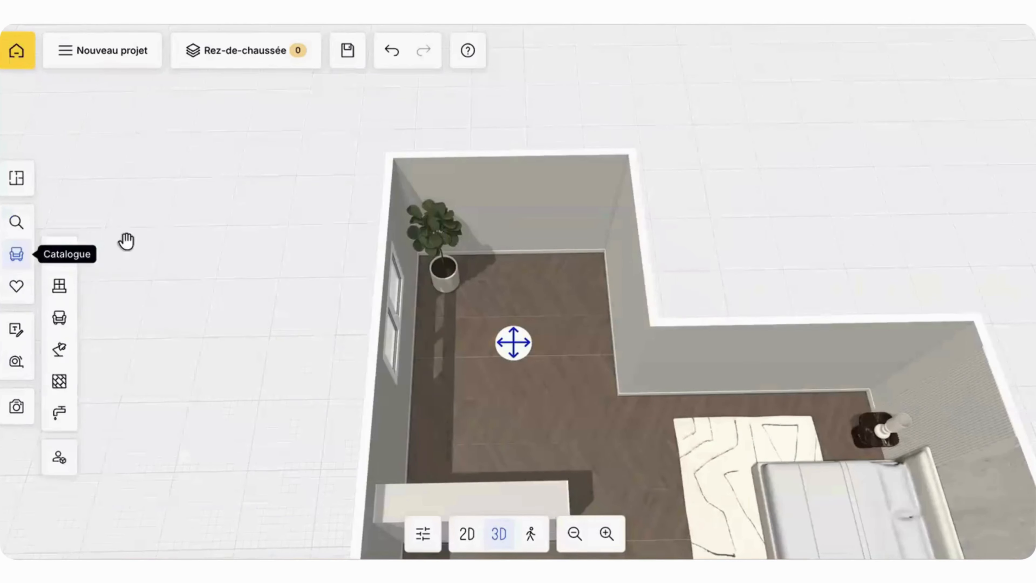
{"action": "left_click", "coordinate": [61, 321]}
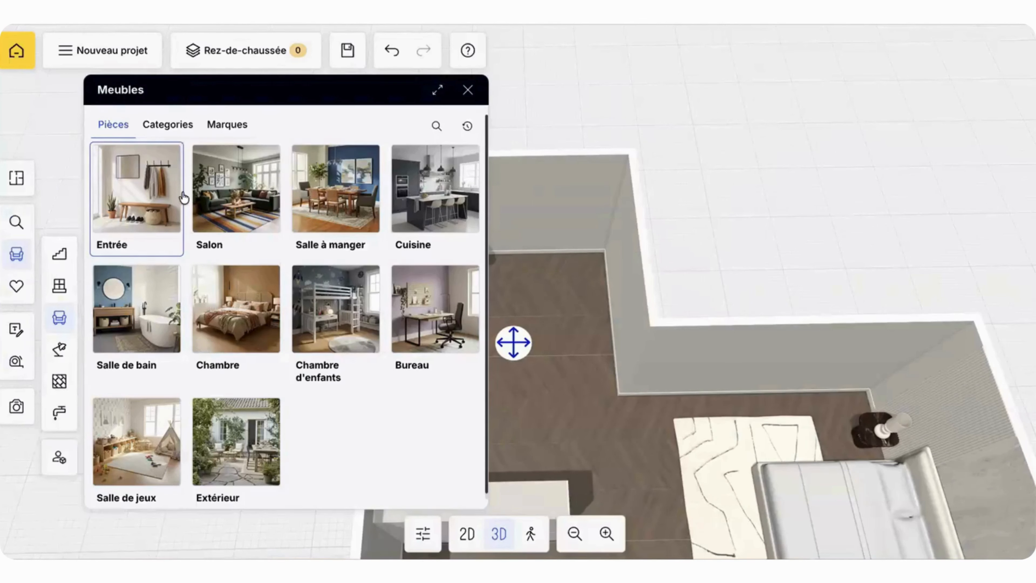
{"action": "left_click", "coordinate": [236, 191]}
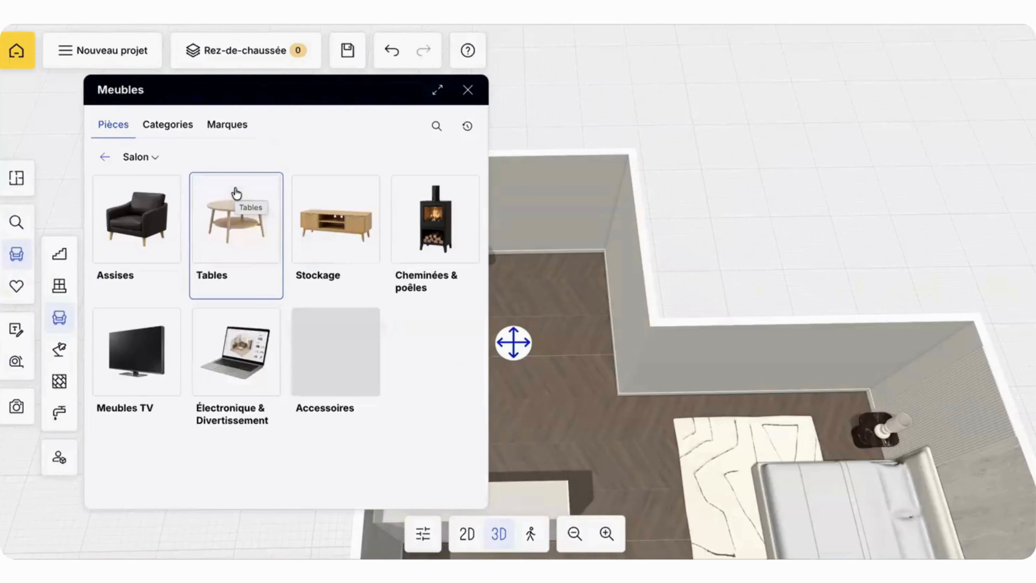
{"action": "left_click", "coordinate": [139, 212]}
{"action": "left_click", "coordinate": [186, 190]}
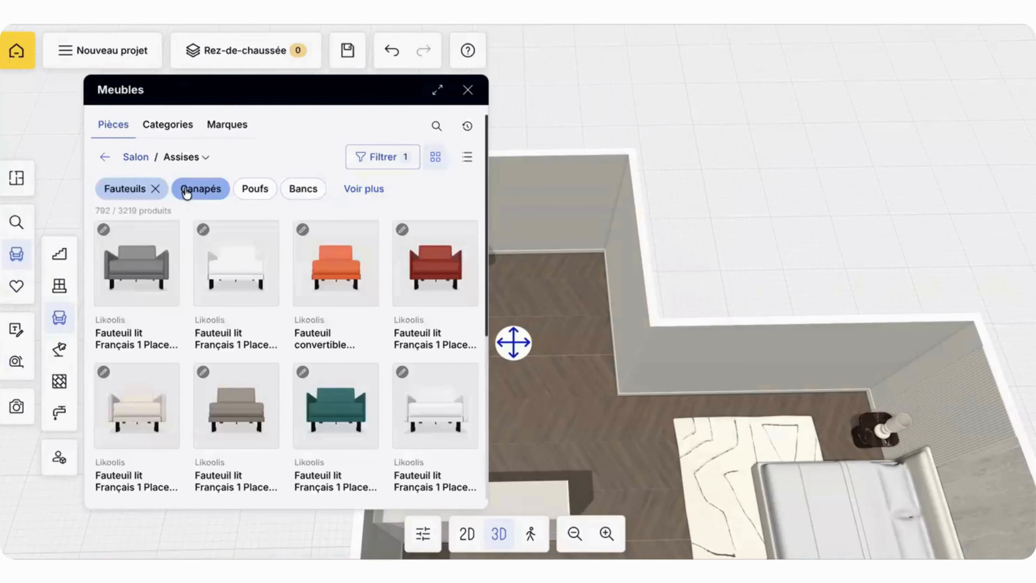
Step: Add the navy blue Fauteuil lit Français 1 Place BOSS 70 LARGE and place it against the end wall, in the corner opposite the plant
{"action": "scroll", "coordinate": [196, 234], "scroll_direction": "down", "scroll_amount": 1}
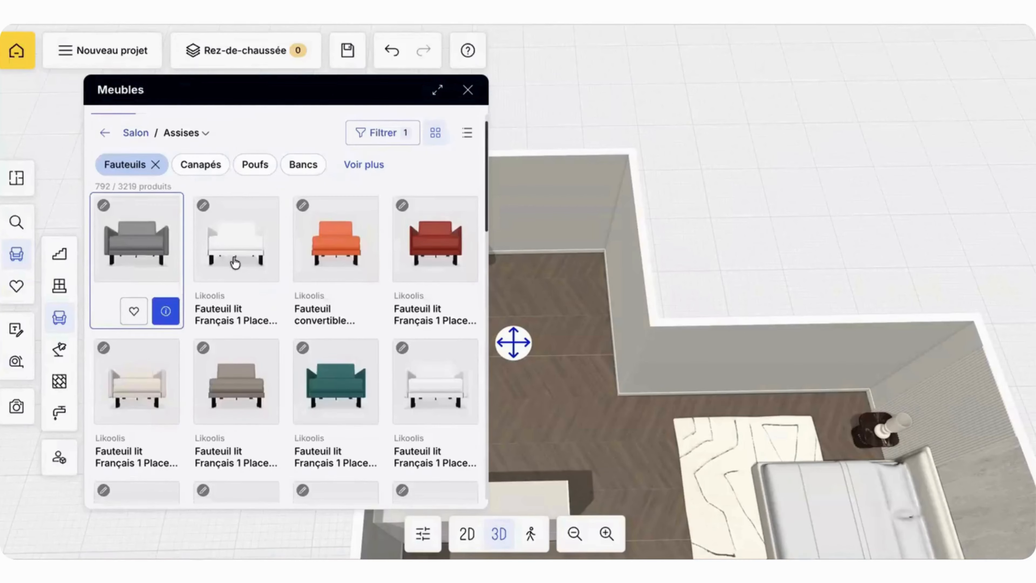
{"action": "scroll", "coordinate": [387, 370], "scroll_direction": "down", "scroll_amount": 1}
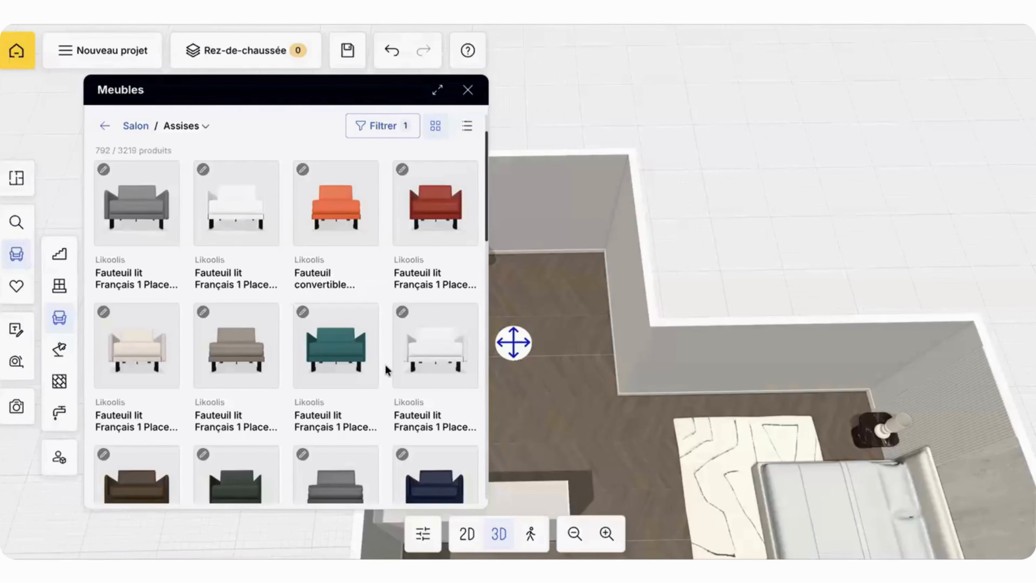
{"action": "scroll", "coordinate": [391, 347], "scroll_direction": "down", "scroll_amount": 10}
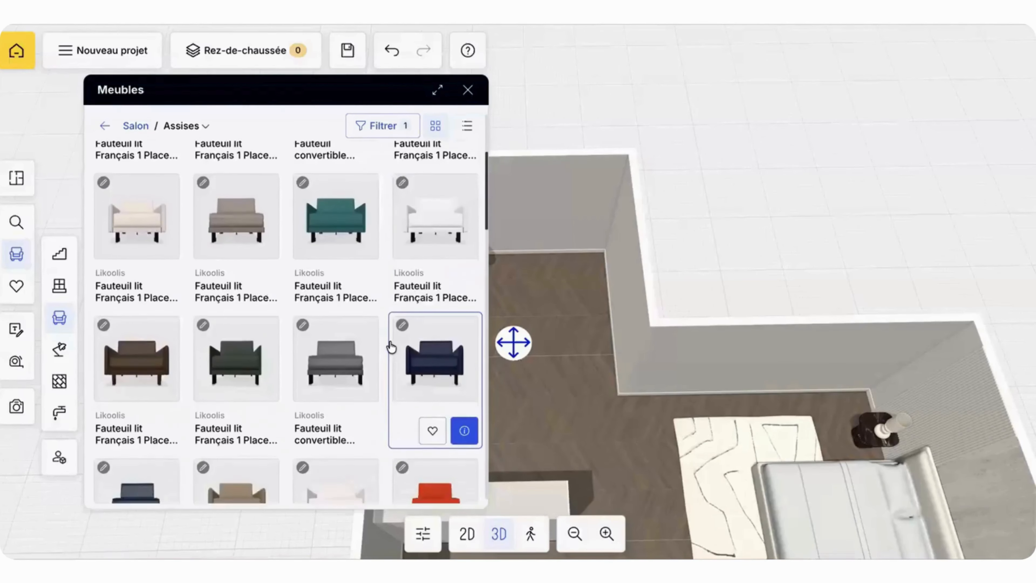
{"action": "scroll", "coordinate": [391, 347], "scroll_direction": "down", "scroll_amount": 3}
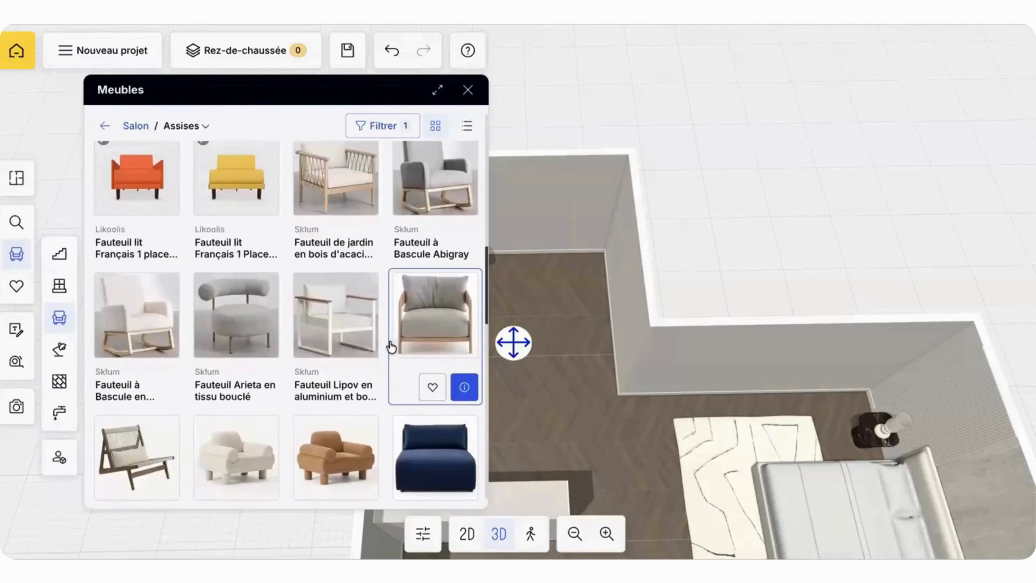
{"action": "scroll", "coordinate": [391, 347], "scroll_direction": "up", "scroll_amount": 9}
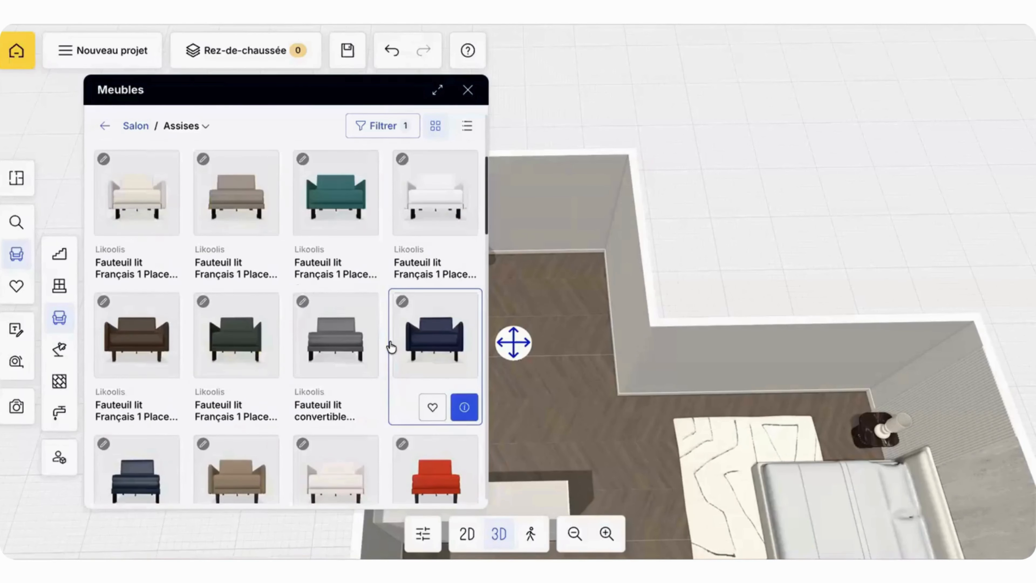
{"action": "left_click", "coordinate": [428, 333]}
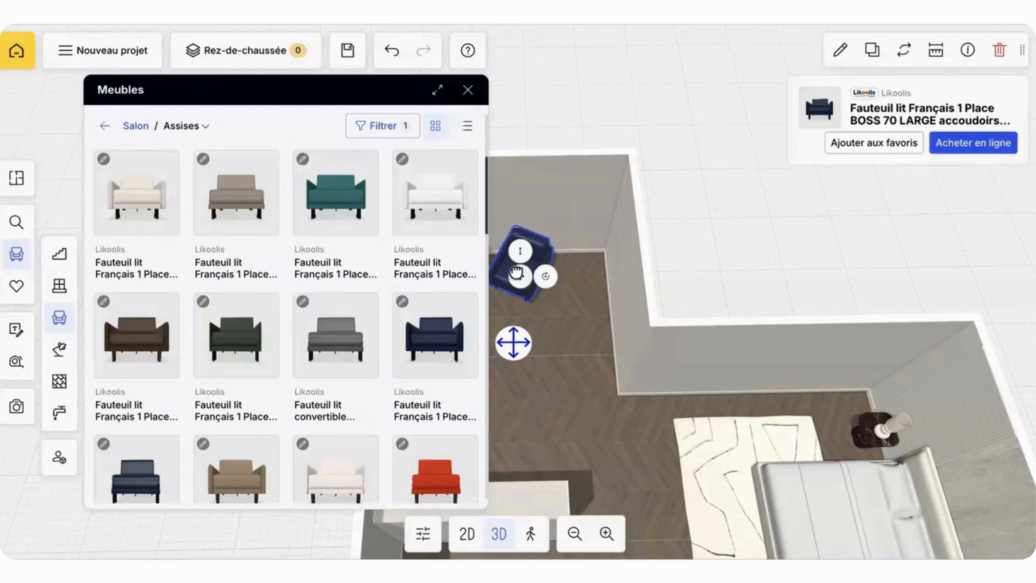
{"action": "left_click_drag", "start_coordinate": [516, 273], "coordinate": [554, 284]}
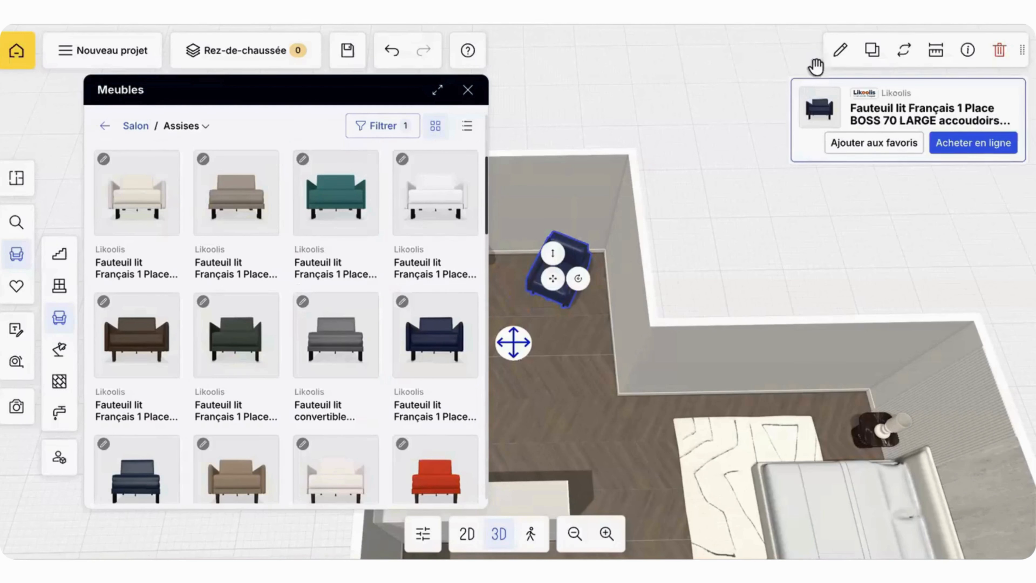
Step: Set the armchair's Couleur du canapé to 5-Beige
{"action": "left_click", "coordinate": [835, 55]}
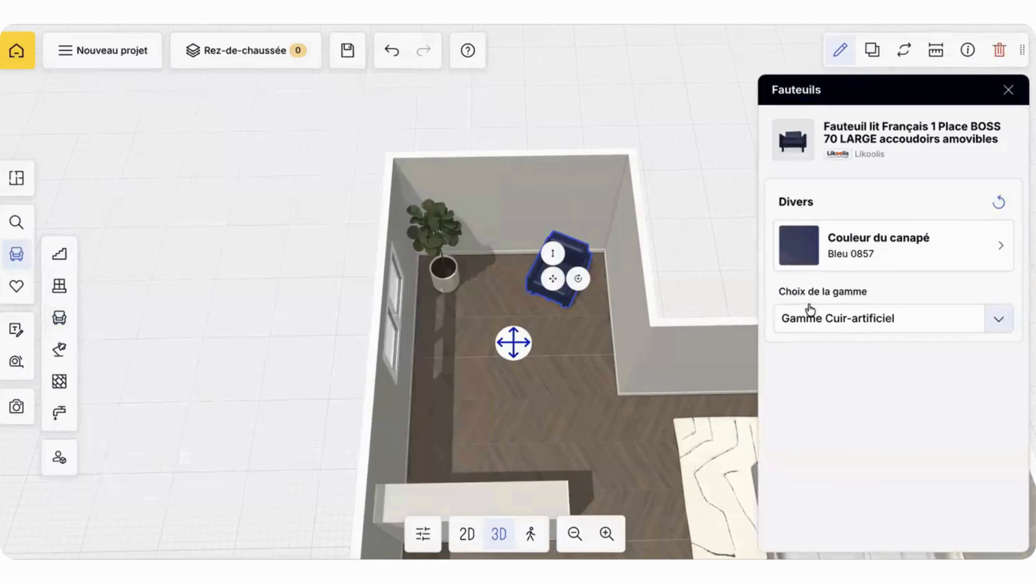
{"action": "left_click", "coordinate": [981, 258]}
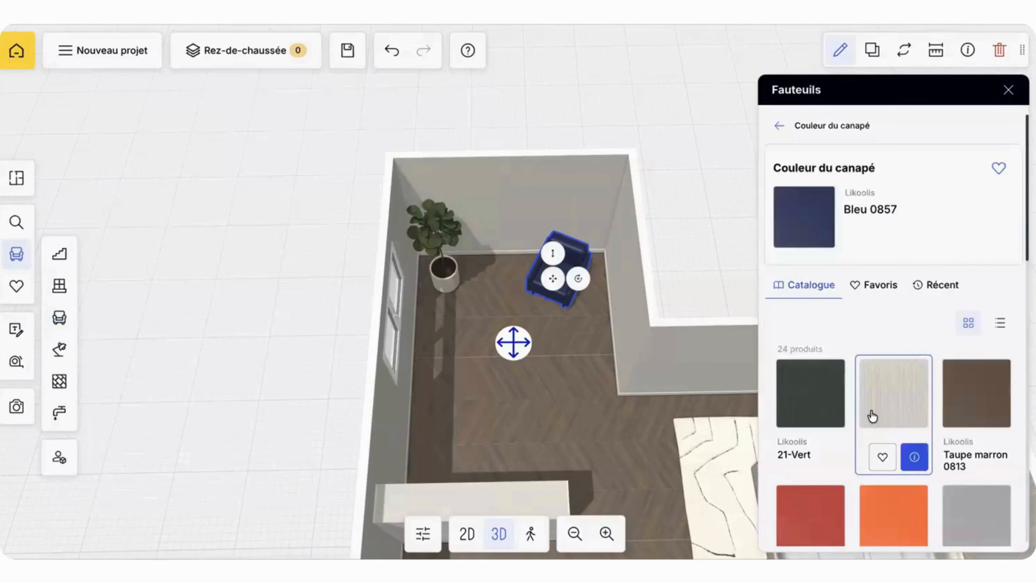
{"action": "scroll", "coordinate": [877, 388], "scroll_direction": "down", "scroll_amount": 2}
{"action": "left_click", "coordinate": [884, 340]}
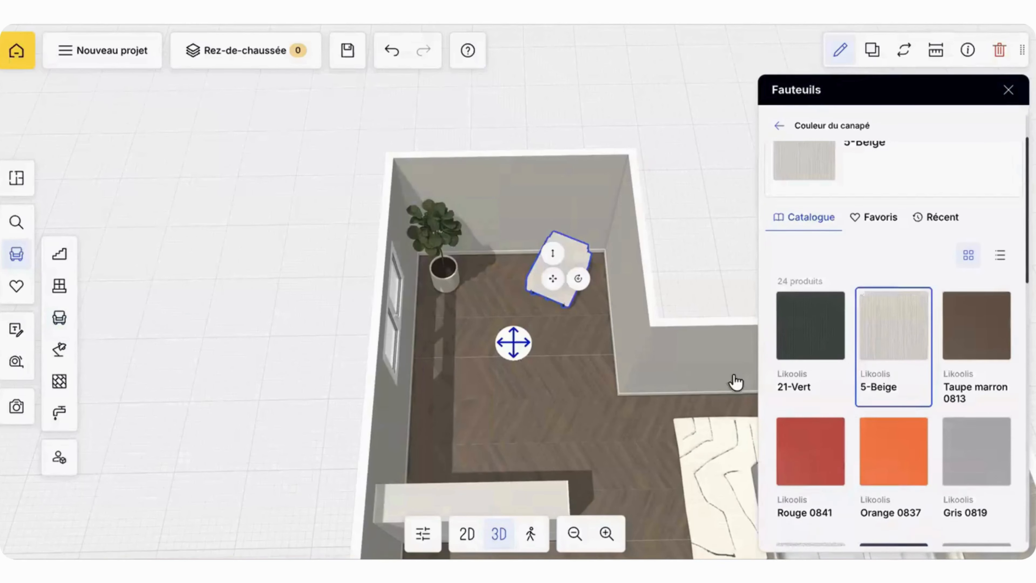
{"action": "left_click_drag", "start_coordinate": [719, 271], "coordinate": [571, 164]}
{"action": "left_click", "coordinate": [606, 141]}
Step: Search the community content for "tapis rond"
{"action": "left_click", "coordinate": [17, 223]}
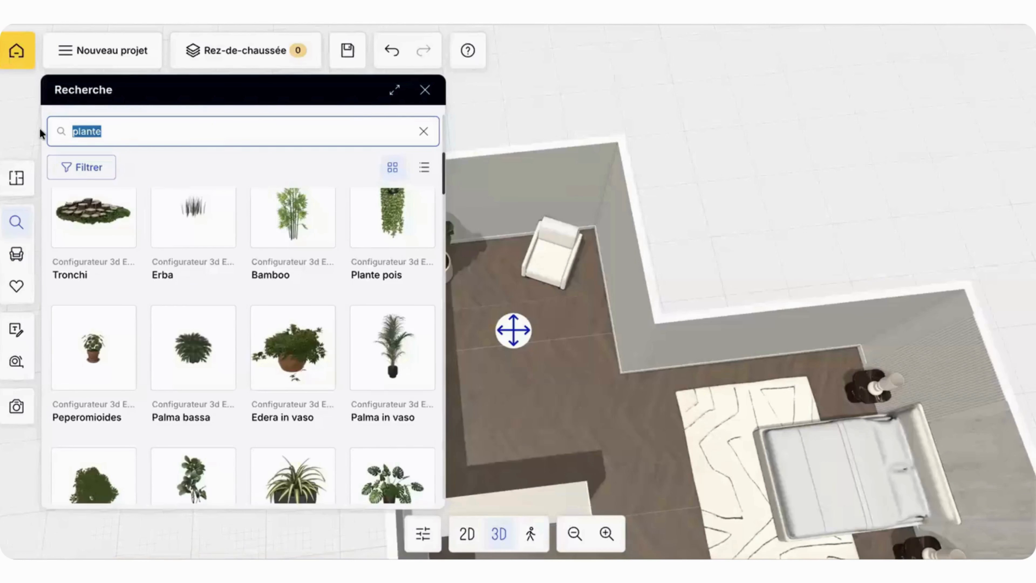
{"action": "type", "text": "tapis"}
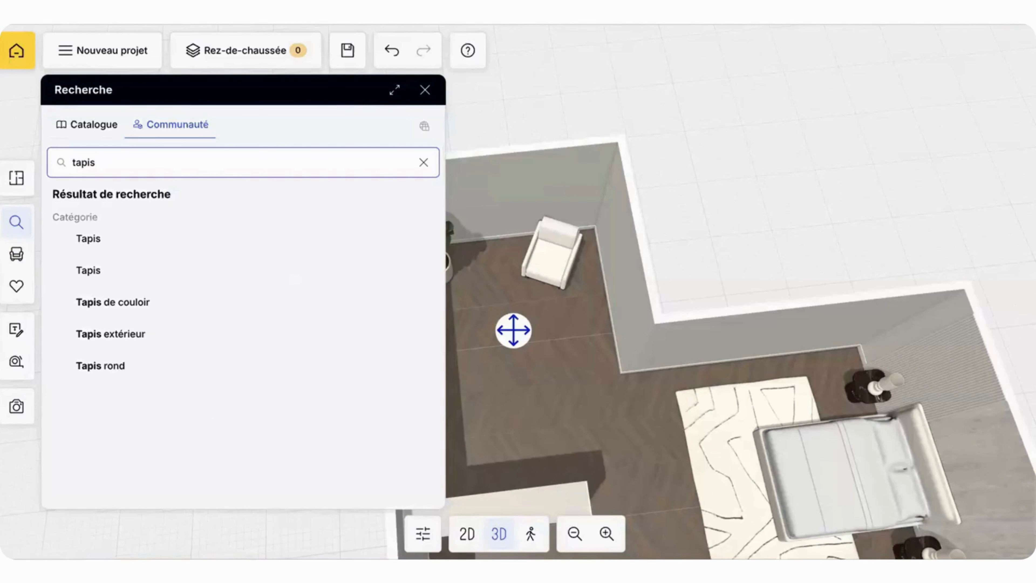
{"action": "type", "text": " rond"}
{"action": "key", "text": "Return"}
{"action": "scroll", "coordinate": [137, 266], "scroll_direction": "down", "scroll_amount": 1}
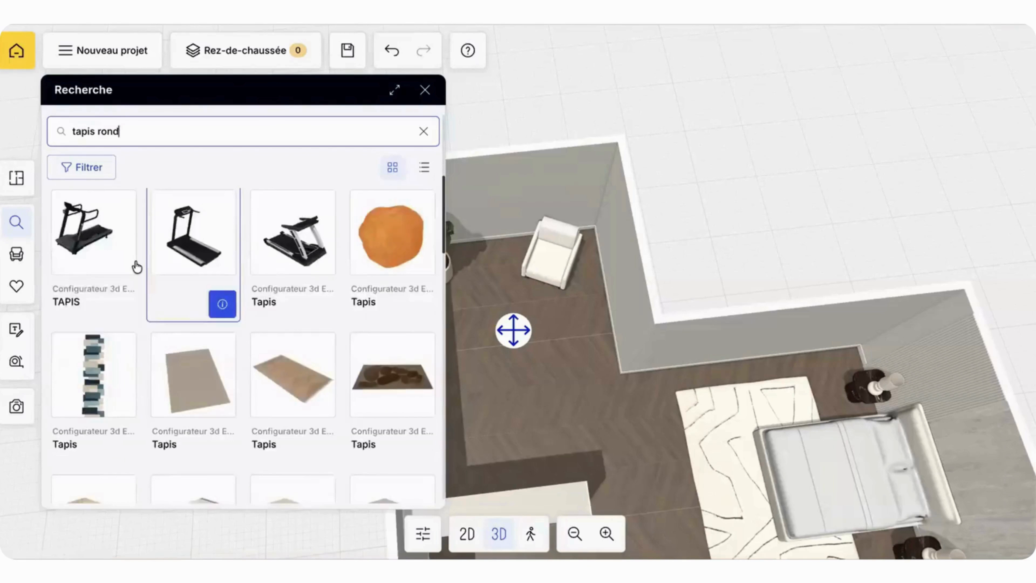
Step: Add the dotted TAPIS ROND POIS rug between the plant and the armchair, and shift the armchair onto the rug's edge
{"action": "scroll", "coordinate": [136, 266], "scroll_direction": "up", "scroll_amount": 3}
{"action": "scroll", "coordinate": [136, 266], "scroll_direction": "up", "scroll_amount": 3}
{"action": "scroll", "coordinate": [155, 301], "scroll_direction": "down", "scroll_amount": 1}
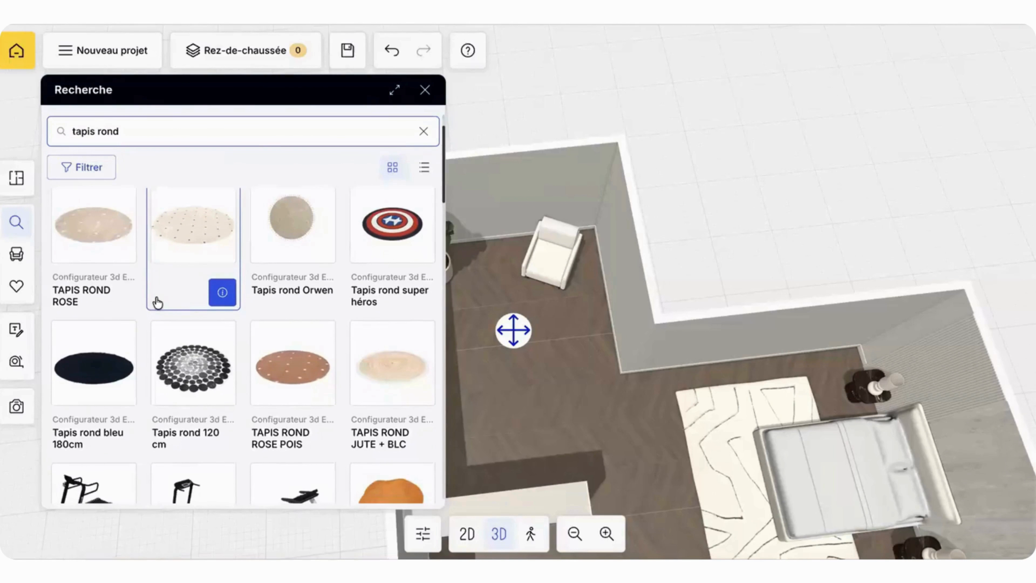
{"action": "left_click_drag", "start_coordinate": [201, 226], "coordinate": [510, 274]}
{"action": "left_click", "coordinate": [554, 269]}
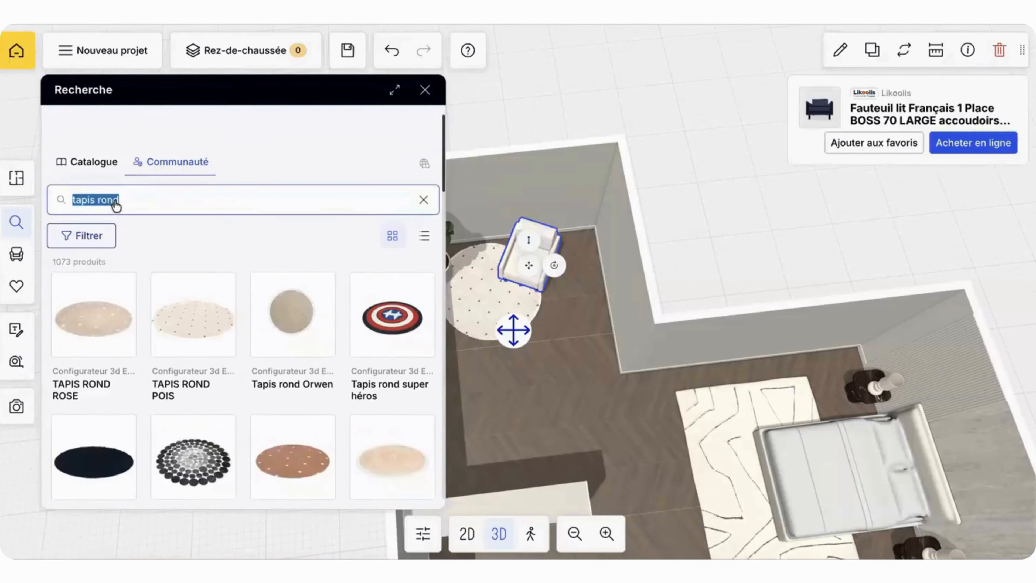
Step: Search the catalogue for "tableau personnalisable" and hang the Tableau personnalisable on the end wall behind the plant and armchair
{"action": "type", "text": "panneau"}
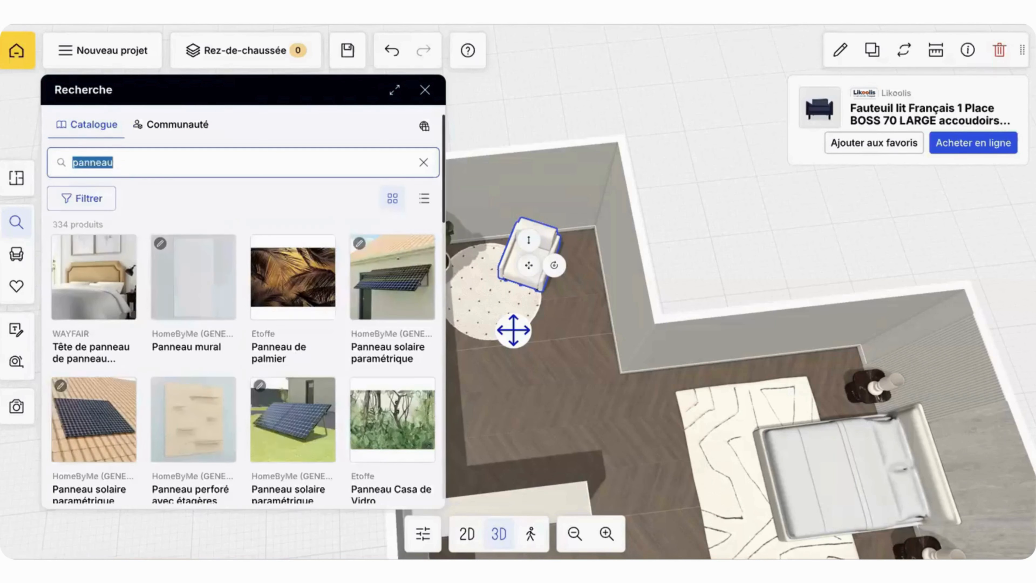
{"action": "type", "text": "tableau personnalisable"}
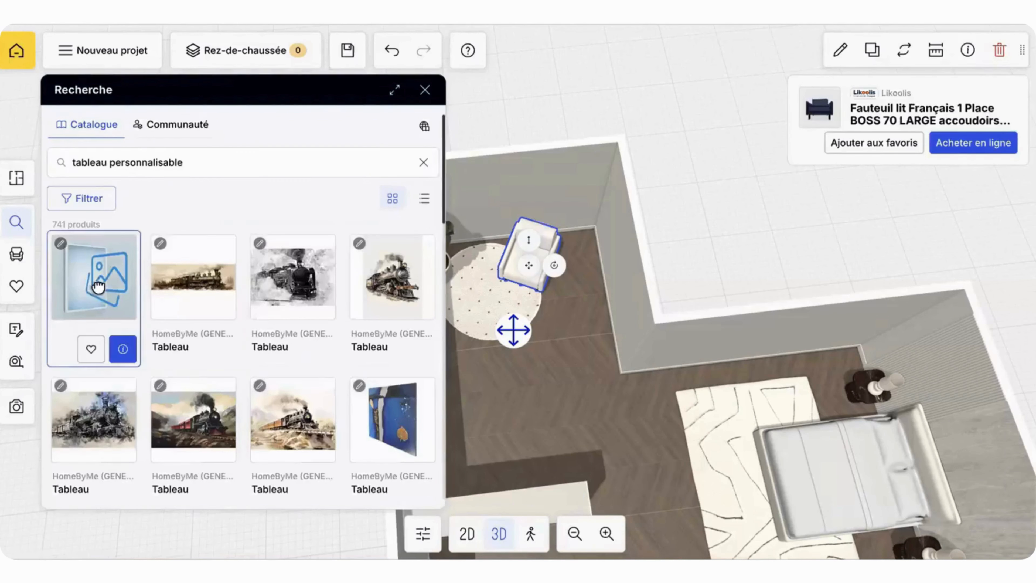
{"action": "left_click_drag", "start_coordinate": [94, 288], "coordinate": [476, 214]}
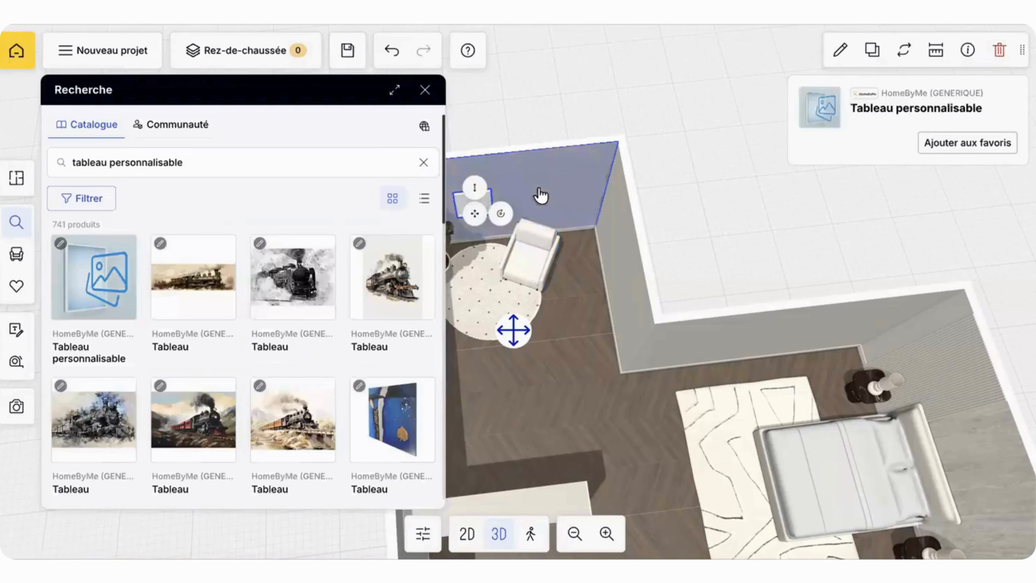
Step: Raise the blank picture slightly on the wall between the plant and the armchair
{"action": "left_click", "coordinate": [425, 89]}
{"action": "left_click_drag", "start_coordinate": [493, 165], "coordinate": [520, 88]}
{"action": "scroll", "coordinate": [510, 183], "scroll_direction": "up", "scroll_amount": 5}
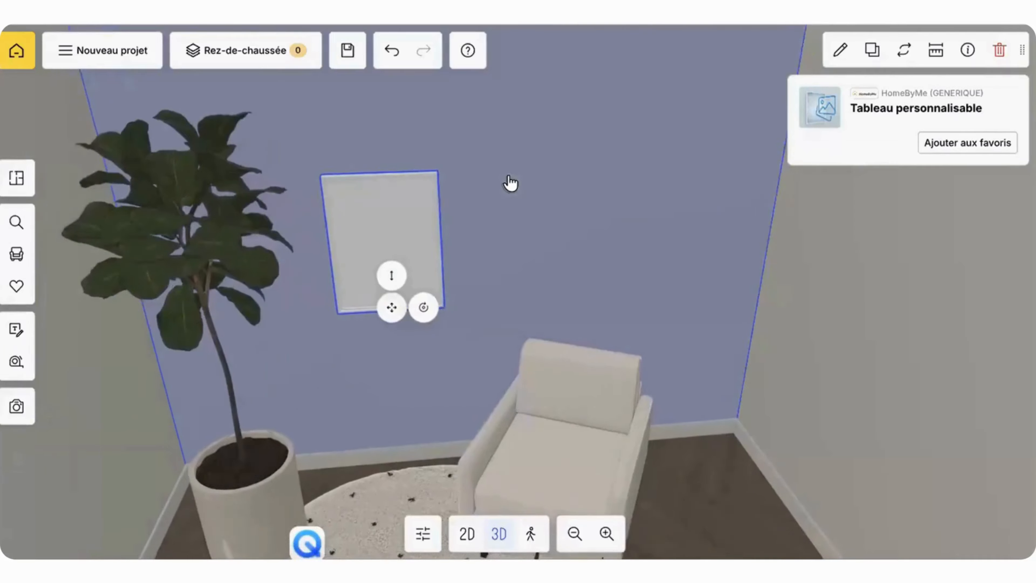
{"action": "left_click_drag", "start_coordinate": [393, 267], "coordinate": [384, 230]}
{"action": "scroll", "coordinate": [683, 143], "scroll_direction": "down", "scroll_amount": 5}
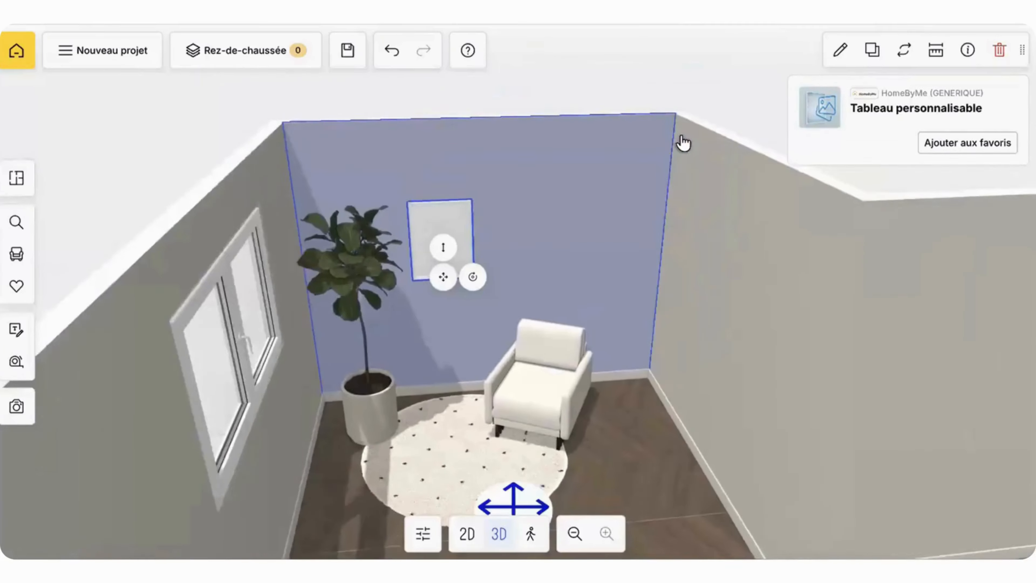
Step: Open the customizable picture's Image component with the uploaded images for editing
{"action": "left_click", "coordinate": [840, 50]}
{"action": "scroll", "coordinate": [834, 389], "scroll_direction": "down", "scroll_amount": 3}
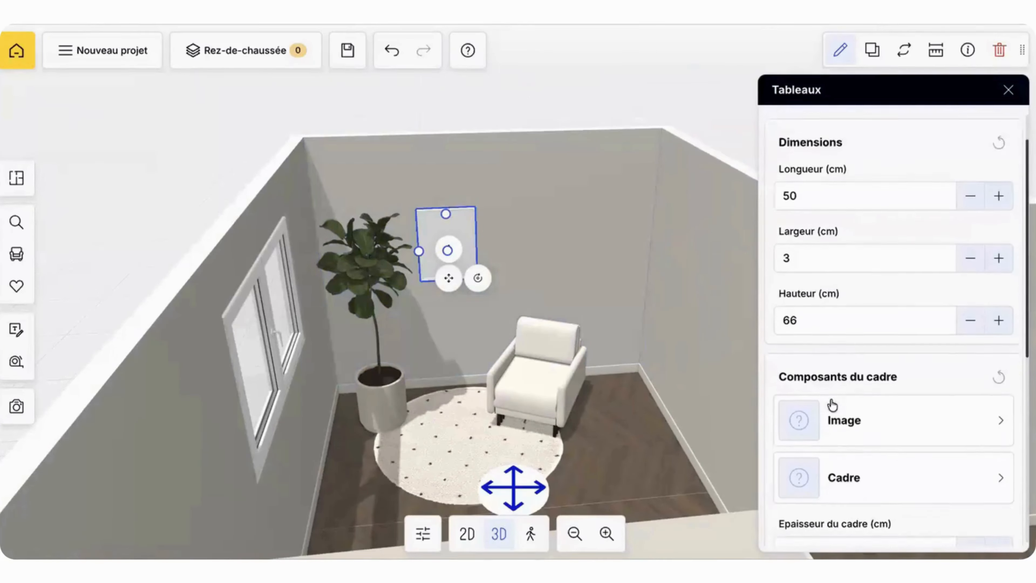
{"action": "left_click", "coordinate": [836, 398]}
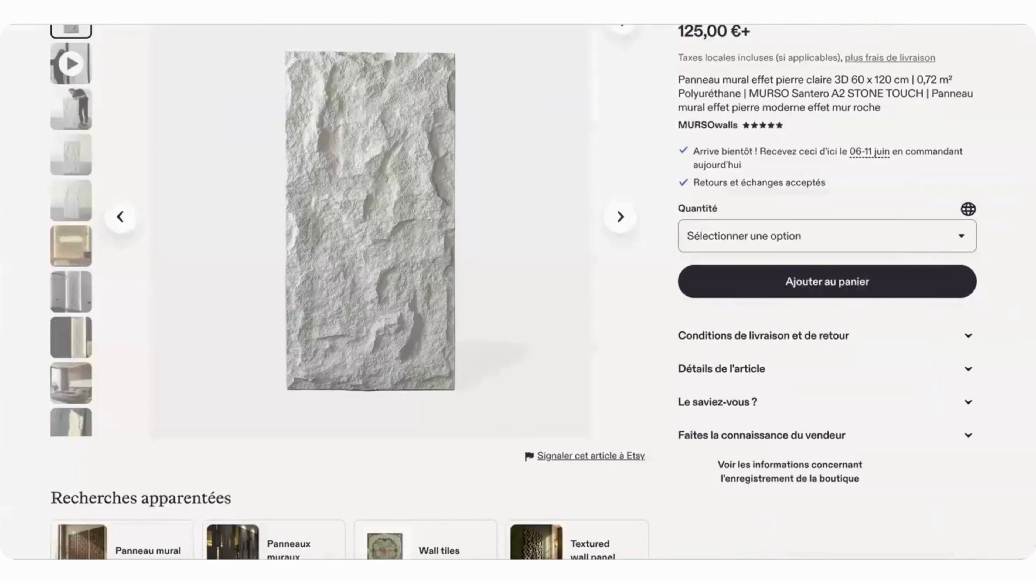
Step: Switch to the web browser and search Google for "desenio"
{"action": "key", "text": "super+l"}
{"action": "type", "text": "desenio"}
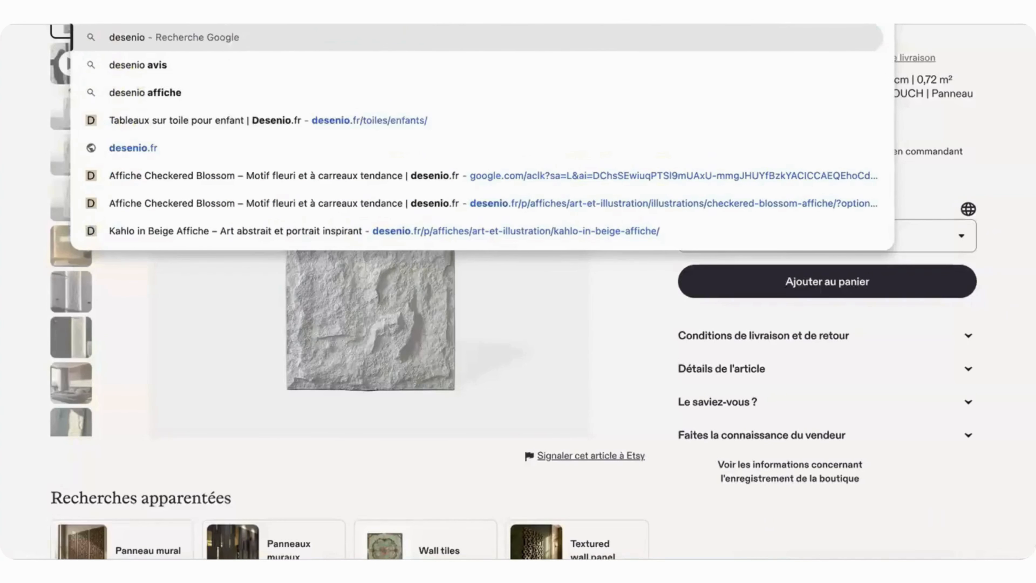
{"action": "key", "text": "Return"}
Step: Browse the sponsored artworks and open the Maisons du Monde product page for the 80x101 red and white lacquered-effect canvas
{"action": "scroll", "coordinate": [463, 222], "scroll_direction": "down", "scroll_amount": 3}
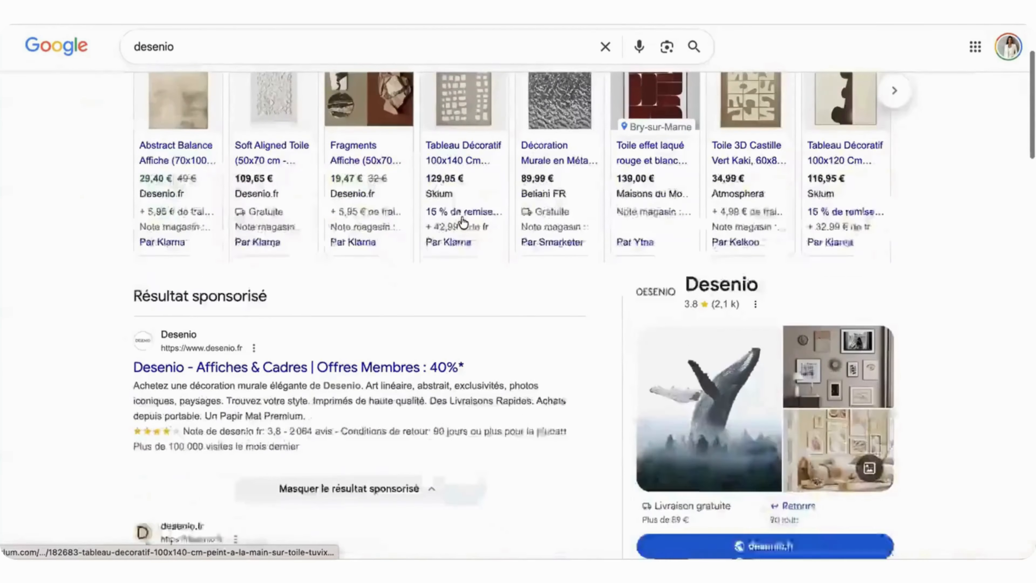
{"action": "scroll", "coordinate": [463, 223], "scroll_direction": "up", "scroll_amount": 3}
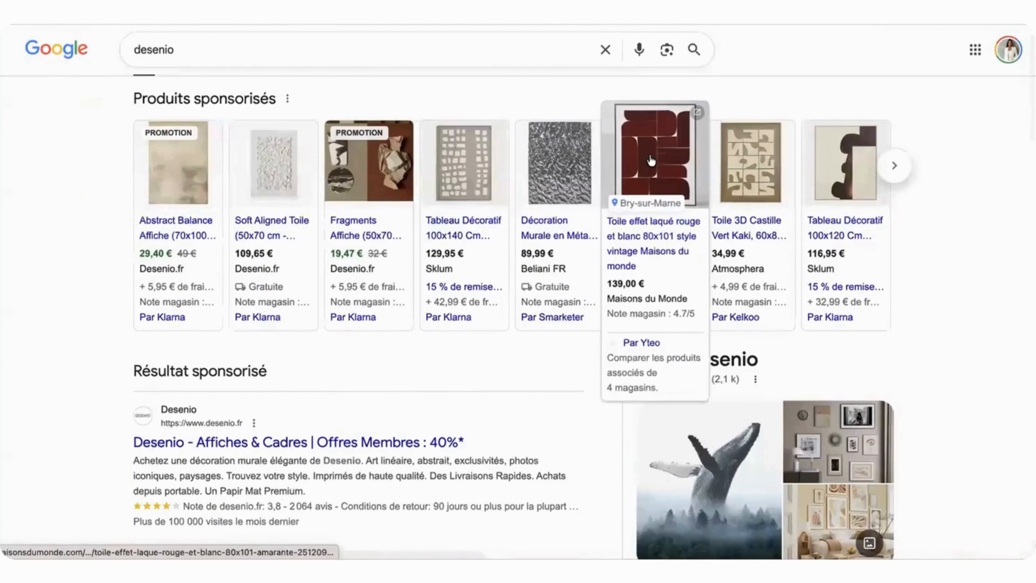
{"action": "scroll", "coordinate": [730, 168], "scroll_direction": "right", "scroll_amount": 3}
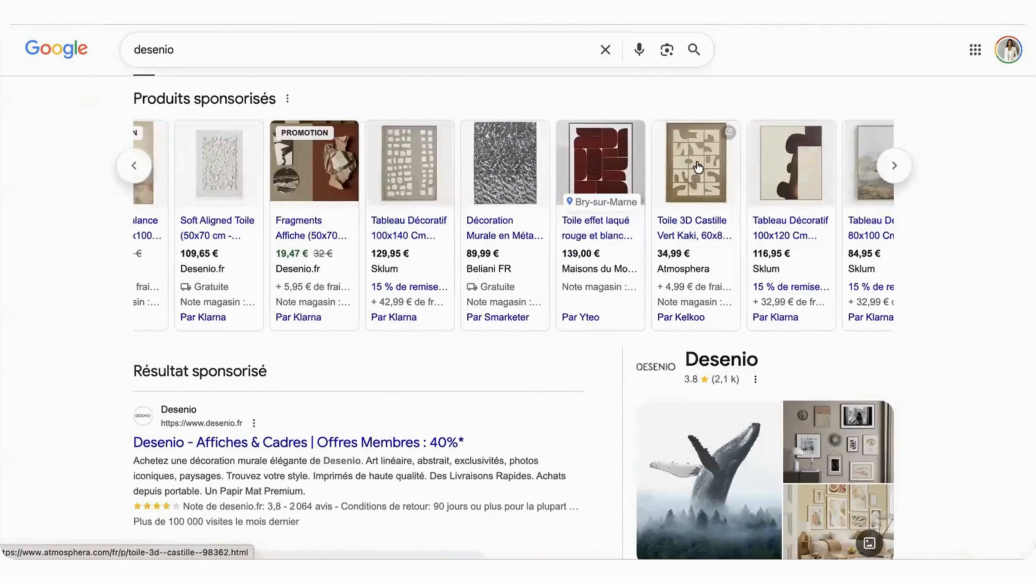
{"action": "scroll", "coordinate": [698, 166], "scroll_direction": "right", "scroll_amount": 1}
{"action": "left_click", "coordinate": [572, 159]}
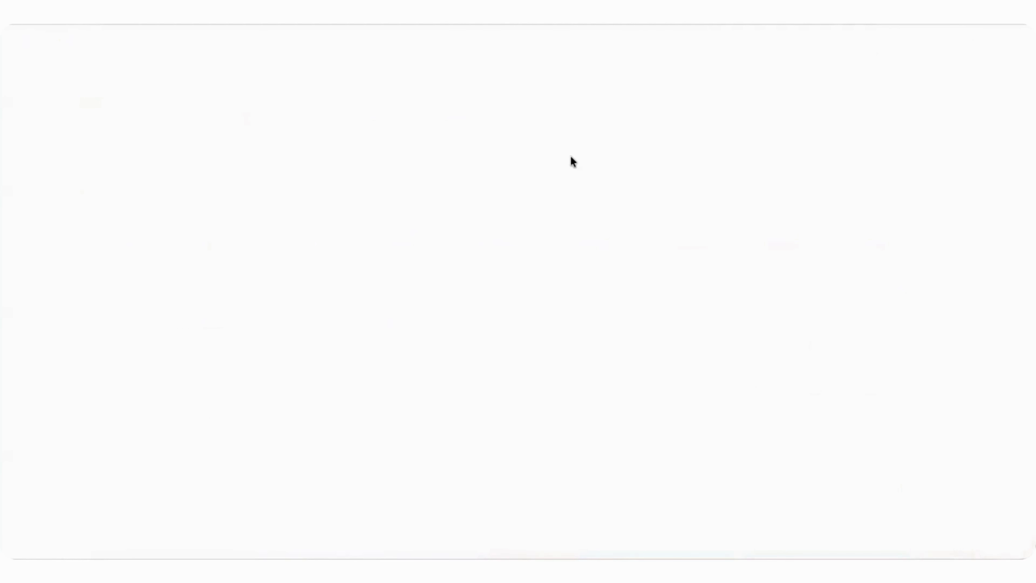
Step: Capture a screenshot of the framed red and white artwork in the product's first photo
{"action": "scroll", "coordinate": [559, 195], "scroll_direction": "down", "scroll_amount": 1}
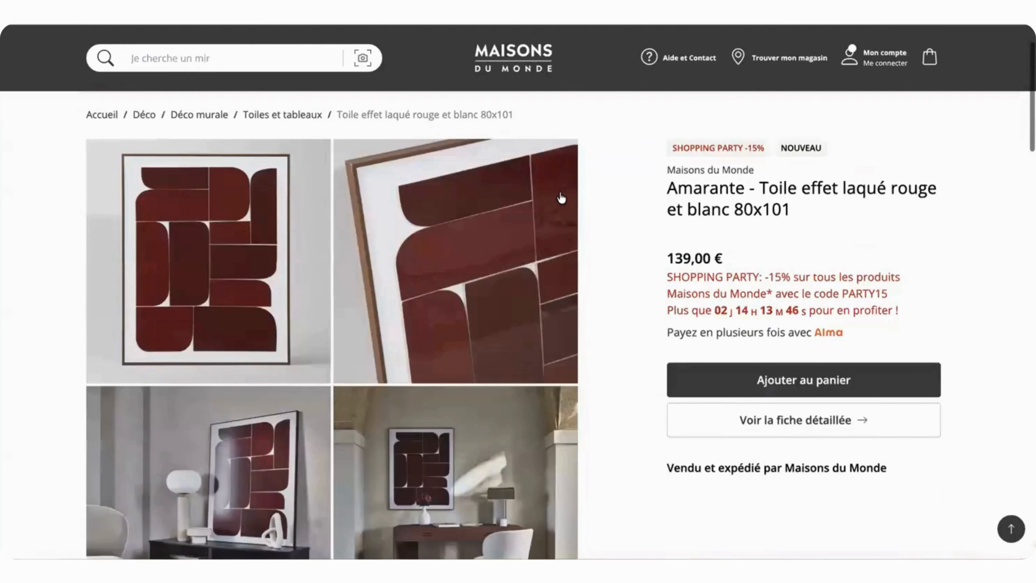
{"action": "scroll", "coordinate": [562, 197], "scroll_direction": "down", "scroll_amount": 10}
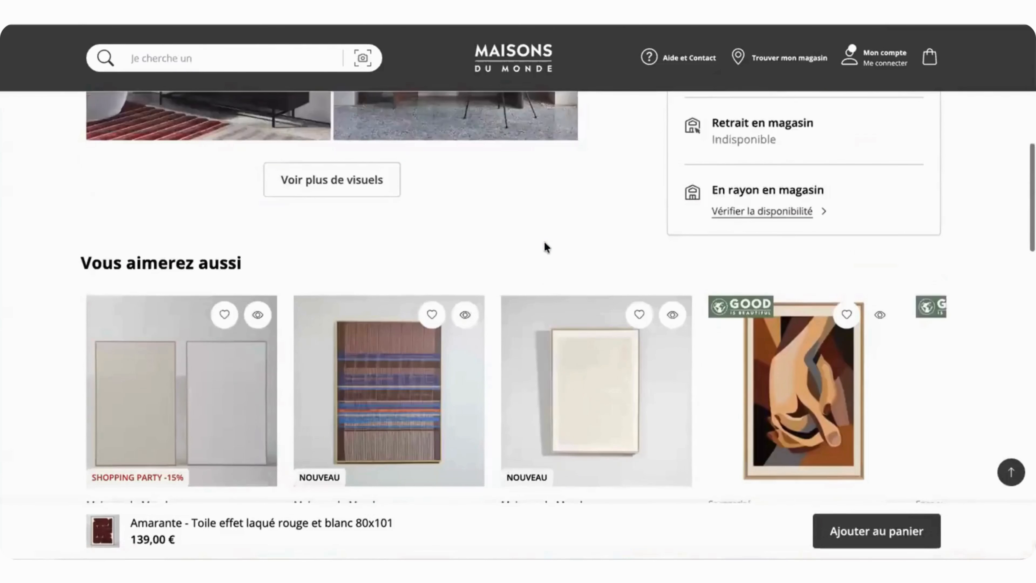
{"action": "scroll", "coordinate": [407, 251], "scroll_direction": "up", "scroll_amount": 7}
{"action": "scroll", "coordinate": [407, 251], "scroll_direction": "up", "scroll_amount": 5}
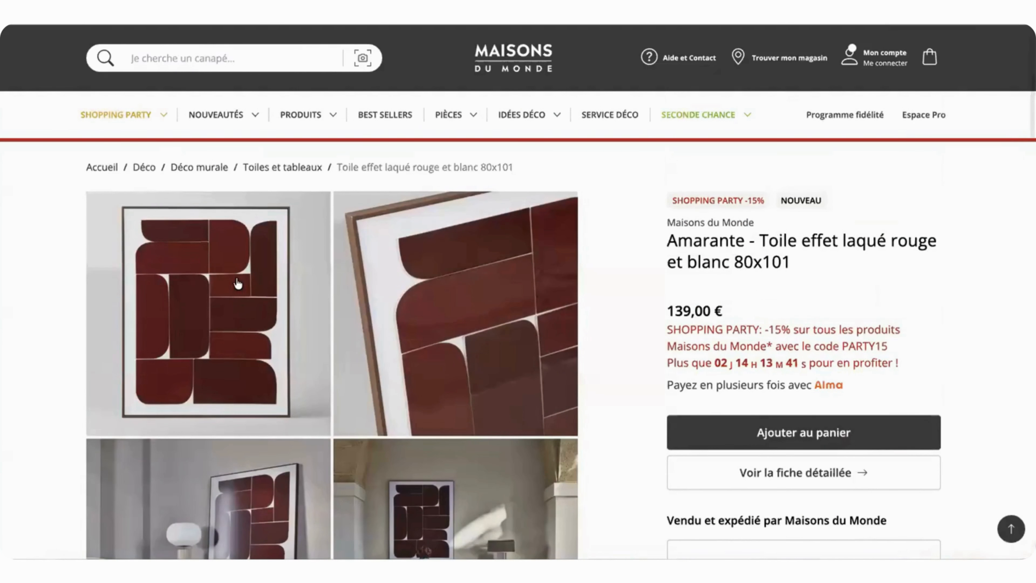
{"action": "right_click", "coordinate": [237, 279]}
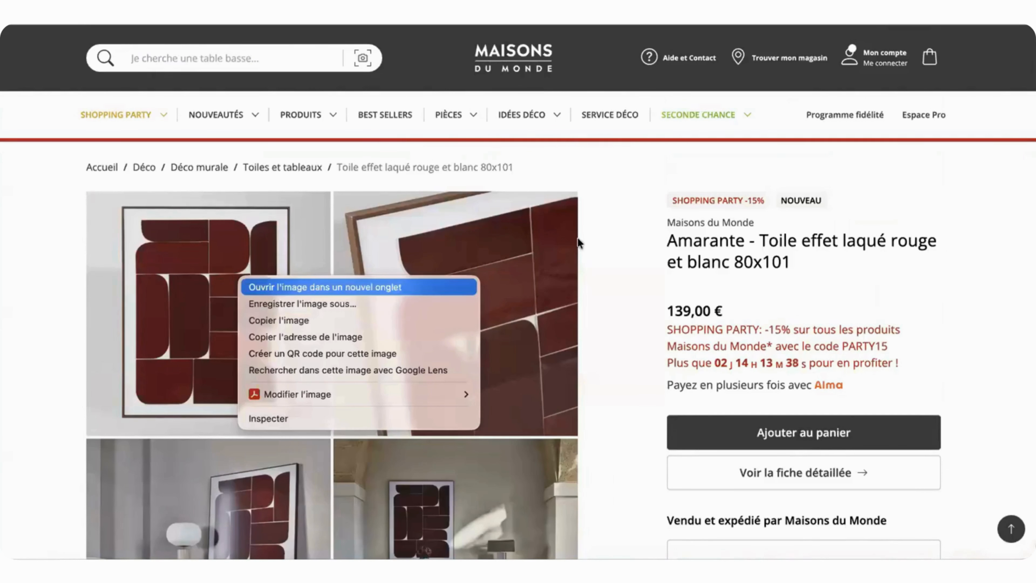
{"action": "left_click", "coordinate": [605, 226]}
{"action": "scroll", "coordinate": [233, 295], "scroll_direction": "down", "scroll_amount": 1}
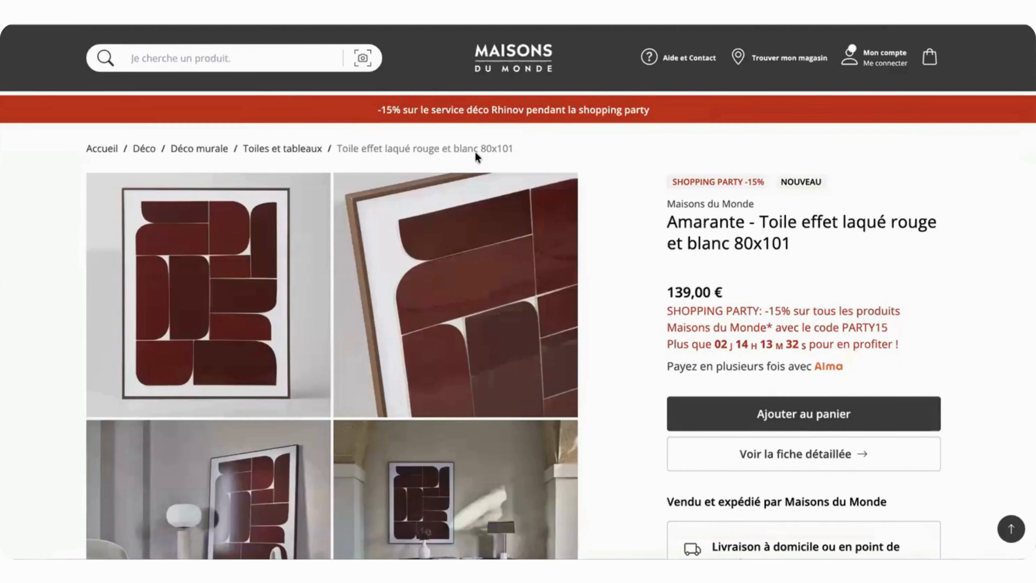
{"action": "key", "text": "super+shift+4"}
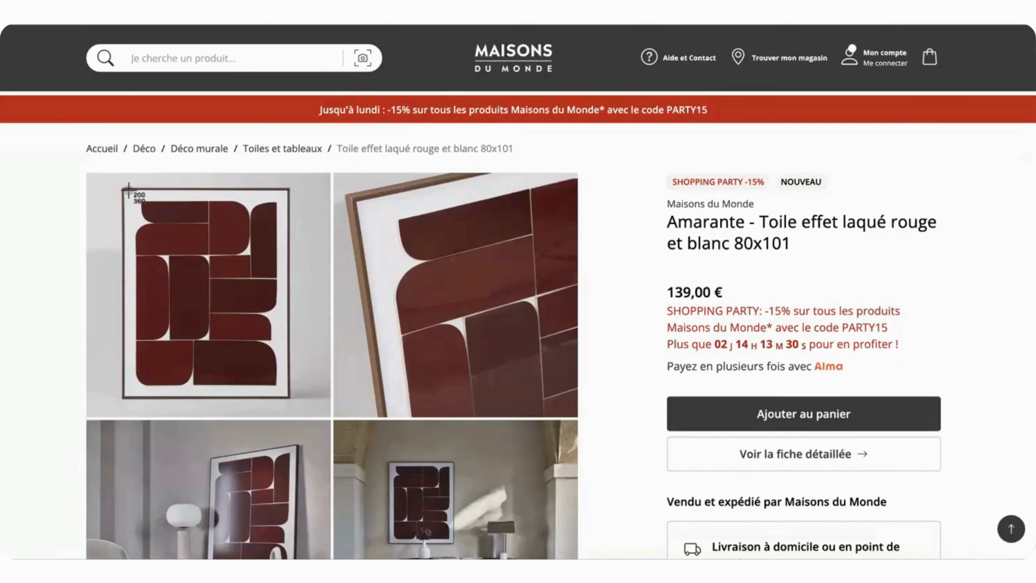
{"action": "left_click_drag", "start_coordinate": [124, 189], "coordinate": [284, 396]}
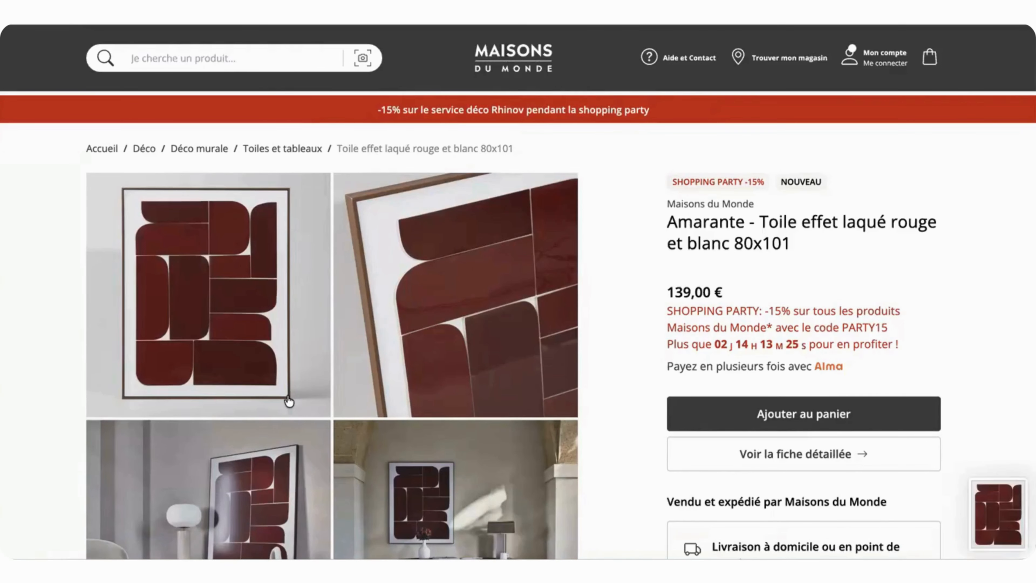
Step: Return to HomeByMe and upload the artwork screenshot from the Bureau folder to the picture's image library
{"action": "key", "text": "ctrl+Tab"}
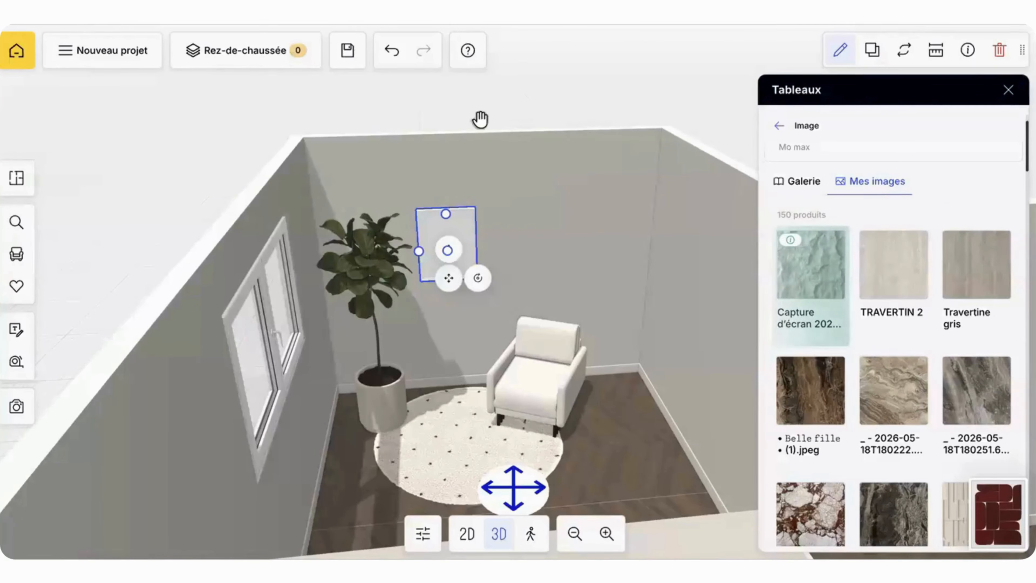
{"action": "scroll", "coordinate": [857, 277], "scroll_direction": "up", "scroll_amount": 3}
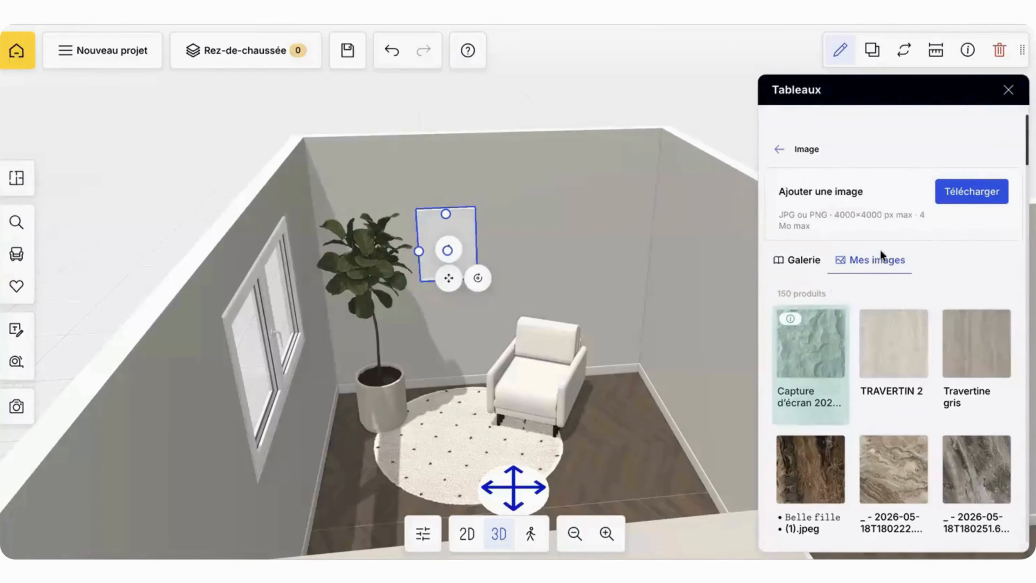
{"action": "left_click", "coordinate": [951, 168]}
{"action": "left_click", "coordinate": [397, 235]}
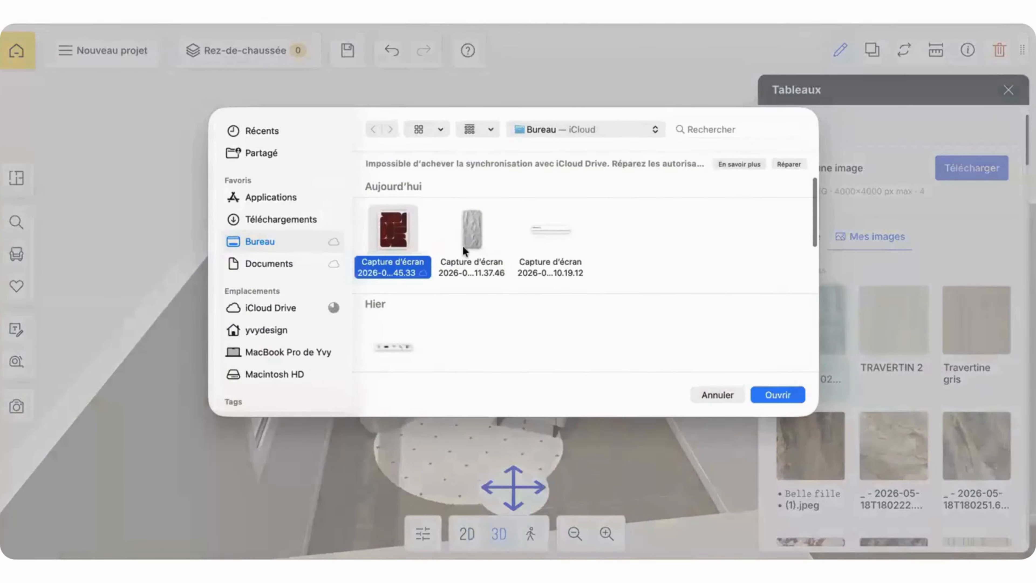
{"action": "left_click", "coordinate": [778, 395]}
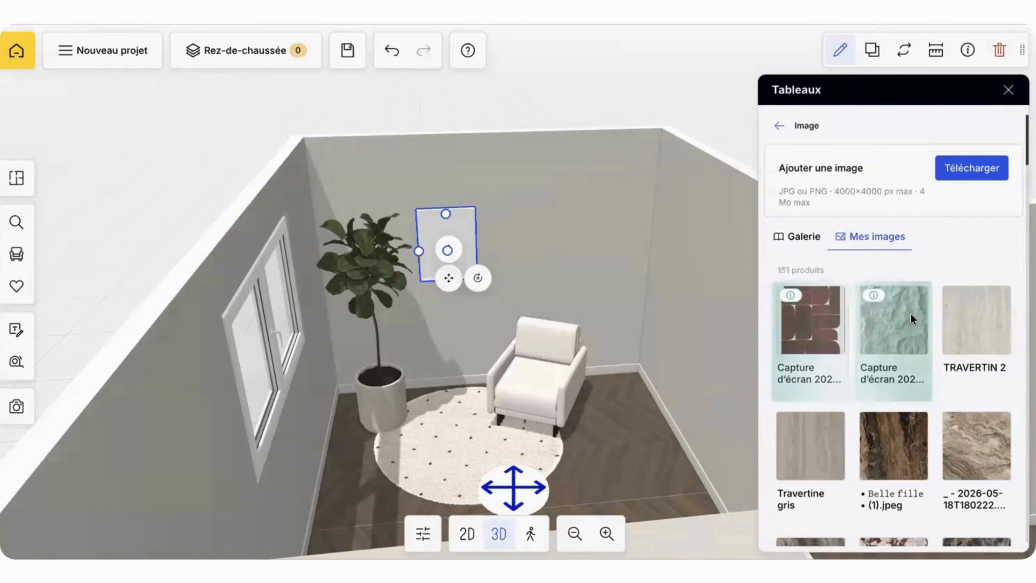
Step: Apply the uploaded painted portrait of the dark-haired woman to the customizable picture
{"action": "scroll", "coordinate": [907, 337], "scroll_direction": "down", "scroll_amount": 10}
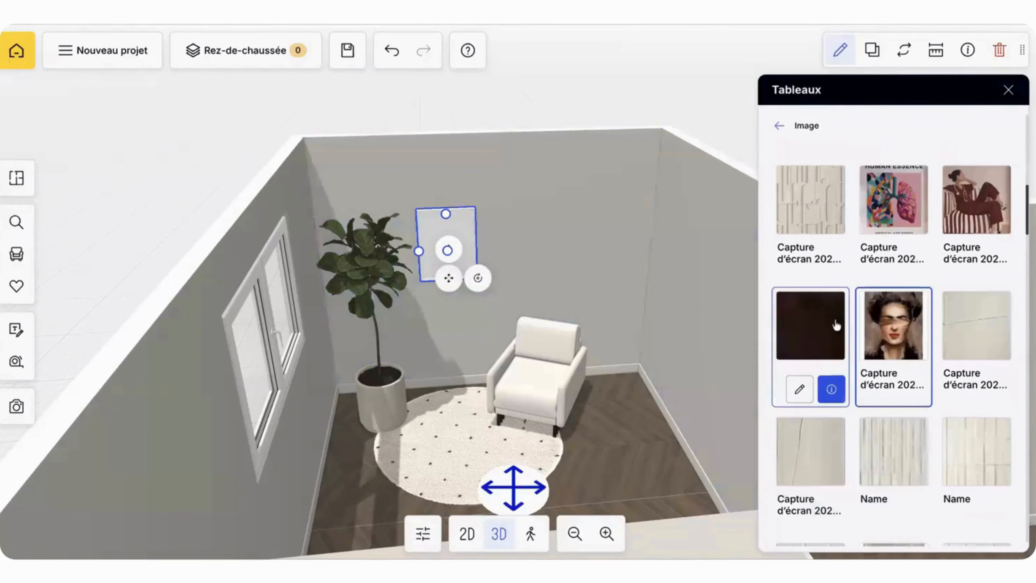
{"action": "left_click", "coordinate": [874, 338]}
{"action": "scroll", "coordinate": [604, 232], "scroll_direction": "up", "scroll_amount": 5}
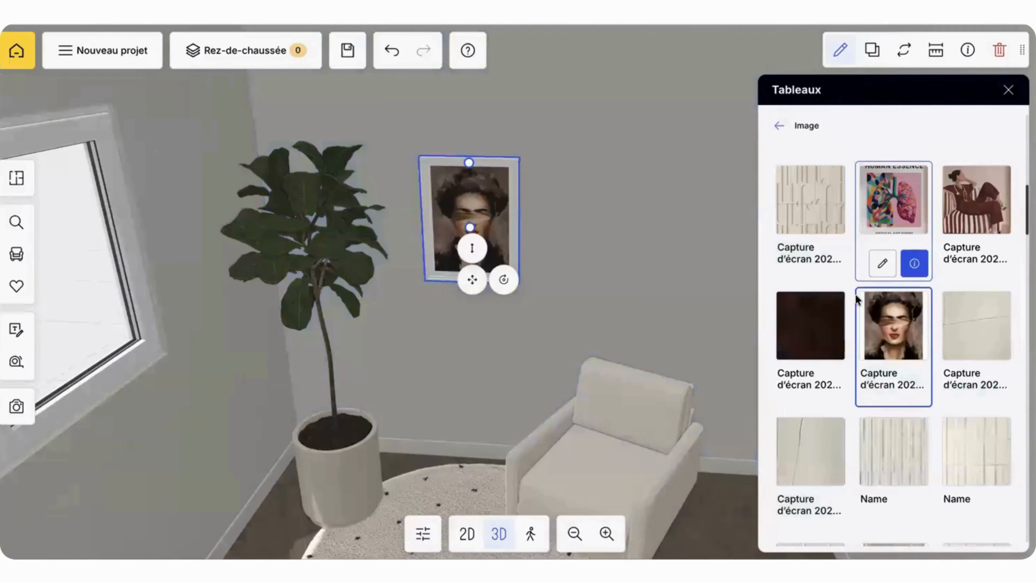
Step: Set the customizable picture's length to 100 cm and height to 160 cm
{"action": "left_click", "coordinate": [840, 51]}
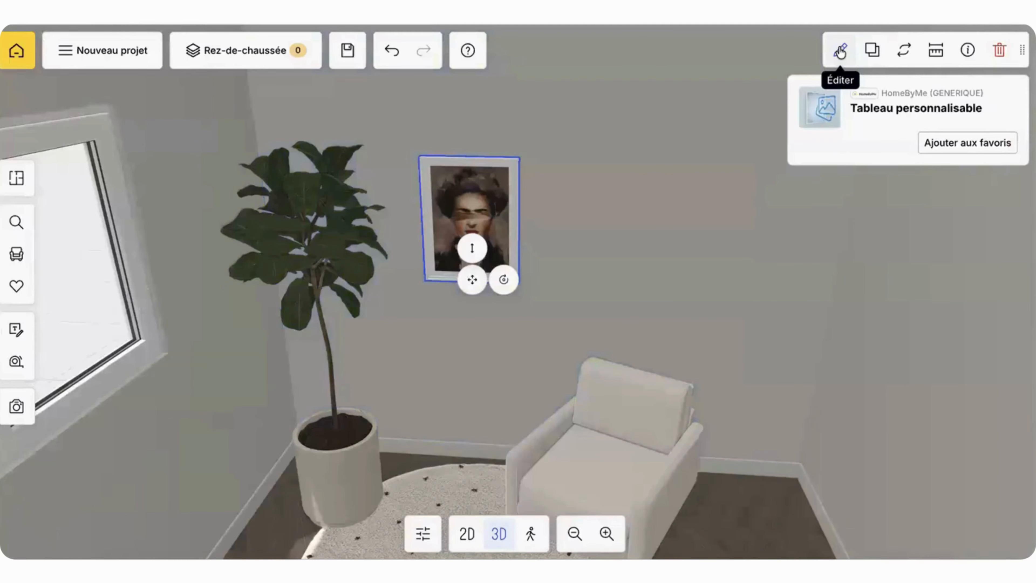
{"action": "left_click", "coordinate": [841, 51]}
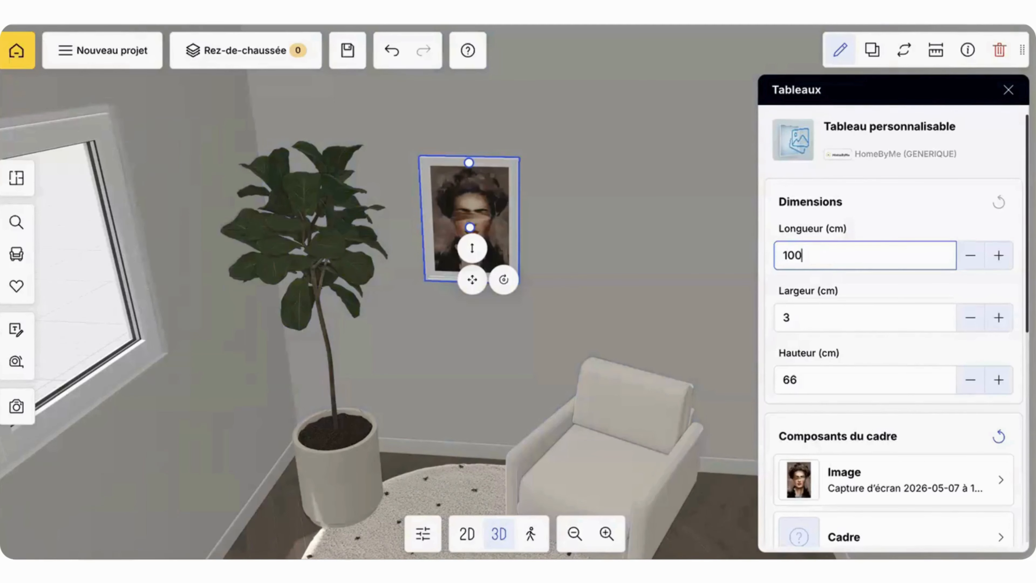
{"action": "left_click", "coordinate": [811, 381]}
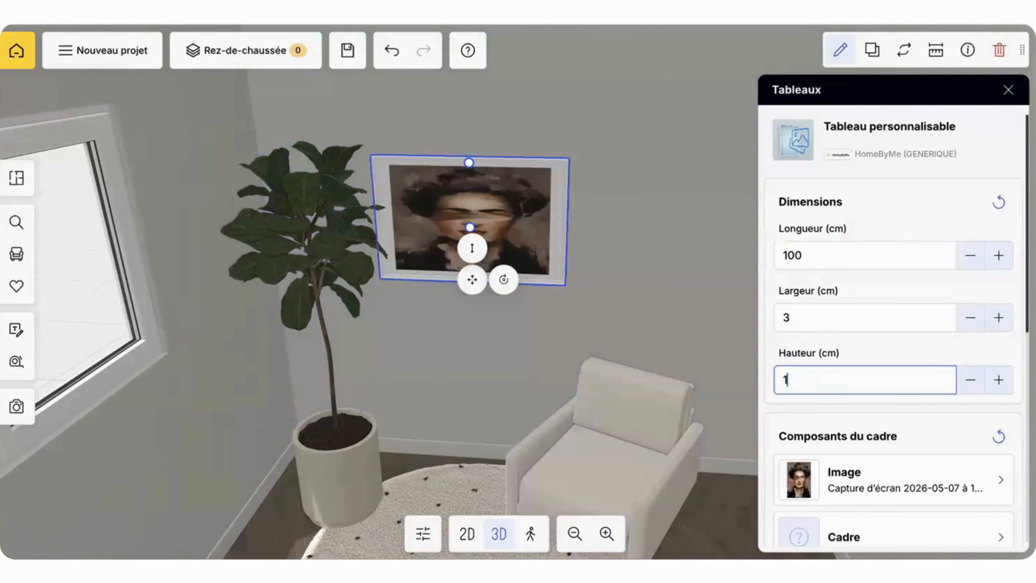
{"action": "key", "text": "Return"}
Step: Lower the portrait on the wall between the plant and armchair, and set its height to 140 cm
{"action": "scroll", "coordinate": [706, 350], "scroll_direction": "down", "scroll_amount": 5}
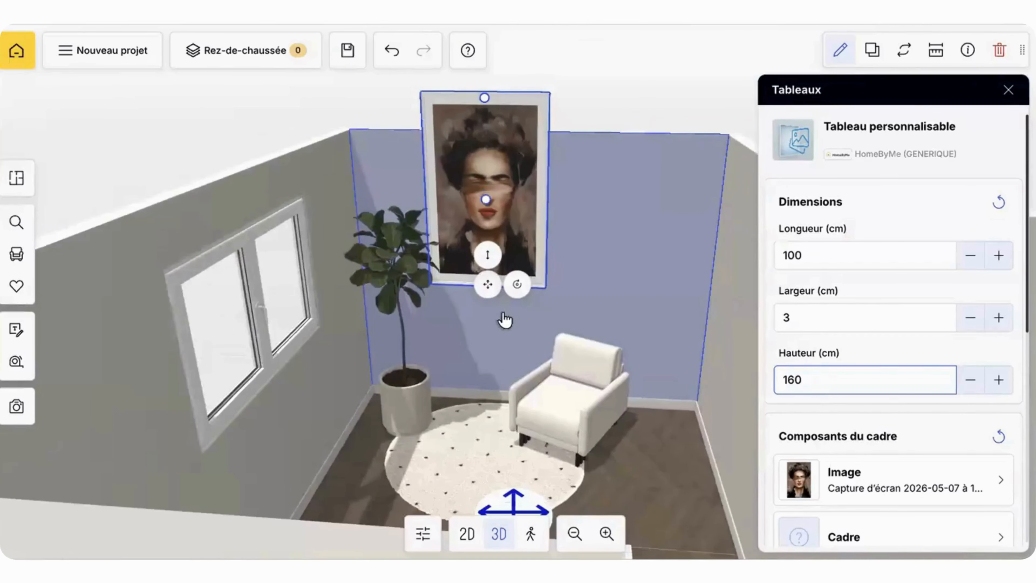
{"action": "left_click_drag", "start_coordinate": [487, 287], "coordinate": [496, 354]}
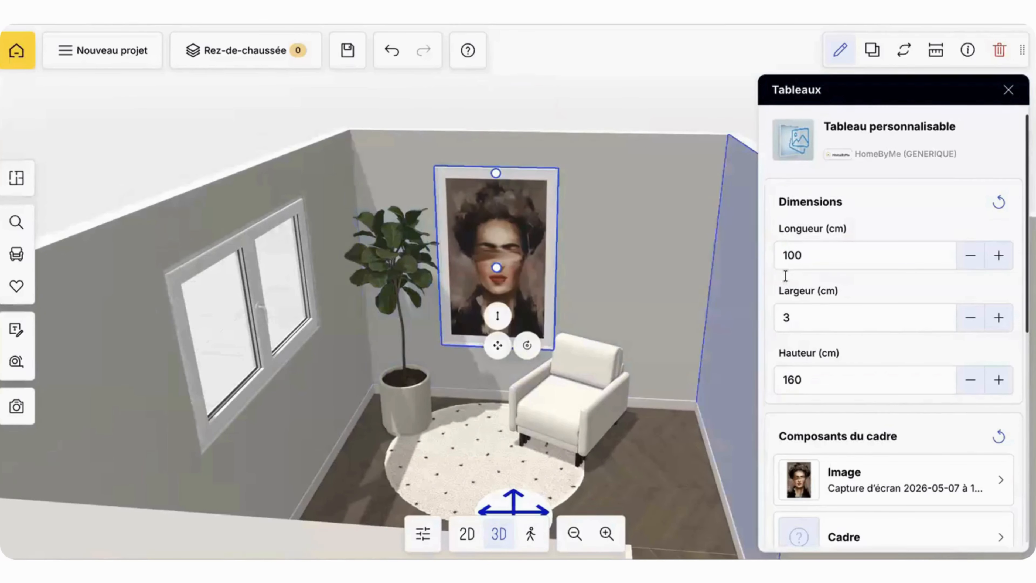
{"action": "left_click", "coordinate": [802, 376]}
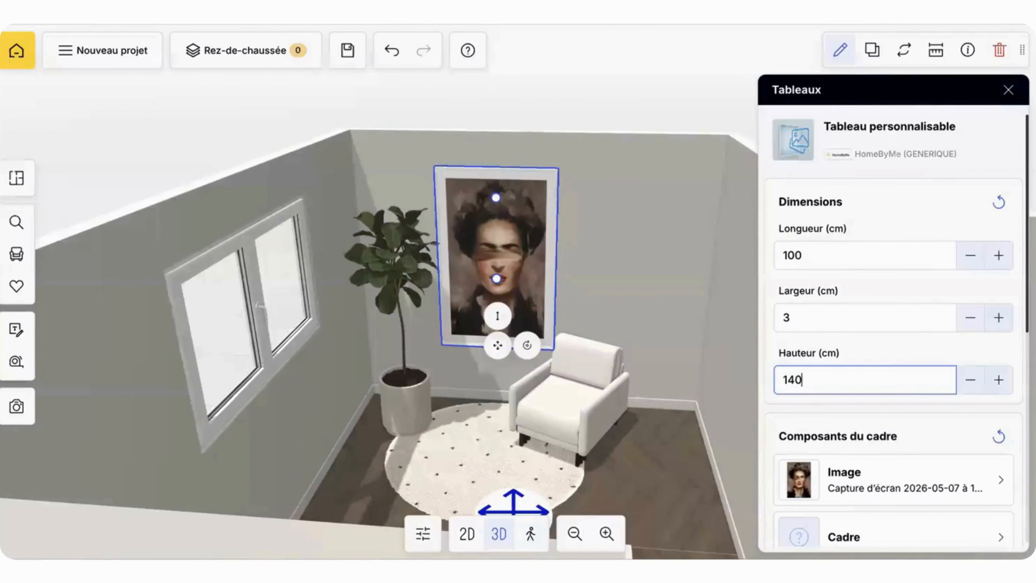
{"action": "type", "text": "140"}
{"action": "key", "text": "Return"}
{"action": "left_click", "coordinate": [648, 220]}
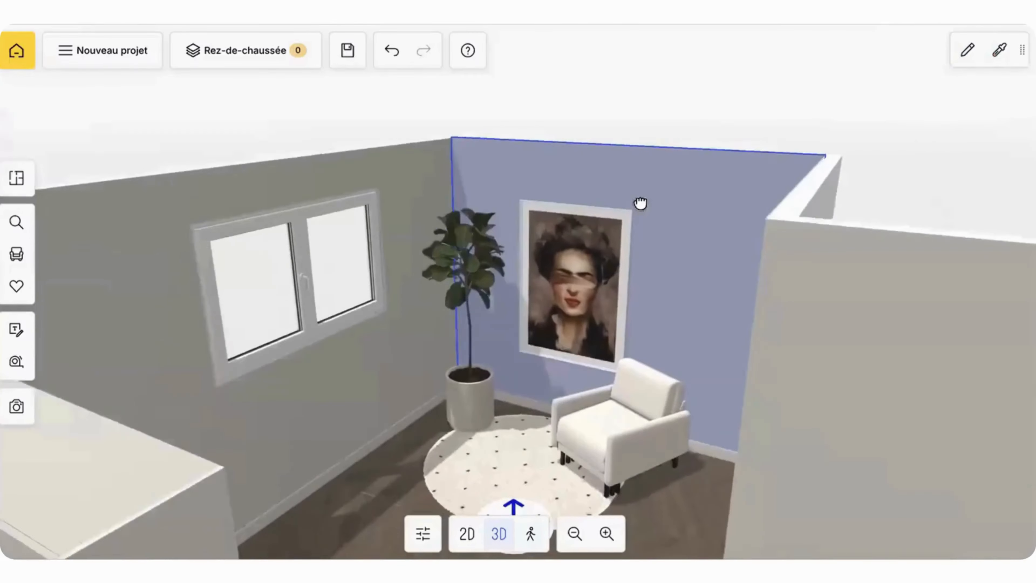
{"action": "left_click_drag", "start_coordinate": [641, 203], "coordinate": [526, 196]}
{"action": "scroll", "coordinate": [756, 106], "scroll_direction": "down", "scroll_amount": 3}
{"action": "left_click_drag", "start_coordinate": [514, 335], "coordinate": [342, 322]}
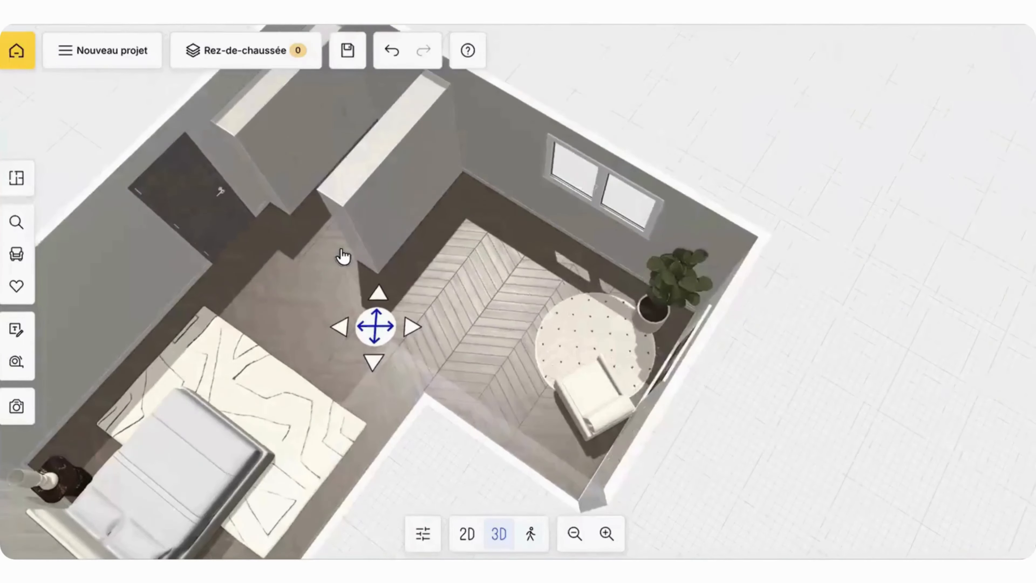
{"action": "mouse_move", "coordinate": [342, 255]}
{"action": "left_mouse_down"}
{"action": "mouse_move", "coordinate": [416, 207]}
{"action": "mouse_move", "coordinate": [472, 206]}
{"action": "mouse_move", "coordinate": [512, 354]}
{"action": "mouse_move", "coordinate": [510, 373]}
{"action": "mouse_move", "coordinate": [459, 381]}
{"action": "left_mouse_up"}
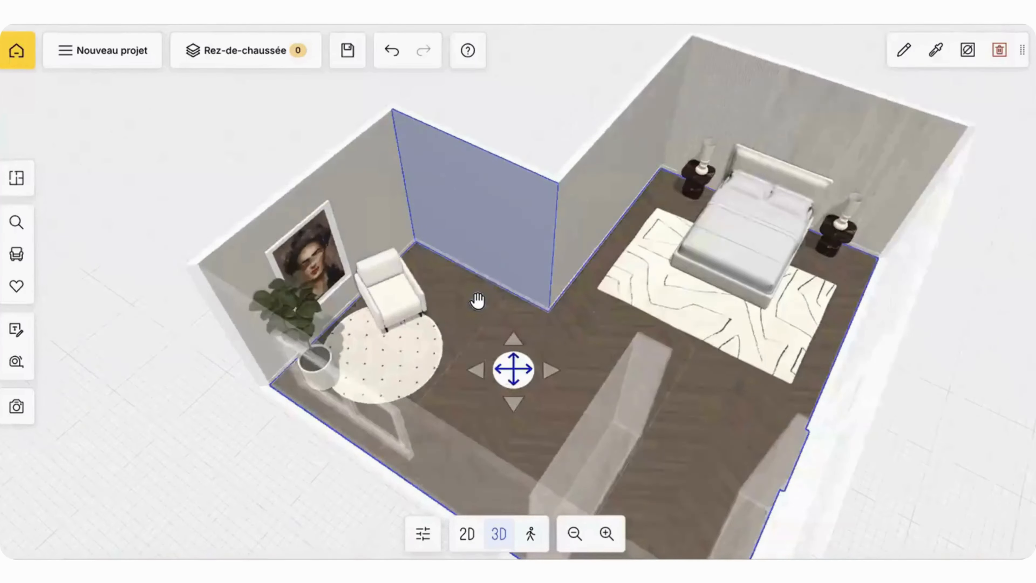
{"action": "left_click_drag", "start_coordinate": [478, 301], "coordinate": [32, 211]}
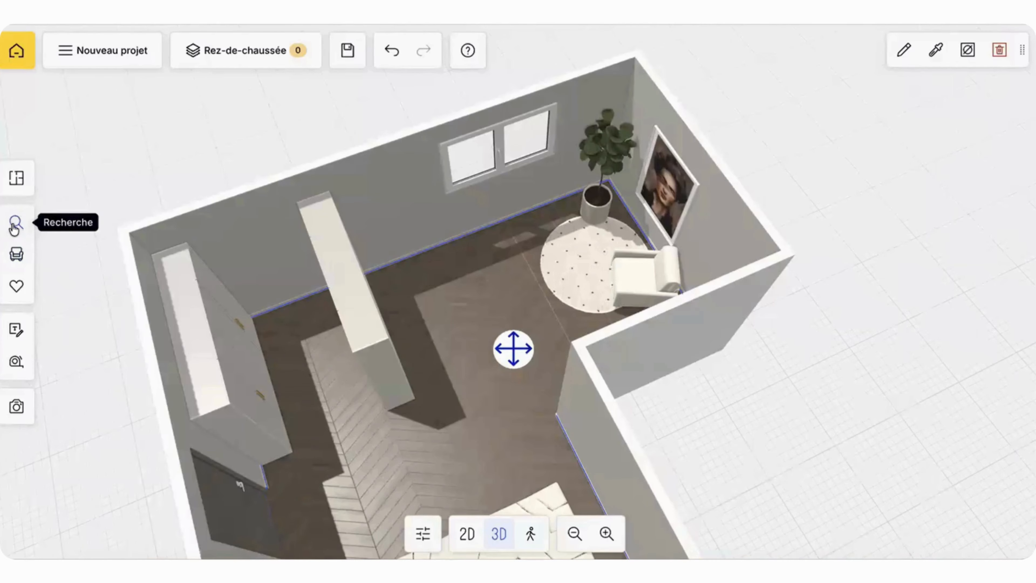
Step: Browse the pendant lamps in the catalogue's decoration lighting category
{"action": "left_click", "coordinate": [16, 254]}
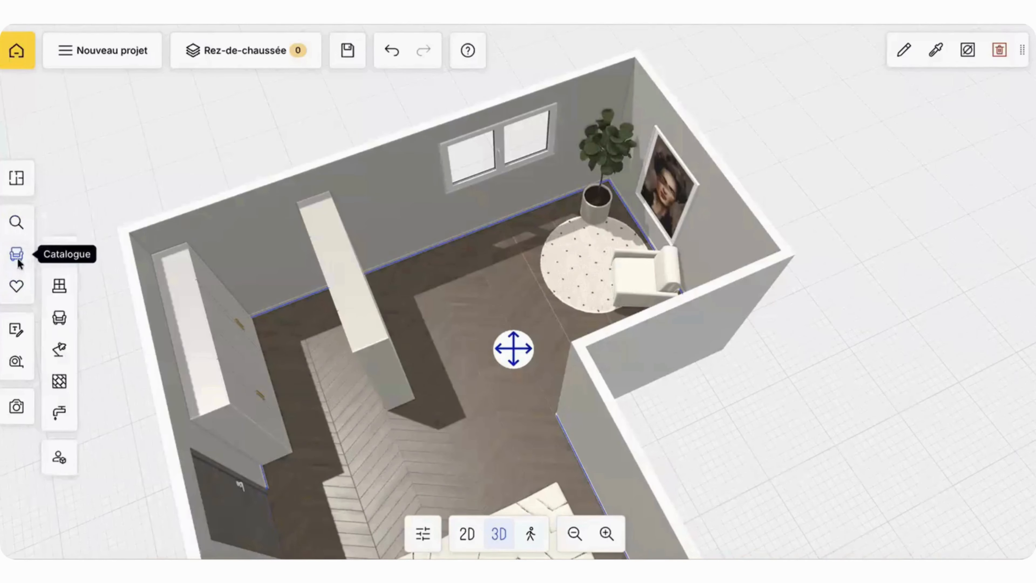
{"action": "left_click", "coordinate": [61, 355]}
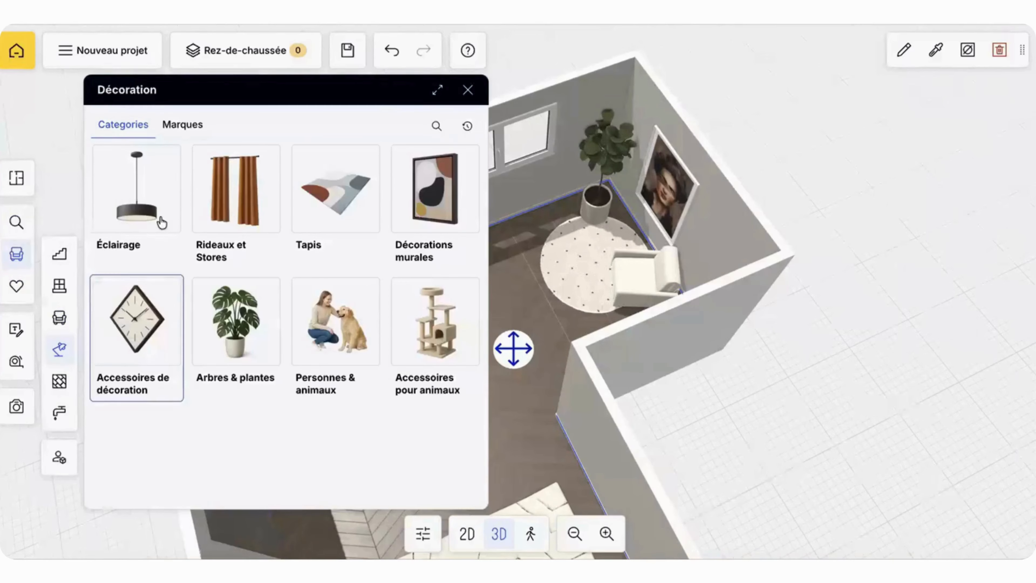
{"action": "left_click", "coordinate": [112, 214]}
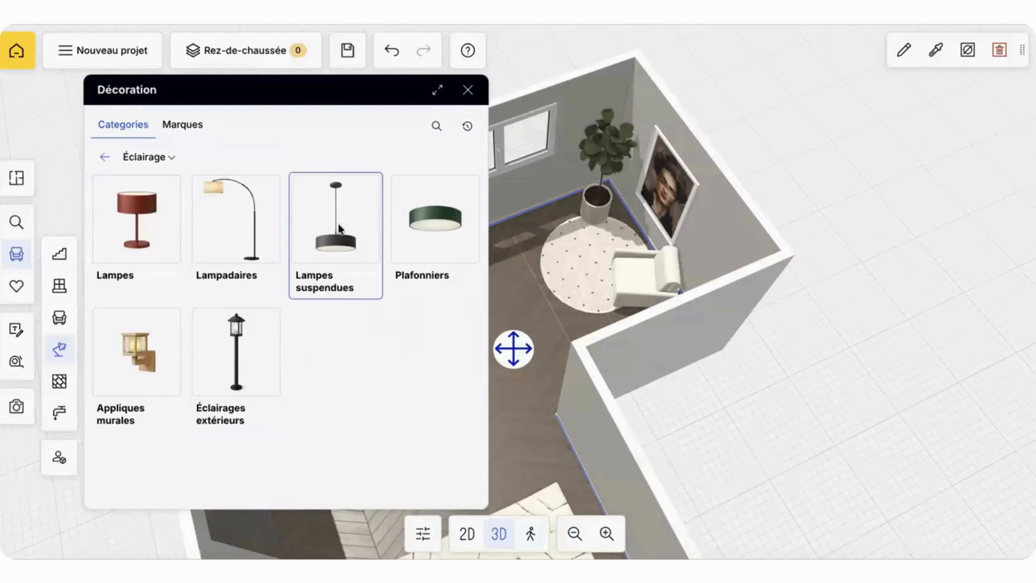
{"action": "left_click", "coordinate": [338, 229]}
{"action": "scroll", "coordinate": [380, 326], "scroll_direction": "down", "scroll_amount": 8}
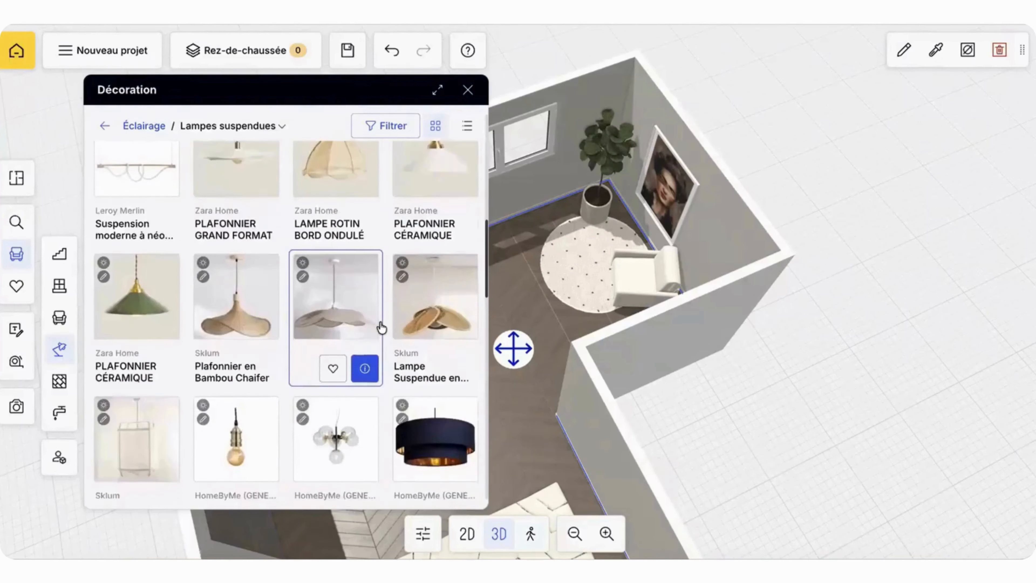
{"action": "scroll", "coordinate": [381, 327], "scroll_direction": "down", "scroll_amount": 15}
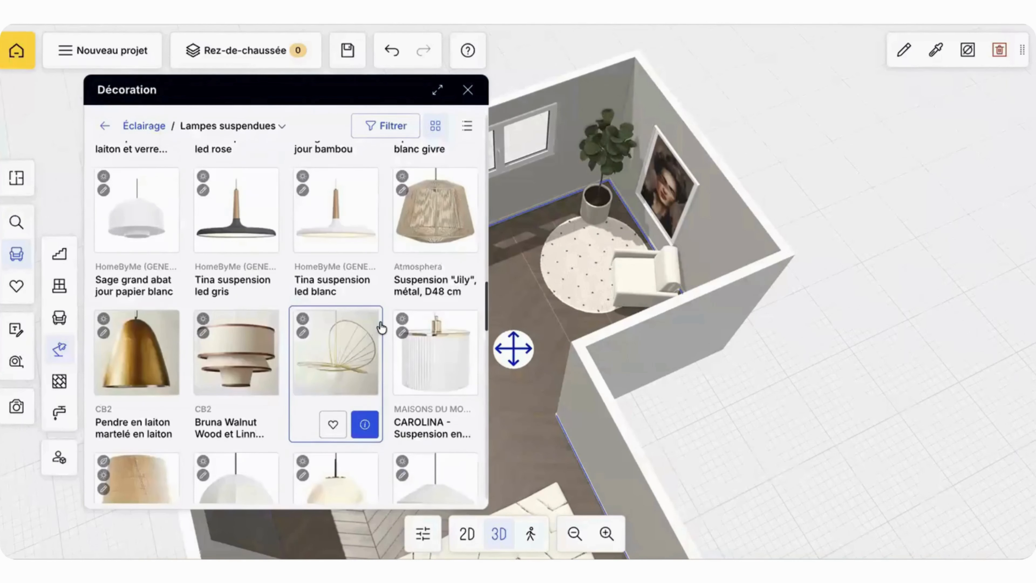
{"action": "scroll", "coordinate": [382, 327], "scroll_direction": "down", "scroll_amount": 3}
{"action": "scroll", "coordinate": [382, 327], "scroll_direction": "up", "scroll_amount": 20}
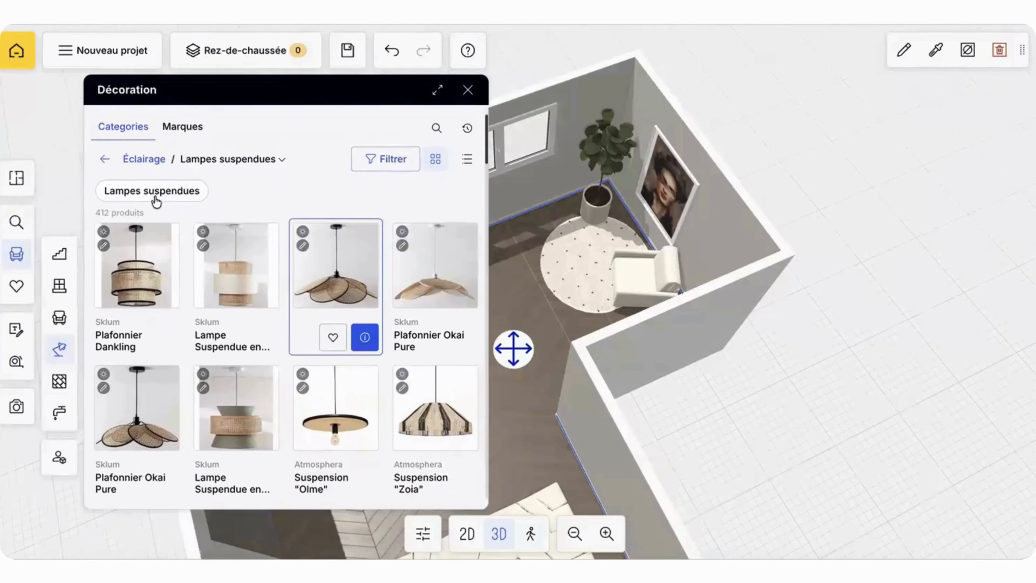
{"action": "left_click", "coordinate": [106, 158]}
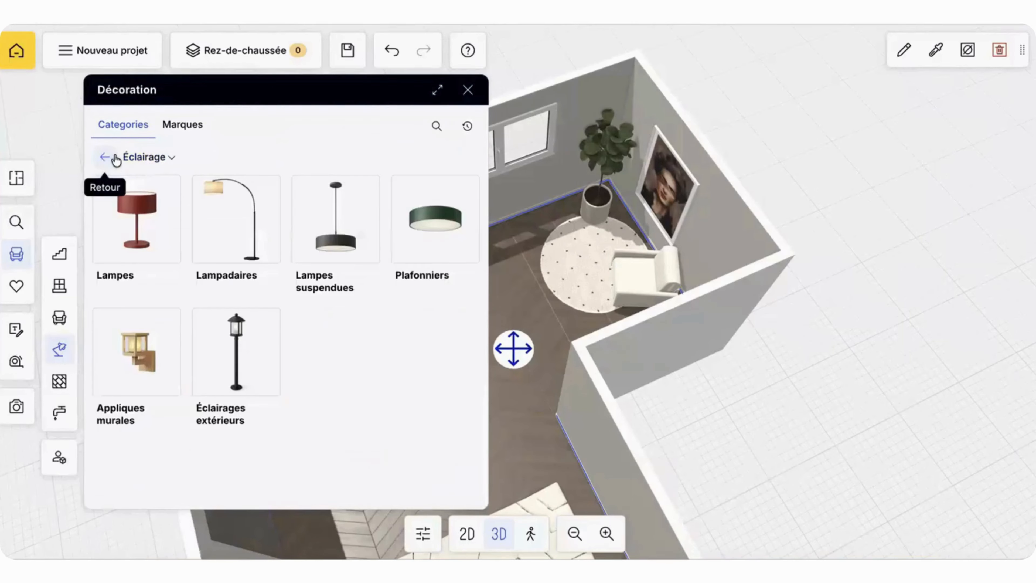
Step: Search the community objects for "suspension" and place the white ribbed round pendant over the dotted rug
{"action": "left_click", "coordinate": [59, 457]}
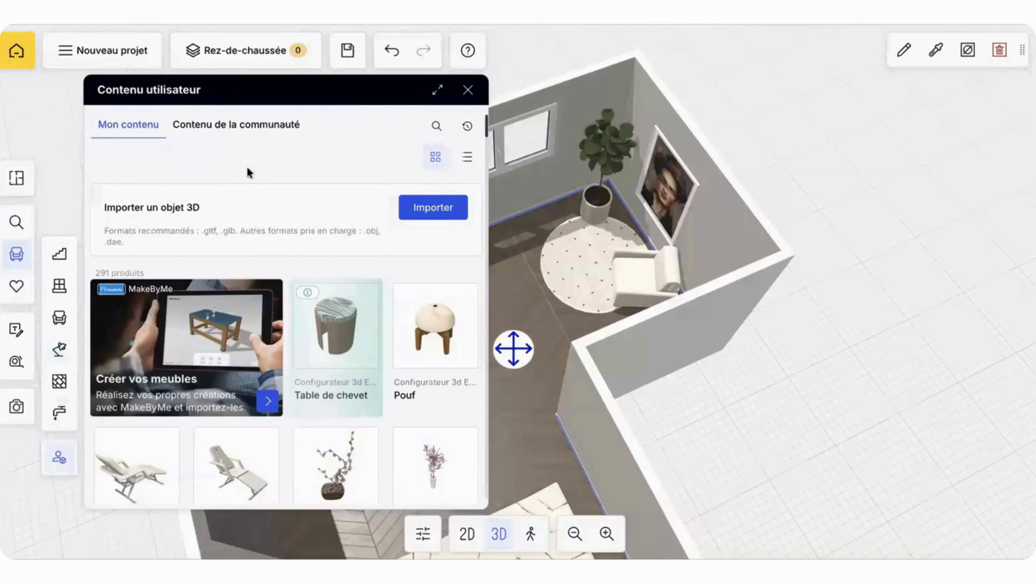
{"action": "left_click", "coordinate": [279, 126]}
{"action": "left_click", "coordinate": [437, 127]}
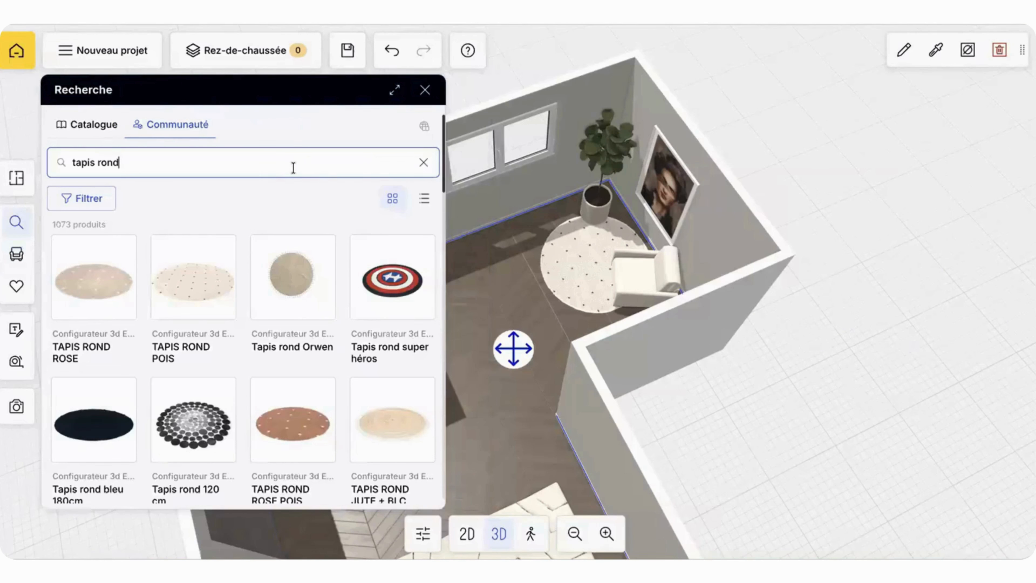
{"action": "type", "text": "suspension"}
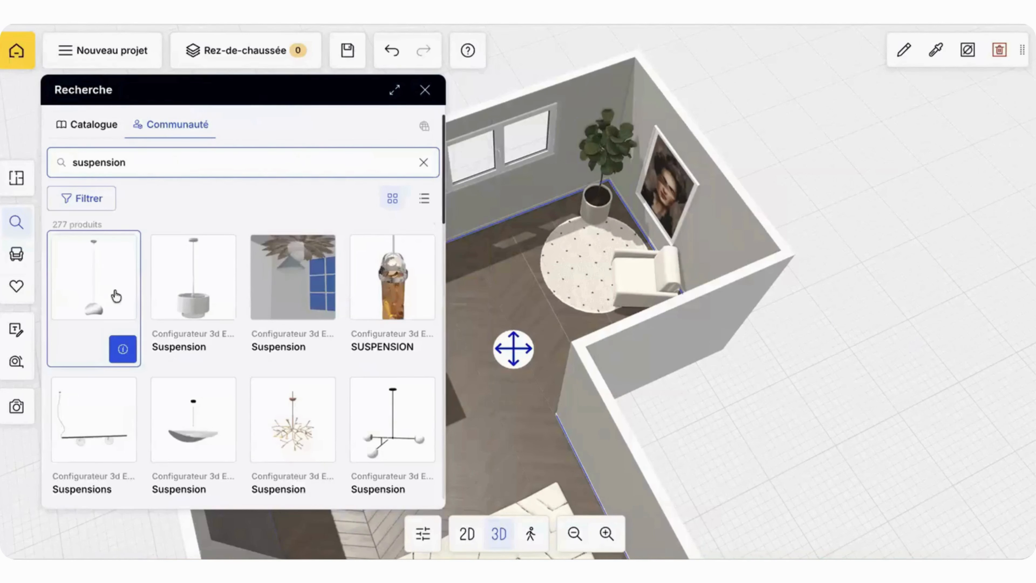
{"action": "scroll", "coordinate": [115, 294], "scroll_direction": "down", "scroll_amount": 1}
{"action": "scroll", "coordinate": [116, 293], "scroll_direction": "down", "scroll_amount": 10}
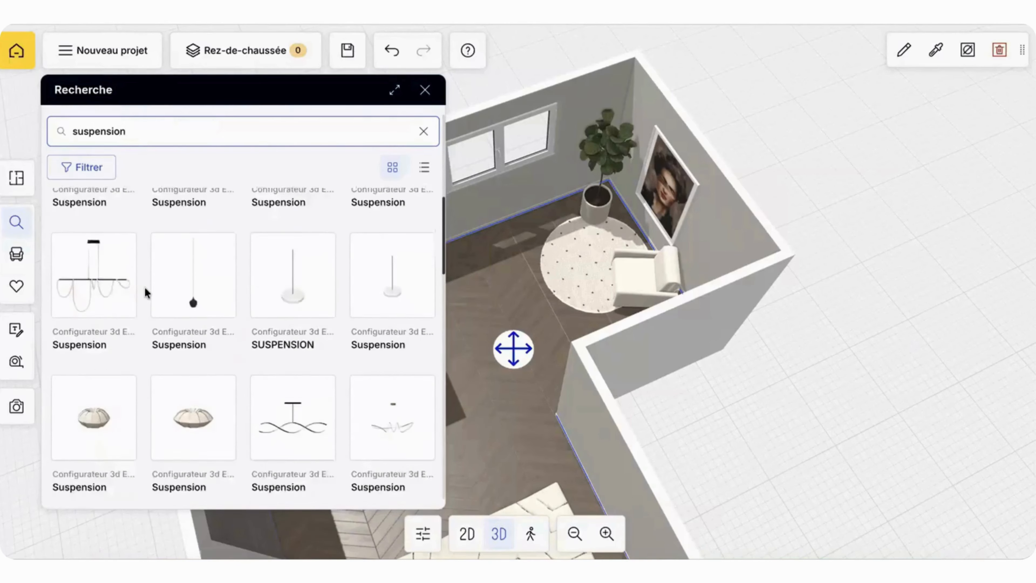
{"action": "left_click_drag", "start_coordinate": [182, 273], "coordinate": [595, 261]}
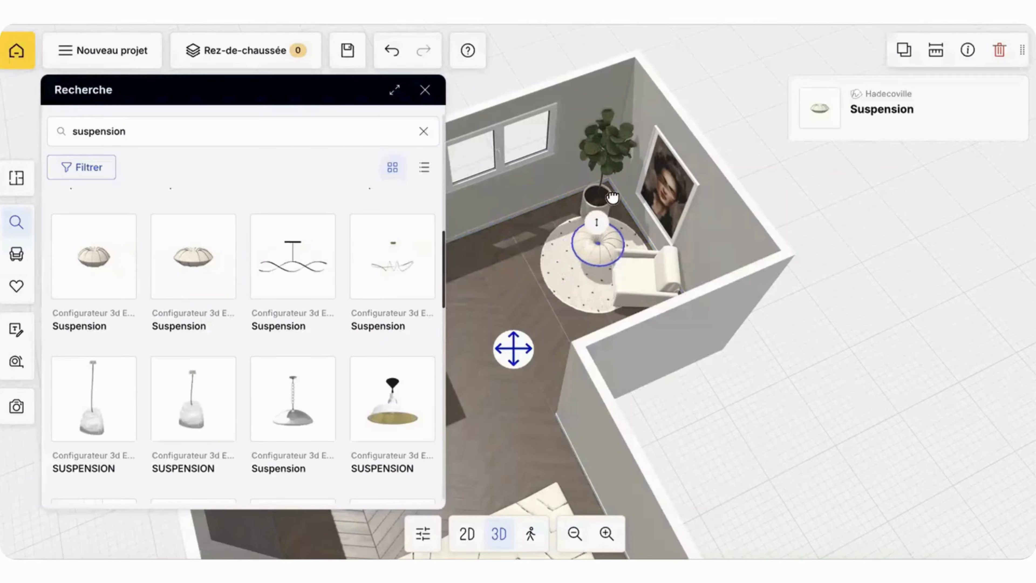
Step: Raise the pendant lamp above the rug so it hangs at the height of the portrait
{"action": "left_click", "coordinate": [425, 90]}
{"action": "left_click_drag", "start_coordinate": [518, 108], "coordinate": [453, 43]}
{"action": "left_click", "coordinate": [485, 278]}
{"action": "left_click_drag", "start_coordinate": [482, 254], "coordinate": [483, 218]}
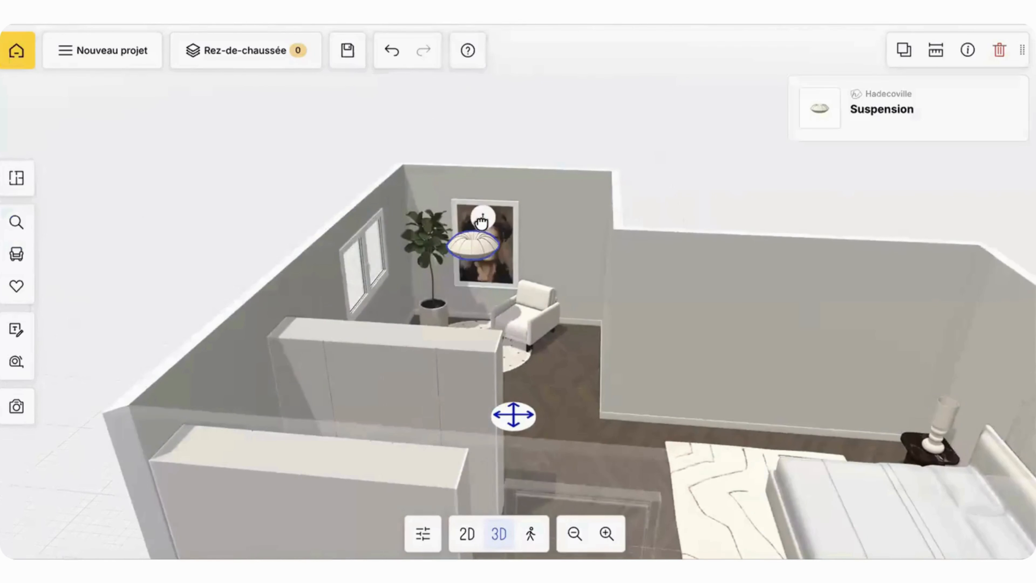
{"action": "left_click", "coordinate": [569, 132]}
{"action": "left_click_drag", "start_coordinate": [569, 132], "coordinate": [177, 236]}
Step: Search the community objects for "forme"
{"action": "left_click", "coordinate": [17, 223]}
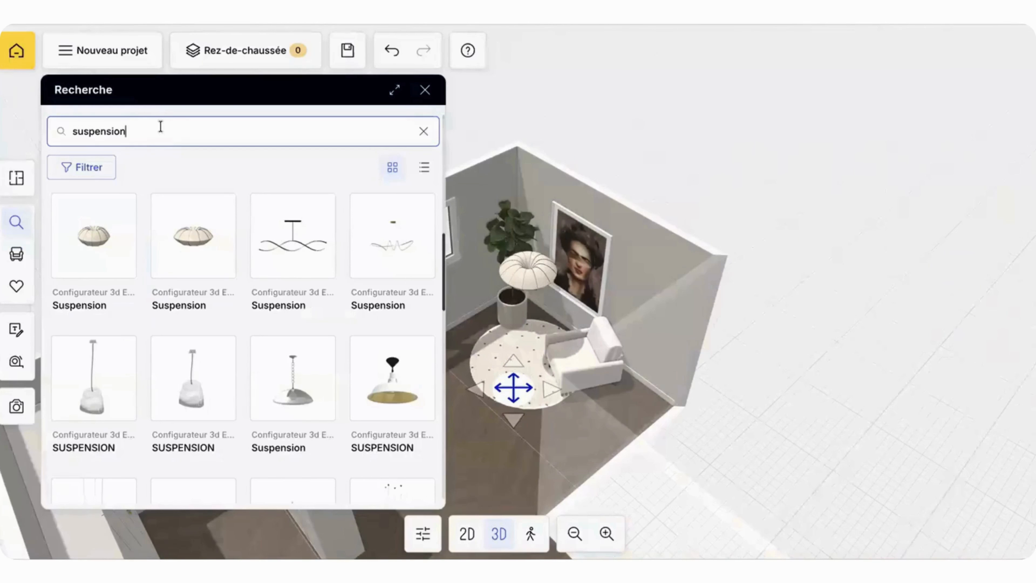
{"action": "type", "text": "o"}
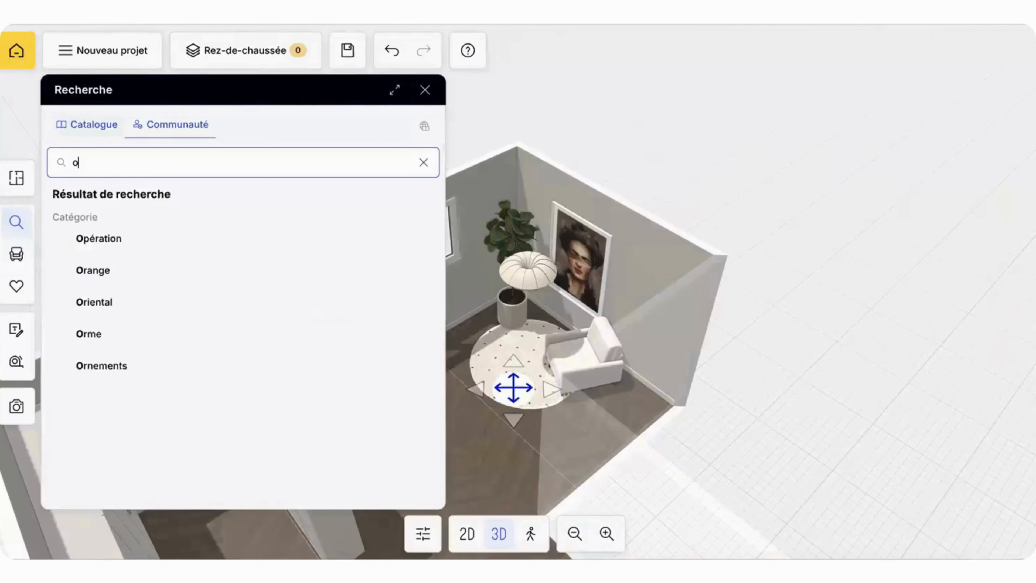
{"action": "key", "text": "BackSpace"}
{"action": "type", "text": "fom"}
{"action": "key", "text": "BackSpace"}
{"action": "type", "text": "r"}
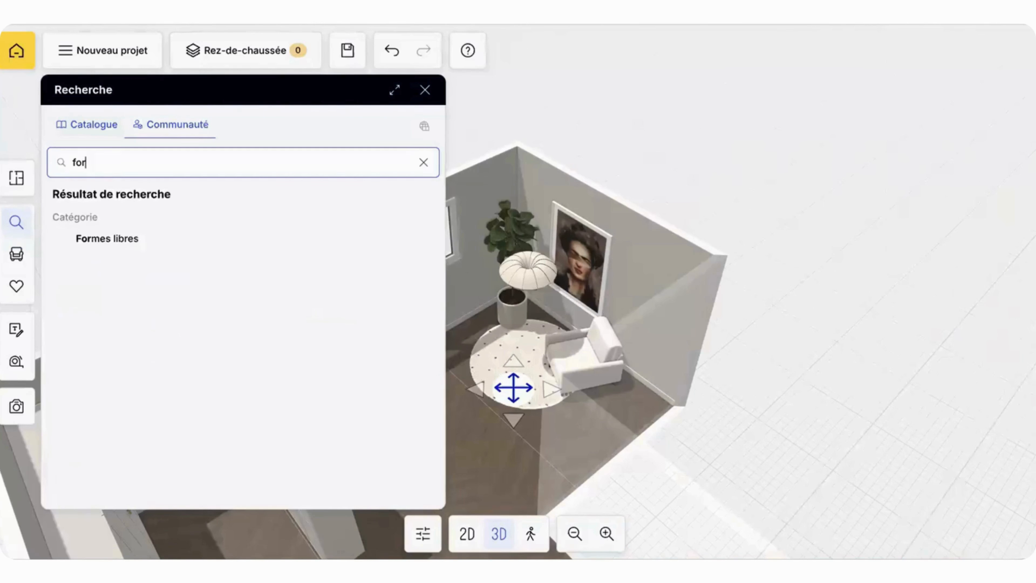
{"action": "type", "text": "me"}
{"action": "key", "text": "BackSpace"}
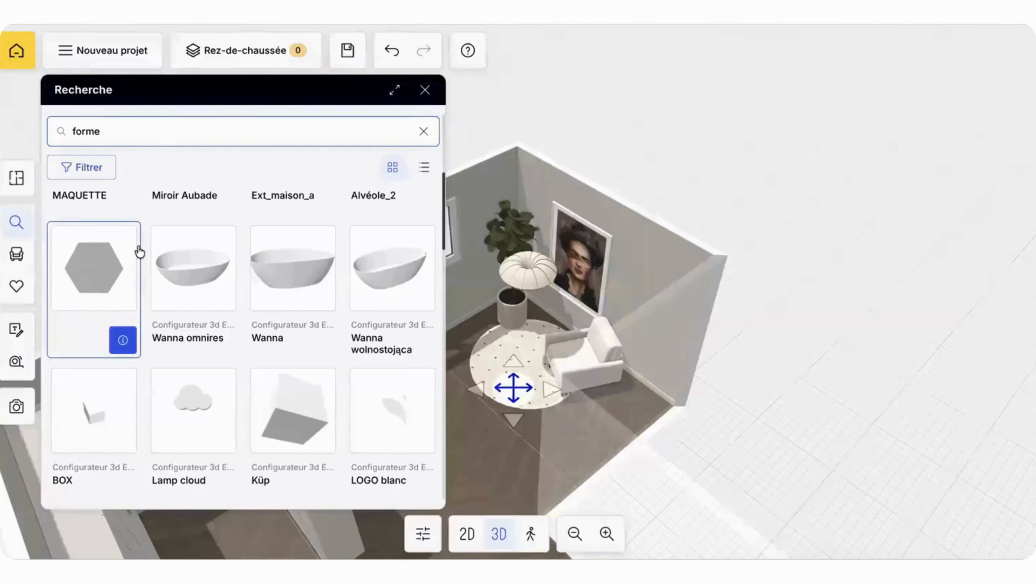
Step: Search the catalogue for "forme libre" and place the Cylindre on the floor at the edge of the round rug
{"action": "left_click", "coordinate": [109, 163]}
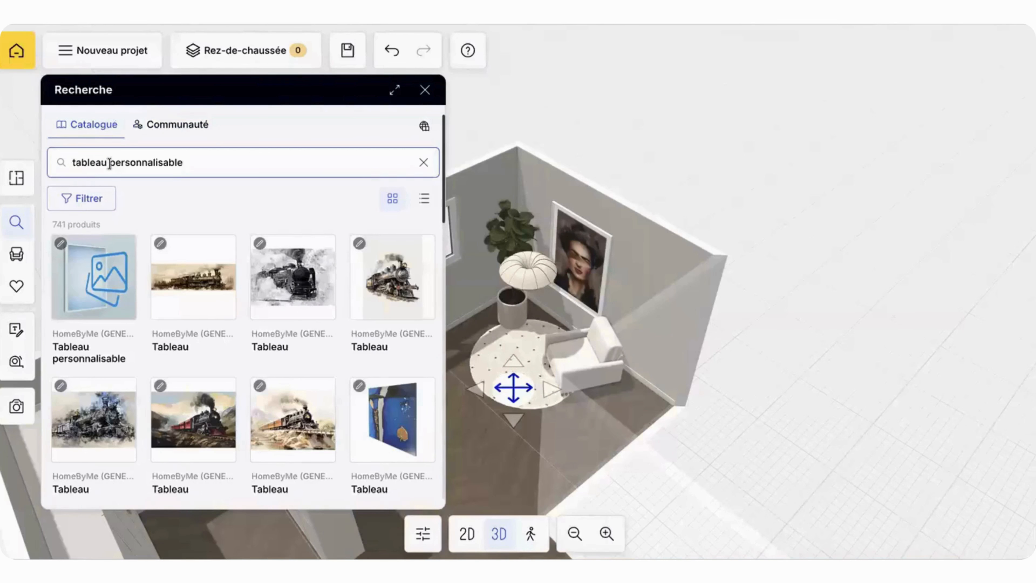
{"action": "type", "text": "forme"}
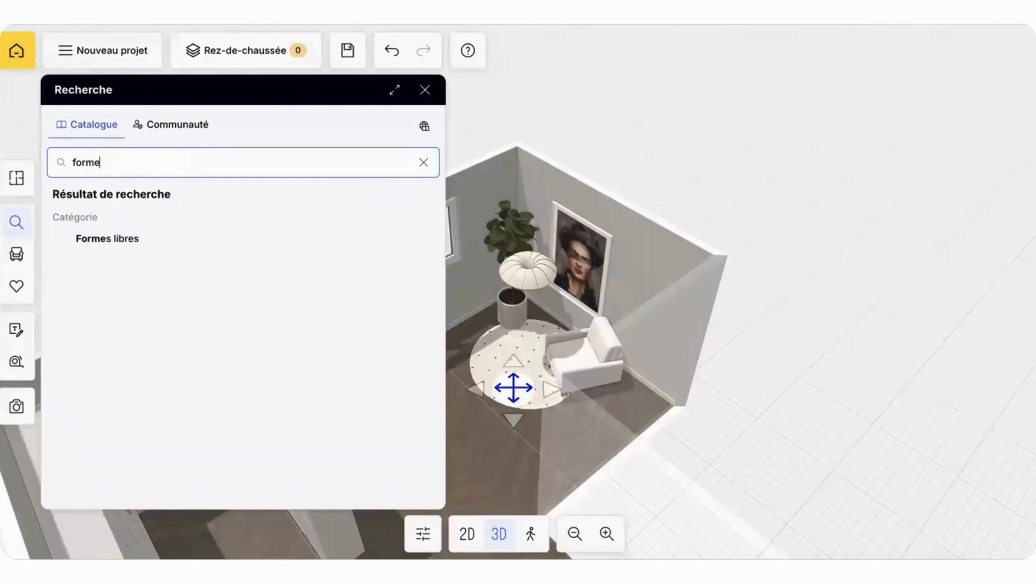
{"action": "type", "text": " libre"}
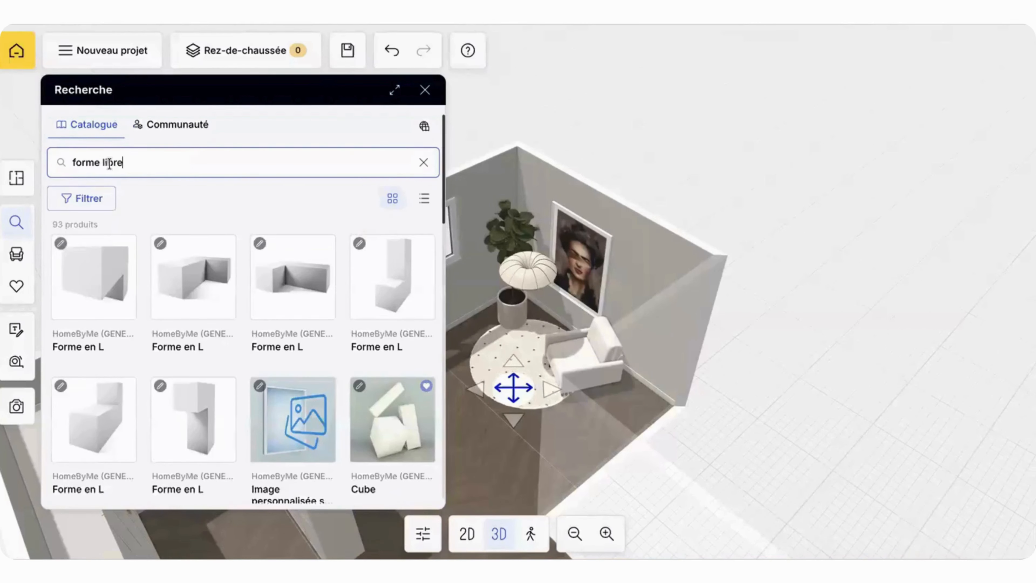
{"action": "scroll", "coordinate": [194, 302], "scroll_direction": "down", "scroll_amount": 5}
{"action": "left_click_drag", "start_coordinate": [398, 258], "coordinate": [479, 352]}
{"action": "left_click", "coordinate": [425, 90]}
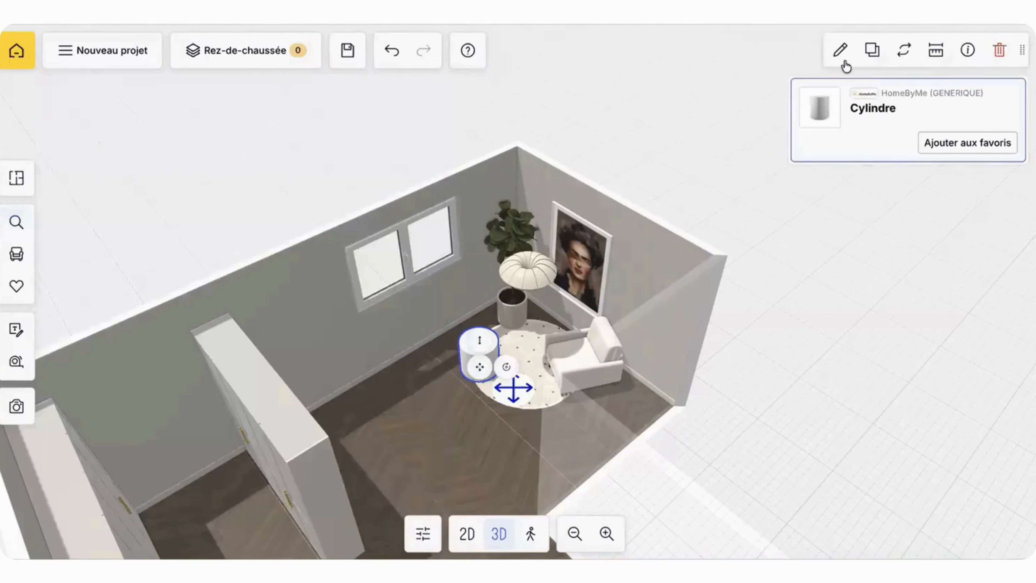
Step: Set the cylinder's length and width to 2 cm and its height to 160 cm, and raise it off the floor
{"action": "left_click", "coordinate": [840, 51]}
{"action": "left_click", "coordinate": [825, 255]}
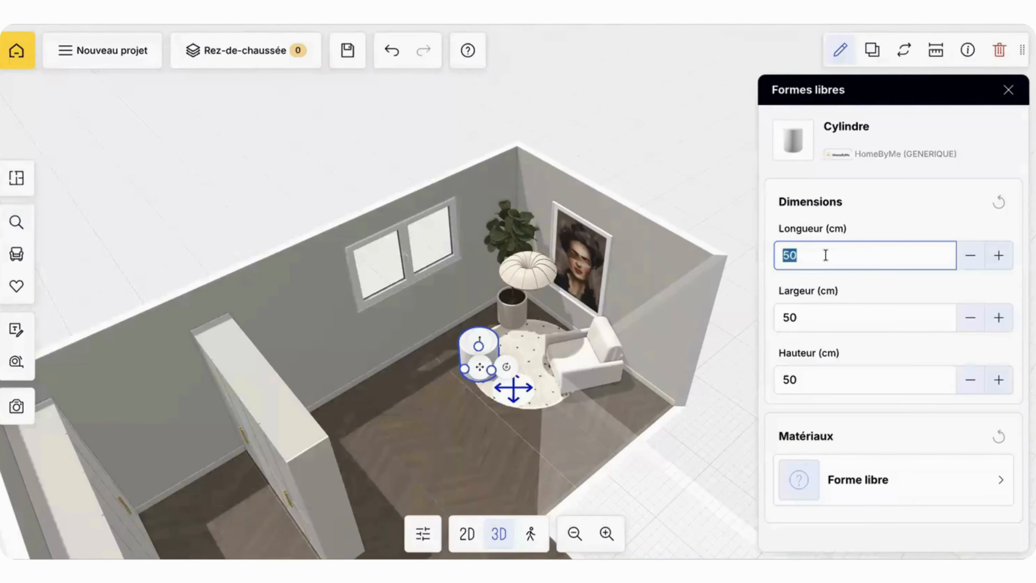
{"action": "type", "text": "200"}
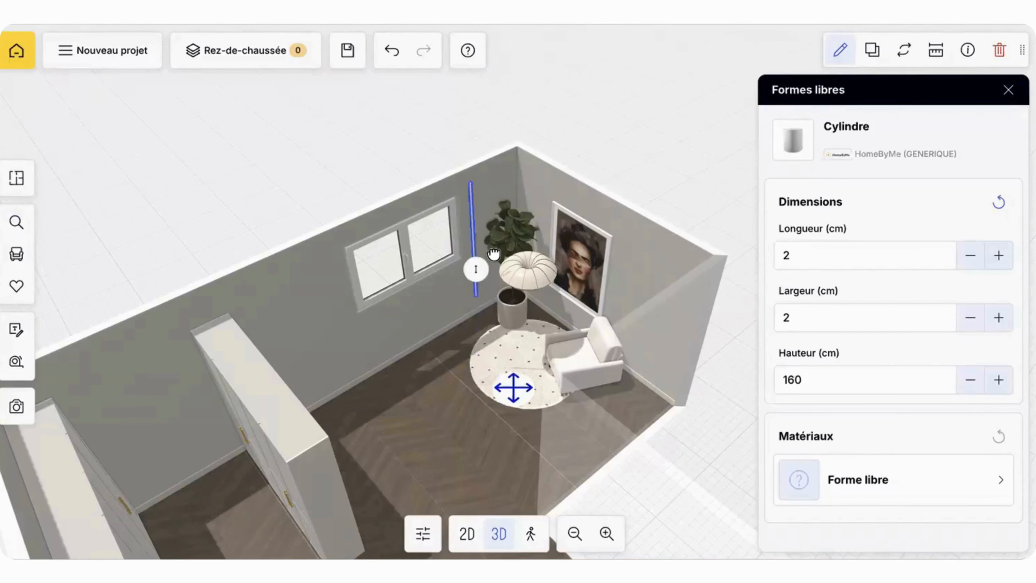
Step: Move the thin cylinder onto the centre of the pendant lamp in the 2D plan
{"action": "left_click_drag", "start_coordinate": [589, 196], "coordinate": [530, 305]}
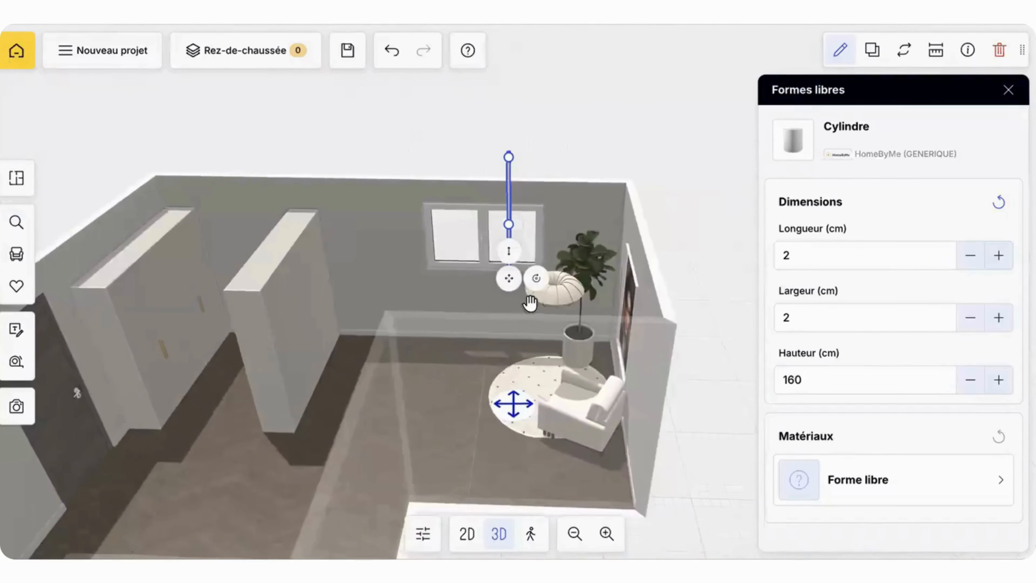
{"action": "left_click", "coordinate": [466, 536]}
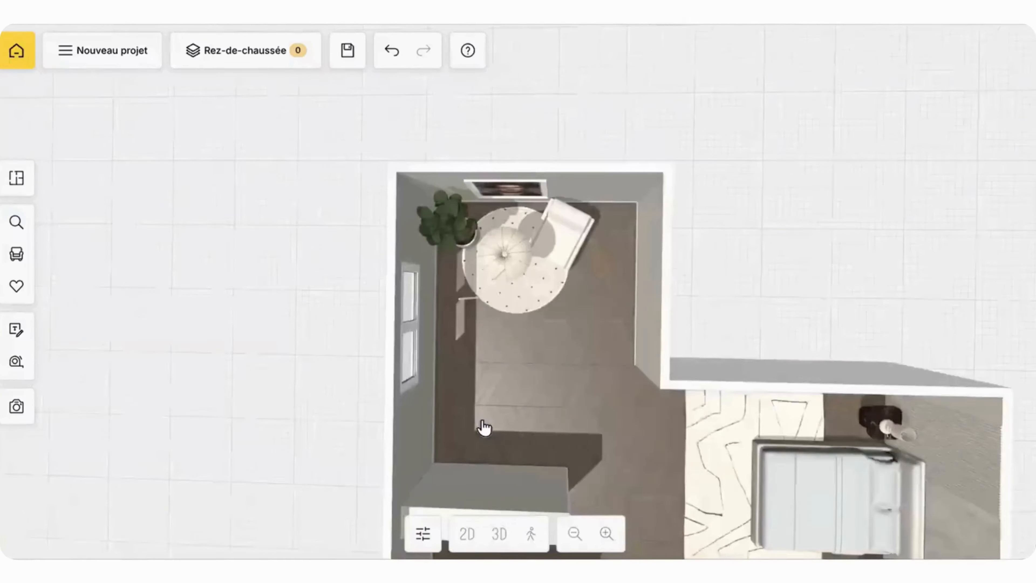
{"action": "scroll", "coordinate": [479, 343], "scroll_direction": "up", "scroll_amount": 5}
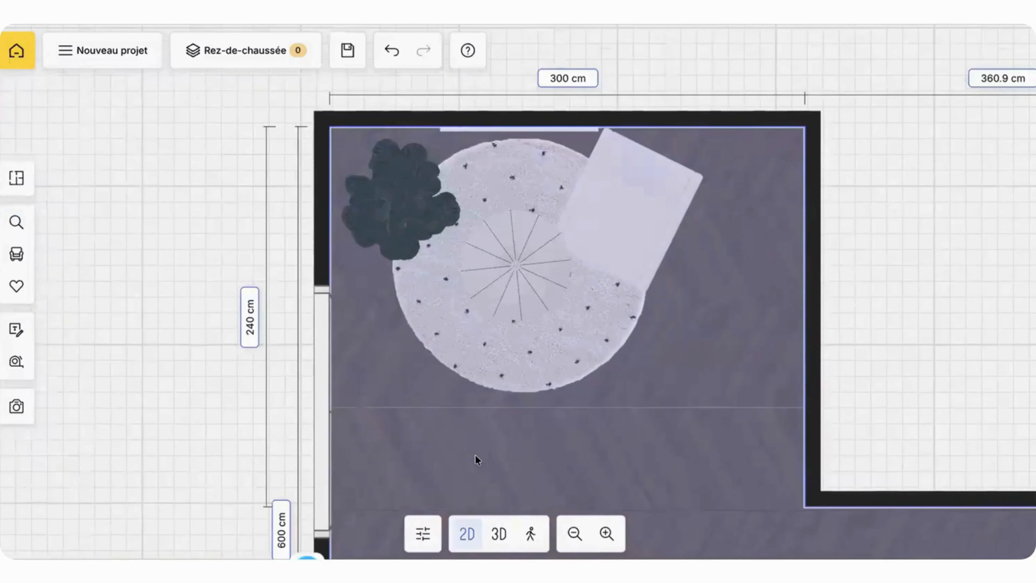
{"action": "left_click_drag", "start_coordinate": [549, 383], "coordinate": [549, 301]}
{"action": "scroll", "coordinate": [548, 301], "scroll_direction": "up", "scroll_amount": 8}
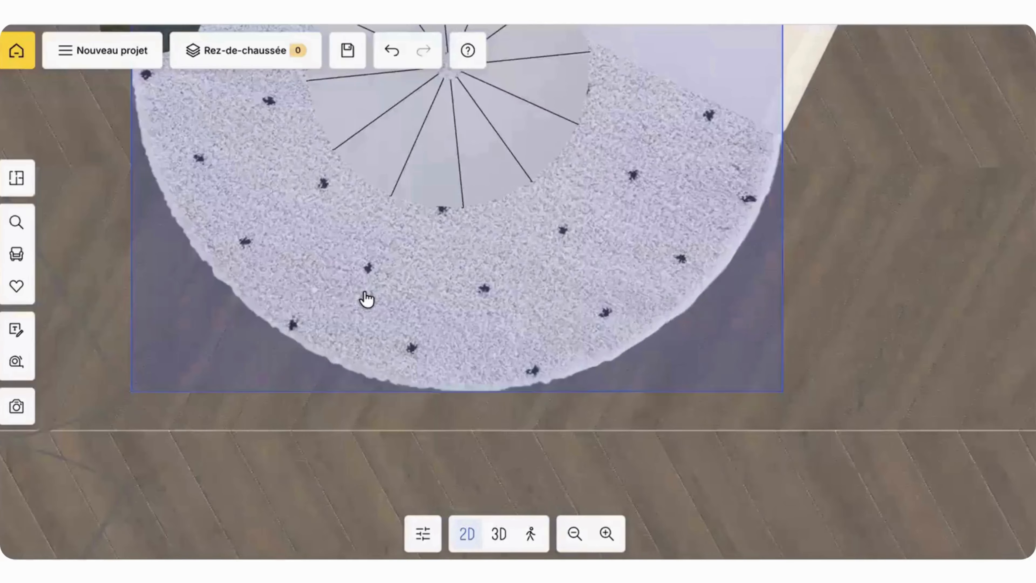
{"action": "left_click", "coordinate": [318, 294]}
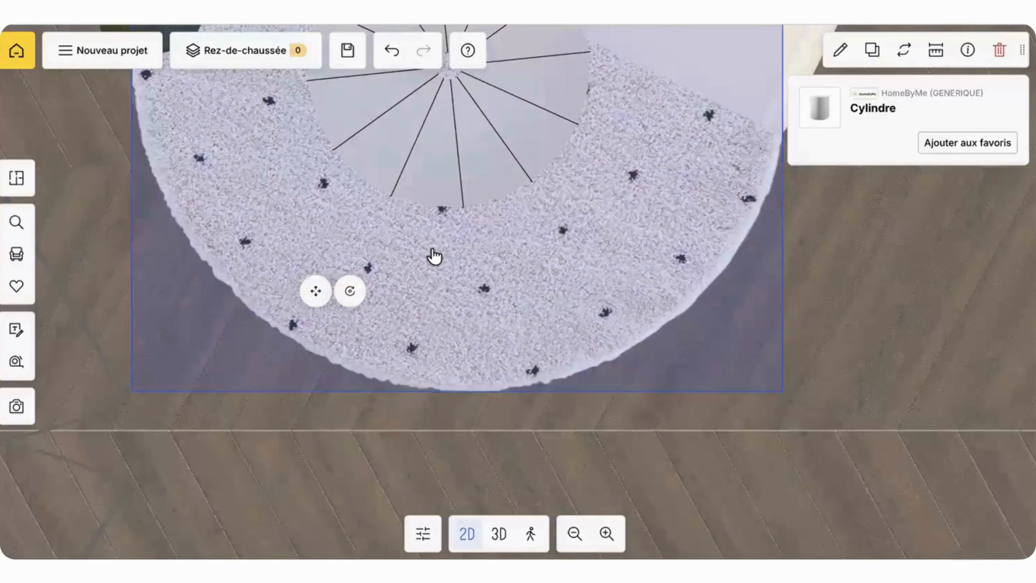
{"action": "scroll", "coordinate": [434, 255], "scroll_direction": "down", "scroll_amount": 1}
{"action": "scroll", "coordinate": [434, 255], "scroll_direction": "down", "scroll_amount": 3}
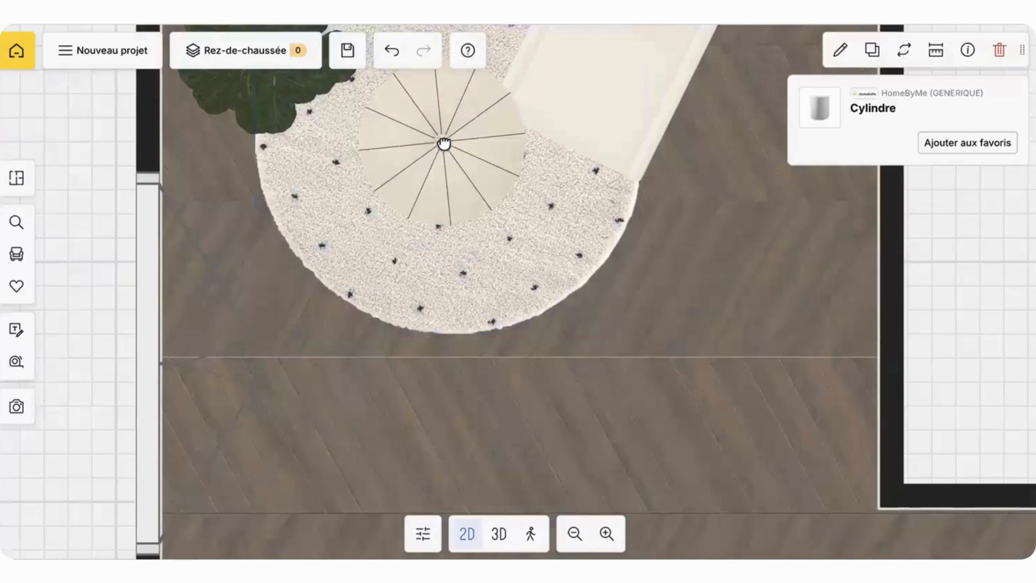
Step: Filter the matte paints by black and apply Peinture RAL 5003 to the lamp's cylinder in the 3D view
{"action": "left_click", "coordinate": [504, 535]}
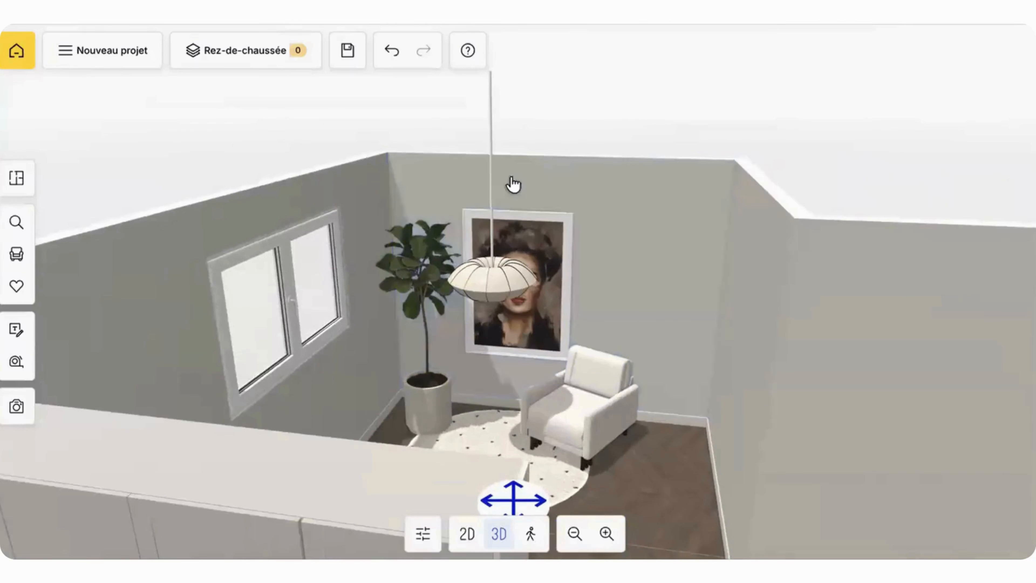
{"action": "left_click", "coordinate": [490, 187]}
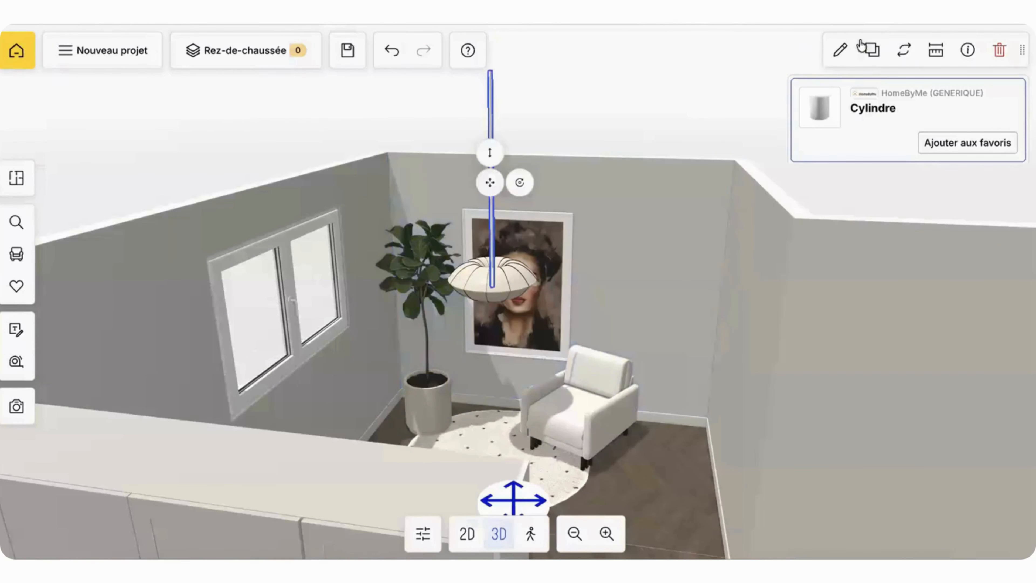
{"action": "left_click", "coordinate": [841, 71]}
{"action": "left_click", "coordinate": [811, 479]}
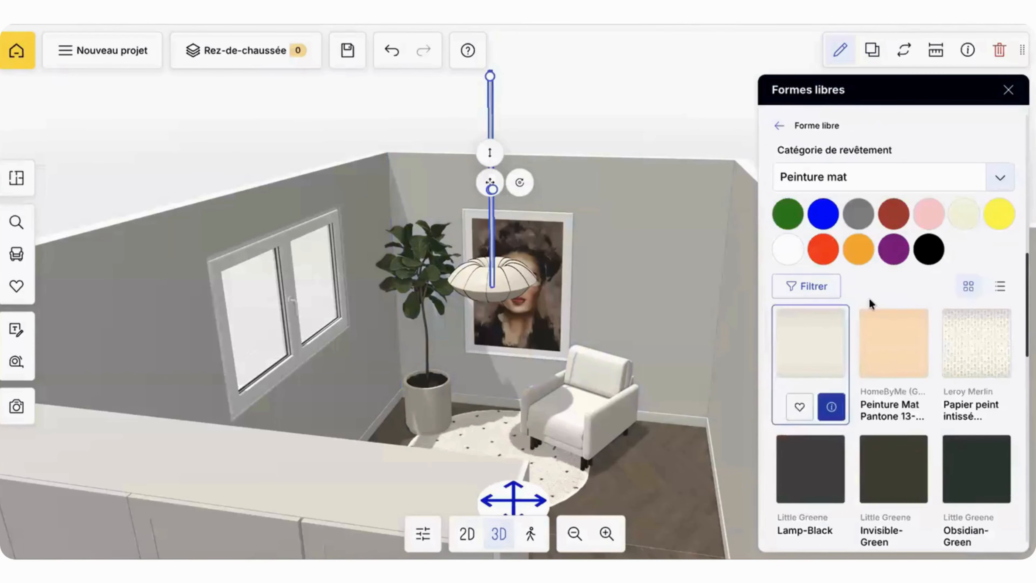
{"action": "left_click", "coordinate": [930, 257]}
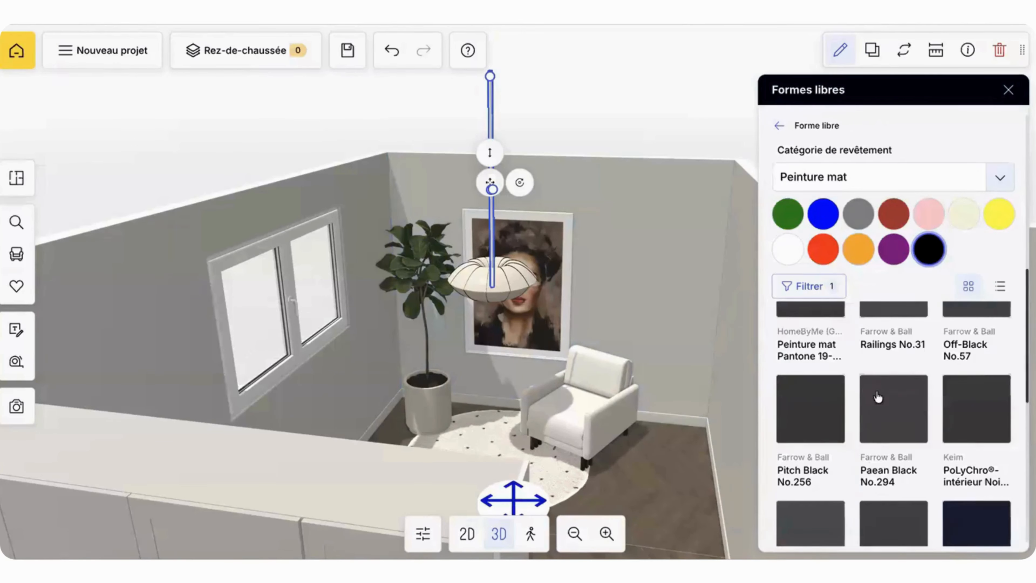
{"action": "left_click", "coordinate": [779, 125]}
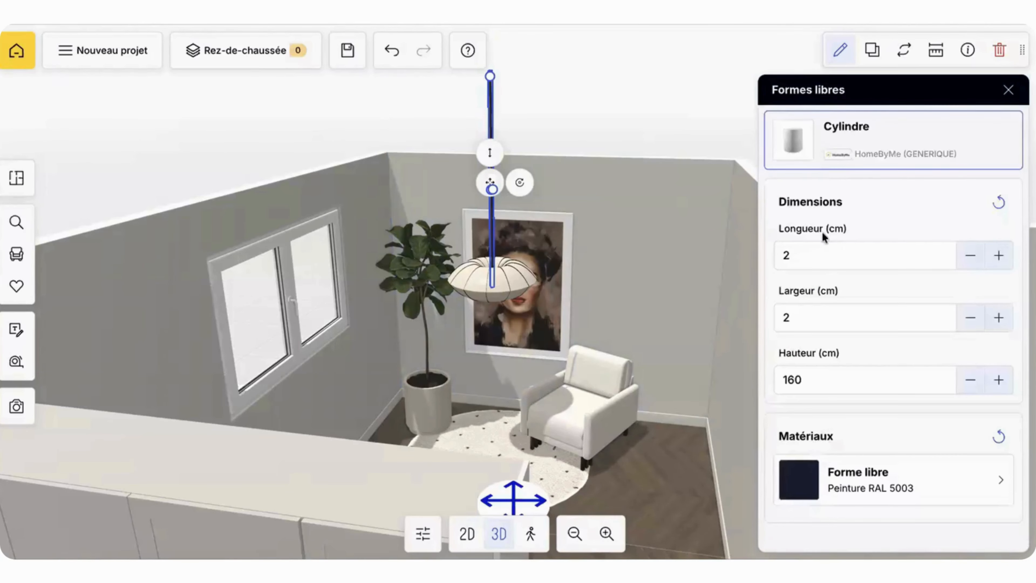
Step: Reduce the lamp cable cylinder's length and width to 1 cm each
{"action": "double_click", "coordinate": [822, 260]}
{"action": "type", "text": "1"}
{"action": "left_click", "coordinate": [813, 318]}
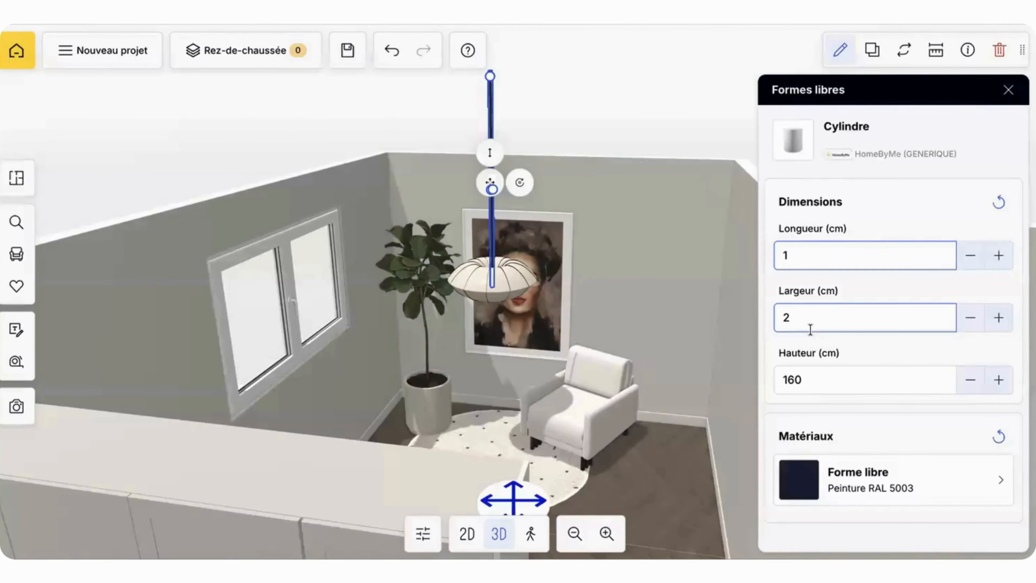
{"action": "double_click", "coordinate": [813, 318]}
{"action": "type", "text": "1"}
{"action": "left_click", "coordinate": [600, 79]}
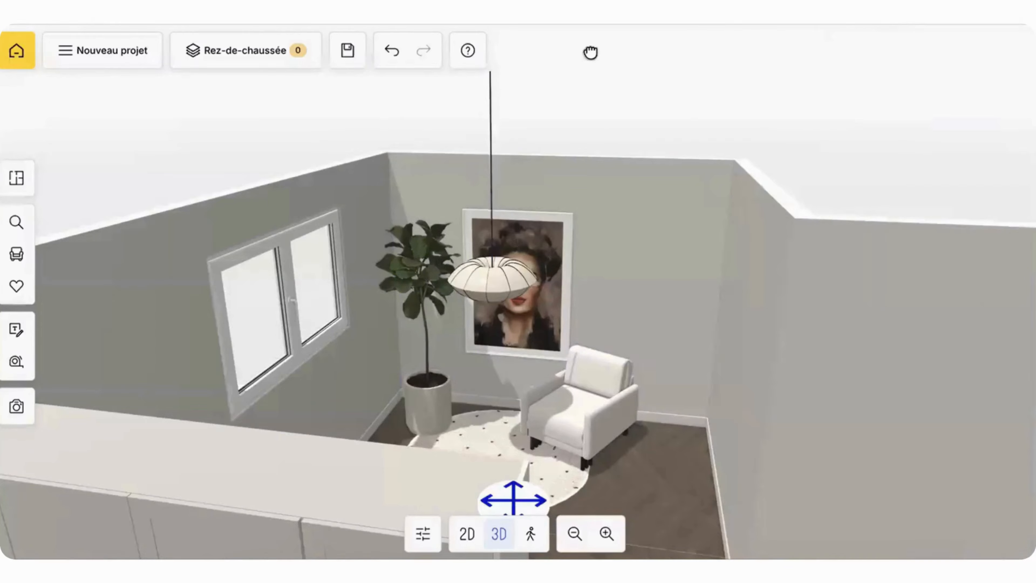
Step: Examine the hanging lamp, the wardrobes, the reading corner and the bed area from several angles in 3D
{"action": "left_click_drag", "start_coordinate": [590, 51], "coordinate": [609, 86]}
{"action": "scroll", "coordinate": [621, 98], "scroll_direction": "up", "scroll_amount": 5}
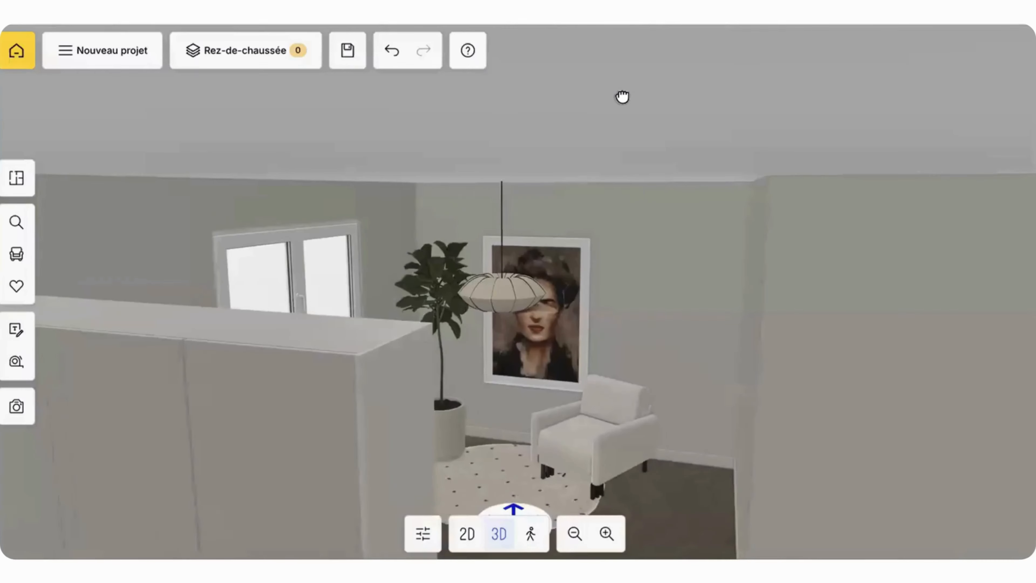
{"action": "scroll", "coordinate": [658, 199], "scroll_direction": "down", "scroll_amount": 5}
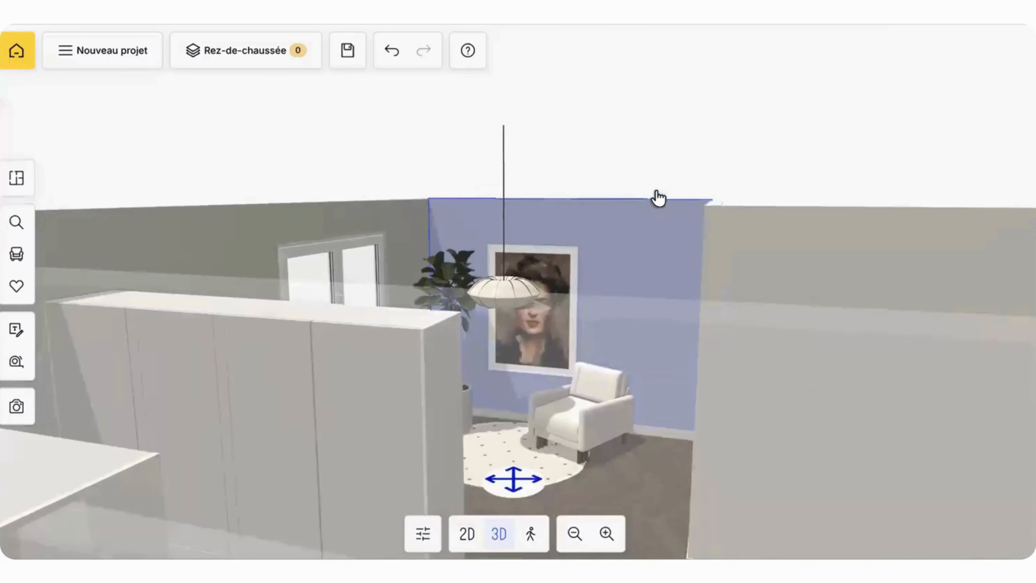
{"action": "left_click_drag", "start_coordinate": [658, 199], "coordinate": [439, 283]}
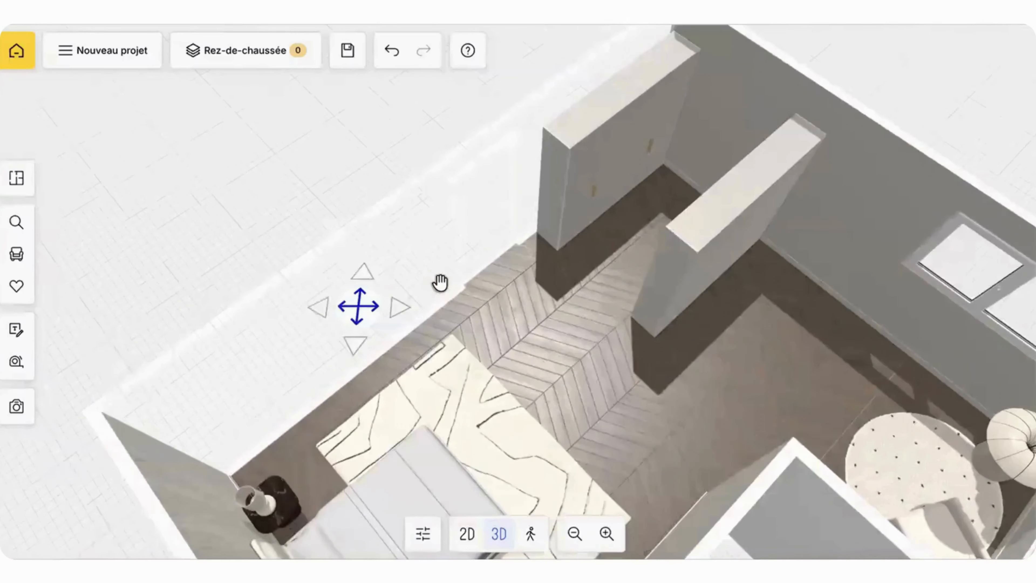
{"action": "left_click_drag", "start_coordinate": [515, 371], "coordinate": [743, 443]}
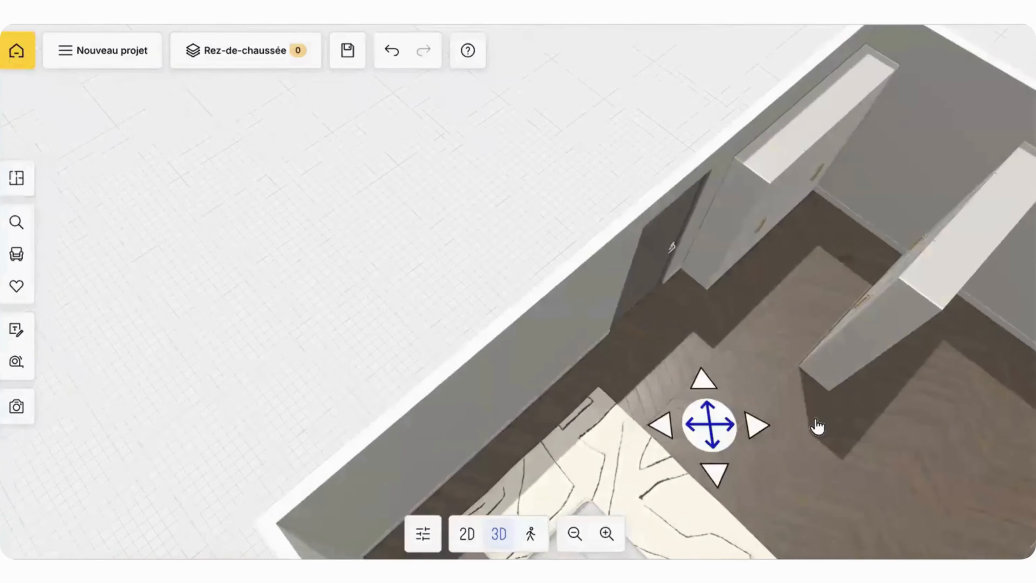
{"action": "left_click_drag", "start_coordinate": [816, 426], "coordinate": [631, 402]}
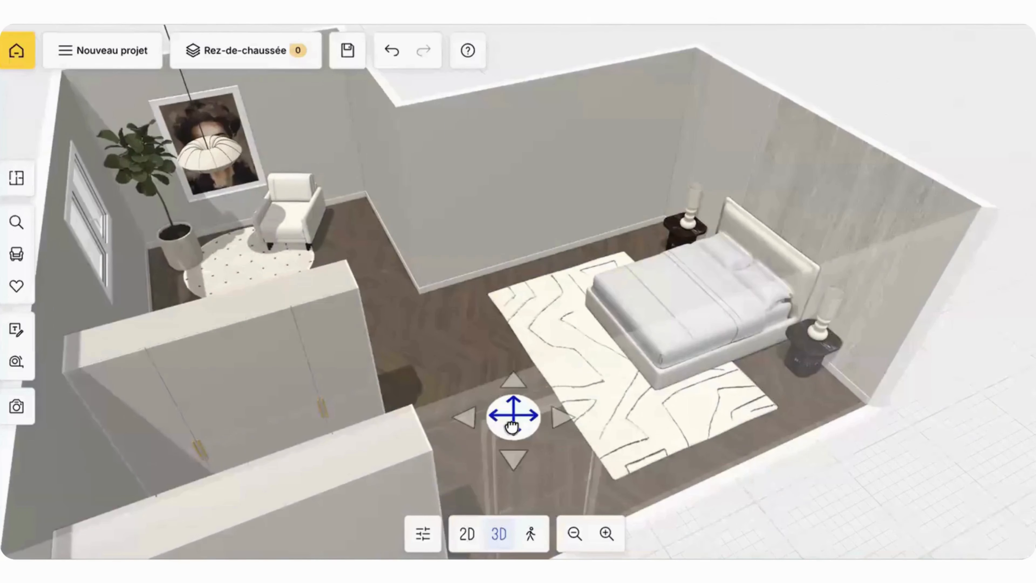
{"action": "left_click_drag", "start_coordinate": [511, 426], "coordinate": [361, 352]}
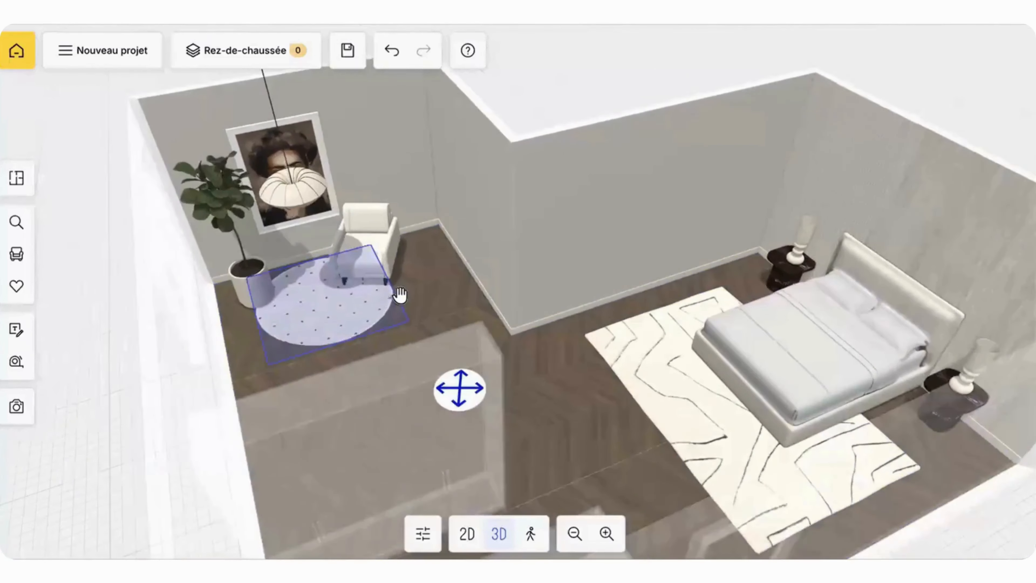
{"action": "left_click_drag", "start_coordinate": [400, 295], "coordinate": [109, 354]}
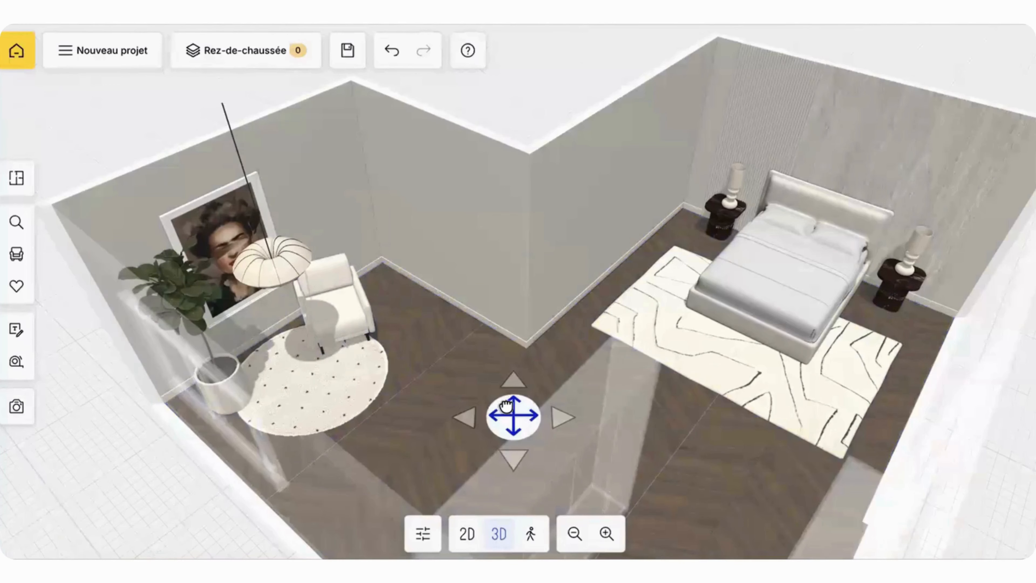
{"action": "left_click_drag", "start_coordinate": [508, 419], "coordinate": [511, 433]}
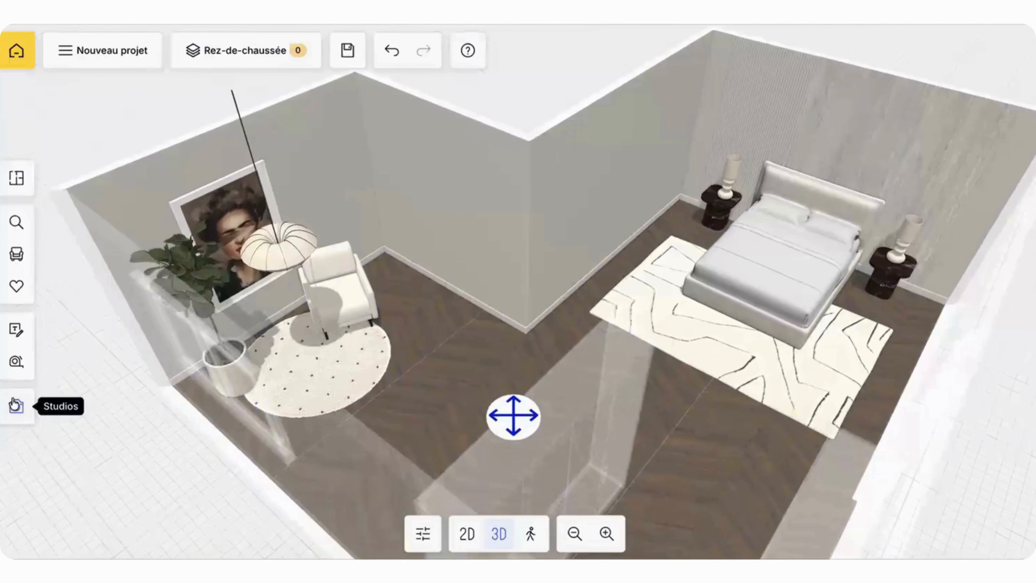
Step: Open the 2D plans studio and save the project as "masterclass 31.05", with project type Rénovation and housing type Maison
{"action": "left_click", "coordinate": [15, 405]}
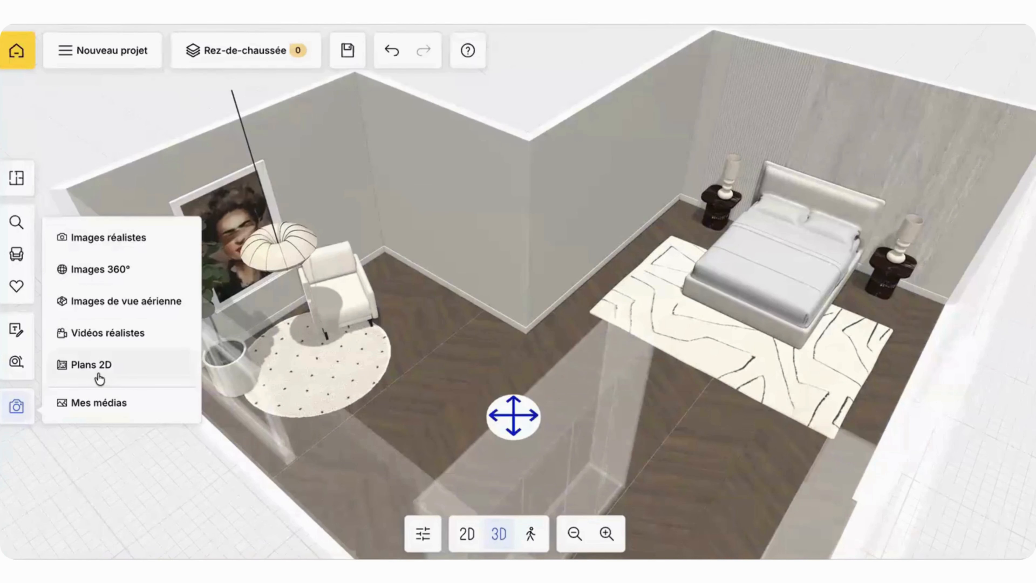
{"action": "left_click", "coordinate": [89, 369]}
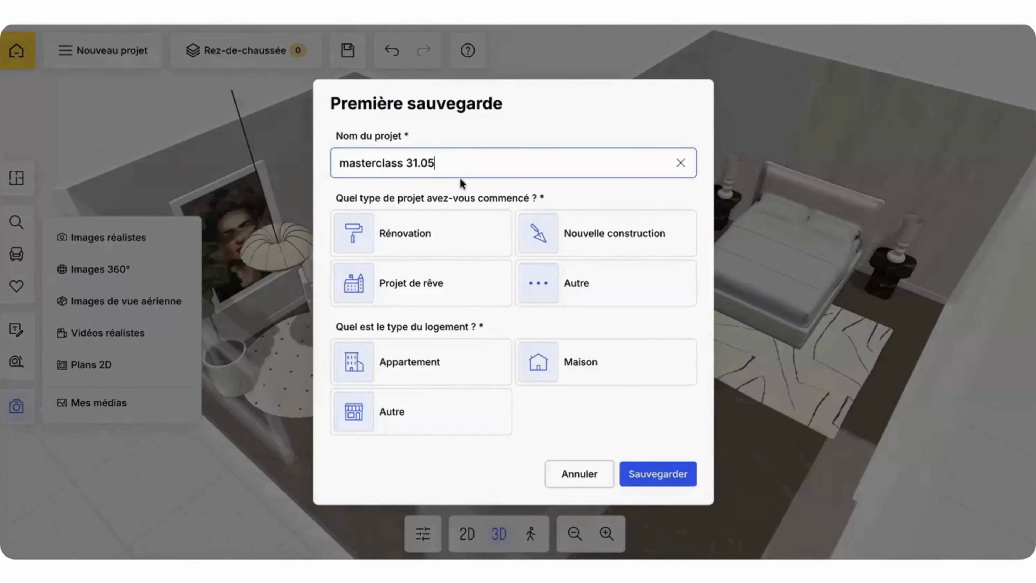
{"action": "left_click", "coordinate": [424, 235]}
{"action": "left_click", "coordinate": [573, 370]}
{"action": "left_click", "coordinate": [637, 471]}
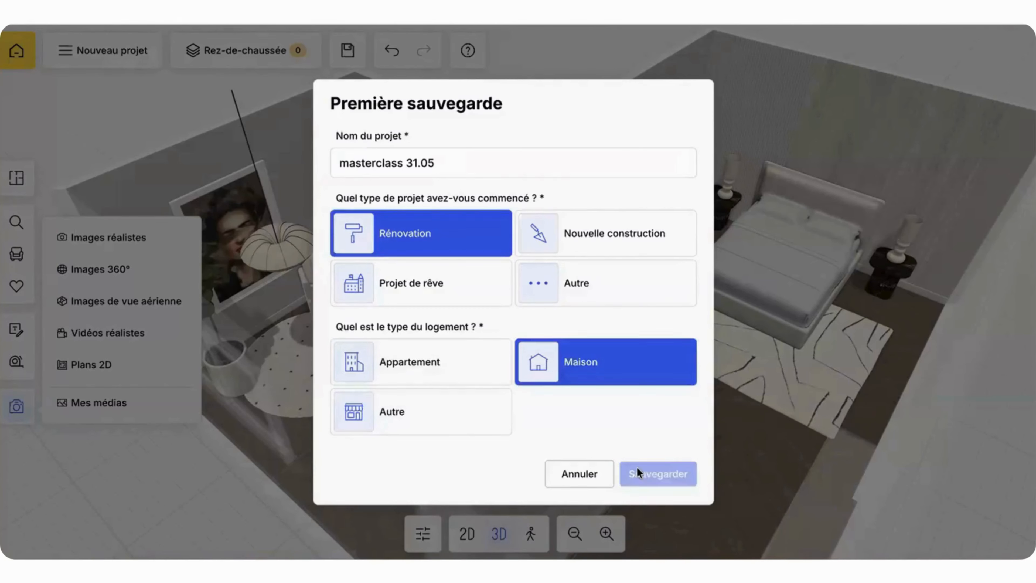
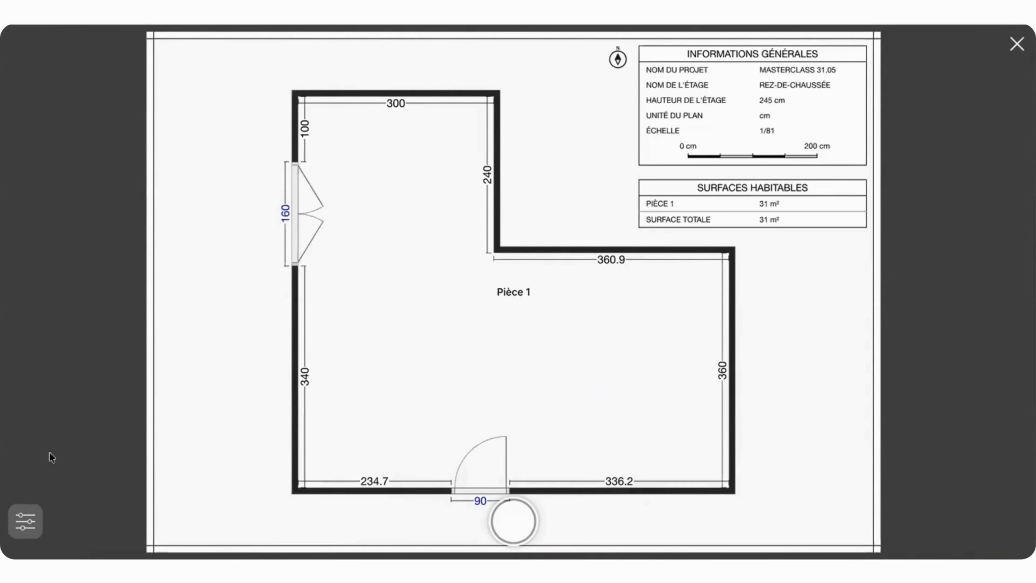
Step: Turn on the display of furniture and coverings in the 2D plan options and generate the plan
{"action": "left_click", "coordinate": [30, 515]}
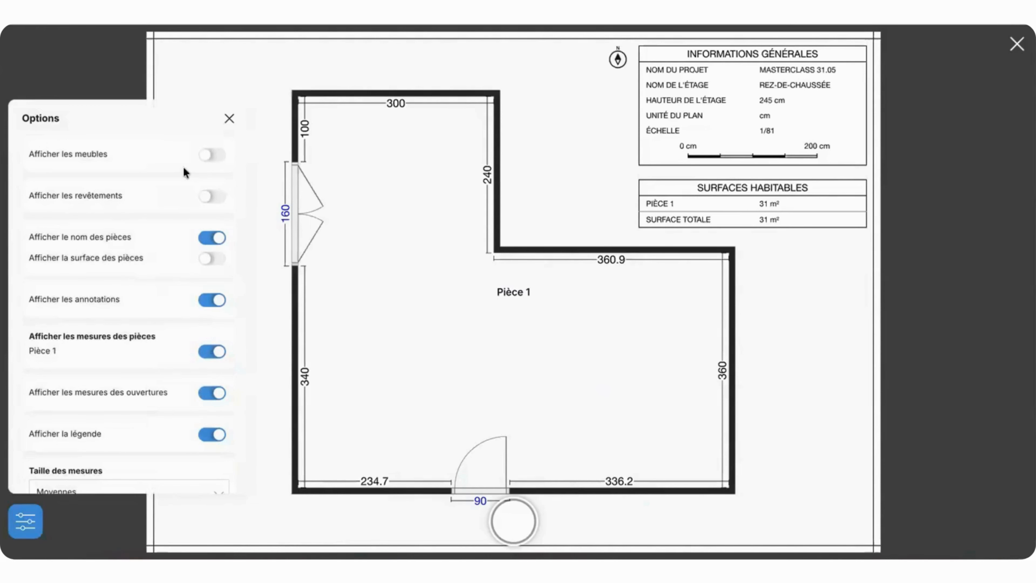
{"action": "left_click", "coordinate": [218, 152]}
{"action": "left_click", "coordinate": [219, 153]}
{"action": "left_click", "coordinate": [219, 154]}
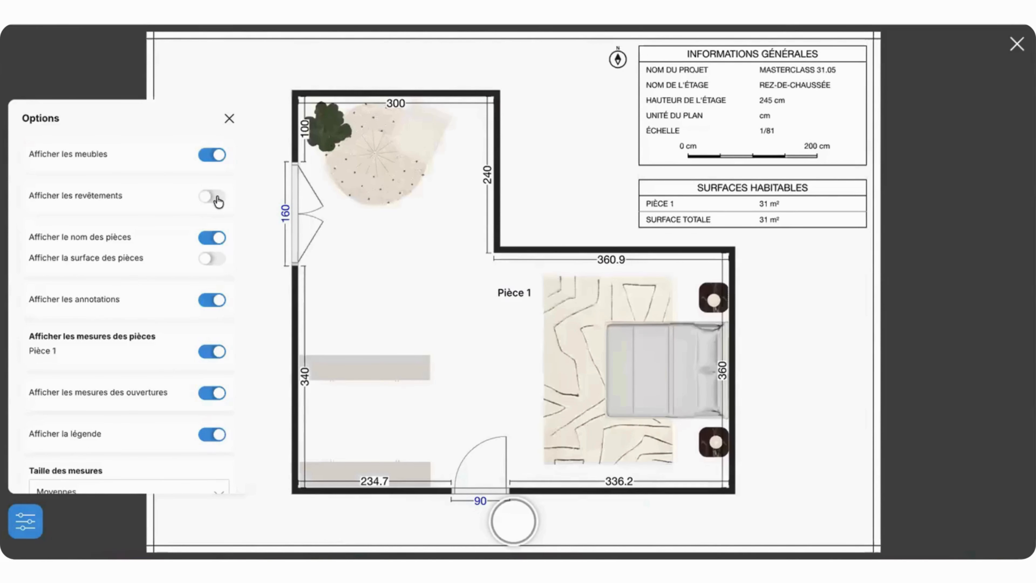
{"action": "left_click", "coordinate": [218, 199]}
{"action": "left_click", "coordinate": [218, 200]}
{"action": "left_click", "coordinate": [219, 155]}
{"action": "left_click", "coordinate": [217, 199]}
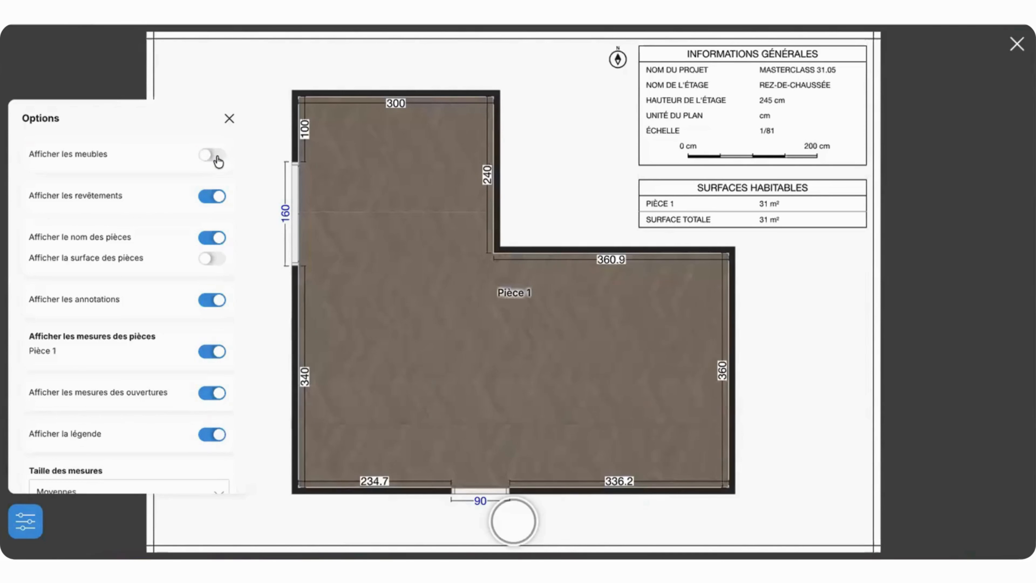
{"action": "left_click", "coordinate": [218, 157]}
{"action": "left_click", "coordinate": [516, 522]}
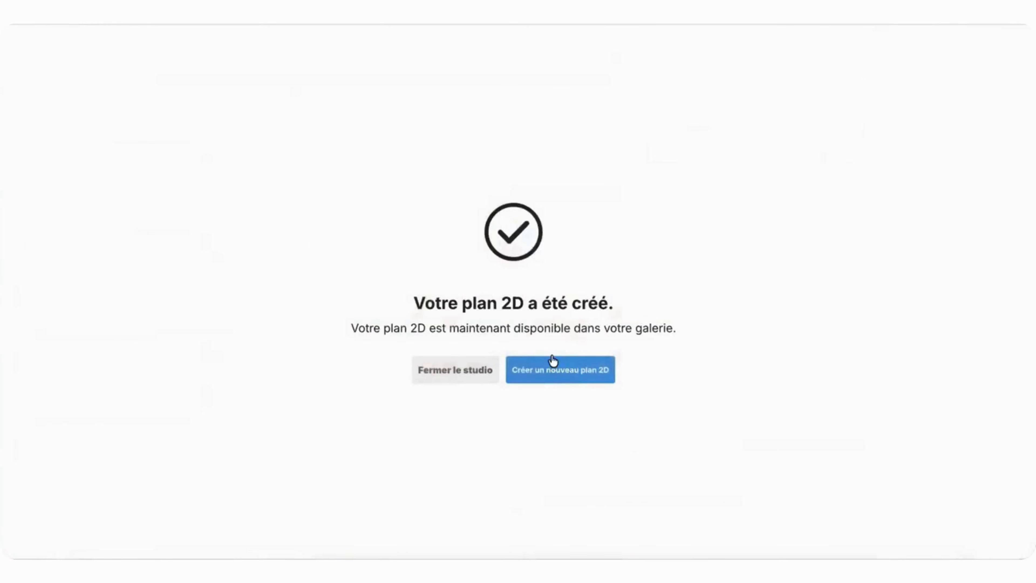
{"action": "left_click", "coordinate": [553, 361]}
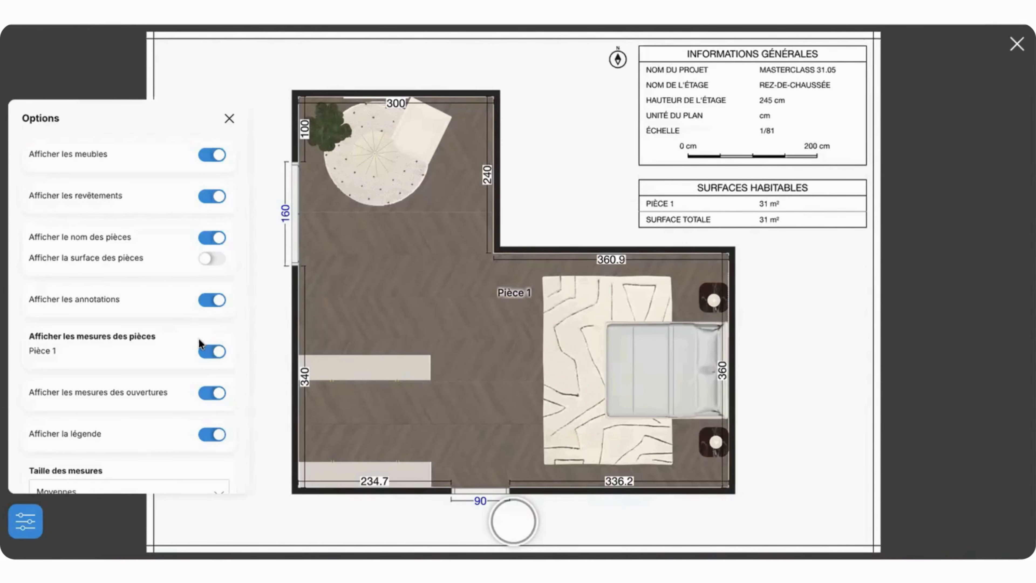
Step: Hide the room names, the opening measurements and the measurements of Pièce 1 on the 2D plan
{"action": "scroll", "coordinate": [199, 338], "scroll_direction": "down", "scroll_amount": 2}
{"action": "scroll", "coordinate": [199, 339], "scroll_direction": "up", "scroll_amount": 2}
{"action": "left_click", "coordinate": [209, 238]}
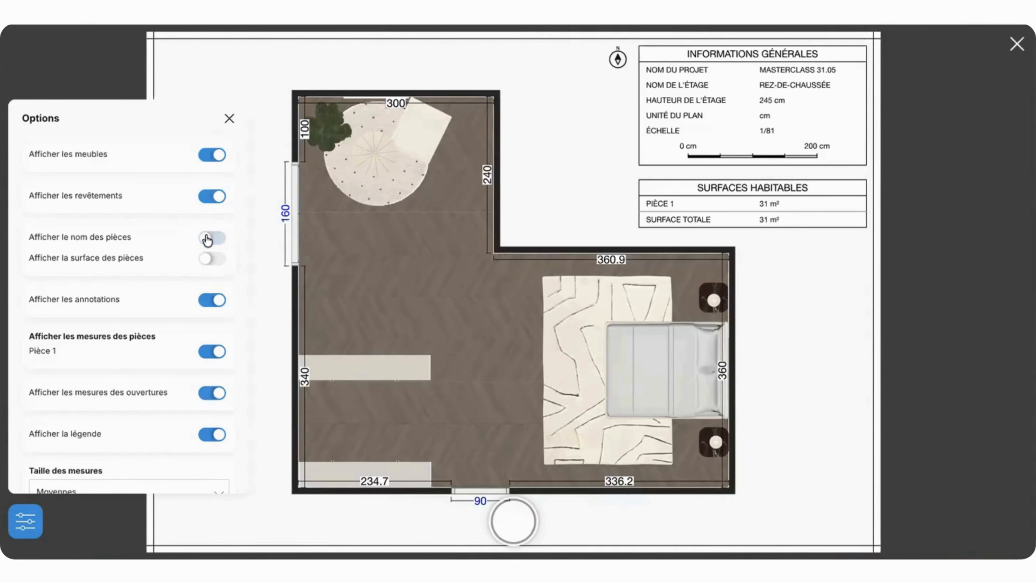
{"action": "left_click", "coordinate": [211, 258]}
{"action": "left_click", "coordinate": [211, 258]}
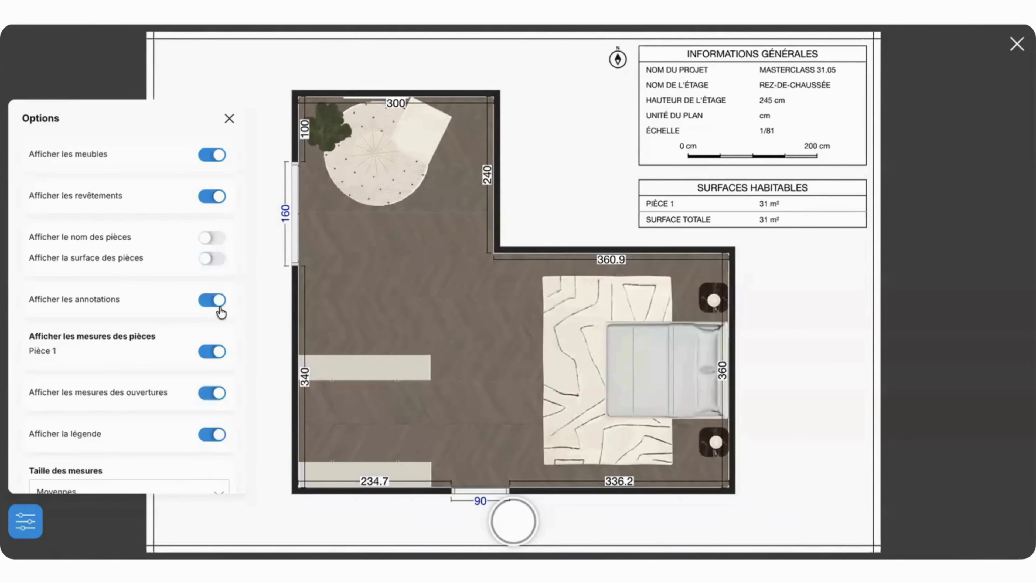
{"action": "scroll", "coordinate": [209, 366], "scroll_direction": "down", "scroll_amount": 1}
{"action": "left_click", "coordinate": [211, 382]}
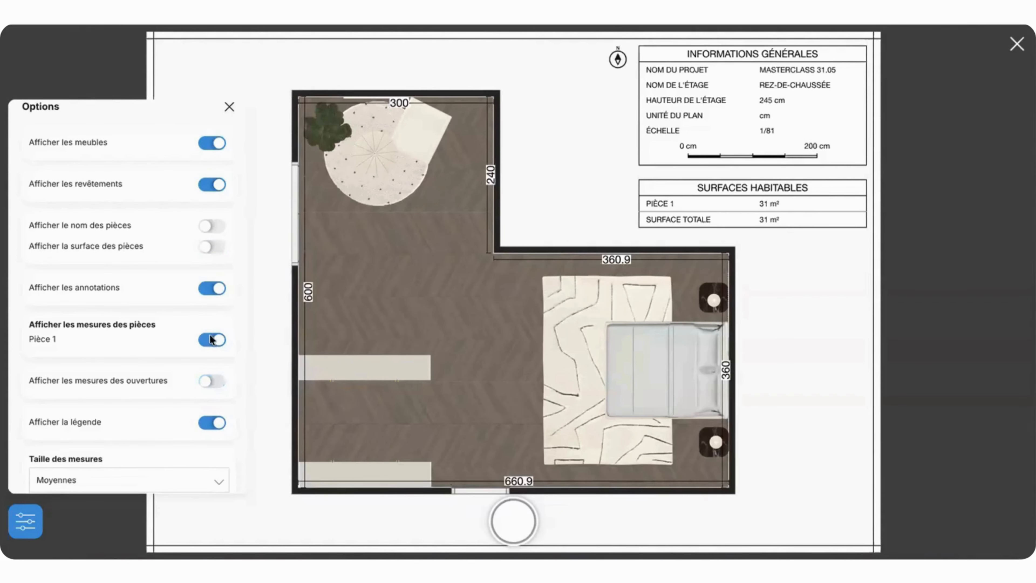
{"action": "left_click", "coordinate": [211, 339]}
Step: Set the plan's measurement size to Très petites and turn the opening measurements back on
{"action": "scroll", "coordinate": [188, 361], "scroll_direction": "down", "scroll_amount": 5}
{"action": "left_click", "coordinate": [207, 282]}
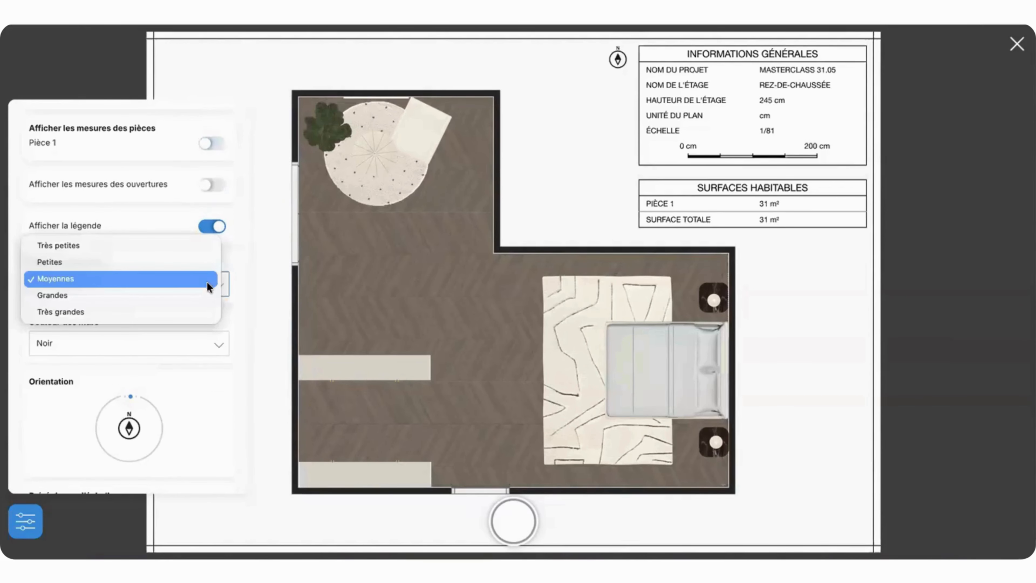
{"action": "left_click", "coordinate": [197, 247]}
{"action": "scroll", "coordinate": [192, 266], "scroll_direction": "up", "scroll_amount": 3}
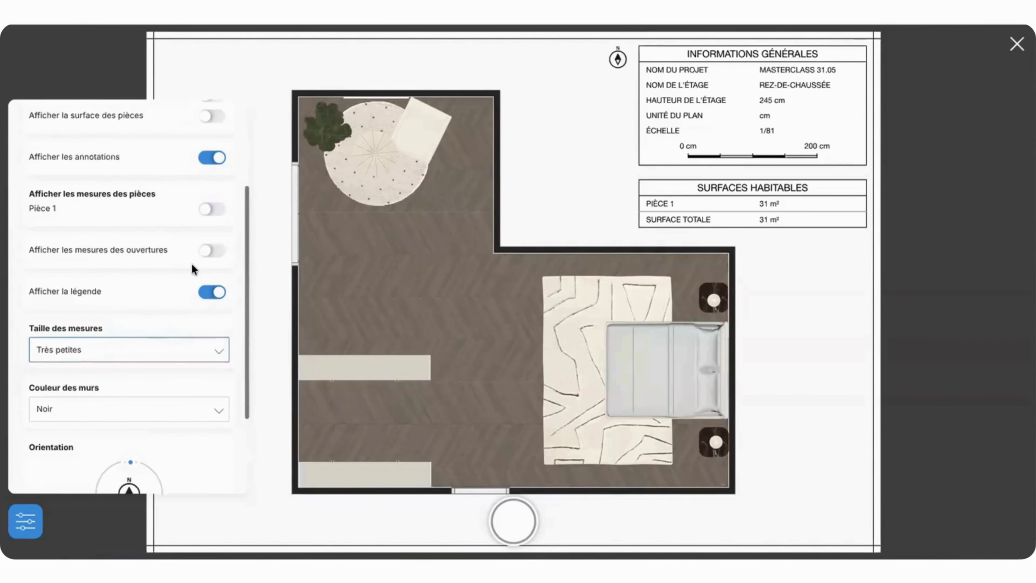
{"action": "left_click", "coordinate": [210, 283]}
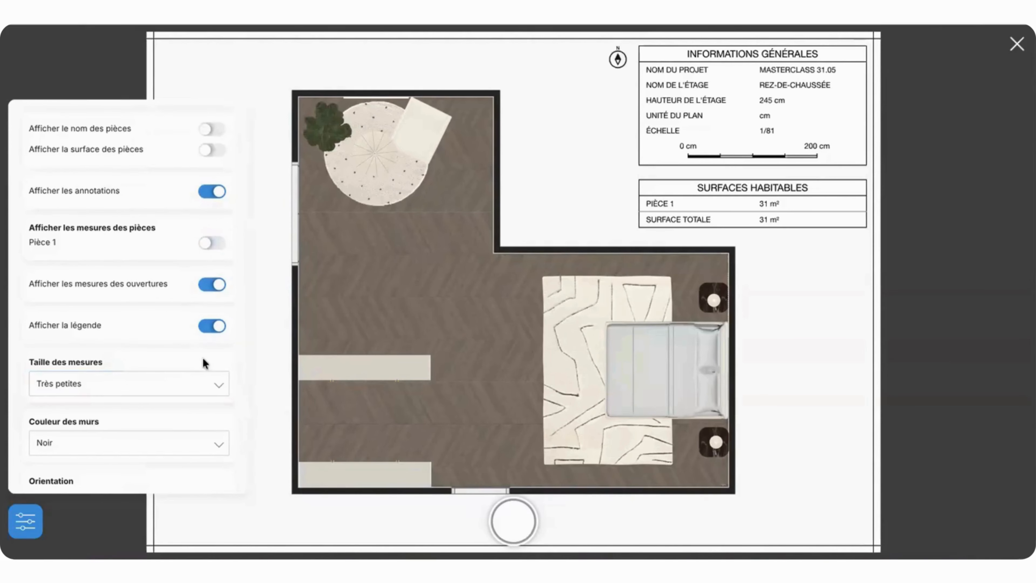
{"action": "scroll", "coordinate": [206, 343], "scroll_direction": "down", "scroll_amount": 2}
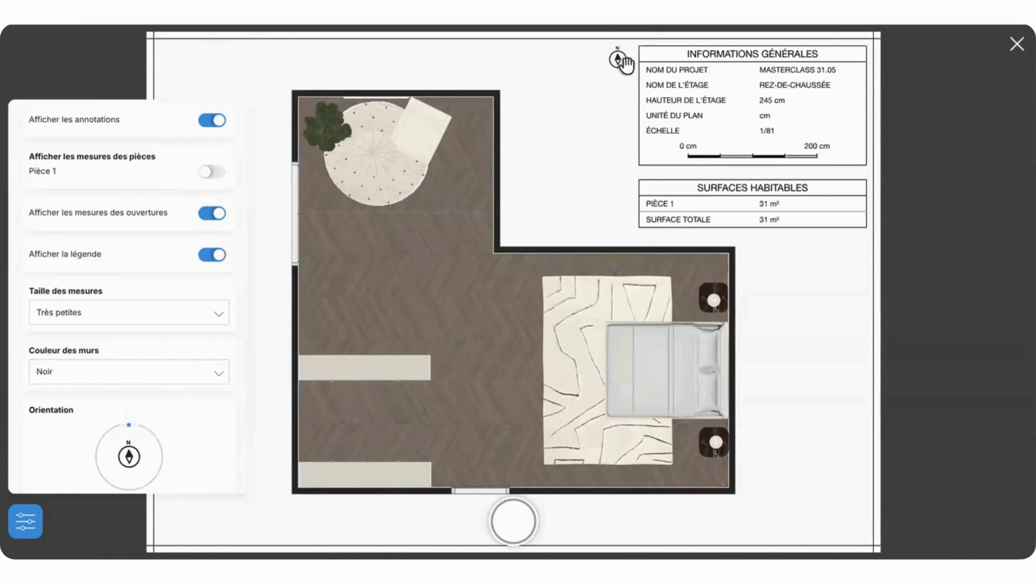
{"action": "scroll", "coordinate": [118, 445], "scroll_direction": "down", "scroll_amount": 2}
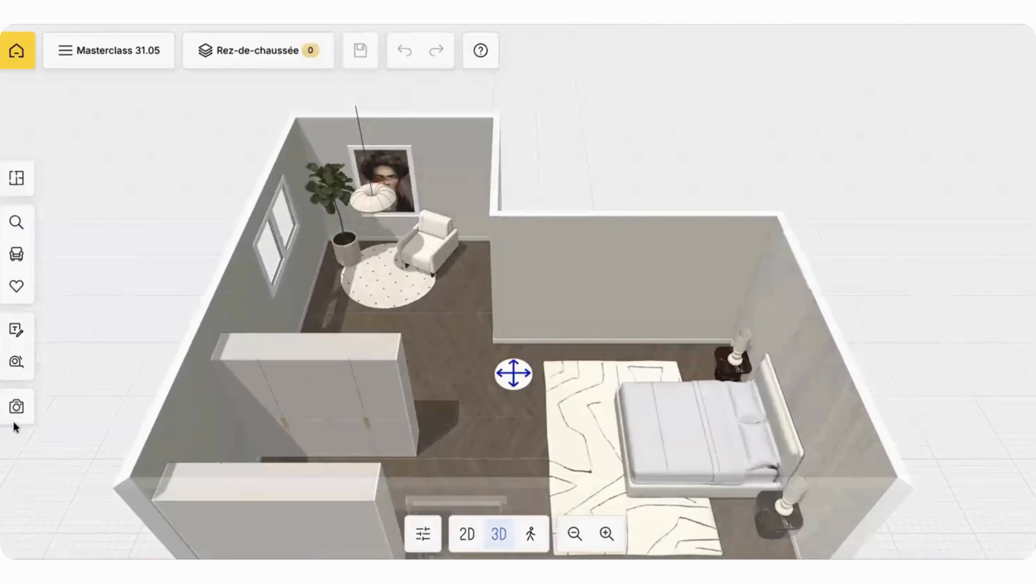
Step: Open the realistic images studio, preview the preset cameras and choose Caméra 5 beside the bed
{"action": "left_click", "coordinate": [16, 407]}
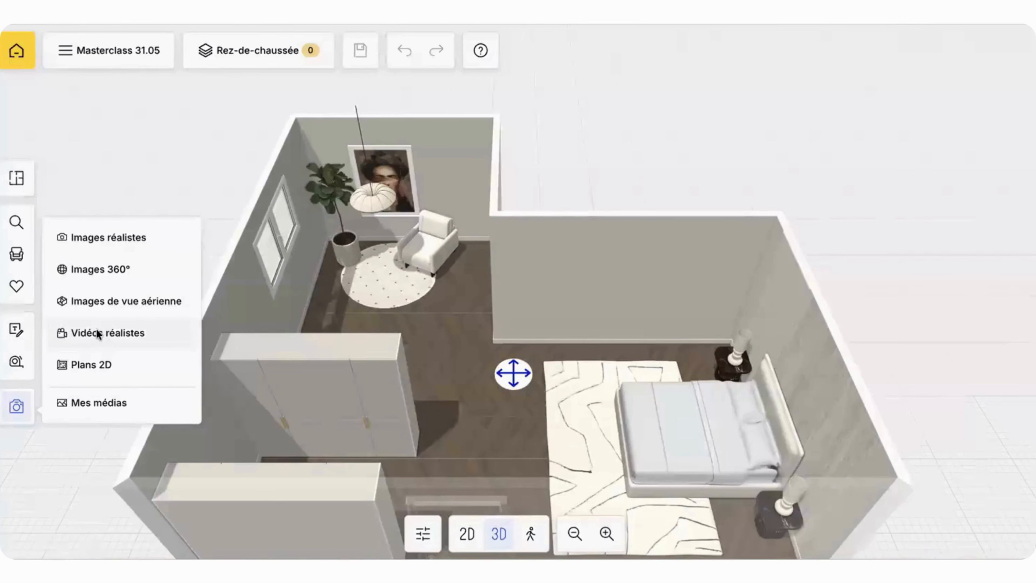
{"action": "left_click", "coordinate": [98, 237]}
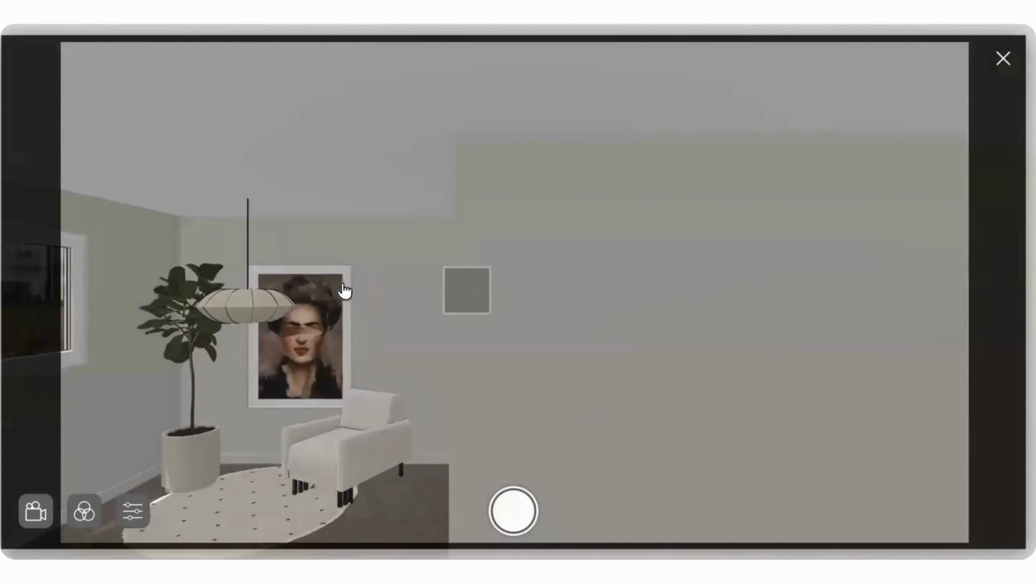
{"action": "left_click", "coordinate": [39, 511]}
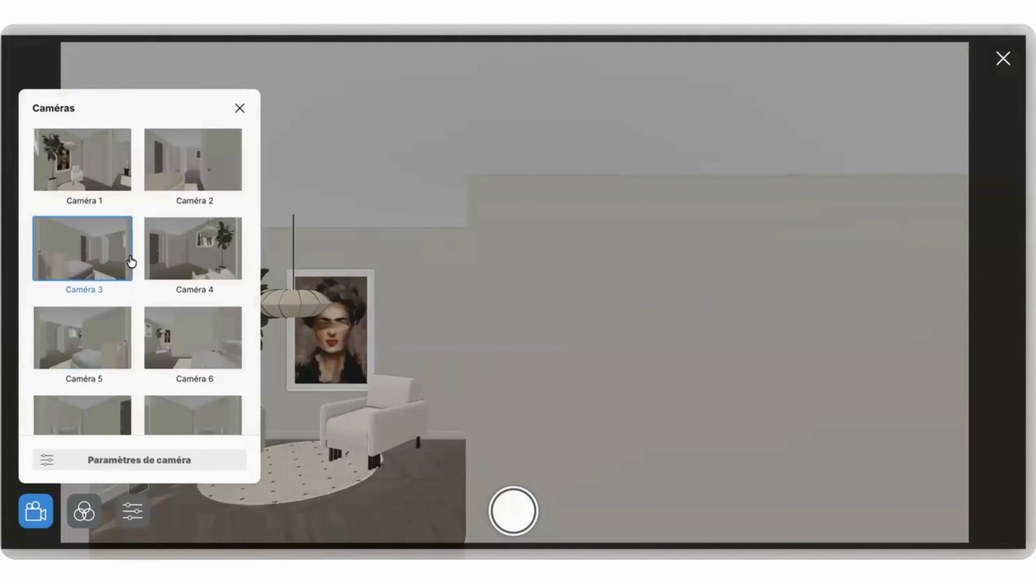
{"action": "left_click", "coordinate": [99, 157]}
{"action": "left_click", "coordinate": [215, 163]}
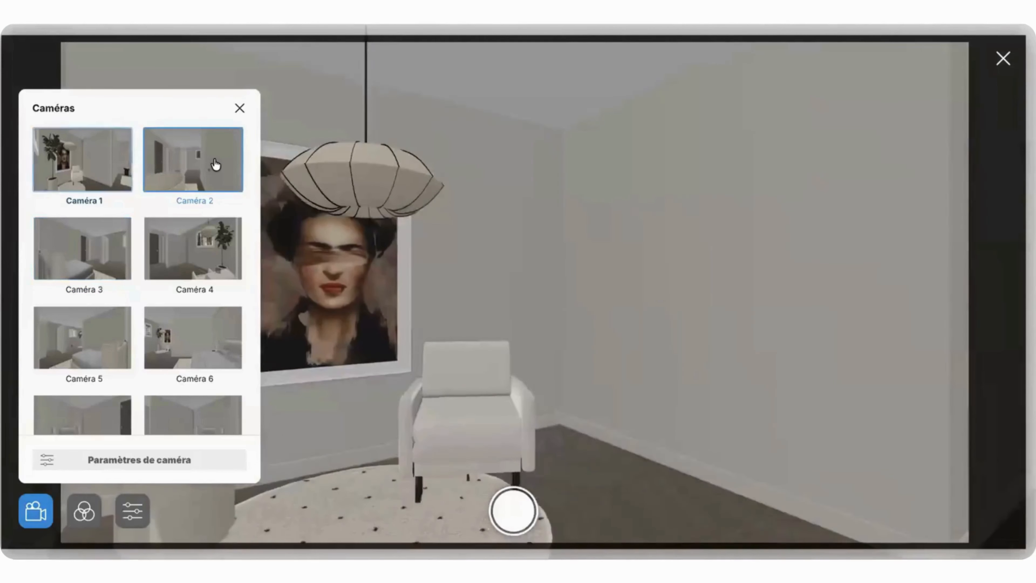
{"action": "left_click", "coordinate": [82, 159]}
{"action": "left_click", "coordinate": [95, 258]}
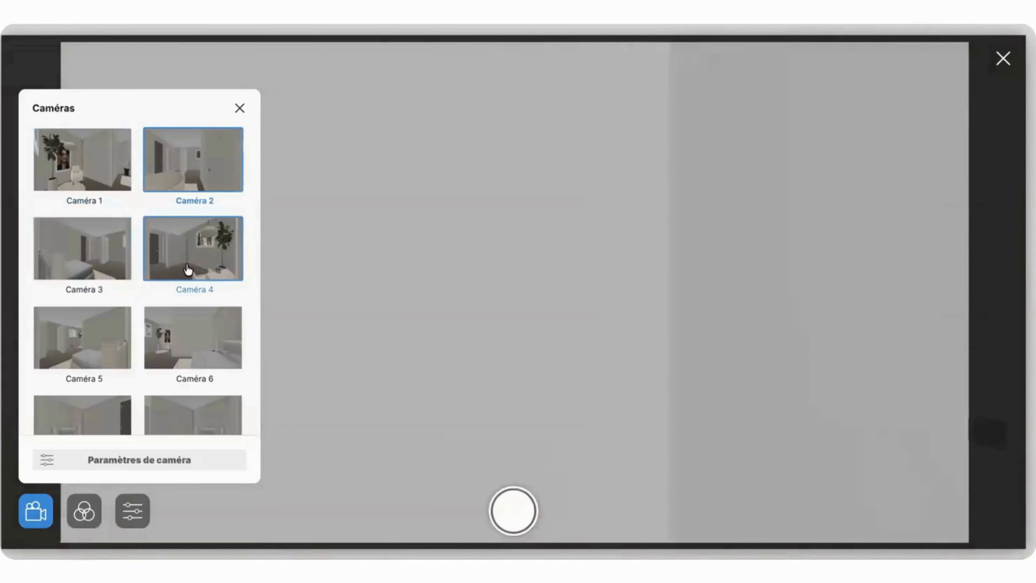
{"action": "left_click", "coordinate": [105, 367]}
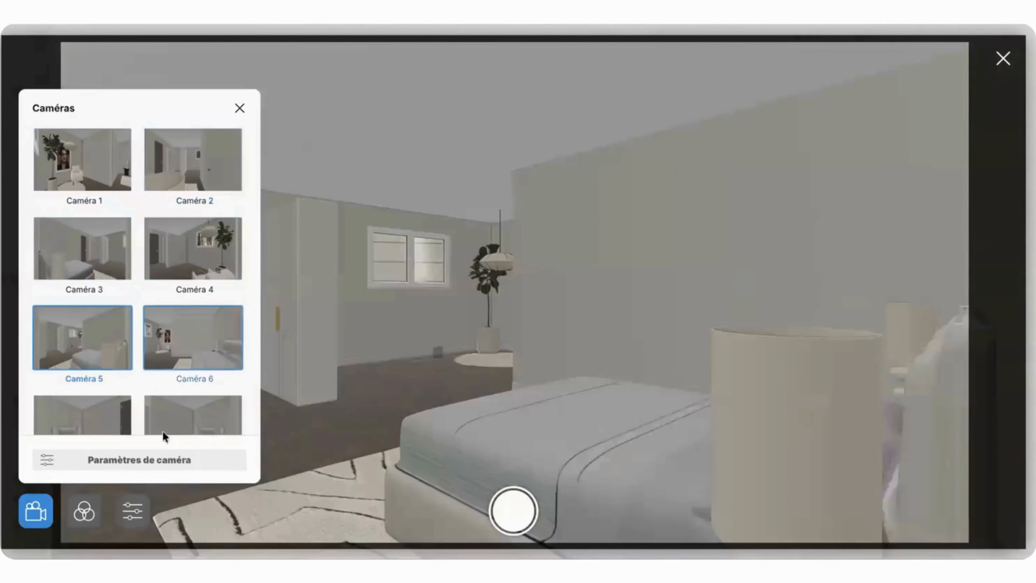
Step: Try the 1x and 0.5x zooms for the chosen camera and return the zoom to 2x
{"action": "left_click", "coordinate": [155, 458]}
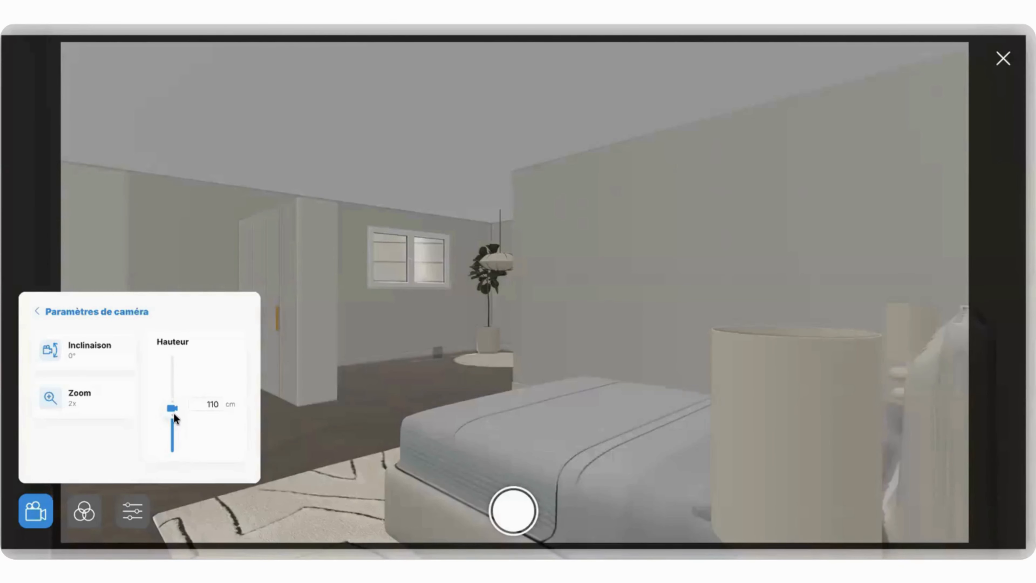
{"action": "left_click", "coordinate": [103, 406]}
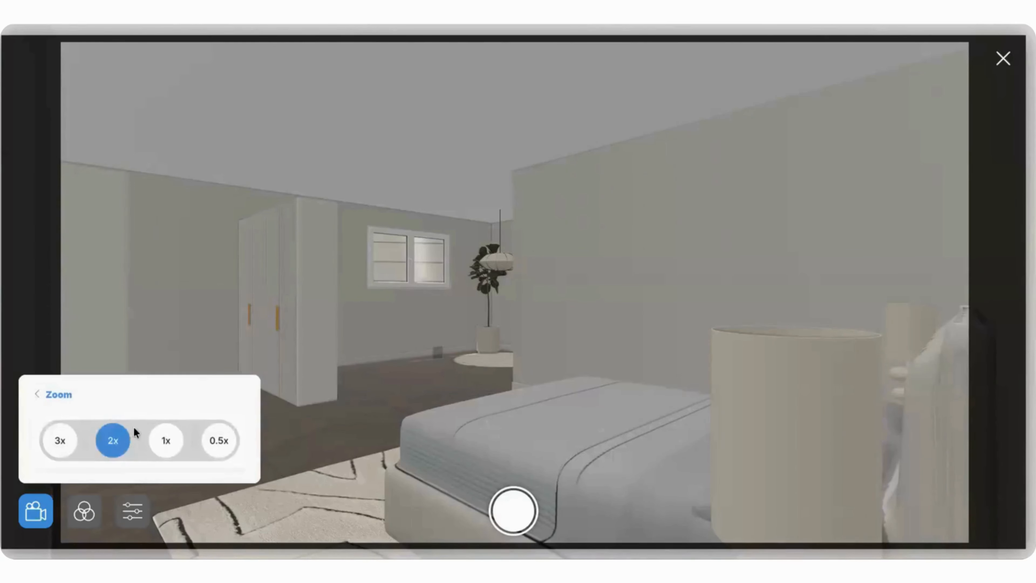
{"action": "left_click", "coordinate": [167, 443]}
{"action": "left_click", "coordinate": [219, 442]}
{"action": "left_click", "coordinate": [111, 449]}
{"action": "left_click", "coordinate": [50, 395]}
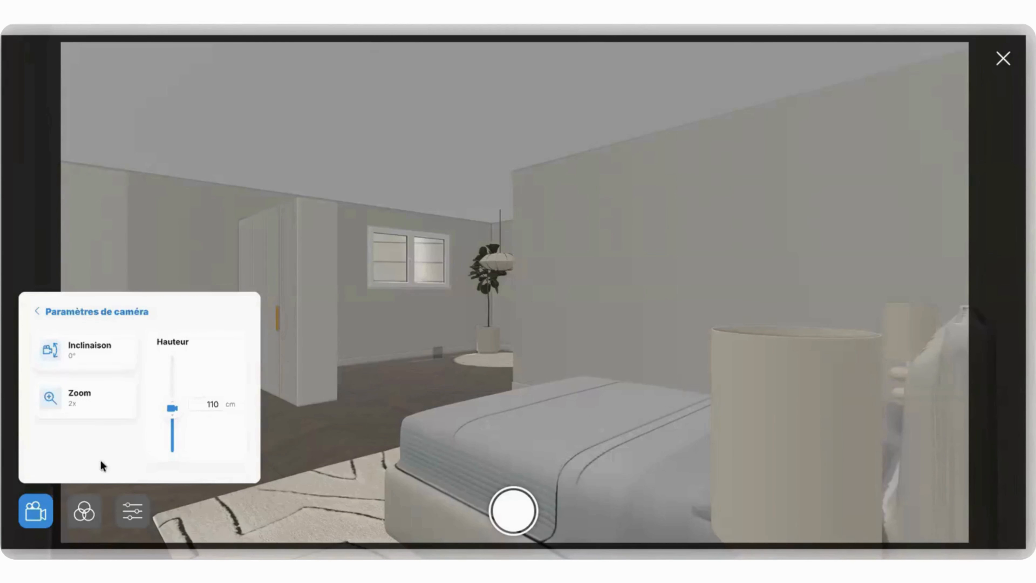
Step: Use the Standard ambiance with the Ciel bleu background image and generate the realistic image in 4K quality
{"action": "left_click", "coordinate": [89, 523]}
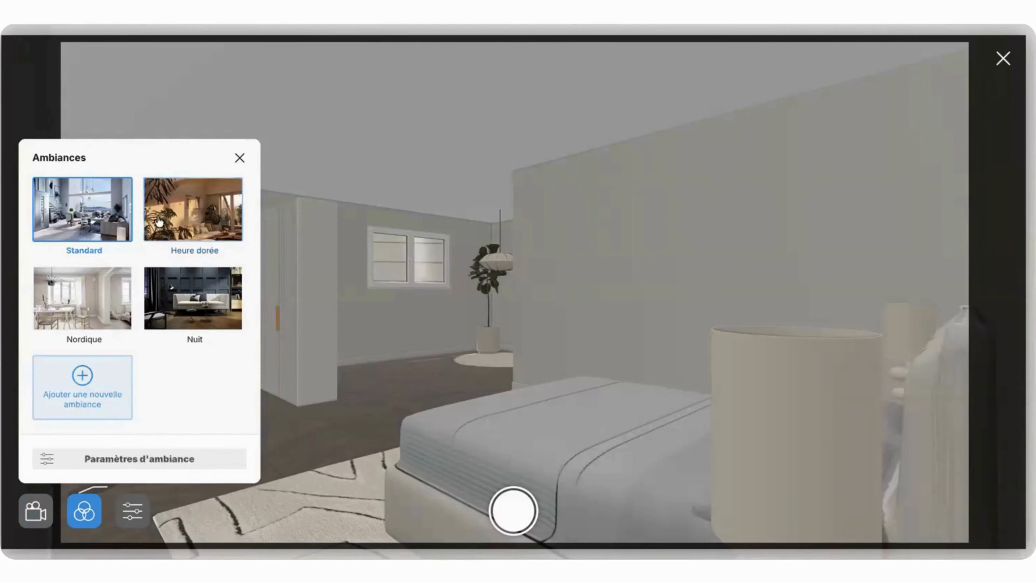
{"action": "left_click", "coordinate": [179, 295]}
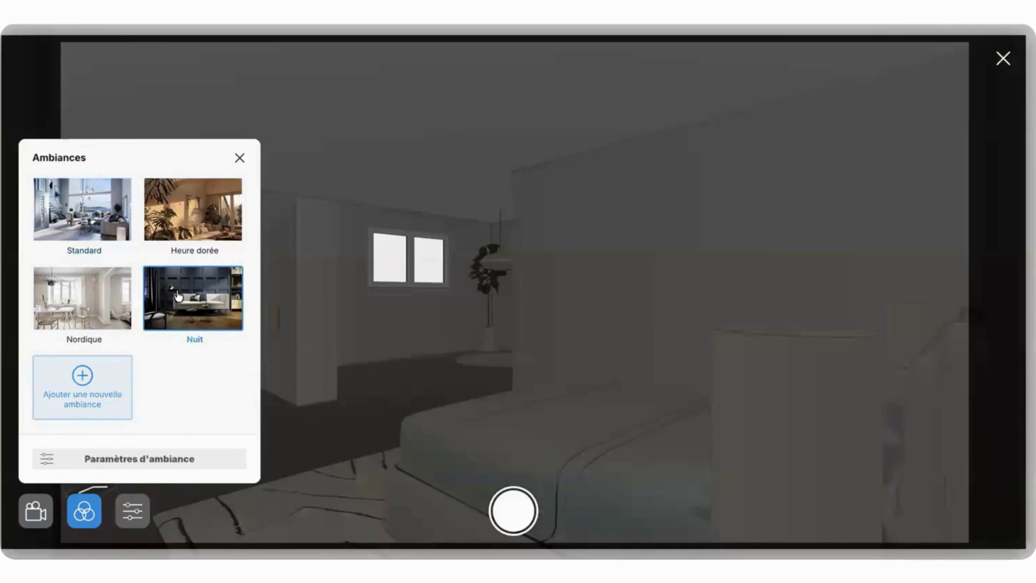
{"action": "left_click", "coordinate": [93, 240]}
{"action": "left_click", "coordinate": [100, 459]}
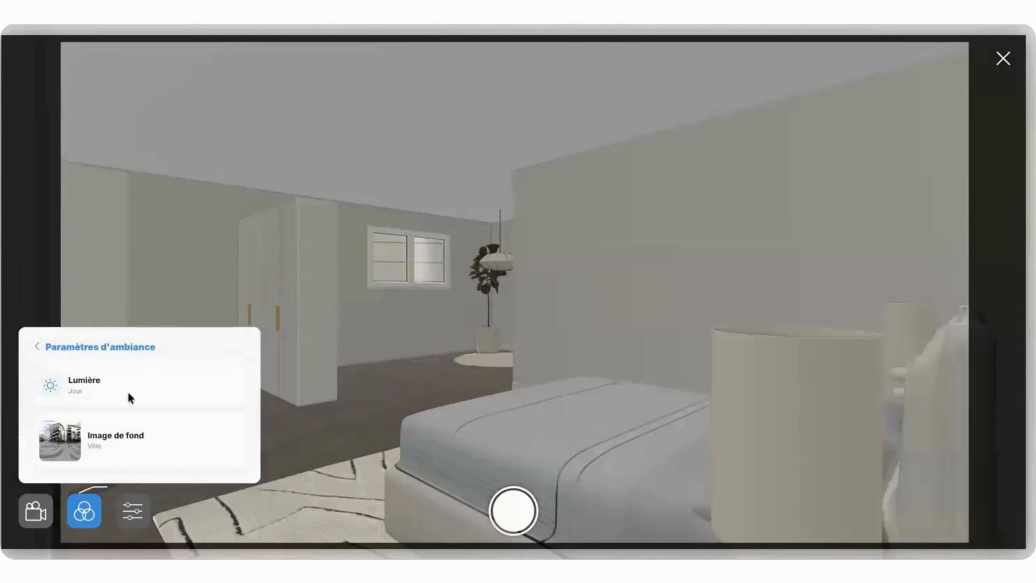
{"action": "left_click", "coordinate": [129, 436]}
{"action": "left_click", "coordinate": [199, 238]}
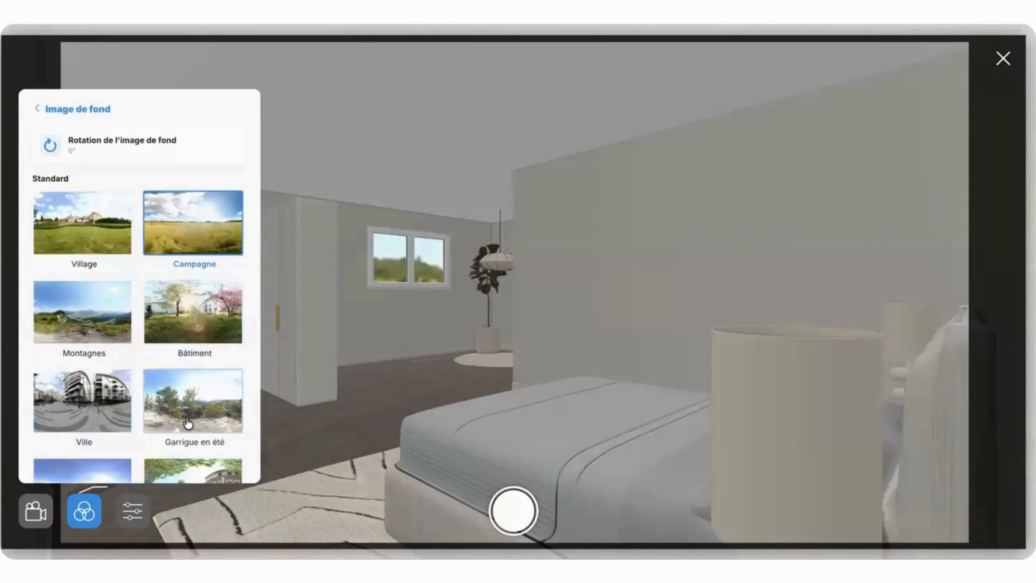
{"action": "left_click", "coordinate": [189, 426]}
{"action": "scroll", "coordinate": [190, 426], "scroll_direction": "down", "scroll_amount": 9}
{"action": "left_click", "coordinate": [190, 378]}
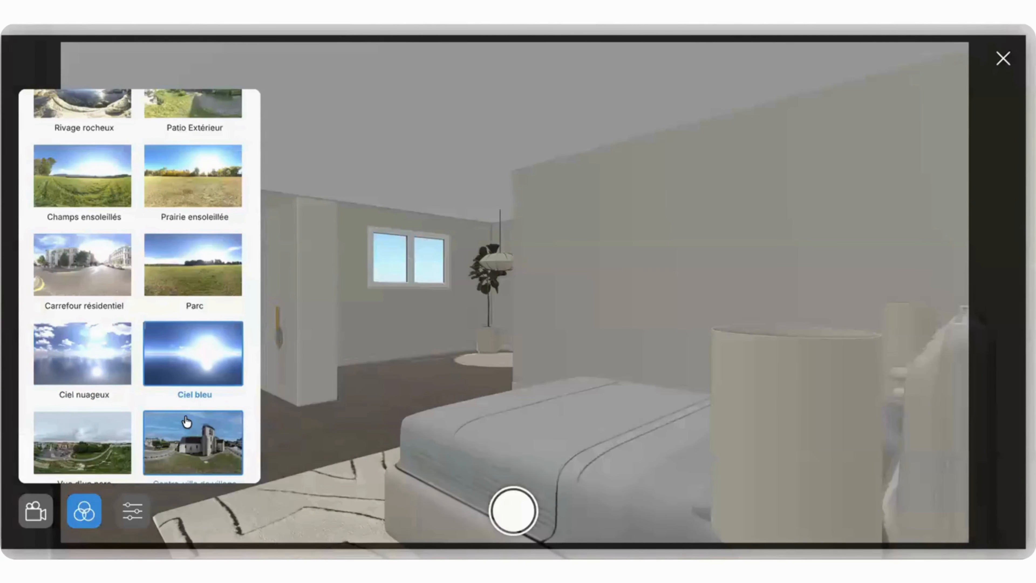
{"action": "left_click", "coordinate": [510, 513]}
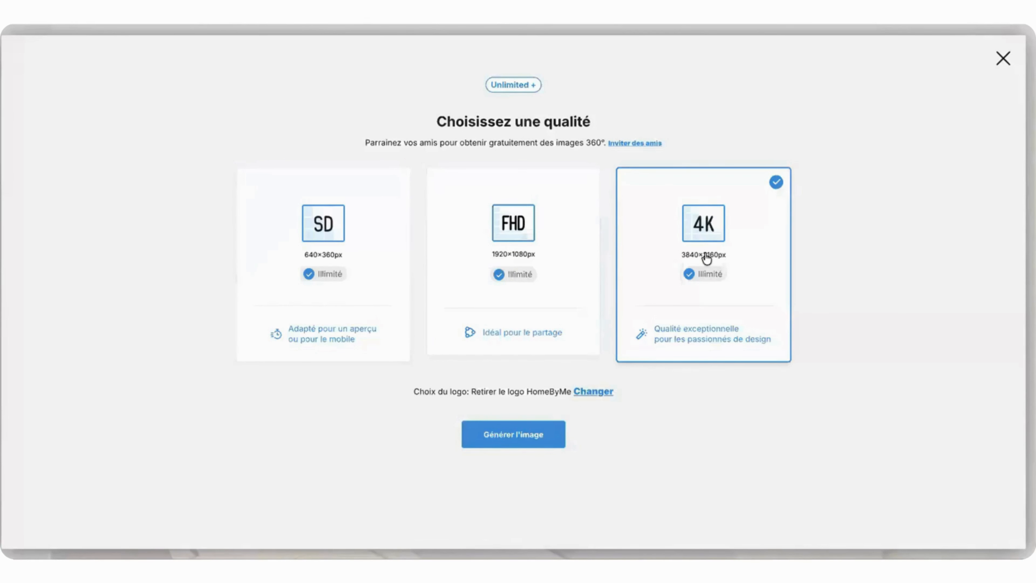
{"action": "left_click", "coordinate": [544, 428]}
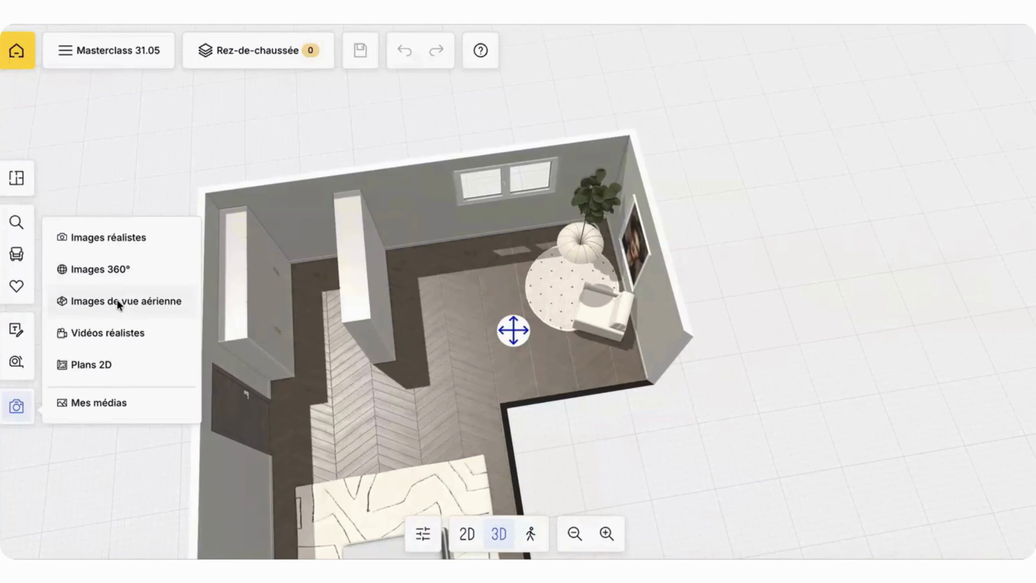
Step: Open the aerial view image studio, switch it to 2D and look at its camera and ambiance options
{"action": "left_click", "coordinate": [171, 301]}
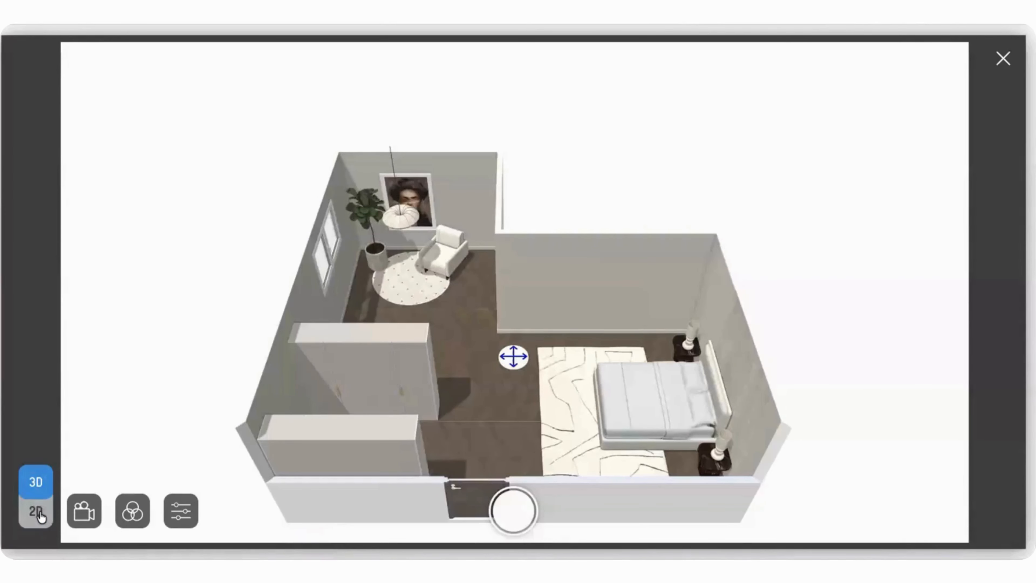
{"action": "left_click", "coordinate": [36, 512]}
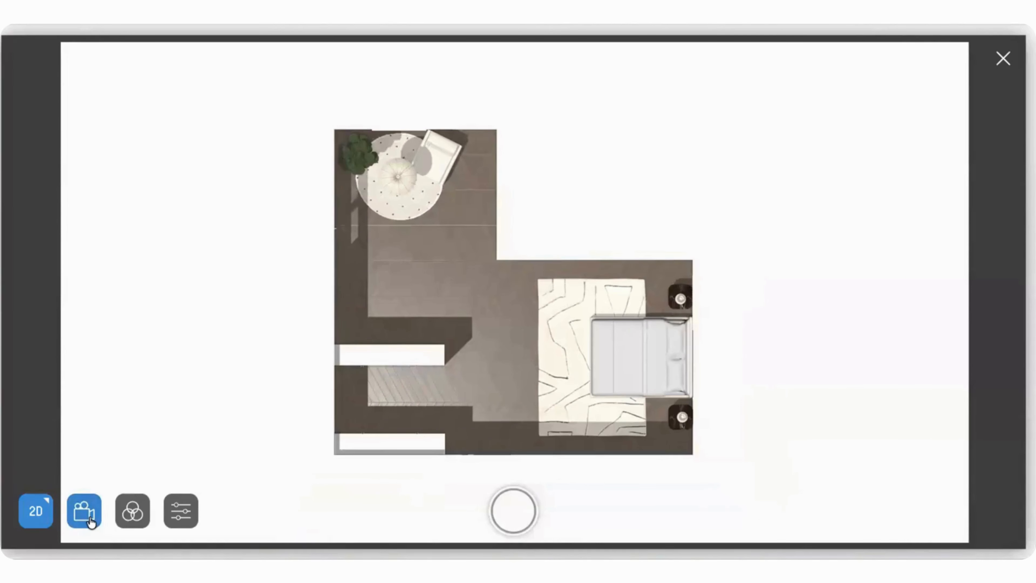
{"action": "left_click", "coordinate": [90, 518]}
{"action": "left_click", "coordinate": [129, 514]}
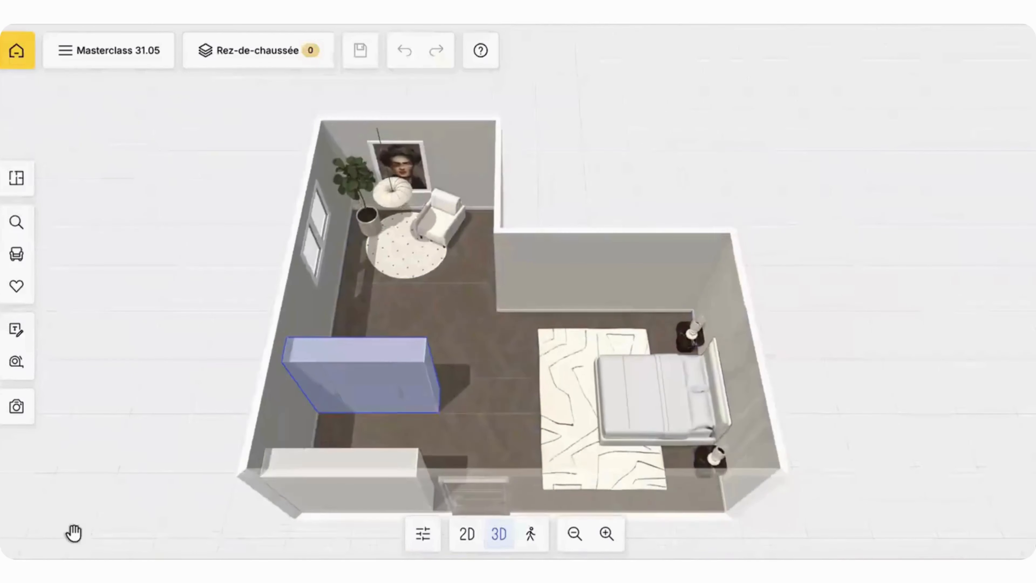
Step: Open the realistic video studio and start it with its introduction set not to show again
{"action": "left_click", "coordinate": [13, 409]}
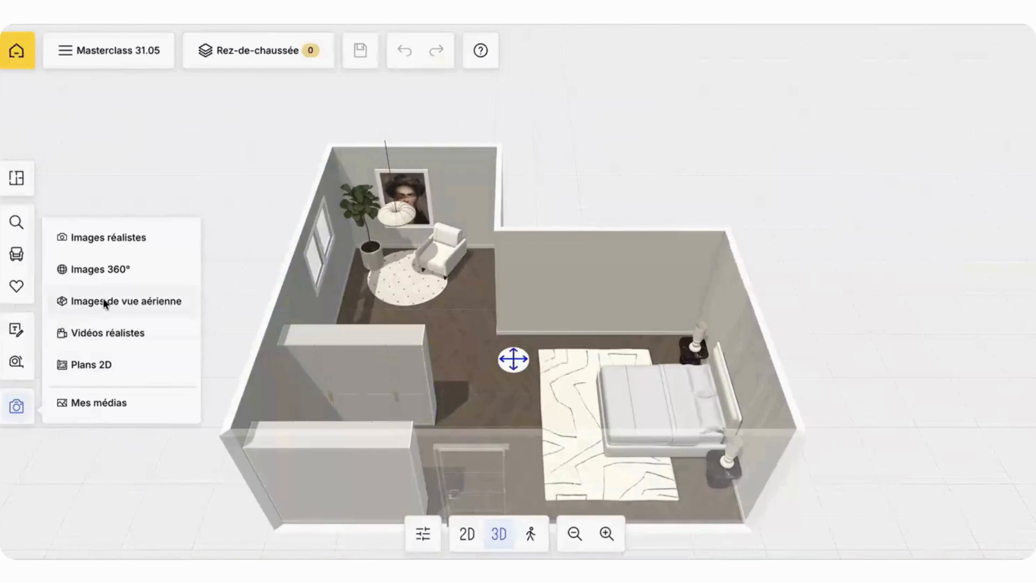
{"action": "left_click", "coordinate": [102, 333]}
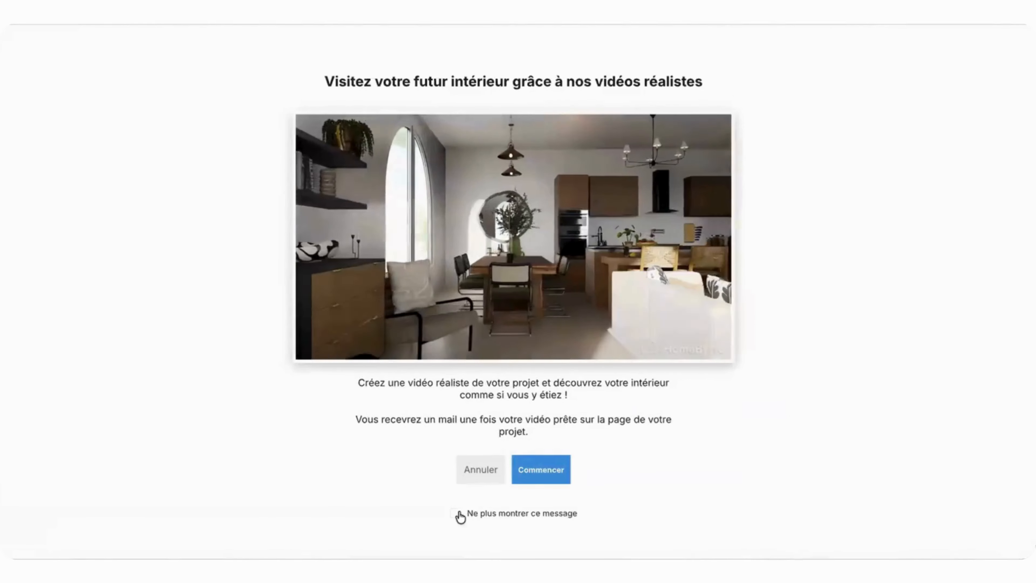
{"action": "left_click", "coordinate": [459, 513]}
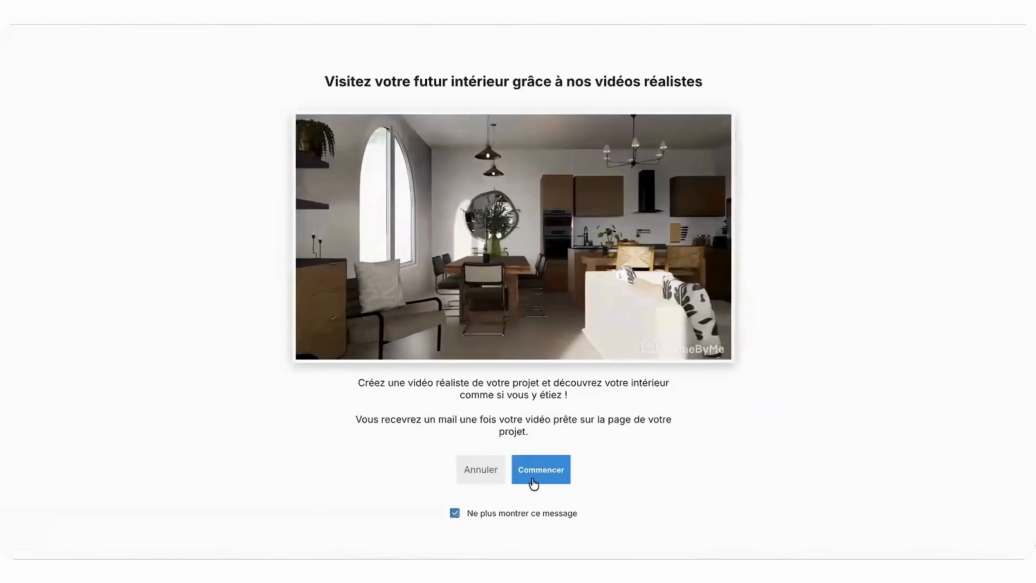
{"action": "left_click", "coordinate": [551, 469]}
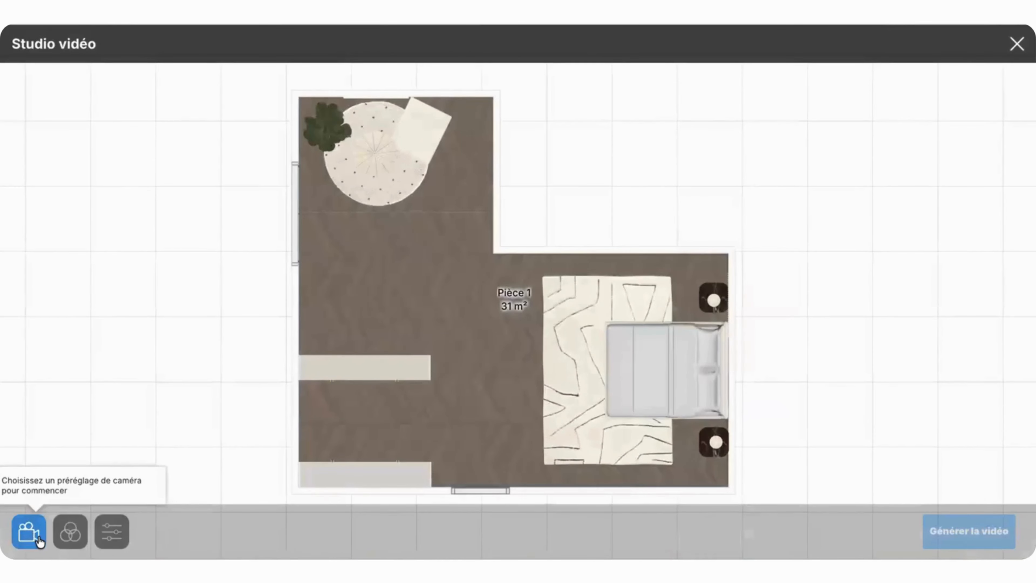
Step: Open the video camera presets, select the first 5-second Rotation d'angle preset and play its preview
{"action": "left_click", "coordinate": [40, 541]}
{"action": "left_click", "coordinate": [76, 168]}
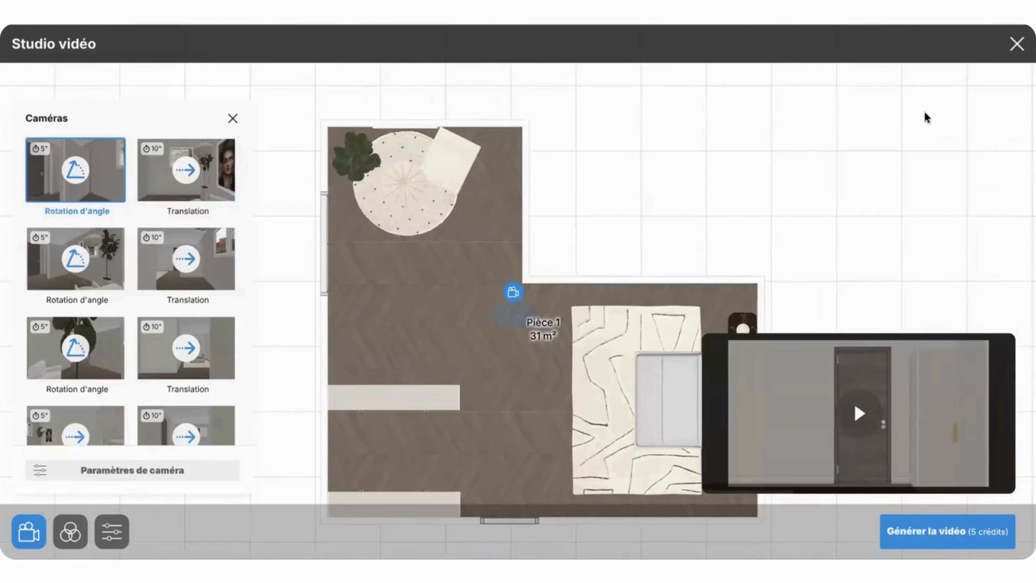
{"action": "left_click", "coordinate": [851, 415]}
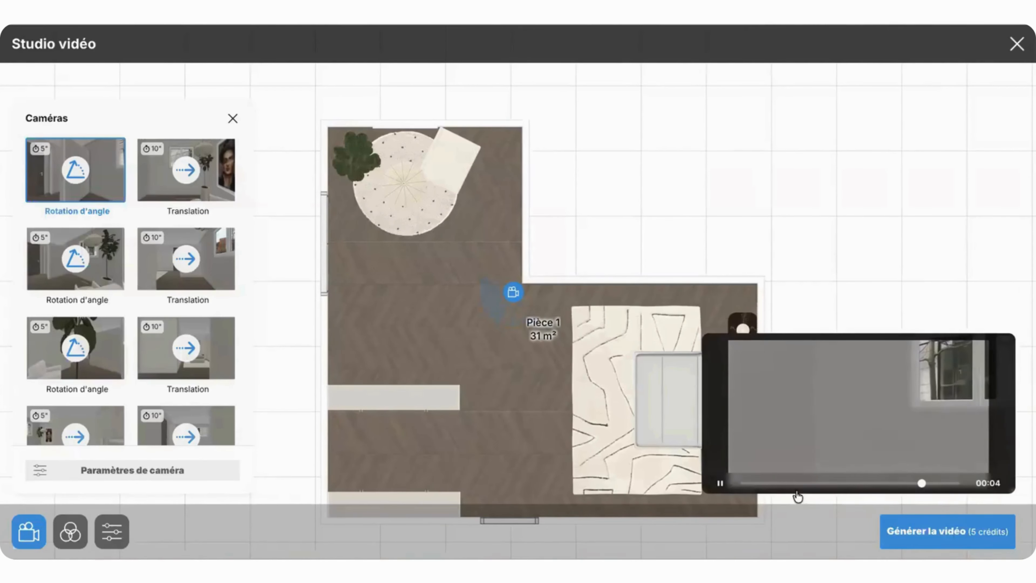
Step: Preview the first 10-second Translation camera preset, then select the third Translation preset
{"action": "left_click", "coordinate": [192, 184]}
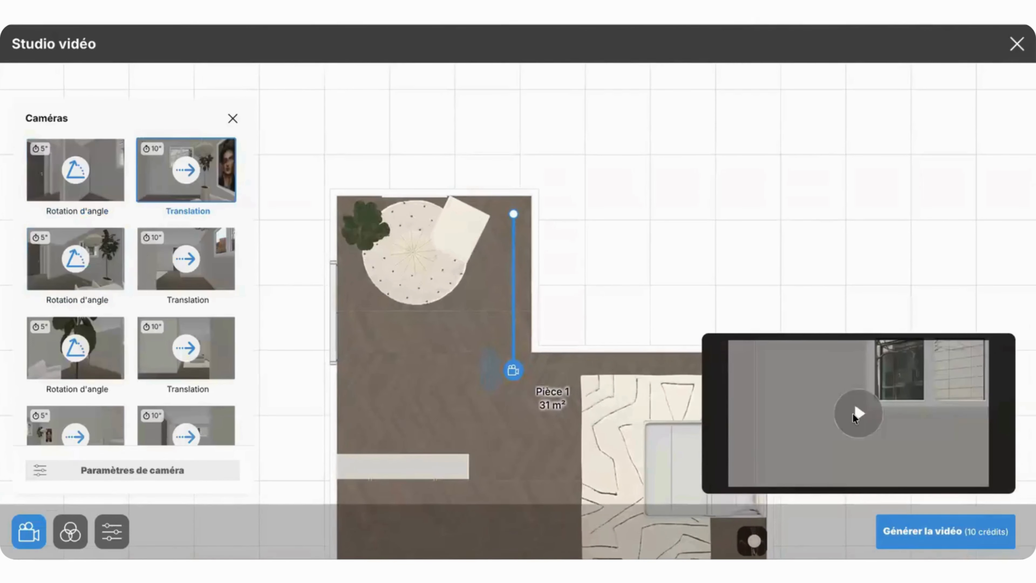
{"action": "left_click", "coordinate": [853, 413]}
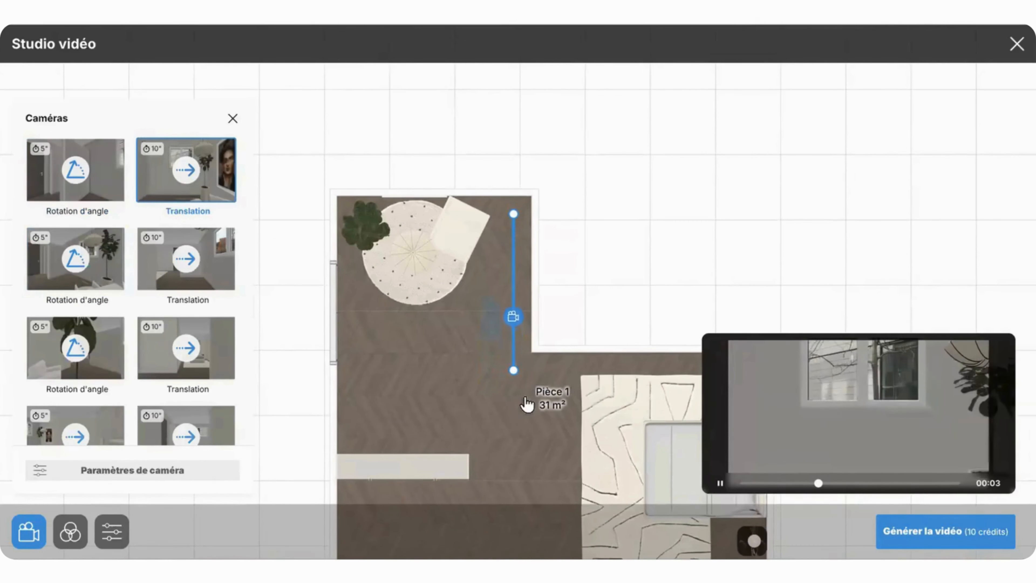
{"action": "left_click", "coordinate": [182, 355]}
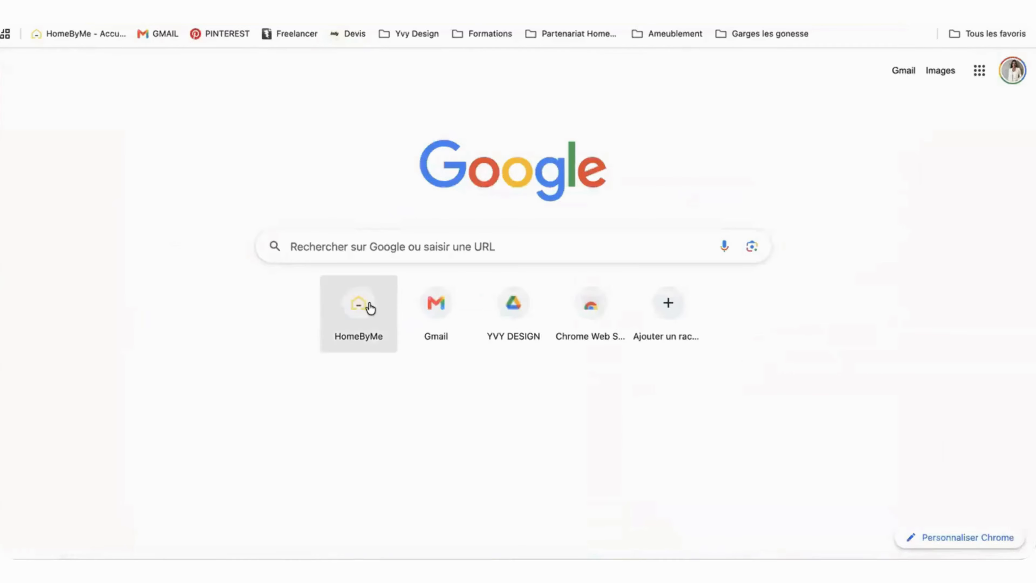
Step: Leave the project editor, list all projects and open the details of Update Loft Fontenay sous bois
{"action": "left_click", "coordinate": [368, 303]}
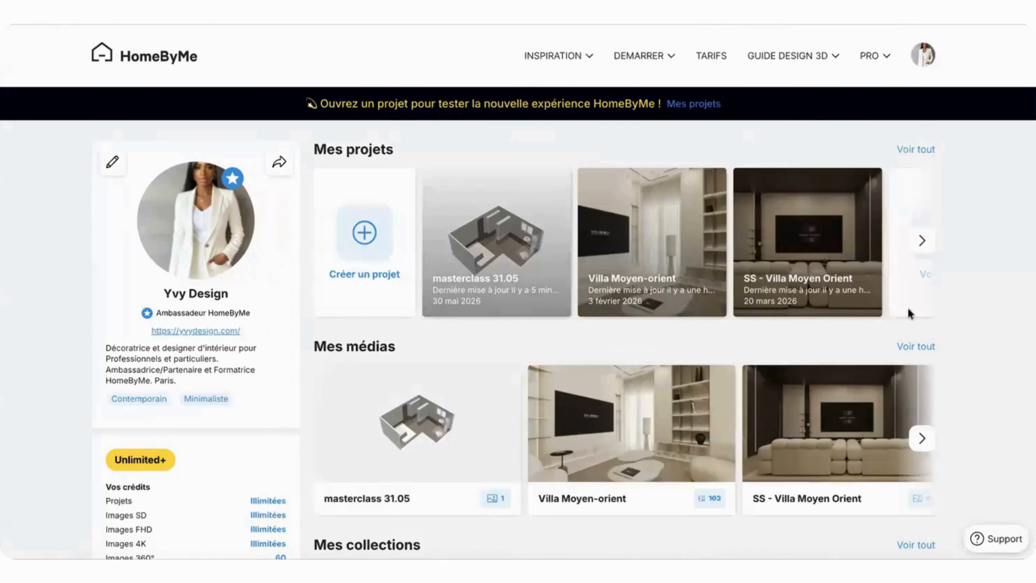
{"action": "left_click", "coordinate": [917, 150]}
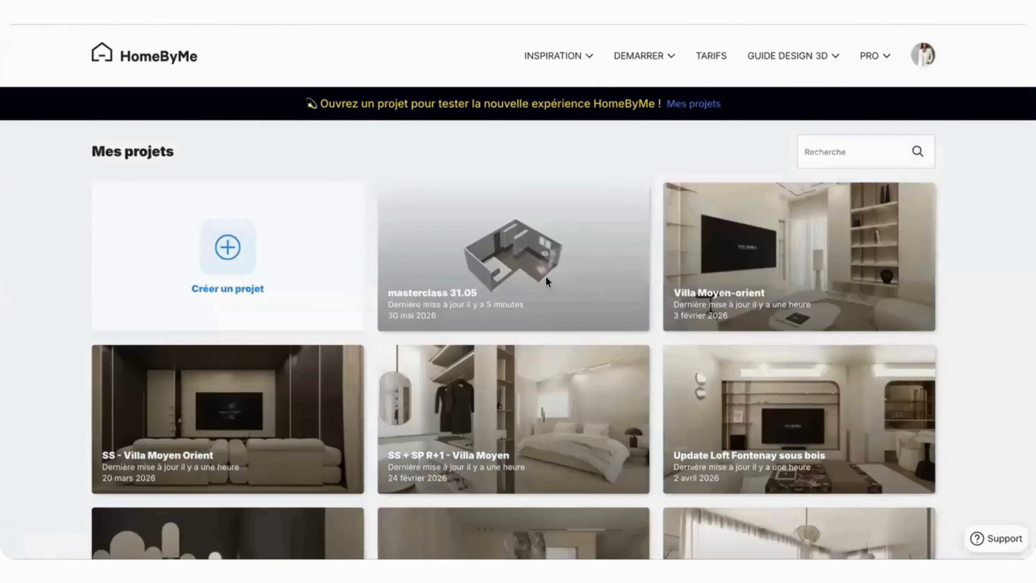
{"action": "scroll", "coordinate": [534, 285], "scroll_direction": "down", "scroll_amount": 3}
{"action": "scroll", "coordinate": [534, 287], "scroll_direction": "down", "scroll_amount": 2}
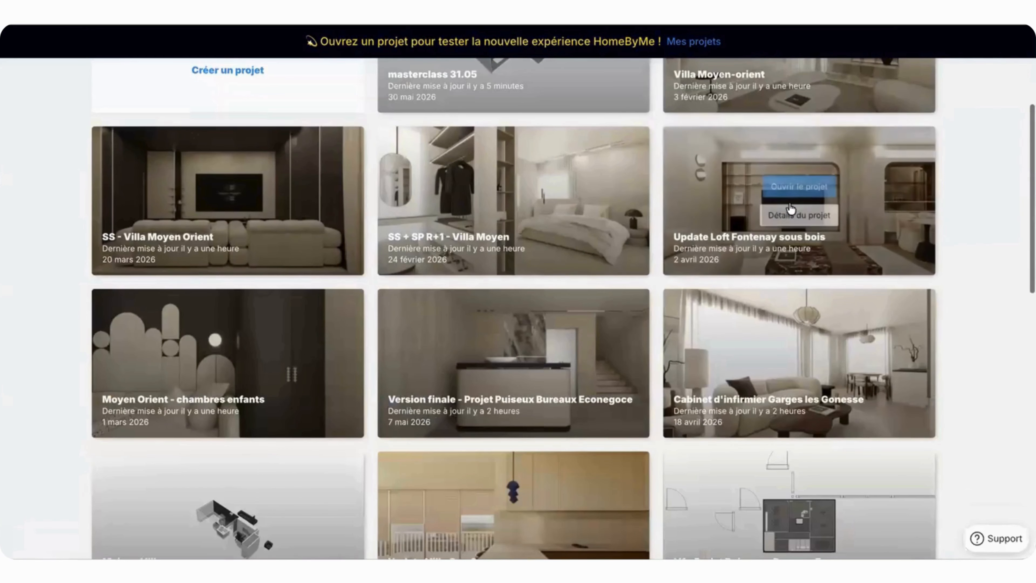
{"action": "mouse_move", "coordinate": [784, 187]}
{"action": "left_click", "coordinate": [785, 214]}
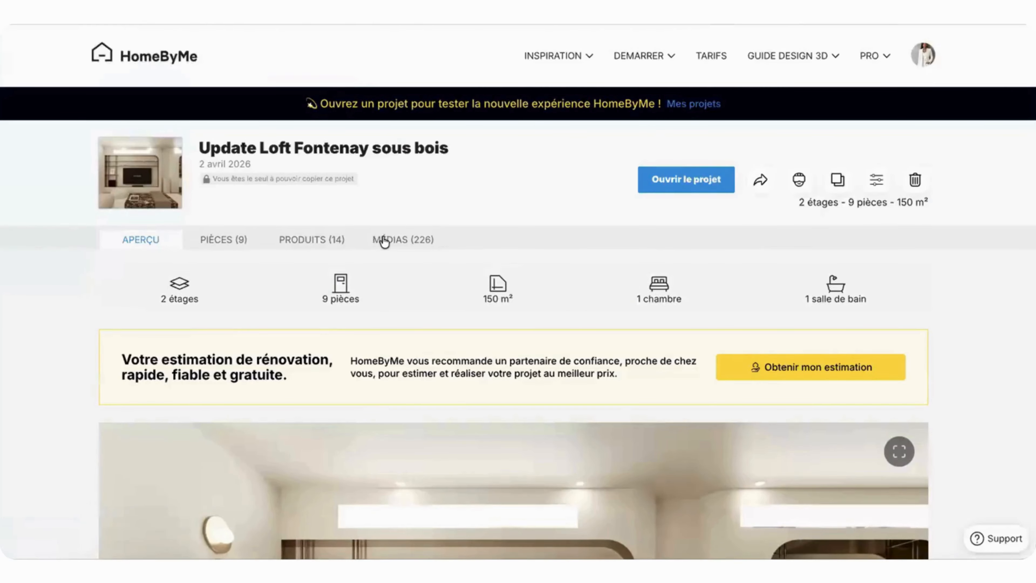
Step: Open the loft project's media gallery and load more of its 4K images
{"action": "left_click", "coordinate": [384, 242]}
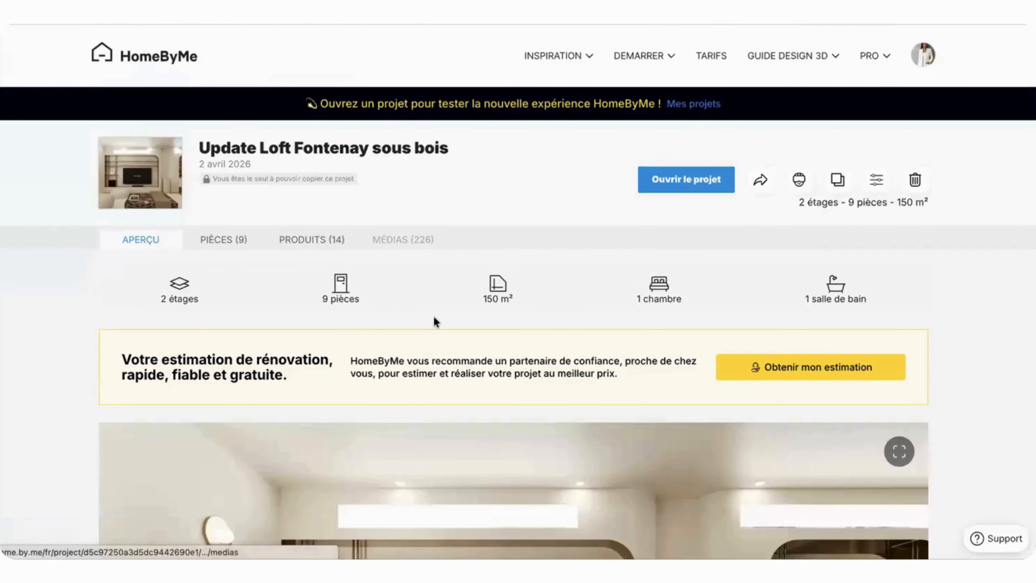
{"action": "scroll", "coordinate": [441, 342], "scroll_direction": "down", "scroll_amount": 5}
{"action": "scroll", "coordinate": [441, 343], "scroll_direction": "down", "scroll_amount": 15}
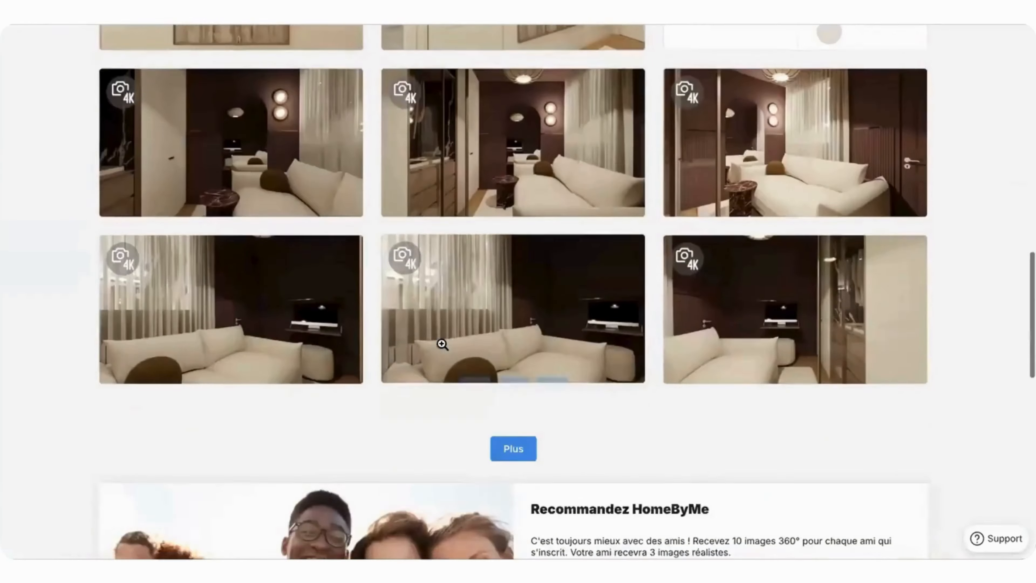
{"action": "scroll", "coordinate": [508, 216], "scroll_direction": "up", "scroll_amount": 5}
{"action": "left_click", "coordinate": [513, 206]}
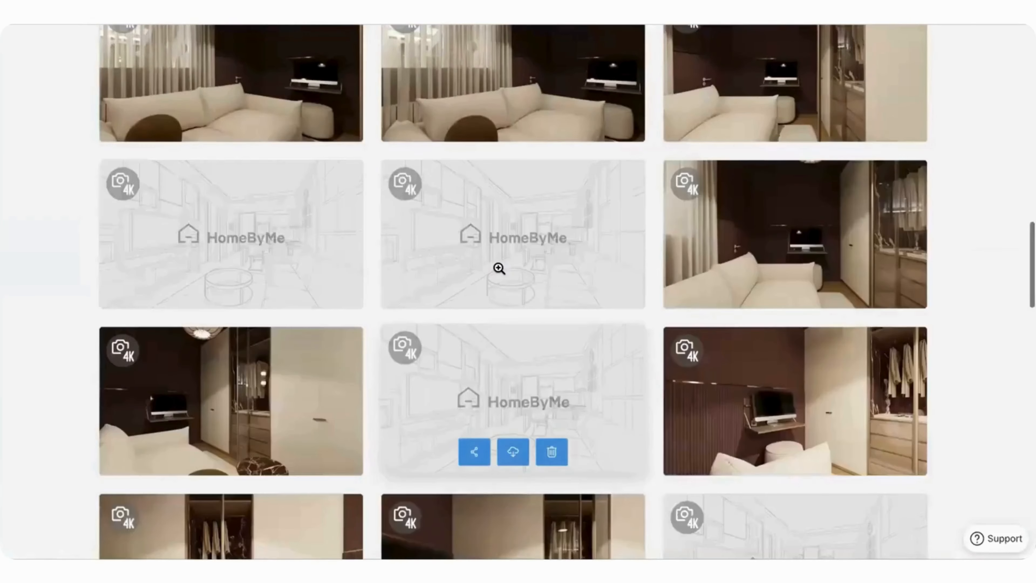
{"action": "scroll", "coordinate": [515, 186], "scroll_direction": "down", "scroll_amount": 10}
{"action": "left_click", "coordinate": [514, 160]}
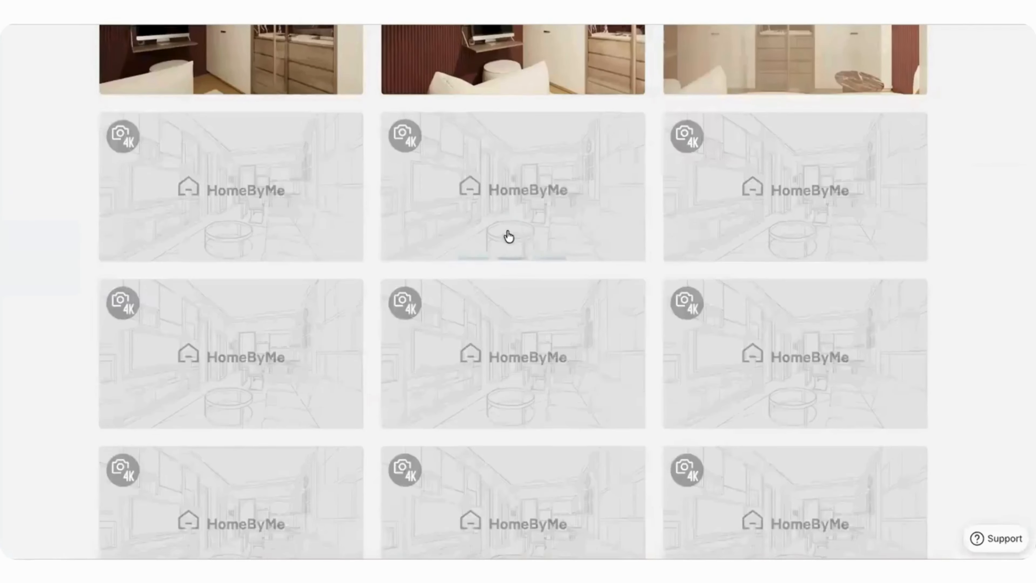
{"action": "scroll", "coordinate": [502, 253], "scroll_direction": "down", "scroll_amount": 15}
{"action": "scroll", "coordinate": [502, 250], "scroll_direction": "up", "scroll_amount": 5}
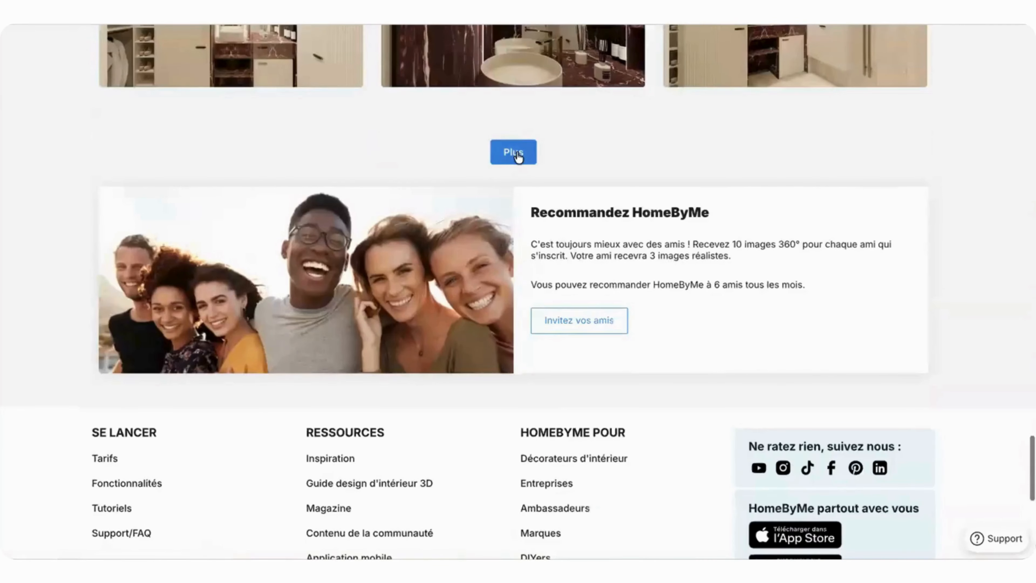
Step: Keep loading further loft media and look through the kitchen, living-room and dining-area renders
{"action": "left_click", "coordinate": [515, 153]}
{"action": "scroll", "coordinate": [516, 263], "scroll_direction": "down", "scroll_amount": 15}
{"action": "scroll", "coordinate": [515, 265], "scroll_direction": "up", "scroll_amount": 5}
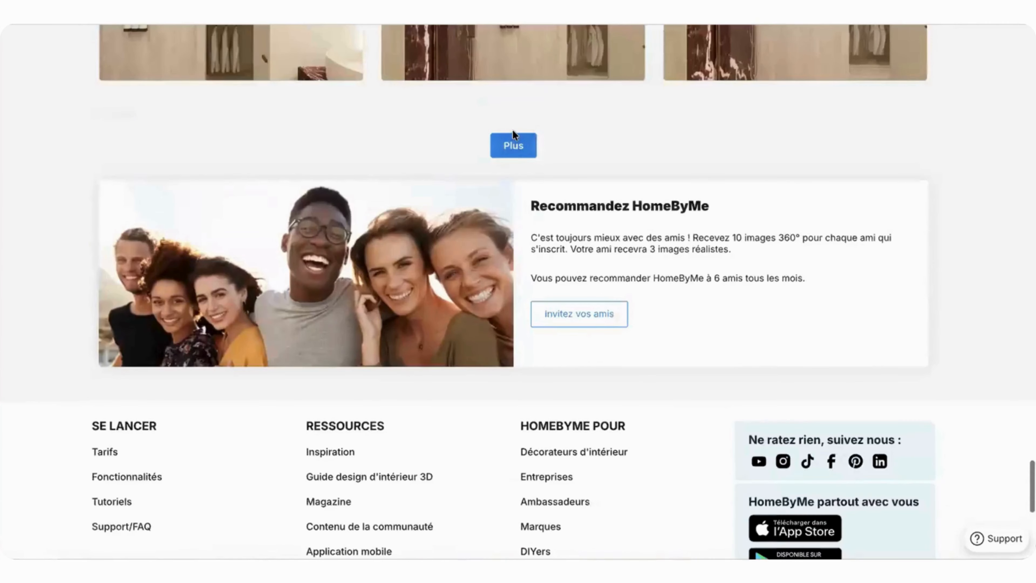
{"action": "left_click", "coordinate": [515, 151]}
{"action": "scroll", "coordinate": [516, 276], "scroll_direction": "down", "scroll_amount": 15}
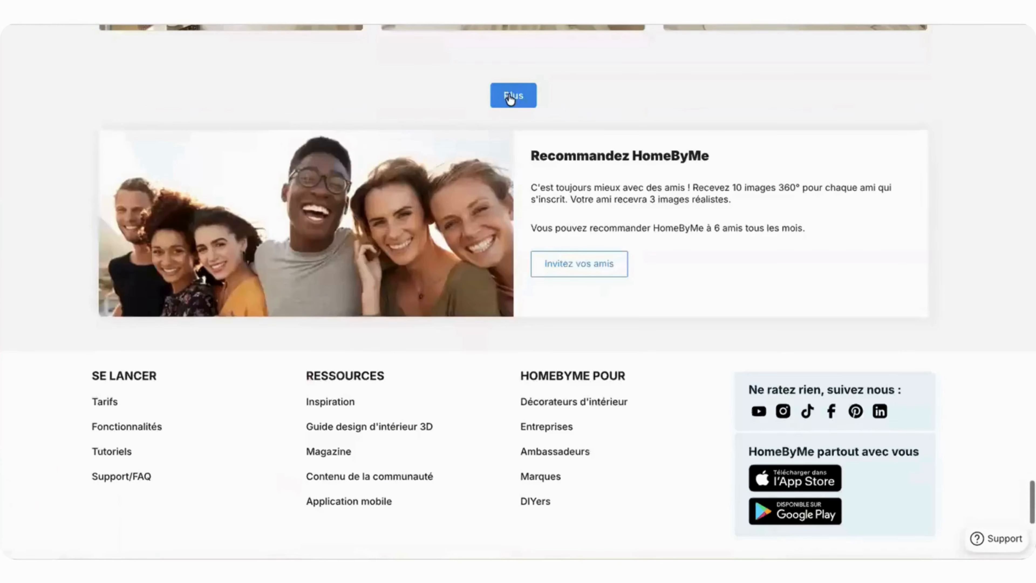
{"action": "scroll", "coordinate": [507, 261], "scroll_direction": "up", "scroll_amount": 10}
{"action": "scroll", "coordinate": [507, 262], "scroll_direction": "down", "scroll_amount": 10}
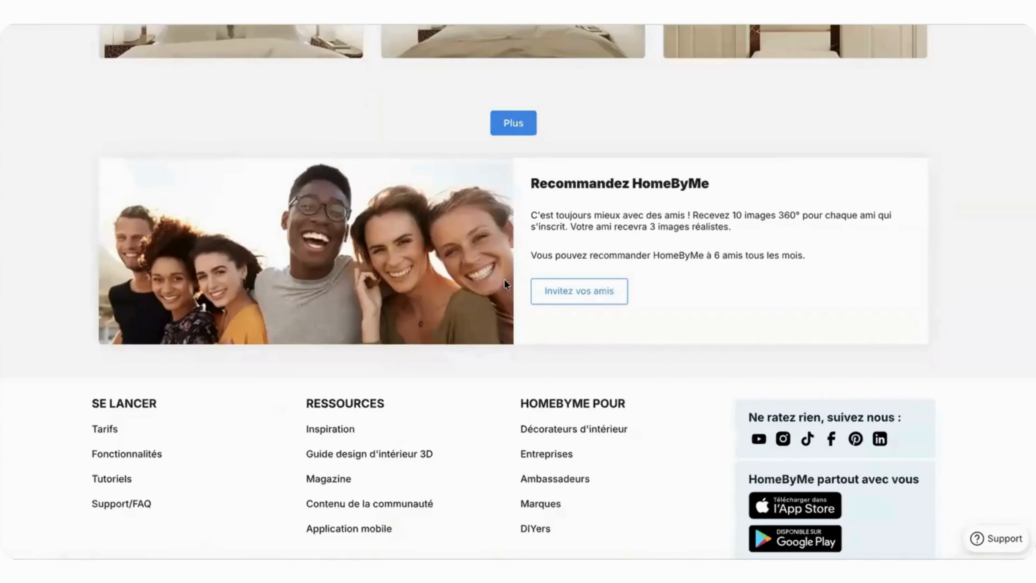
{"action": "scroll", "coordinate": [504, 279], "scroll_direction": "up", "scroll_amount": 7}
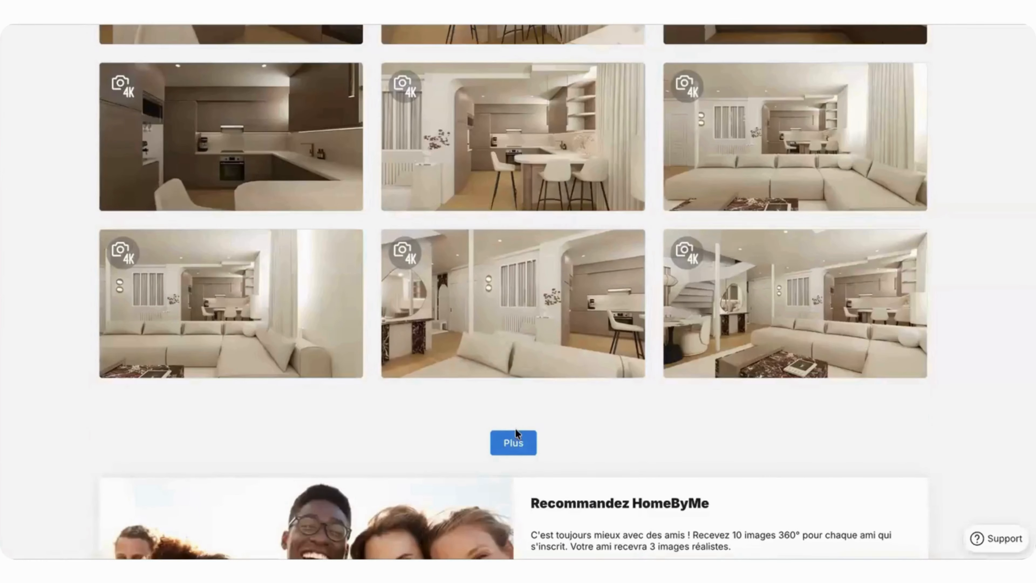
{"action": "scroll", "coordinate": [516, 424], "scroll_direction": "down", "scroll_amount": 10}
{"action": "scroll", "coordinate": [516, 426], "scroll_direction": "up", "scroll_amount": 3}
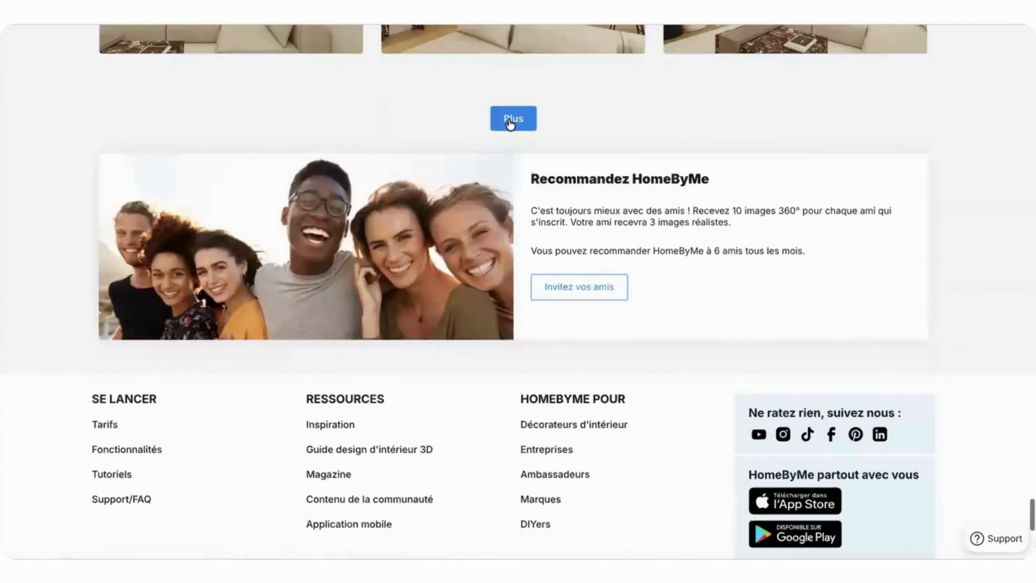
{"action": "scroll", "coordinate": [511, 282], "scroll_direction": "up", "scroll_amount": 10}
{"action": "scroll", "coordinate": [509, 283], "scroll_direction": "down", "scroll_amount": 6}
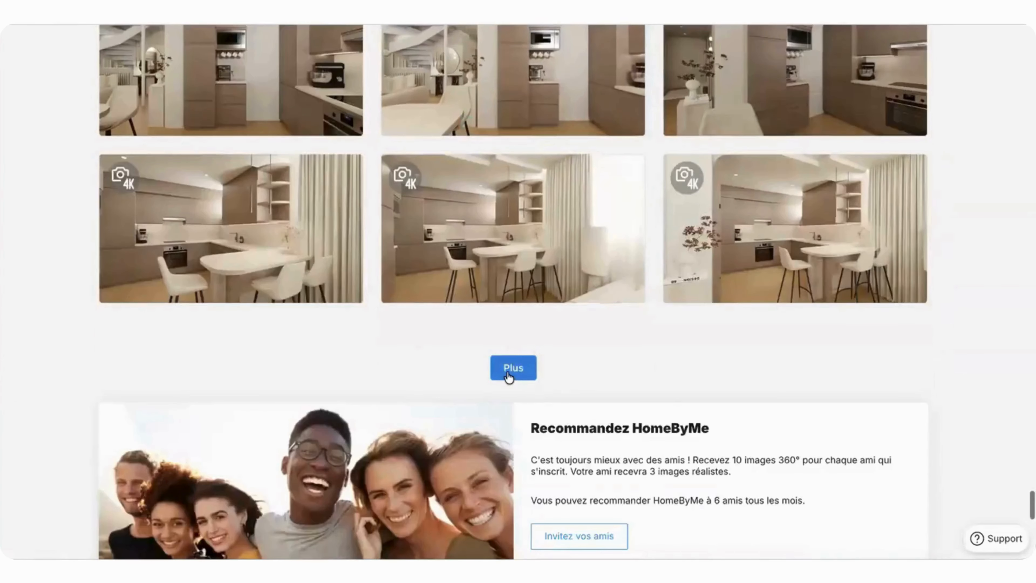
{"action": "left_click", "coordinate": [511, 368]}
{"action": "scroll", "coordinate": [509, 370], "scroll_direction": "down", "scroll_amount": 10}
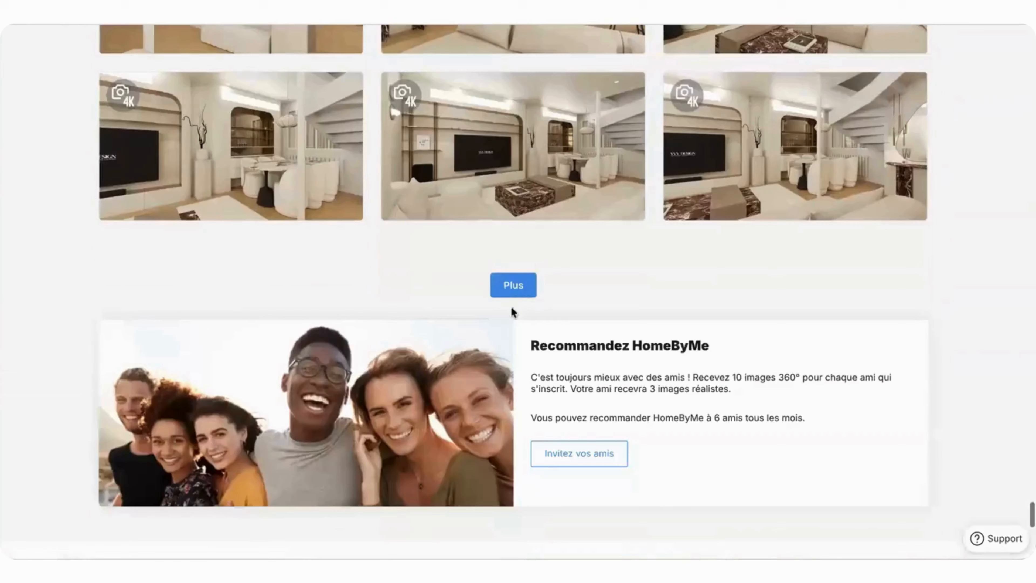
{"action": "left_click", "coordinate": [514, 286]}
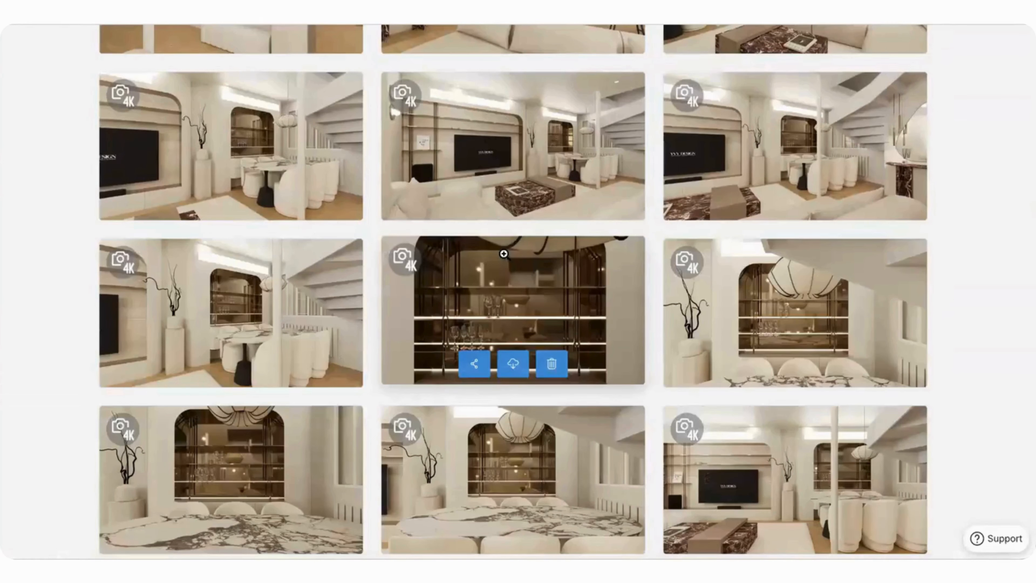
Step: View the loft's television wall and dining-area render at full size, browse the following images and close the viewer
{"action": "left_click", "coordinate": [261, 153]}
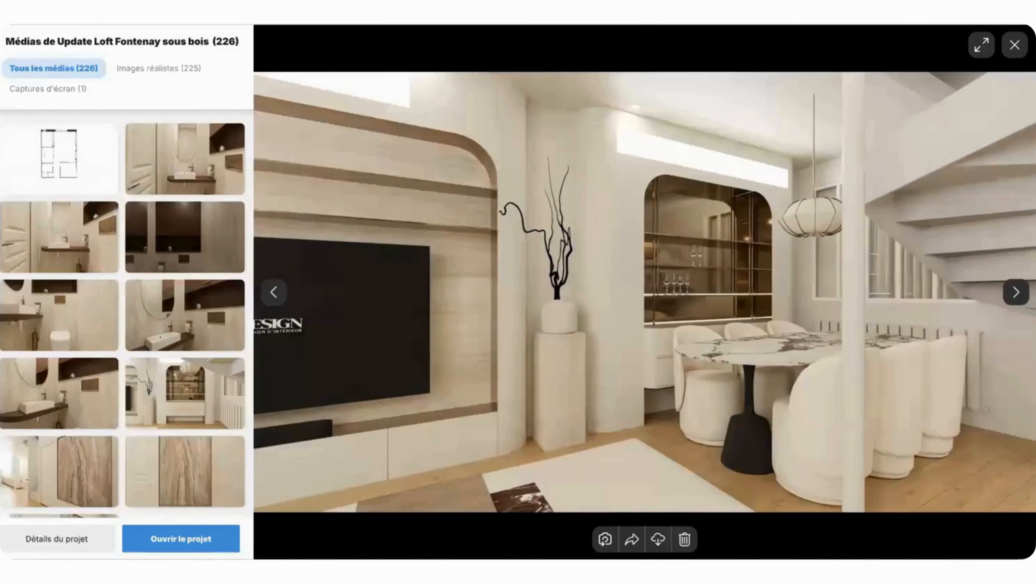
{"action": "left_click", "coordinate": [1016, 292]}
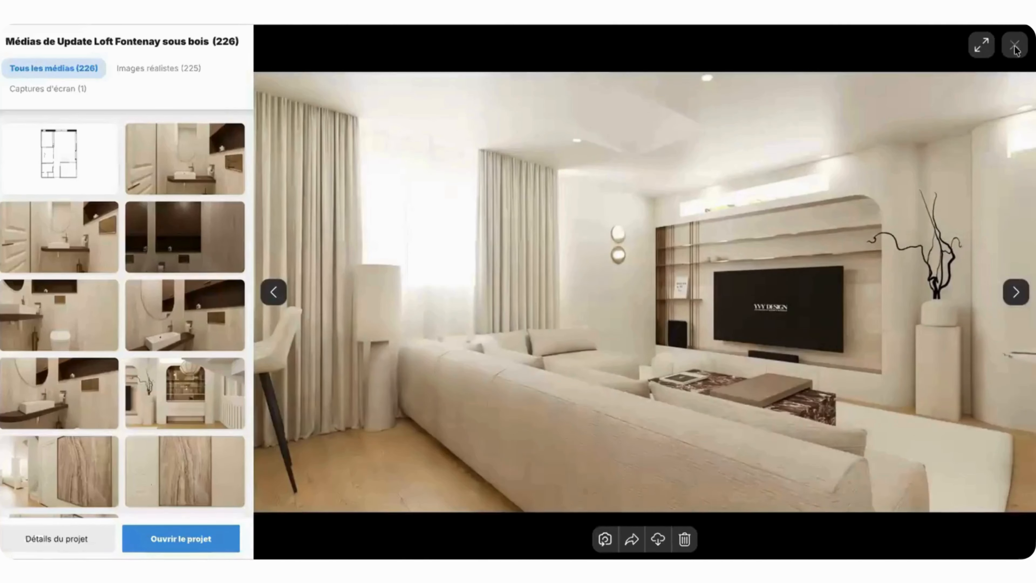
{"action": "left_click", "coordinate": [1015, 45]}
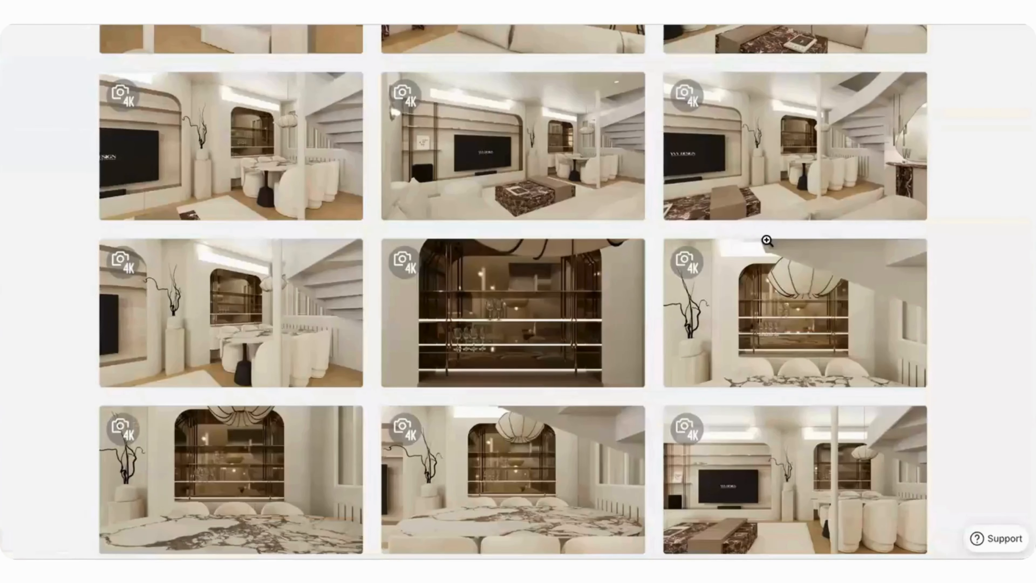
Step: Return to the account dashboard and open the media gallery of the Villa Moyen-orient project
{"action": "scroll", "coordinate": [767, 241], "scroll_direction": "up", "scroll_amount": 1}
{"action": "scroll", "coordinate": [204, 149], "scroll_direction": "up", "scroll_amount": 8}
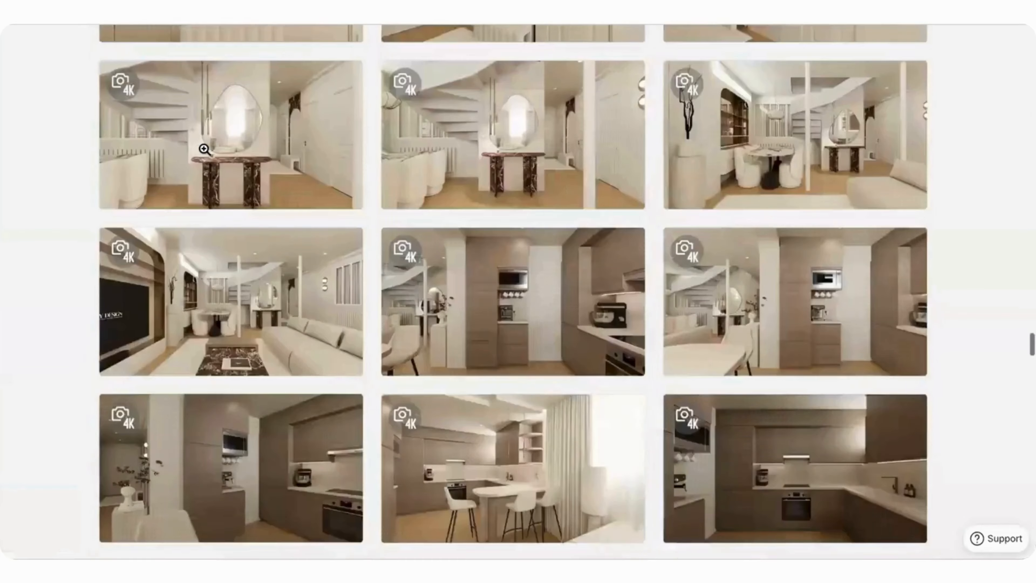
{"action": "scroll", "coordinate": [204, 149], "scroll_direction": "up", "scroll_amount": 15}
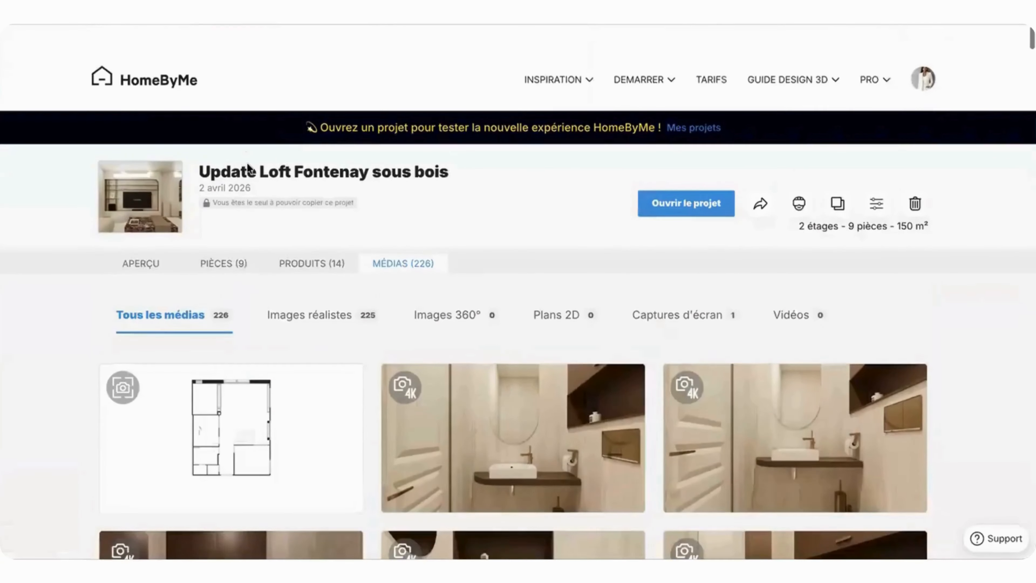
{"action": "left_click", "coordinate": [305, 156]}
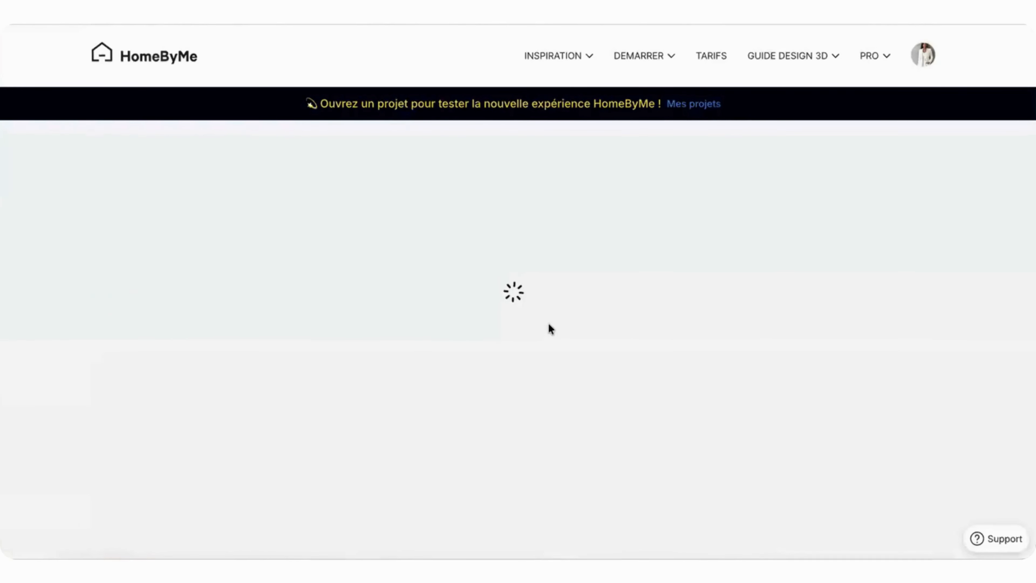
{"action": "mouse_move", "coordinate": [670, 235]}
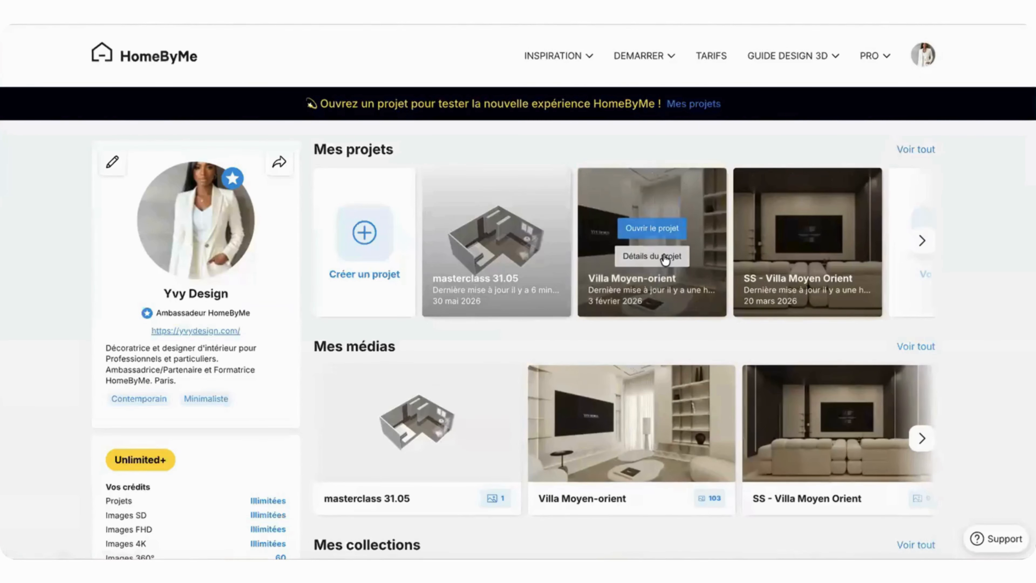
{"action": "left_click", "coordinate": [651, 261]}
{"action": "left_click", "coordinate": [400, 241]}
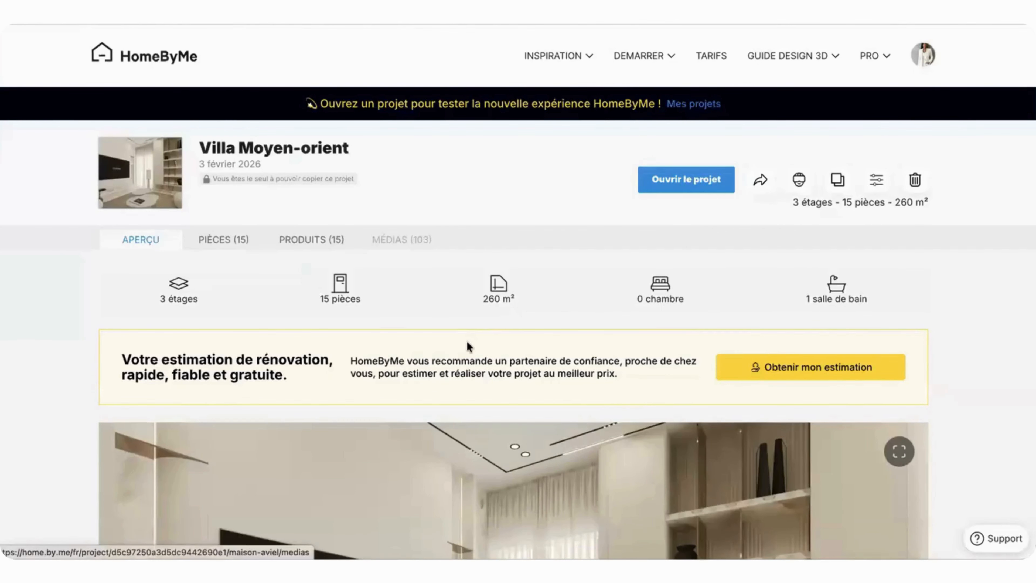
Step: Look through the villa's 4K renders and load more of its media
{"action": "scroll", "coordinate": [467, 342], "scroll_direction": "down", "scroll_amount": 7}
{"action": "scroll", "coordinate": [467, 342], "scroll_direction": "up", "scroll_amount": 4}
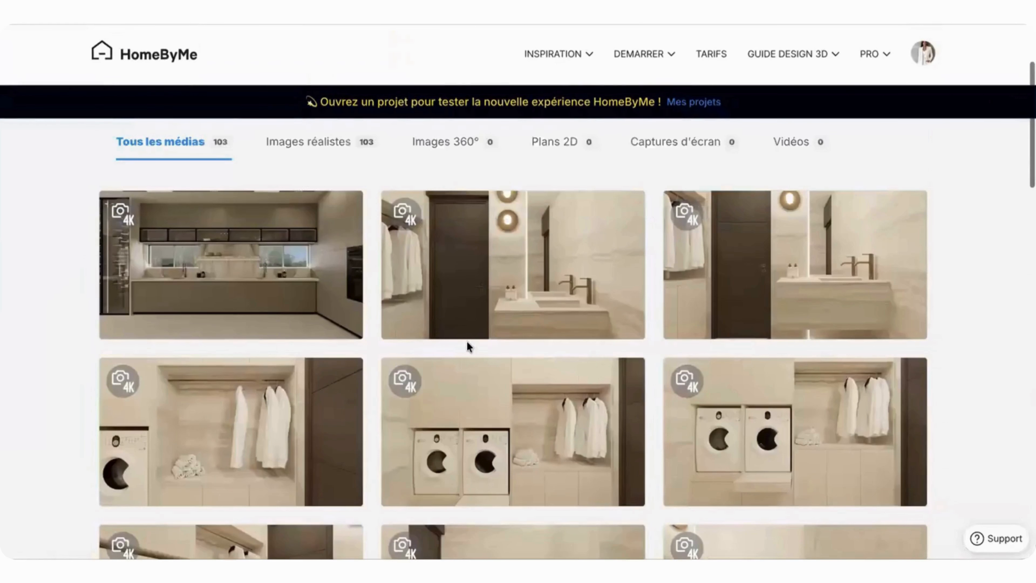
{"action": "scroll", "coordinate": [467, 342], "scroll_direction": "down", "scroll_amount": 4}
{"action": "scroll", "coordinate": [467, 343], "scroll_direction": "down", "scroll_amount": 10}
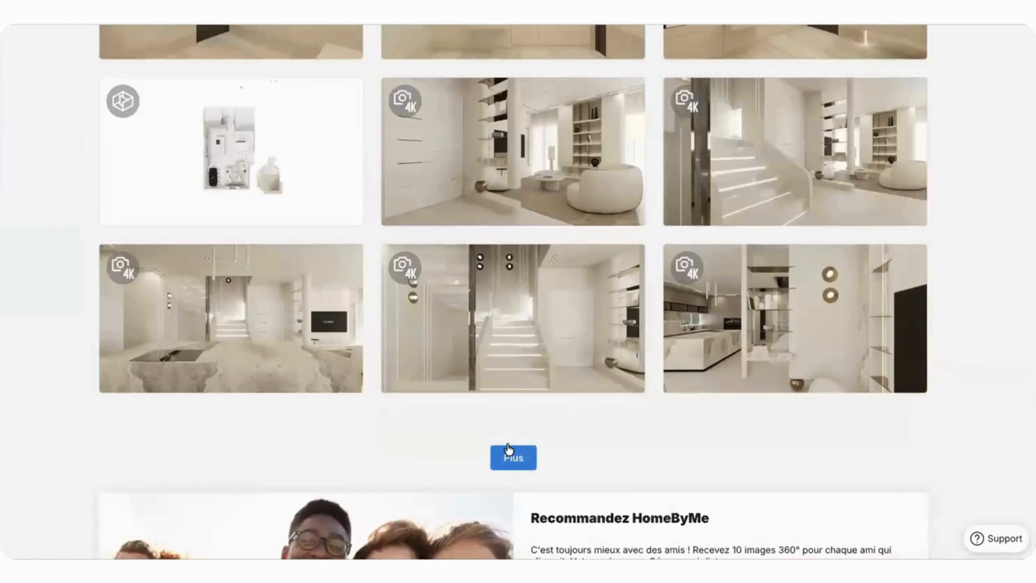
{"action": "left_click", "coordinate": [522, 450]}
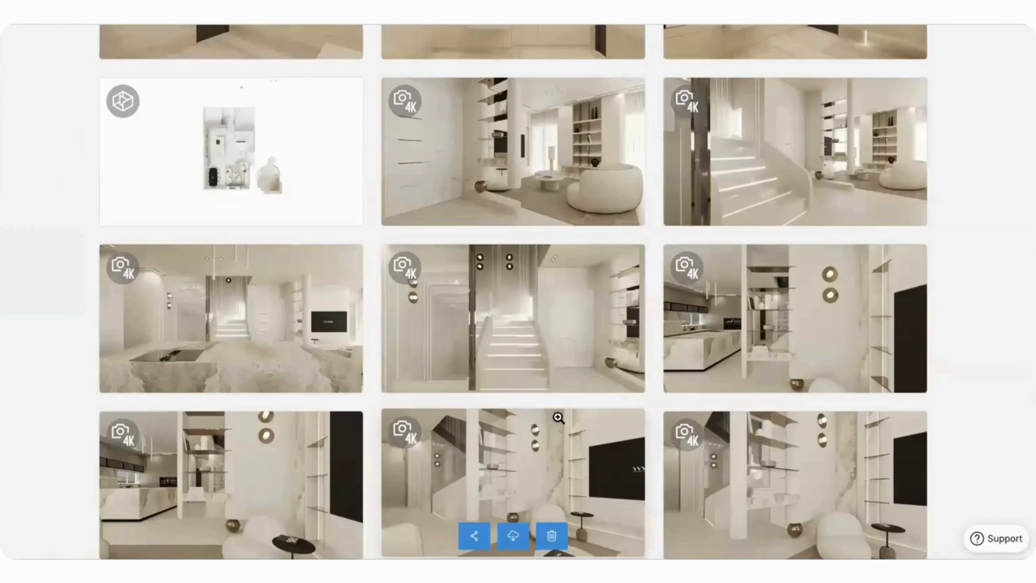
Step: Open a villa living-room render at full size and browse through the following images
{"action": "scroll", "coordinate": [572, 402], "scroll_direction": "down", "scroll_amount": 2}
{"action": "left_click", "coordinate": [761, 219]}
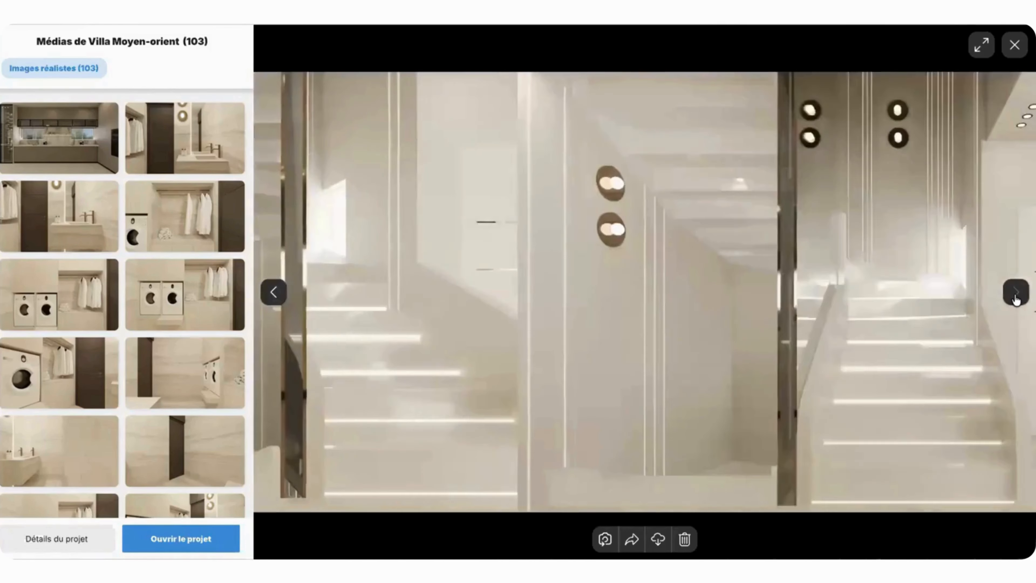
{"action": "left_click", "coordinate": [1016, 299]}
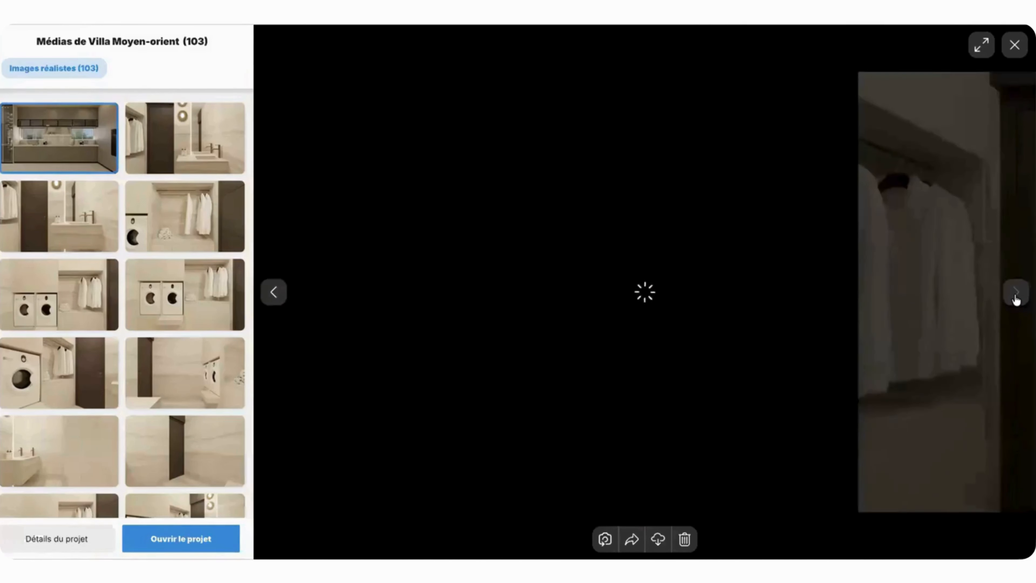
Step: Browse the villa's bathroom and laundry renders at full size and close the viewer
{"action": "left_click", "coordinate": [1015, 297]}
{"action": "left_click", "coordinate": [1015, 298]}
{"action": "left_click", "coordinate": [1015, 297]}
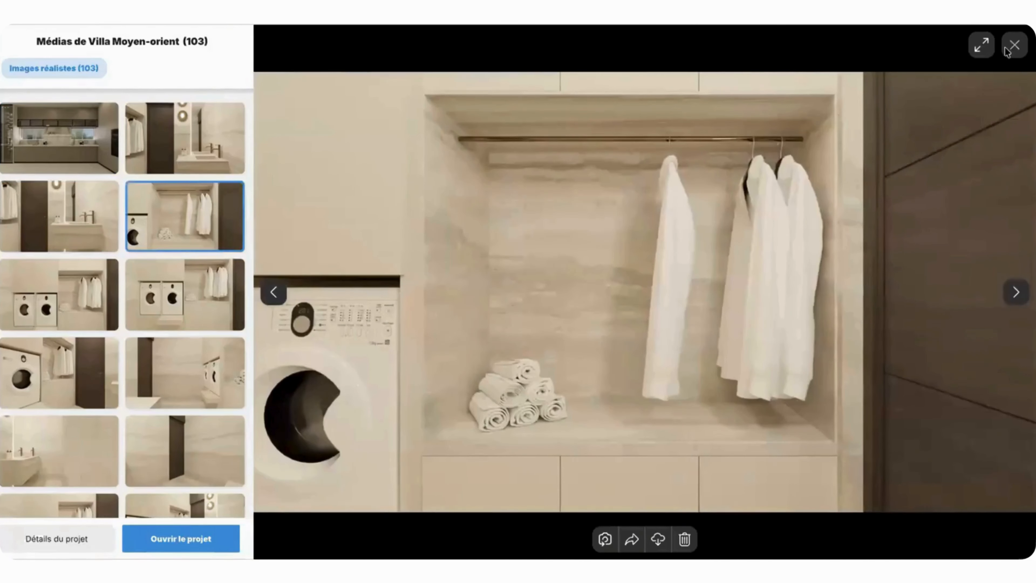
{"action": "left_click", "coordinate": [1015, 44]}
Step: Load more of the villa's media and look through the living-room, staircase and kitchen renders
{"action": "scroll", "coordinate": [297, 370], "scroll_direction": "down", "scroll_amount": 10}
{"action": "scroll", "coordinate": [297, 371], "scroll_direction": "down", "scroll_amount": 10}
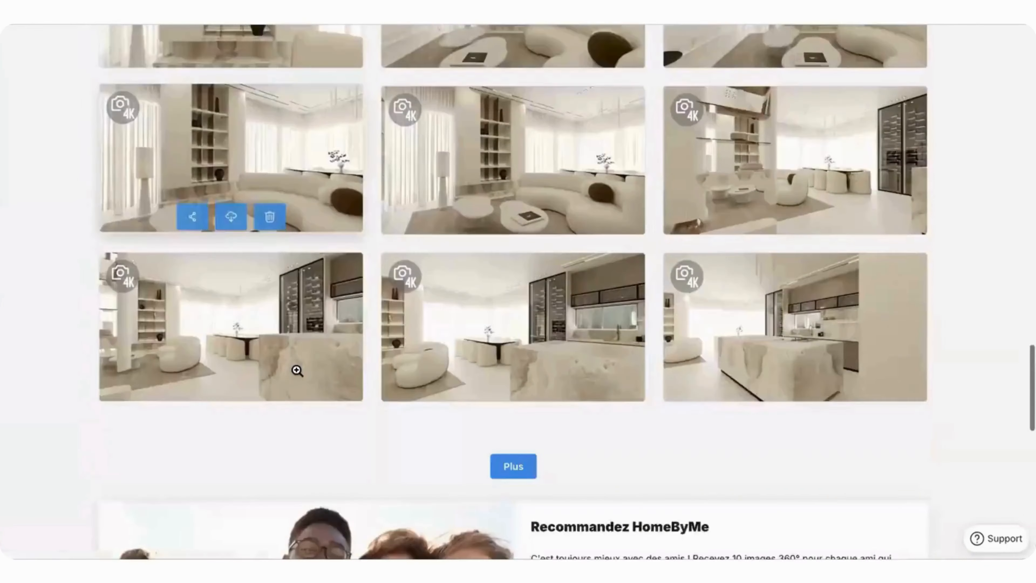
{"action": "left_click", "coordinate": [513, 167]}
{"action": "scroll", "coordinate": [500, 273], "scroll_direction": "down", "scroll_amount": 15}
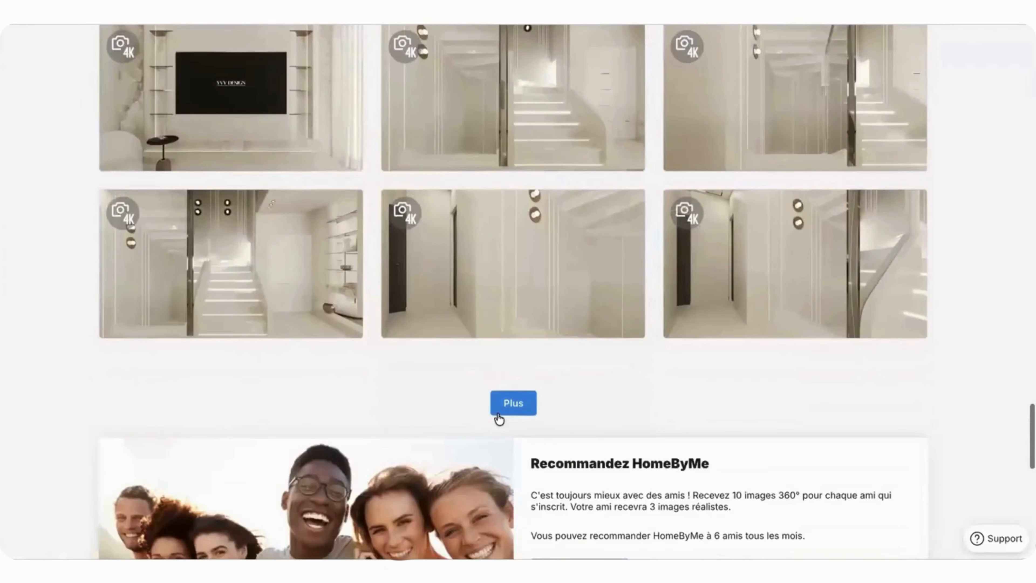
{"action": "left_click", "coordinate": [498, 414]}
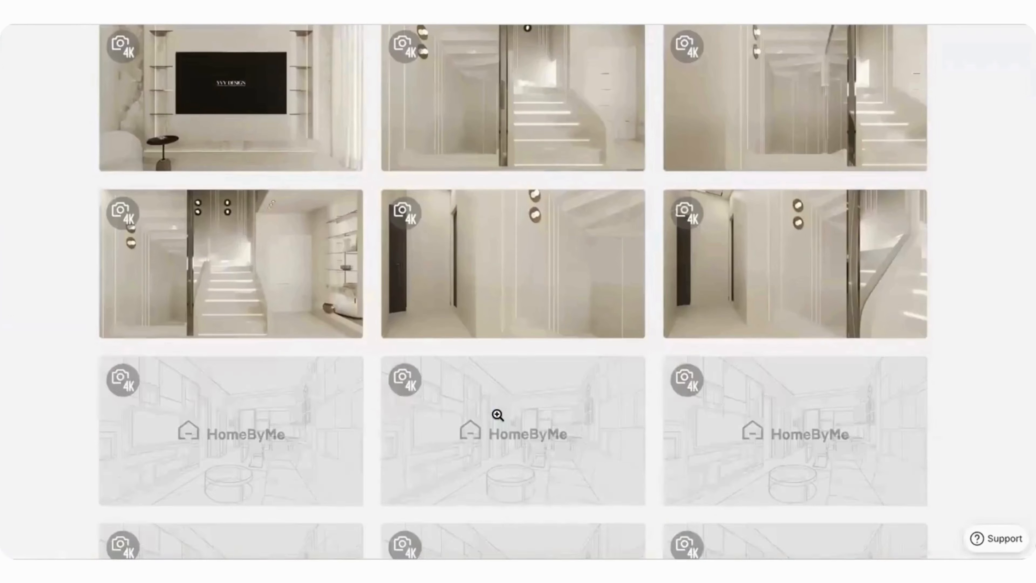
{"action": "scroll", "coordinate": [498, 415], "scroll_direction": "down", "scroll_amount": 15}
{"action": "scroll", "coordinate": [498, 414], "scroll_direction": "down", "scroll_amount": 1}
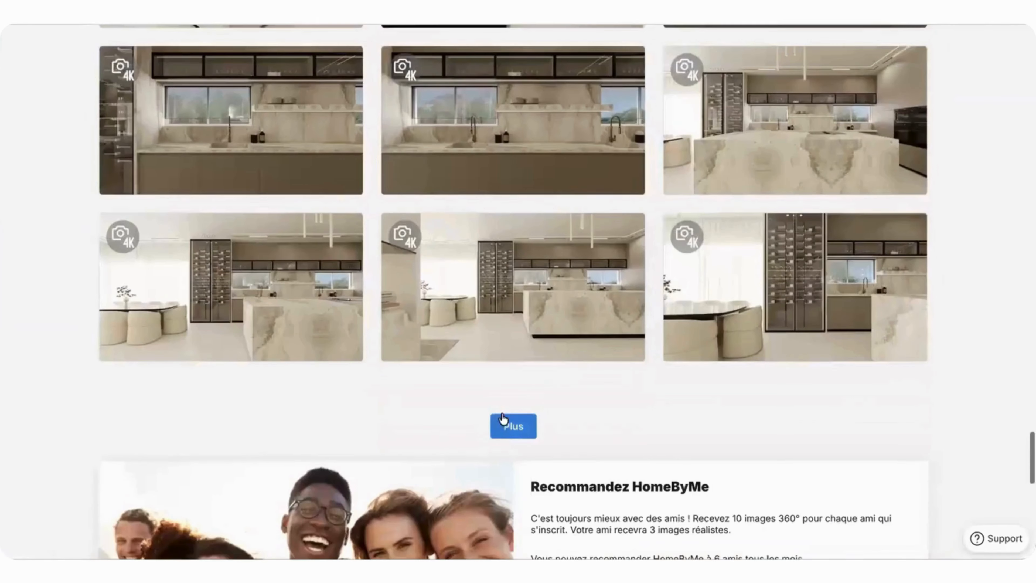
{"action": "left_click", "coordinate": [514, 422]}
{"action": "scroll", "coordinate": [542, 191], "scroll_direction": "up", "scroll_amount": 5}
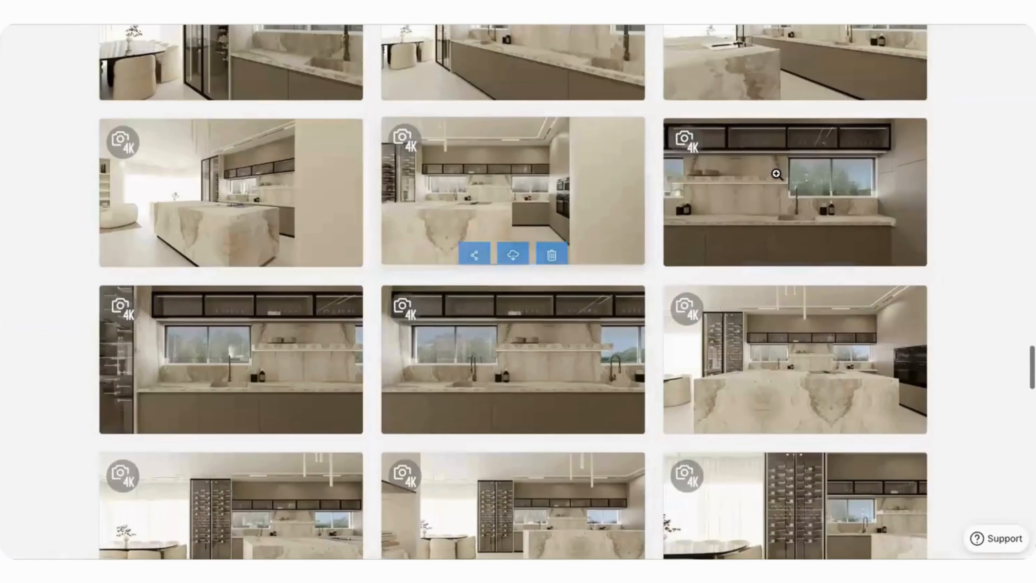
Step: Open the villa's kitchen sink-wall render at full size and browse the kitchen images forward and back
{"action": "left_click", "coordinate": [777, 192]}
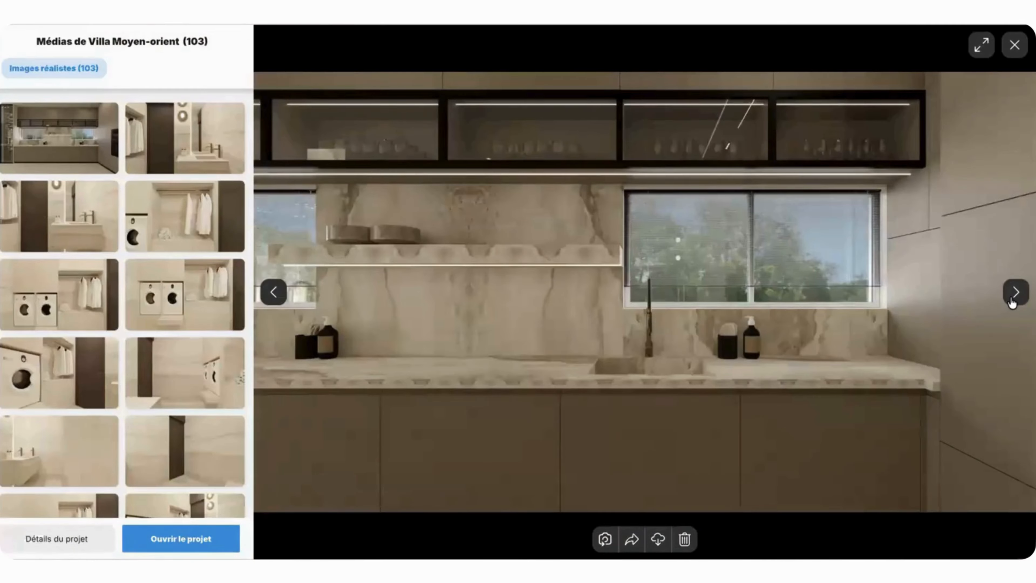
{"action": "left_click", "coordinate": [1015, 292]}
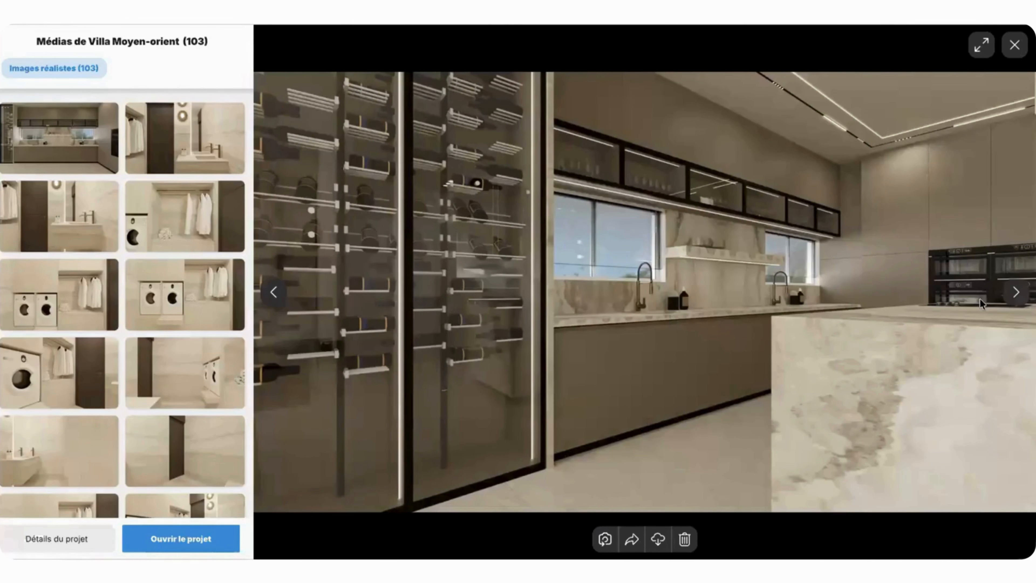
{"action": "left_click", "coordinate": [1015, 292]}
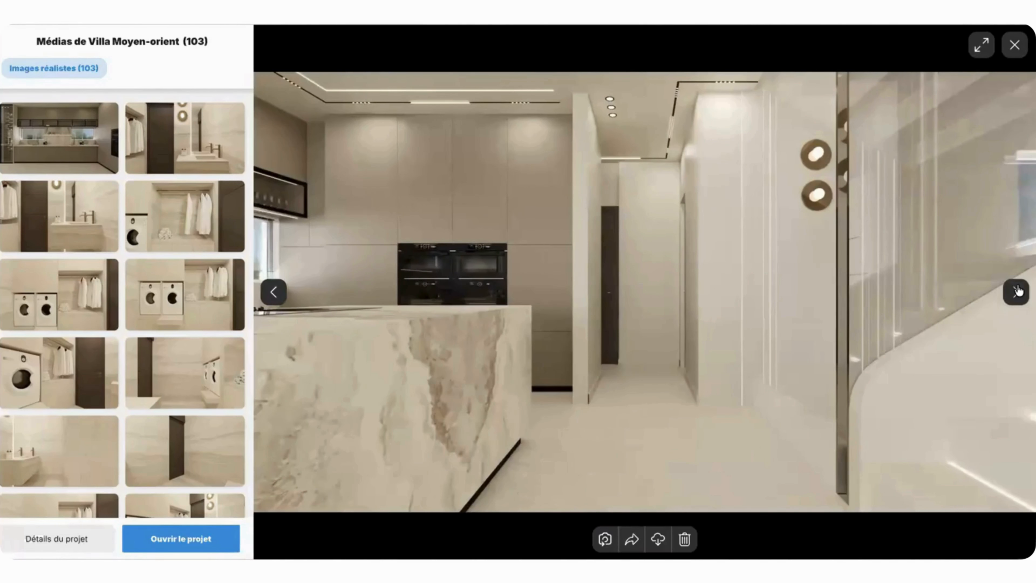
{"action": "left_click", "coordinate": [1016, 293]}
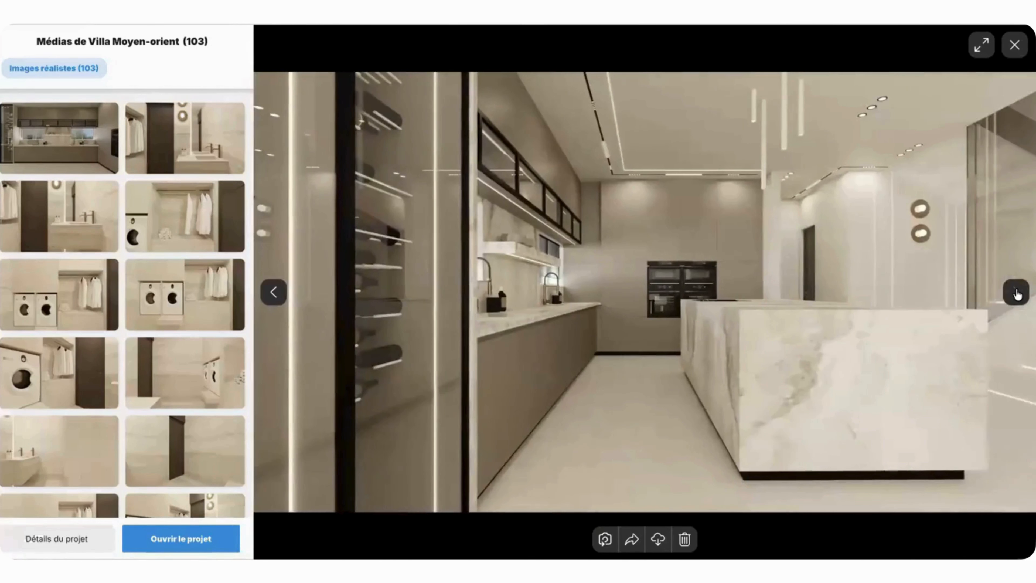
{"action": "left_click", "coordinate": [1017, 293]}
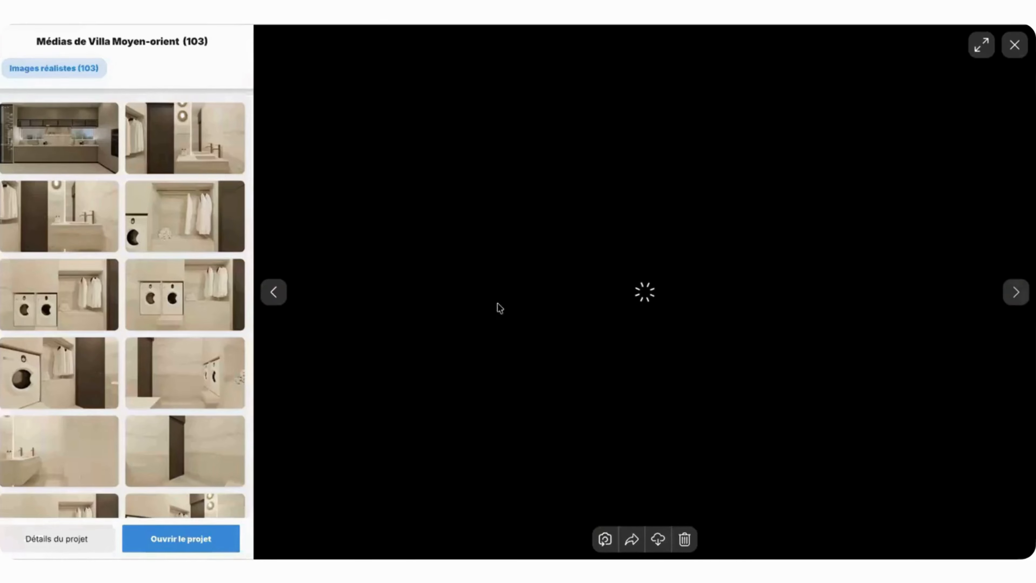
{"action": "left_click", "coordinate": [273, 292]}
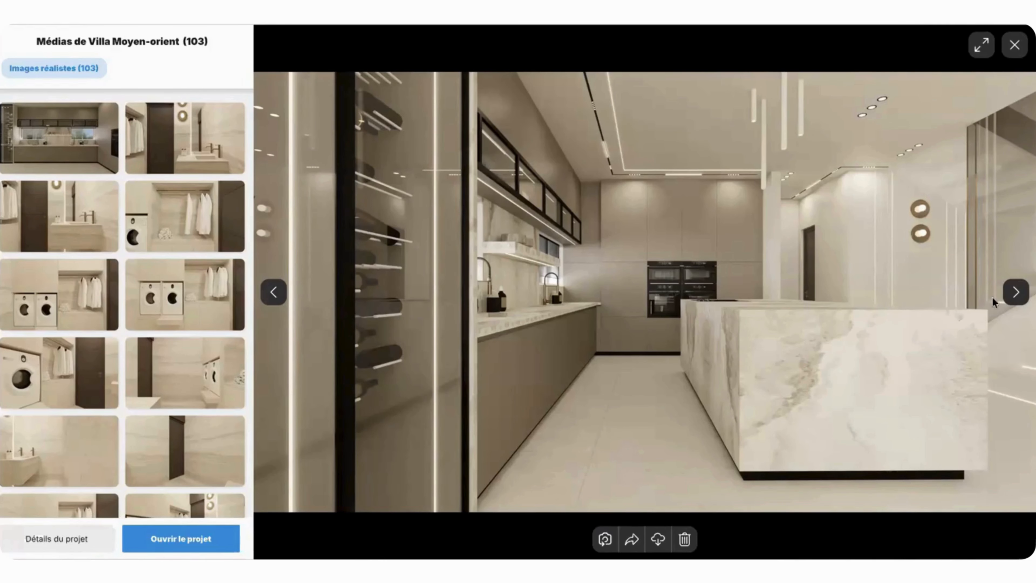
{"action": "left_click", "coordinate": [273, 295]}
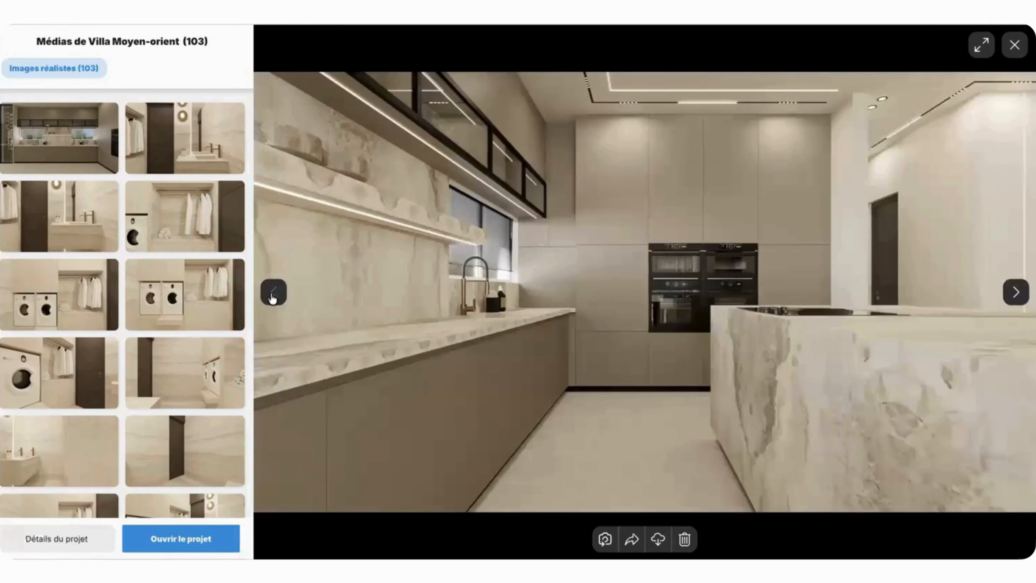
Step: Browse onward through the villa's marble-island kitchen renders to the views from the dining table
{"action": "left_click", "coordinate": [1015, 292]}
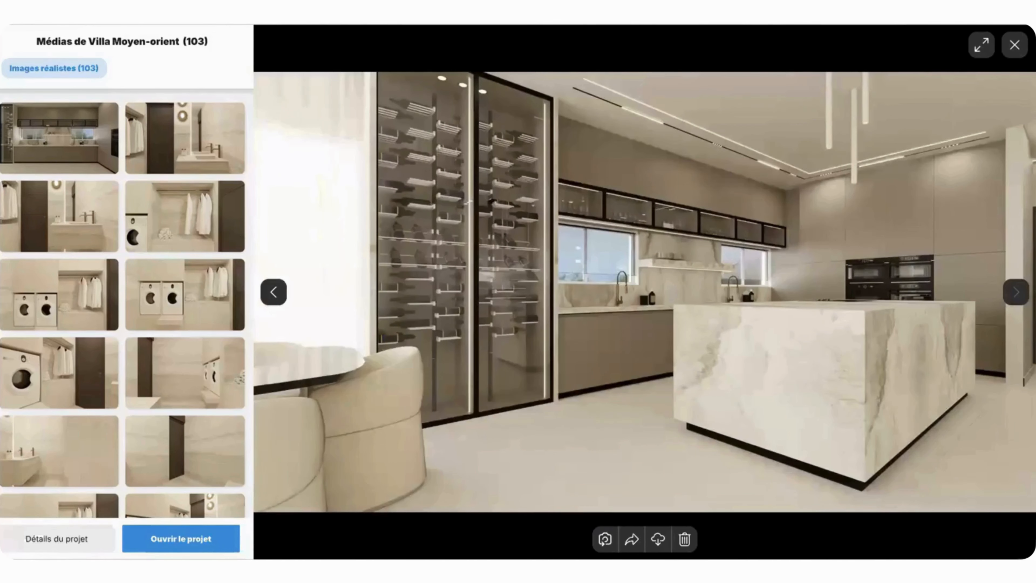
{"action": "left_click", "coordinate": [1016, 292]}
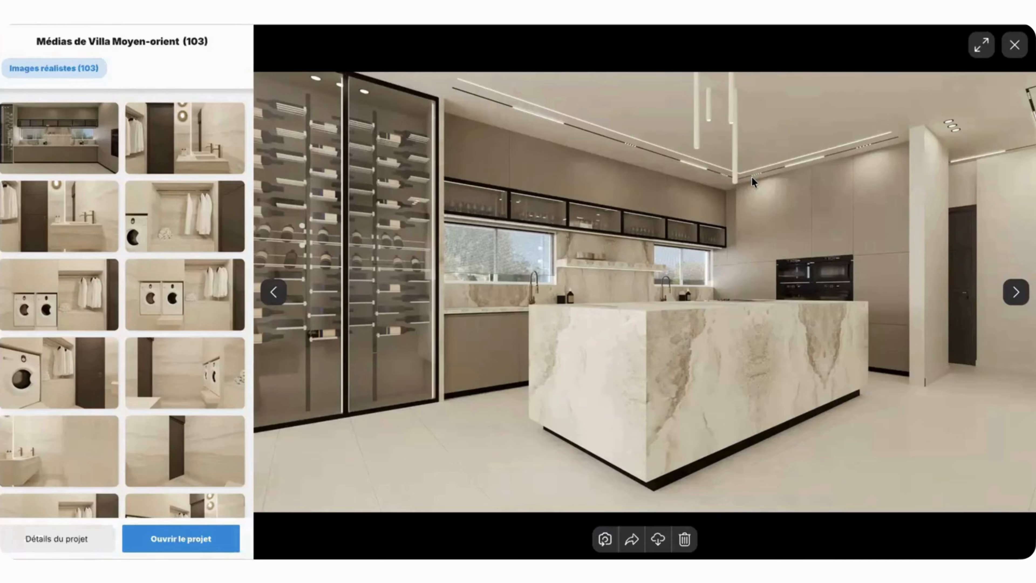
{"action": "left_click", "coordinate": [1016, 293]}
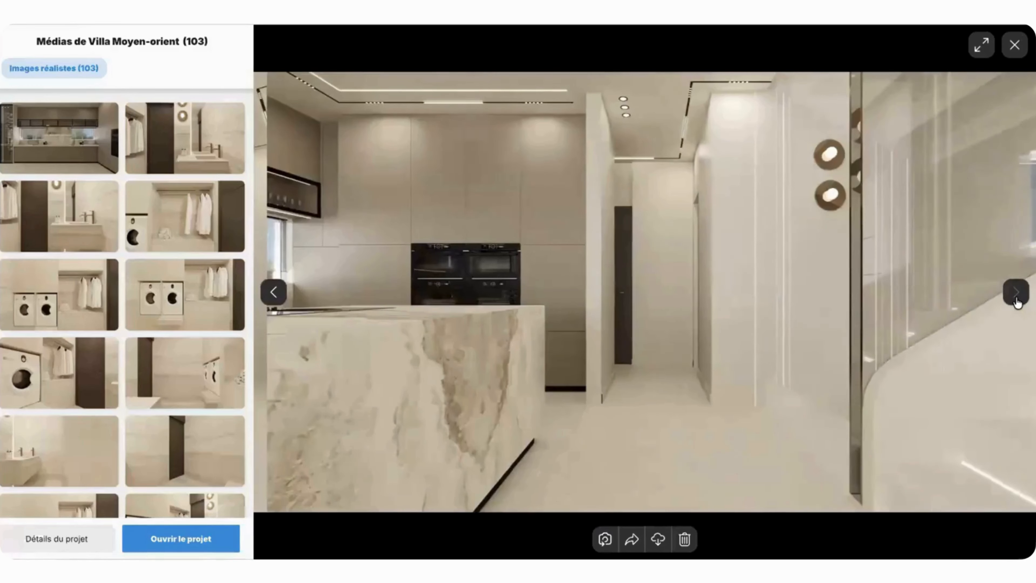
{"action": "left_click", "coordinate": [1017, 292]}
{"action": "left_click", "coordinate": [1016, 292]}
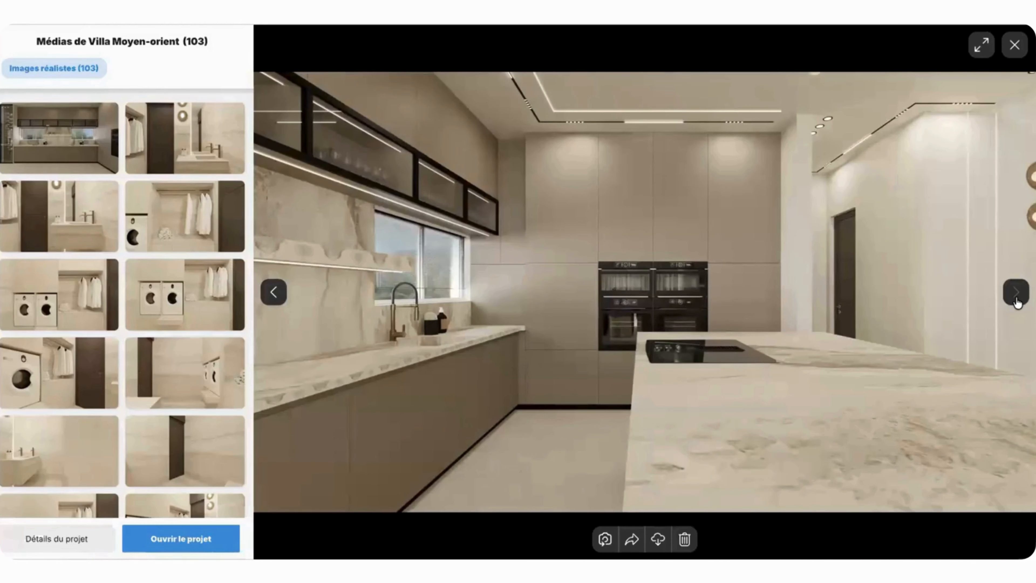
{"action": "left_click", "coordinate": [1017, 292]}
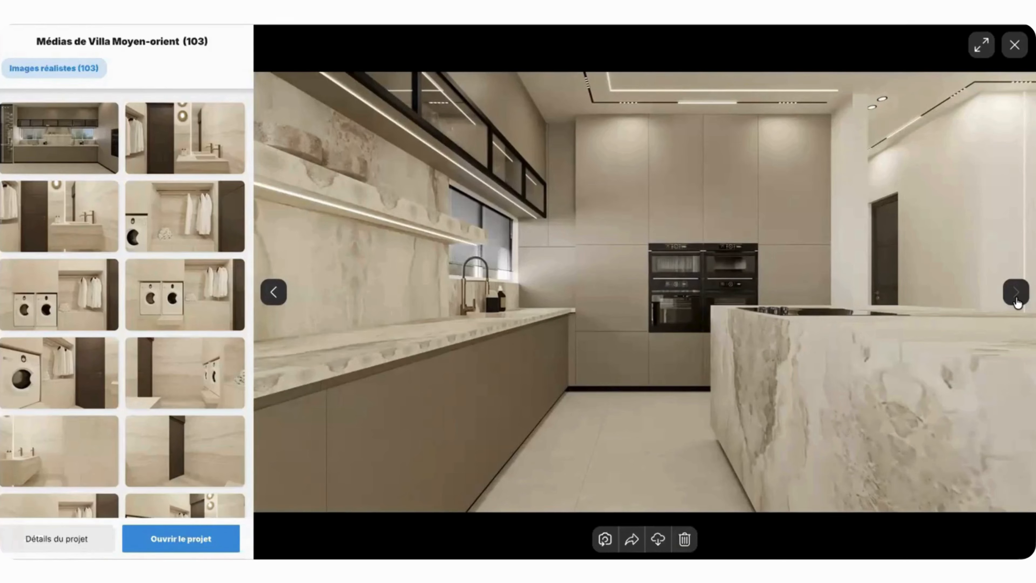
{"action": "left_click", "coordinate": [1016, 292]}
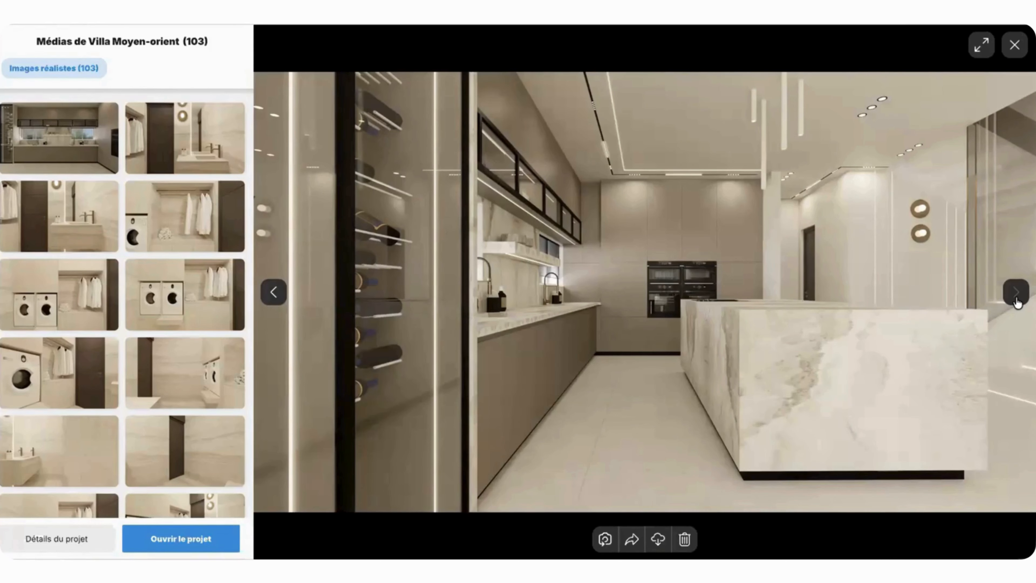
{"action": "left_click", "coordinate": [1017, 293]}
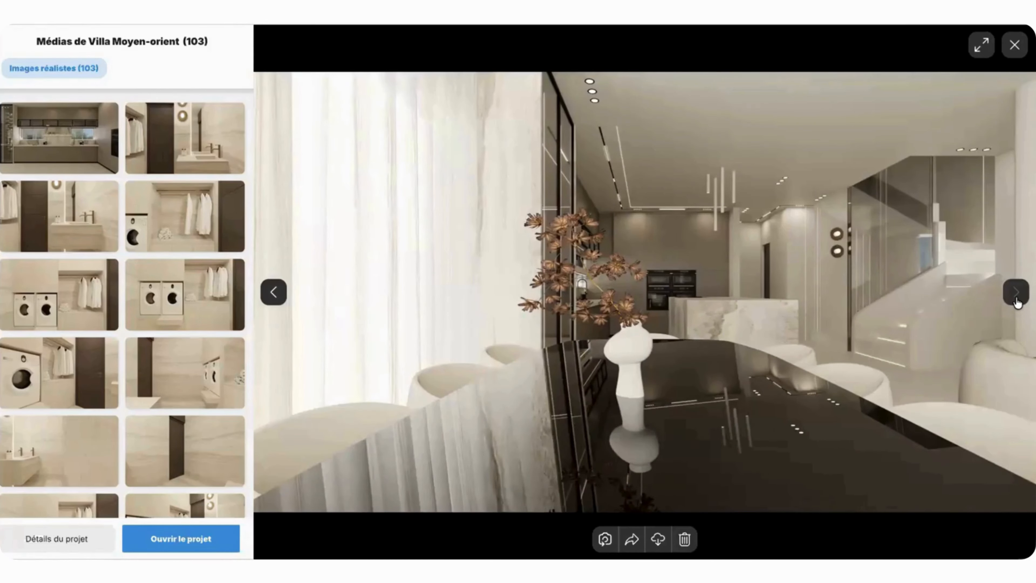
{"action": "left_click", "coordinate": [1017, 292]}
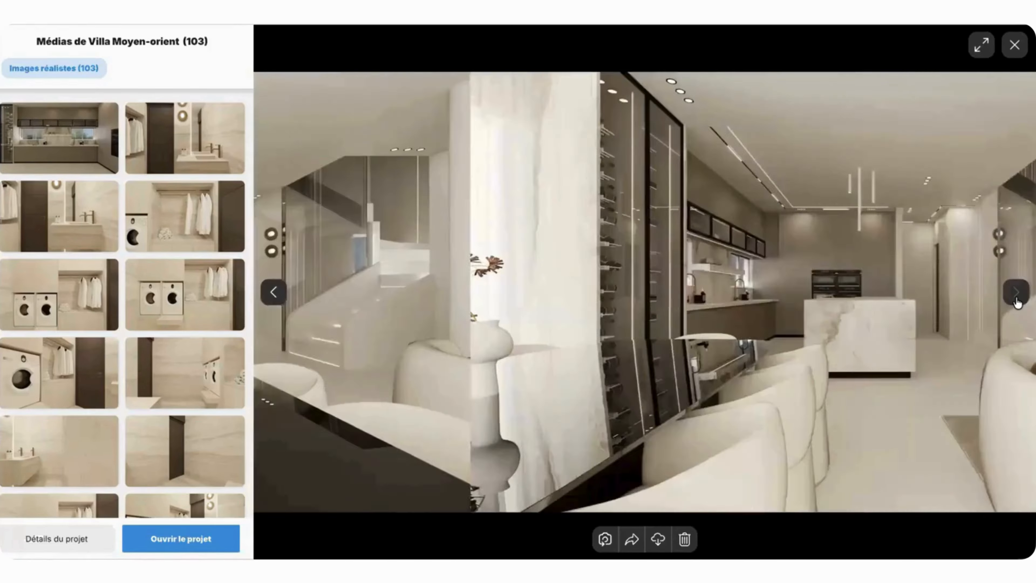
Step: View the remaining kitchen island and staircase renders through to the bathroom image, and close the viewer
{"action": "left_click", "coordinate": [1017, 292]}
{"action": "left_click", "coordinate": [1018, 302]}
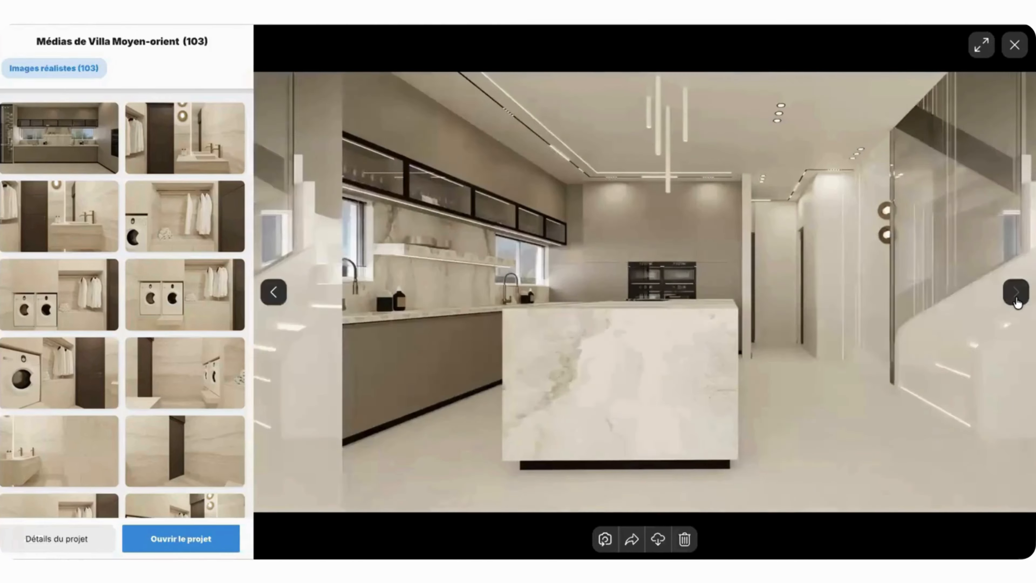
{"action": "left_click", "coordinate": [1018, 302]}
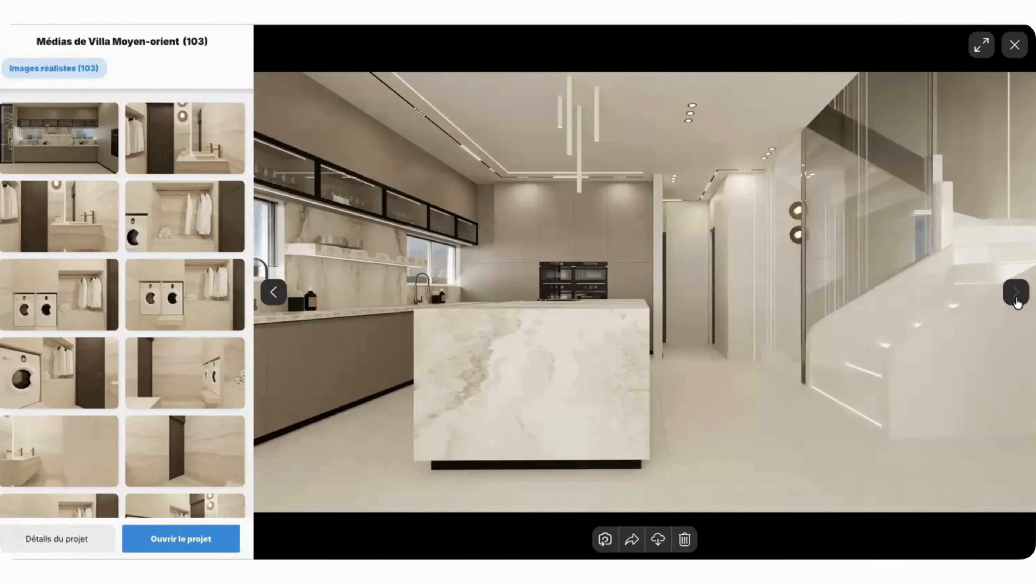
{"action": "left_click", "coordinate": [1017, 302]}
{"action": "left_click", "coordinate": [1017, 302]}
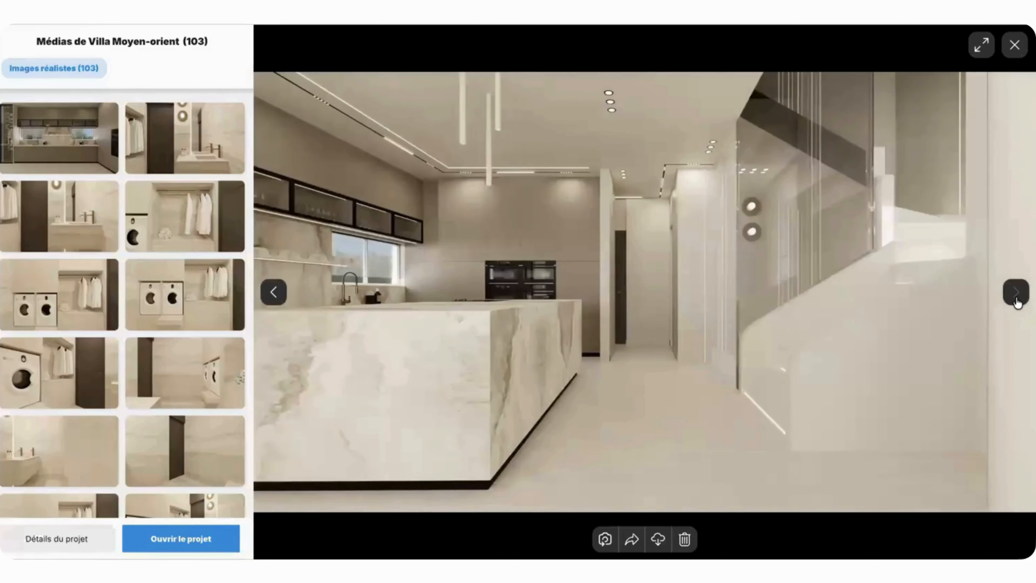
{"action": "left_click", "coordinate": [1018, 302]}
{"action": "left_click", "coordinate": [1017, 302]}
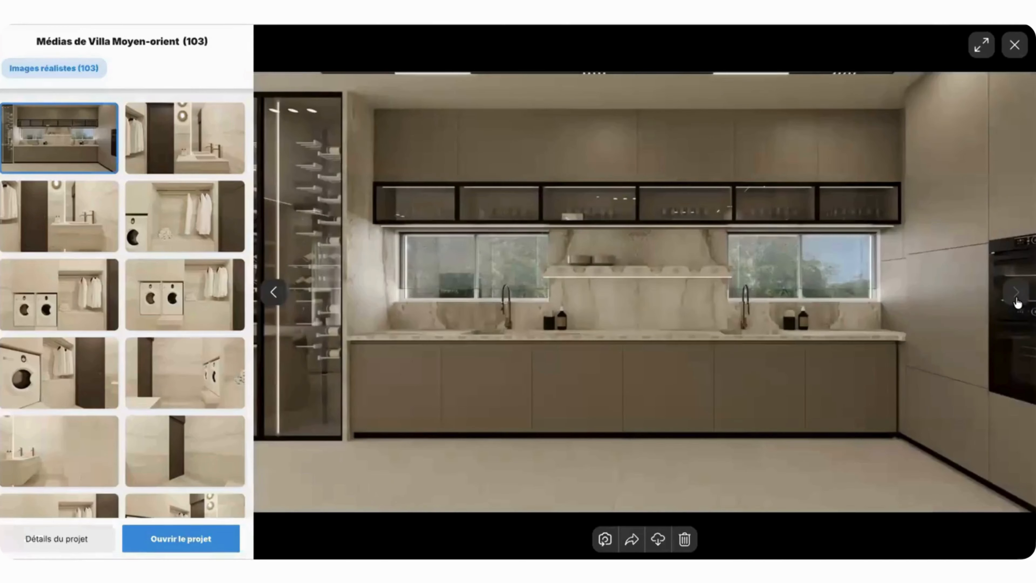
{"action": "left_click", "coordinate": [1017, 302]}
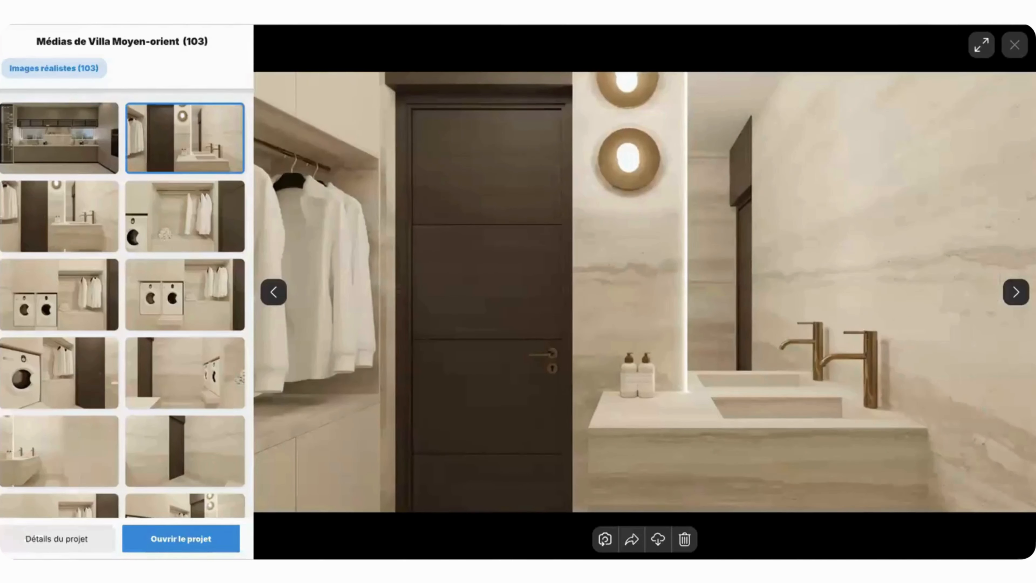
{"action": "left_click", "coordinate": [1015, 45]}
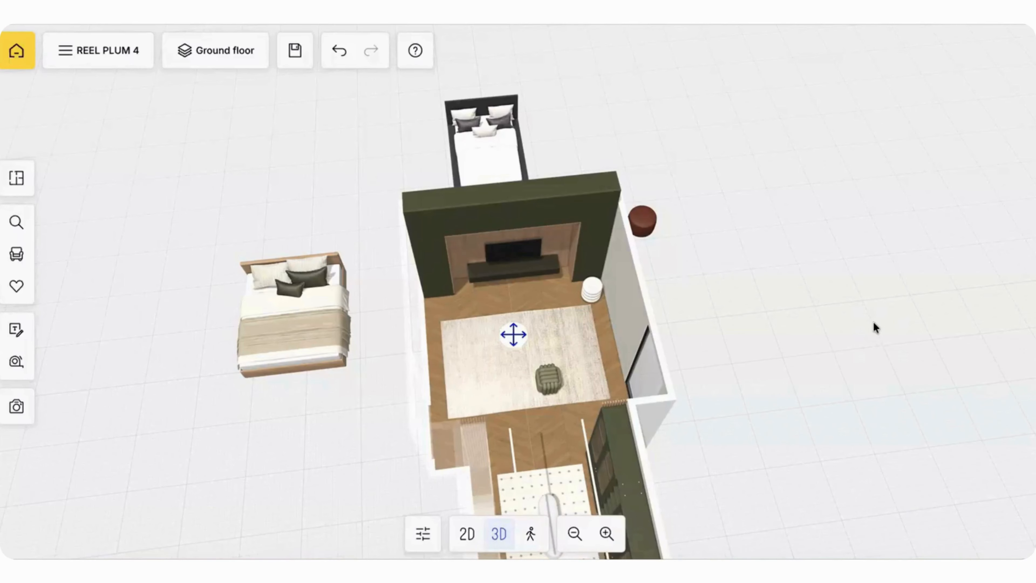
Step: Delete the black double bed standing outside the room behind the television wall
{"action": "left_click", "coordinate": [525, 163]}
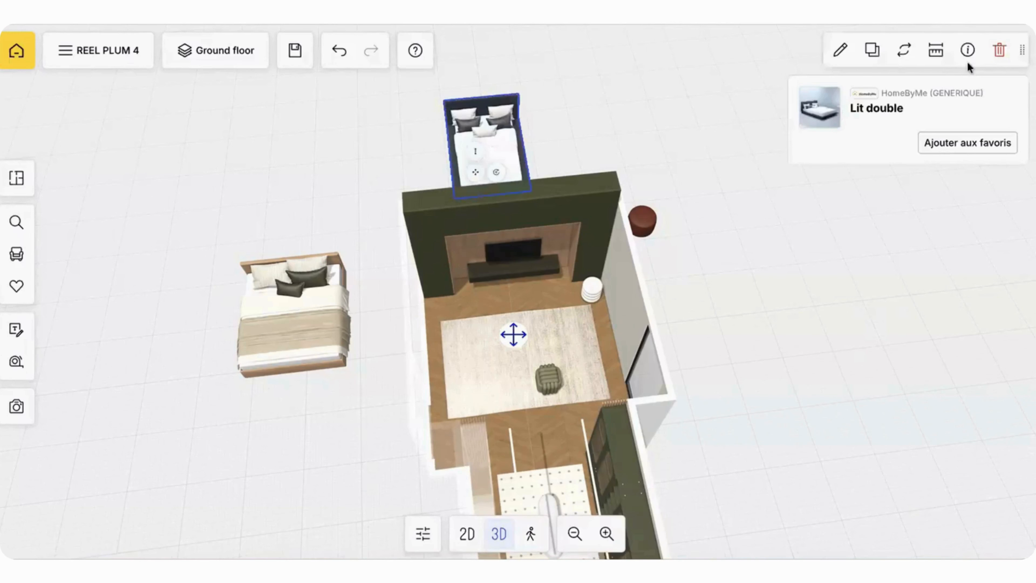
{"action": "left_click", "coordinate": [999, 50]}
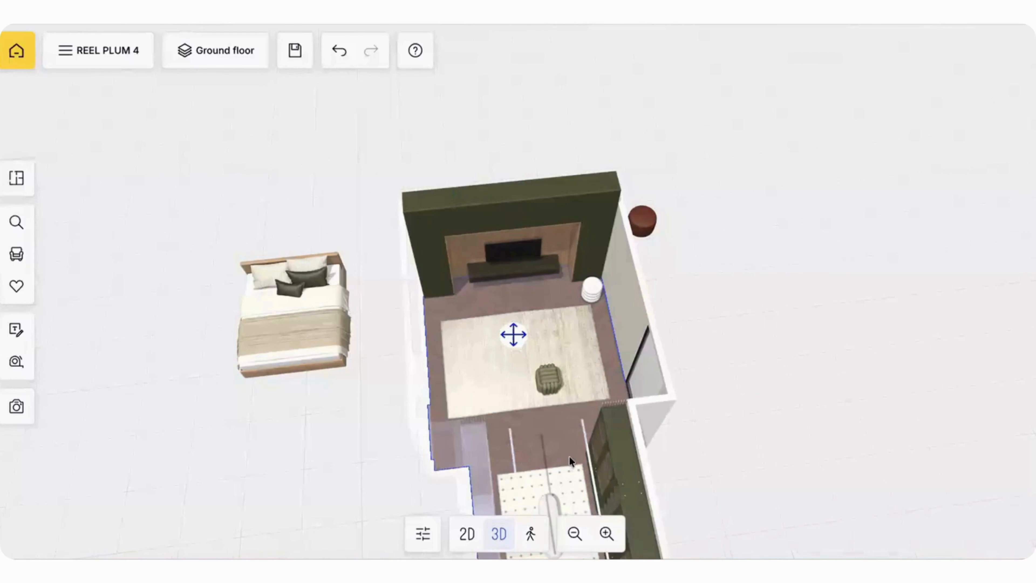